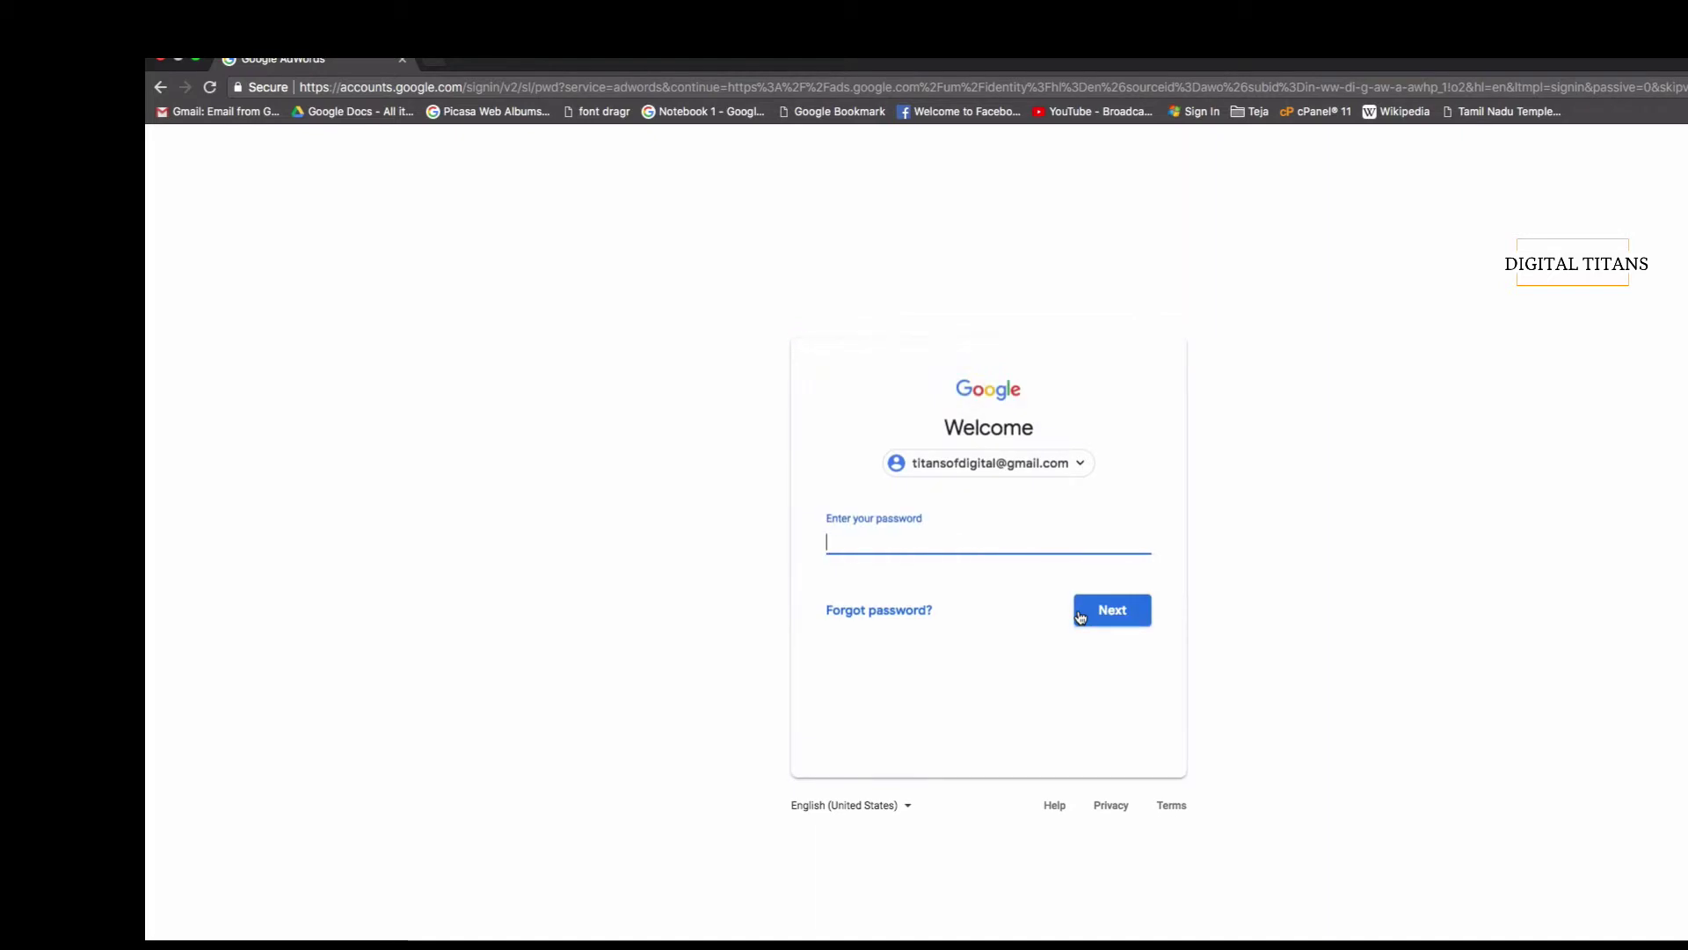
# - Enter the account password and sign in
pyautogui.write('••')
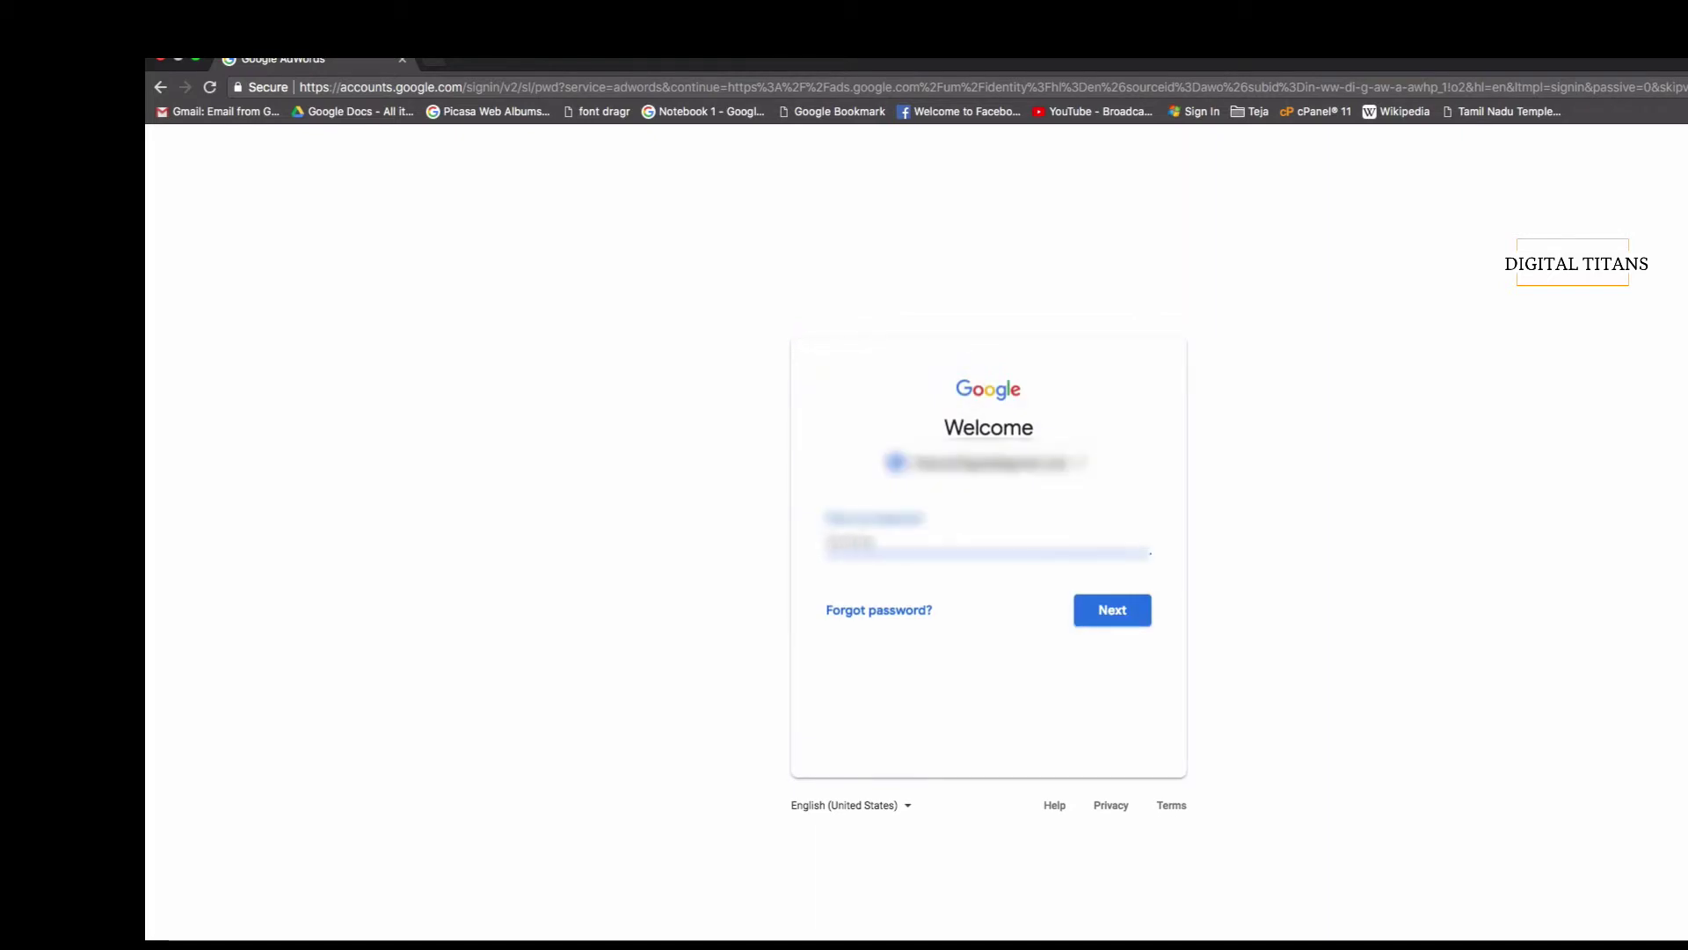
pyautogui.press('Return')
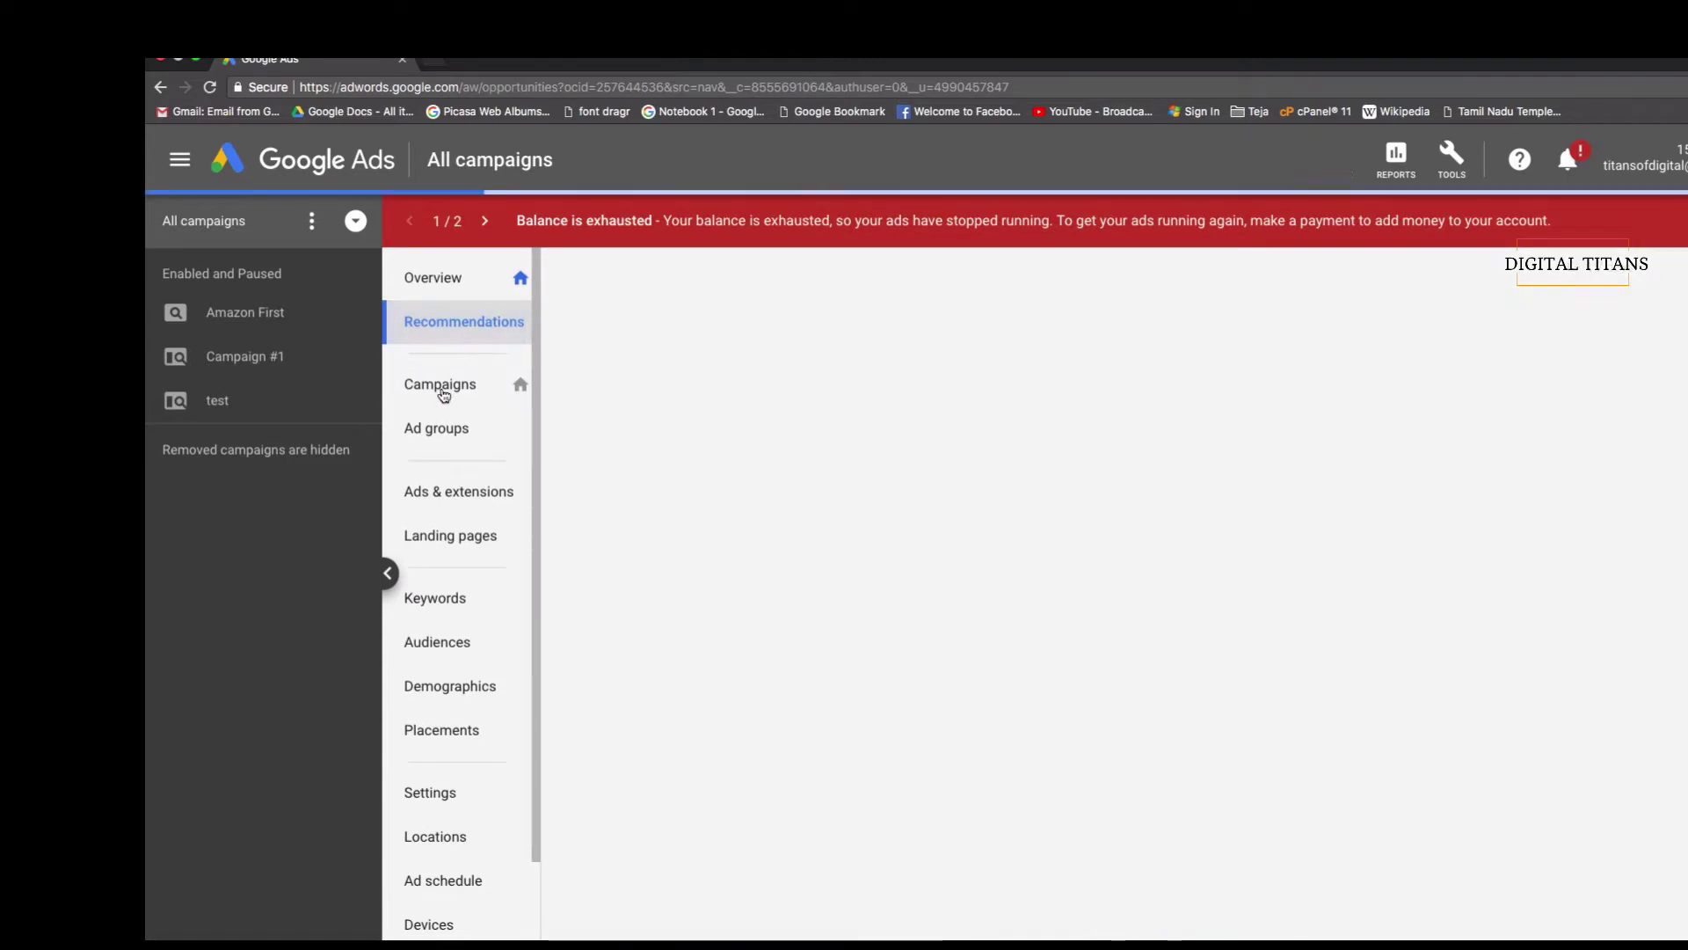
# - Start a new campaign without a goal's guidance and choose Display as its campaign type
pyautogui.click(444, 394)
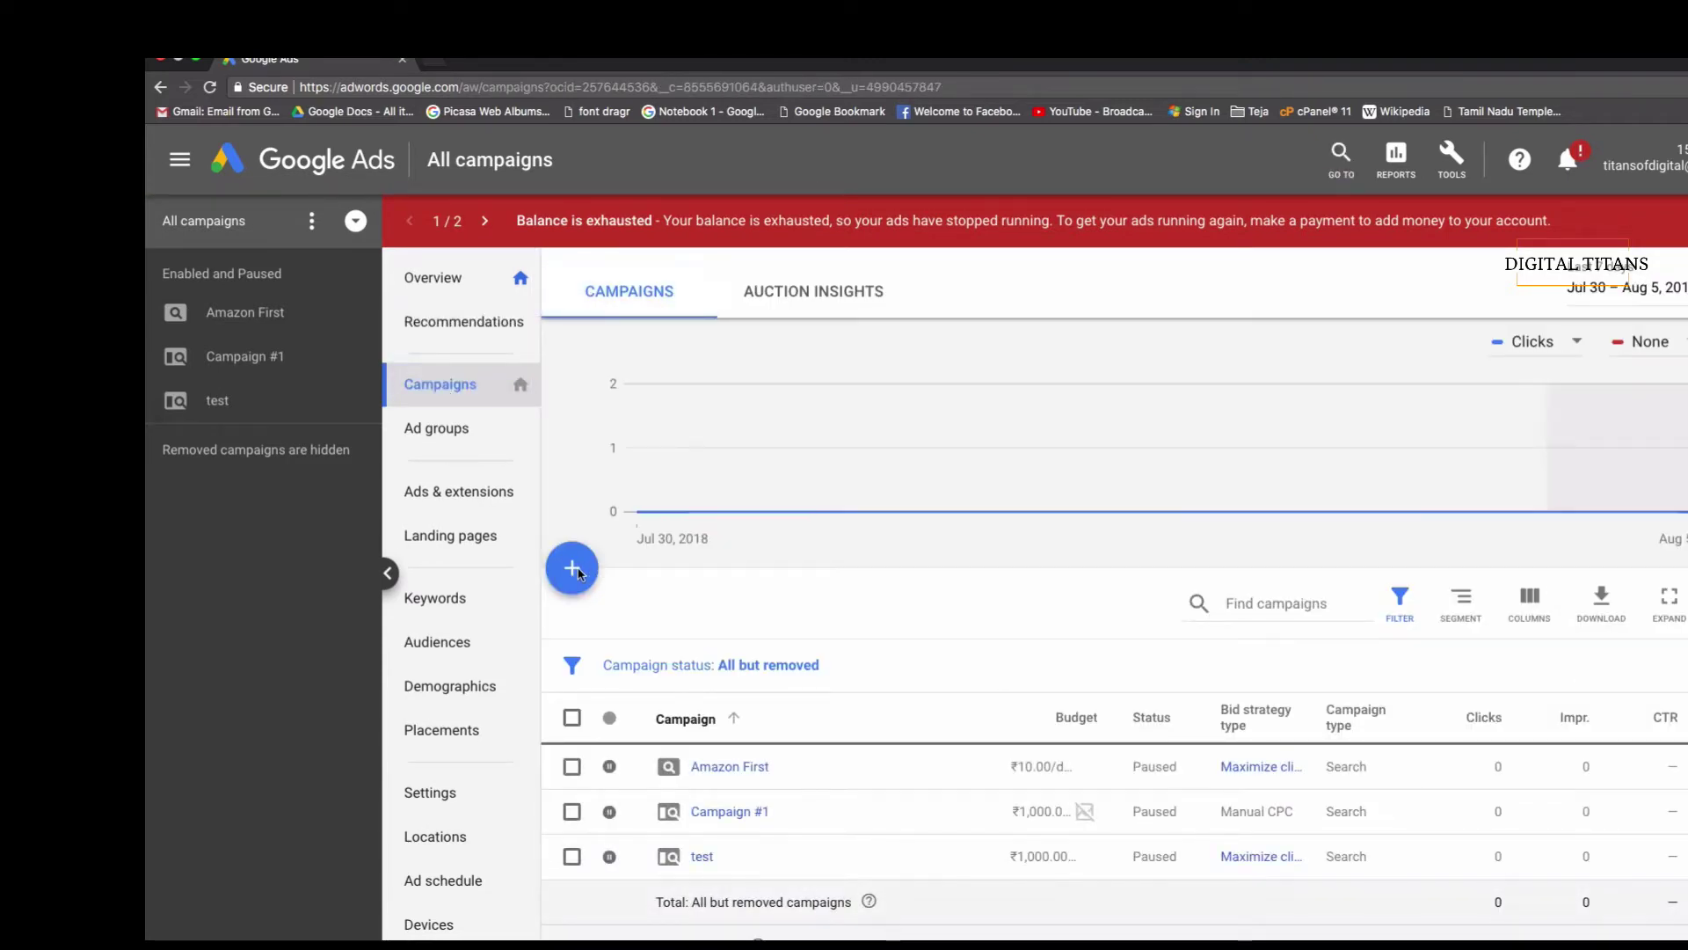
pyautogui.click(574, 569)
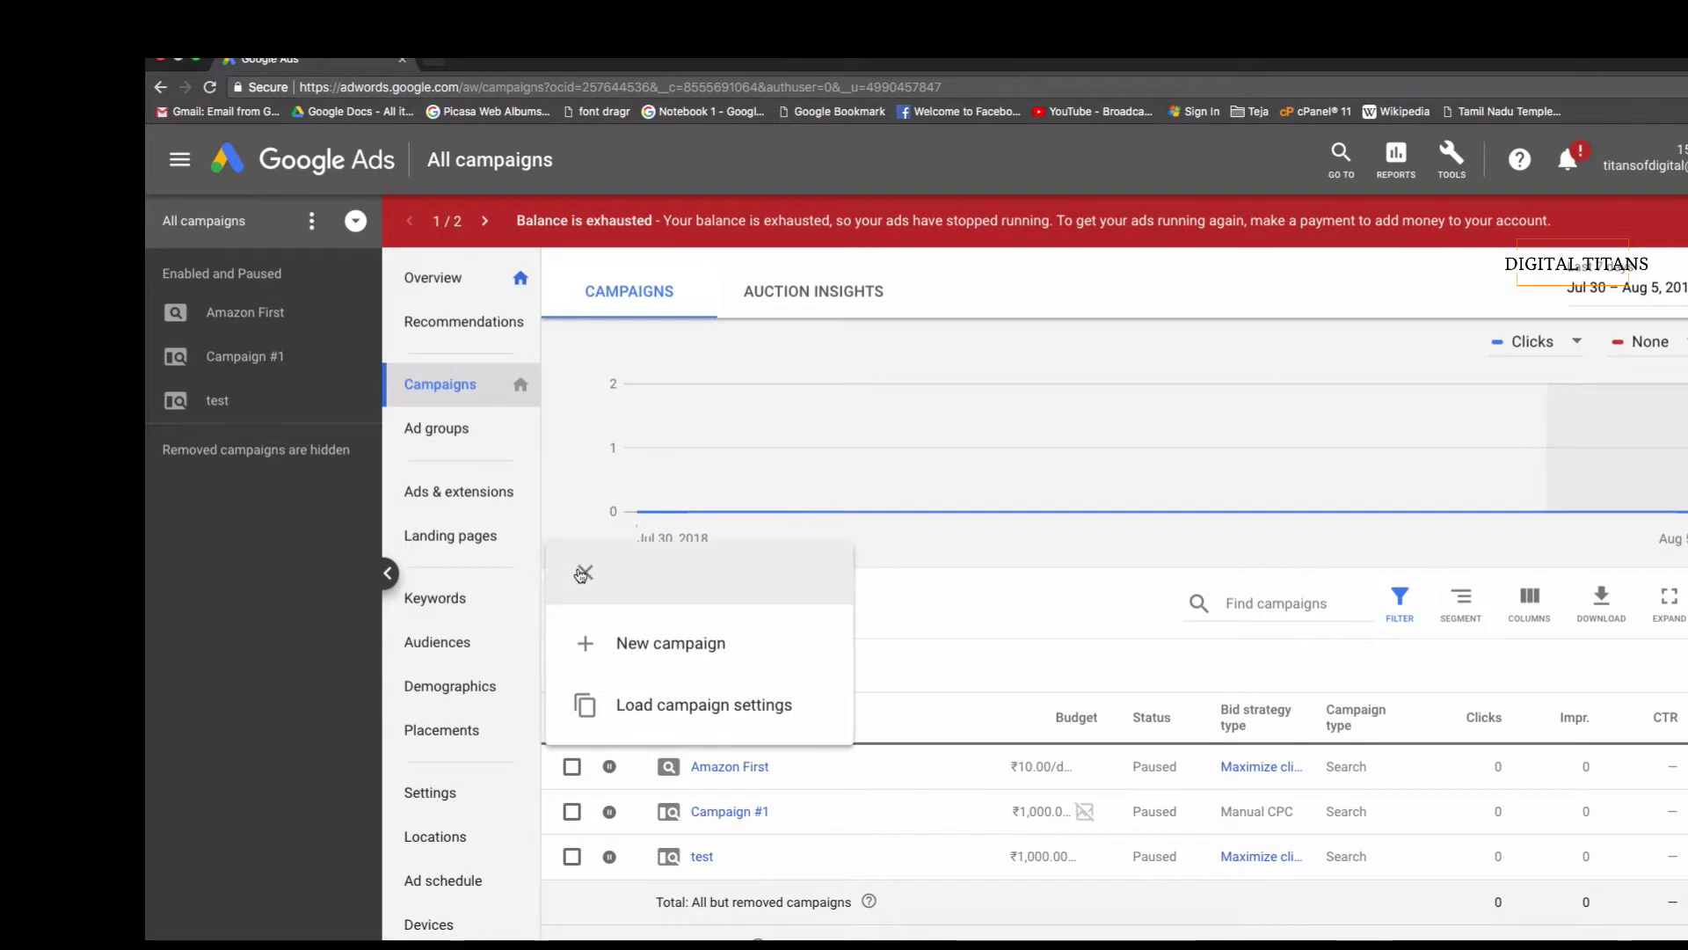
pyautogui.click(666, 649)
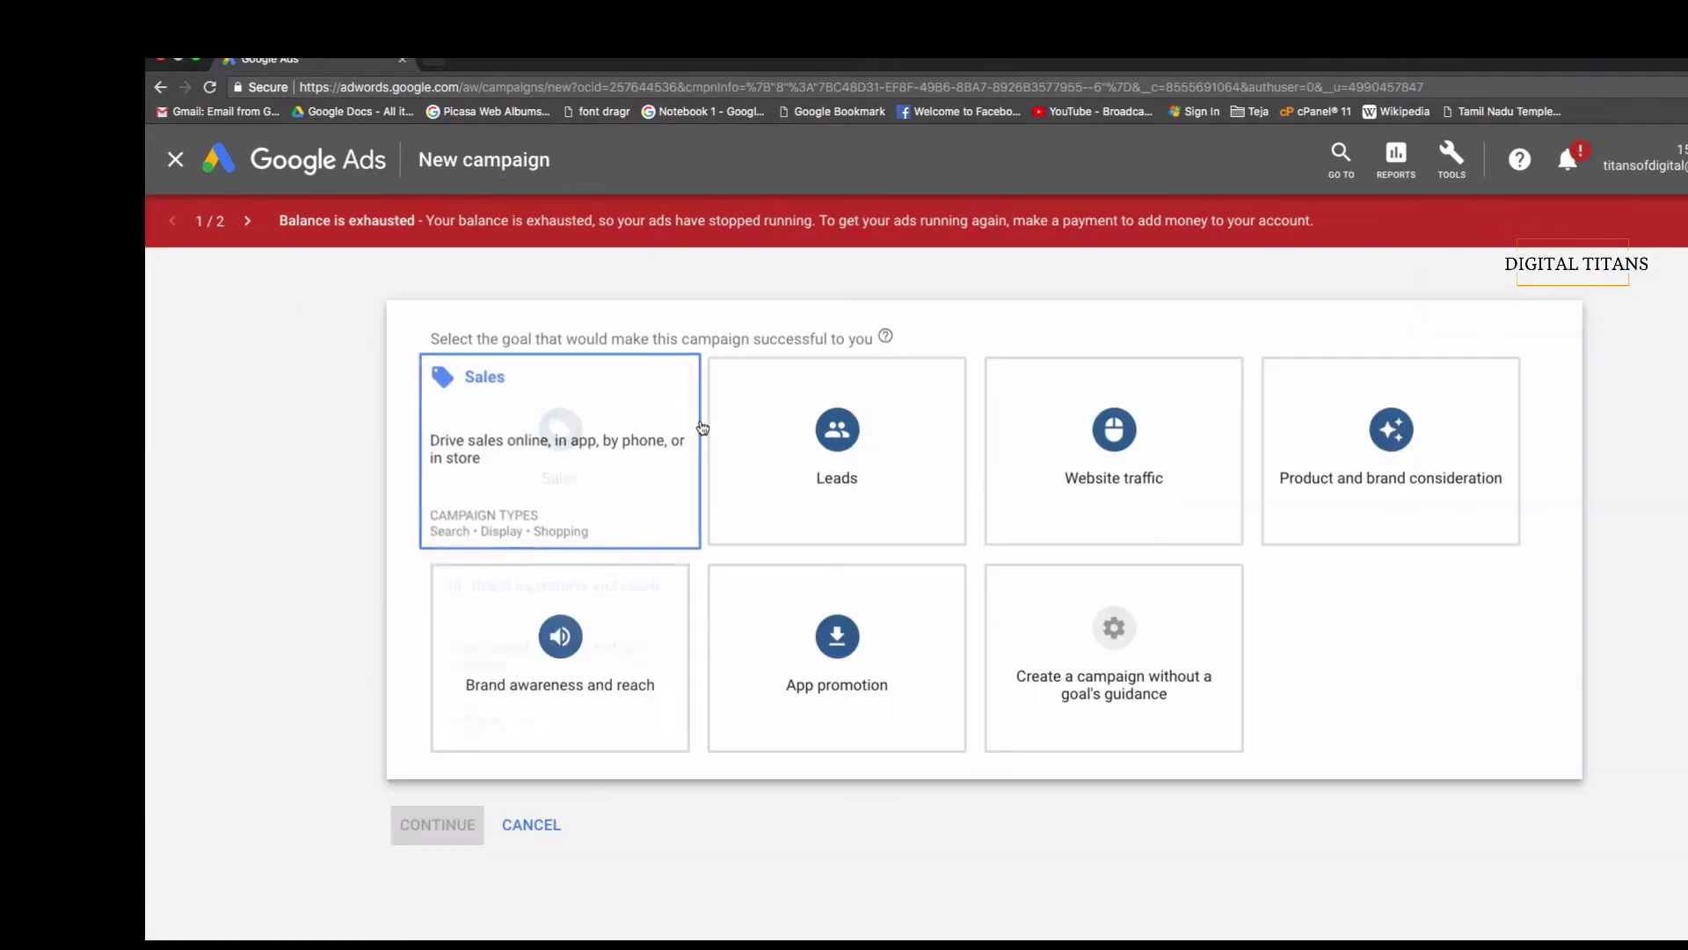
pyautogui.click(1105, 651)
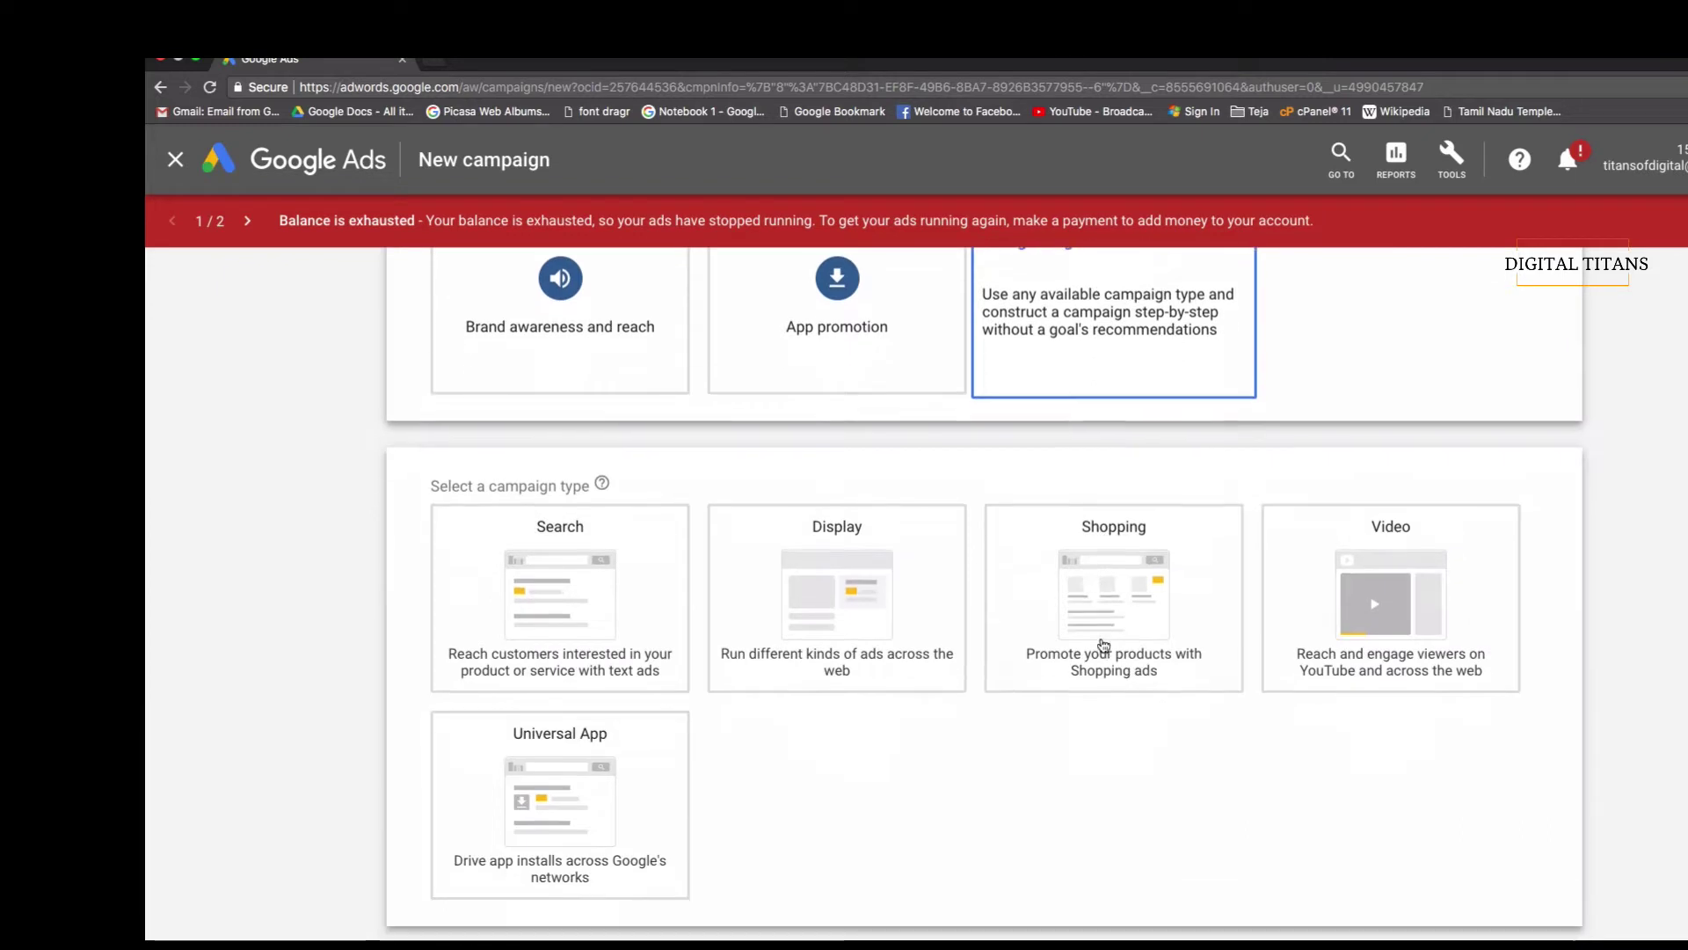
pyautogui.click(900, 641)
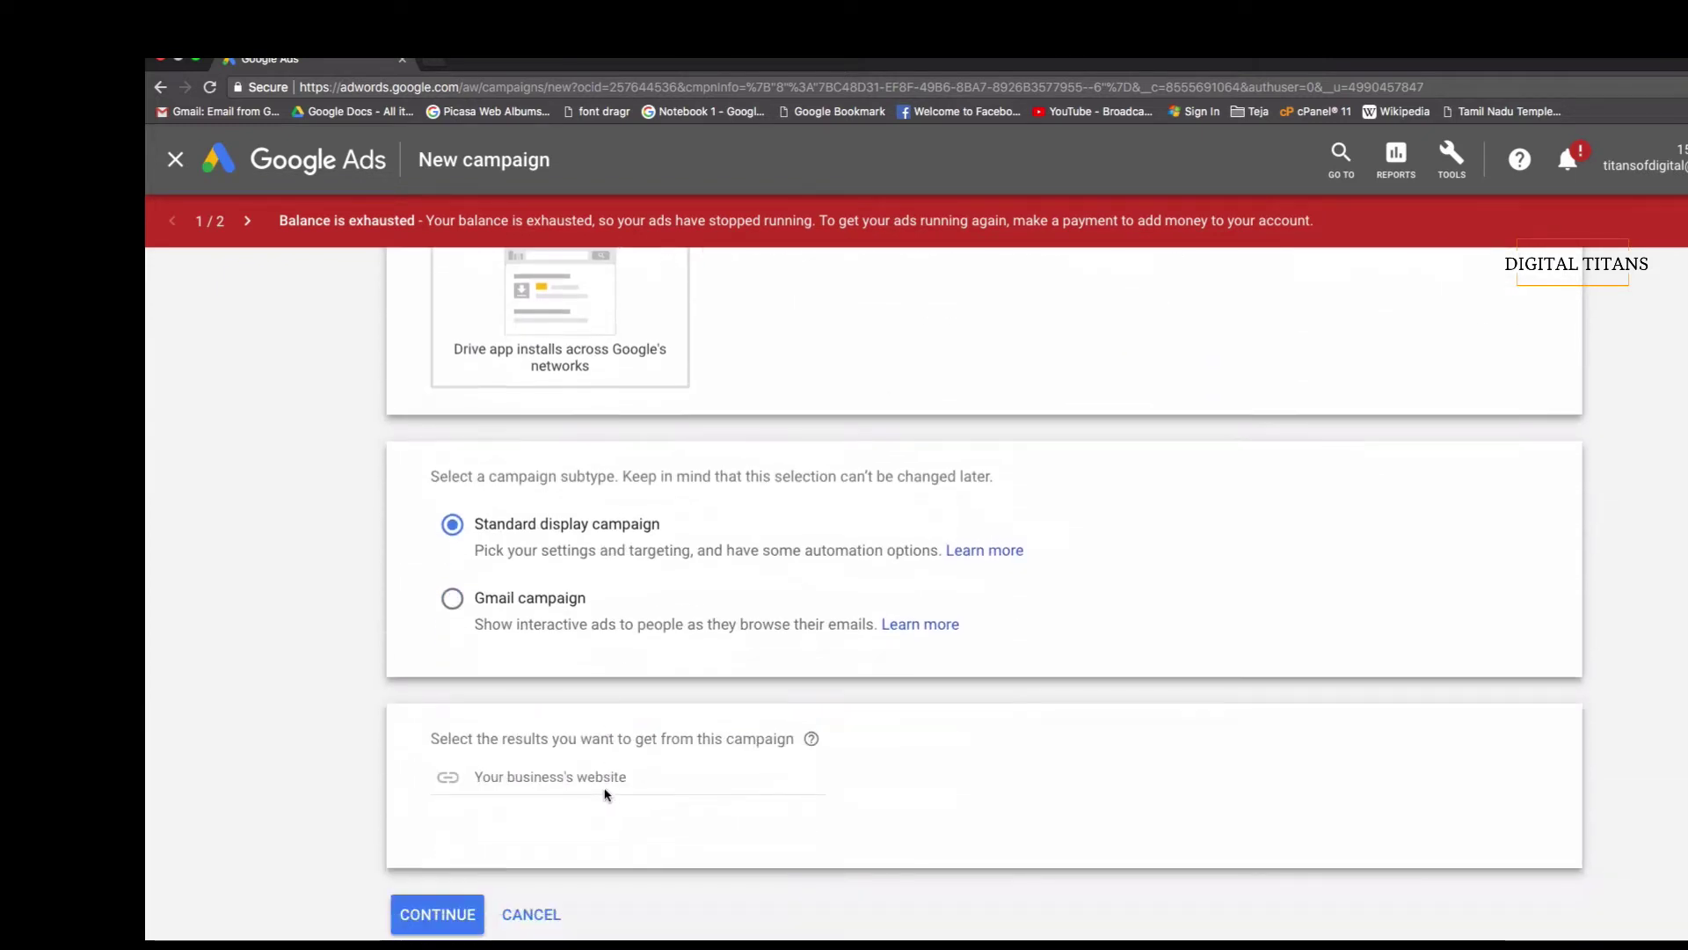
pyautogui.click(598, 776)
pyautogui.write('www')
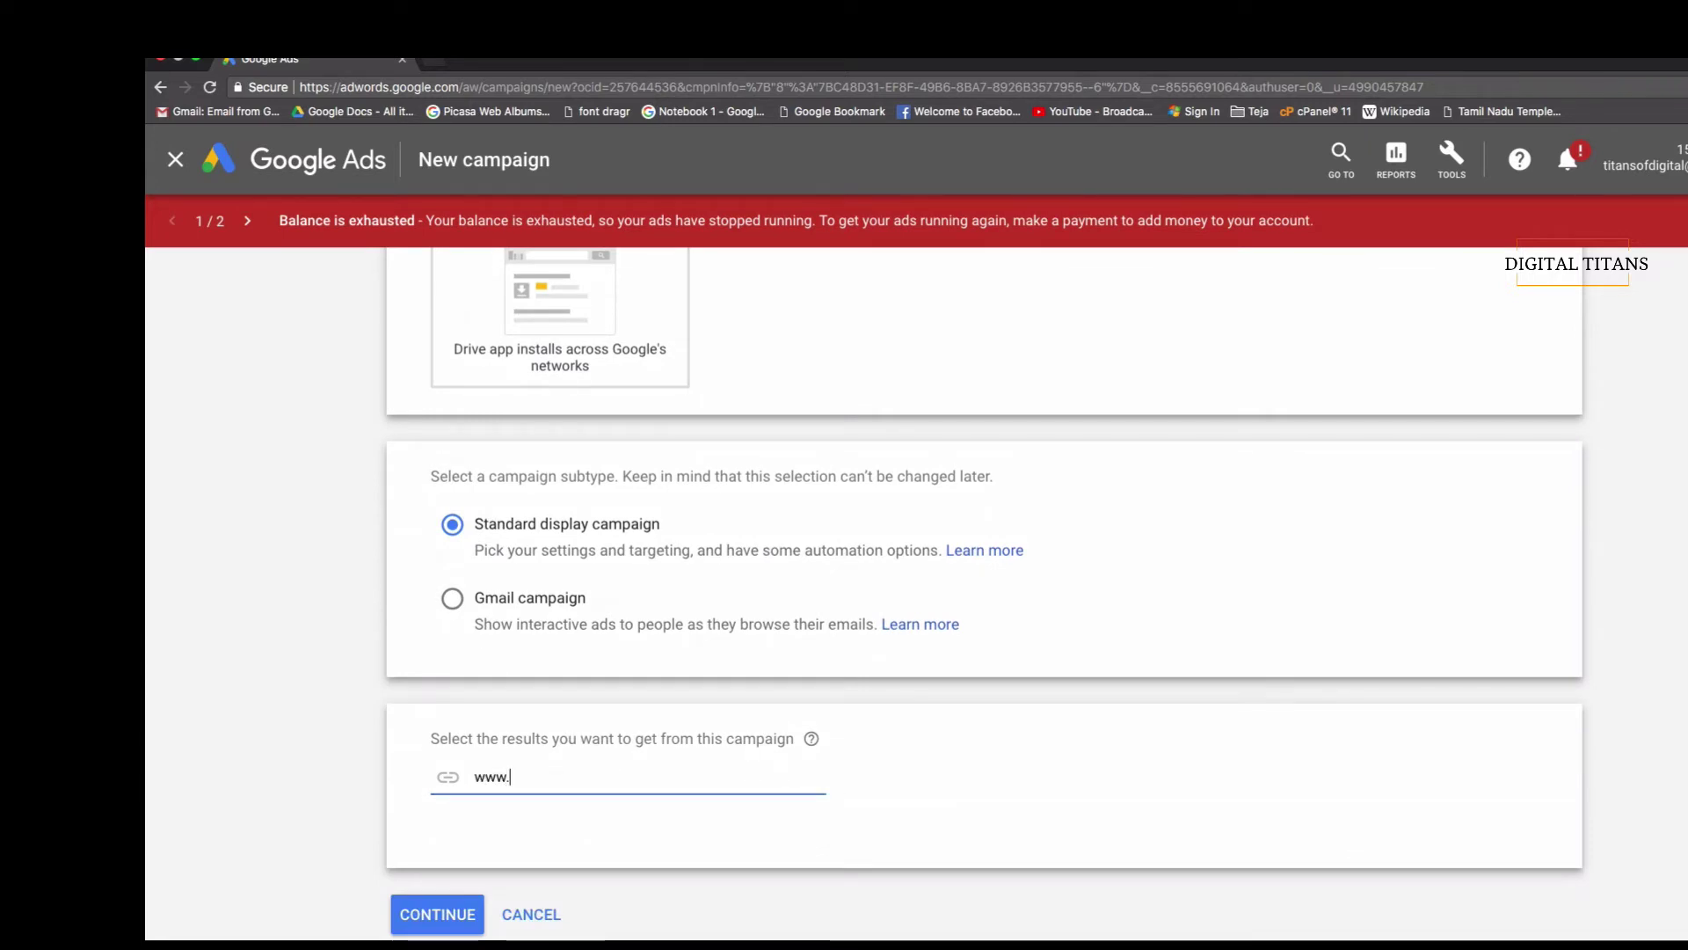
pyautogui.write('.titans')
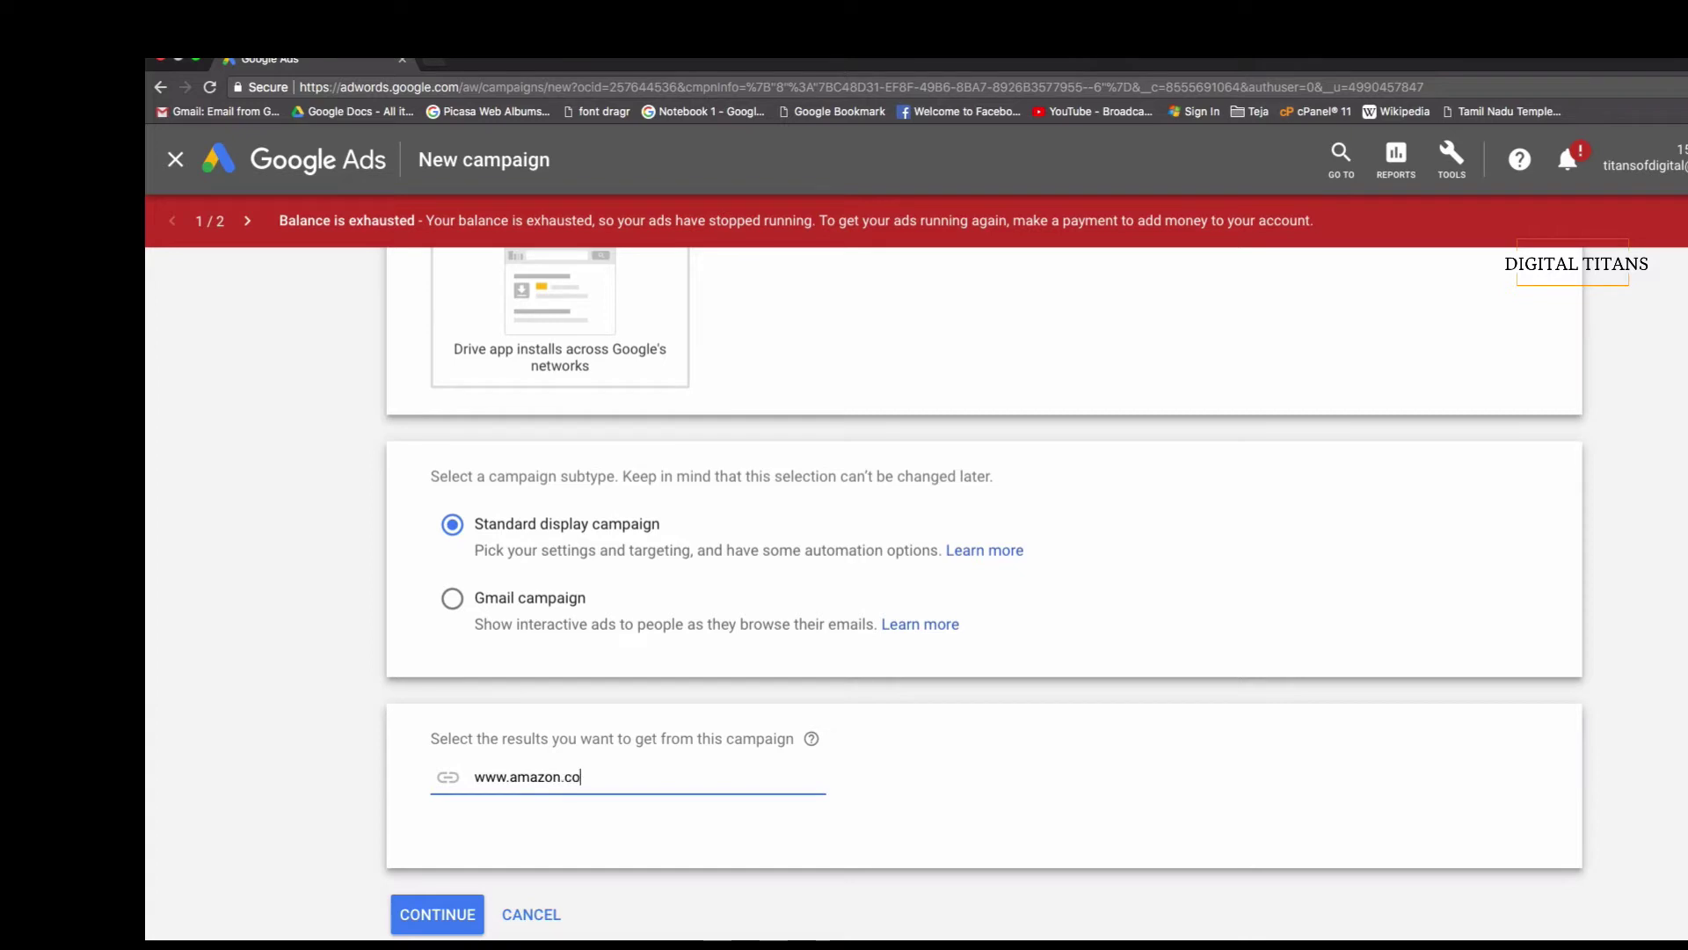
pyautogui.write('m')
pyautogui.click(431, 914)
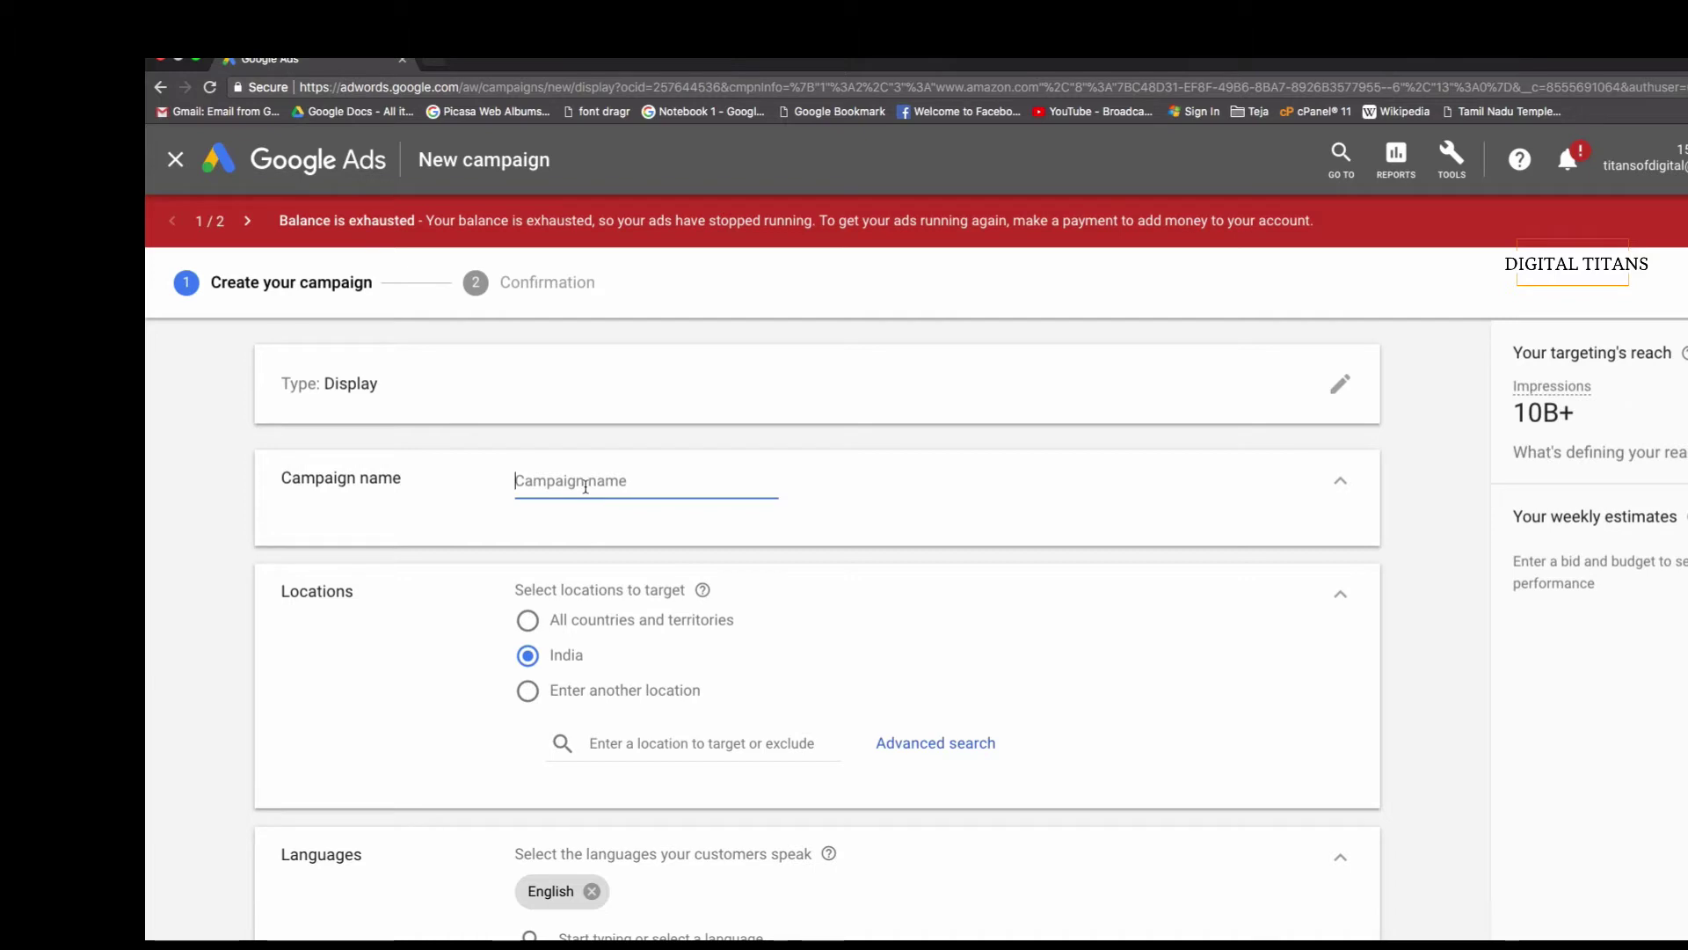
# - Name the campaign "Display Campaign" and target the United States as its location
pyautogui.write('D')
pyautogui.press('BackSpace')
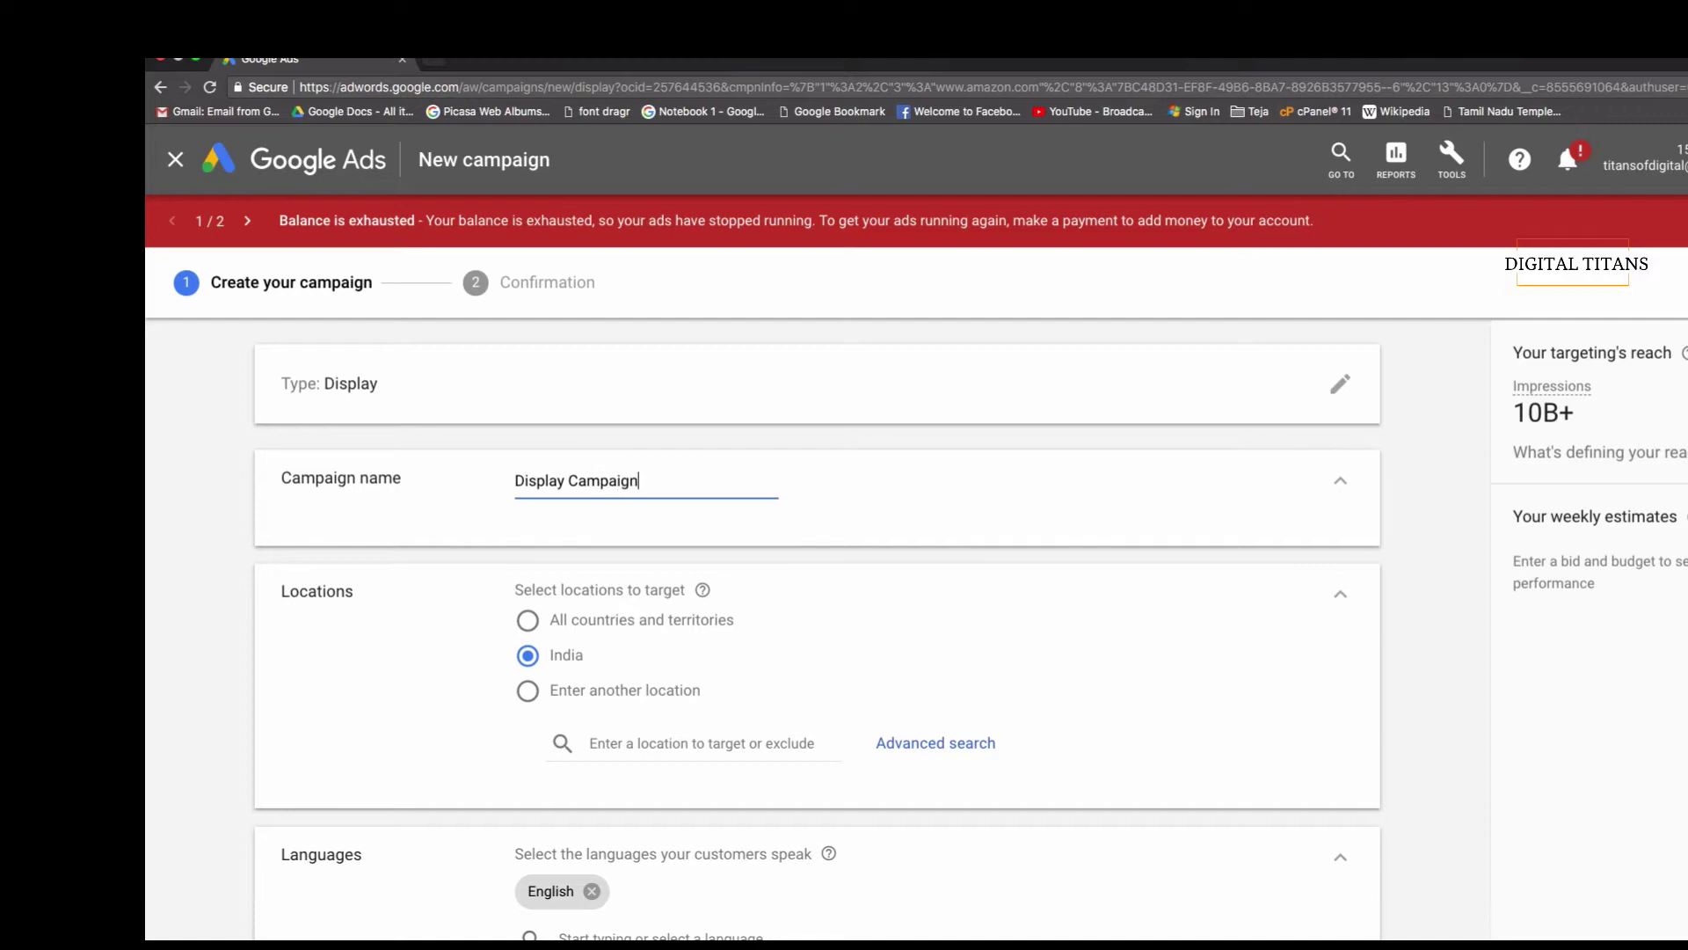
pyautogui.click(528, 689)
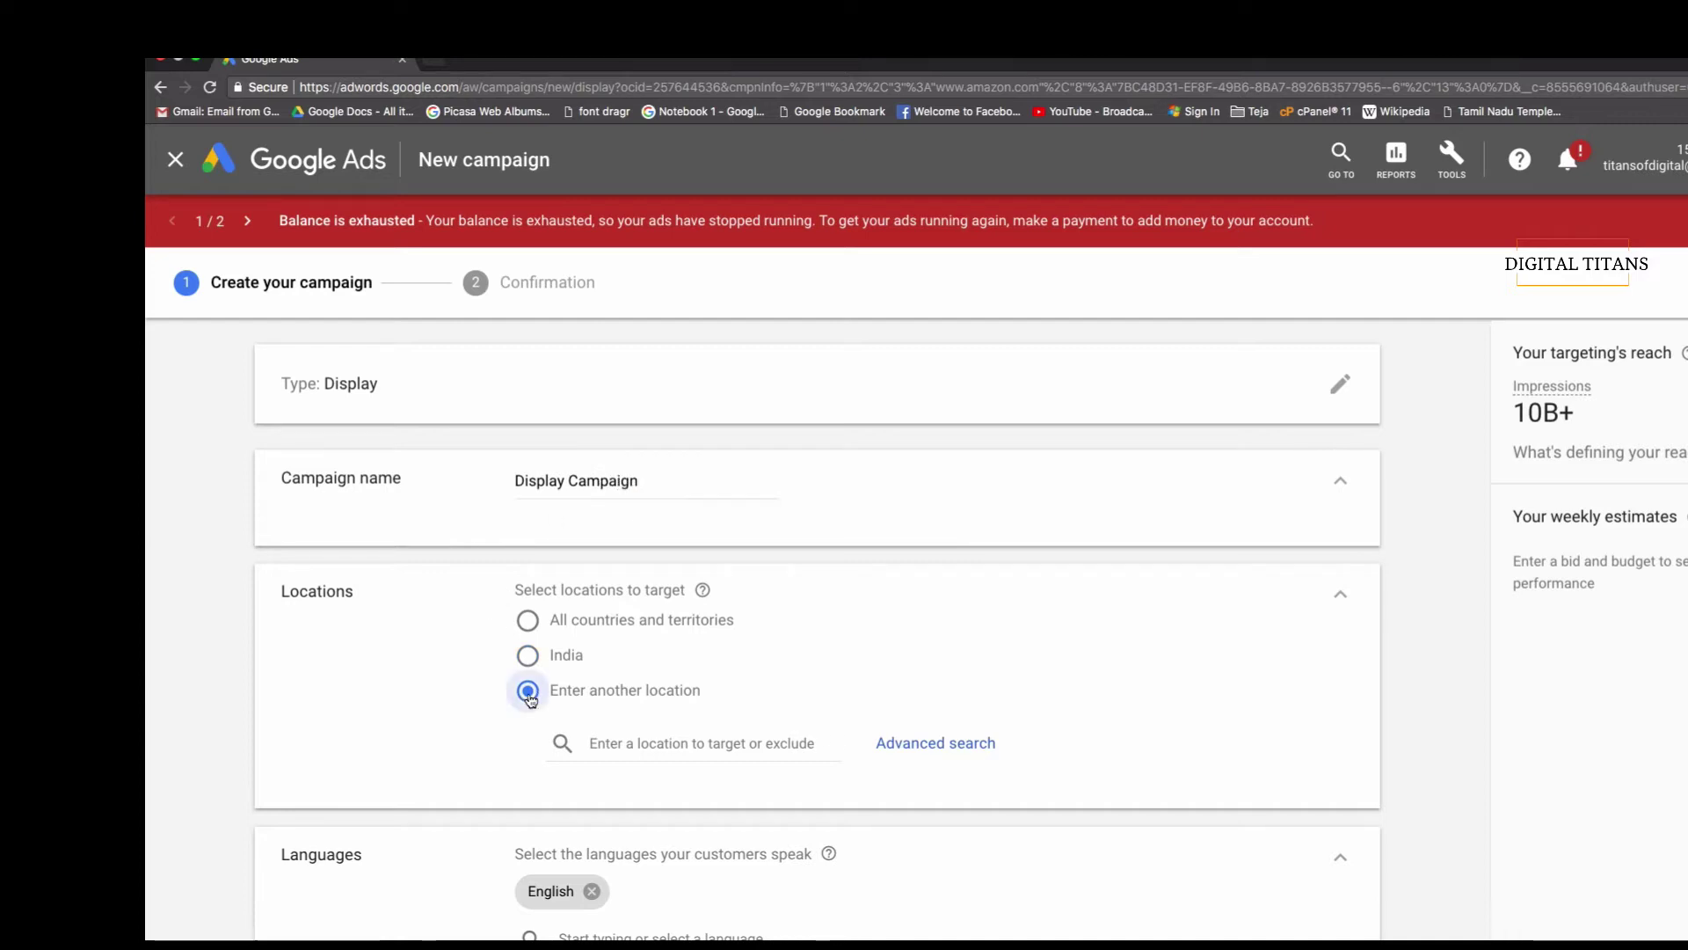
pyautogui.click(664, 750)
pyautogui.write('united d')
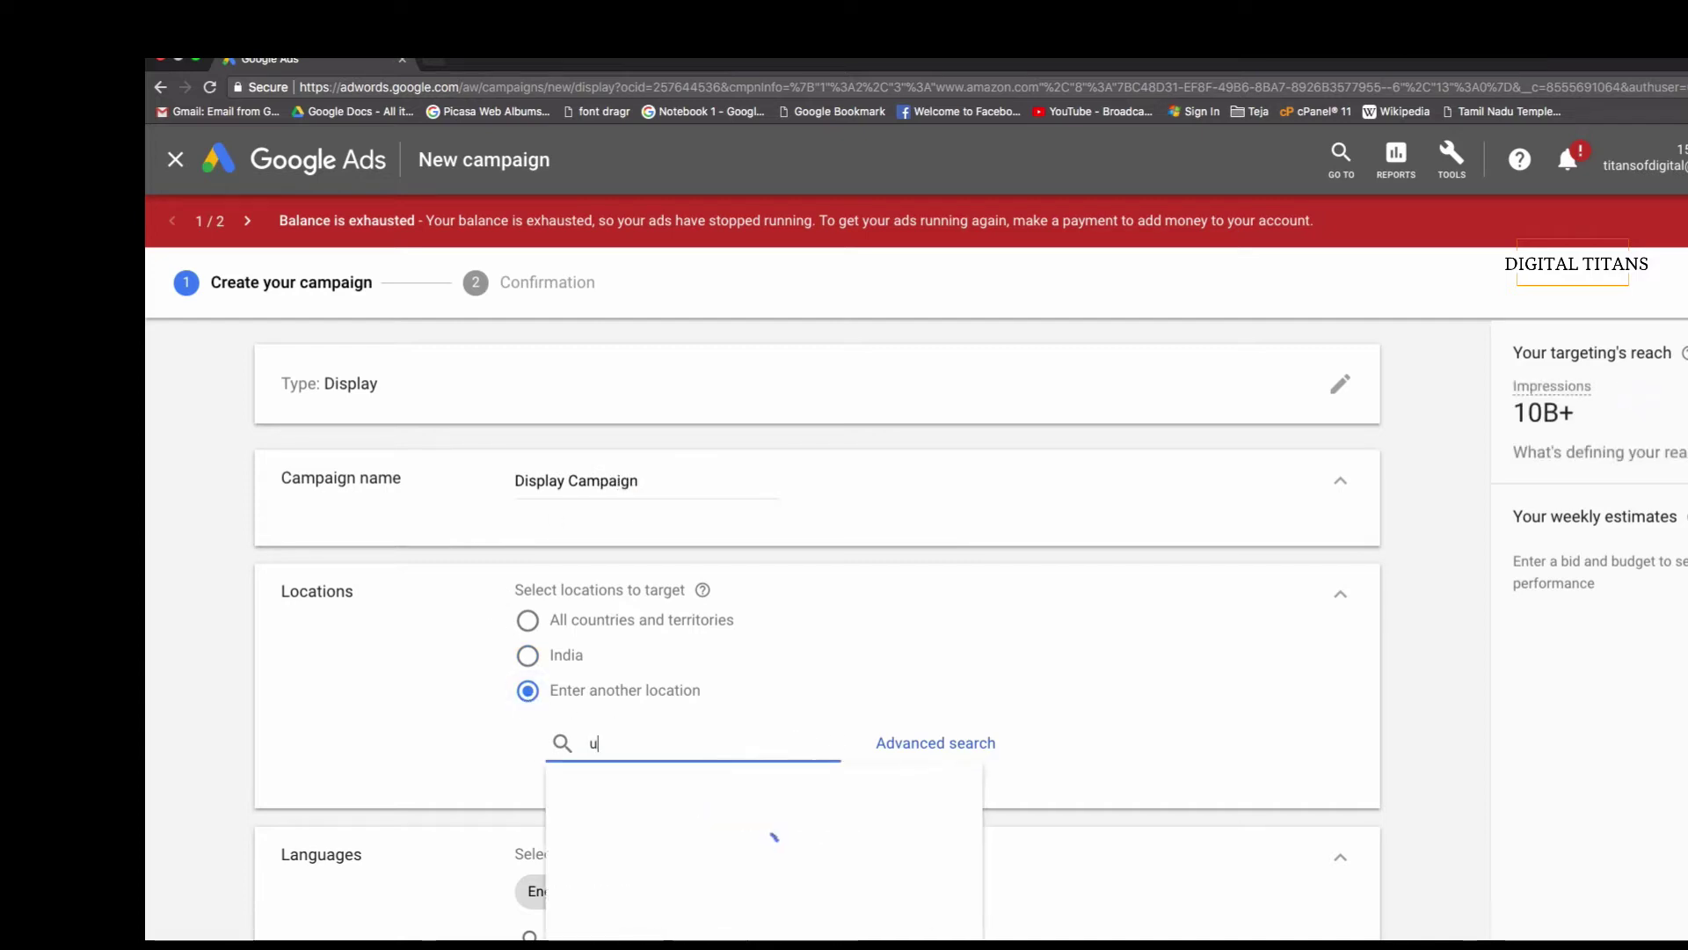
pyautogui.press('BackSpace')
pyautogui.press('BackSpace')
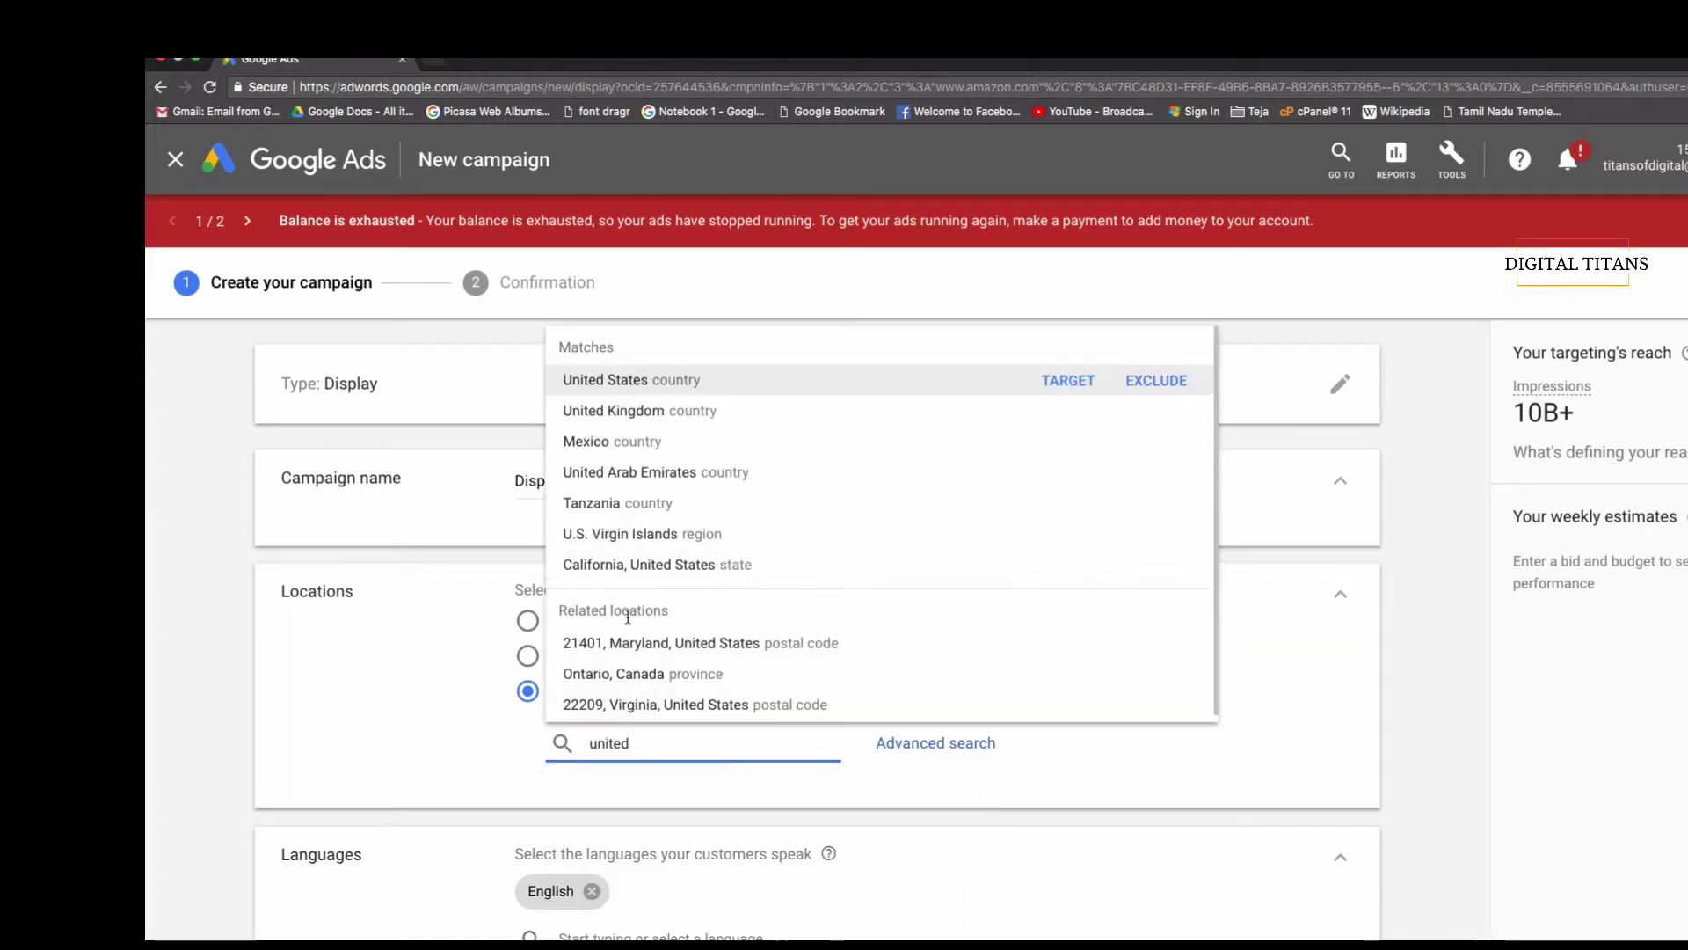
pyautogui.click(641, 380)
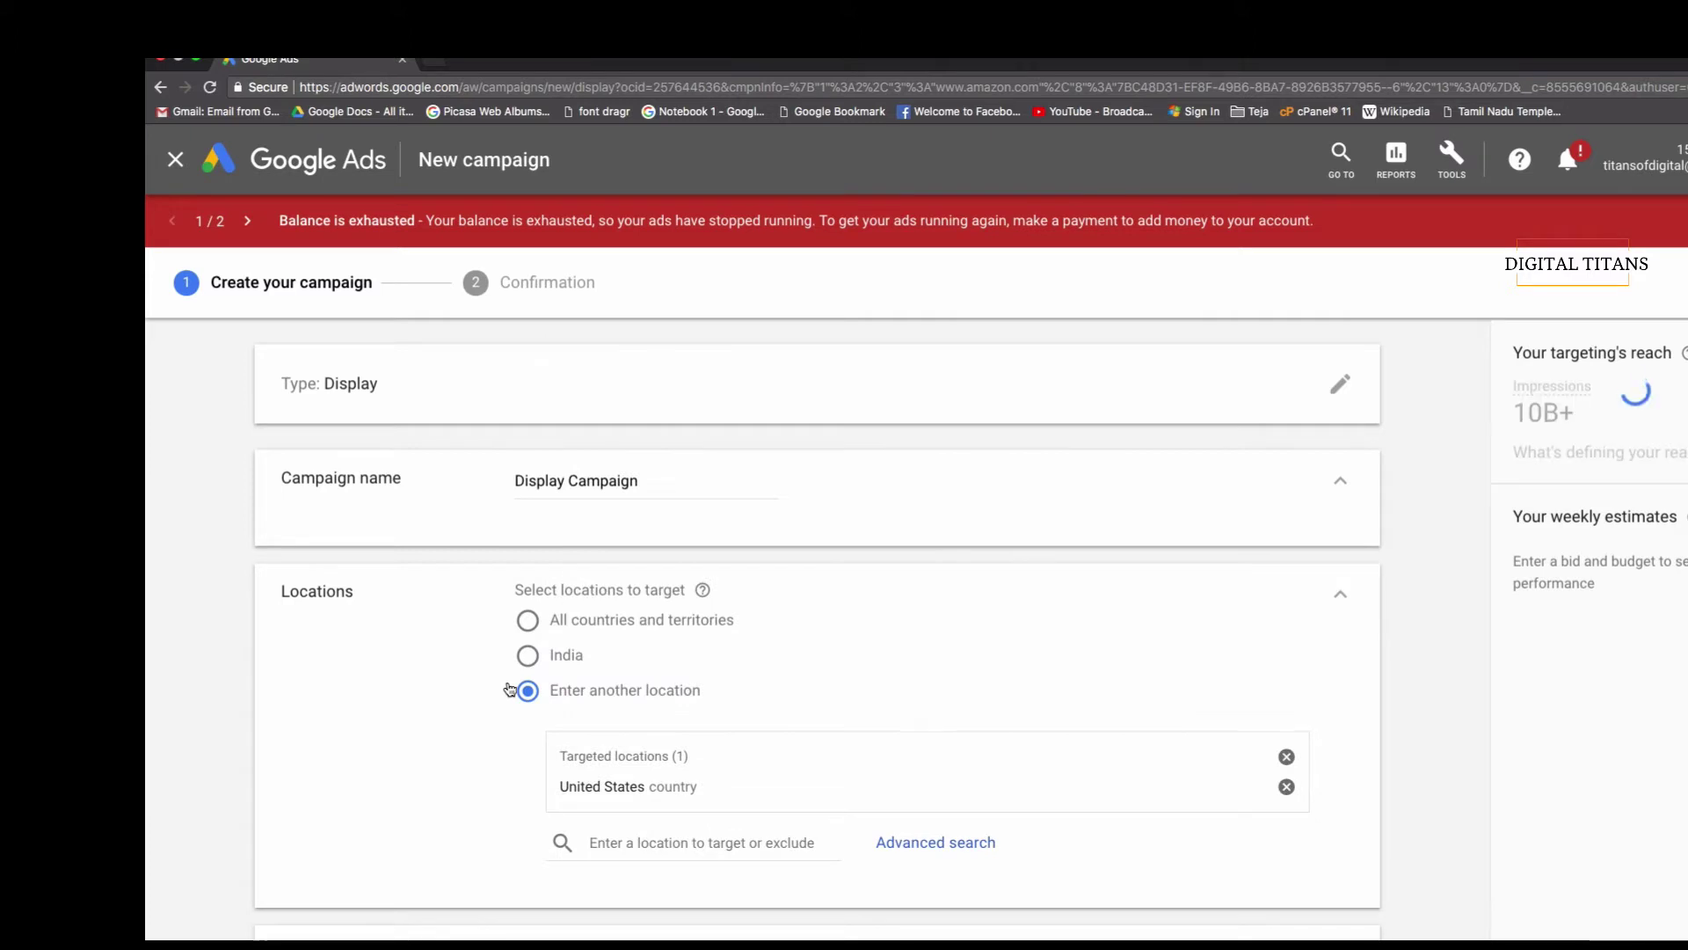
# - Set the campaign's bidding focus to Clicks
pyautogui.scroll(-4, 514, 684)
pyautogui.scroll(-4, 594, 783)
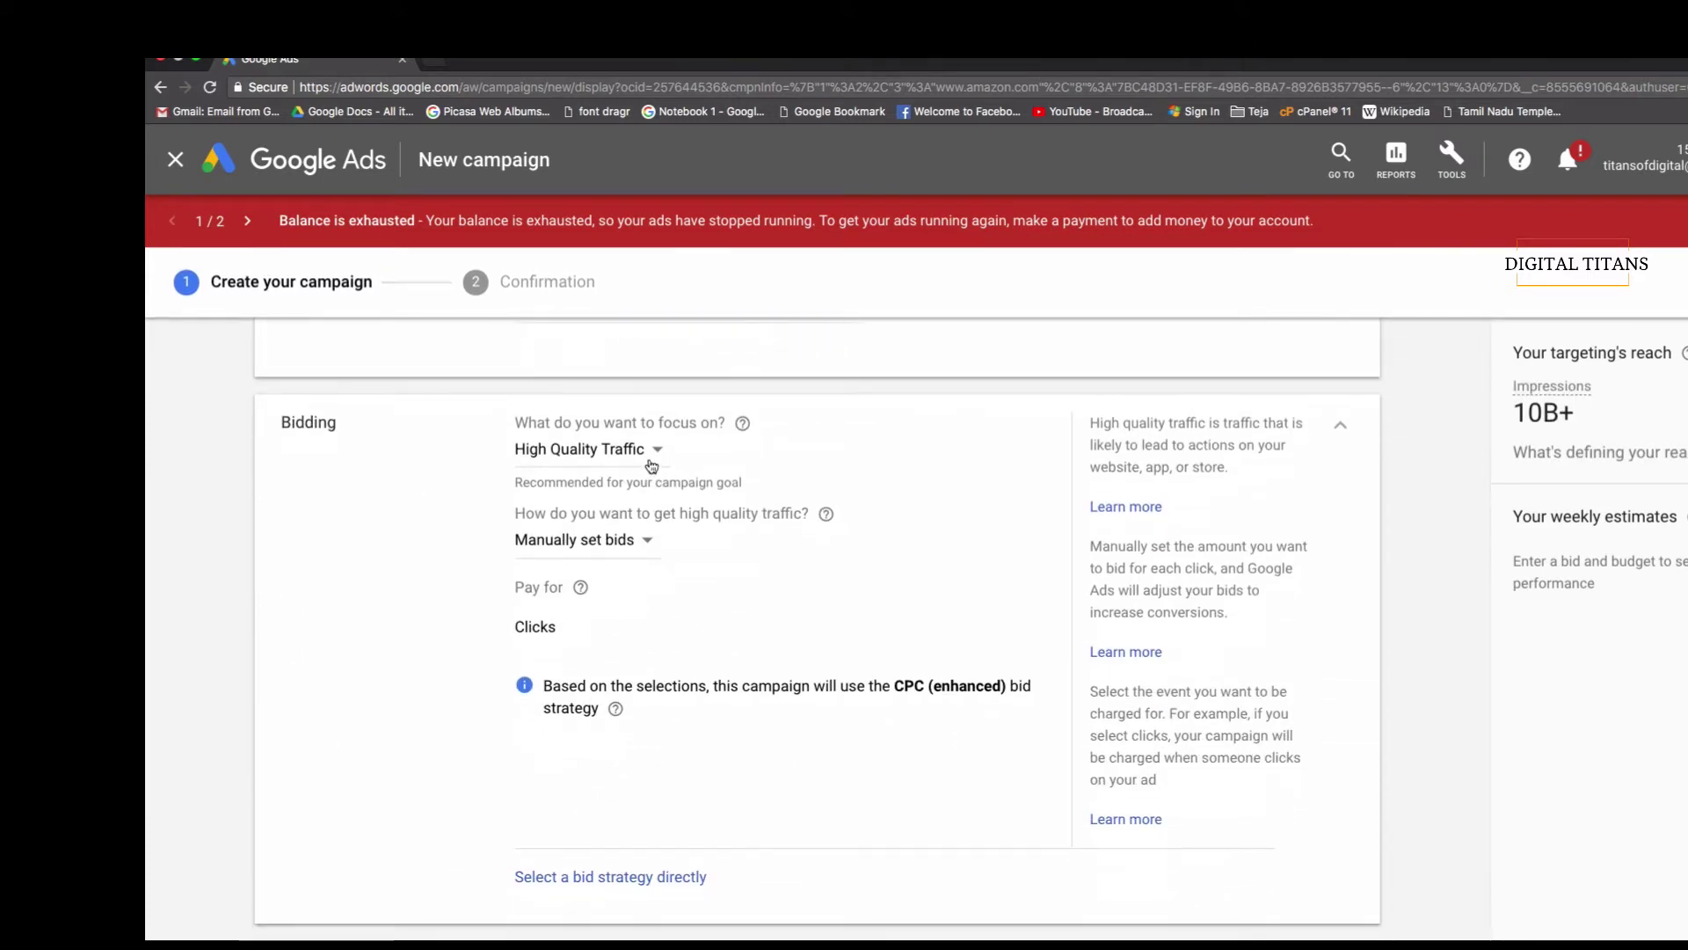
pyautogui.click(649, 452)
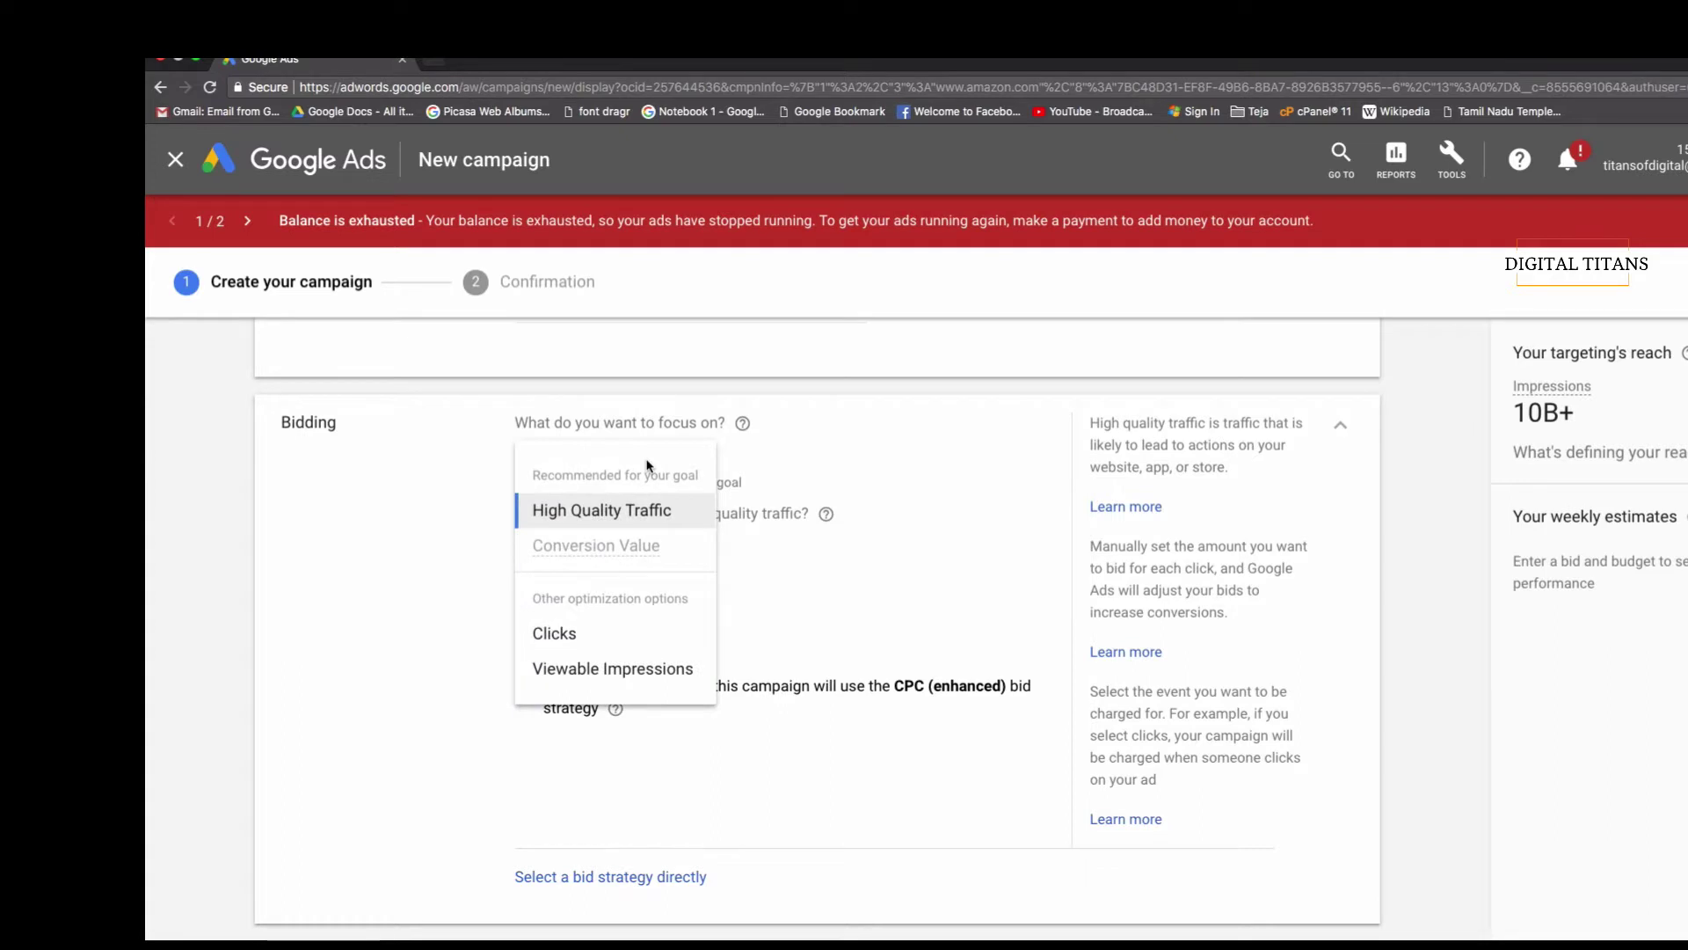
pyautogui.click(599, 635)
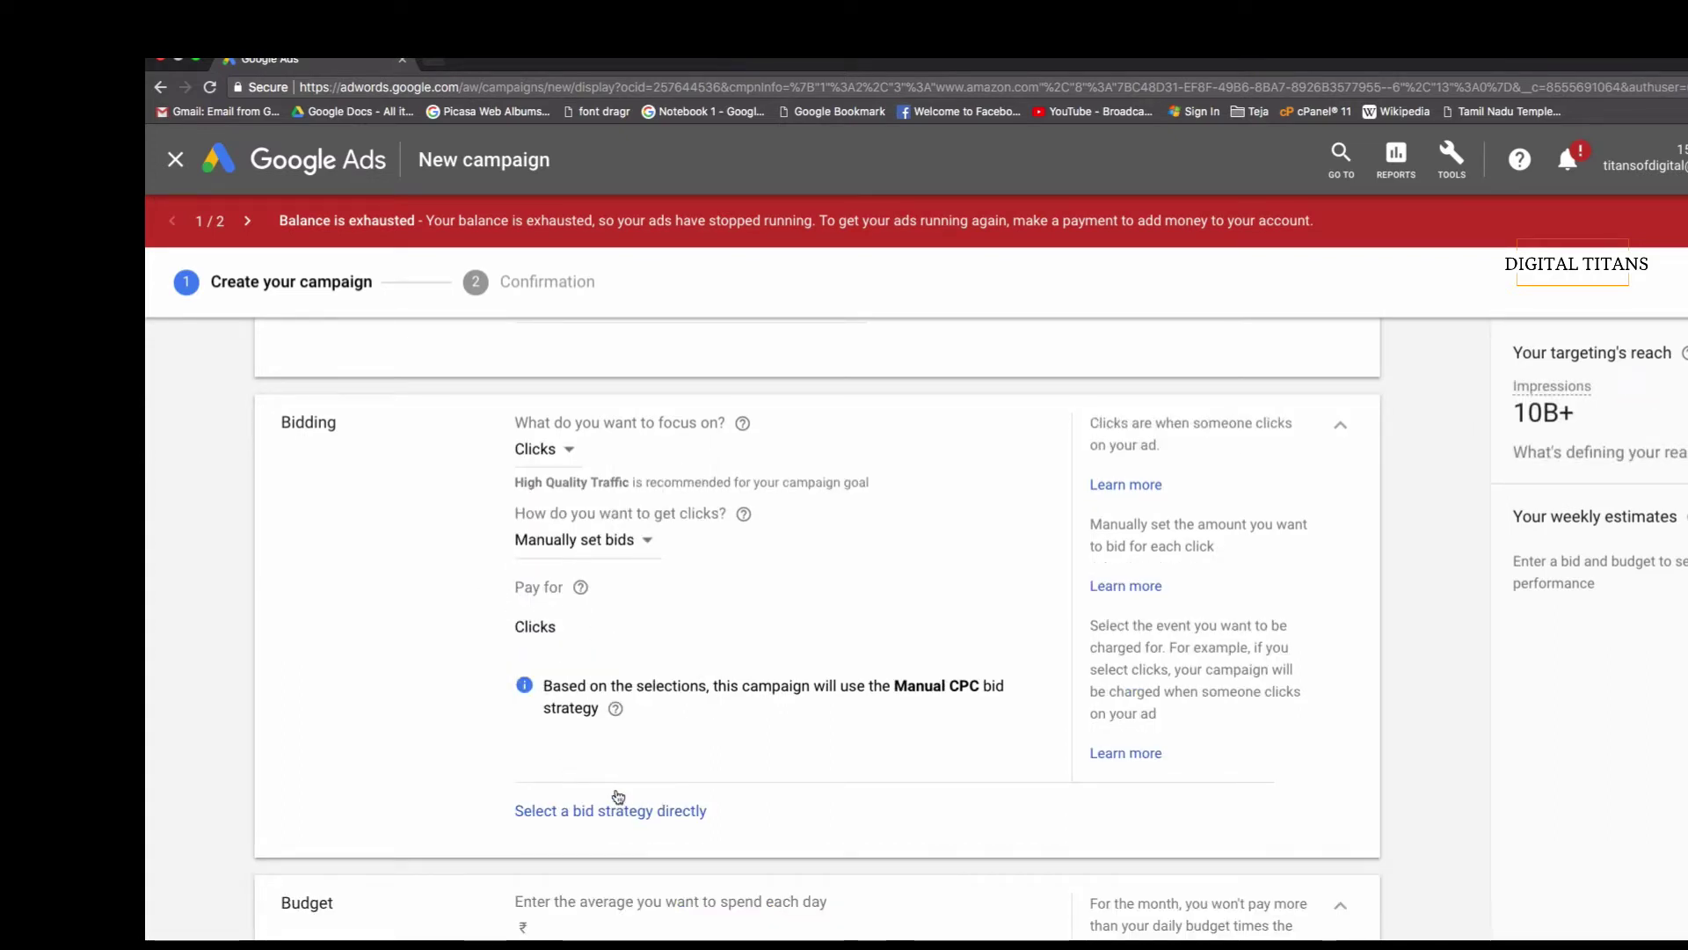
# - Set the campaign's average daily budget to ₹100
pyautogui.scroll(-4, 618, 796)
pyautogui.click(583, 606)
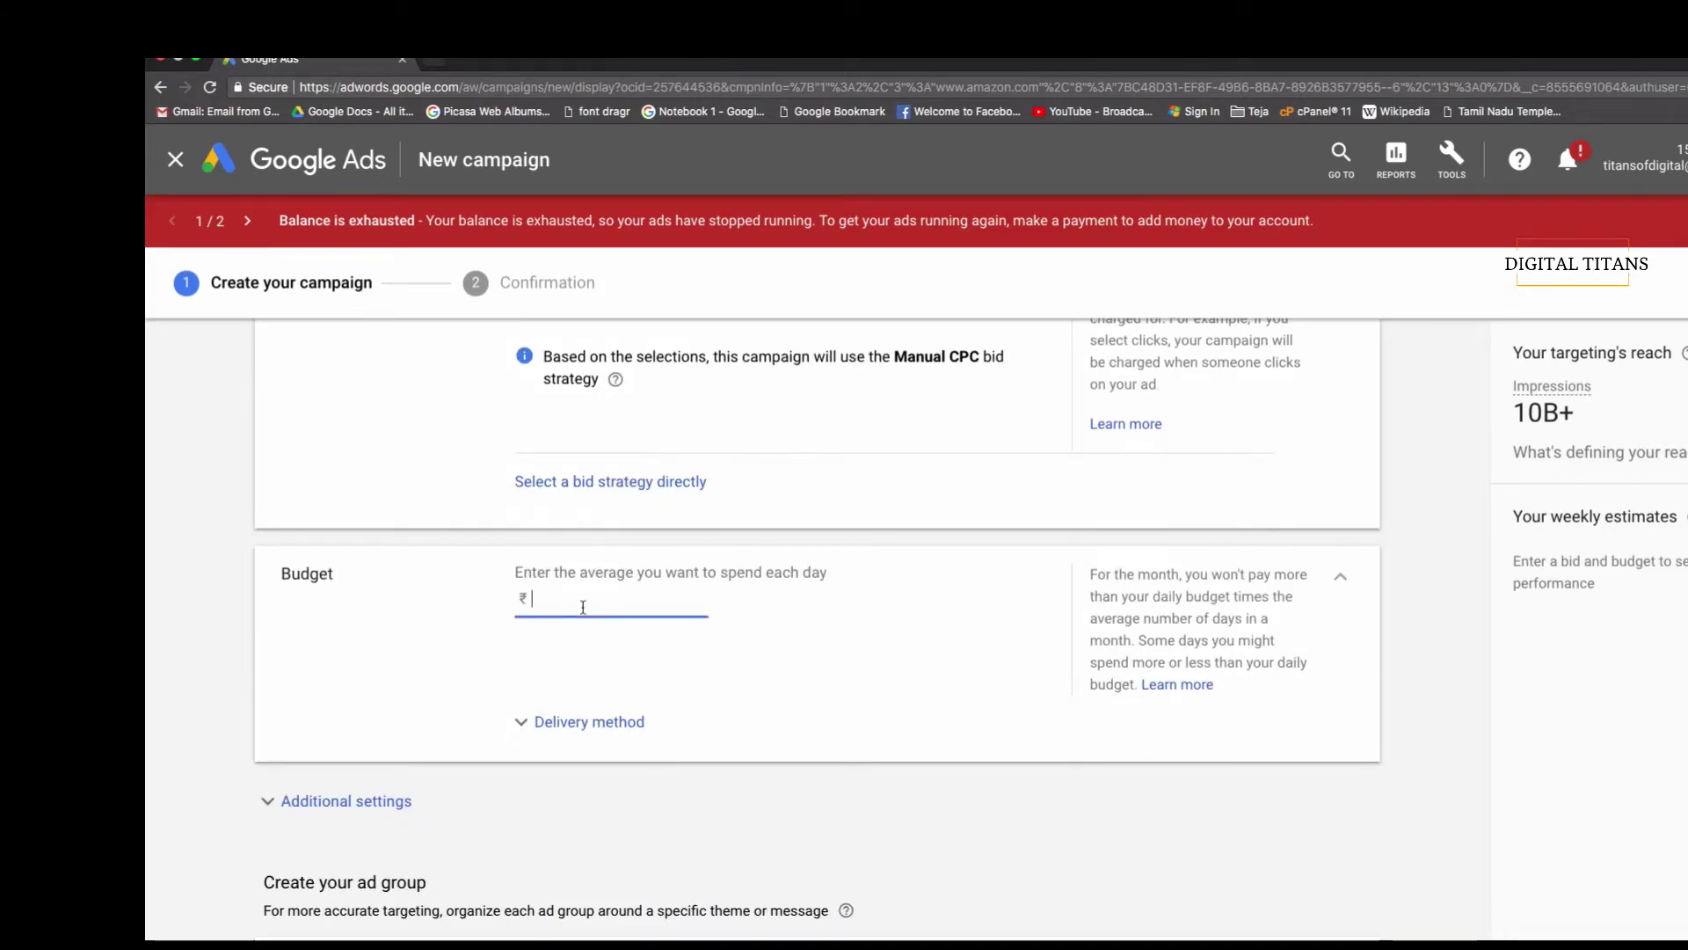
pyautogui.write('100')
pyautogui.scroll(-2, 608, 785)
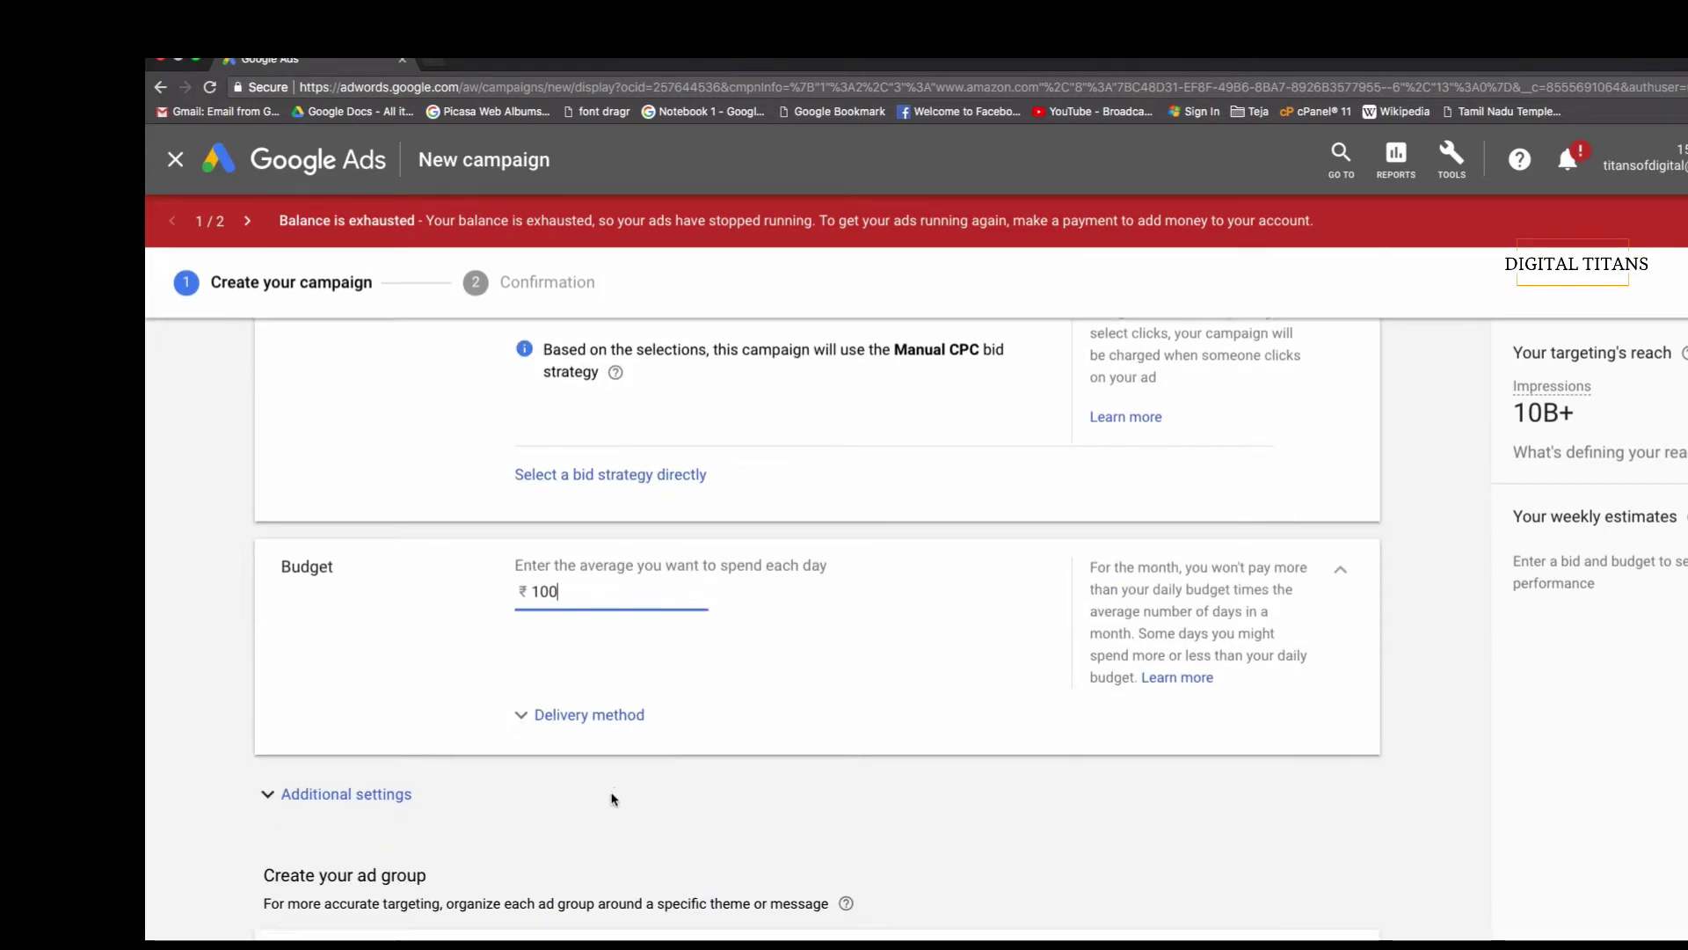
pyautogui.click(636, 652)
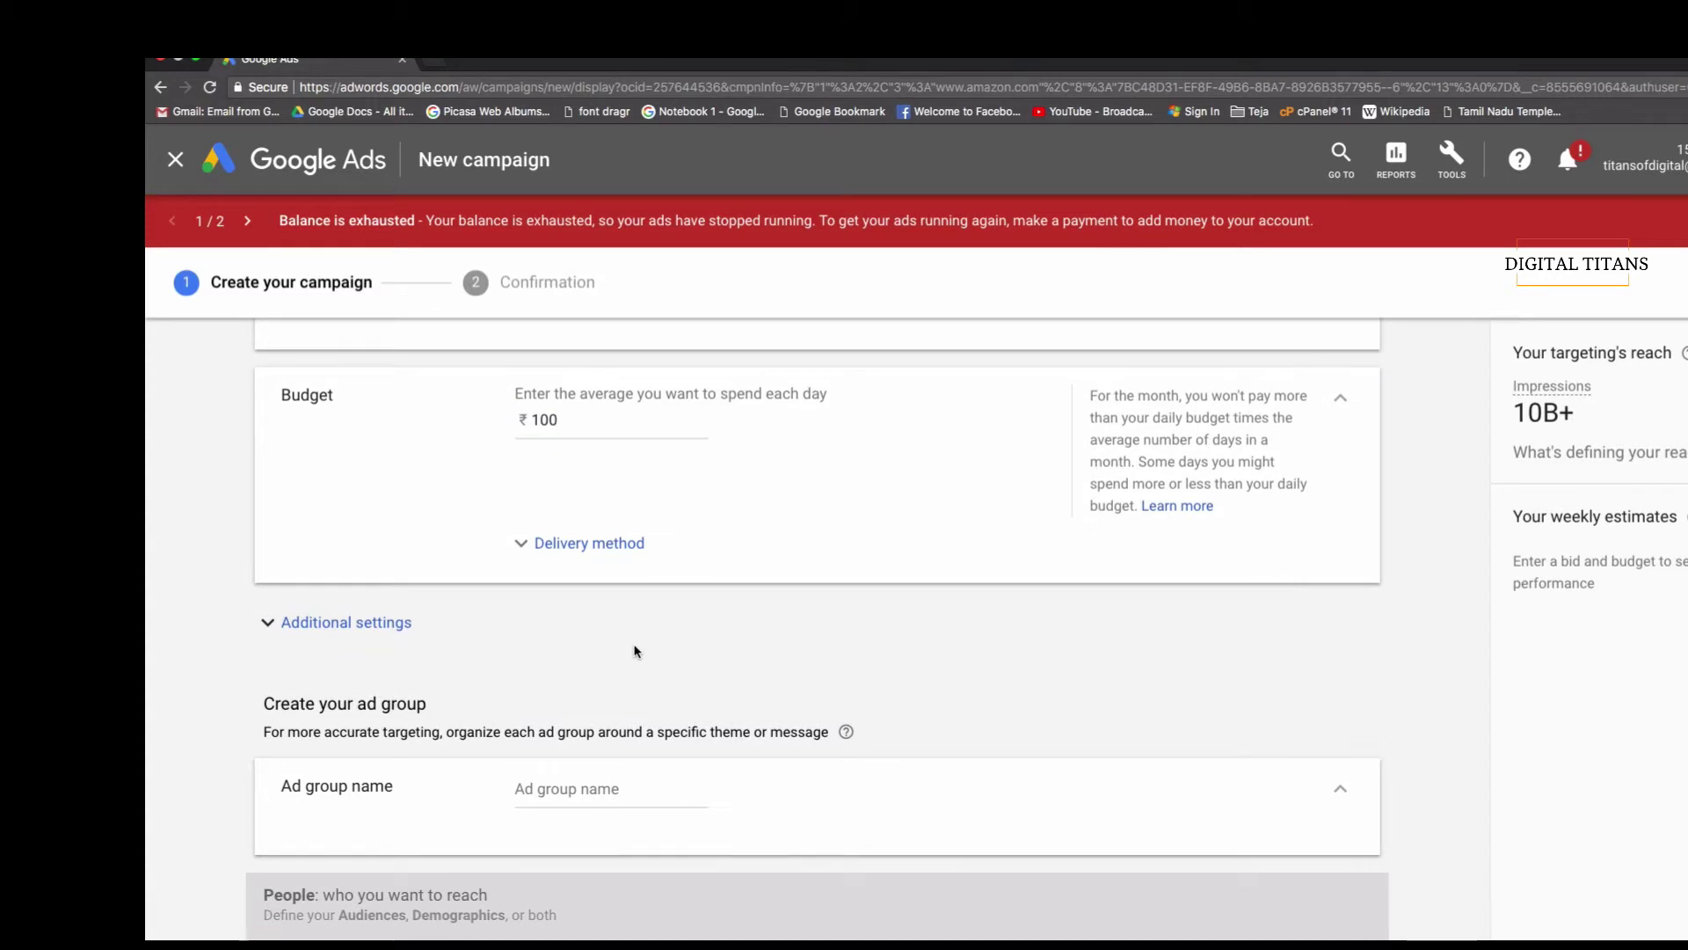
# - Name the campaign's ad group "Shoes"
pyautogui.scroll(-2, 636, 649)
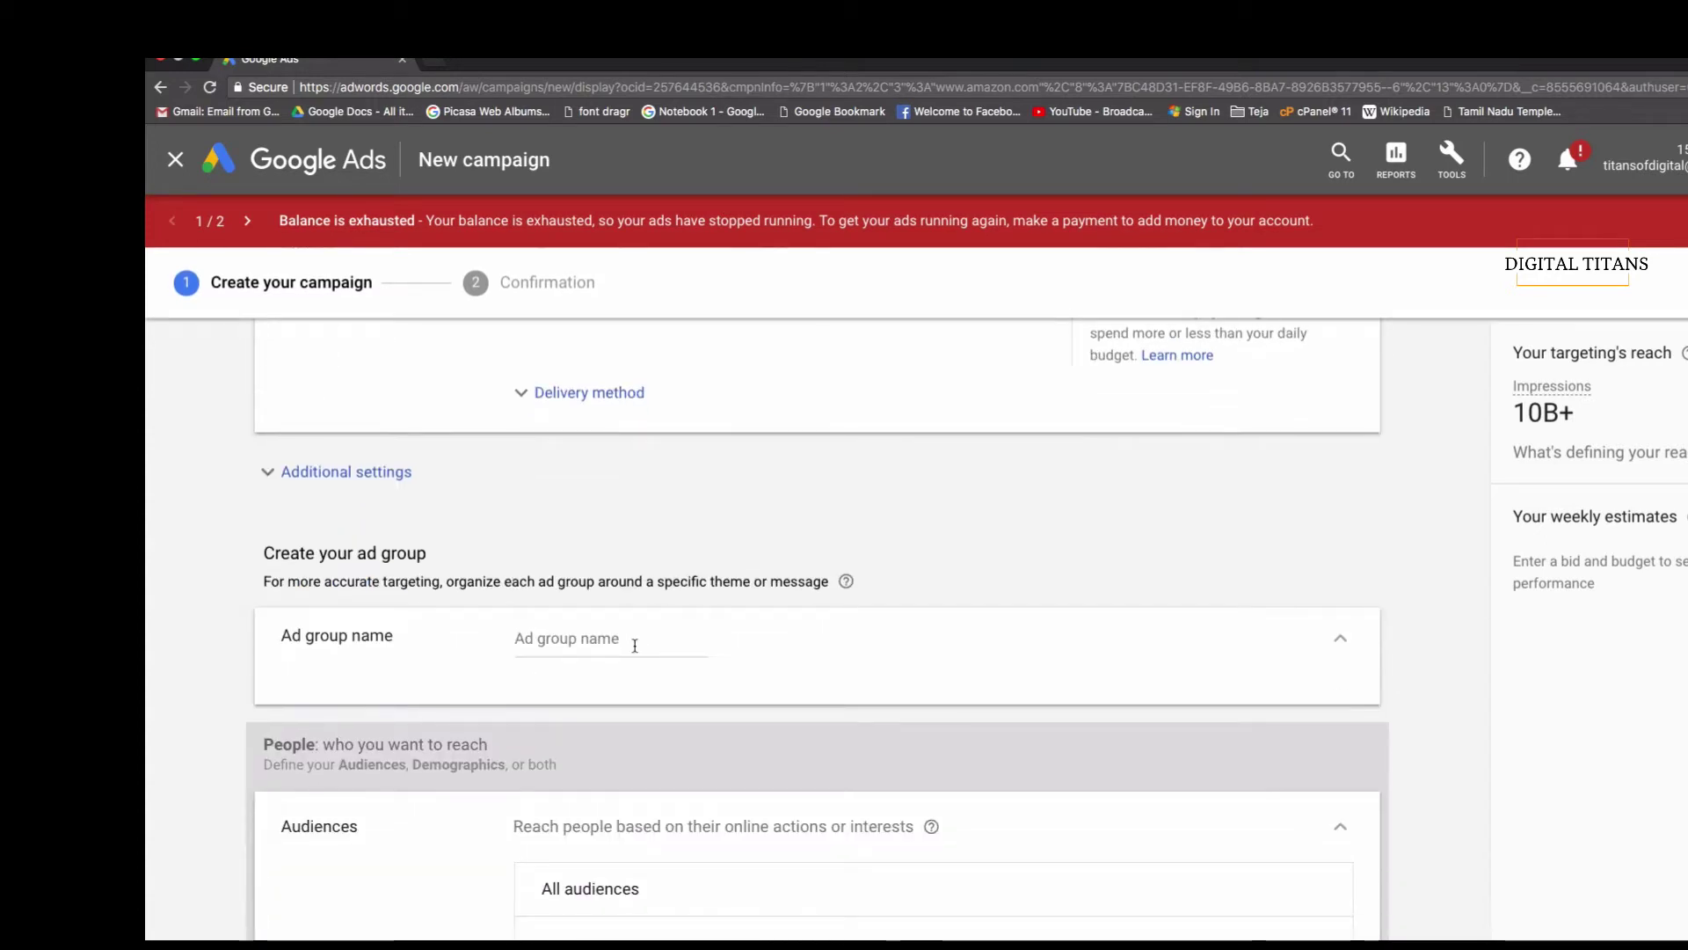
pyautogui.scroll(-2, 646, 562)
pyautogui.click(591, 491)
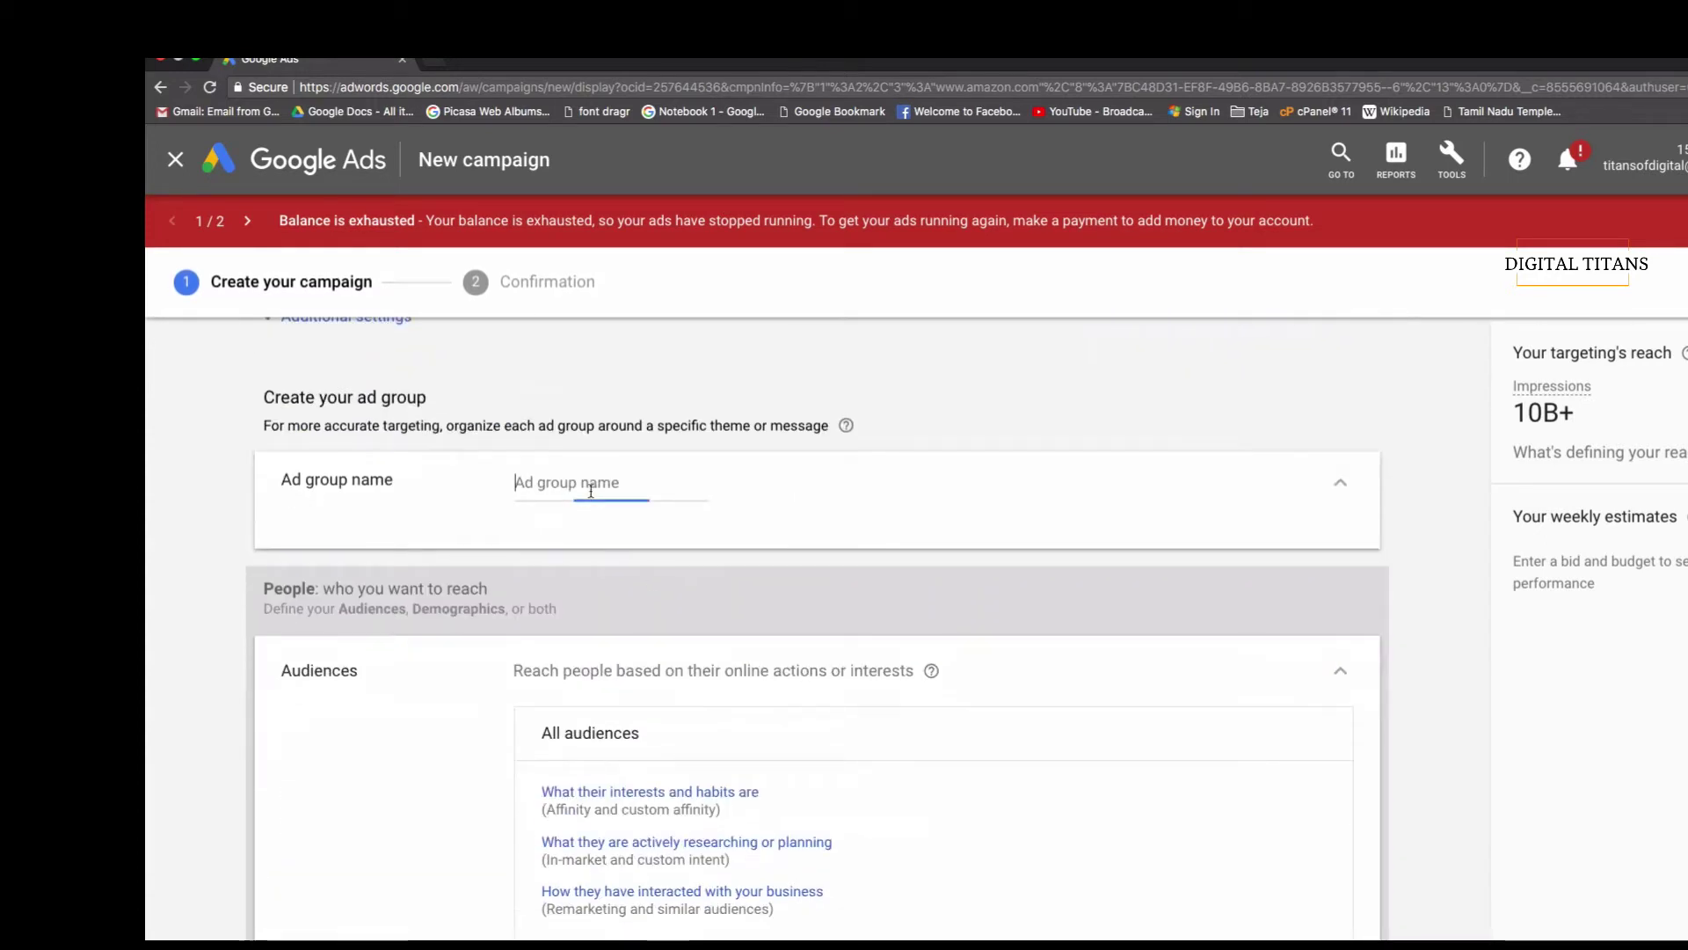
pyautogui.write('Di')
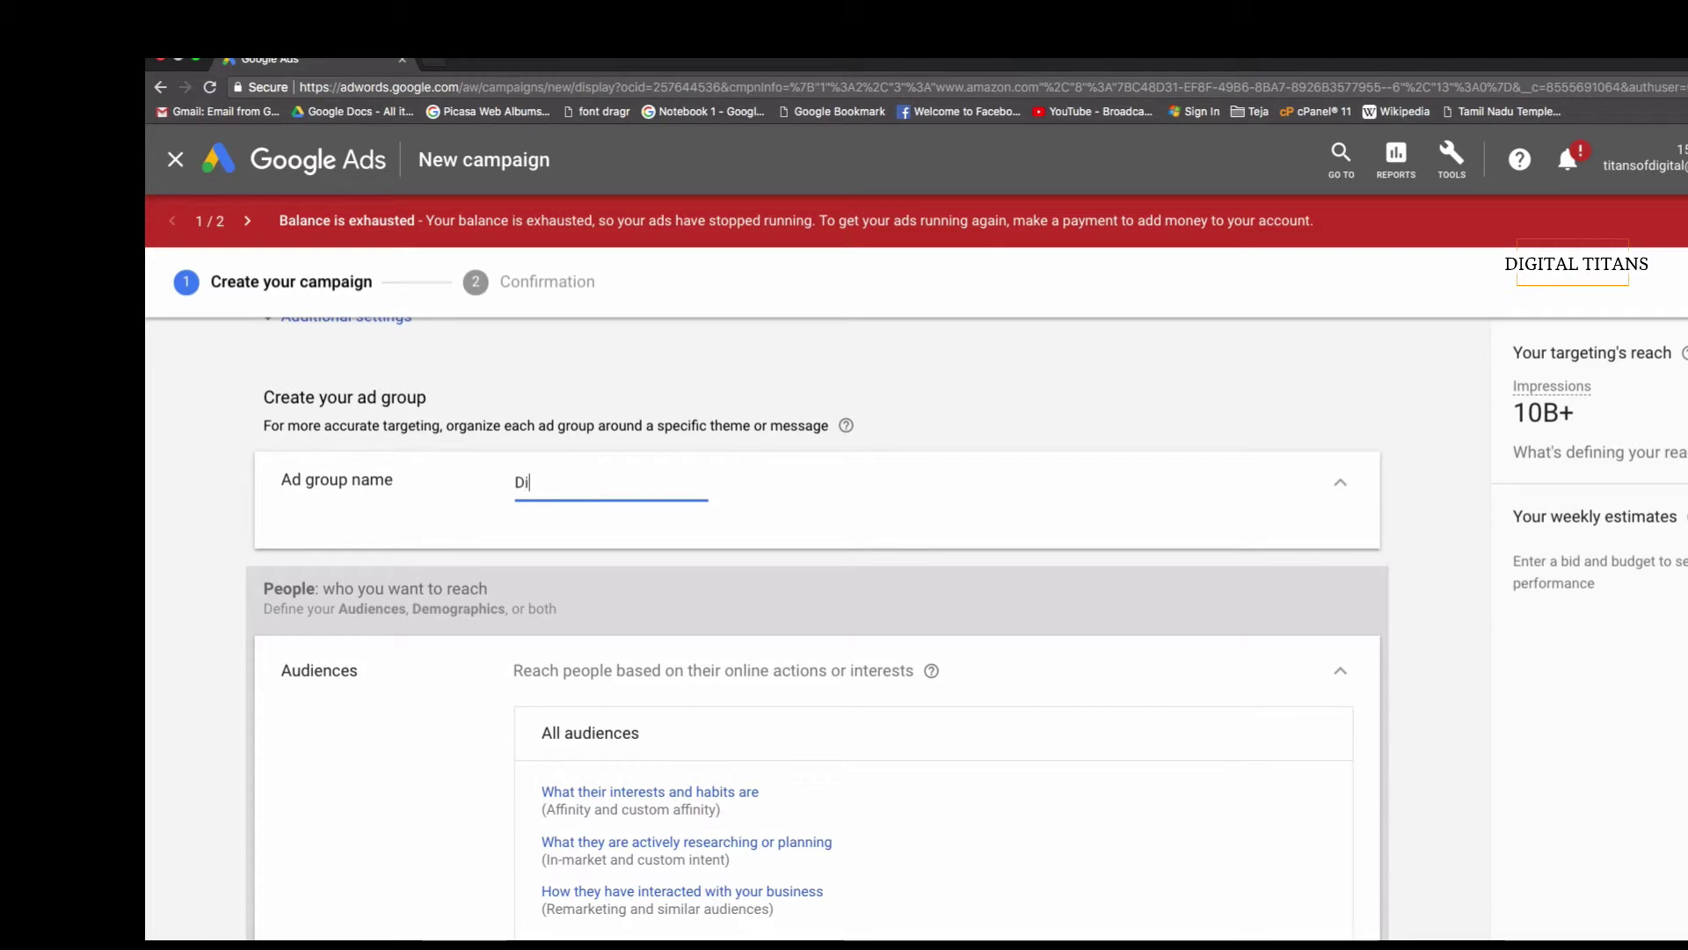
pyautogui.press('BackSpace')
pyautogui.press('BackSpace')
pyautogui.write('Shoes')
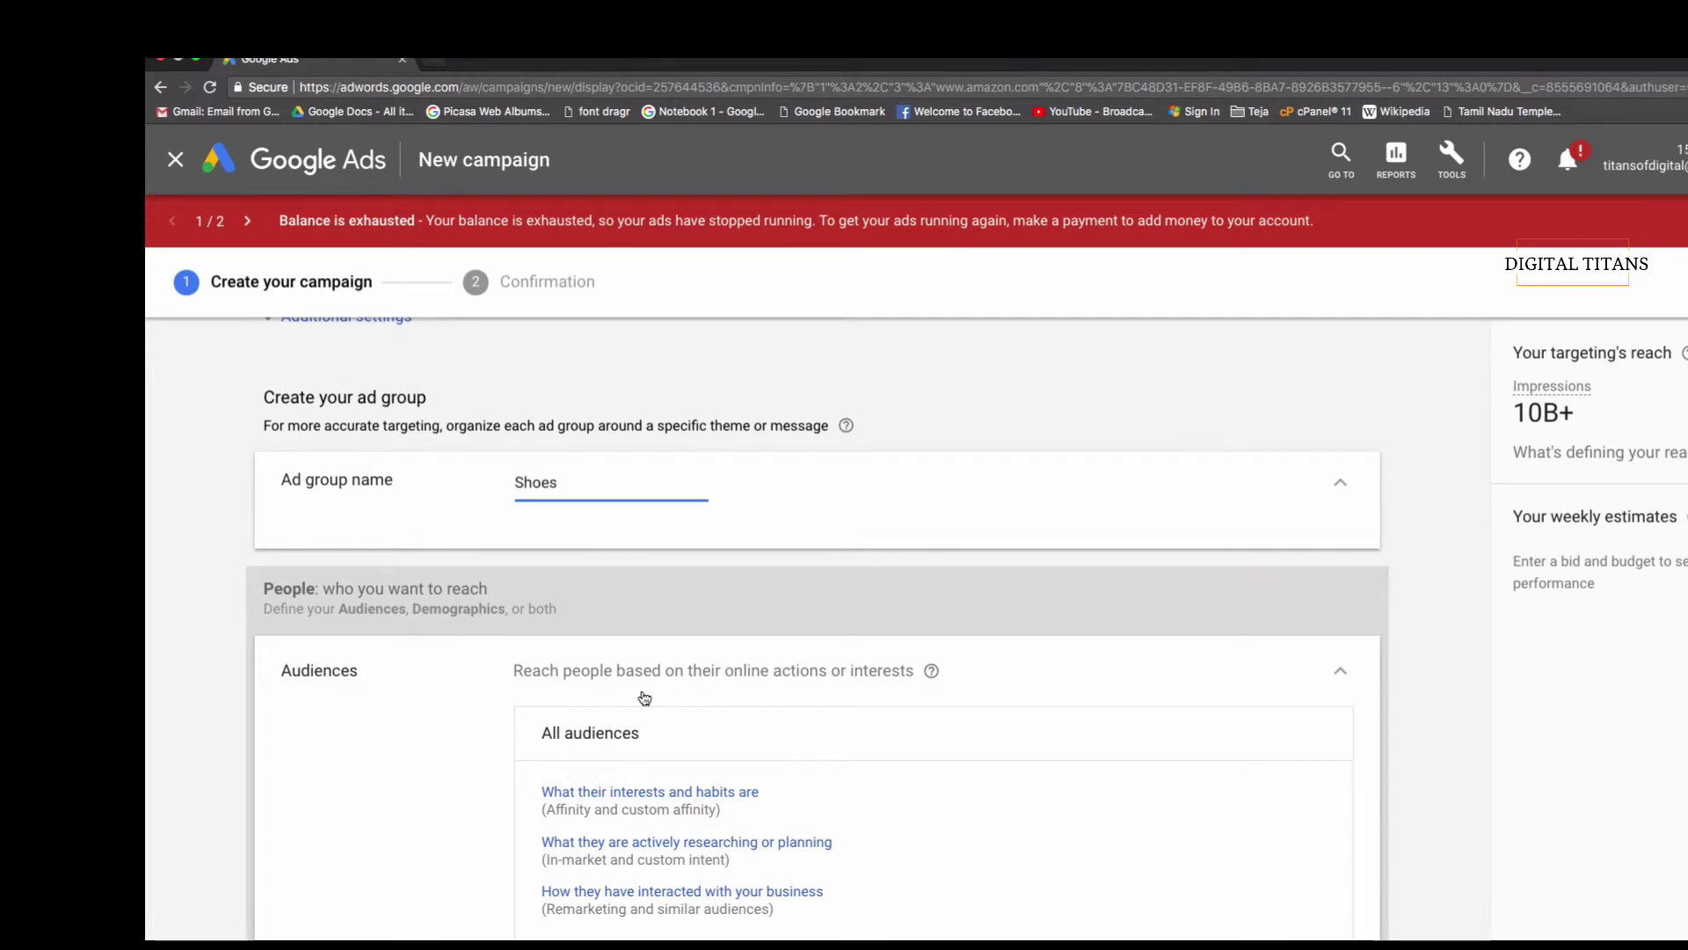
# - Open the audiences based on interests and habits and expand the Shoppers affinity category
pyautogui.scroll(-2, 645, 697)
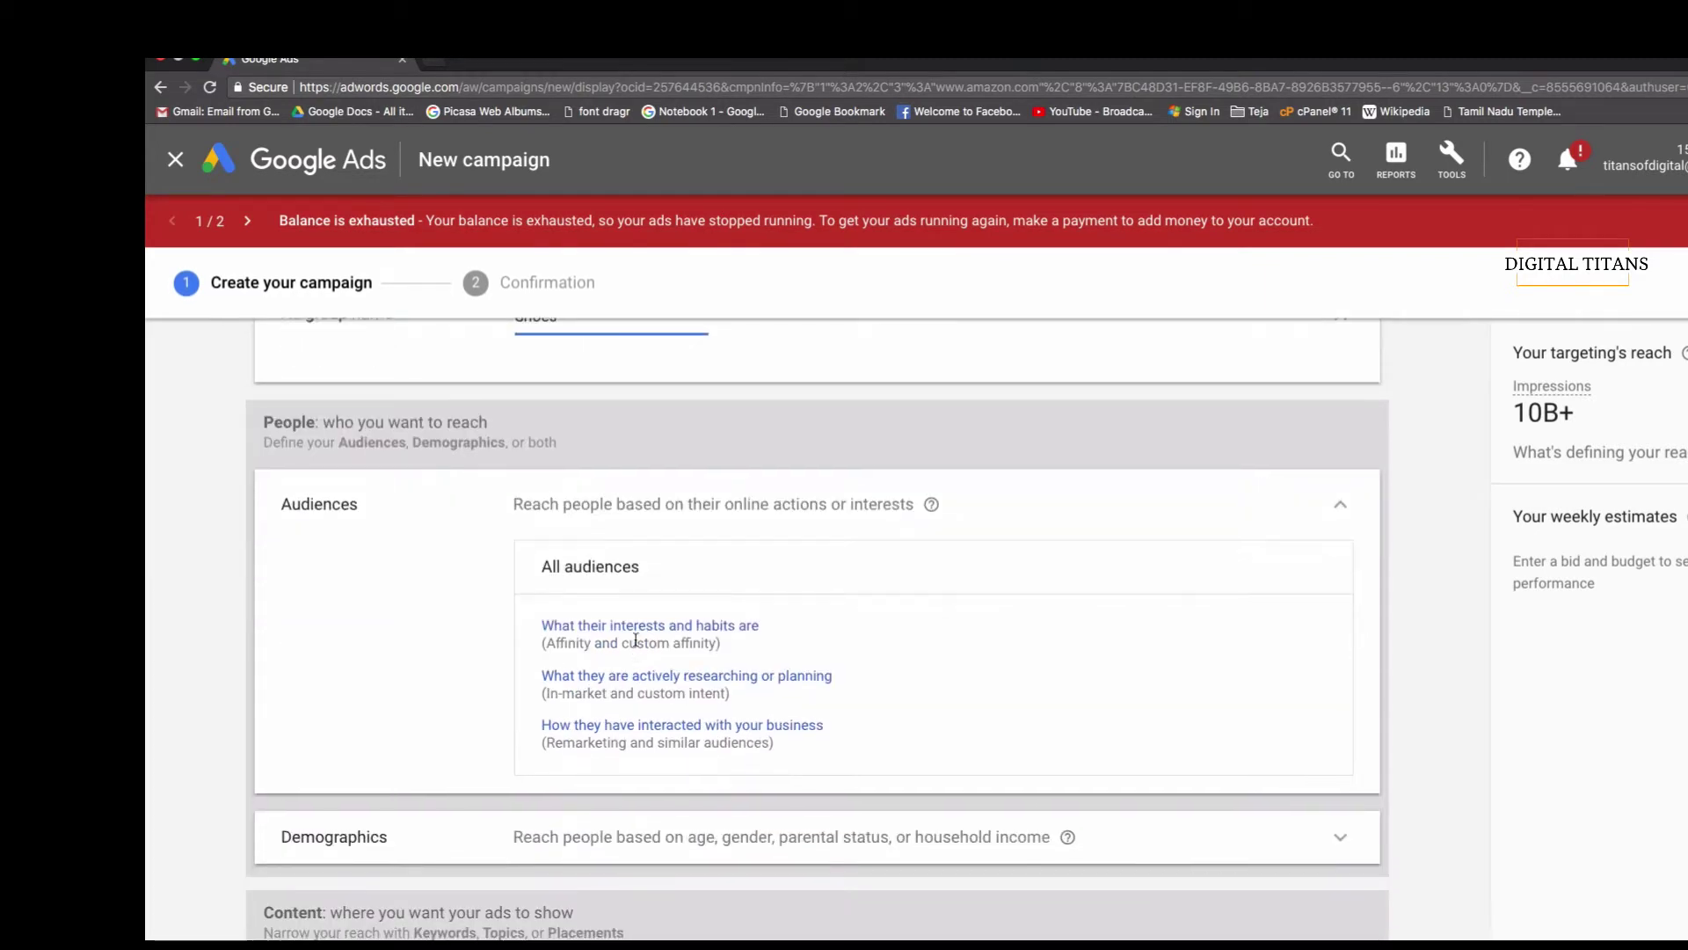
pyautogui.scroll(-1, 636, 648)
pyautogui.scroll(-1, 632, 584)
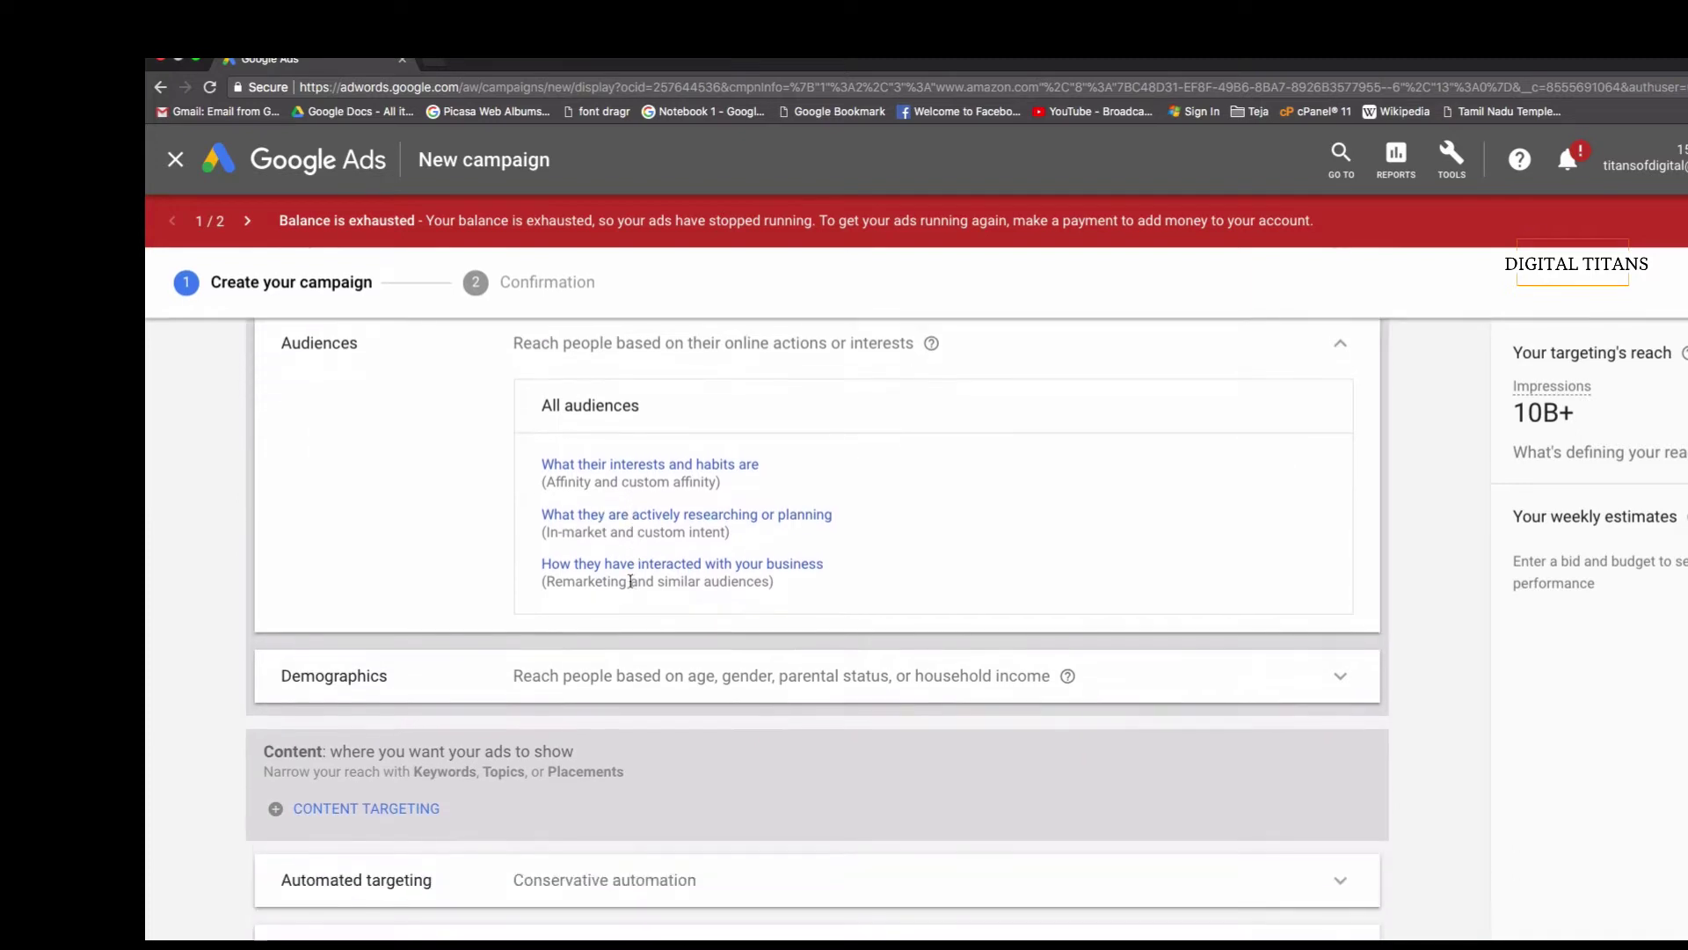
pyautogui.click(636, 467)
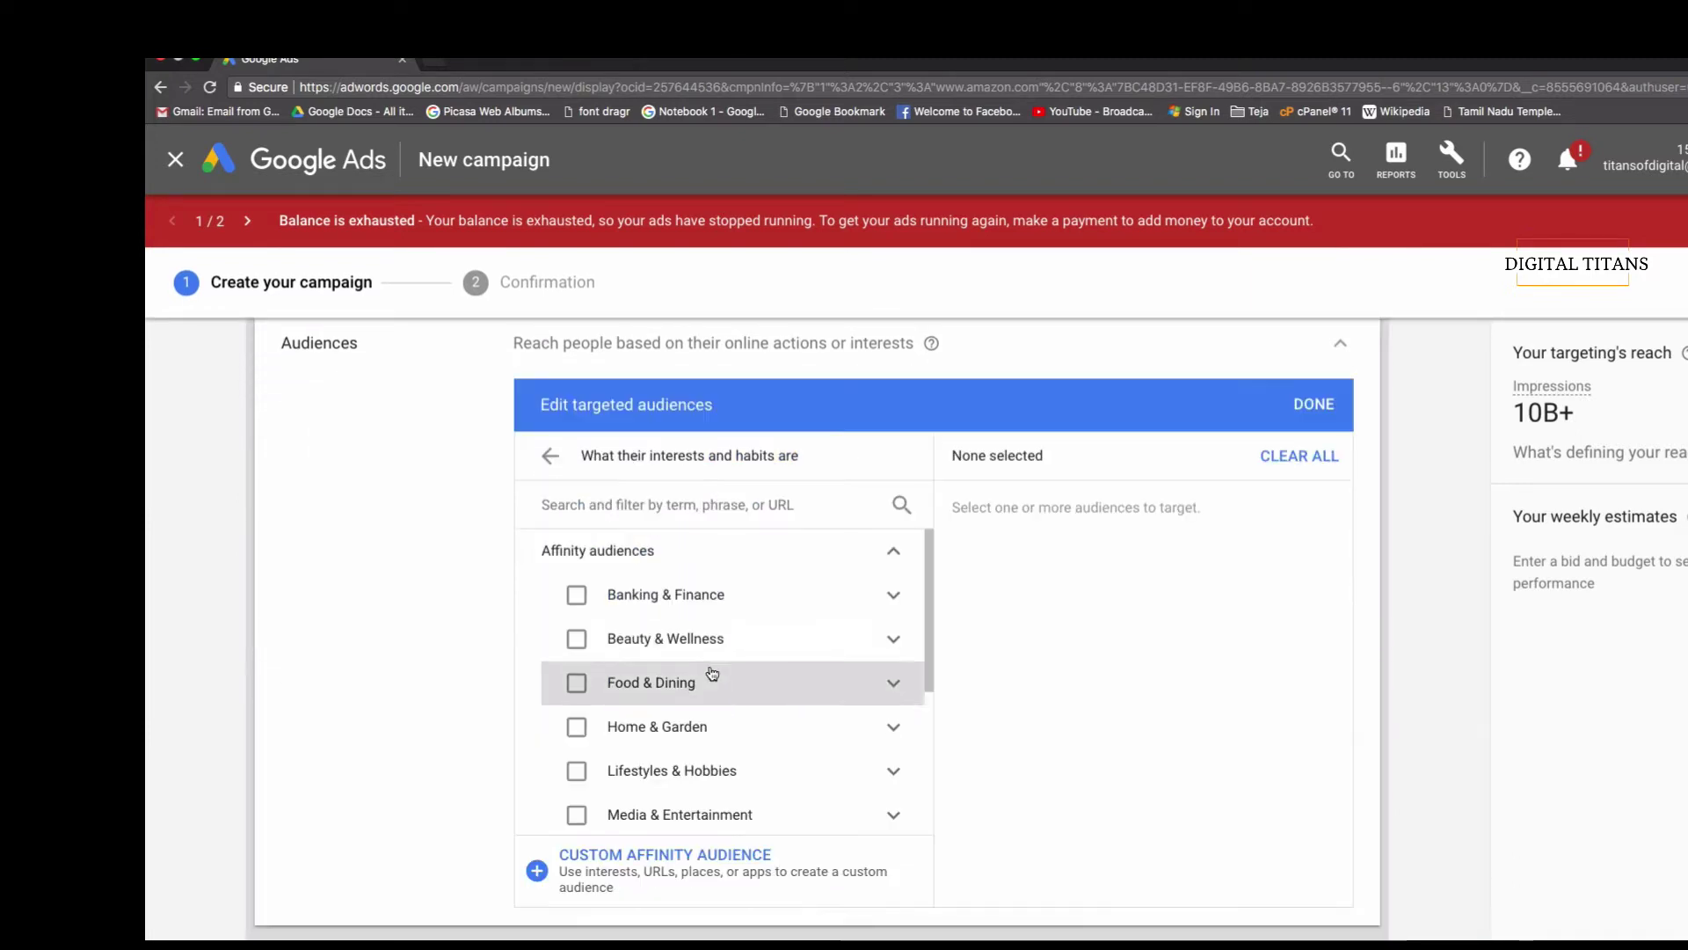
pyautogui.scroll(-1, 639, 685)
pyautogui.scroll(-3, 639, 685)
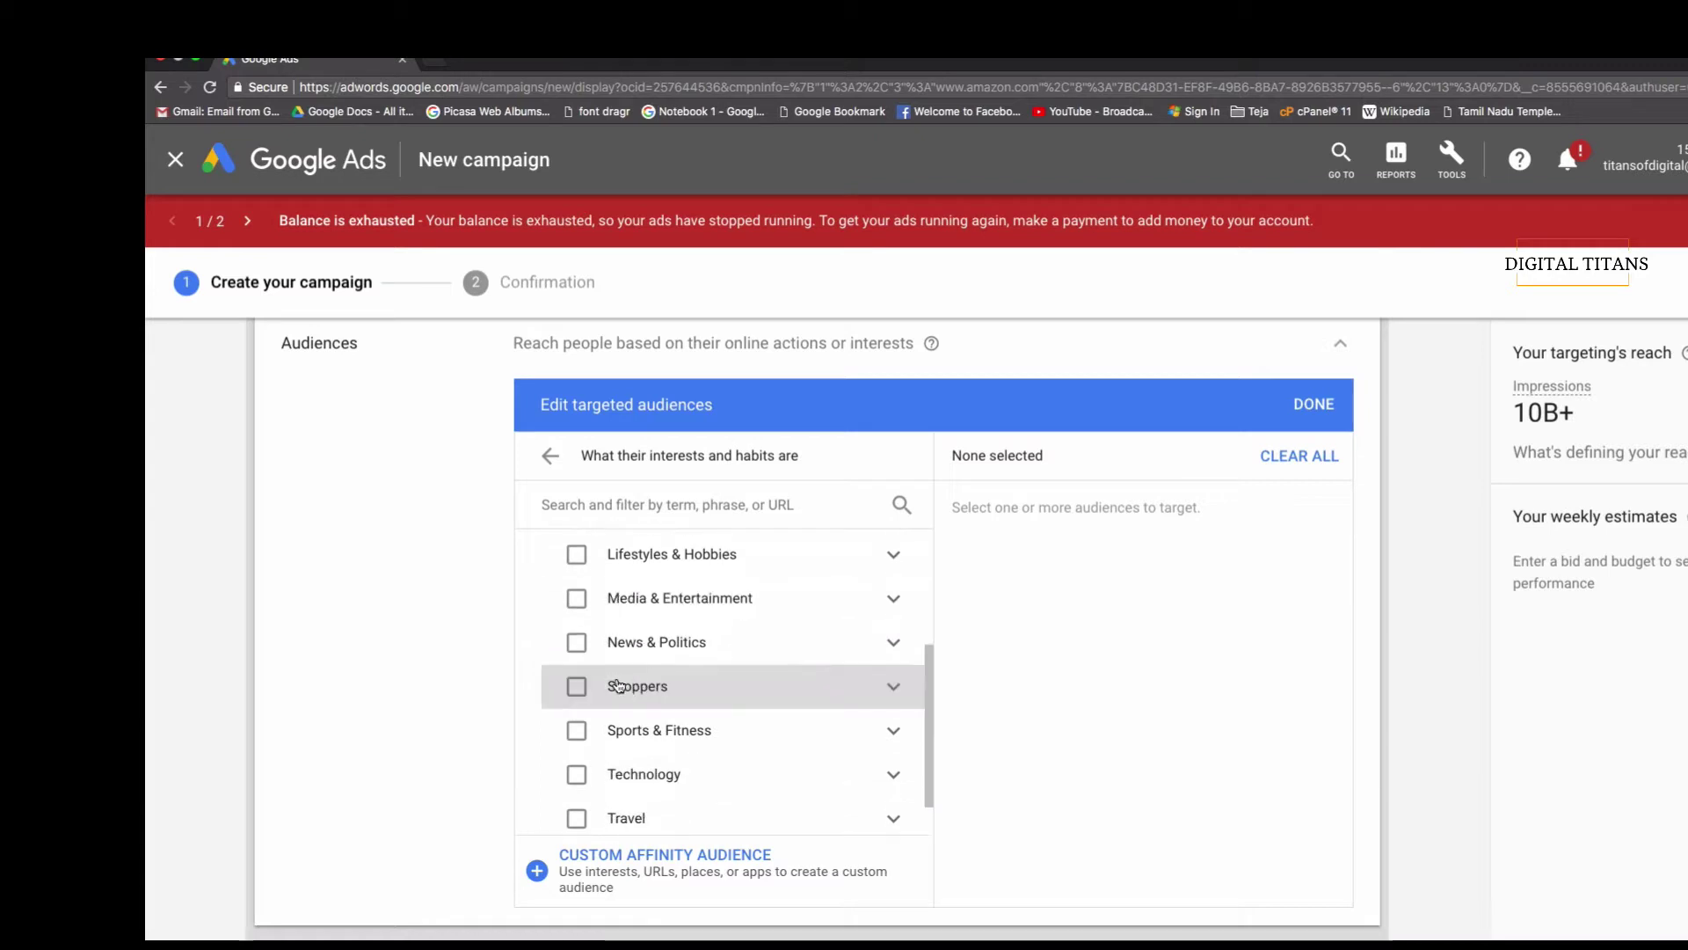
pyautogui.click(890, 686)
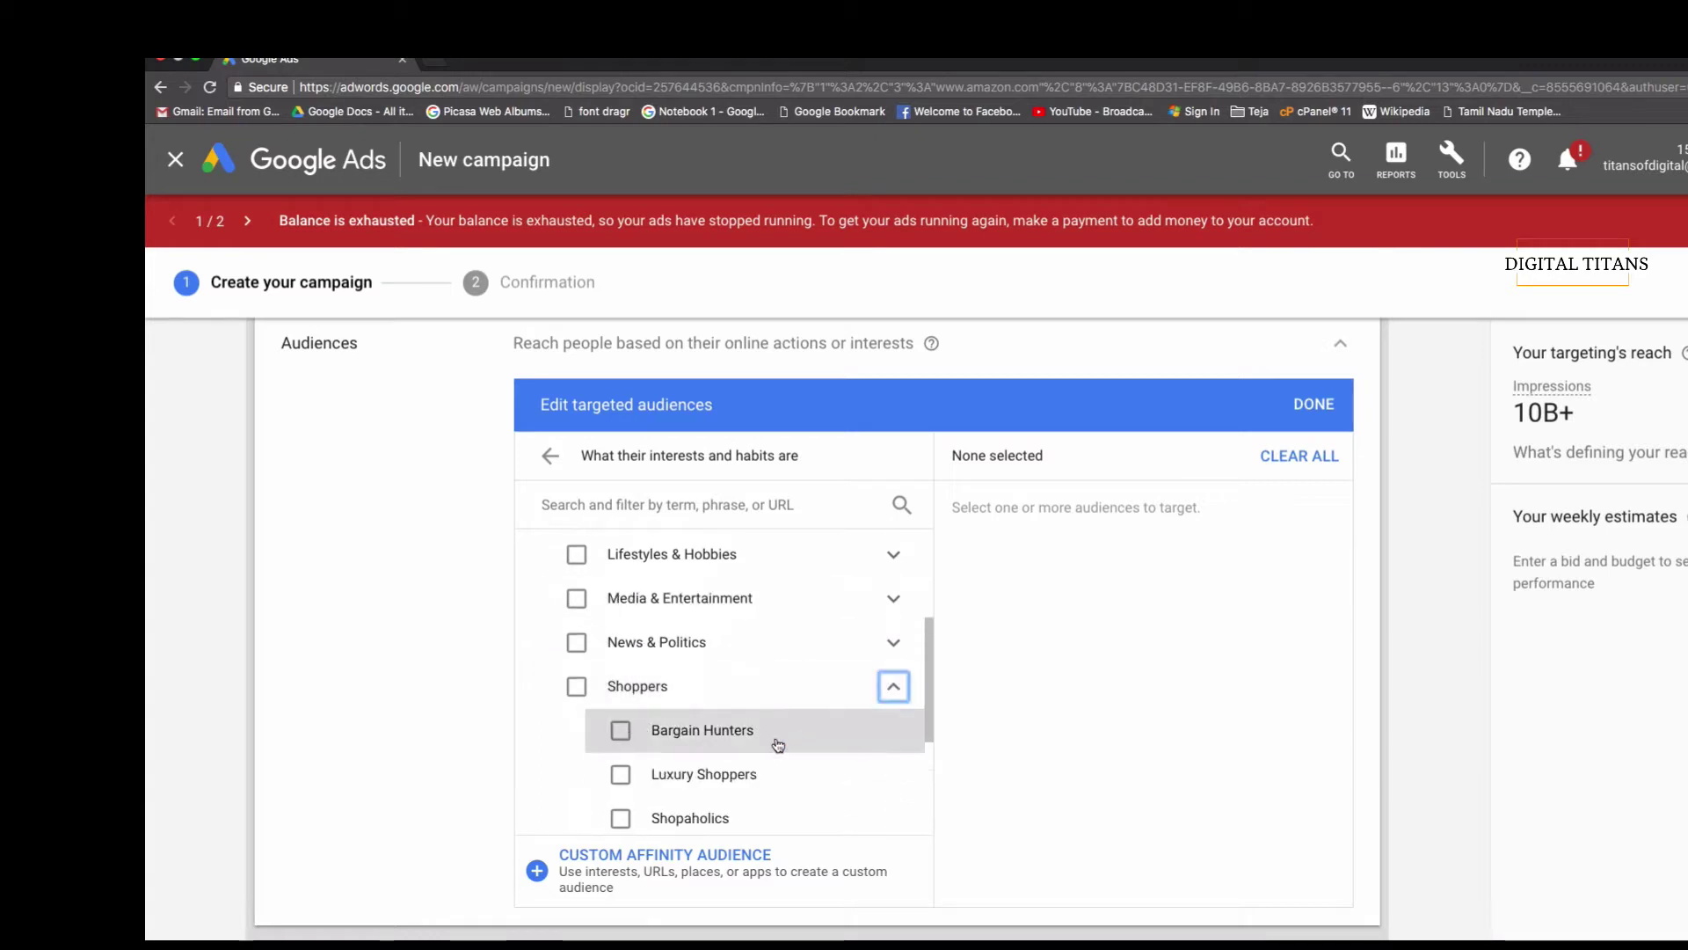
# - Add Shopaholics and Luxury Shoppers from the Shoppers category to the targeted affinity audiences
pyautogui.scroll(-3, 773, 743)
pyautogui.scroll(-1, 778, 744)
pyautogui.scroll(-3, 772, 743)
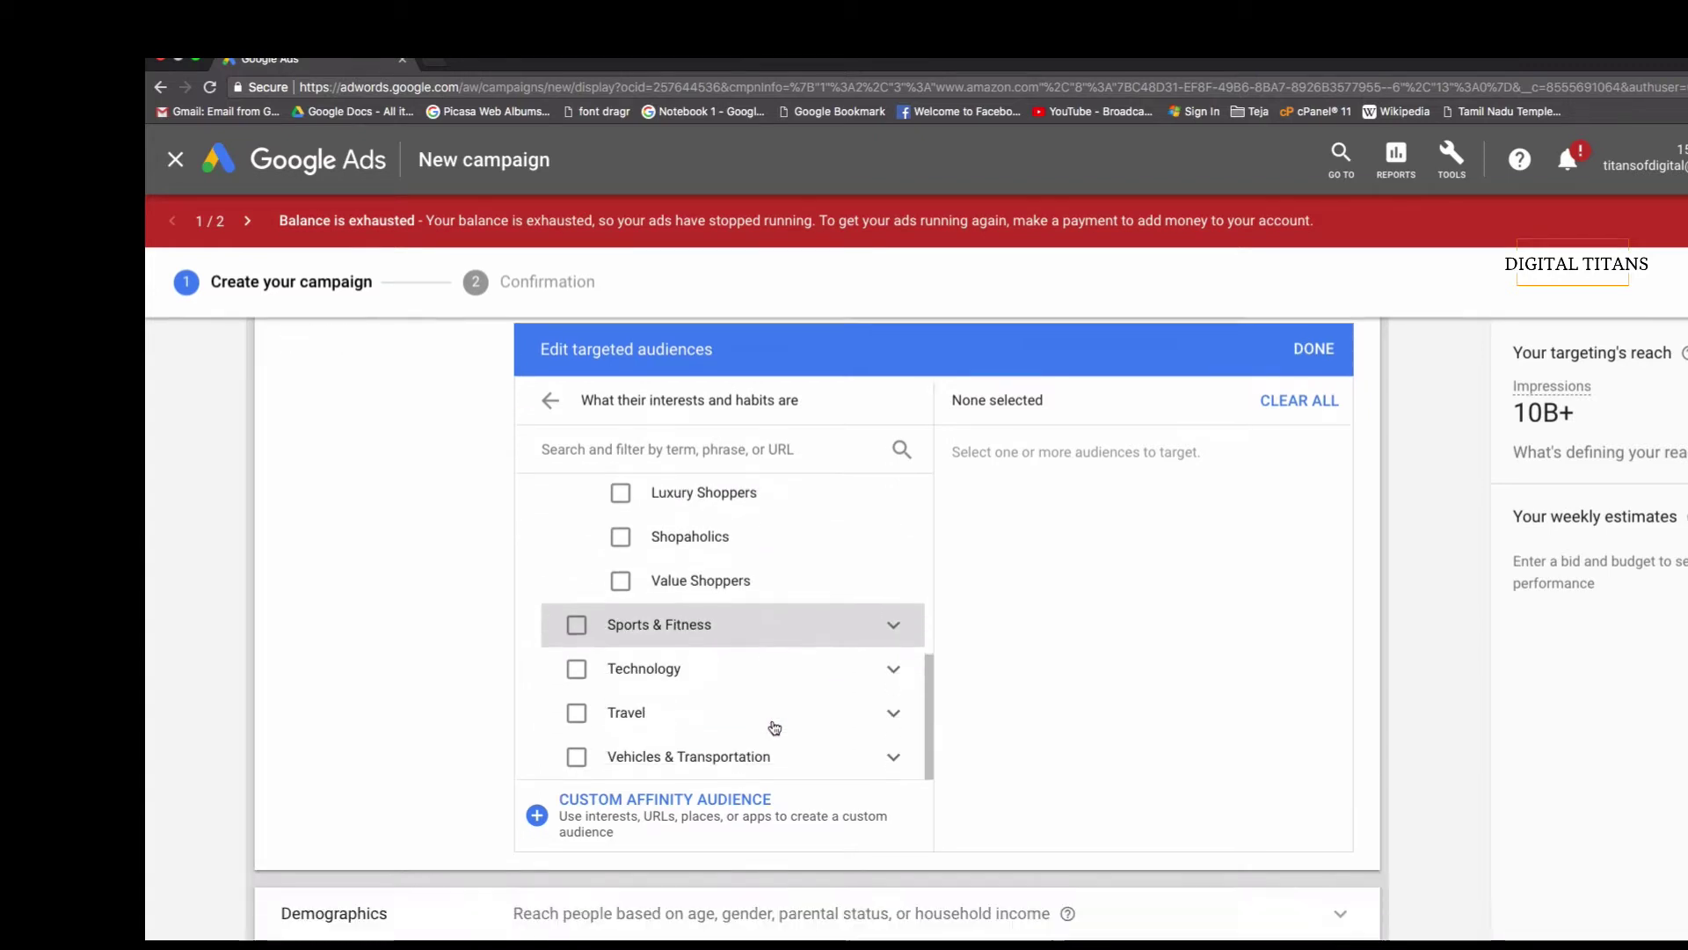
pyautogui.scroll(5, 774, 728)
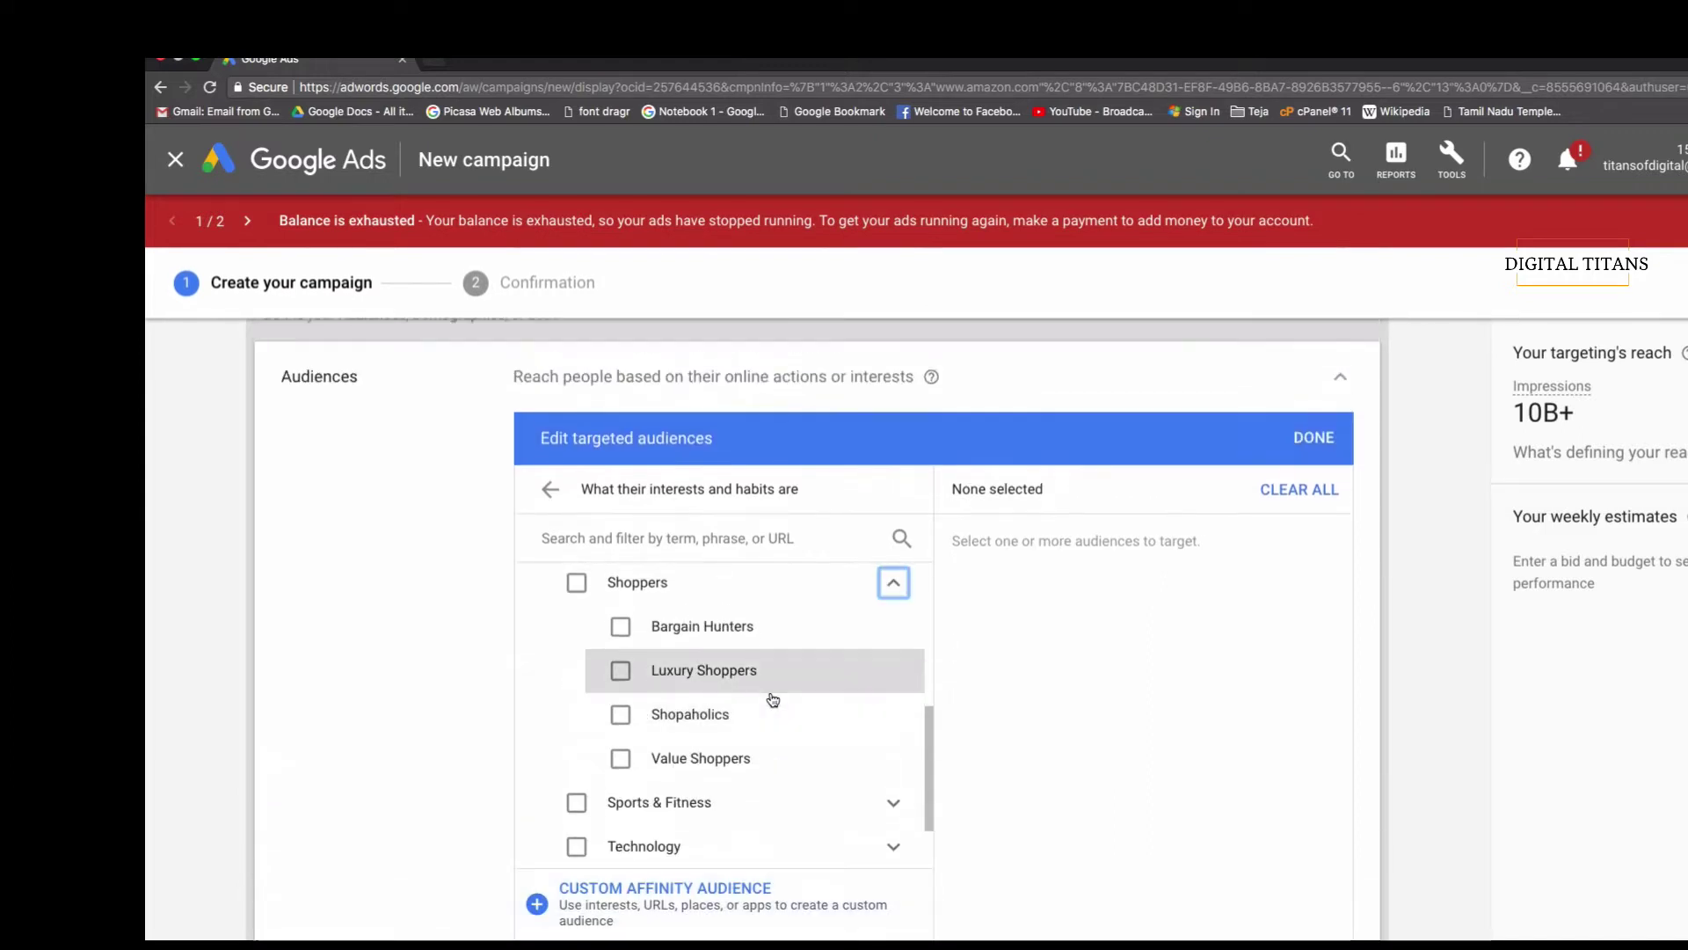
pyautogui.scroll(-1, 769, 701)
pyautogui.click(621, 651)
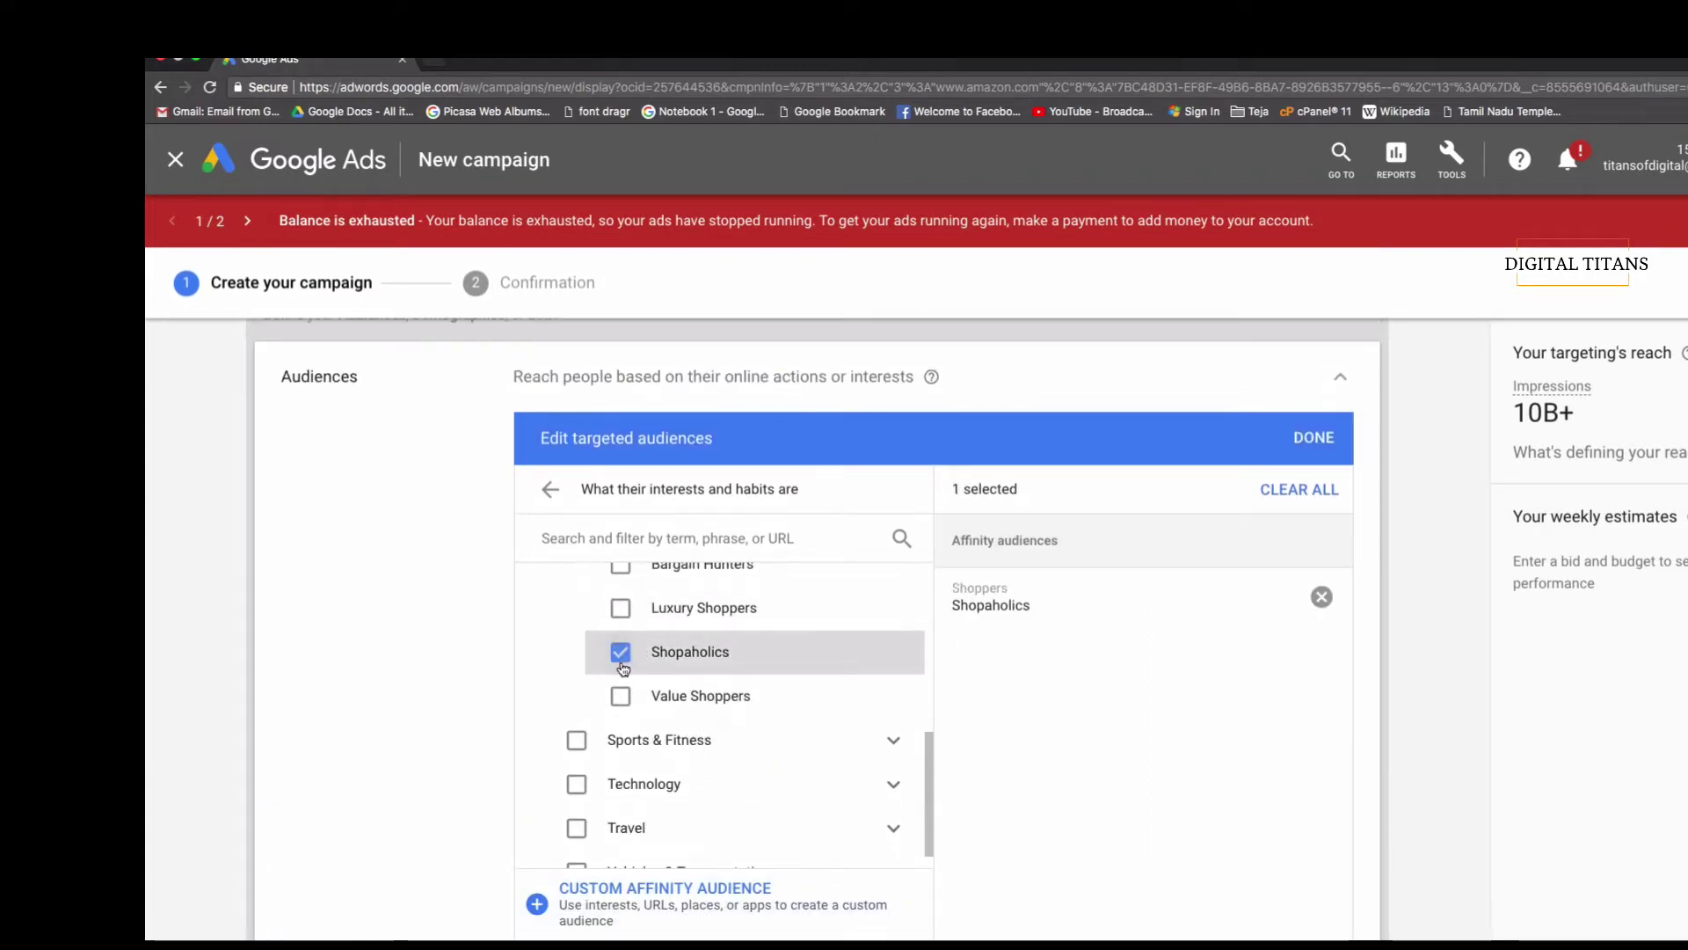
pyautogui.scroll(1, 622, 659)
pyautogui.click(621, 670)
# - Start a new custom affinity audience named "Shoes" and add "shoes" as an interest
pyautogui.scroll(-5, 651, 651)
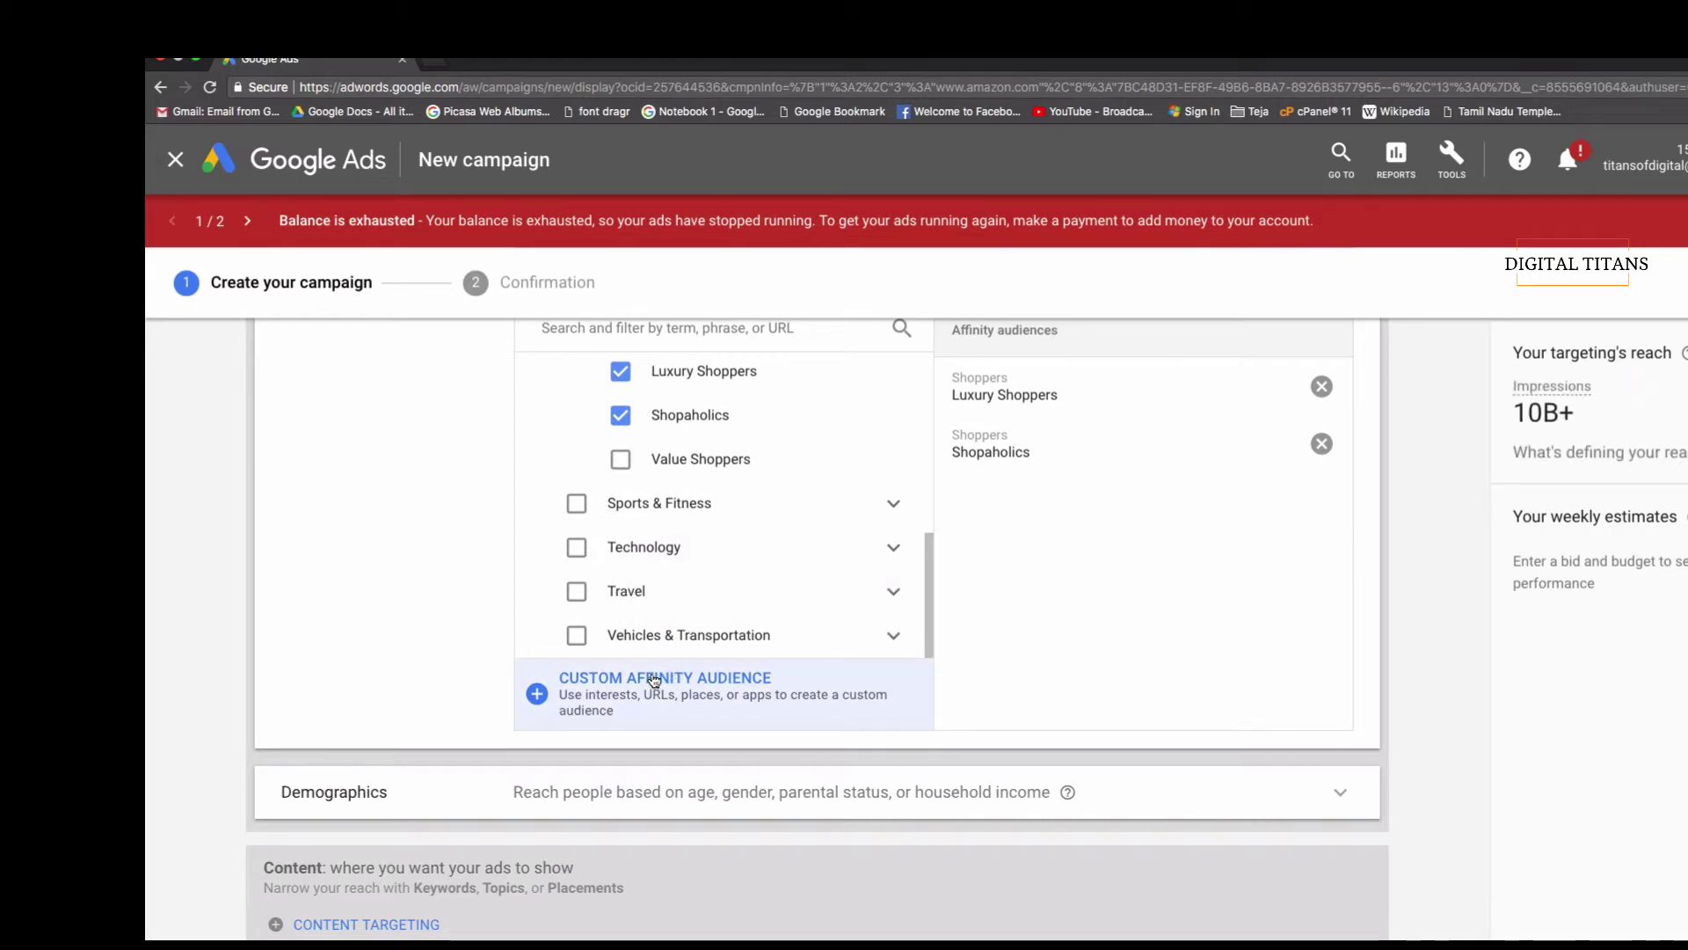
pyautogui.click(654, 680)
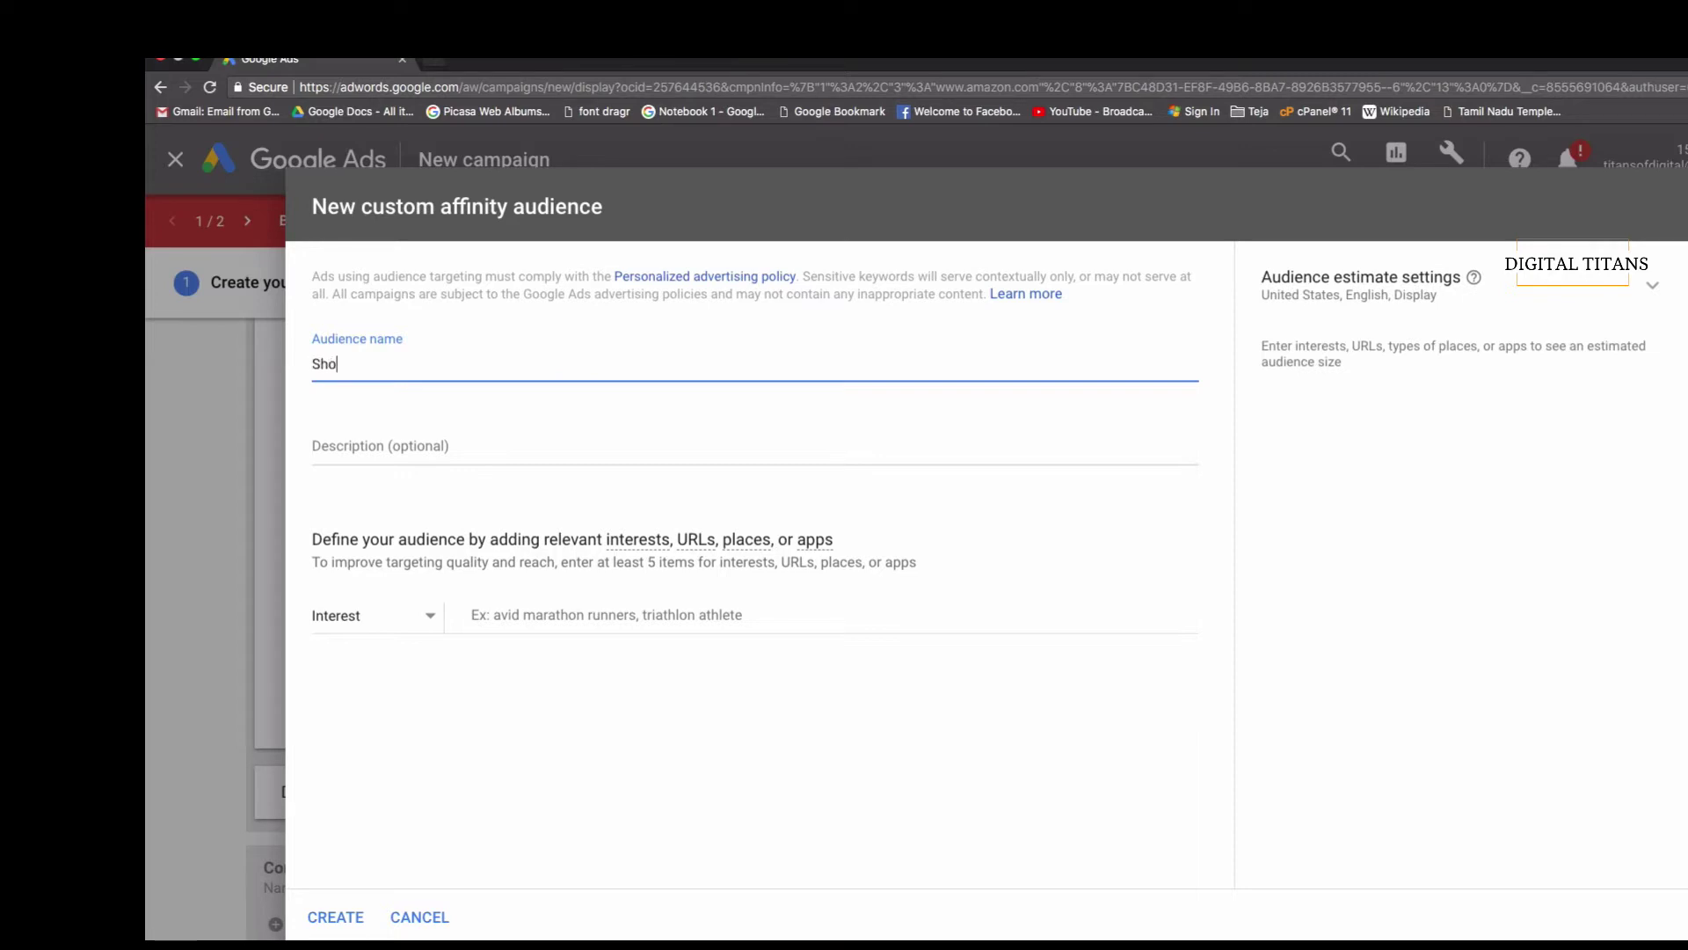
pyautogui.press('Tab')
pyautogui.press('Tab')
pyautogui.press('Tab')
pyautogui.press('Tab')
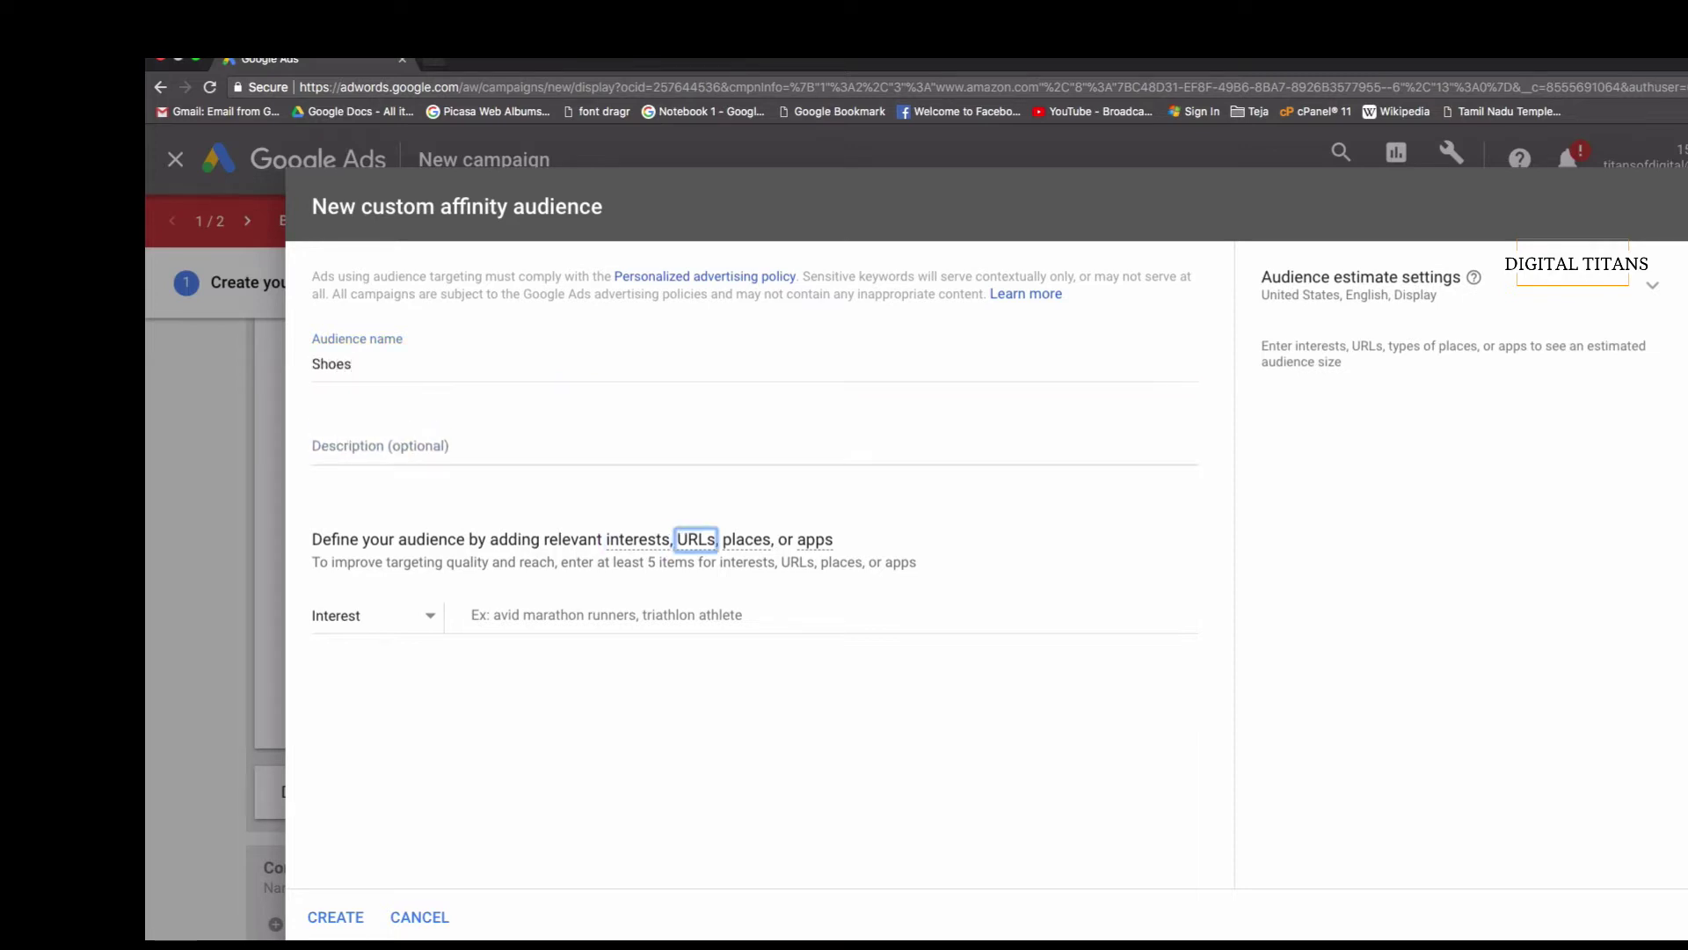
pyautogui.press('Tab')
pyautogui.press('Tab')
pyautogui.press('Tab')
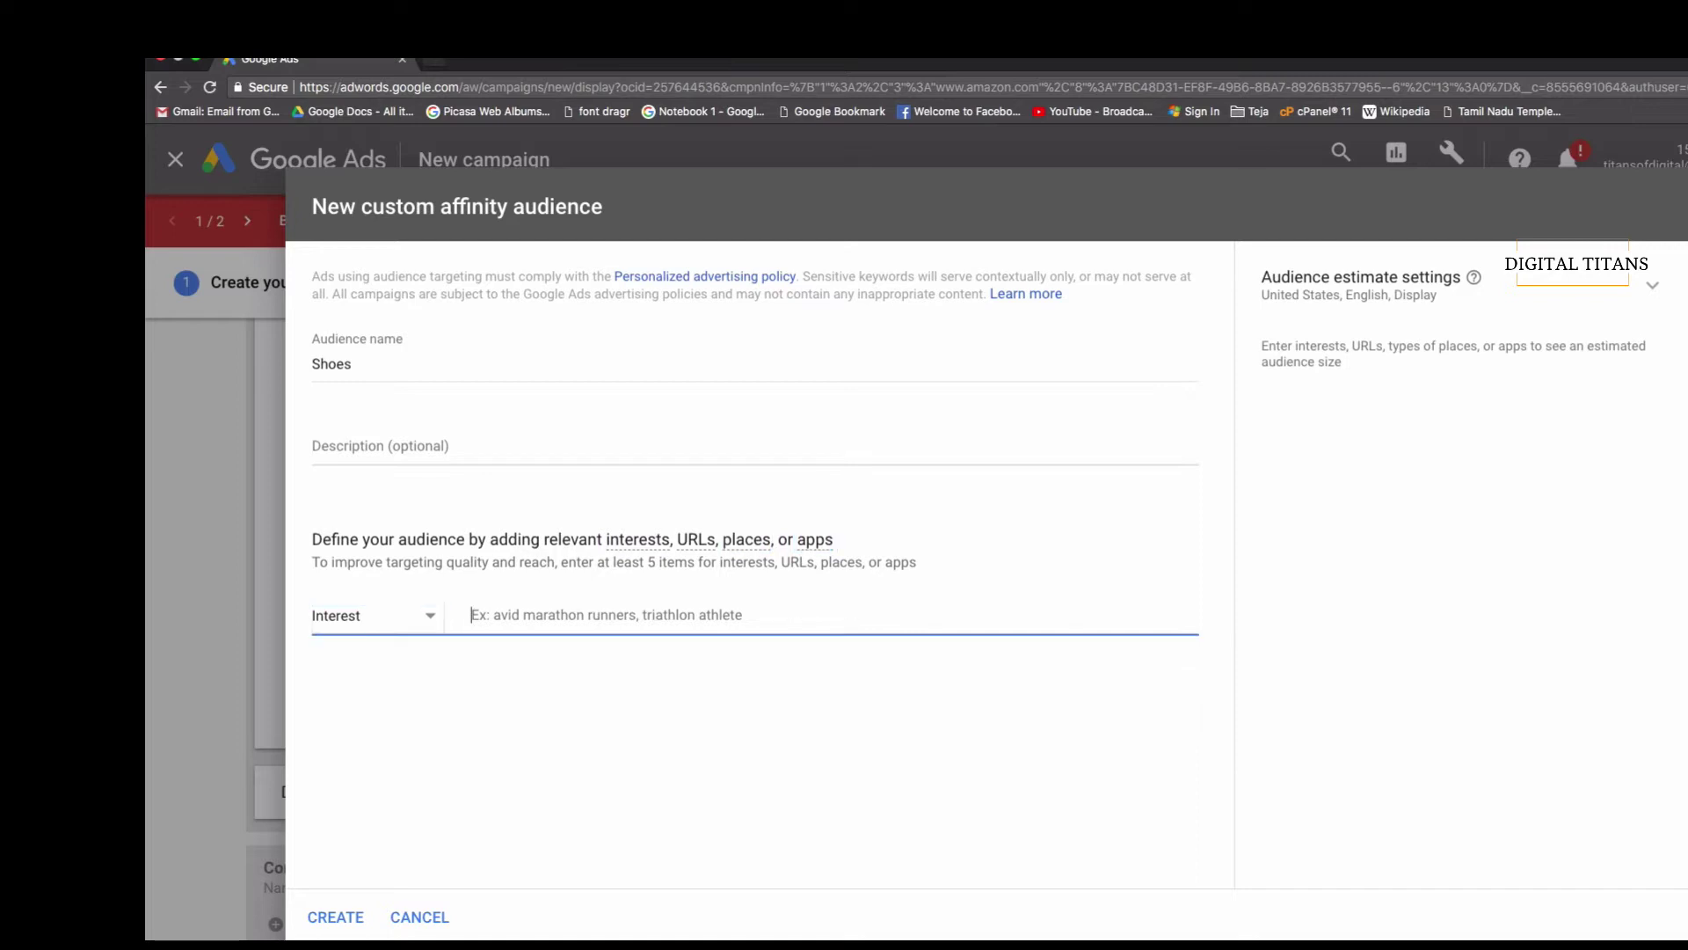
pyautogui.write('shoes')
pyautogui.press('Return')
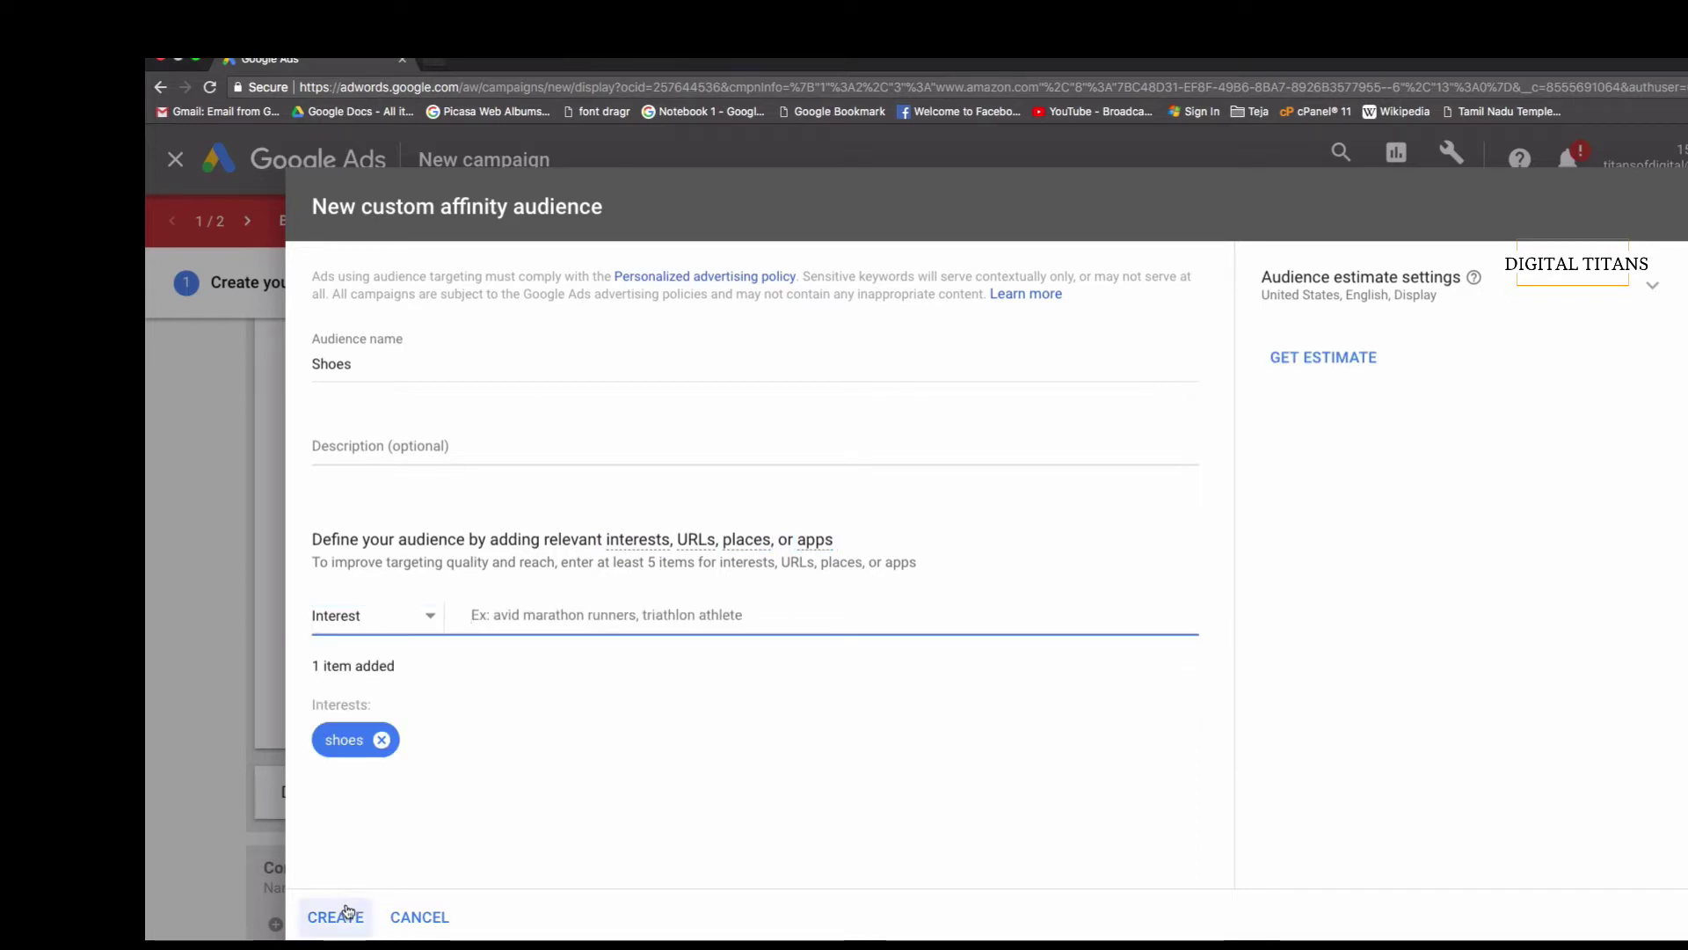
# - Get the size estimate for the custom affinity audience and add "footwear" as another interest
pyautogui.click(1323, 358)
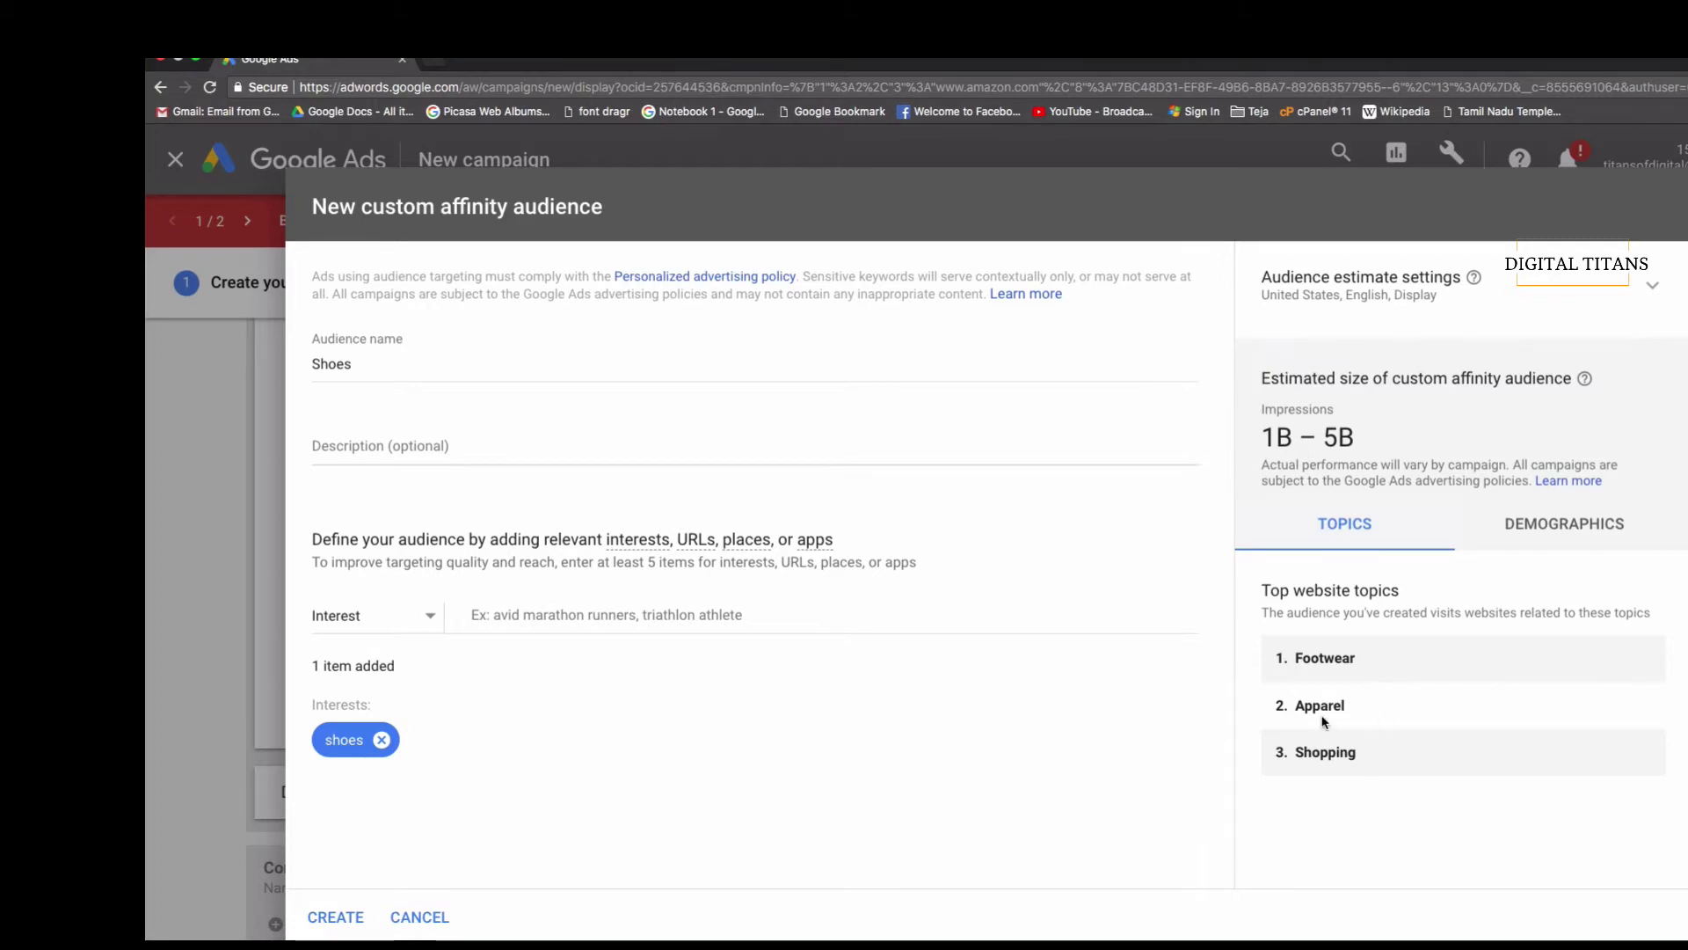
pyautogui.click(551, 625)
pyautogui.write('f')
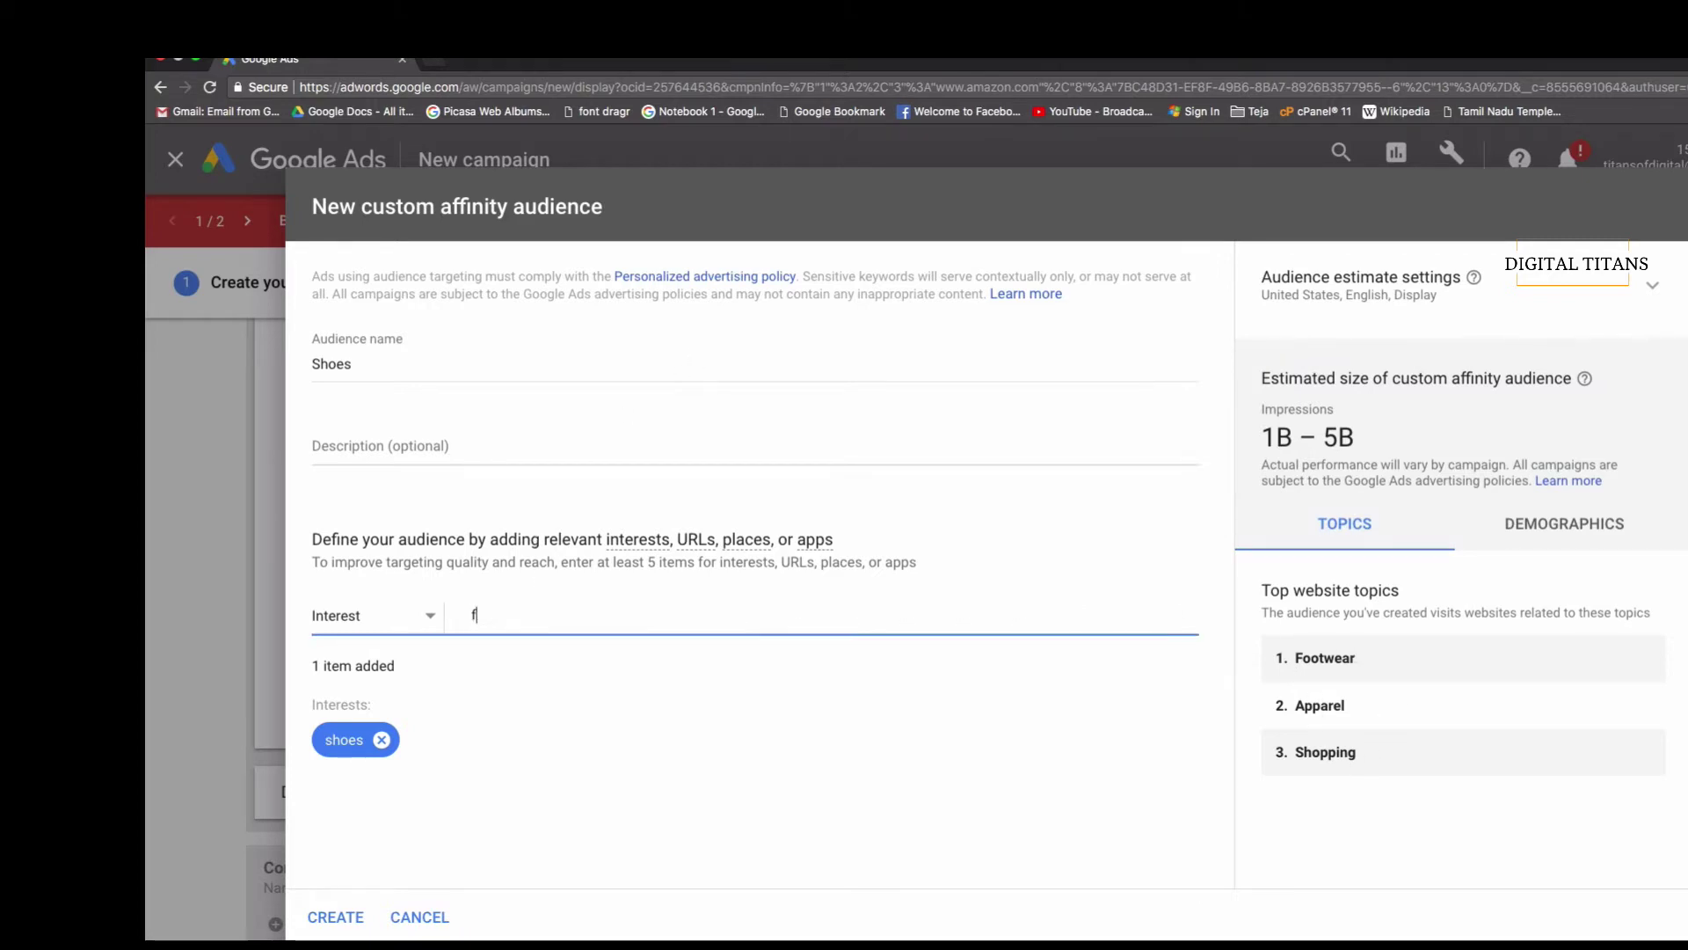
pyautogui.write('ootwear')
pyautogui.press('Return')
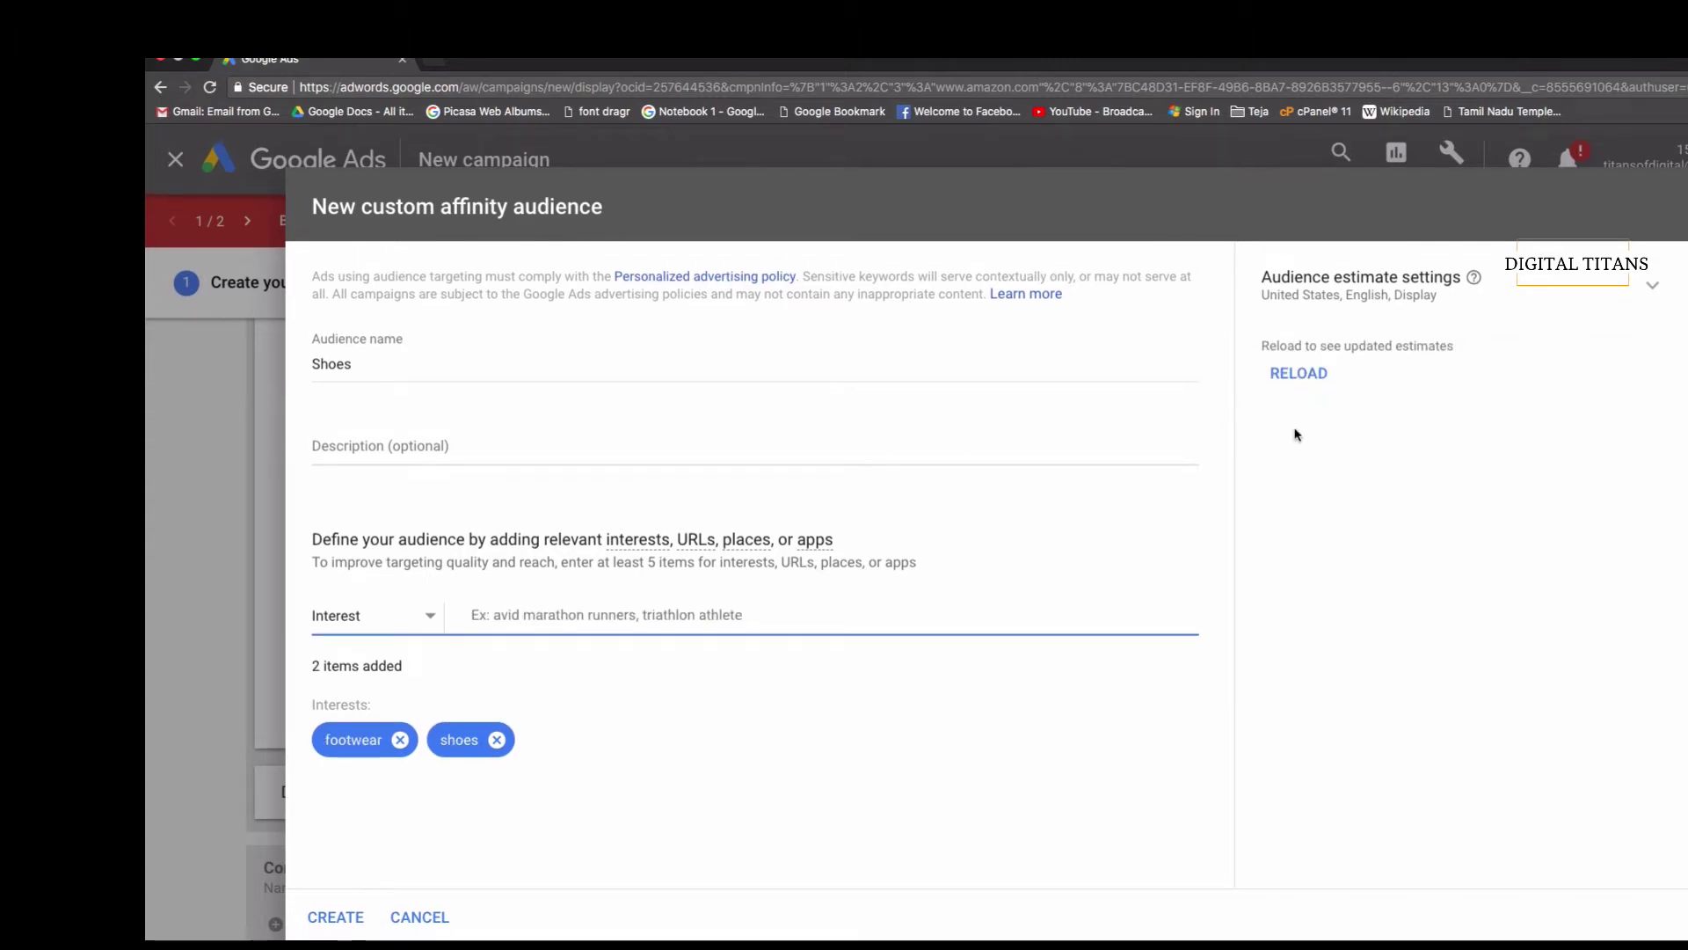
# - Review the demographics in the reloaded audience estimate and create the Shoes custom affinity audience
pyautogui.click(1301, 377)
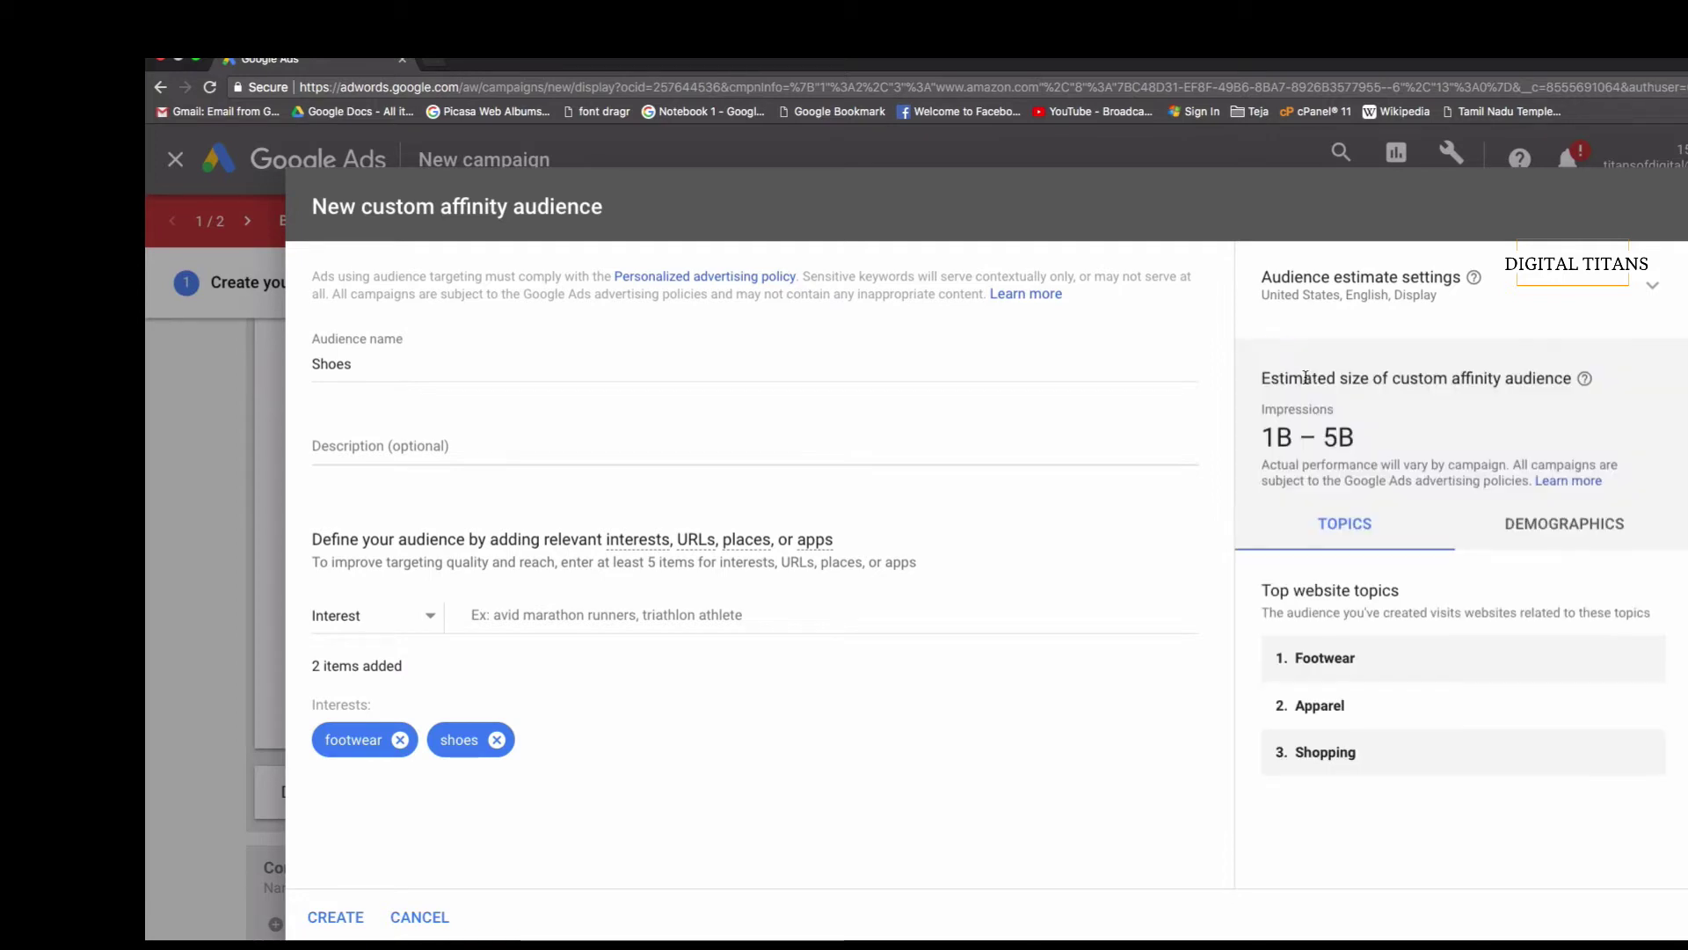
pyautogui.click(1561, 527)
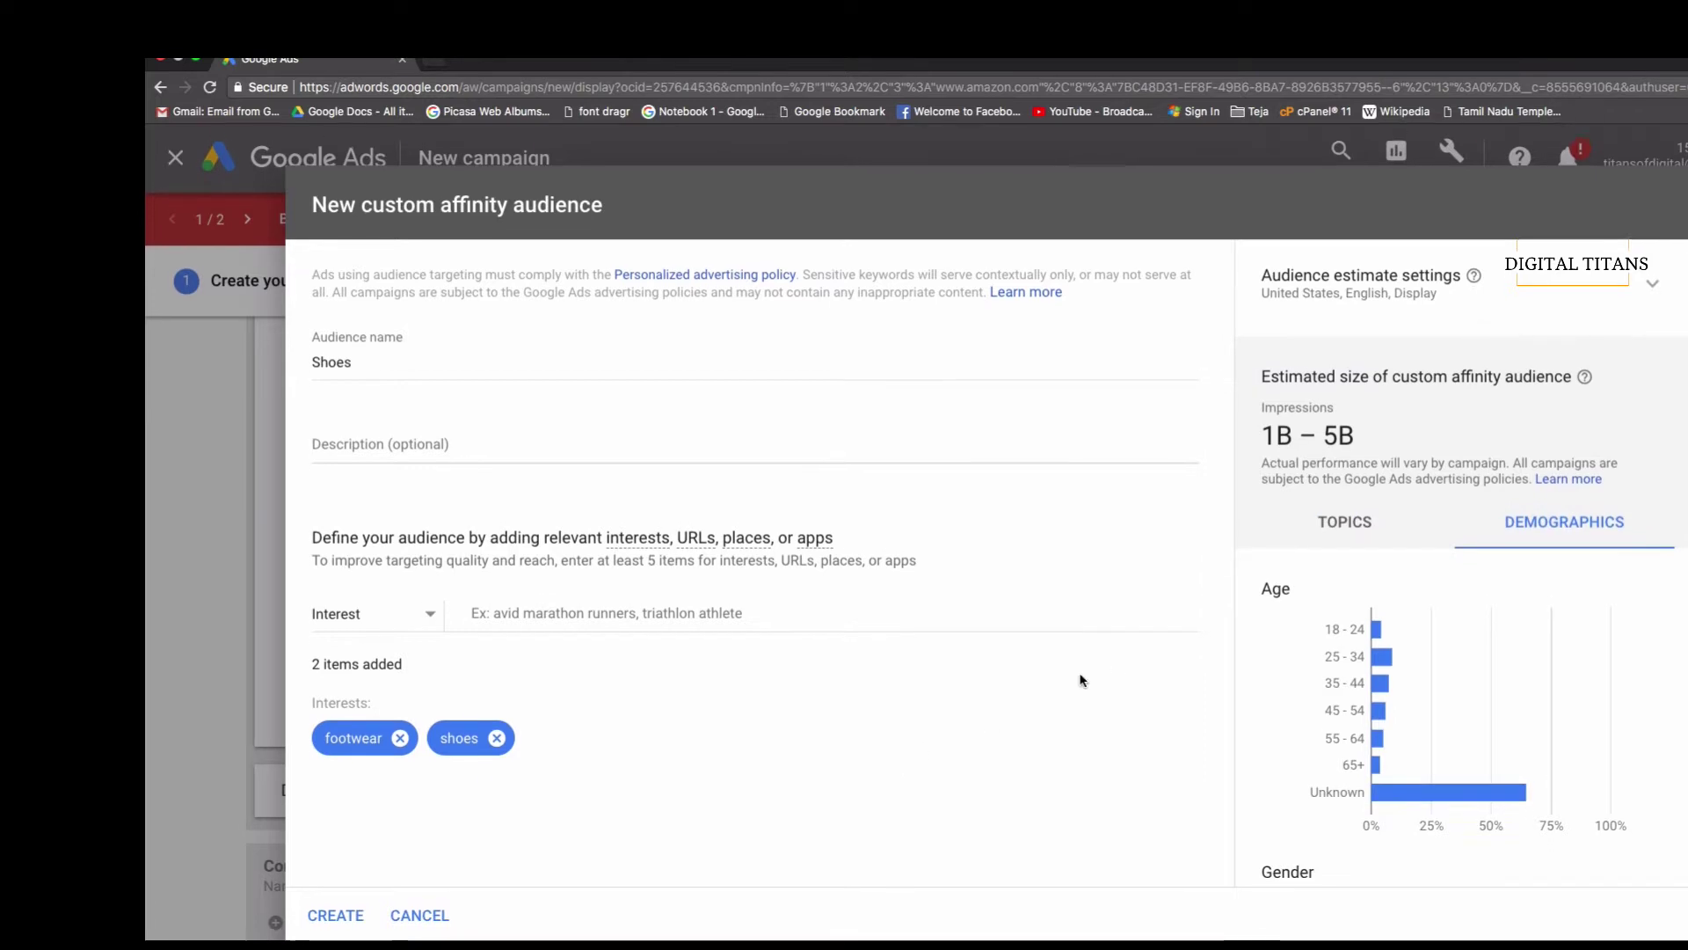
pyautogui.scroll(-5, 1301, 642)
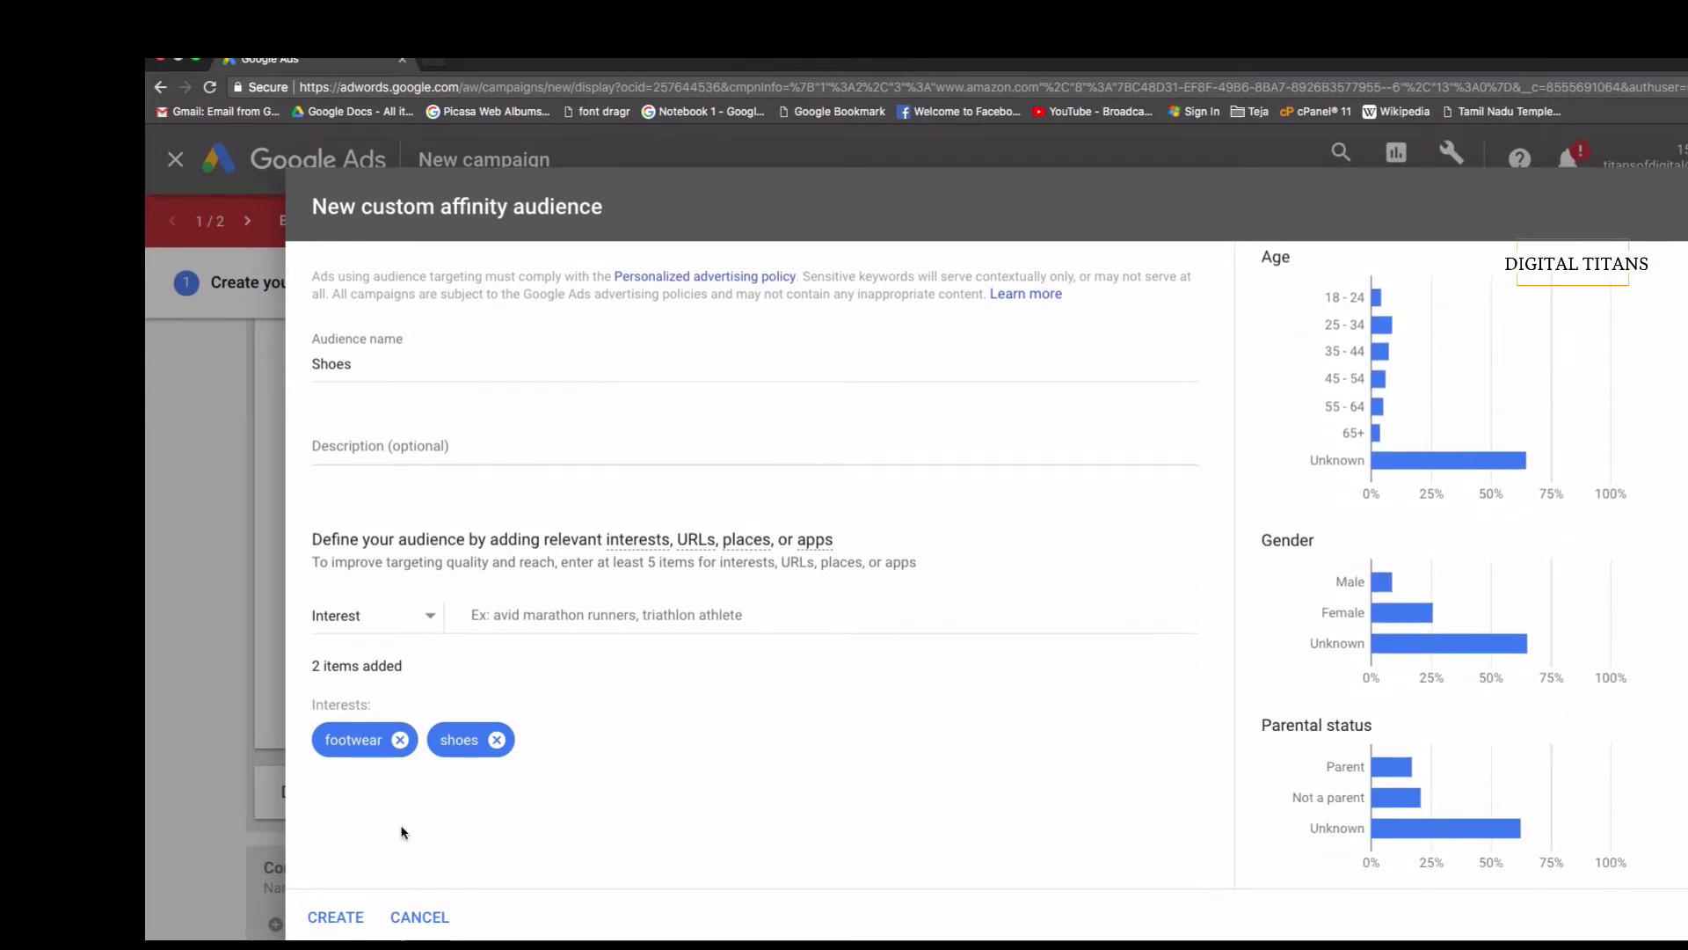
pyautogui.click(335, 917)
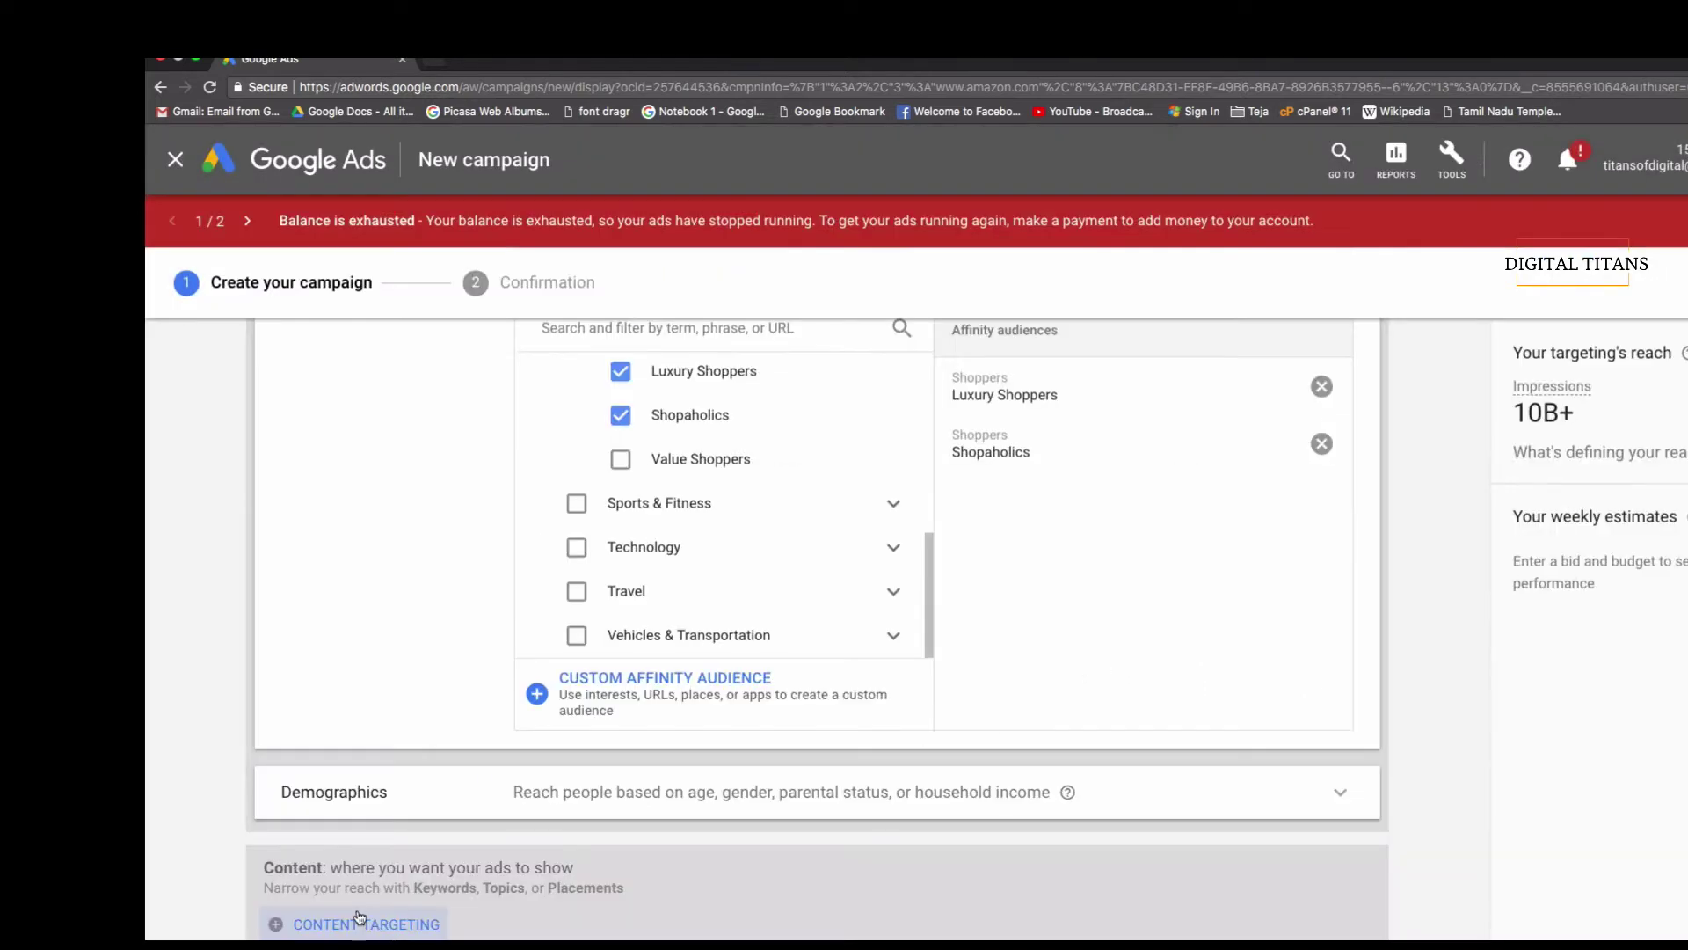
# - Open the ad group's demographic targeting and confirm it with every gender, age, parental status and household income option selected
pyautogui.scroll(-2, 456, 742)
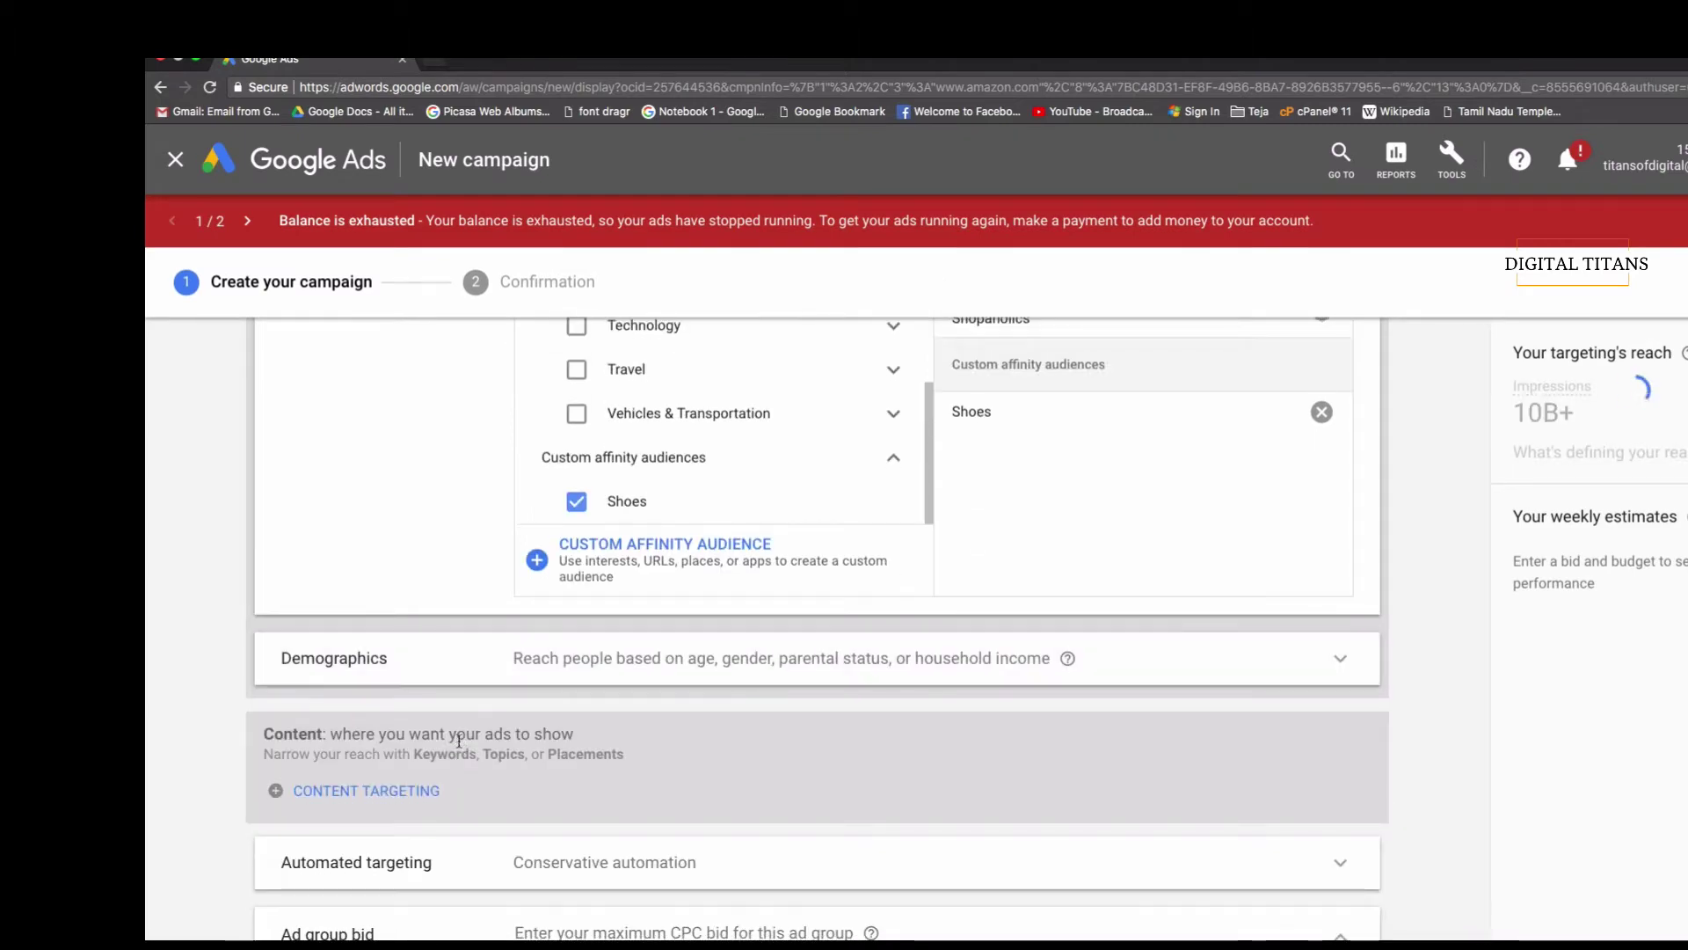
pyautogui.scroll(3, 454, 742)
pyautogui.scroll(-4, 459, 747)
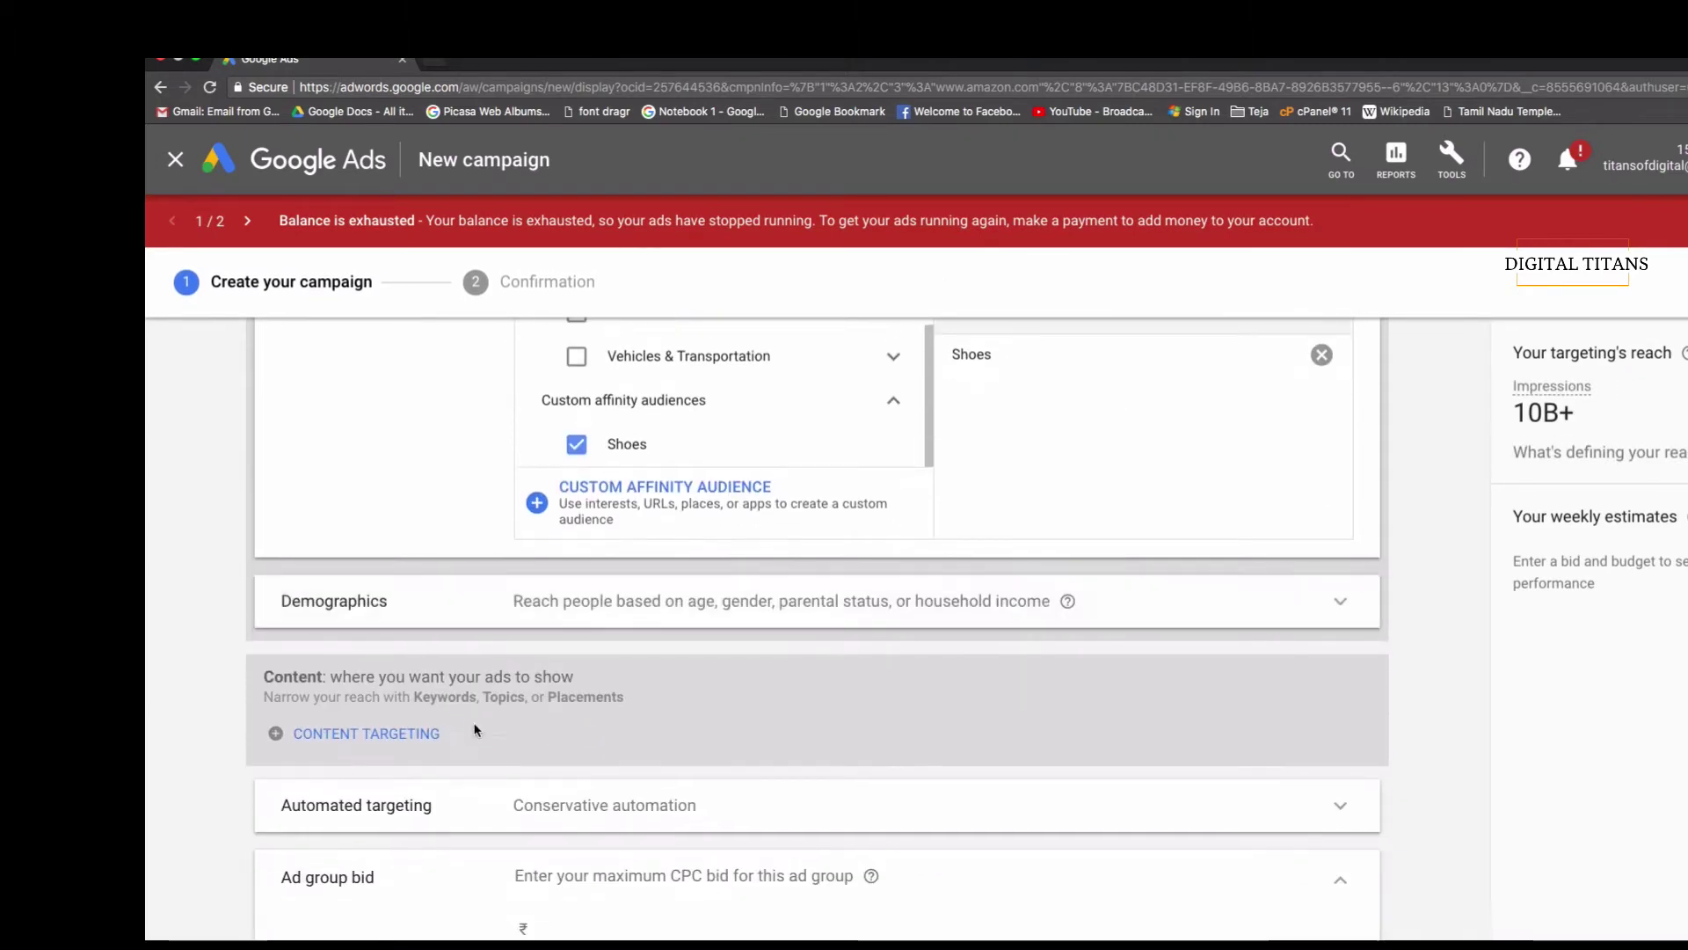
pyautogui.click(708, 605)
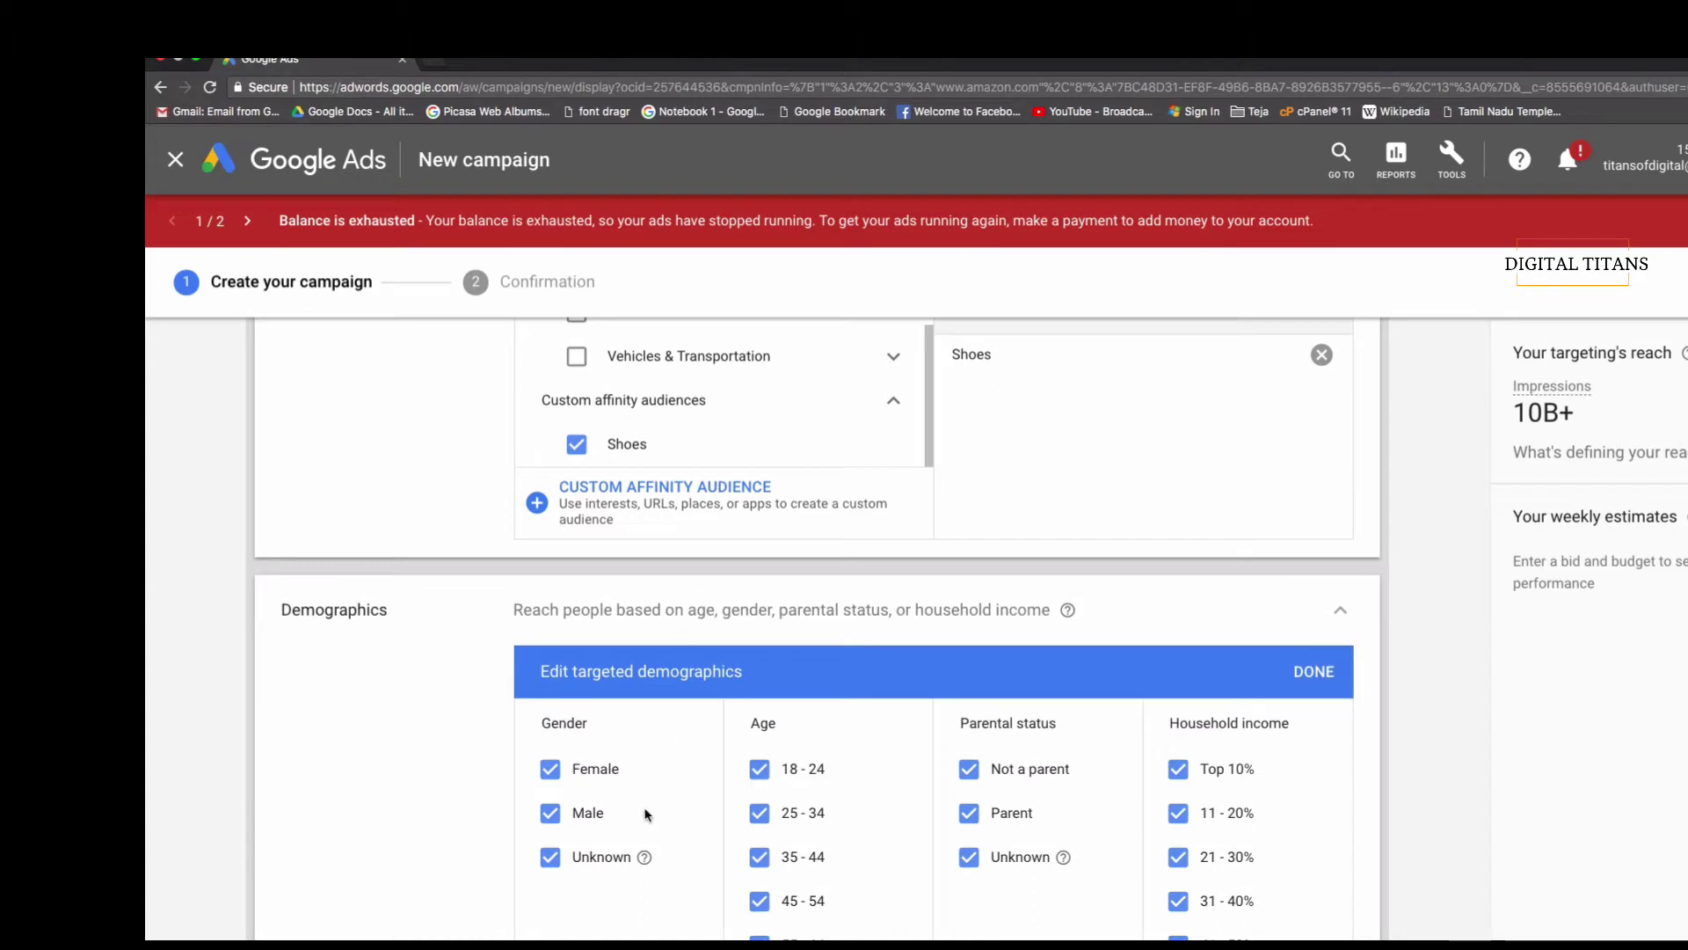
pyautogui.scroll(-3, 644, 809)
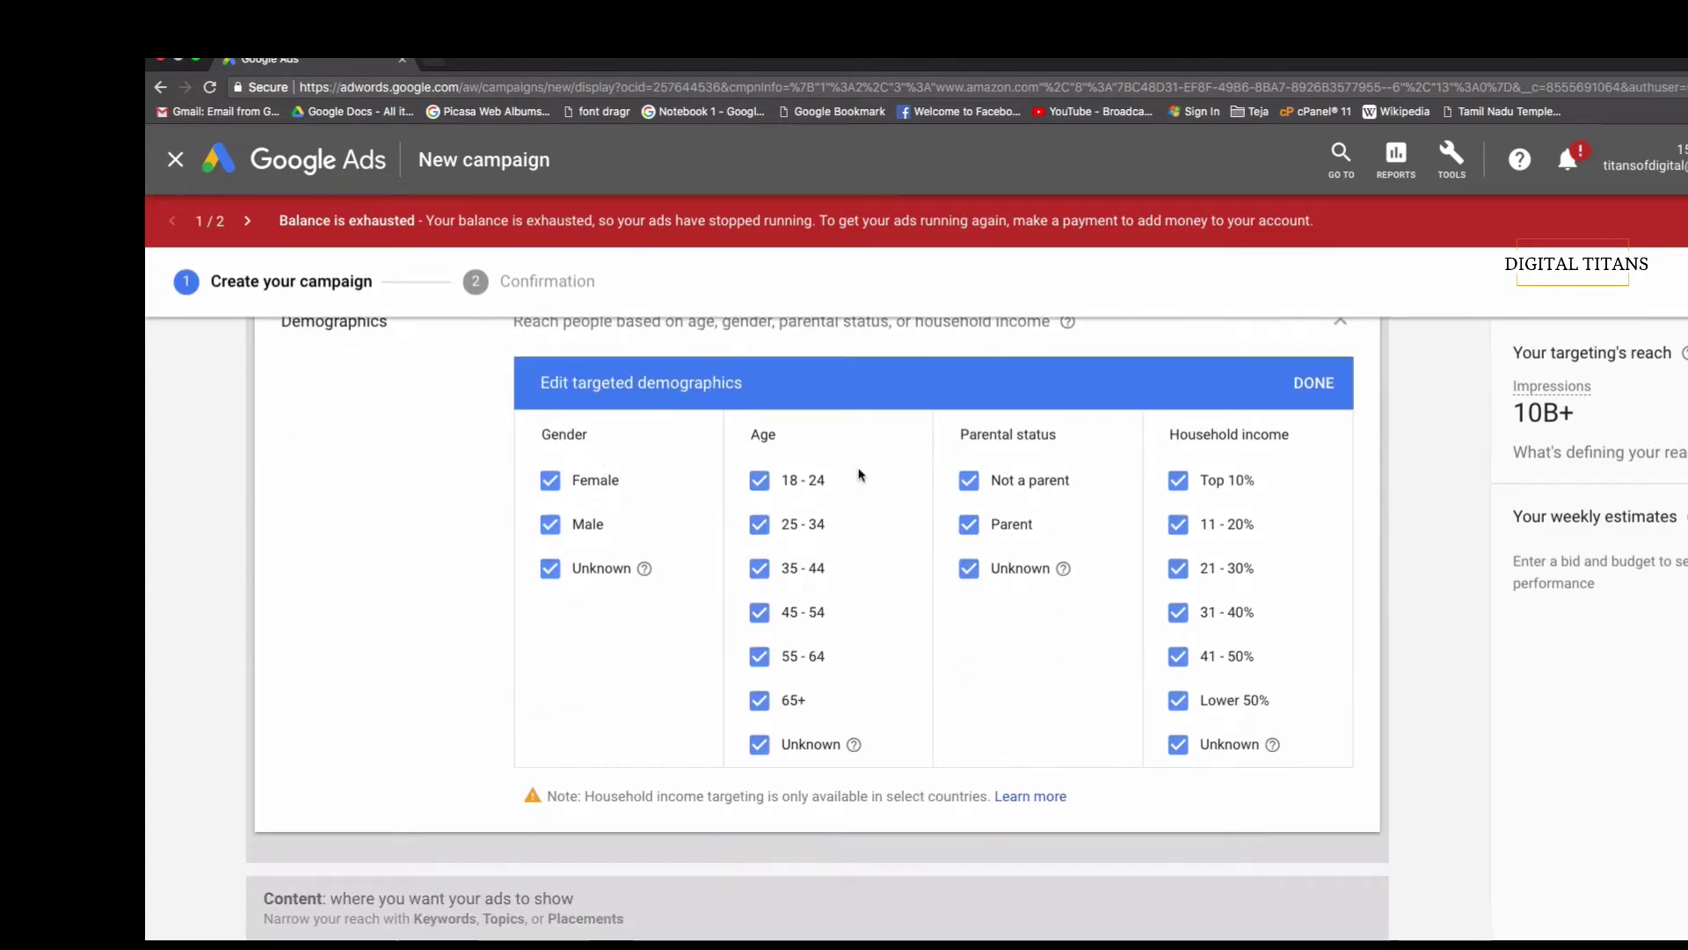
pyautogui.click(1316, 382)
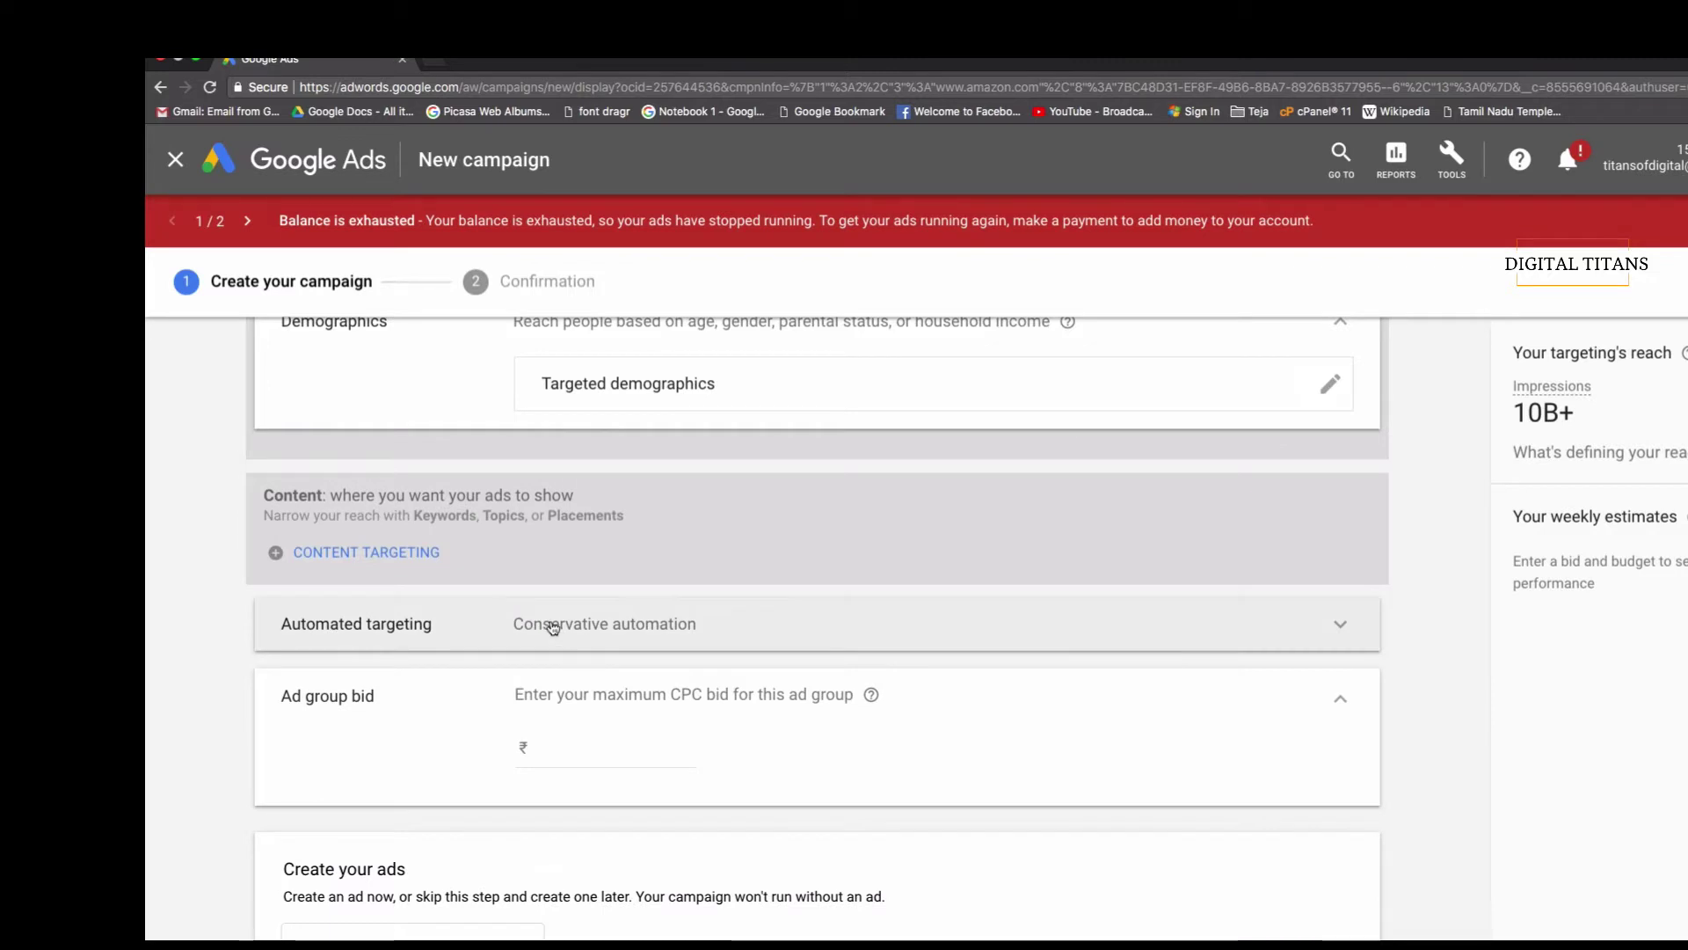
# - Add Placements as the ad group's content targeting
pyautogui.click(383, 551)
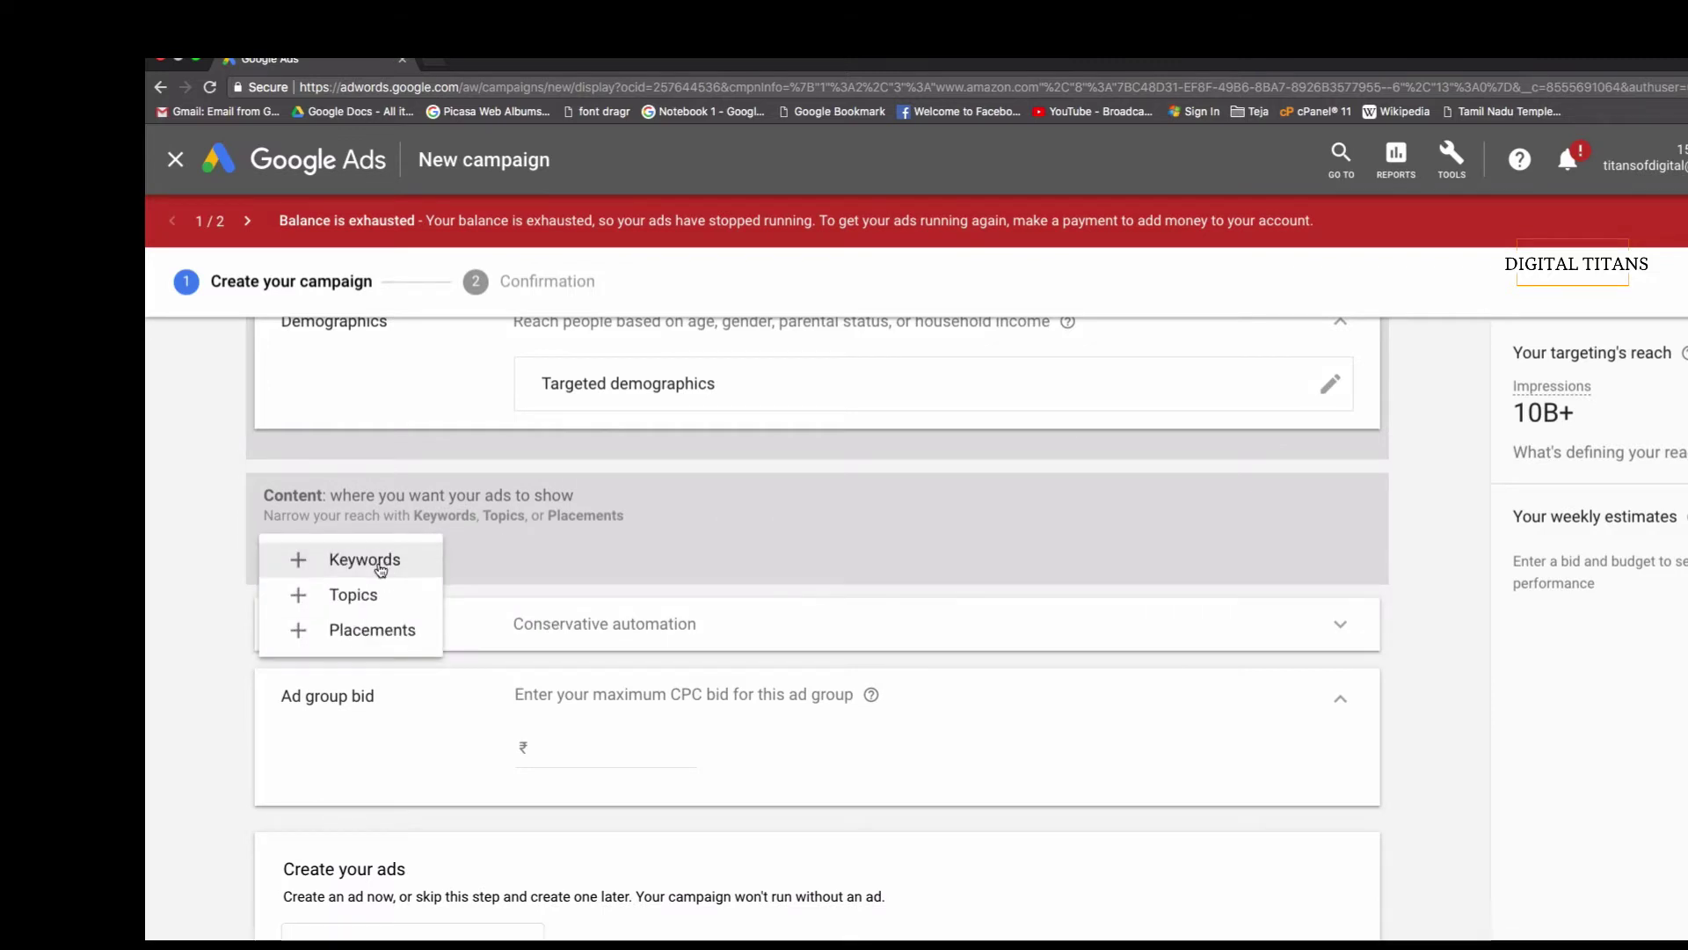
pyautogui.click(380, 624)
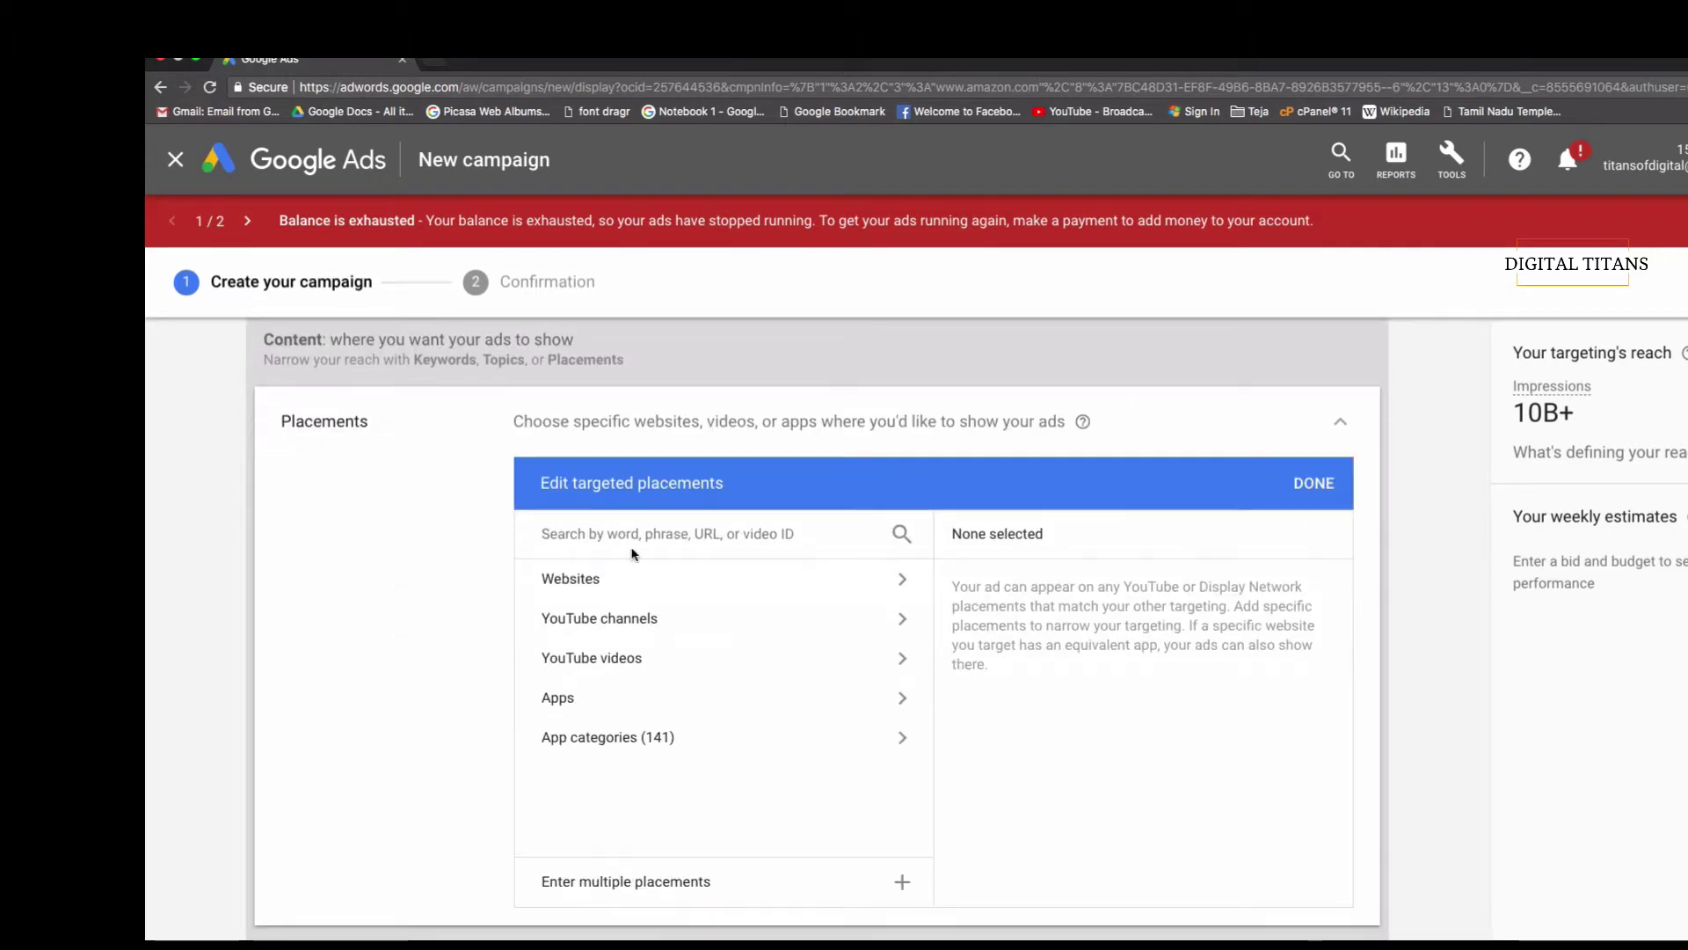
pyautogui.click(652, 580)
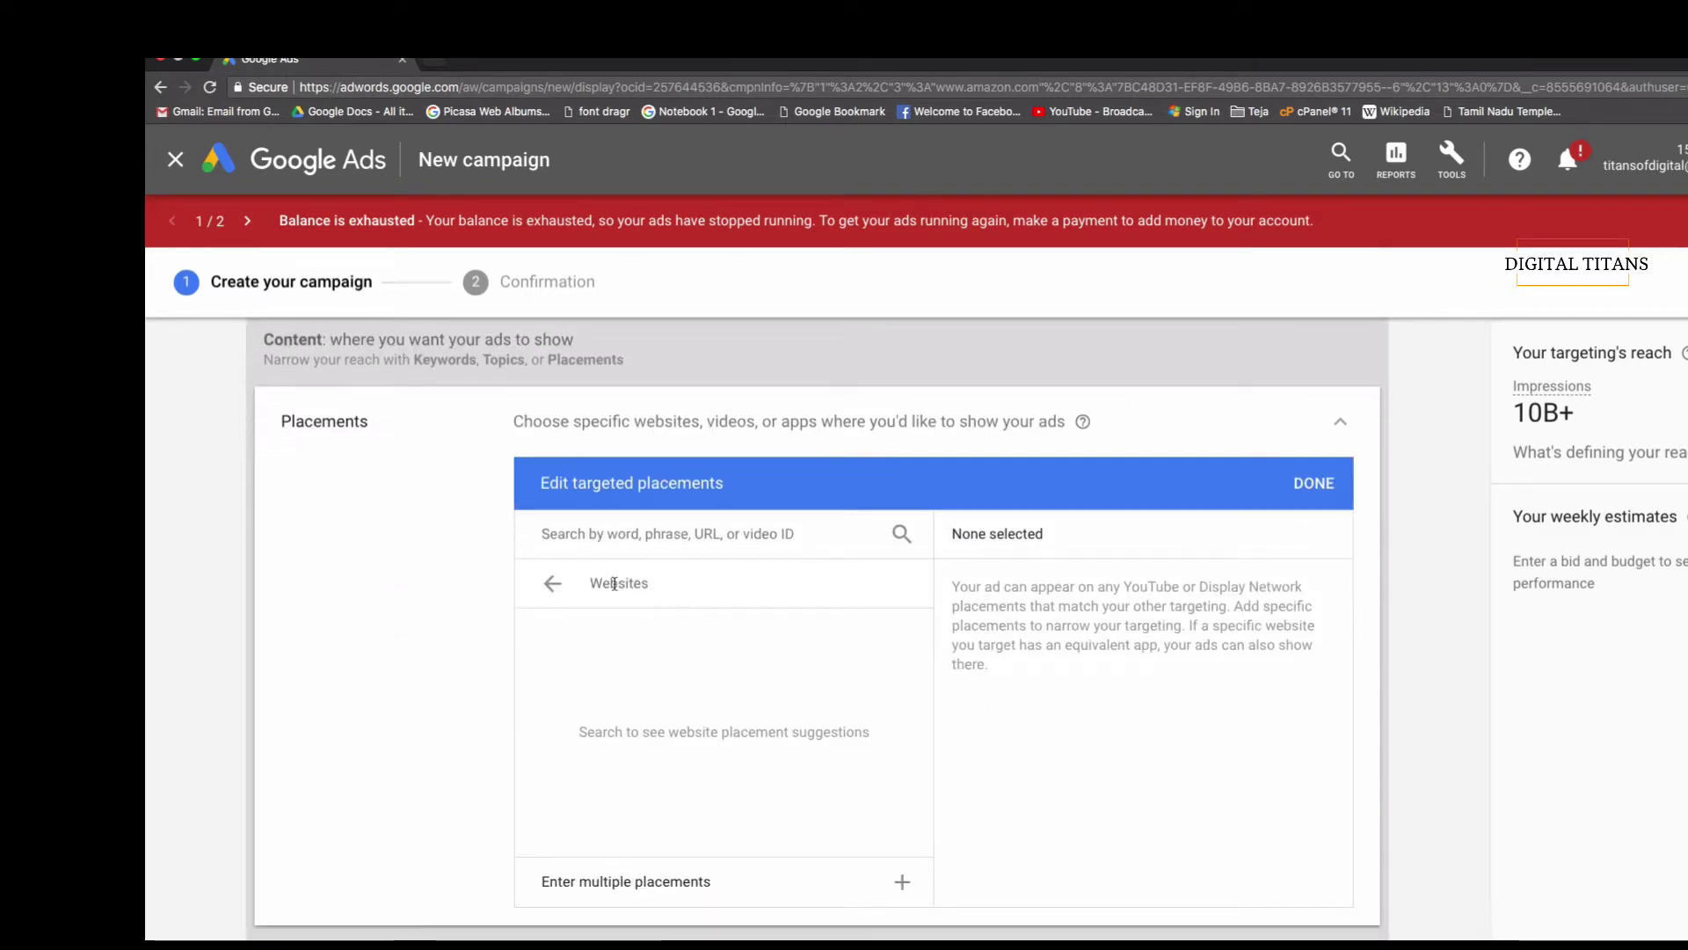
pyautogui.click(554, 585)
# - Search the placements for "sports shoes" and open the matching websites
pyautogui.click(648, 537)
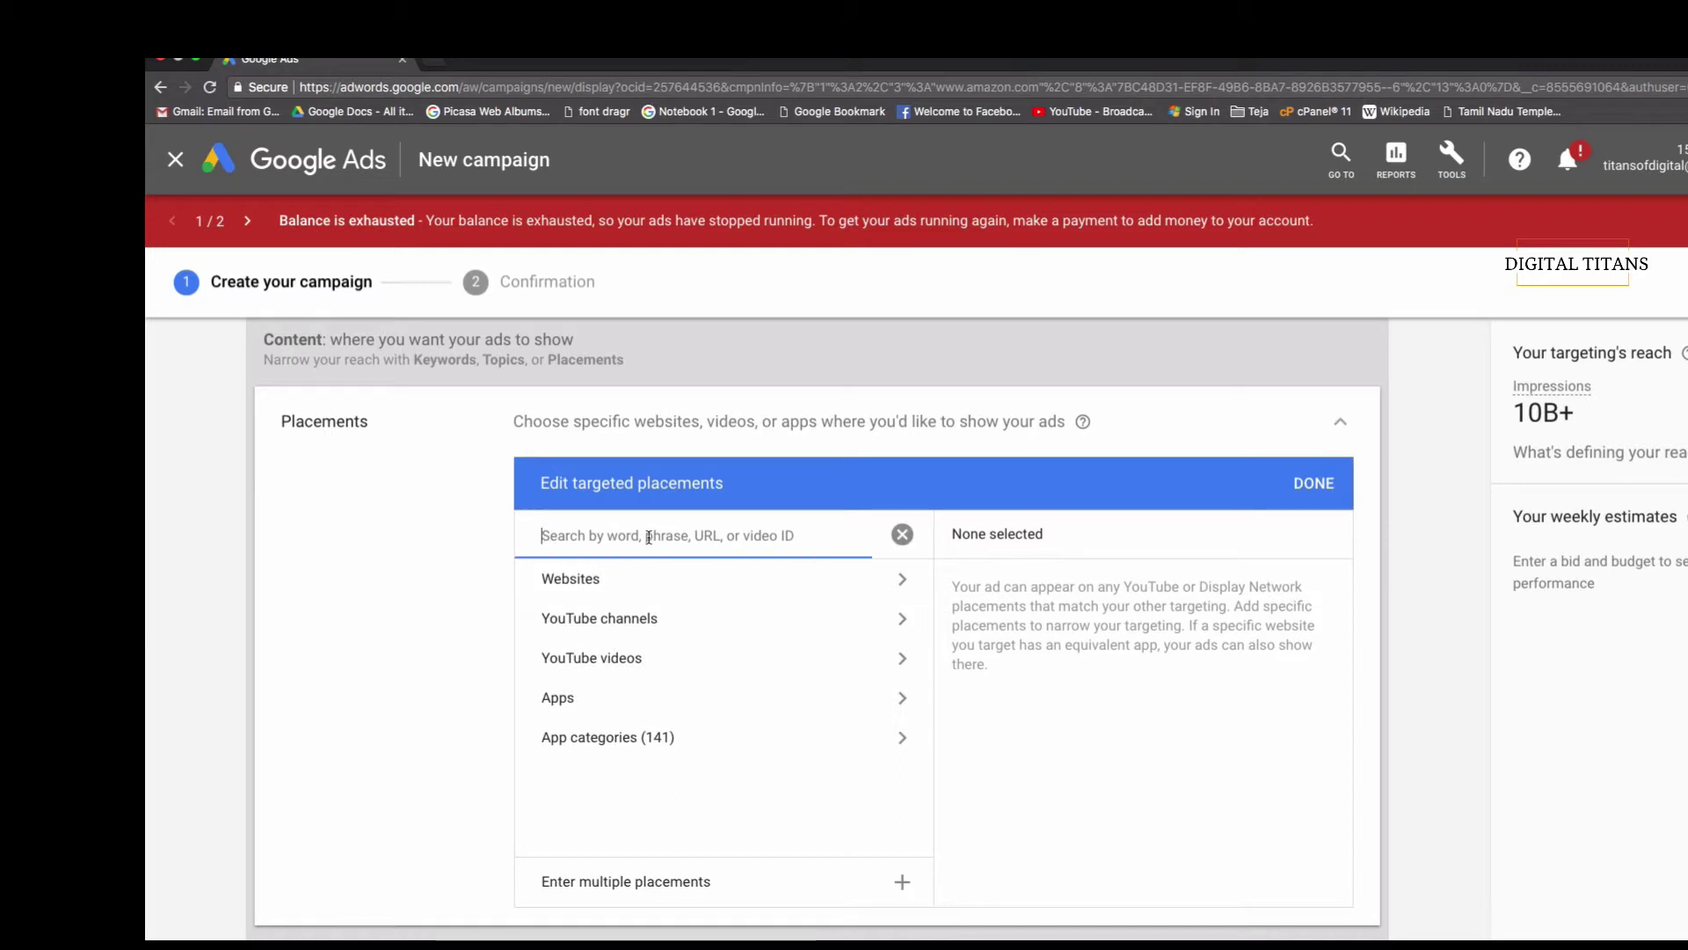
pyautogui.write('foo')
pyautogui.press('BackSpace')
pyautogui.press('BackSpace')
pyautogui.press('BackSpace')
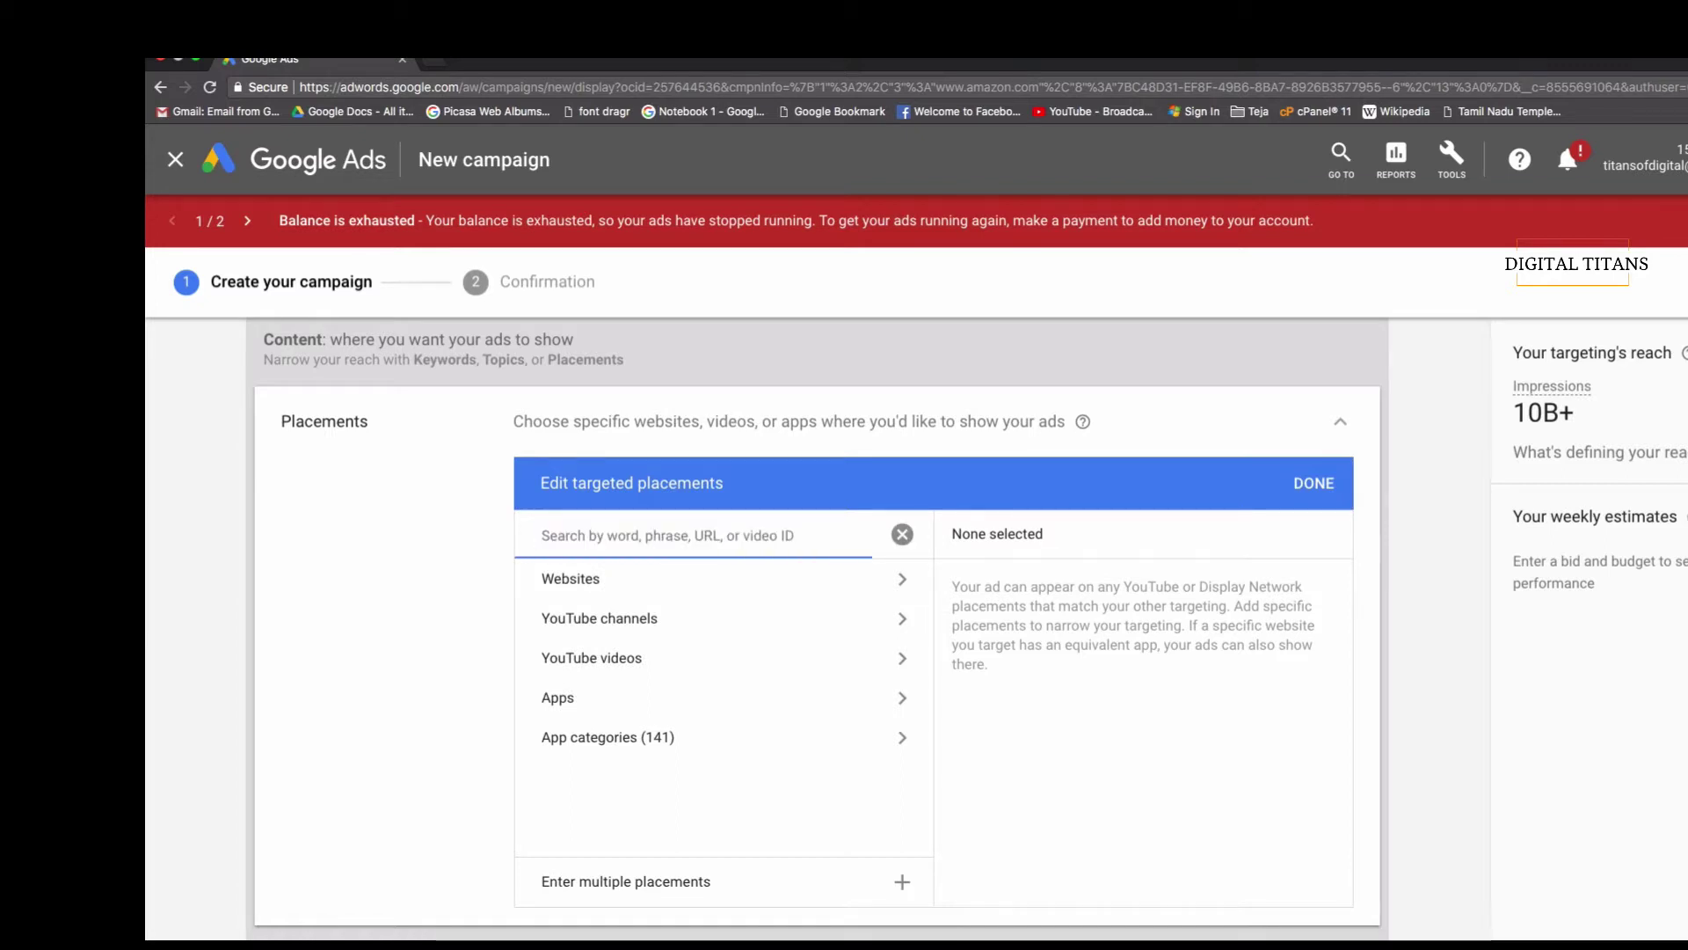
pyautogui.write('sports shoes')
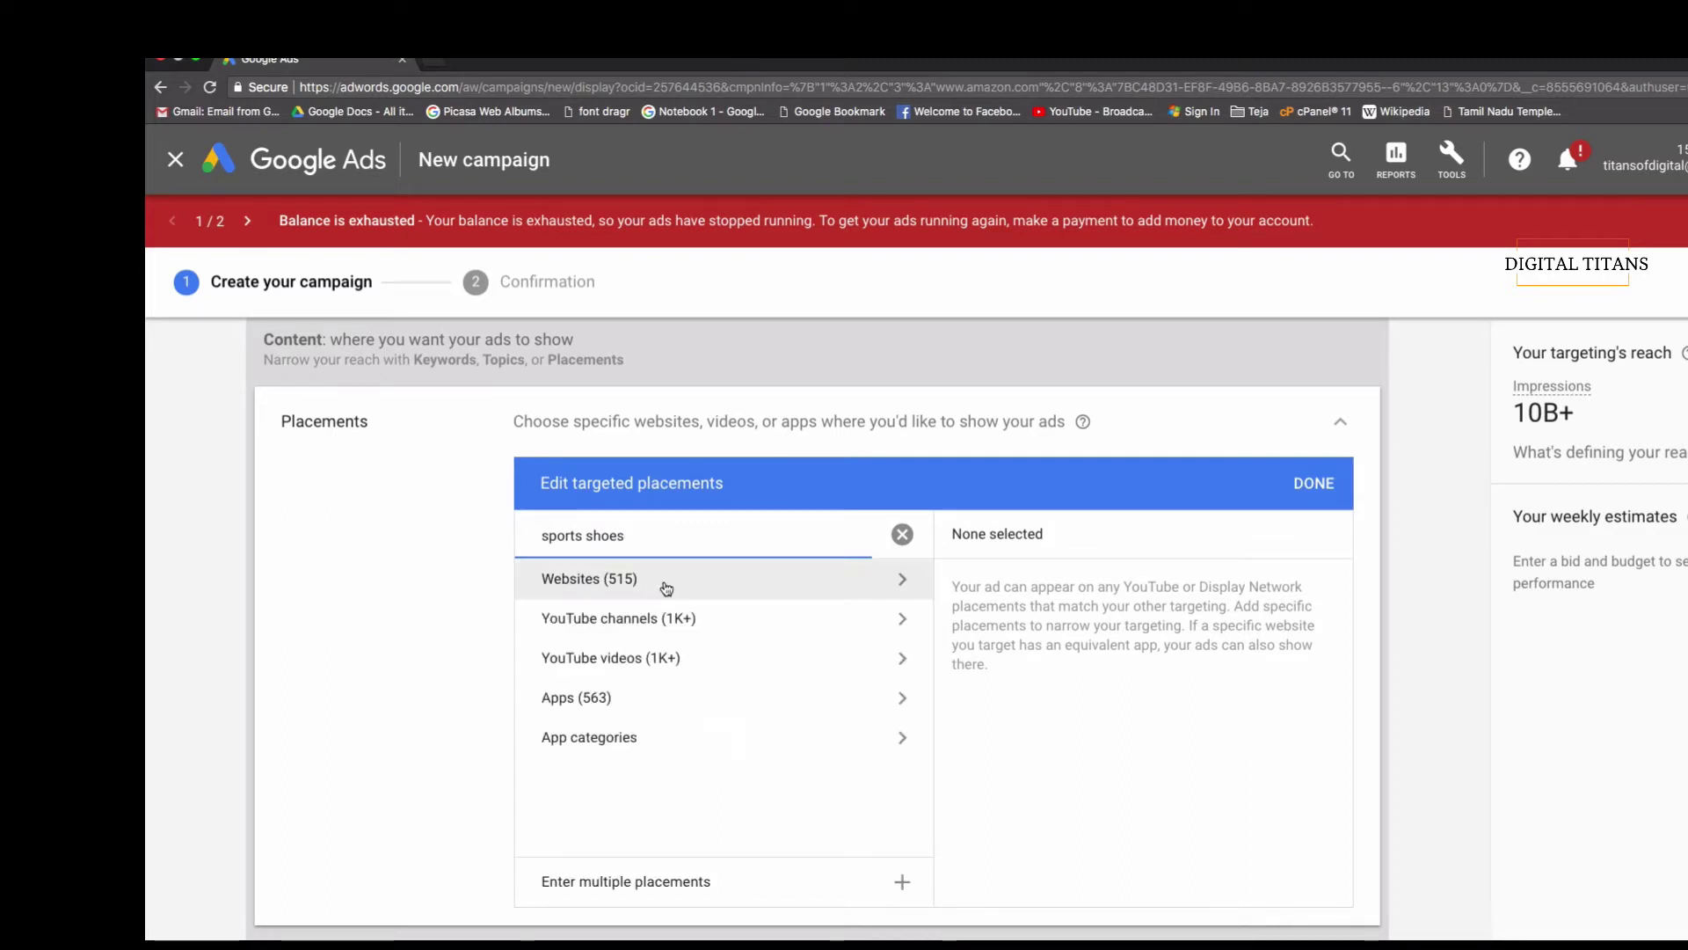
pyautogui.click(661, 581)
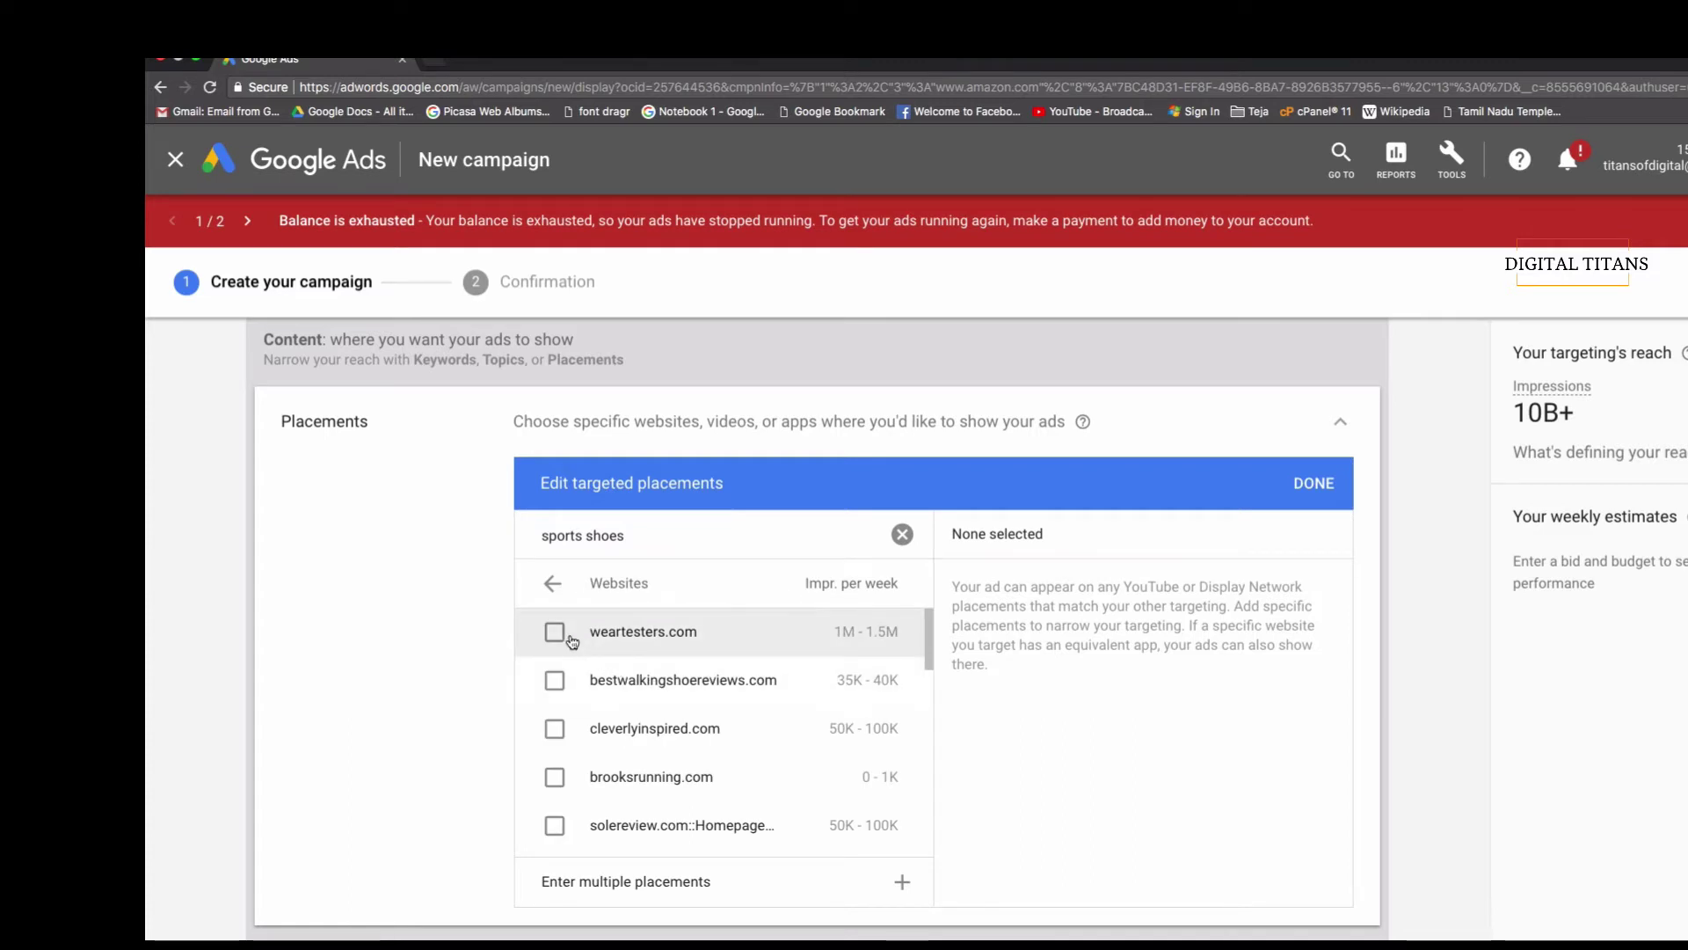
# - Examine the suggested website placements for sports shoes, loading more entries twice and returning to the start of the list
pyautogui.scroll(-4, 581, 643)
pyautogui.scroll(-8, 572, 641)
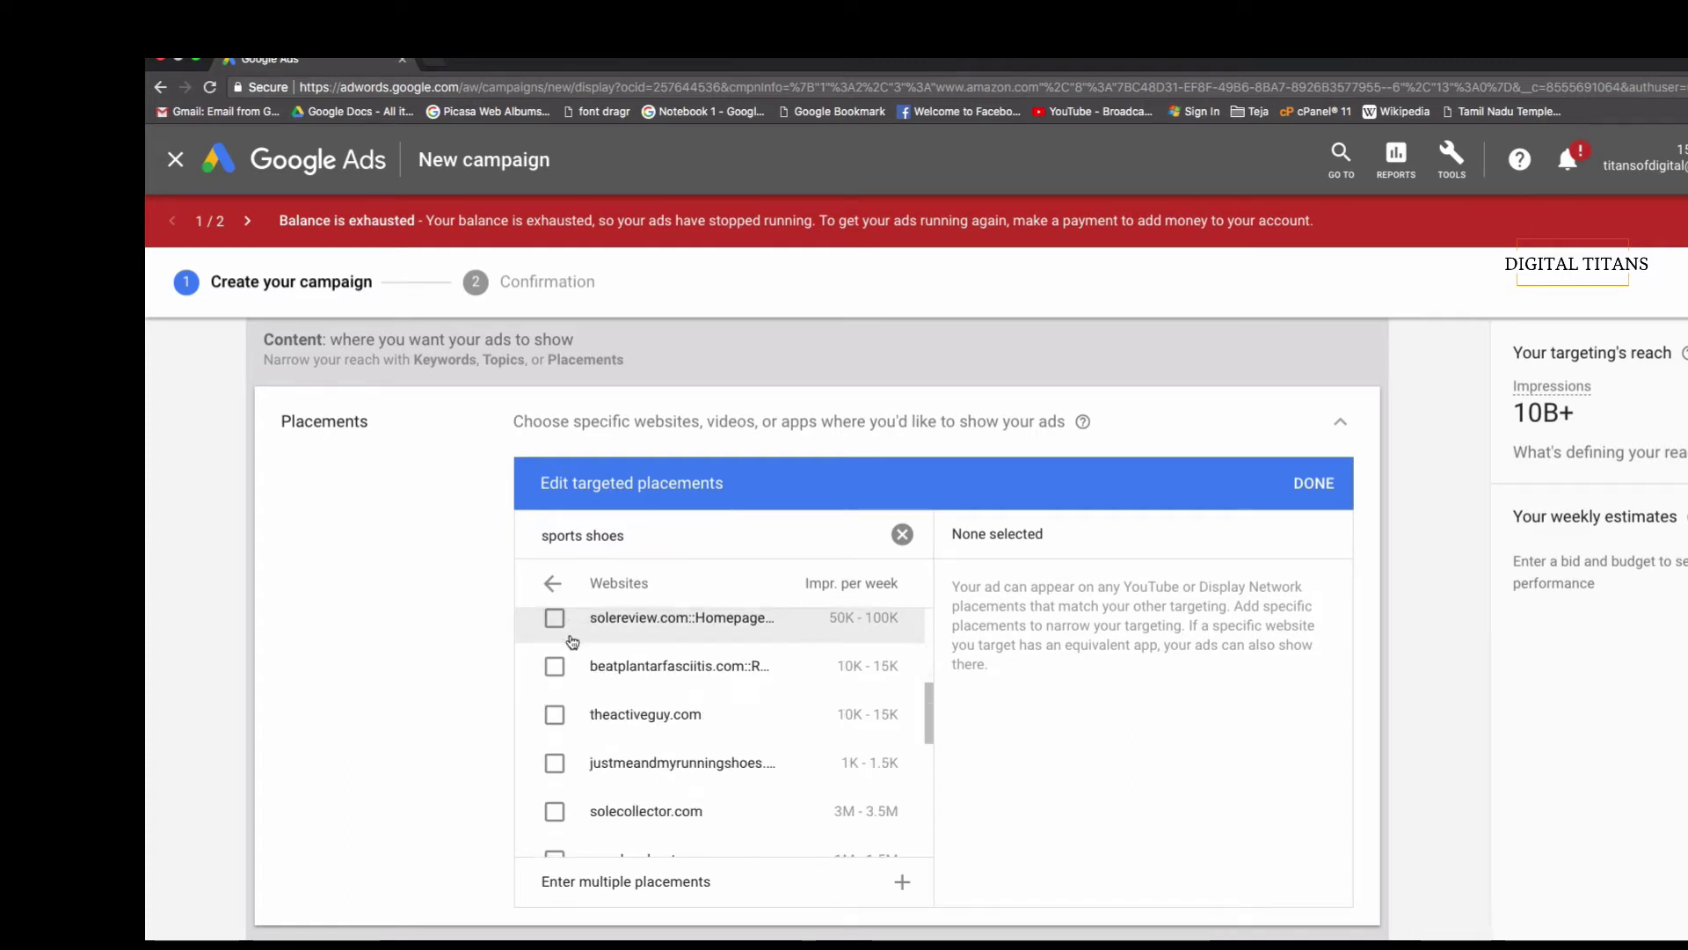
pyautogui.scroll(-3, 572, 641)
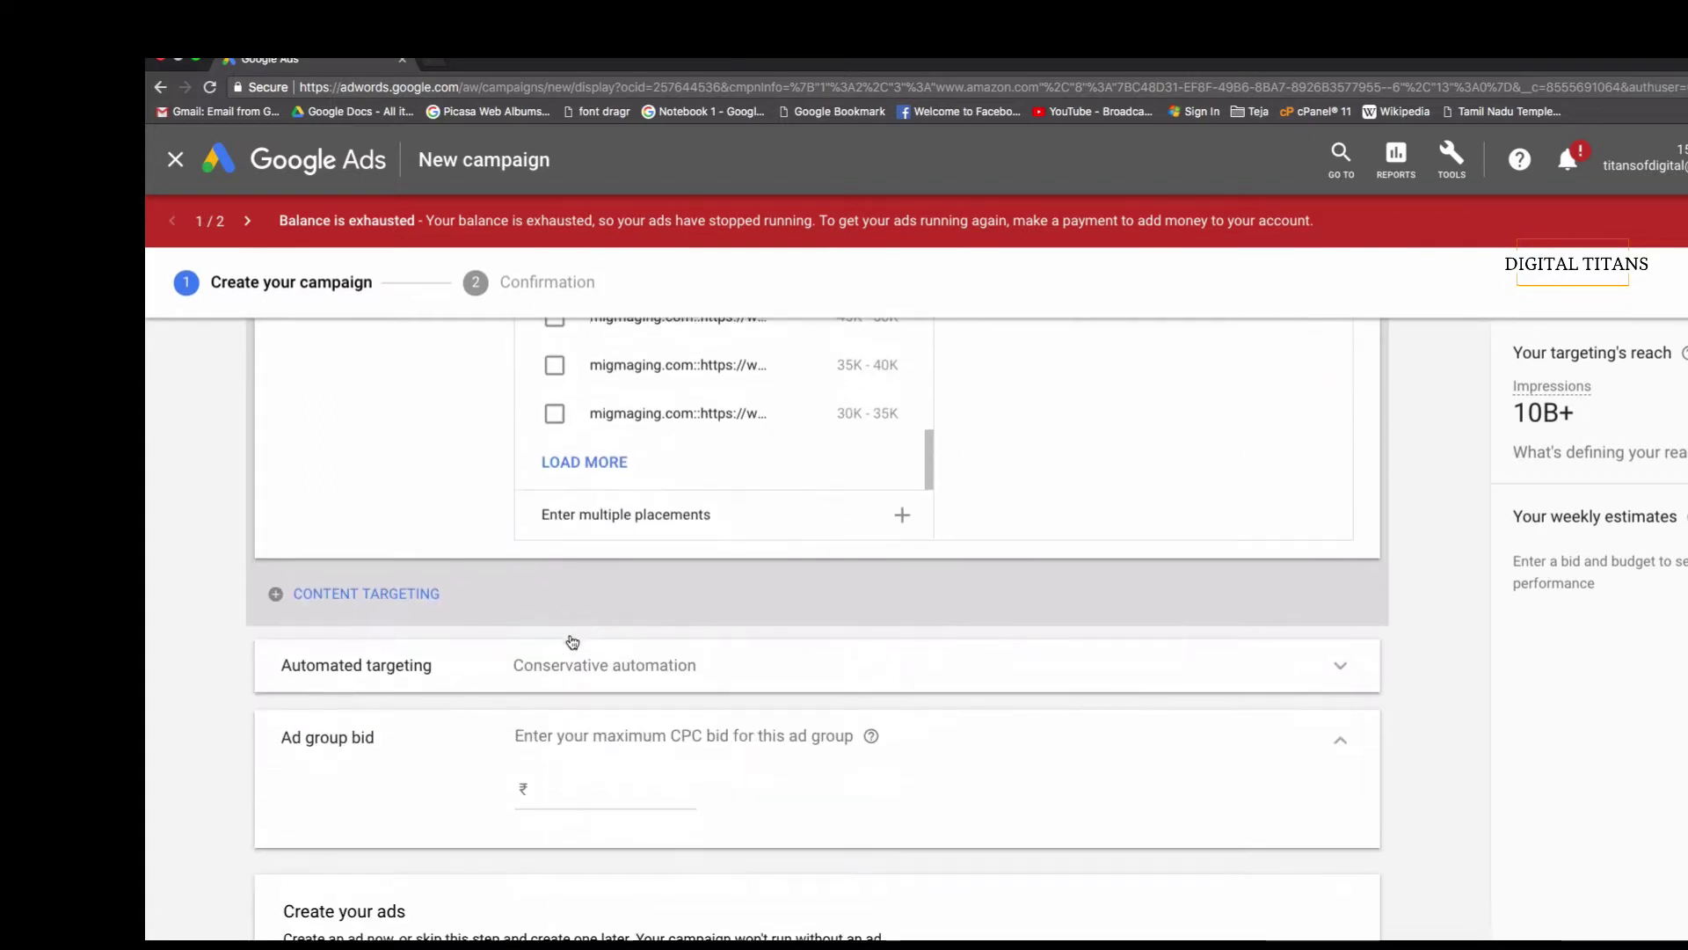
pyautogui.scroll(6, 573, 641)
pyautogui.scroll(-6, 572, 641)
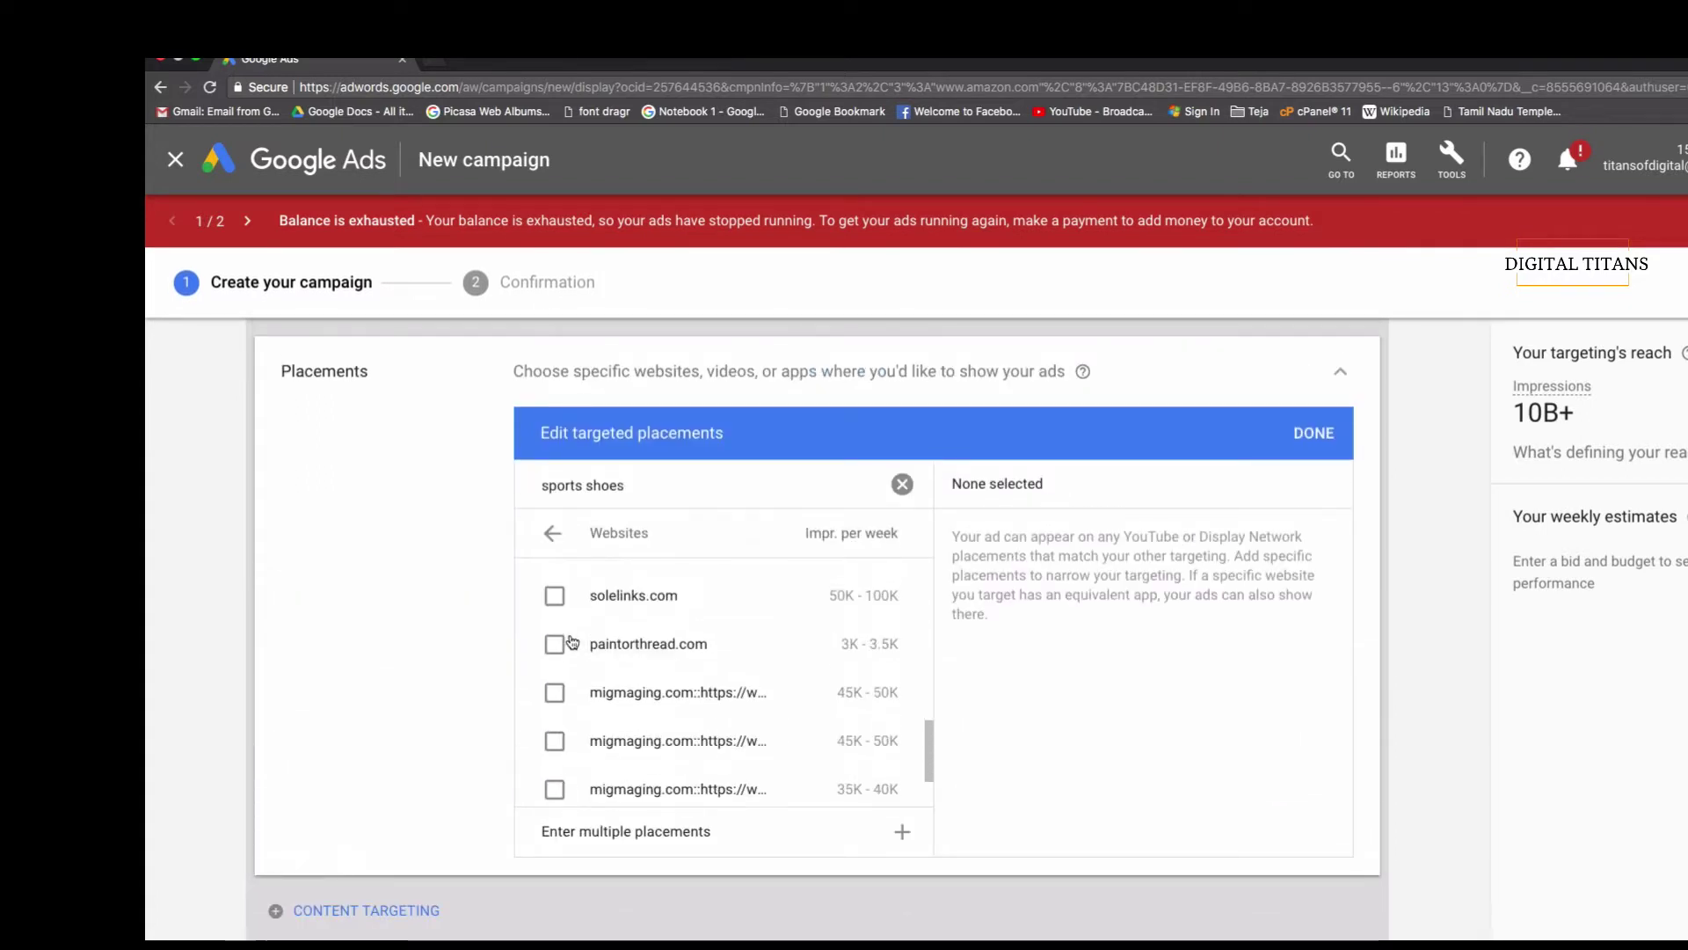
pyautogui.click(579, 551)
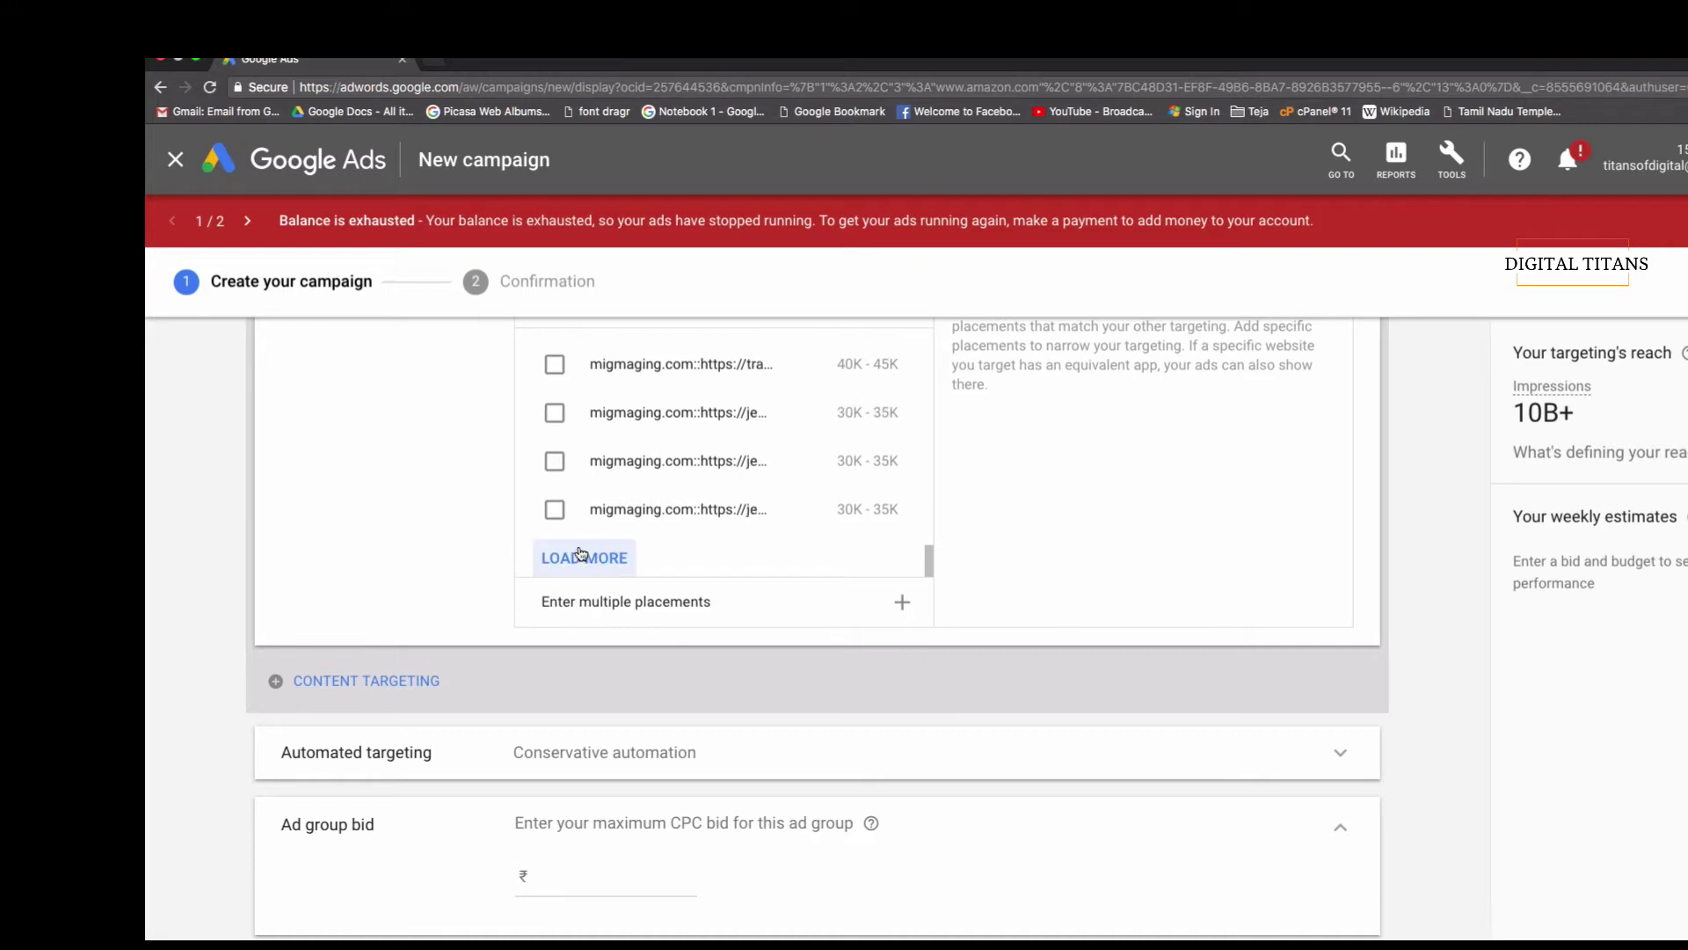
pyautogui.scroll(-2, 580, 552)
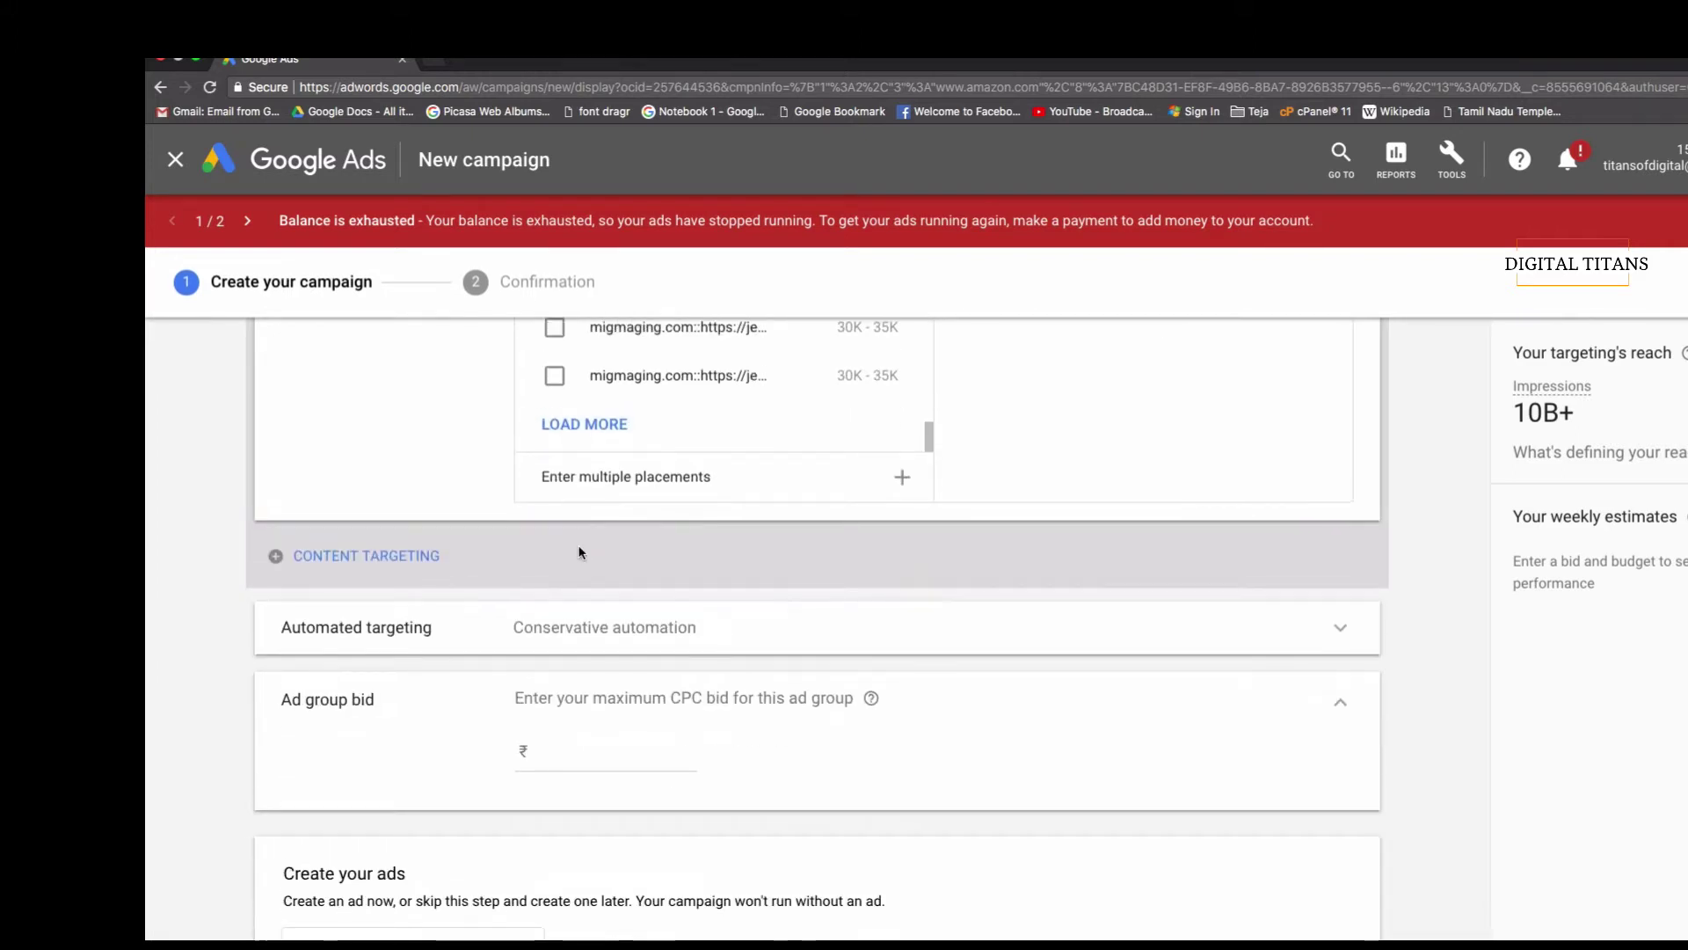
pyautogui.scroll(4, 581, 553)
pyautogui.click(564, 664)
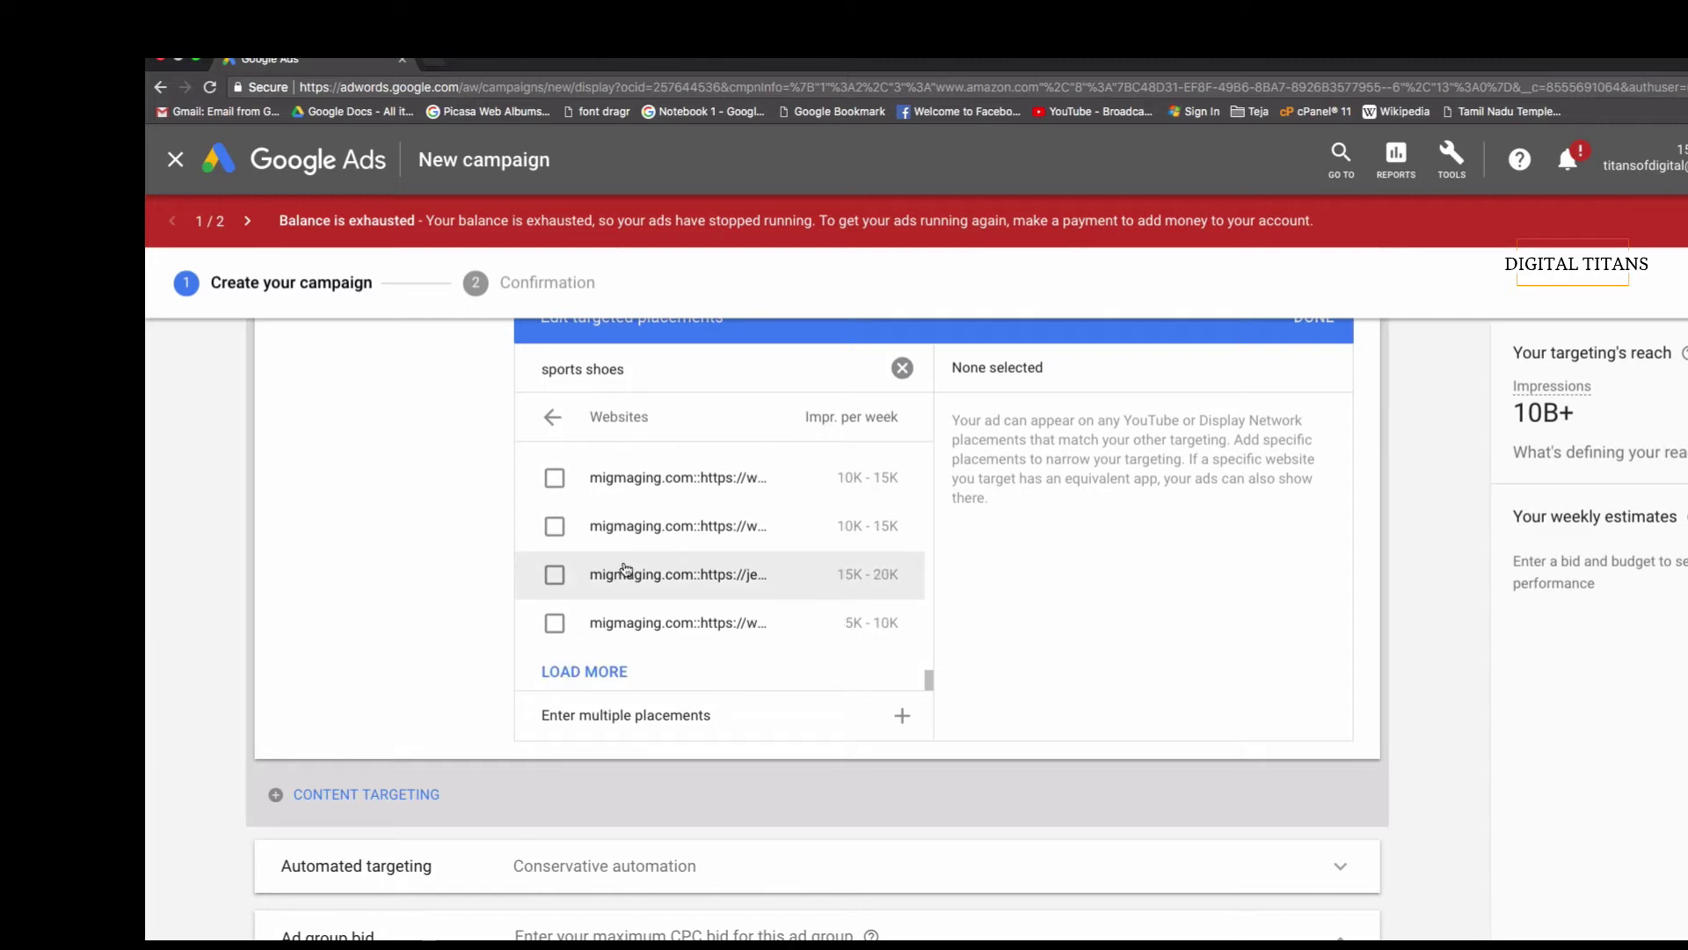
pyautogui.scroll(-5, 626, 569)
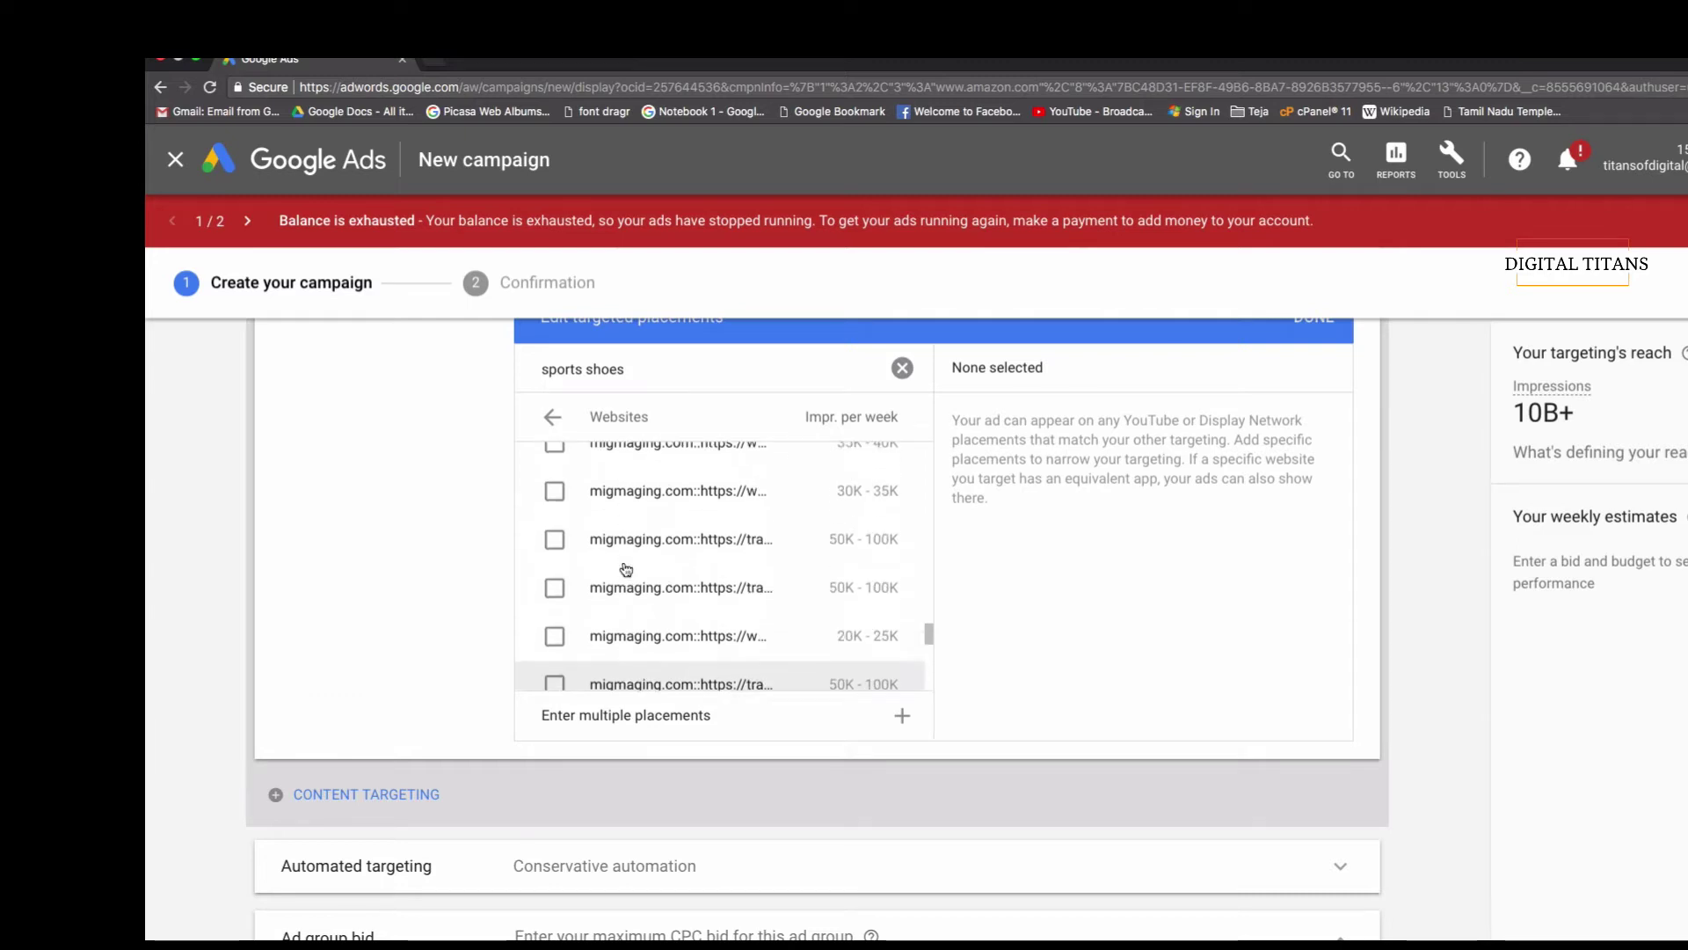
pyautogui.scroll(-10, 626, 569)
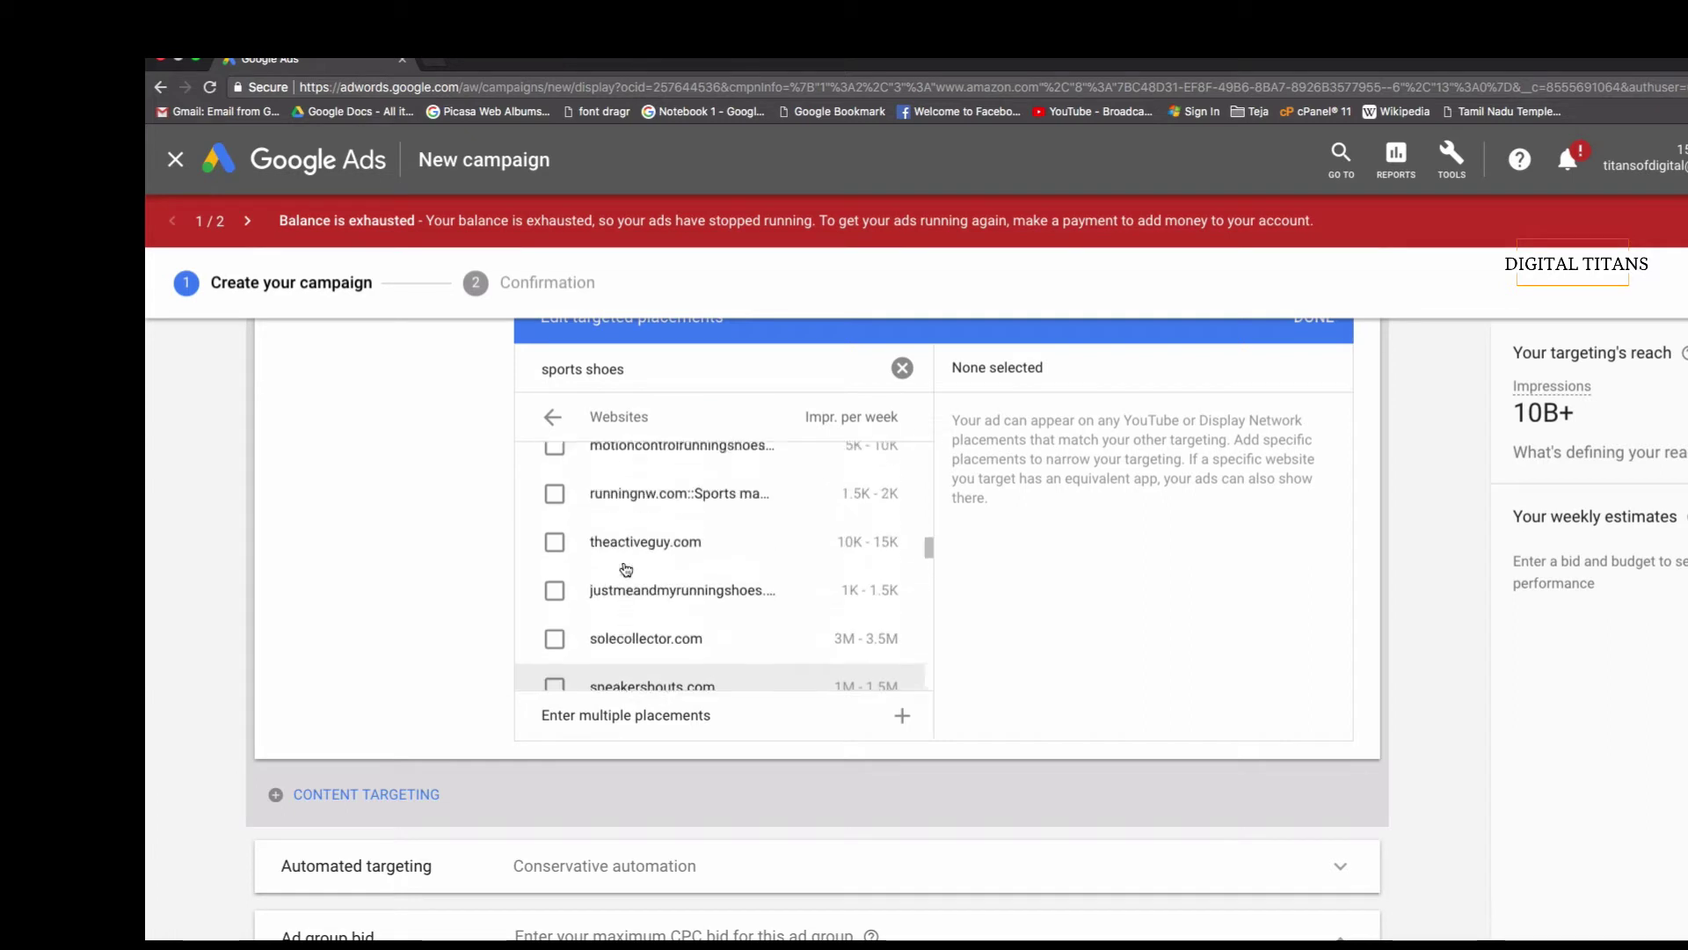
pyautogui.scroll(8, 626, 569)
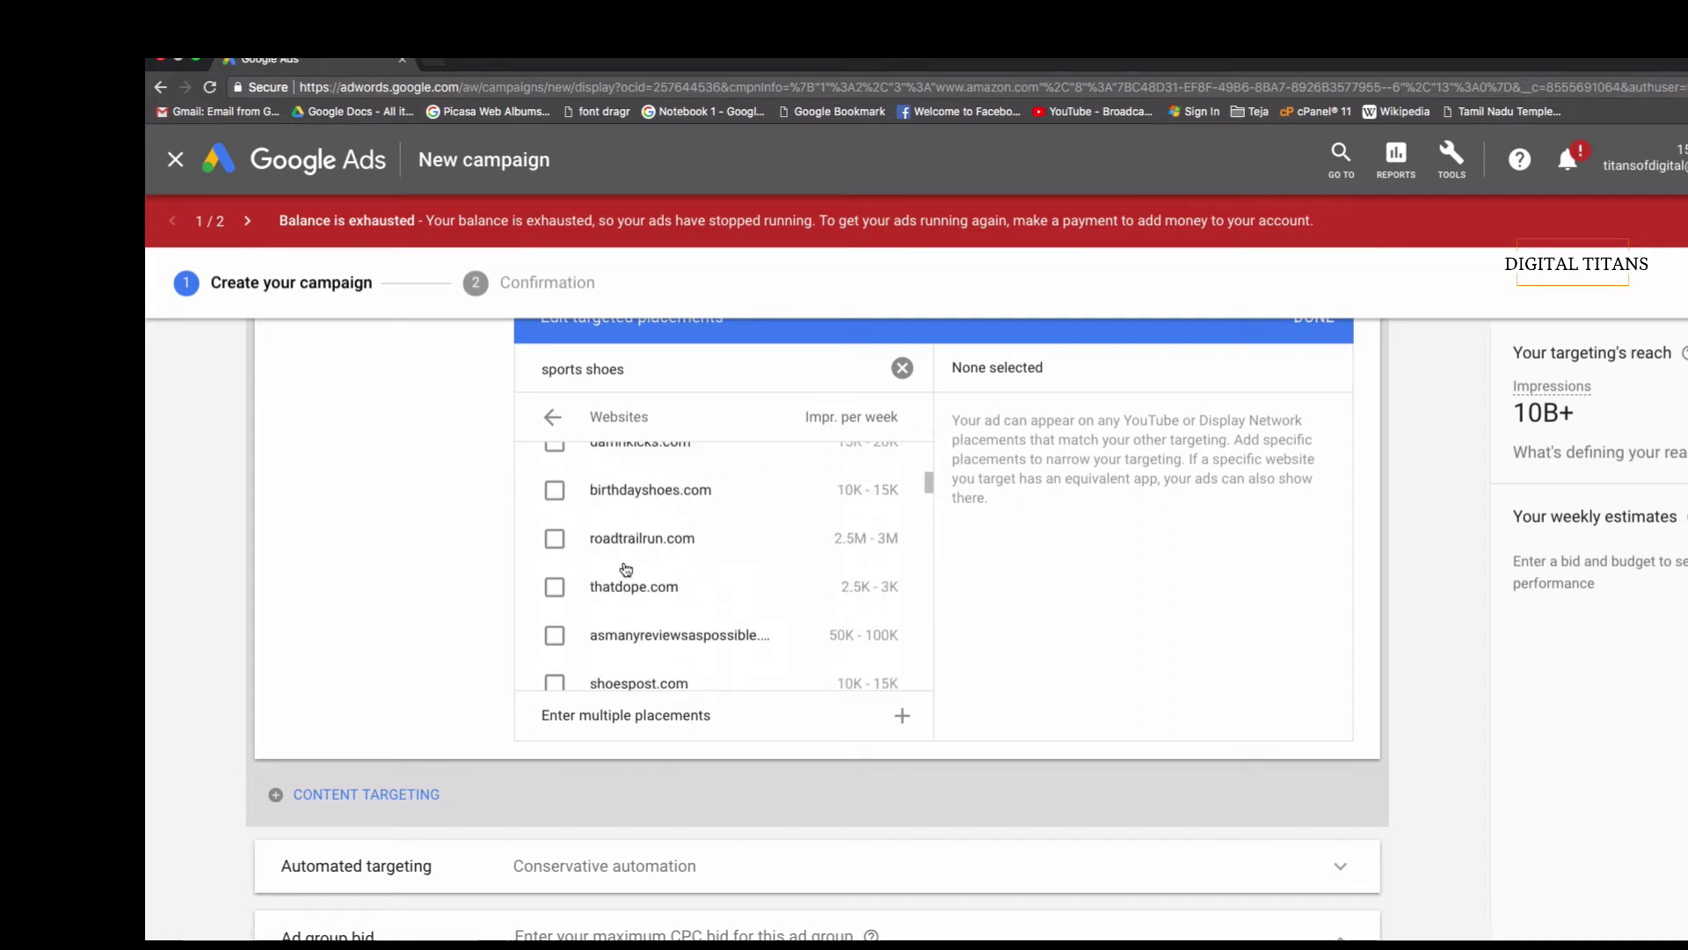
pyautogui.scroll(5, 626, 569)
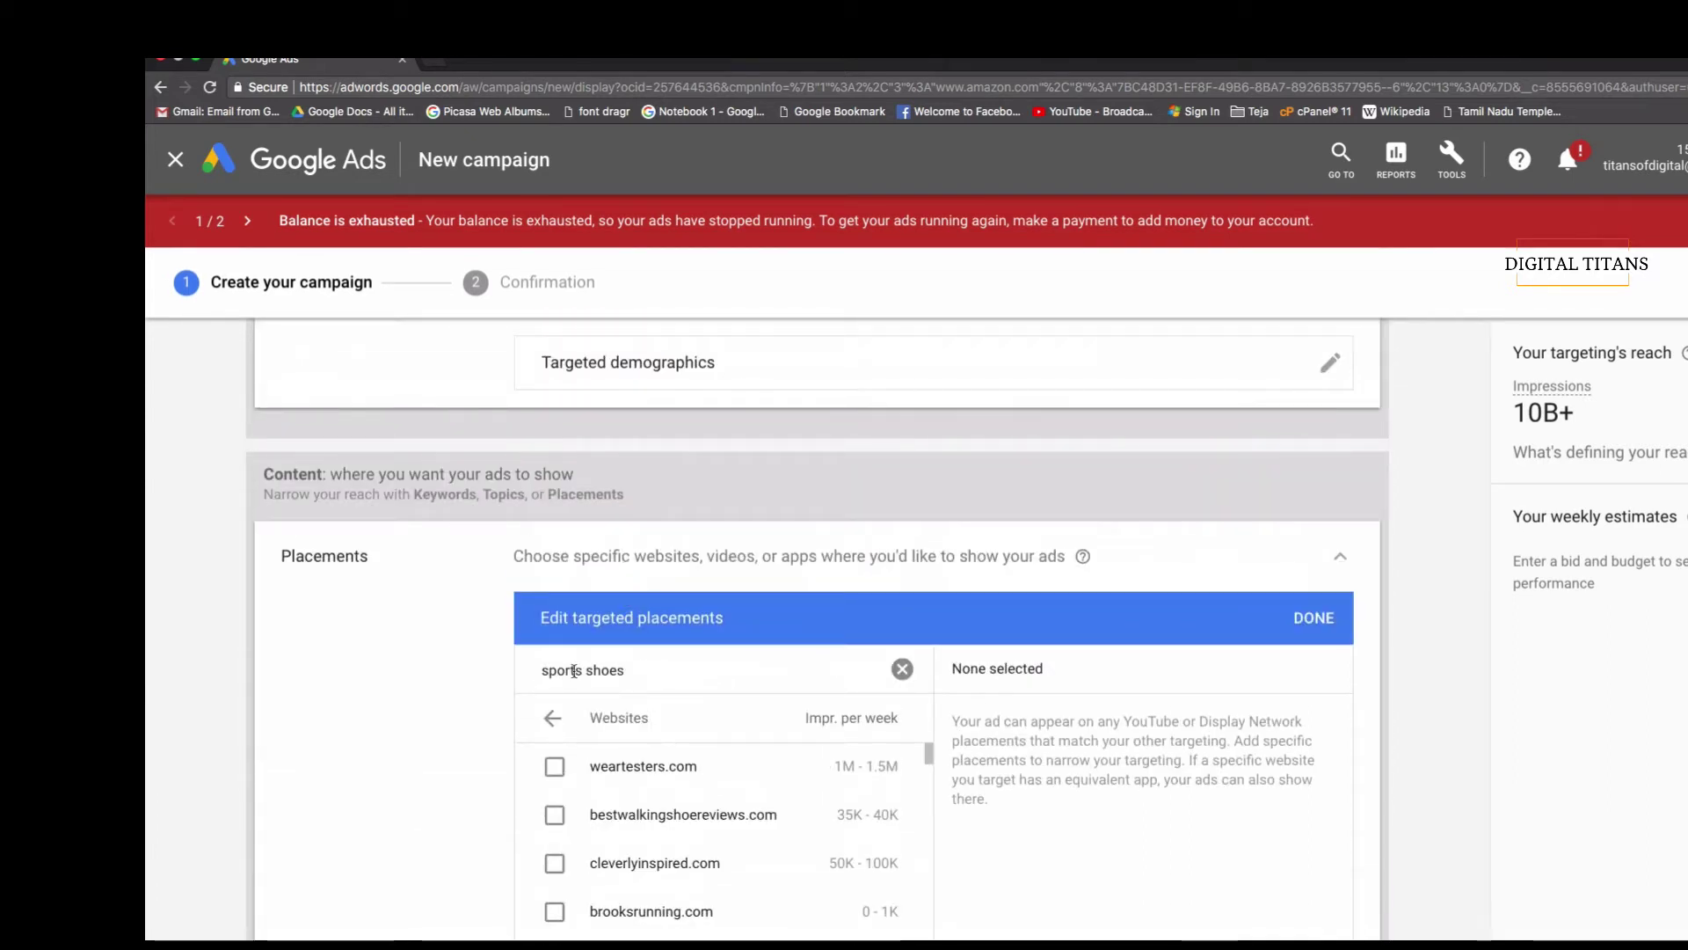
pyautogui.scroll(-2, 574, 670)
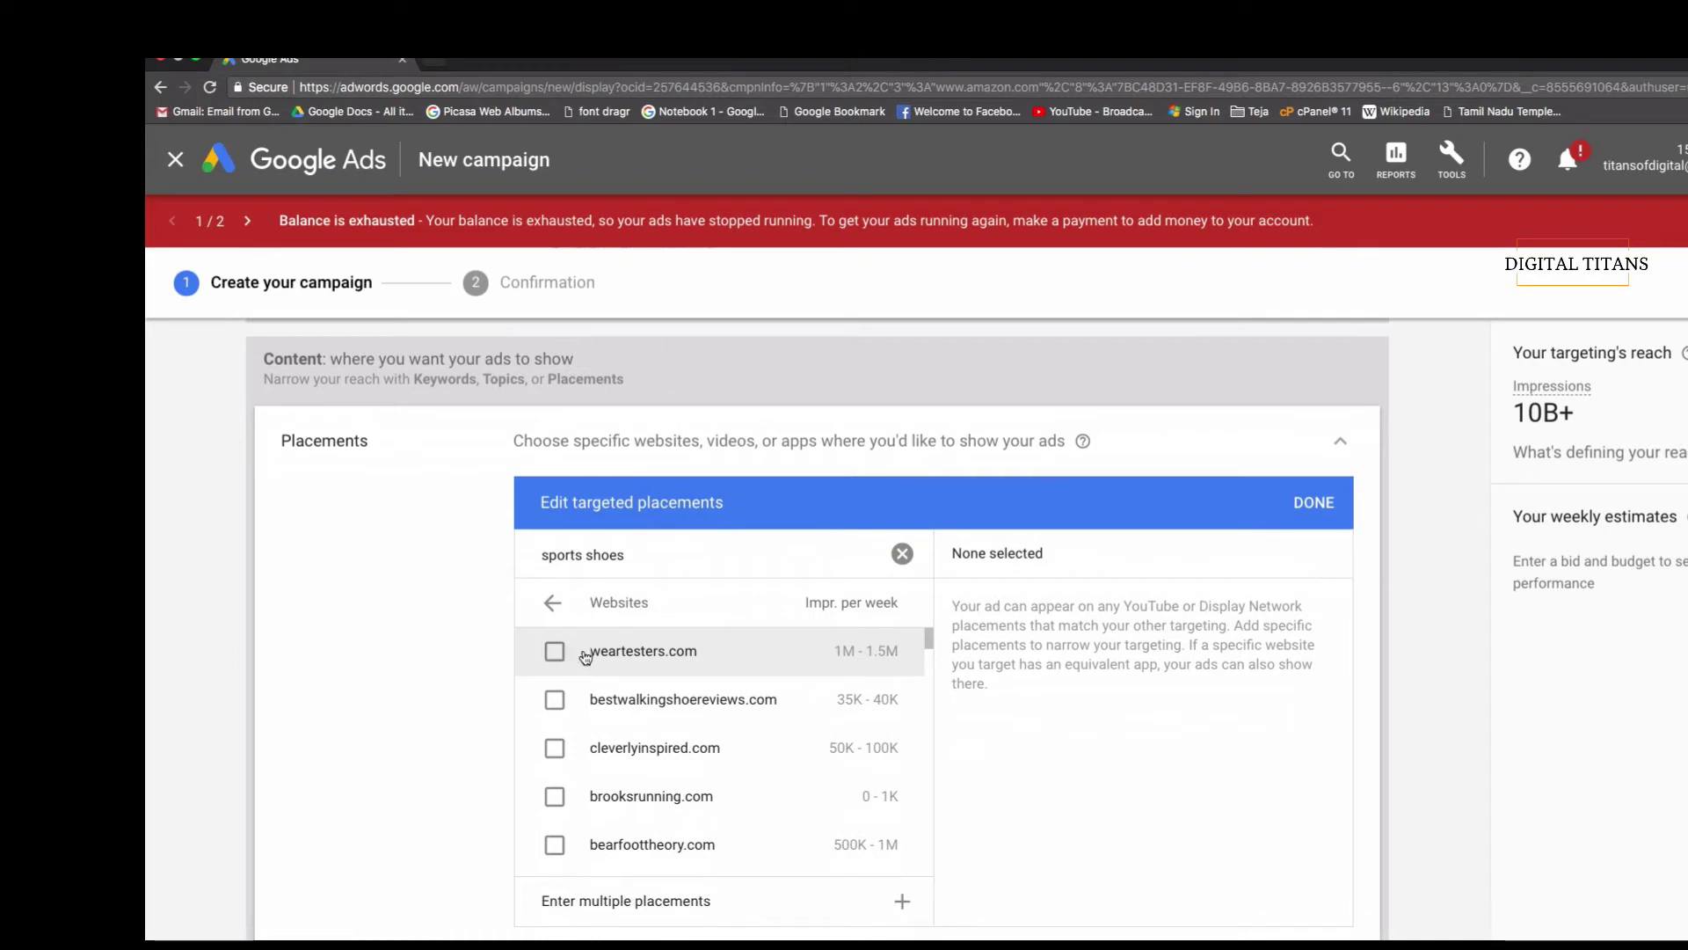
# - Add weartesters.com, bestwalkingshoereviews.com, cleverlyinspired.com and brooksrunning.com to the targeted placements
pyautogui.click(558, 651)
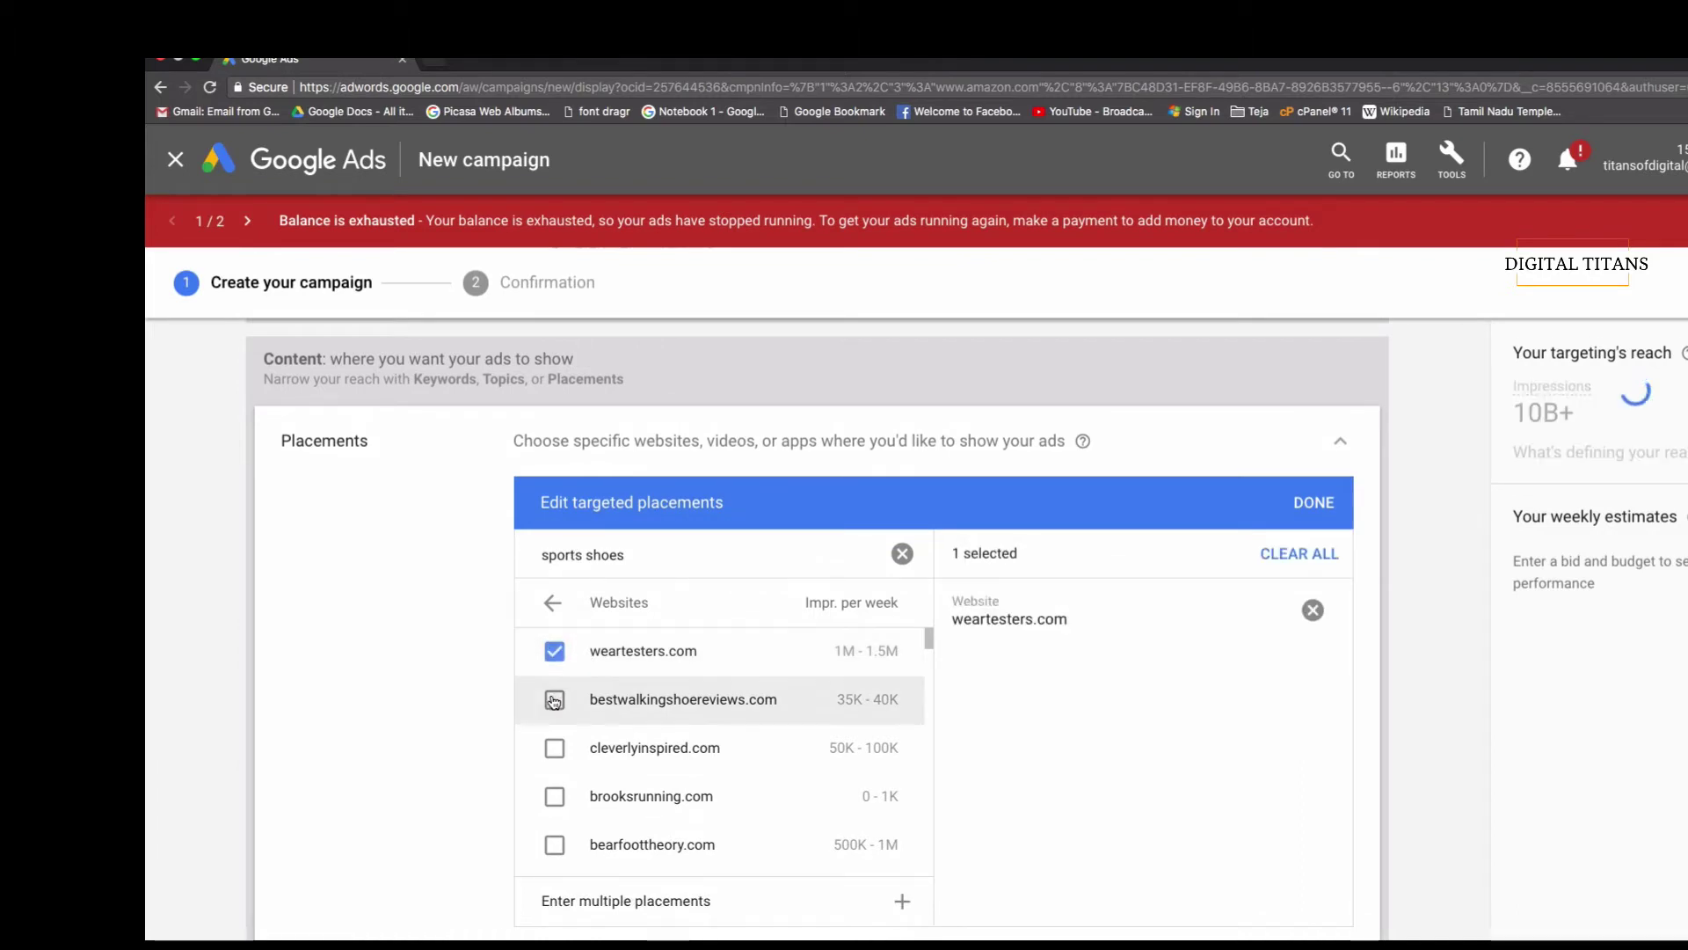
pyautogui.click(554, 701)
pyautogui.click(554, 748)
pyautogui.scroll(-1, 554, 748)
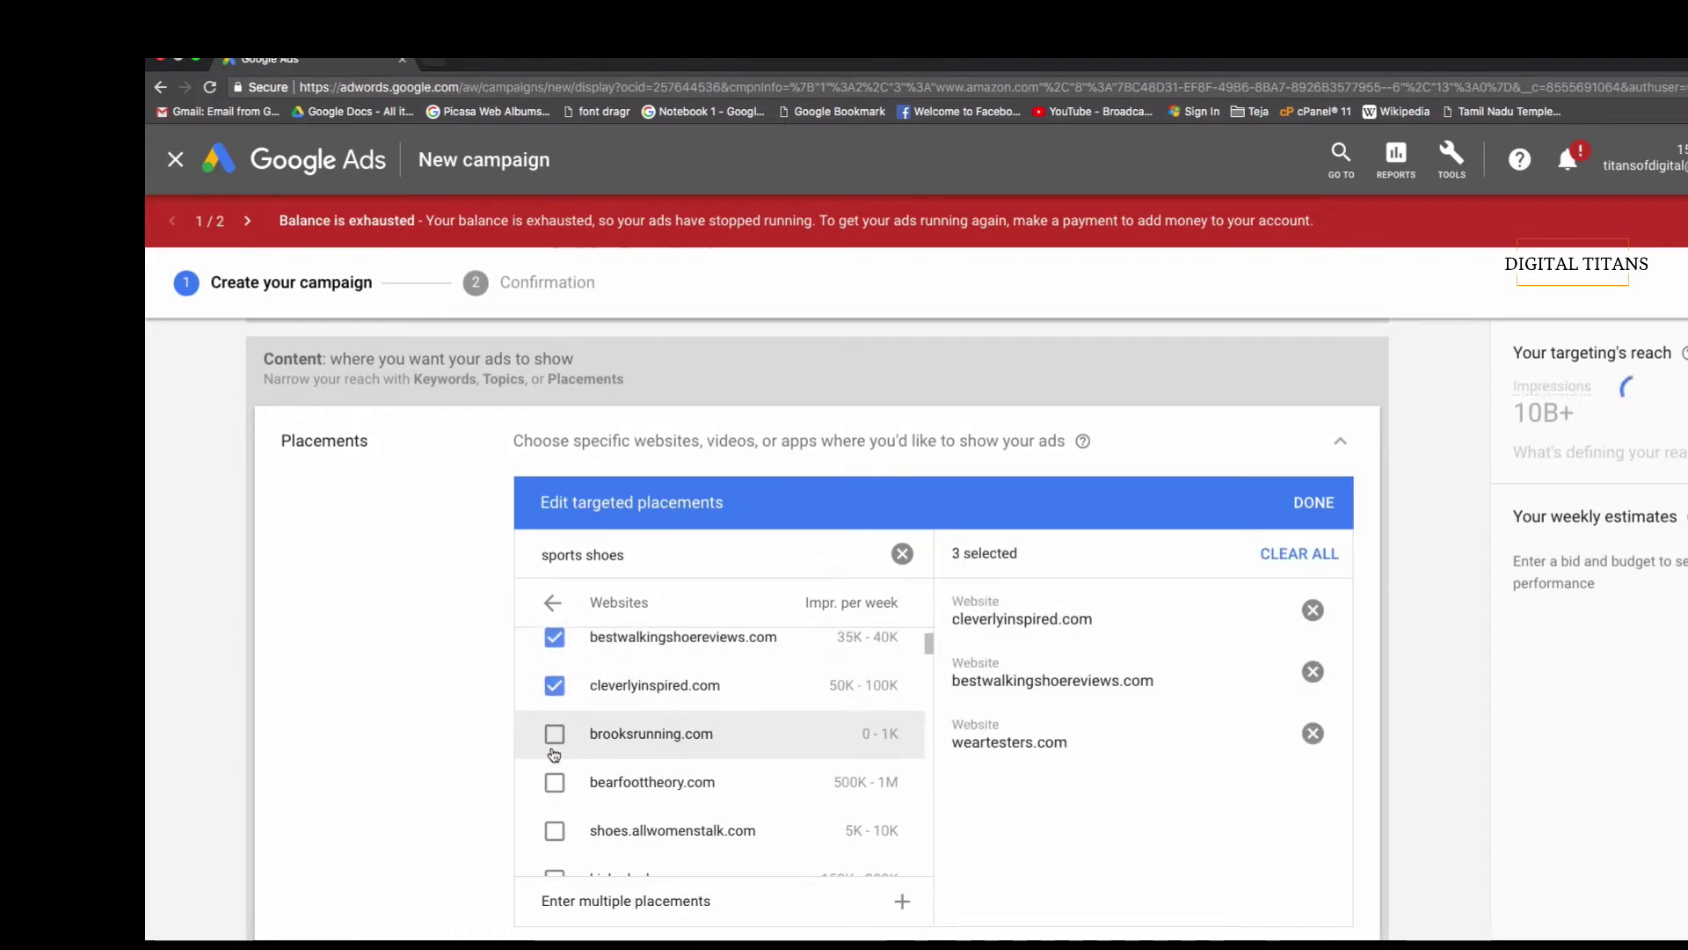
pyautogui.click(555, 731)
pyautogui.scroll(-1, 556, 729)
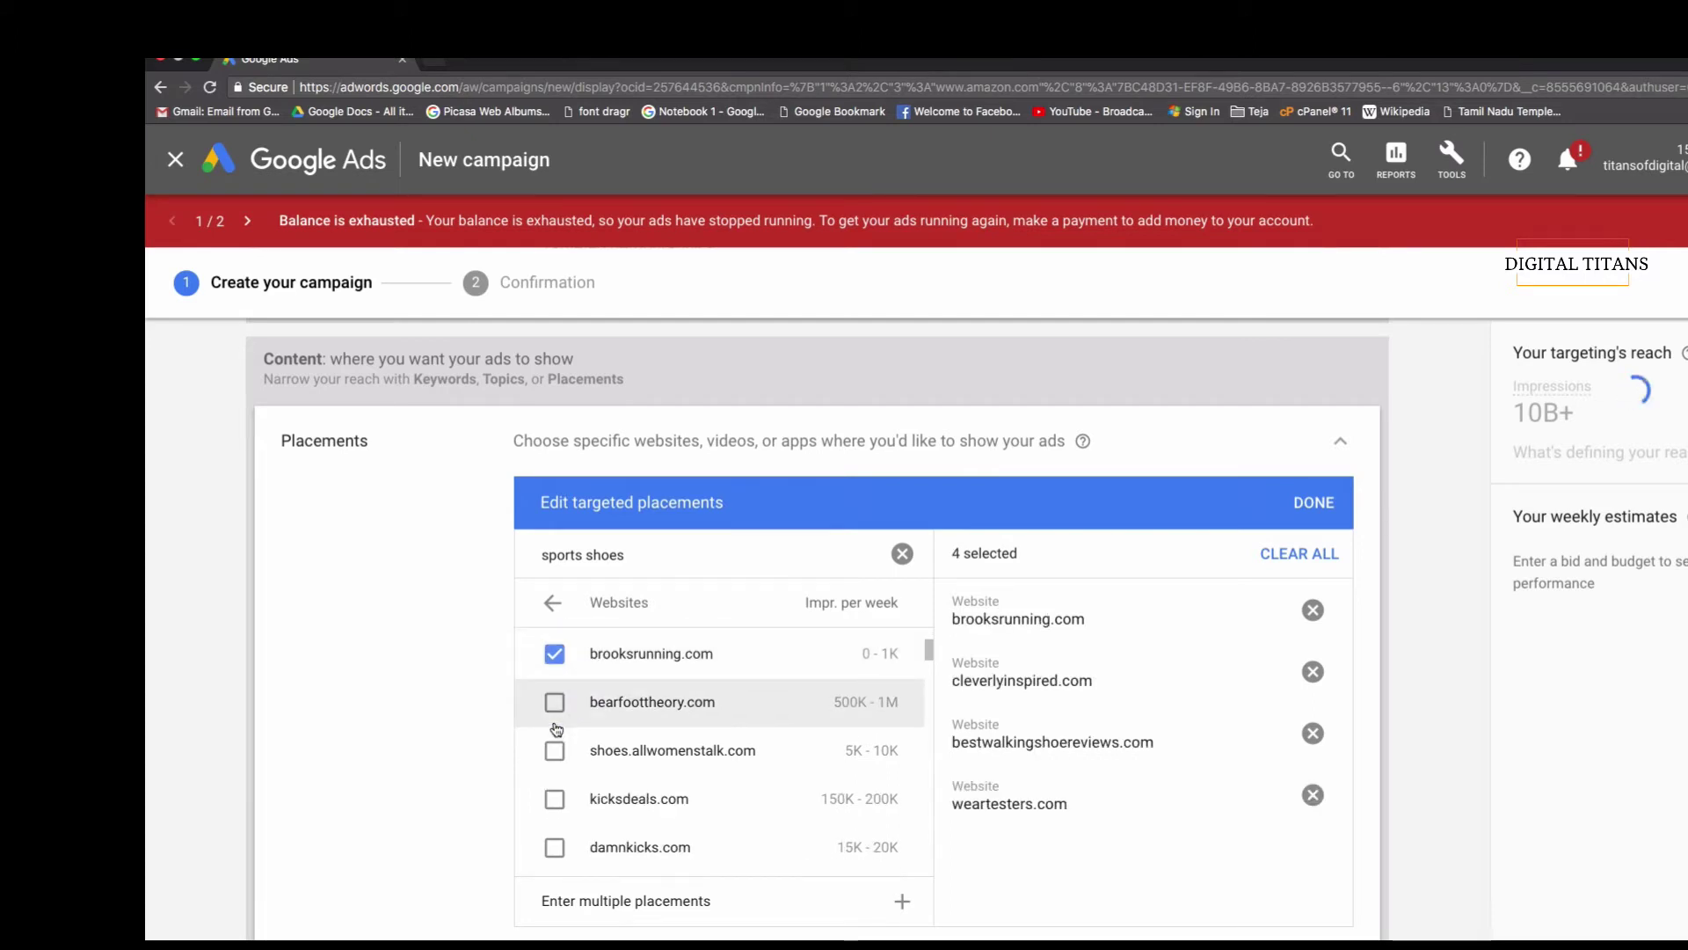
# - Add bearfoottheory.com, shoes.allwomenstalk.com, kicksdeals.com, damnkicks.com and birthdayshoes.com to the targeted placements
pyautogui.click(556, 722)
pyautogui.click(554, 750)
pyautogui.scroll(-2, 554, 756)
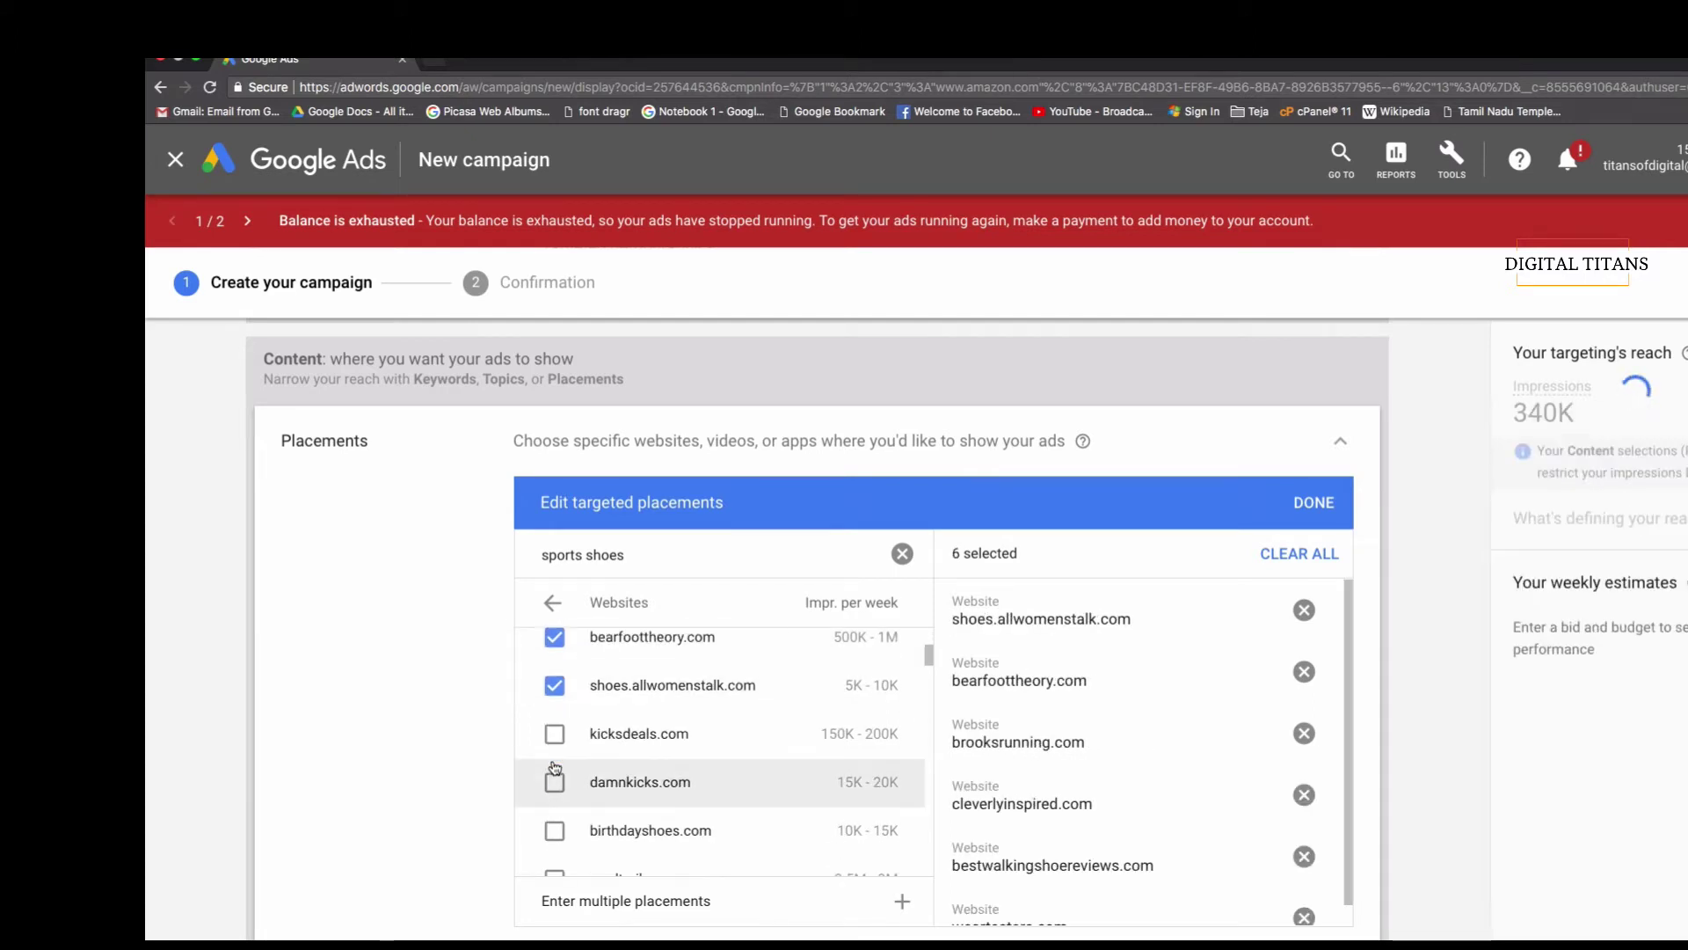
pyautogui.click(554, 679)
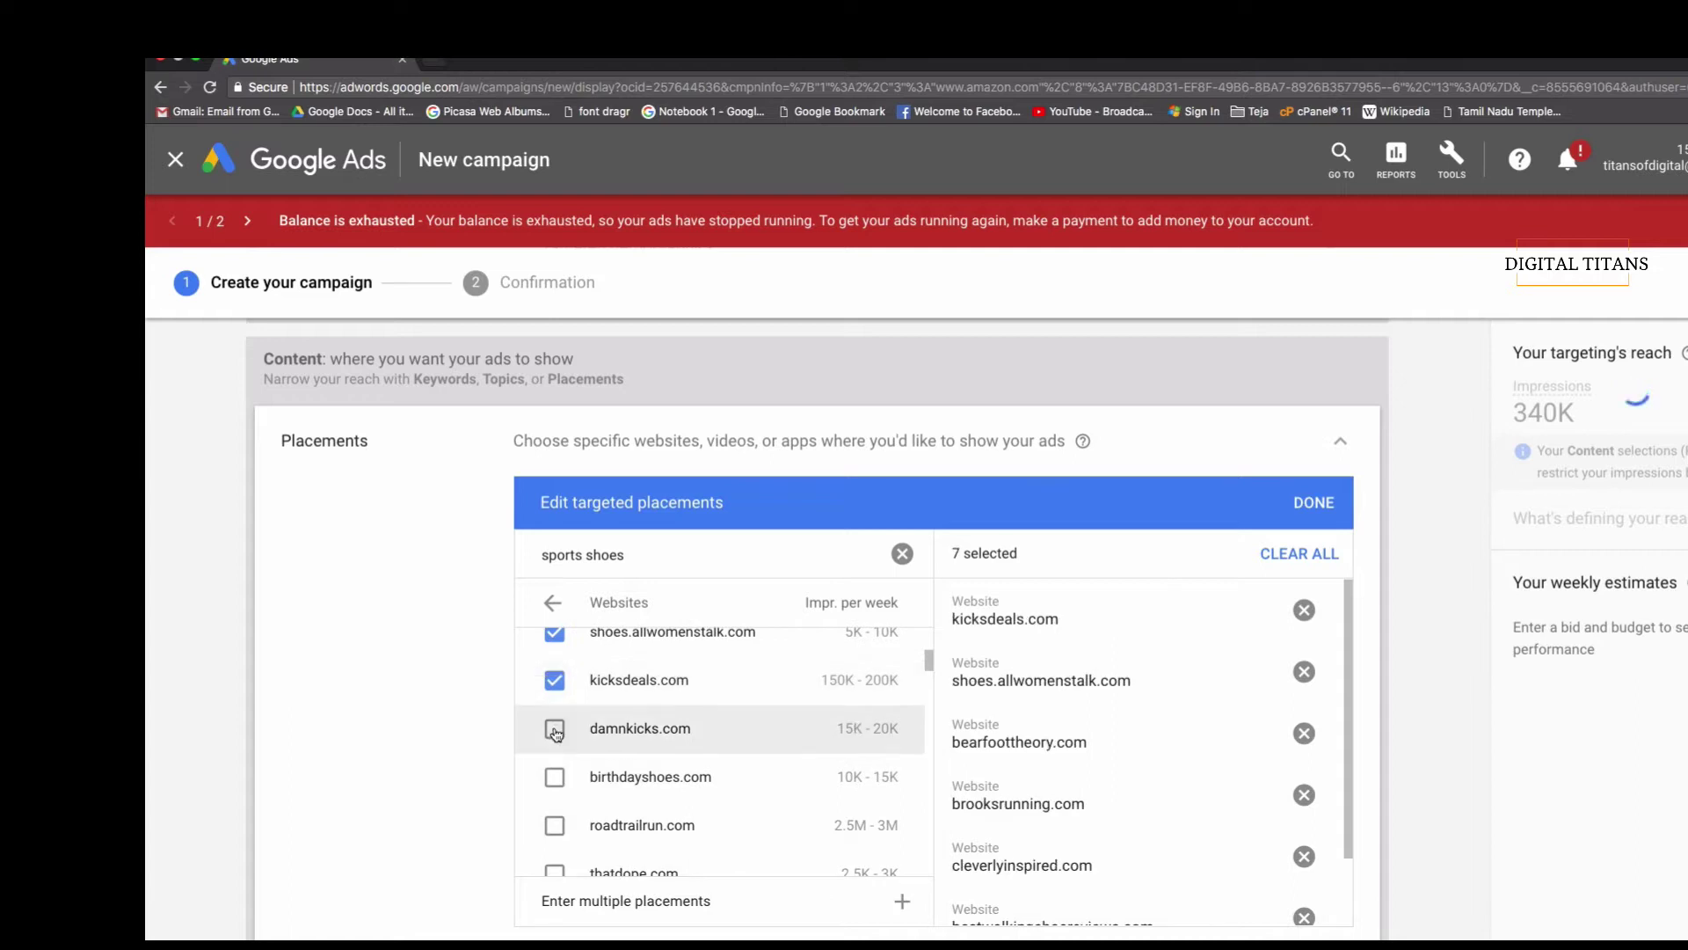
pyautogui.click(554, 728)
pyautogui.scroll(-1, 556, 735)
pyautogui.click(555, 743)
pyautogui.scroll(-3, 556, 734)
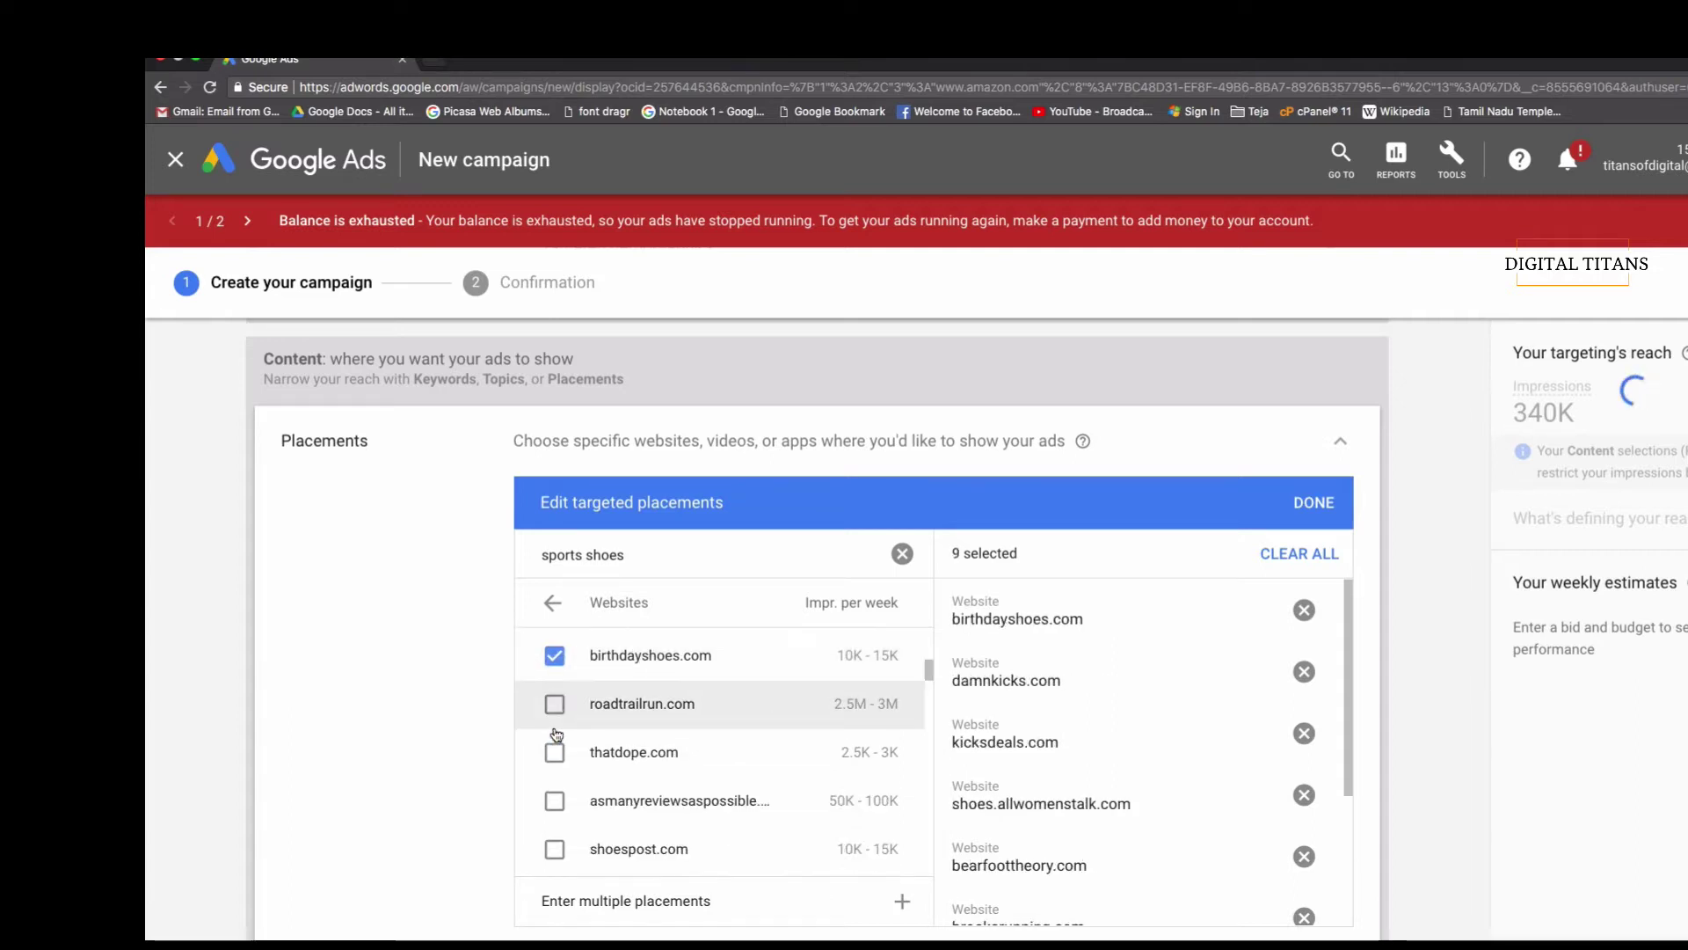
# - Select the text of the suggested website list from the runblogger.com post pages entry onward for copying
pyautogui.scroll(-5, 556, 734)
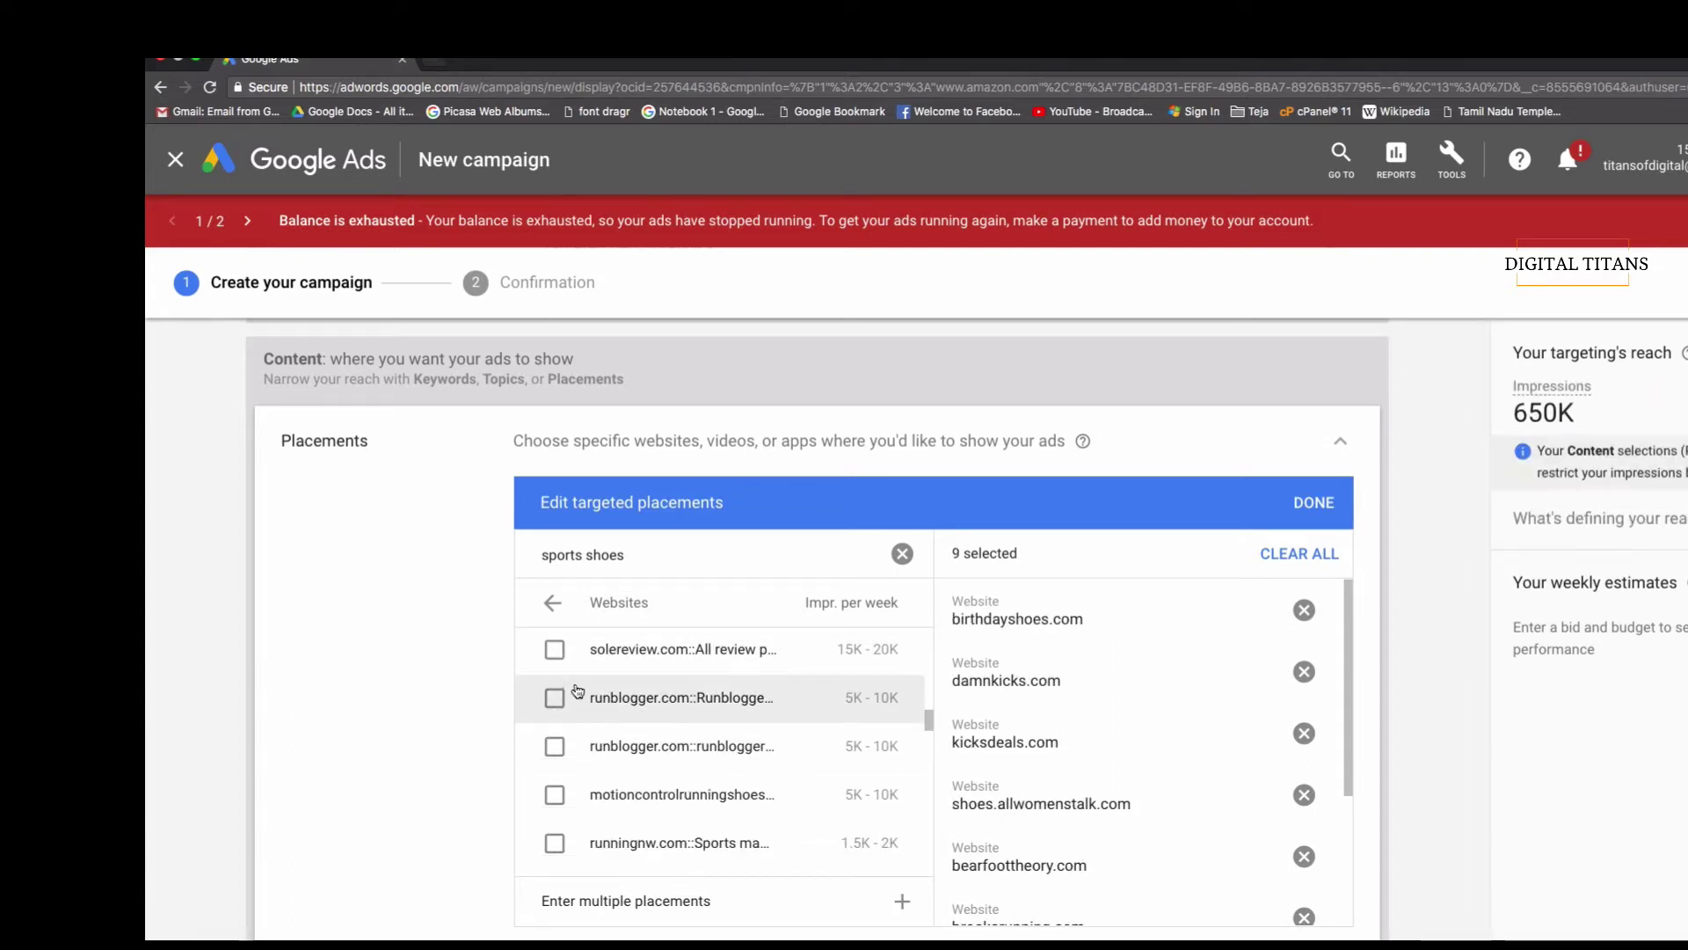
pyautogui.moveTo(576, 684); pyautogui.dragTo(709, 831)
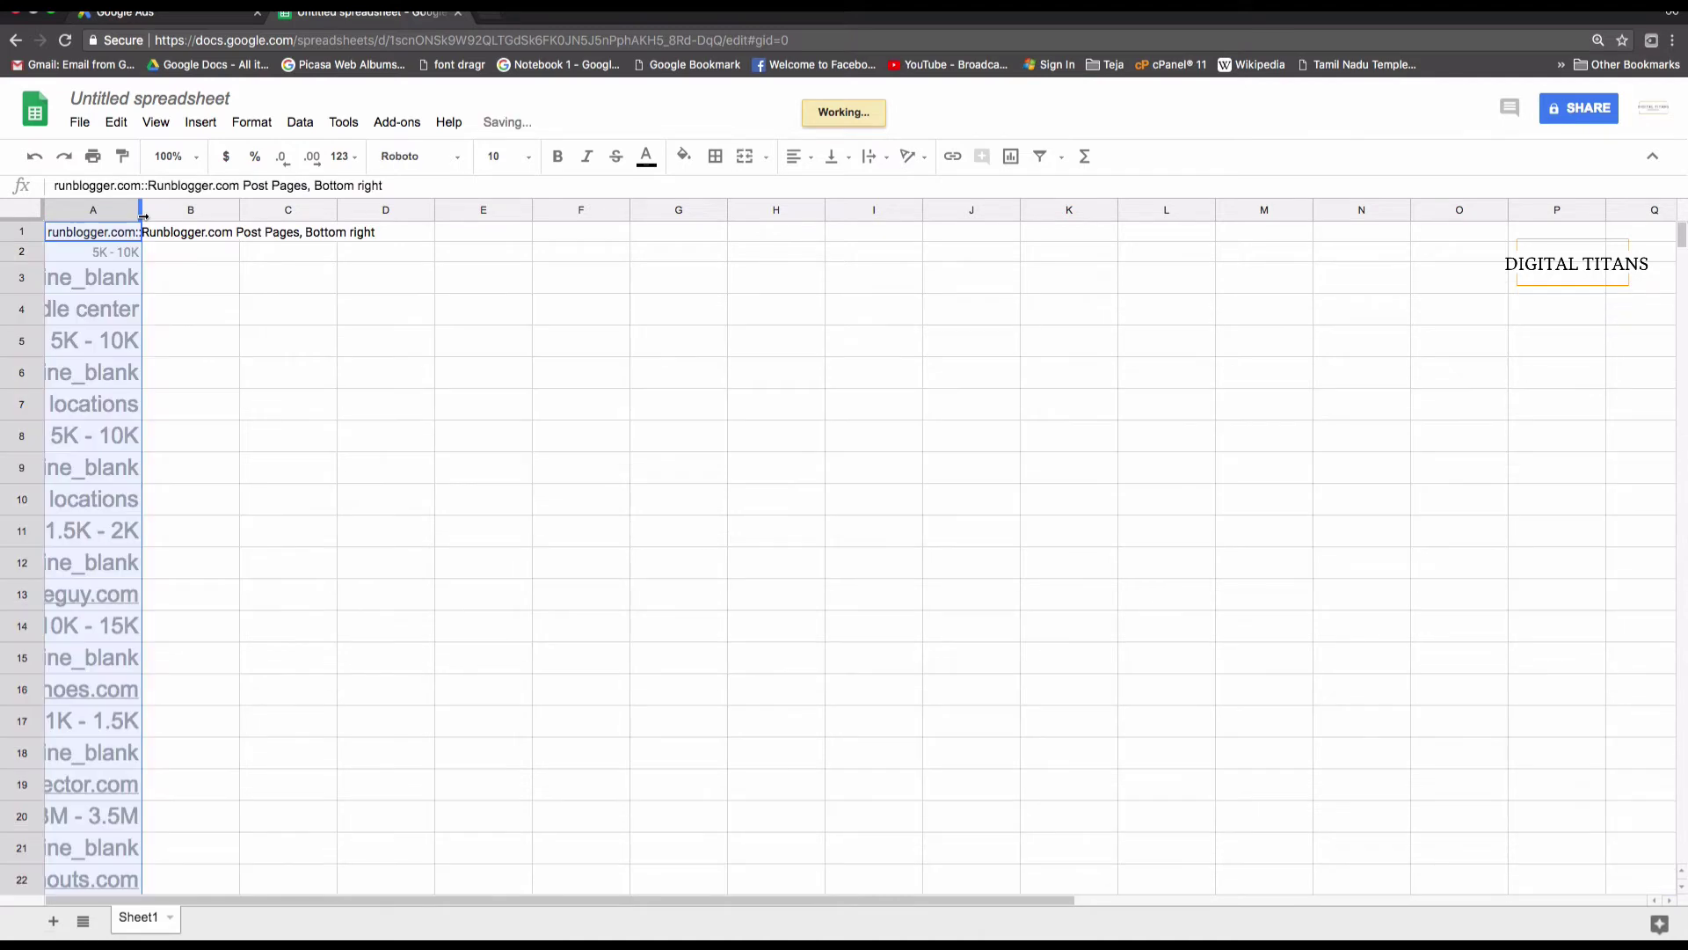
# - In the Google Sheets spreadsheet, widen column A until the pasted placement entries fit, and look over the first rows
pyautogui.moveTo(142, 216); pyautogui.dragTo(506, 202)
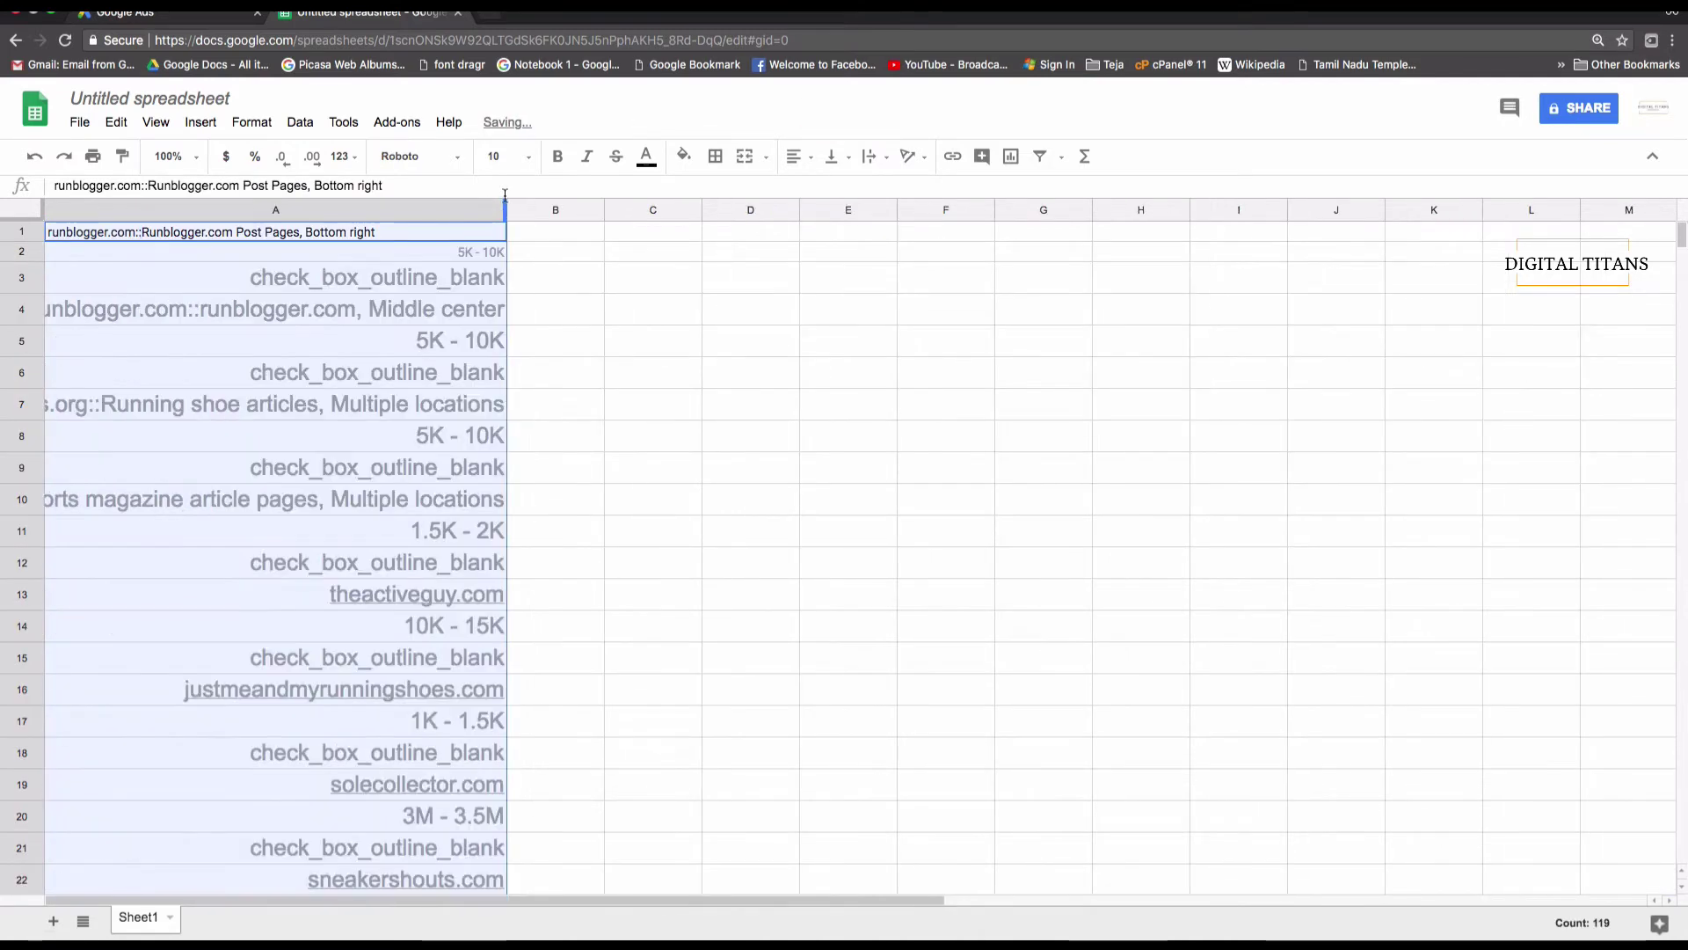
pyautogui.click(505, 195)
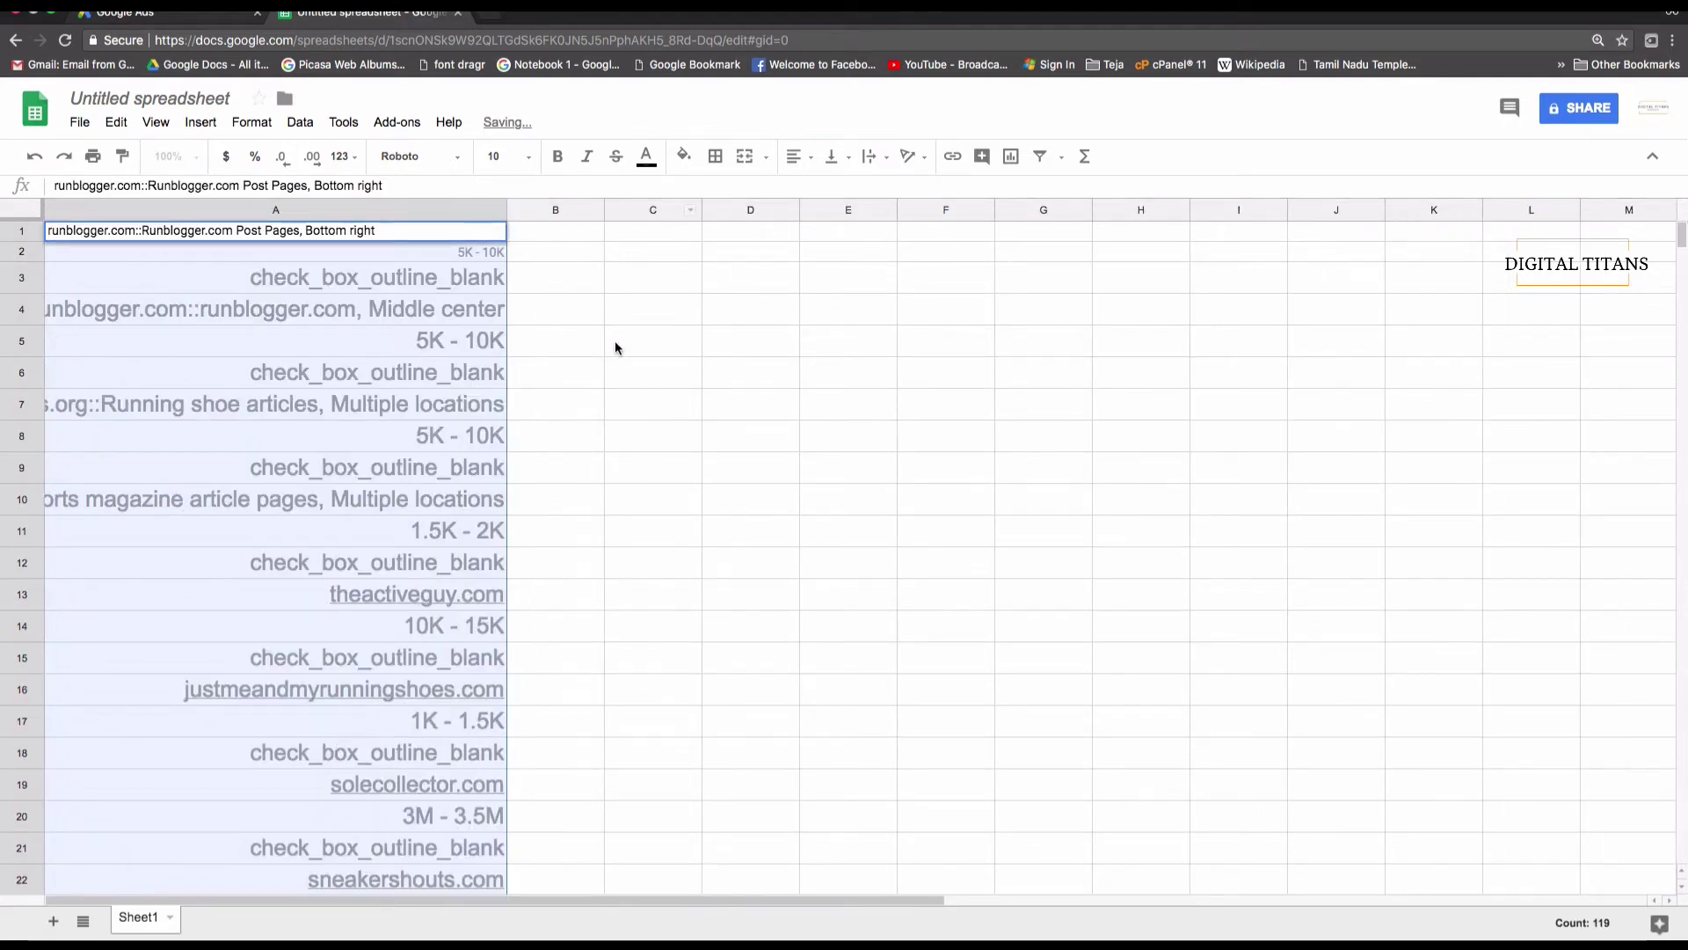
pyautogui.click(418, 309)
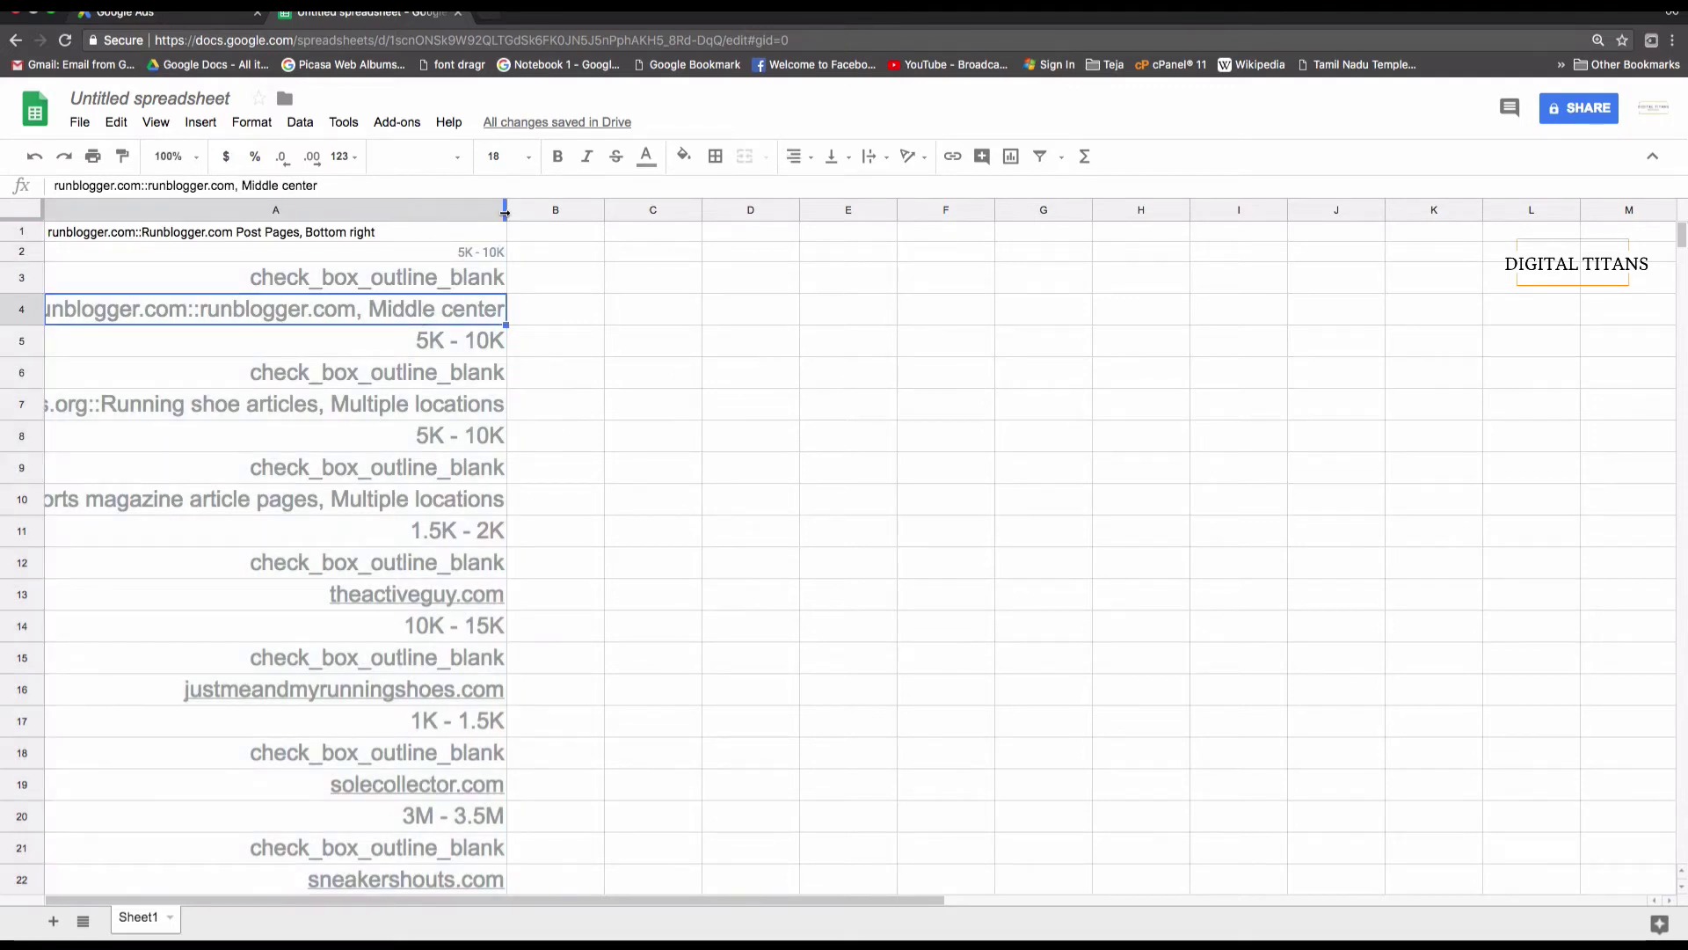
pyautogui.moveTo(504, 212); pyautogui.dragTo(1014, 212)
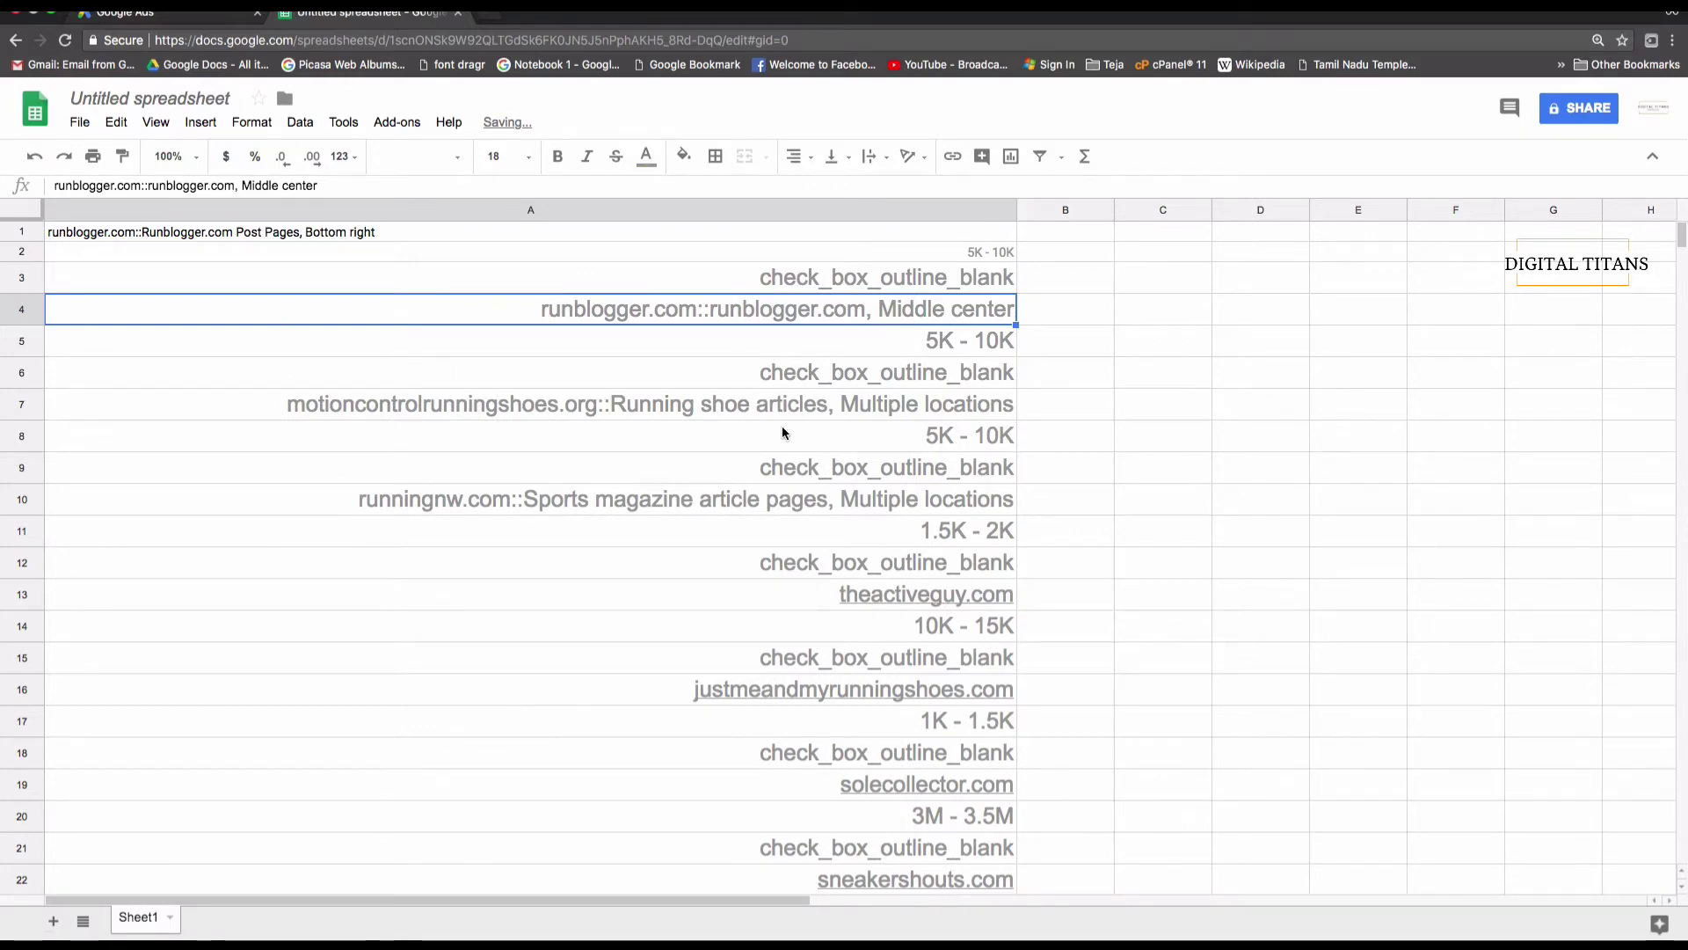
pyautogui.scroll(-1, 783, 430)
pyautogui.scroll(-2, 783, 427)
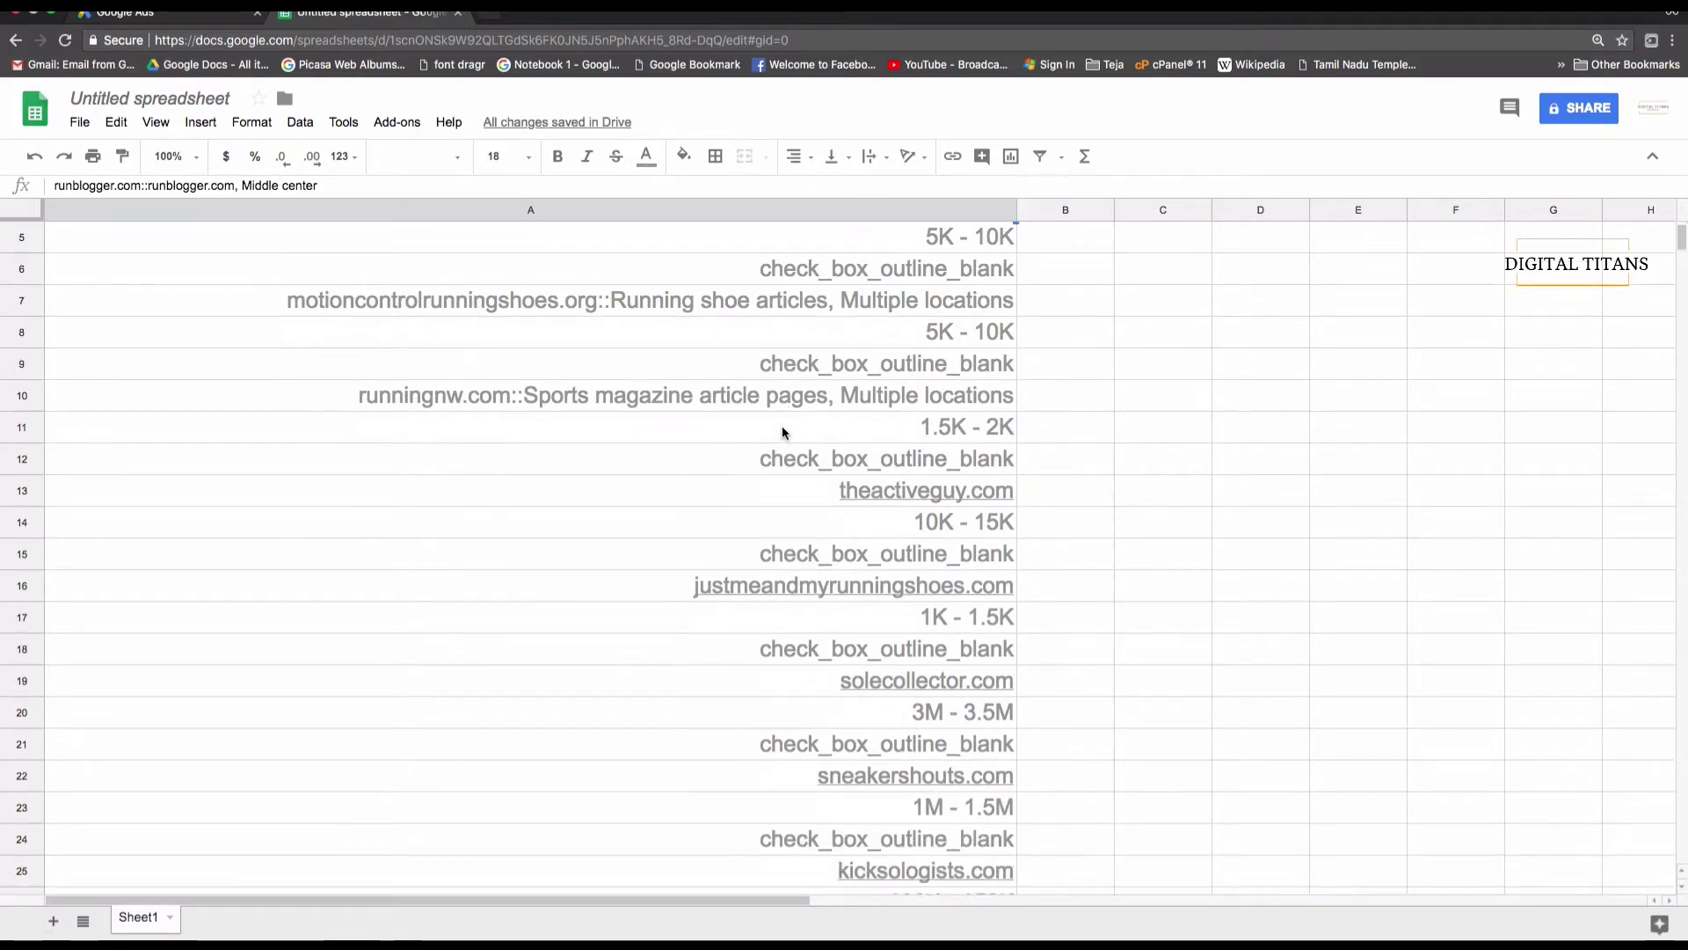
pyautogui.scroll(3, 782, 428)
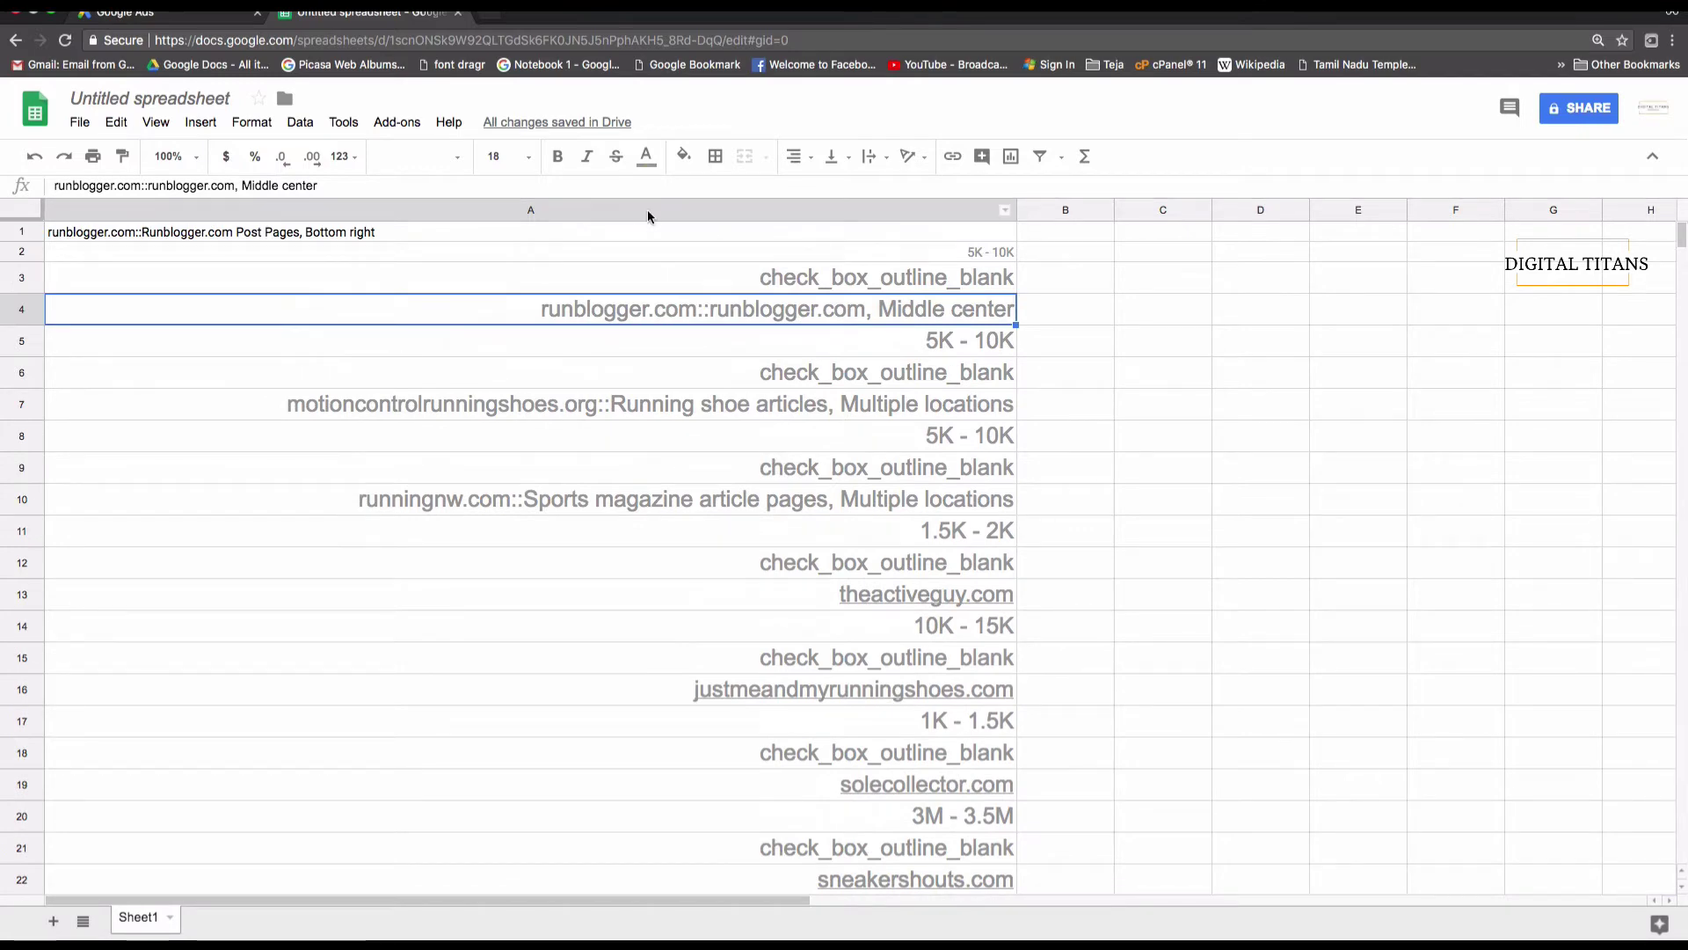
# - Undo the column A widening and the paste of the placement list
pyautogui.press('super+z')
pyautogui.press('super+z')
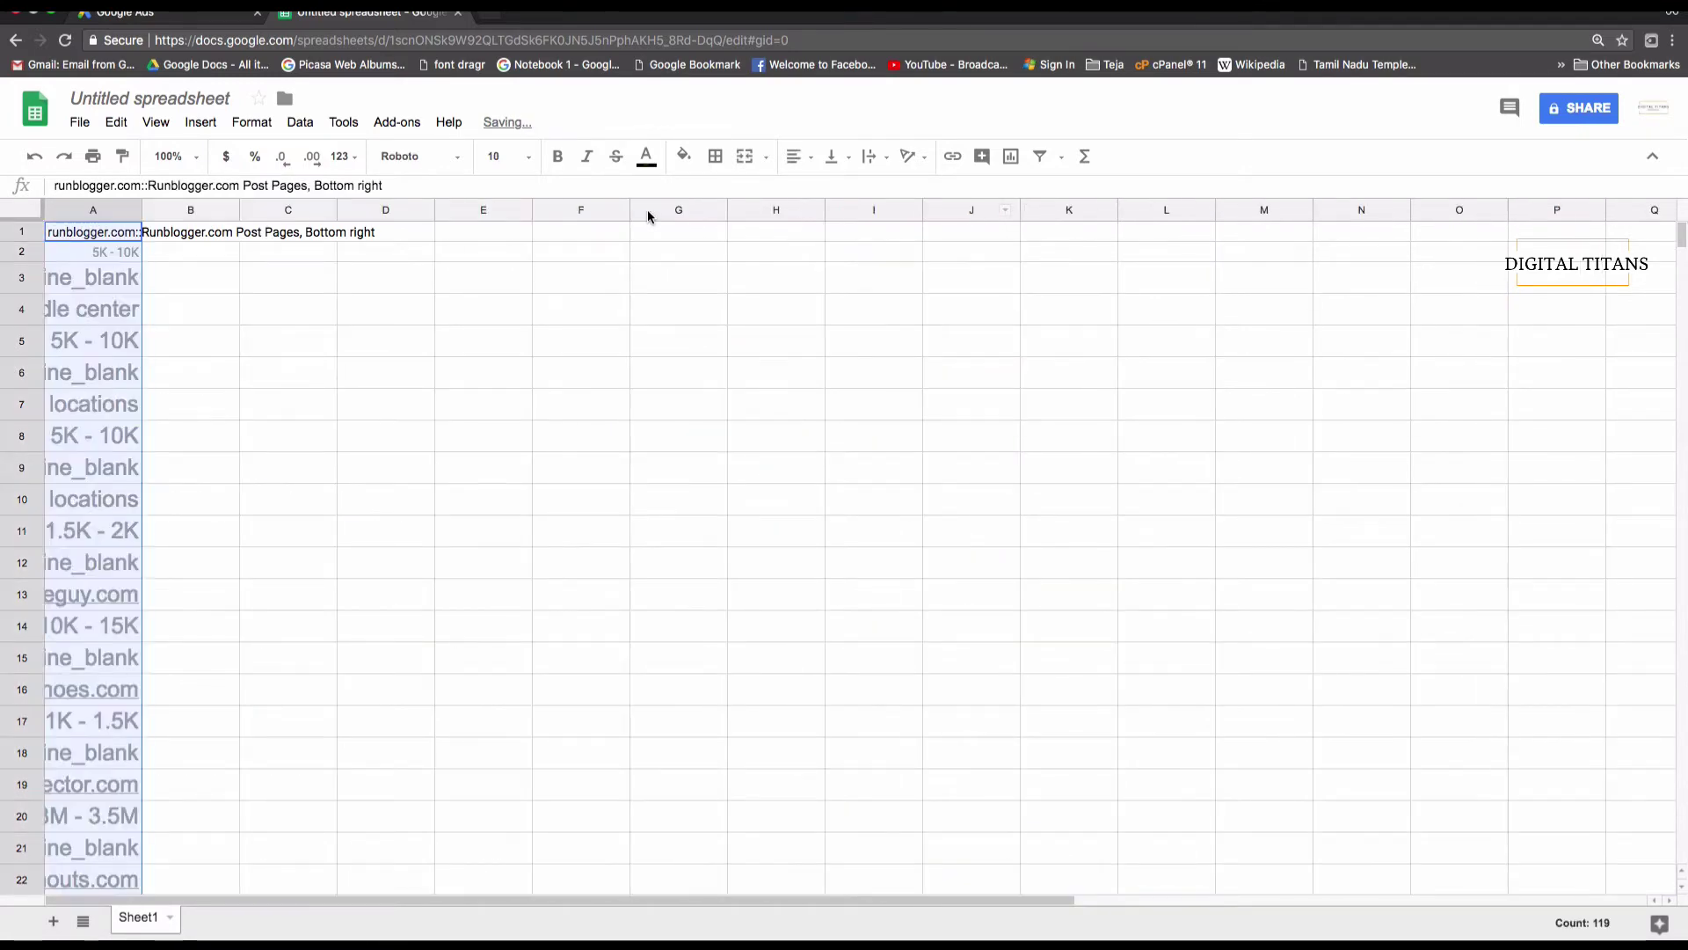
pyautogui.press('super+z')
# - Paste the copied placement list into cell A1 and widen column A until the long entries fit
pyautogui.rightClick(116, 237)
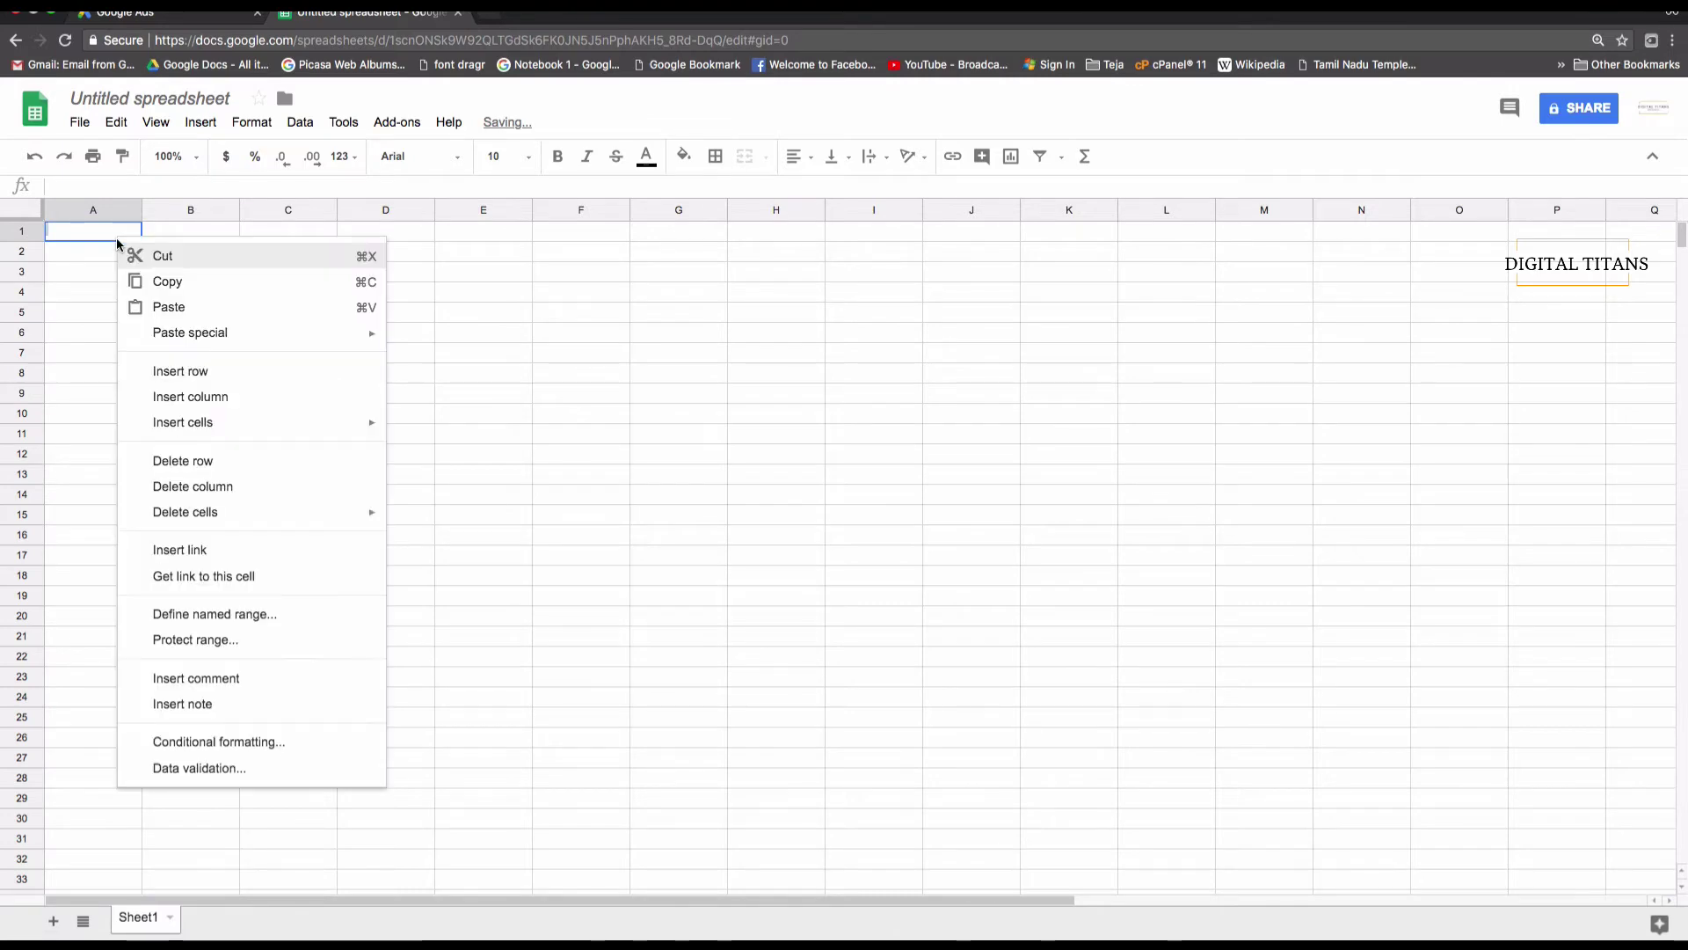
pyautogui.click(167, 305)
pyautogui.moveTo(142, 210); pyautogui.dragTo(1110, 149)
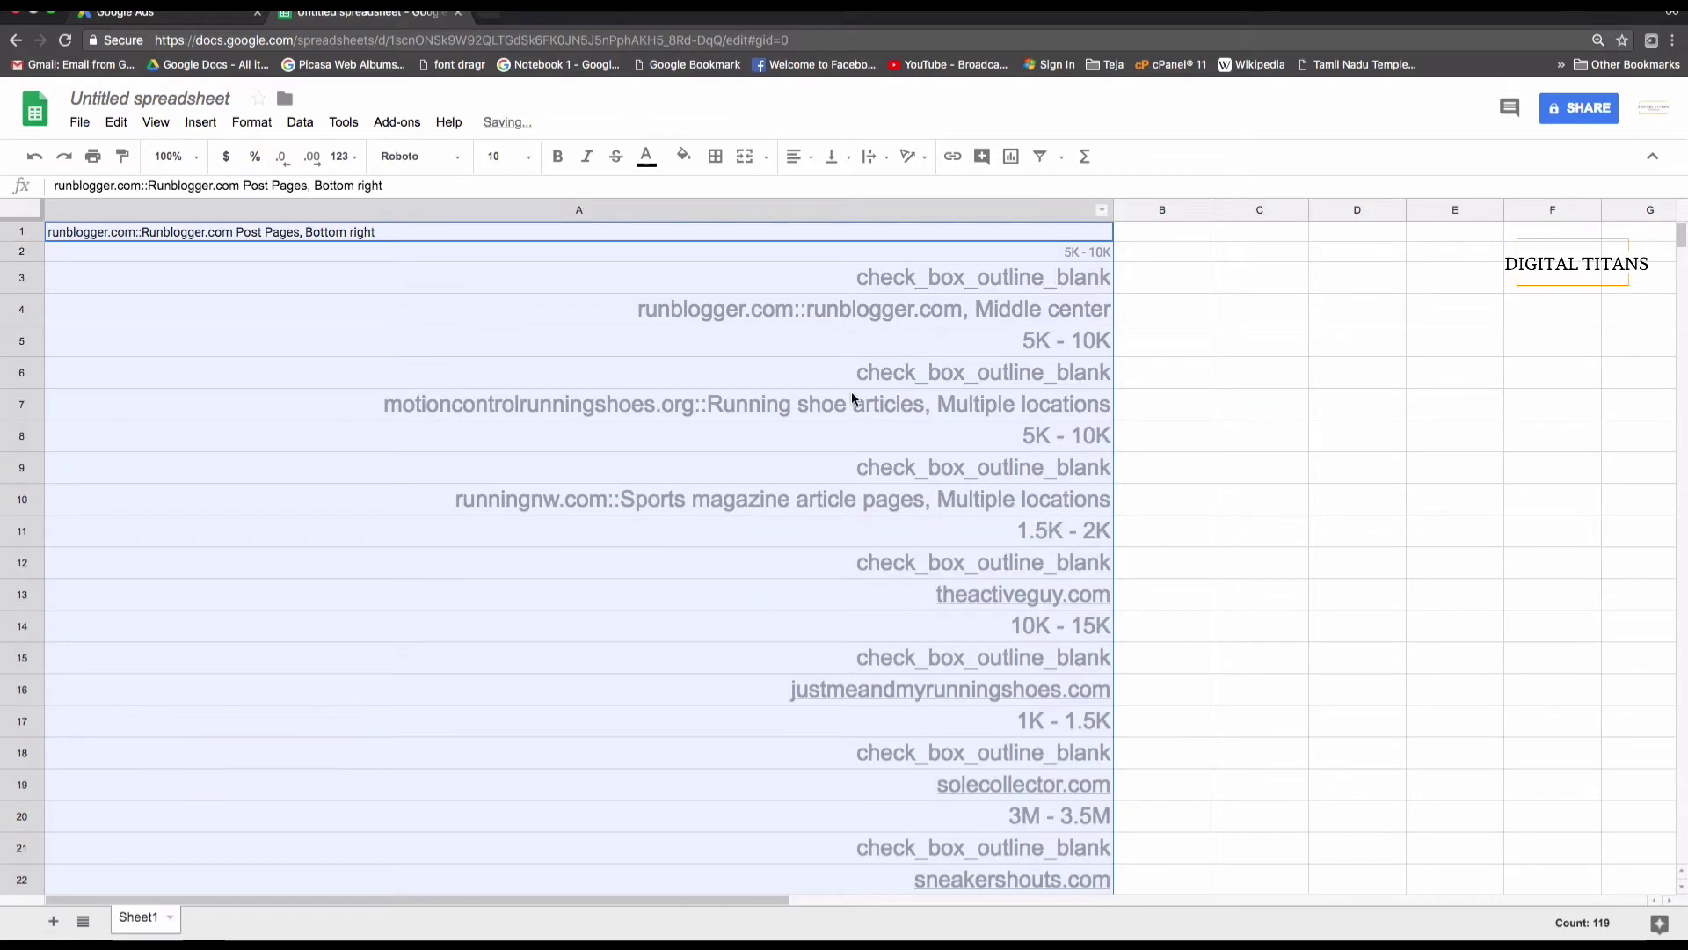
# - Examine the pasted list of websites, impression ranges and checkbox labels down past row 110 and return towards the start
pyautogui.scroll(-2, 851, 392)
pyautogui.scroll(-5, 851, 392)
pyautogui.scroll(-13, 851, 392)
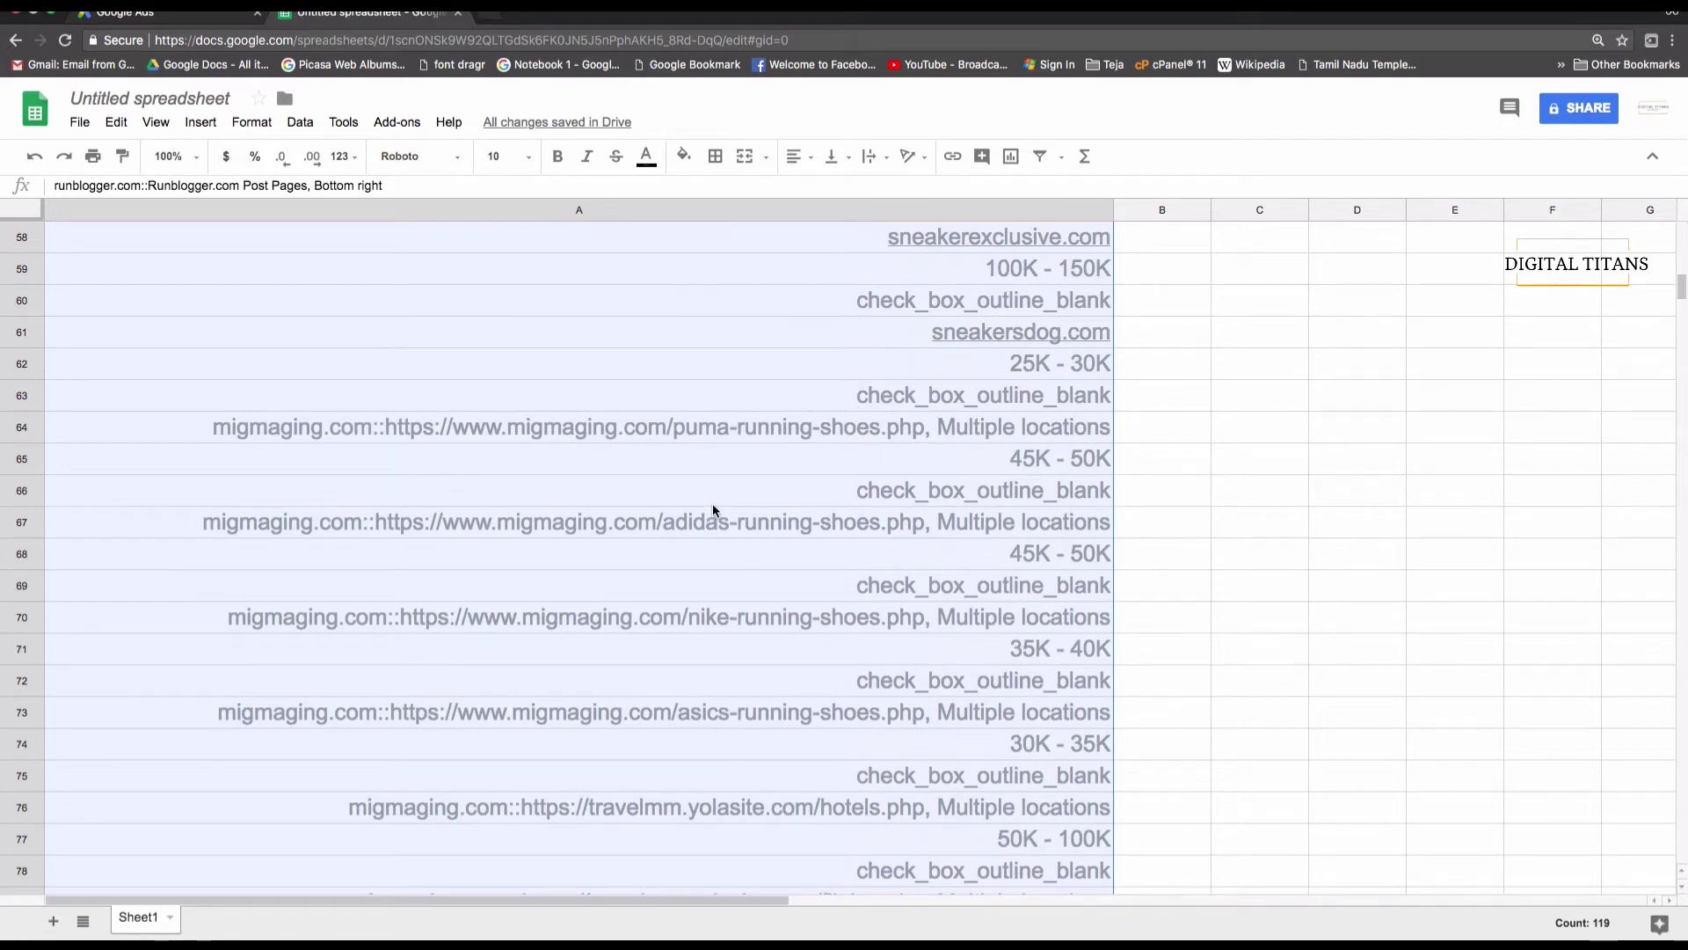
pyautogui.scroll(-2, 713, 509)
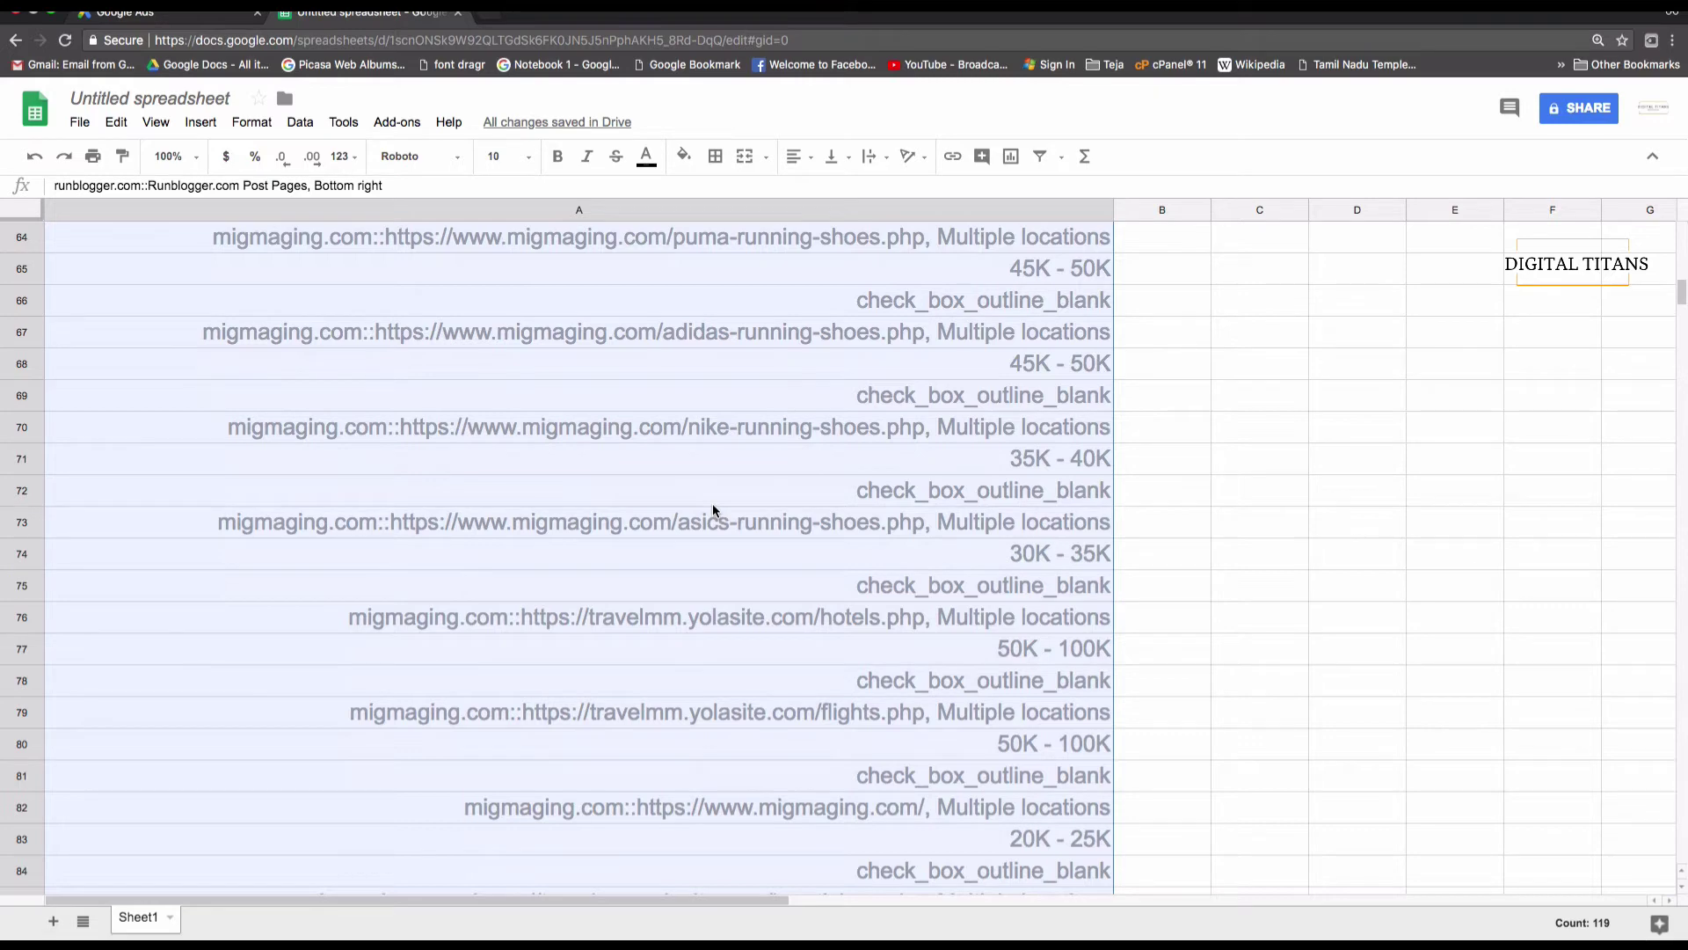
pyautogui.scroll(-3, 713, 508)
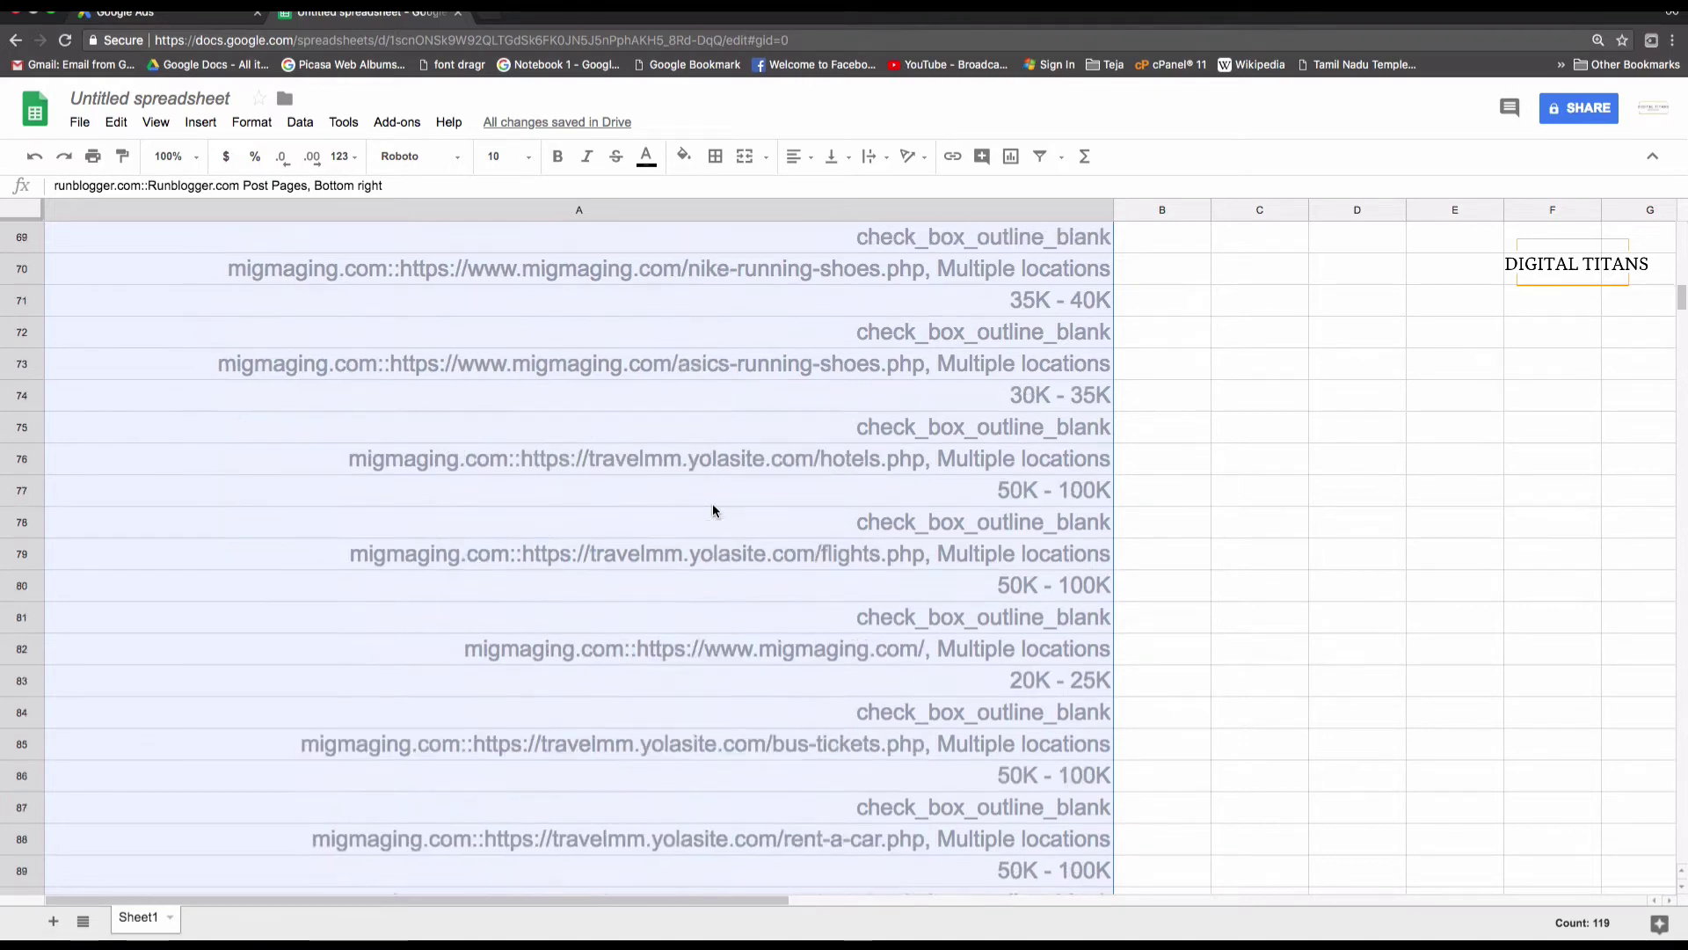
pyautogui.scroll(-3, 713, 509)
pyautogui.scroll(-5, 712, 508)
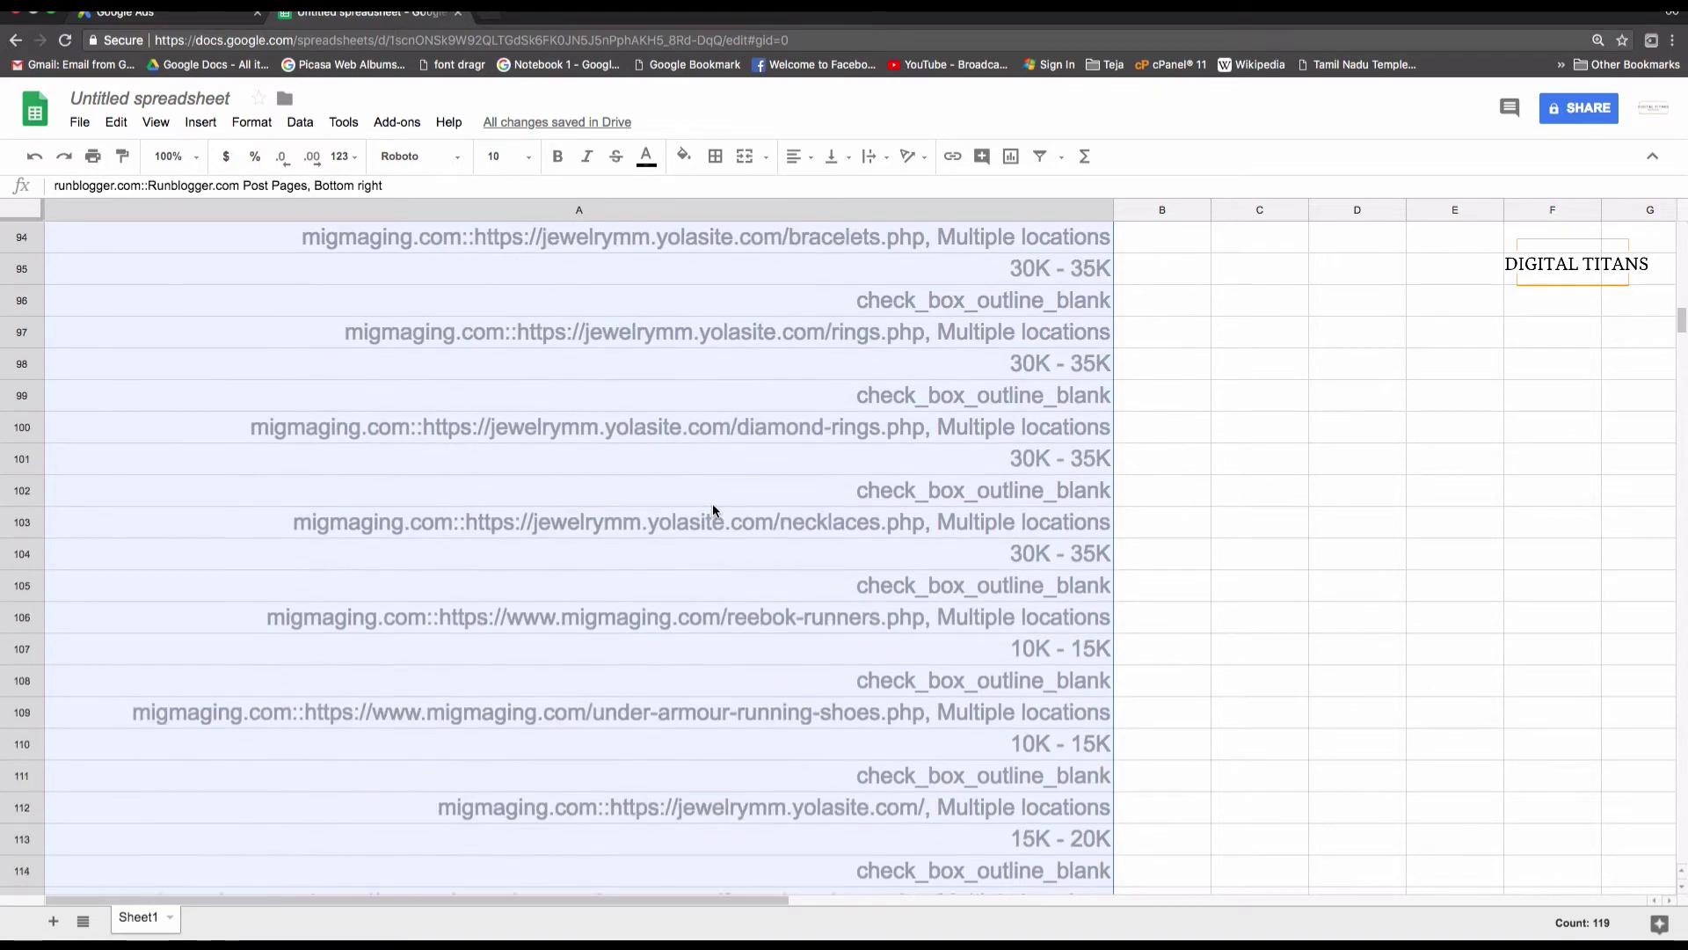
pyautogui.scroll(10, 712, 508)
pyautogui.scroll(15, 712, 508)
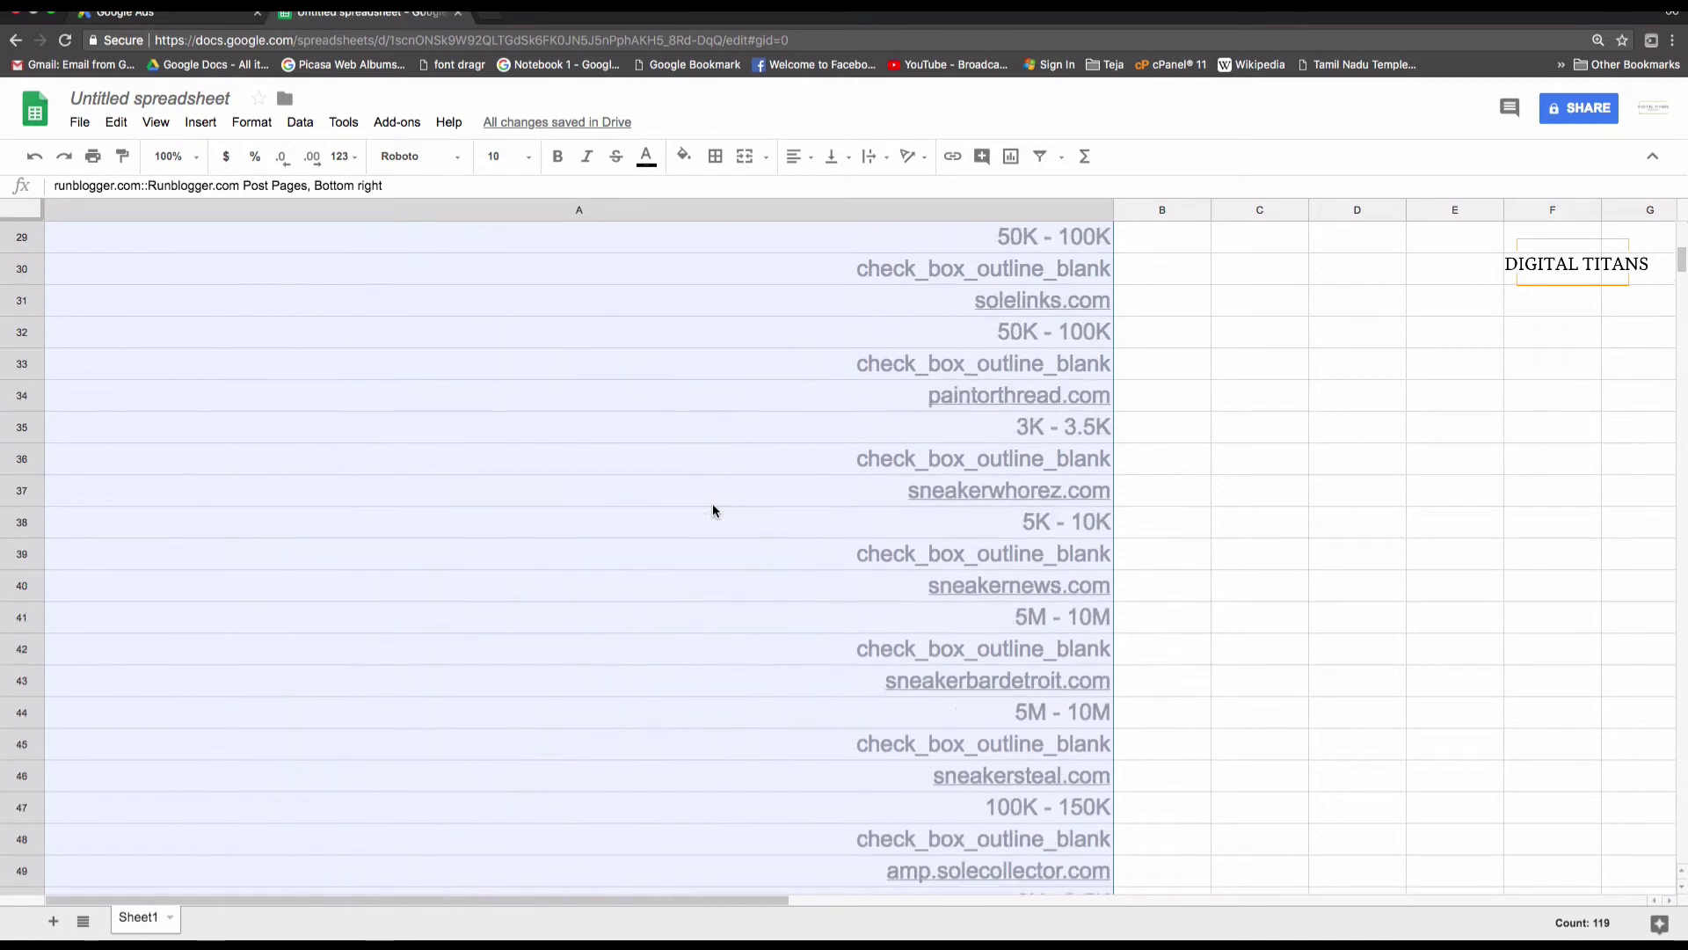
# - Sort the range A1 to A120 by column A in A → Z order, without a header row
pyautogui.click(297, 123)
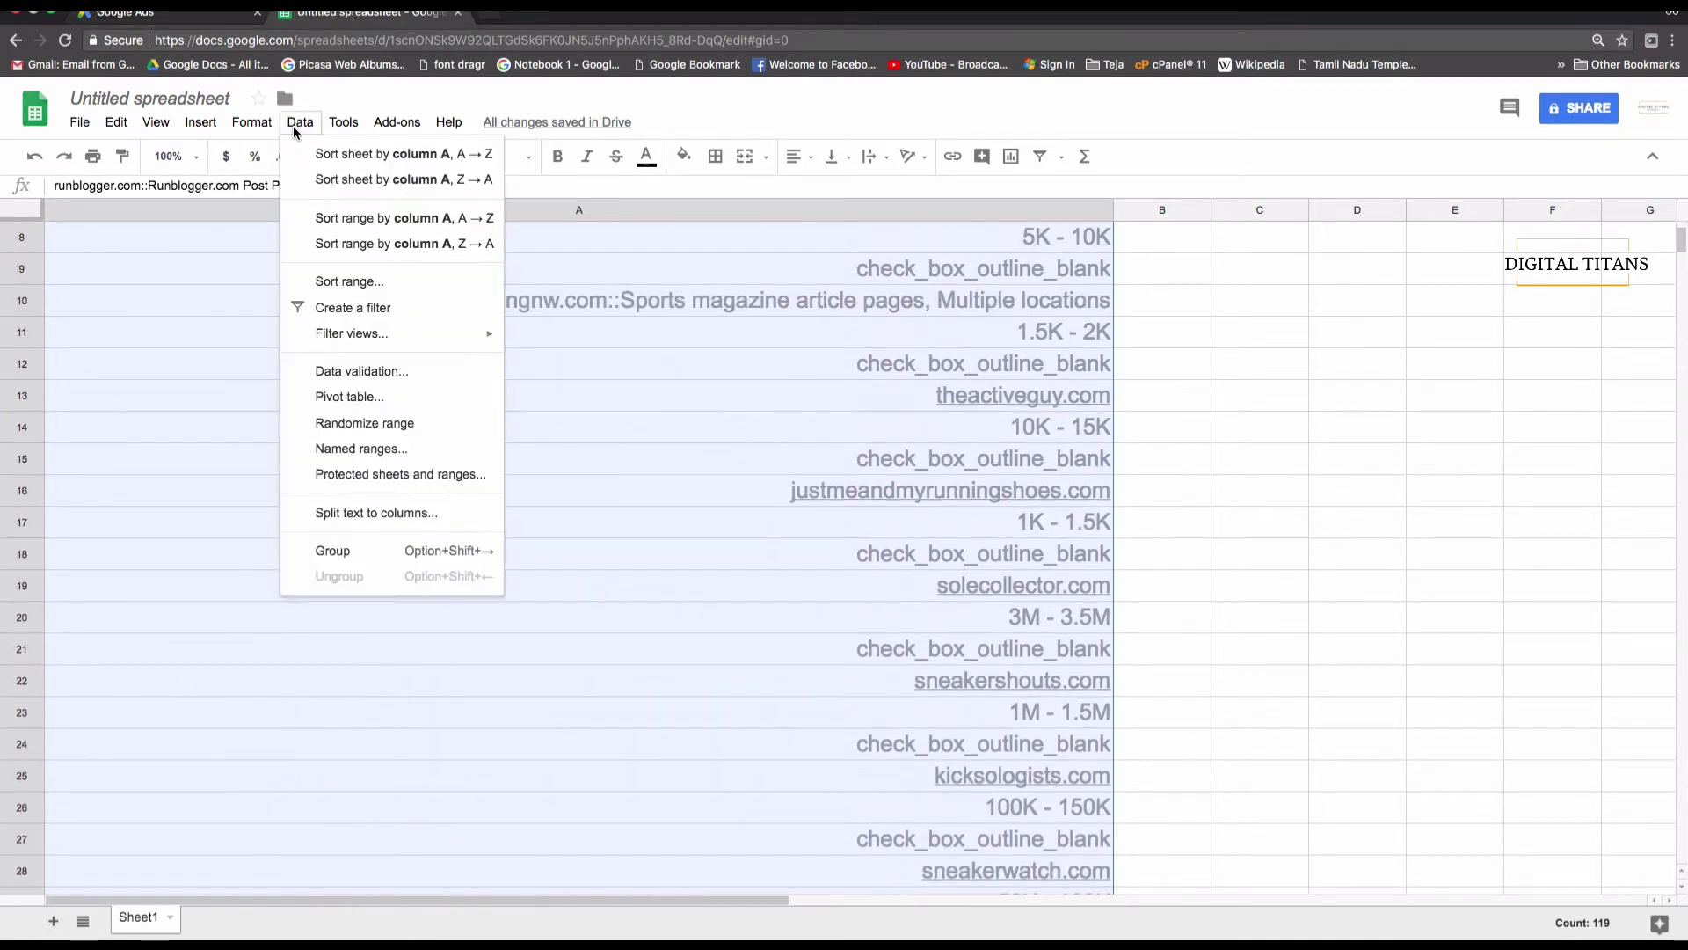
pyautogui.click(357, 286)
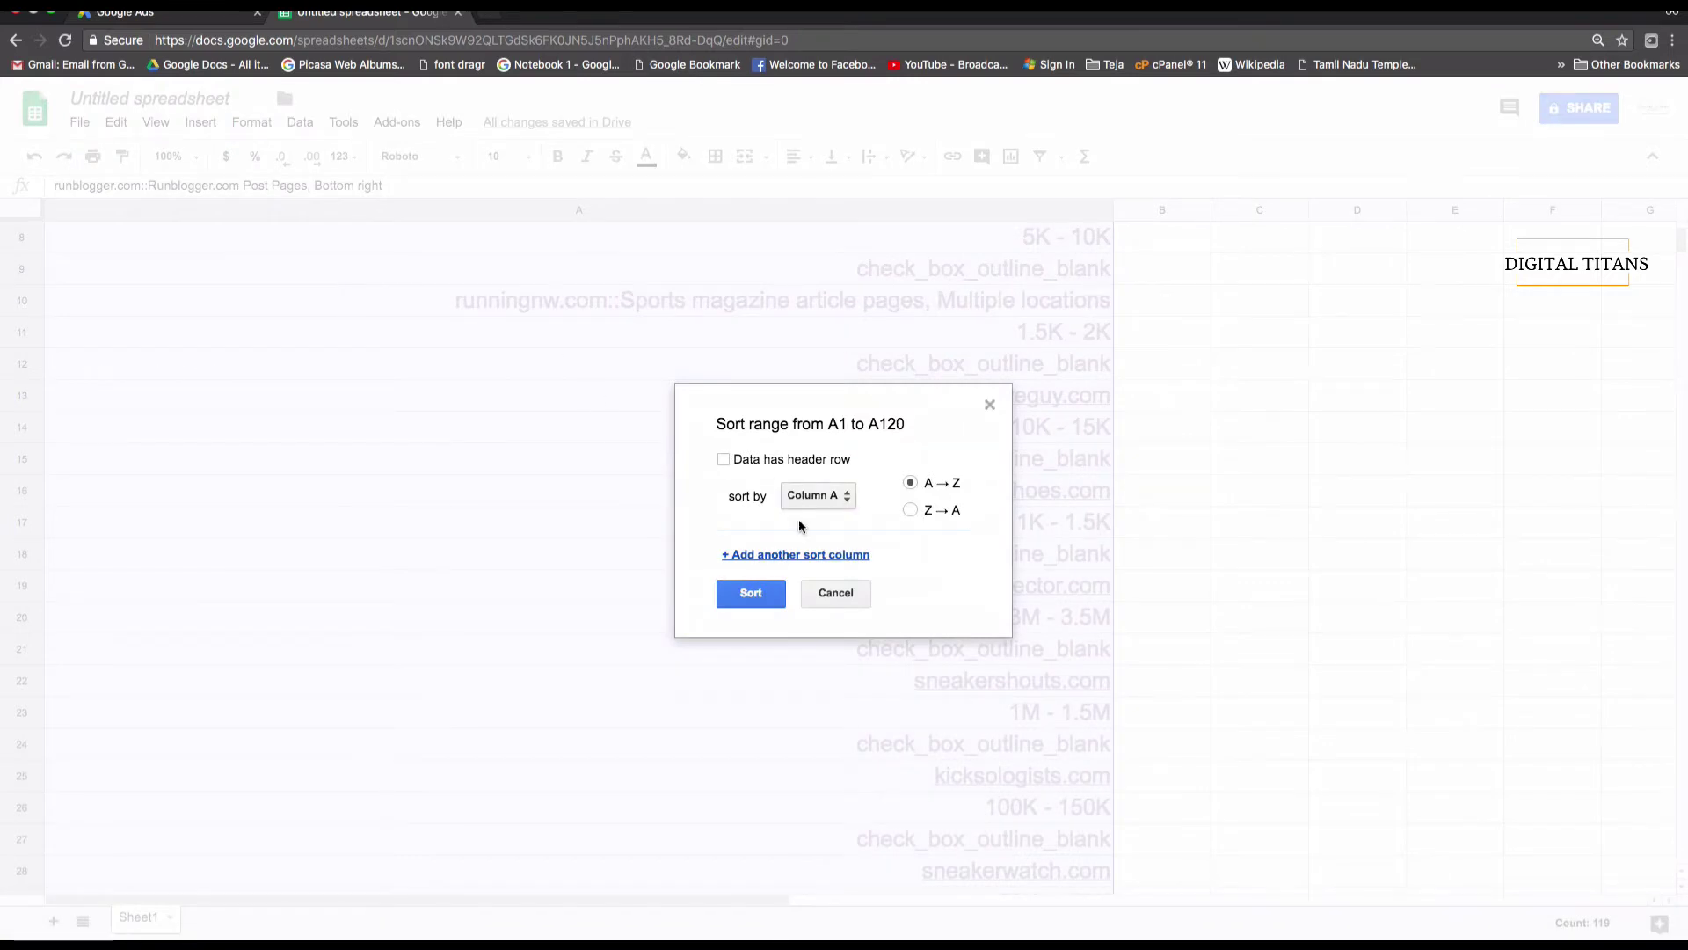
pyautogui.click(756, 593)
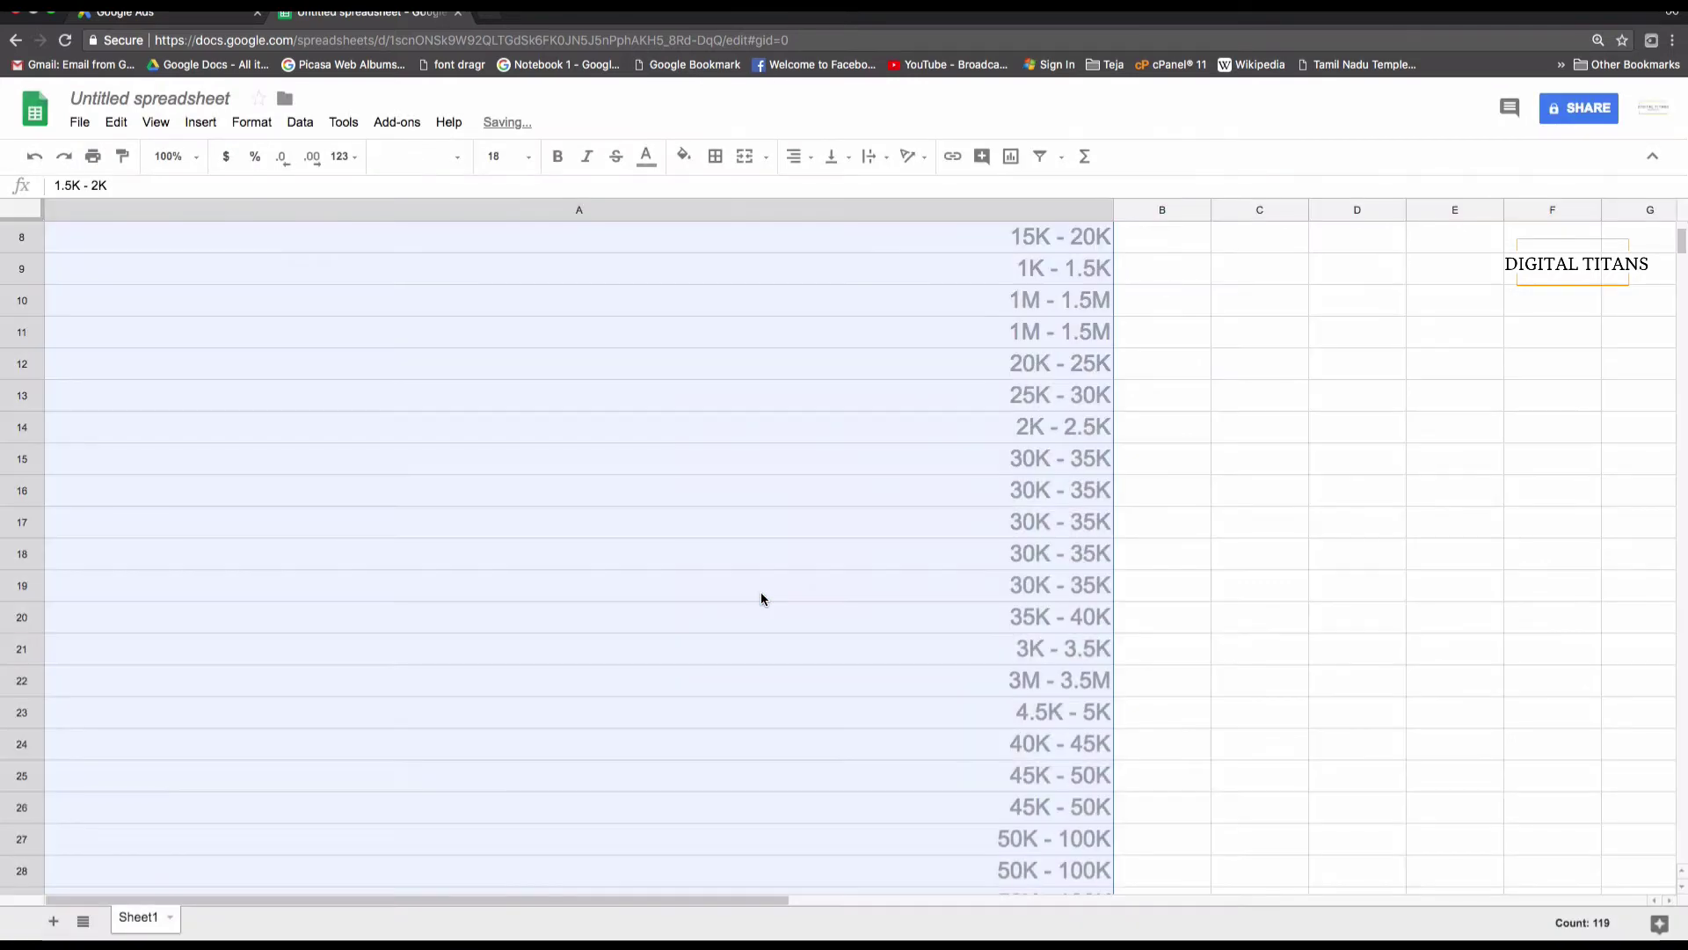
# - Examine the sorted column to find where the impression ranges and checkbox labels end and the website names begin
pyautogui.scroll(-10, 805, 488)
pyautogui.scroll(-6, 805, 488)
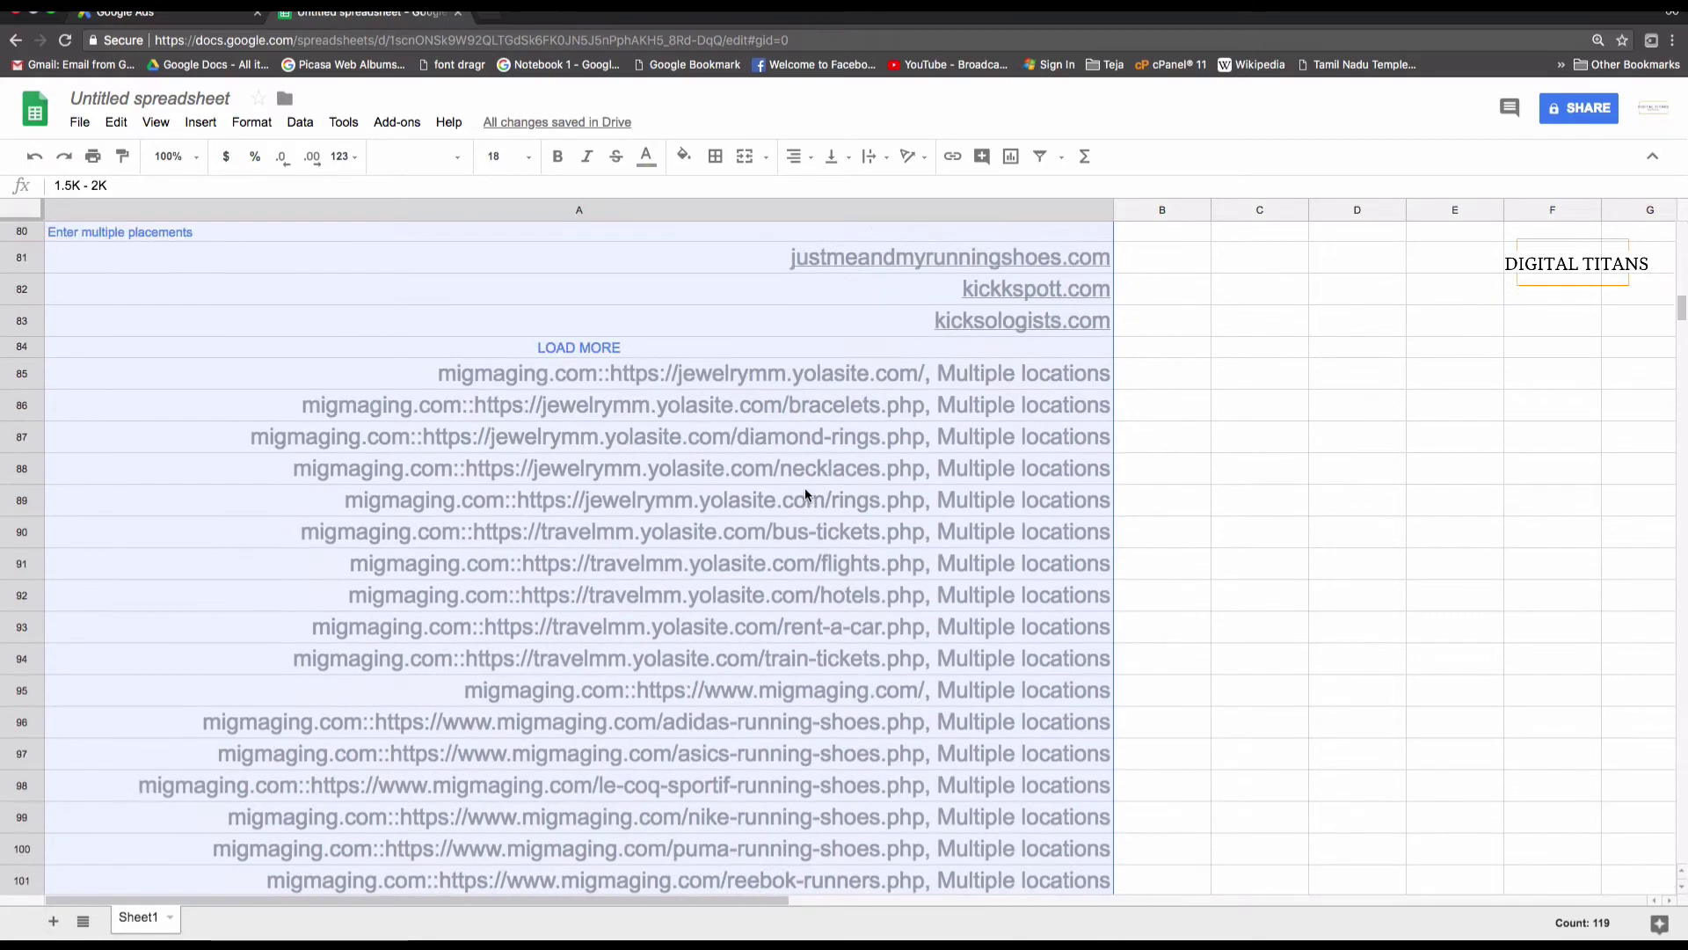
pyautogui.scroll(-5, 805, 491)
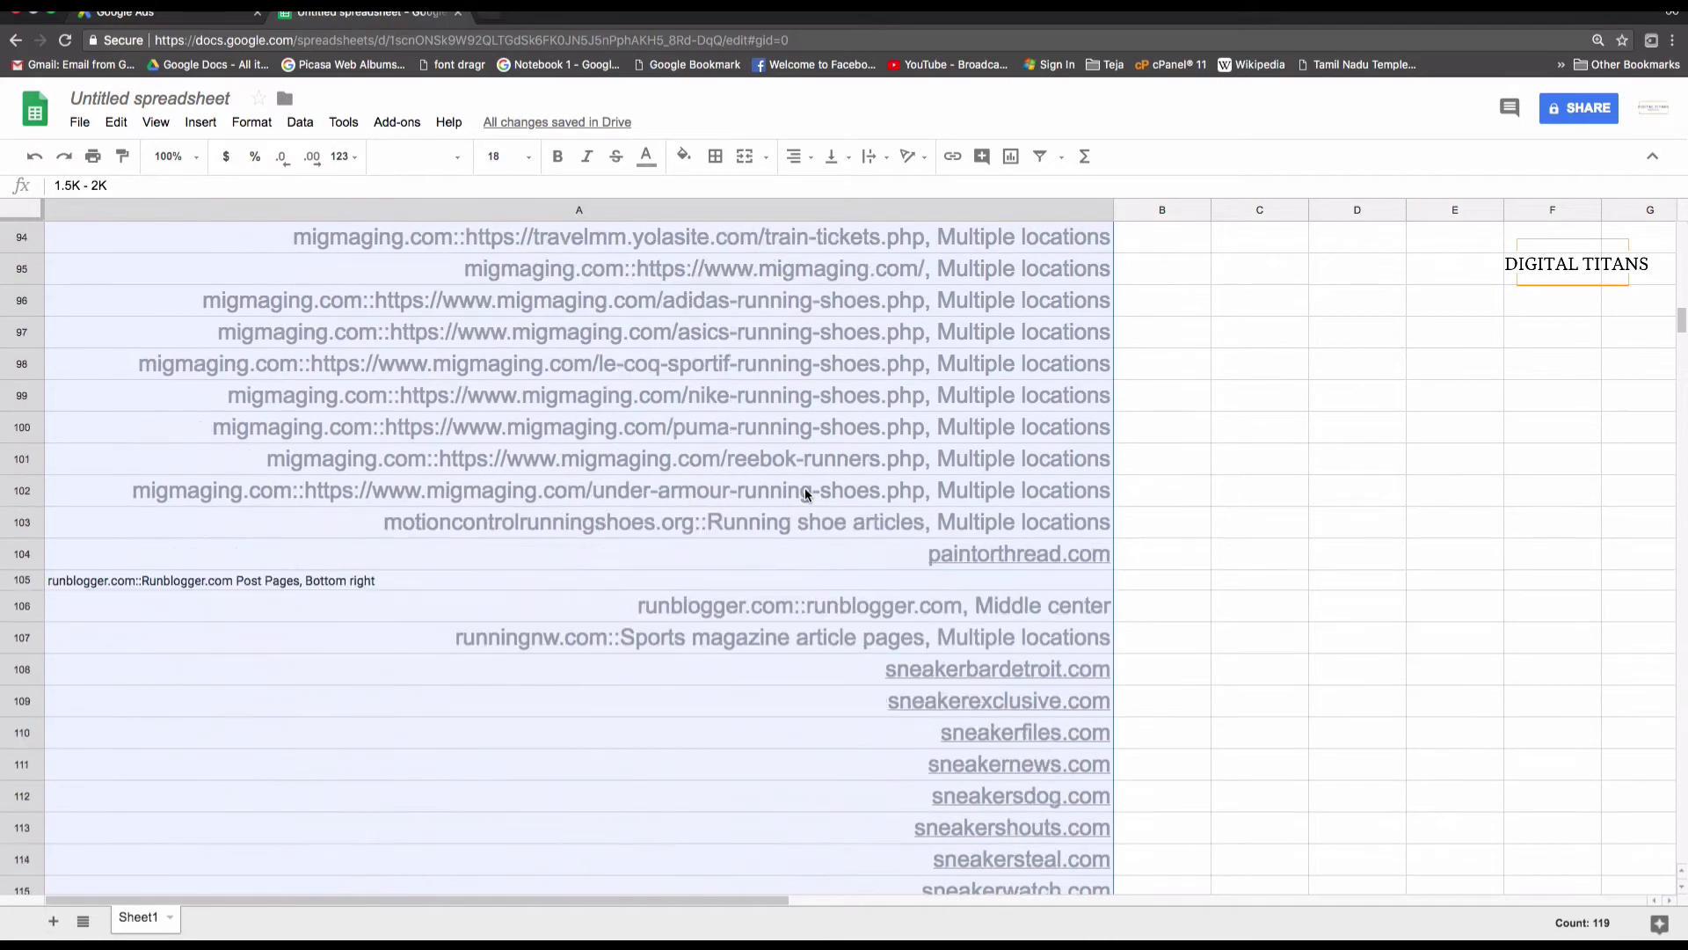
pyautogui.scroll(15, 804, 489)
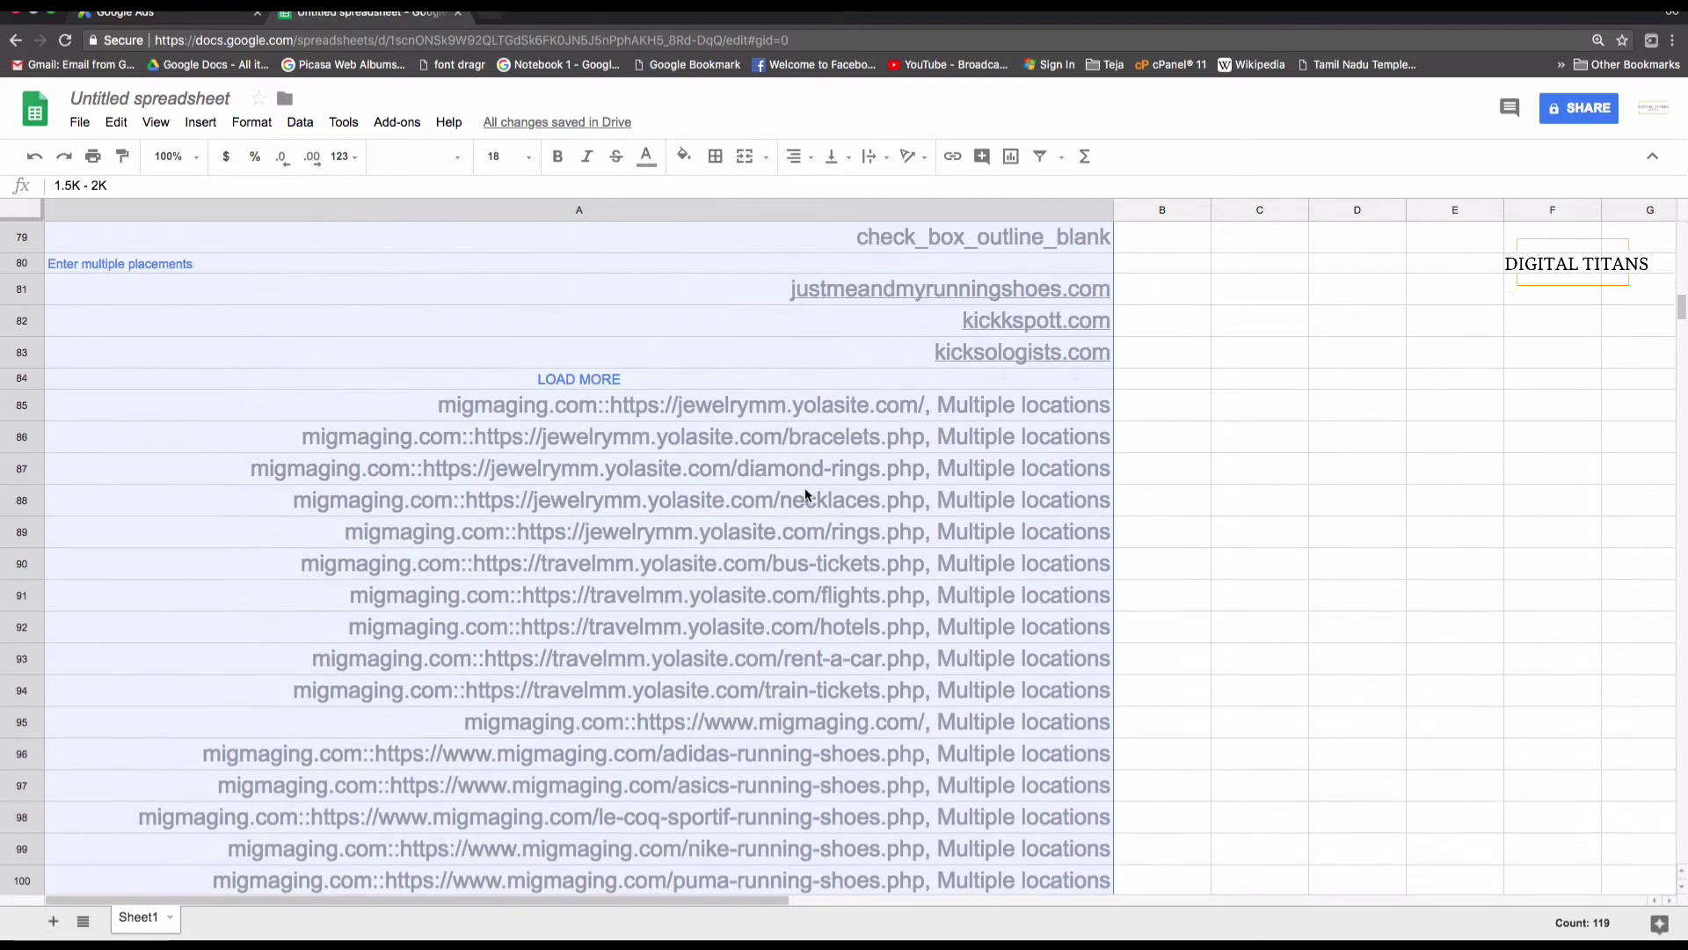
pyautogui.scroll(6, 805, 489)
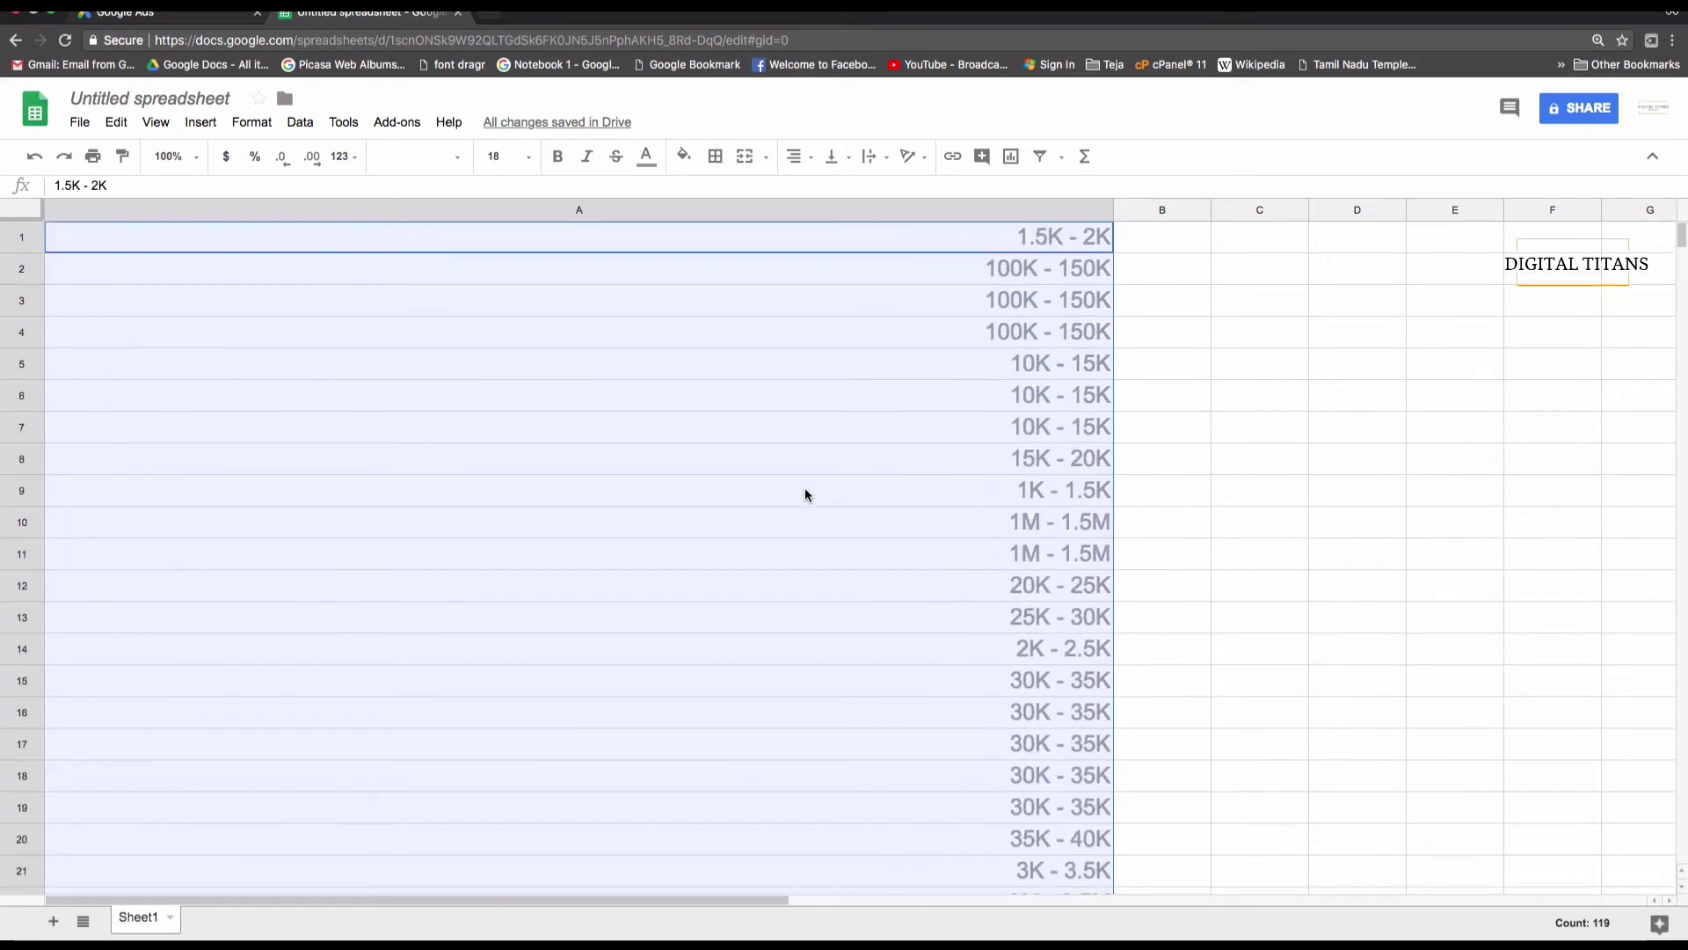
pyautogui.scroll(-20, 804, 494)
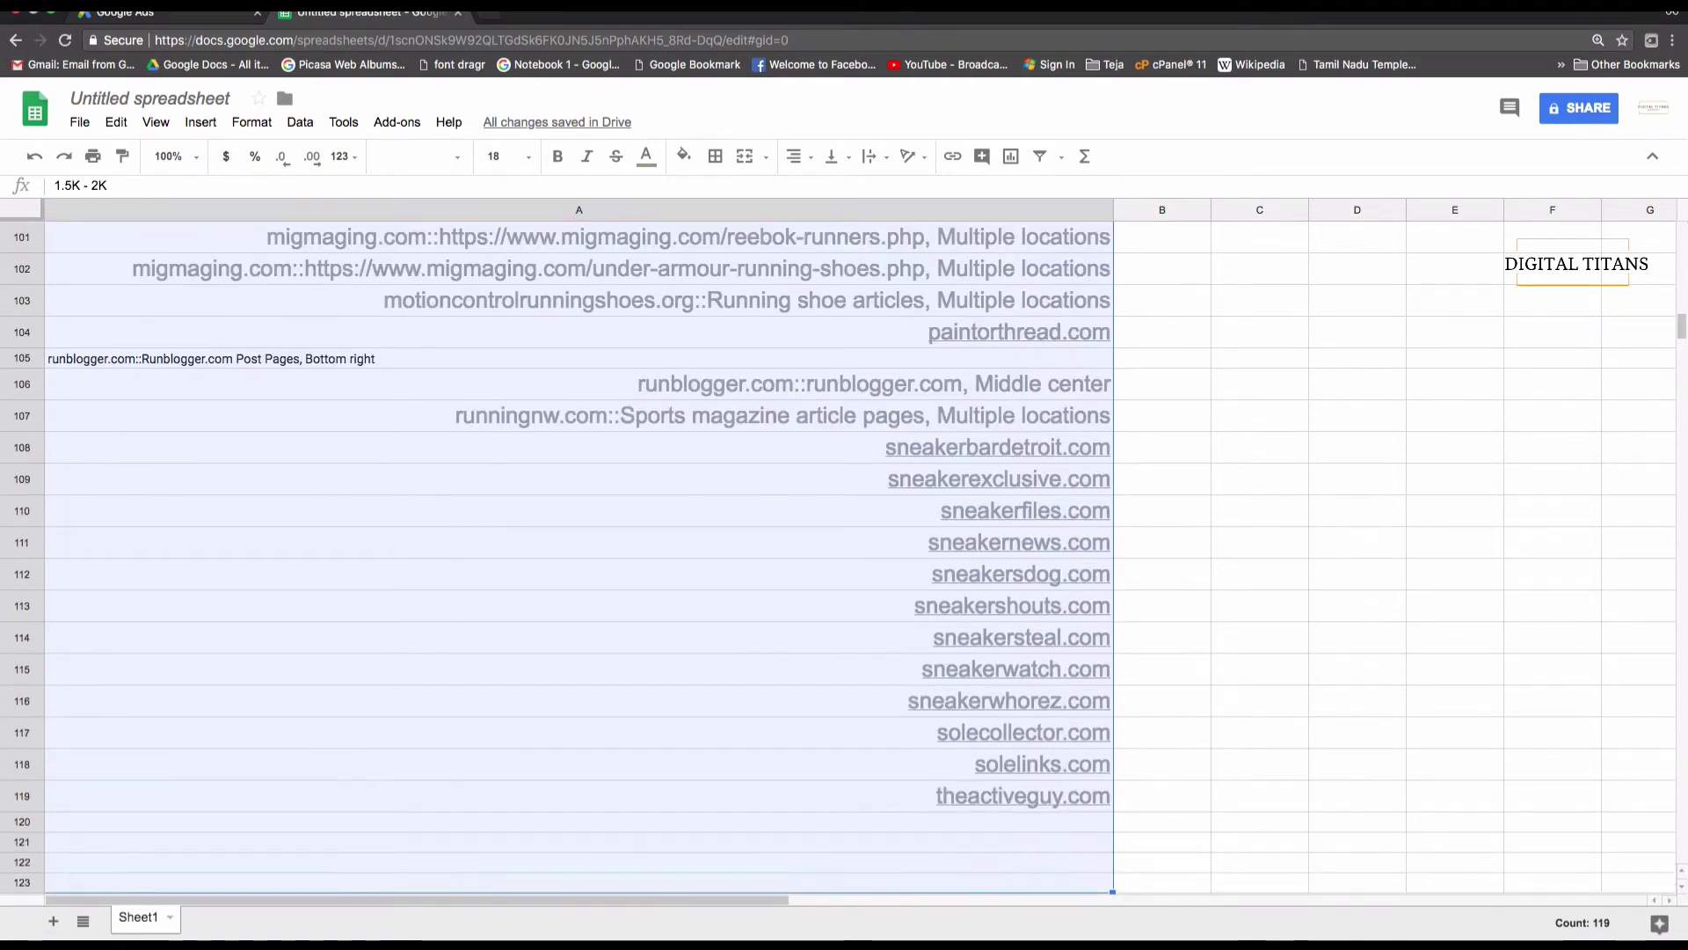
pyautogui.scroll(7, 938, 296)
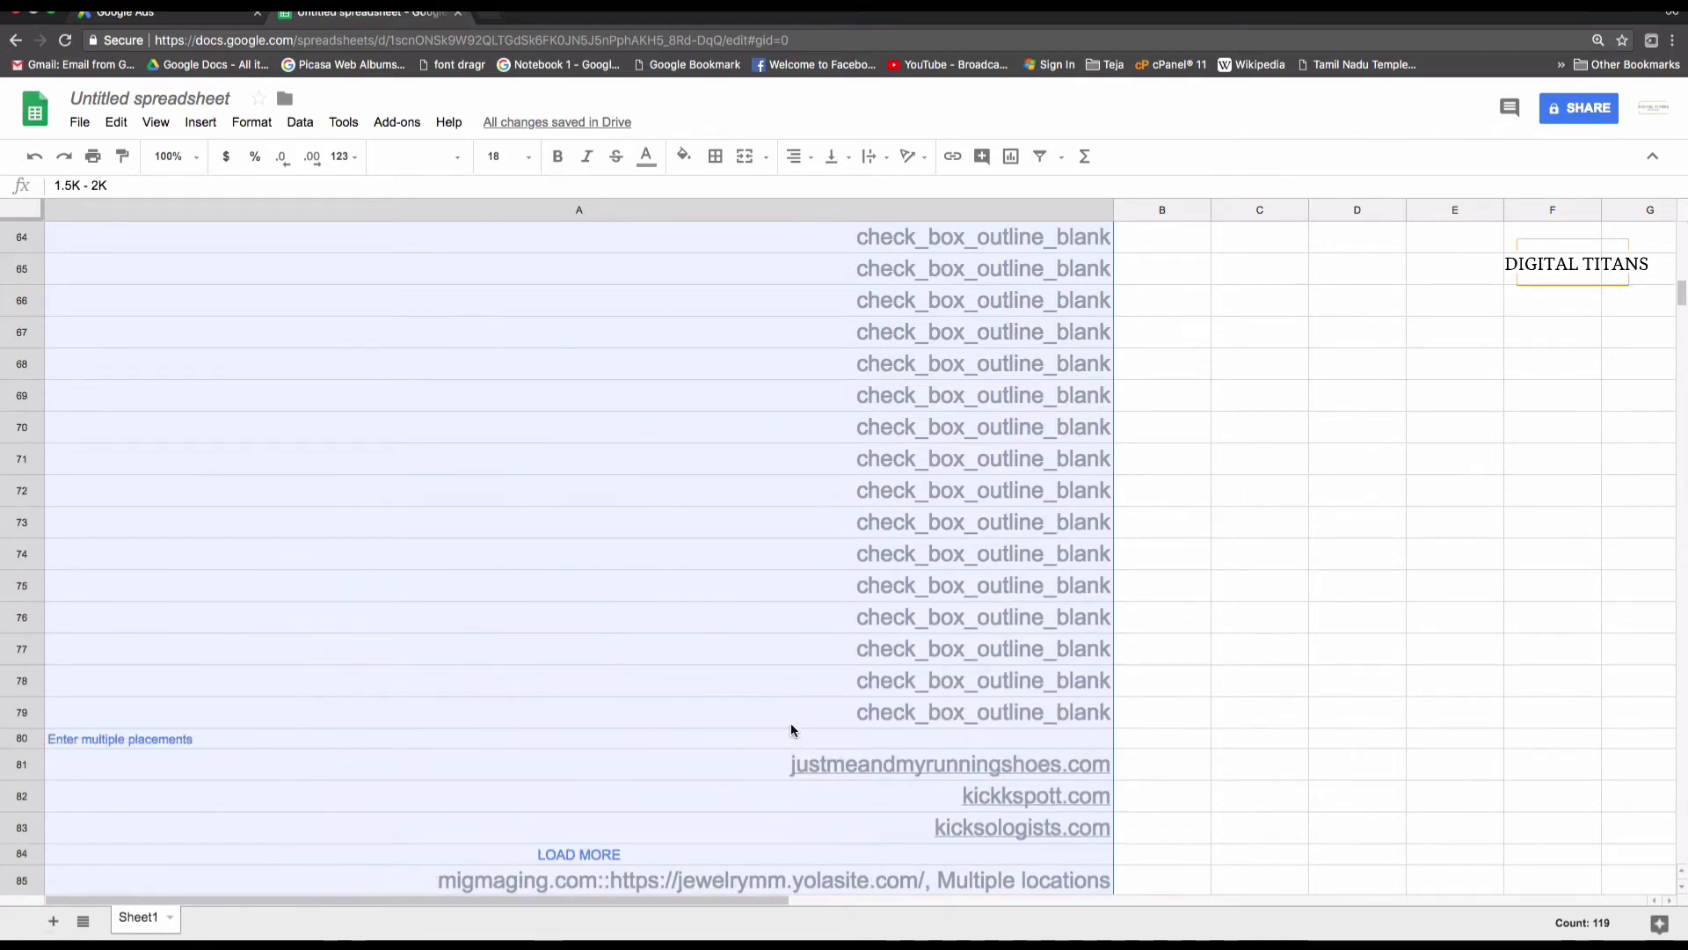
# - Clear cells A1 to A80, removing the impression ranges, check_box_outline_blank entries and the "Enter multiple placements" text
pyautogui.moveTo(786, 722); pyautogui.dragTo(851, 220)
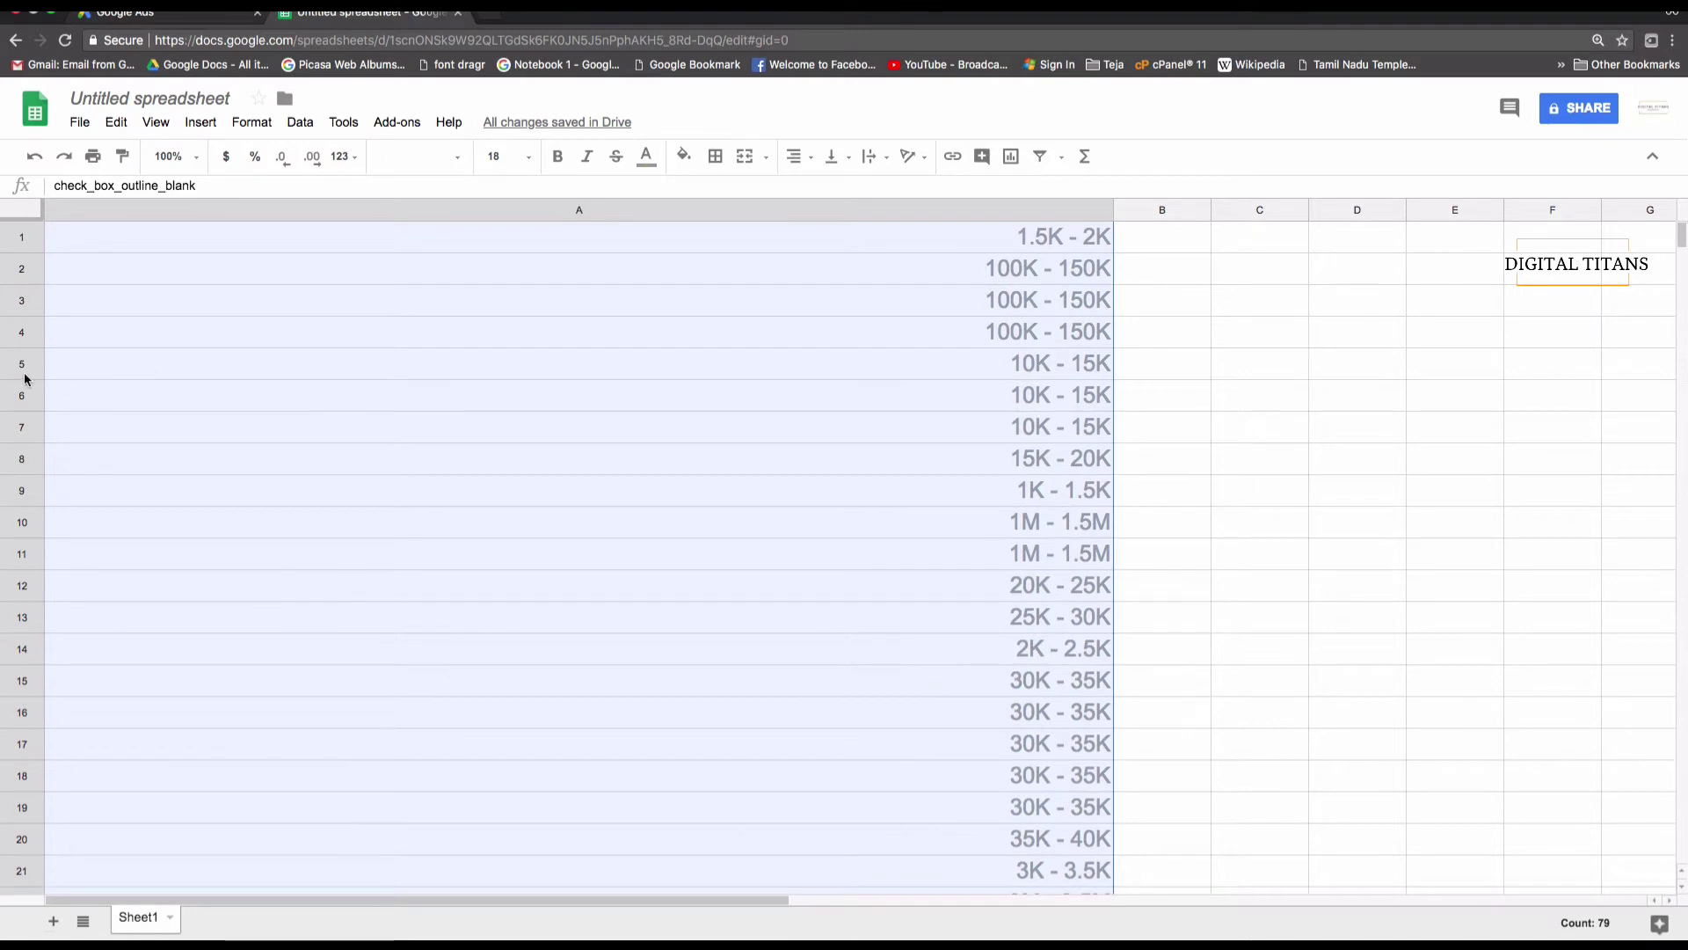
pyautogui.click(413, 239)
pyautogui.scroll(-1, 413, 243)
pyautogui.scroll(-20, 413, 239)
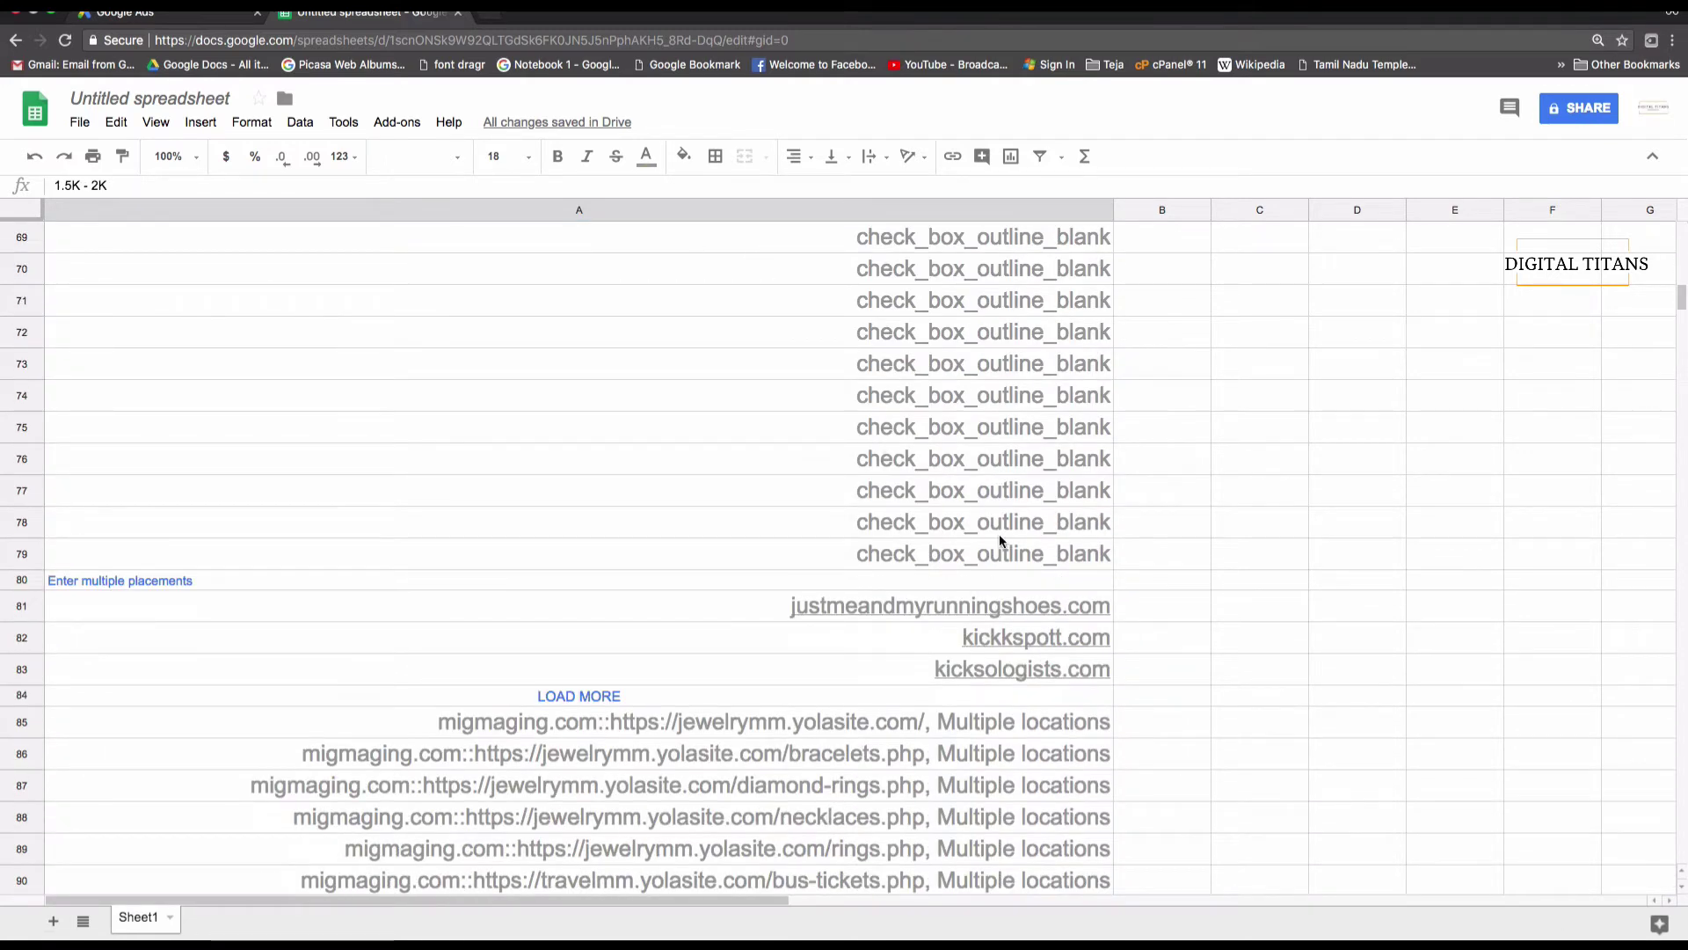
pyautogui.keyDown('shift'); pyautogui.click(1043, 581); pyautogui.keyUp('shift')
pyautogui.press('Delete')
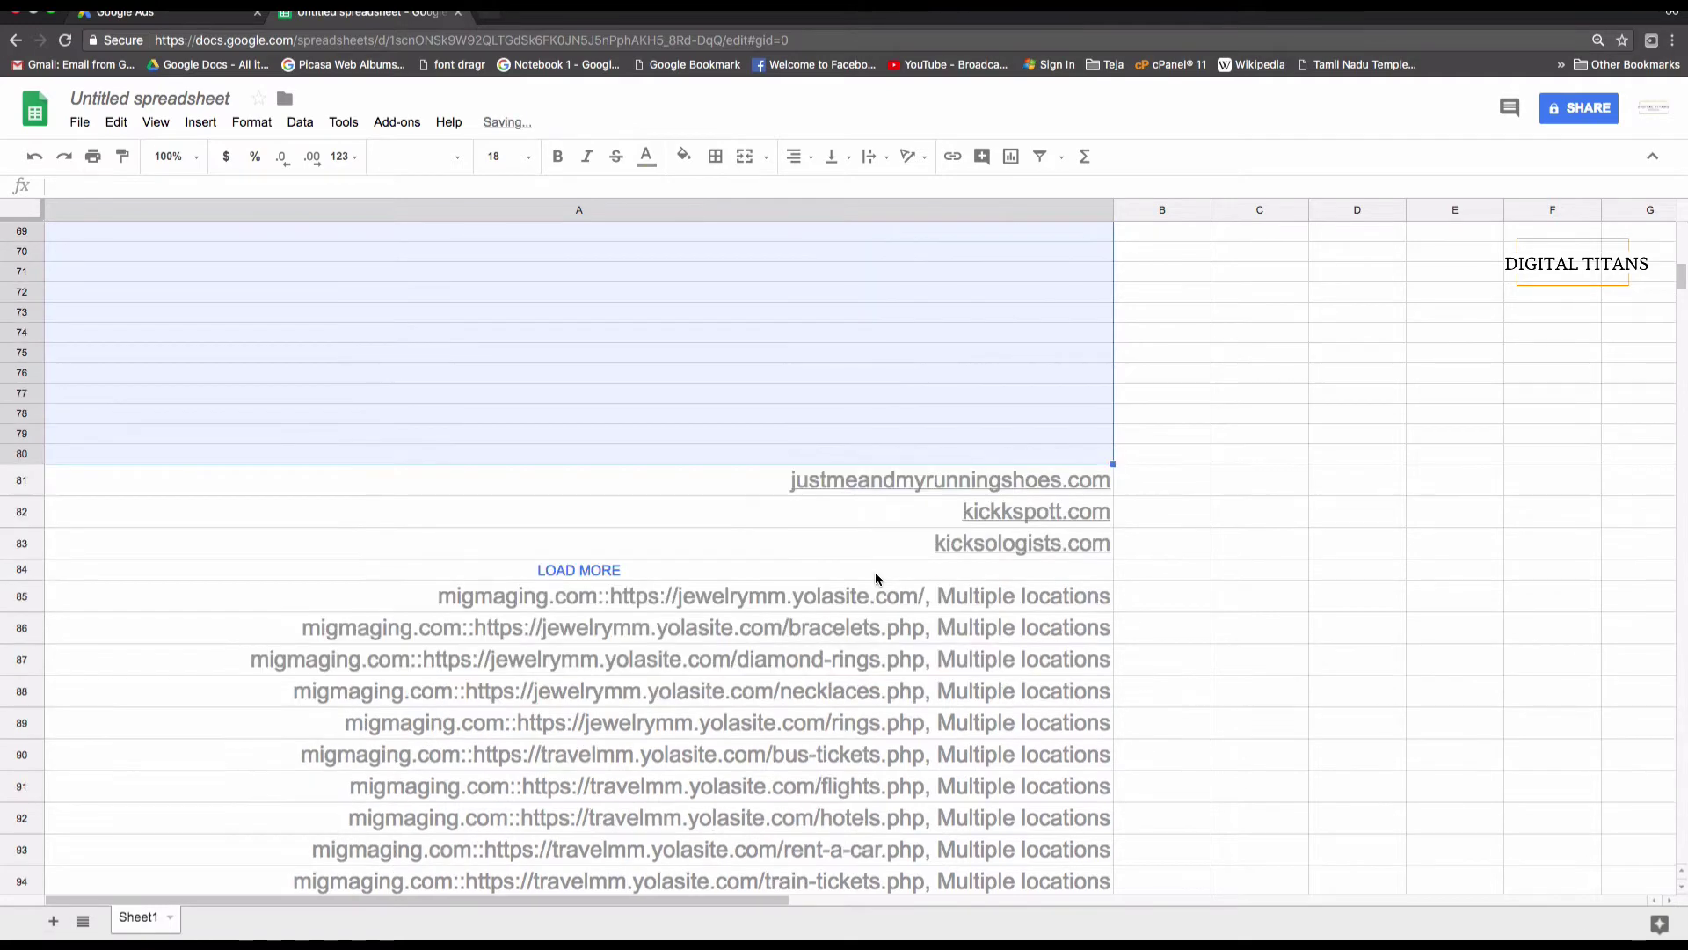
pyautogui.press('Down')
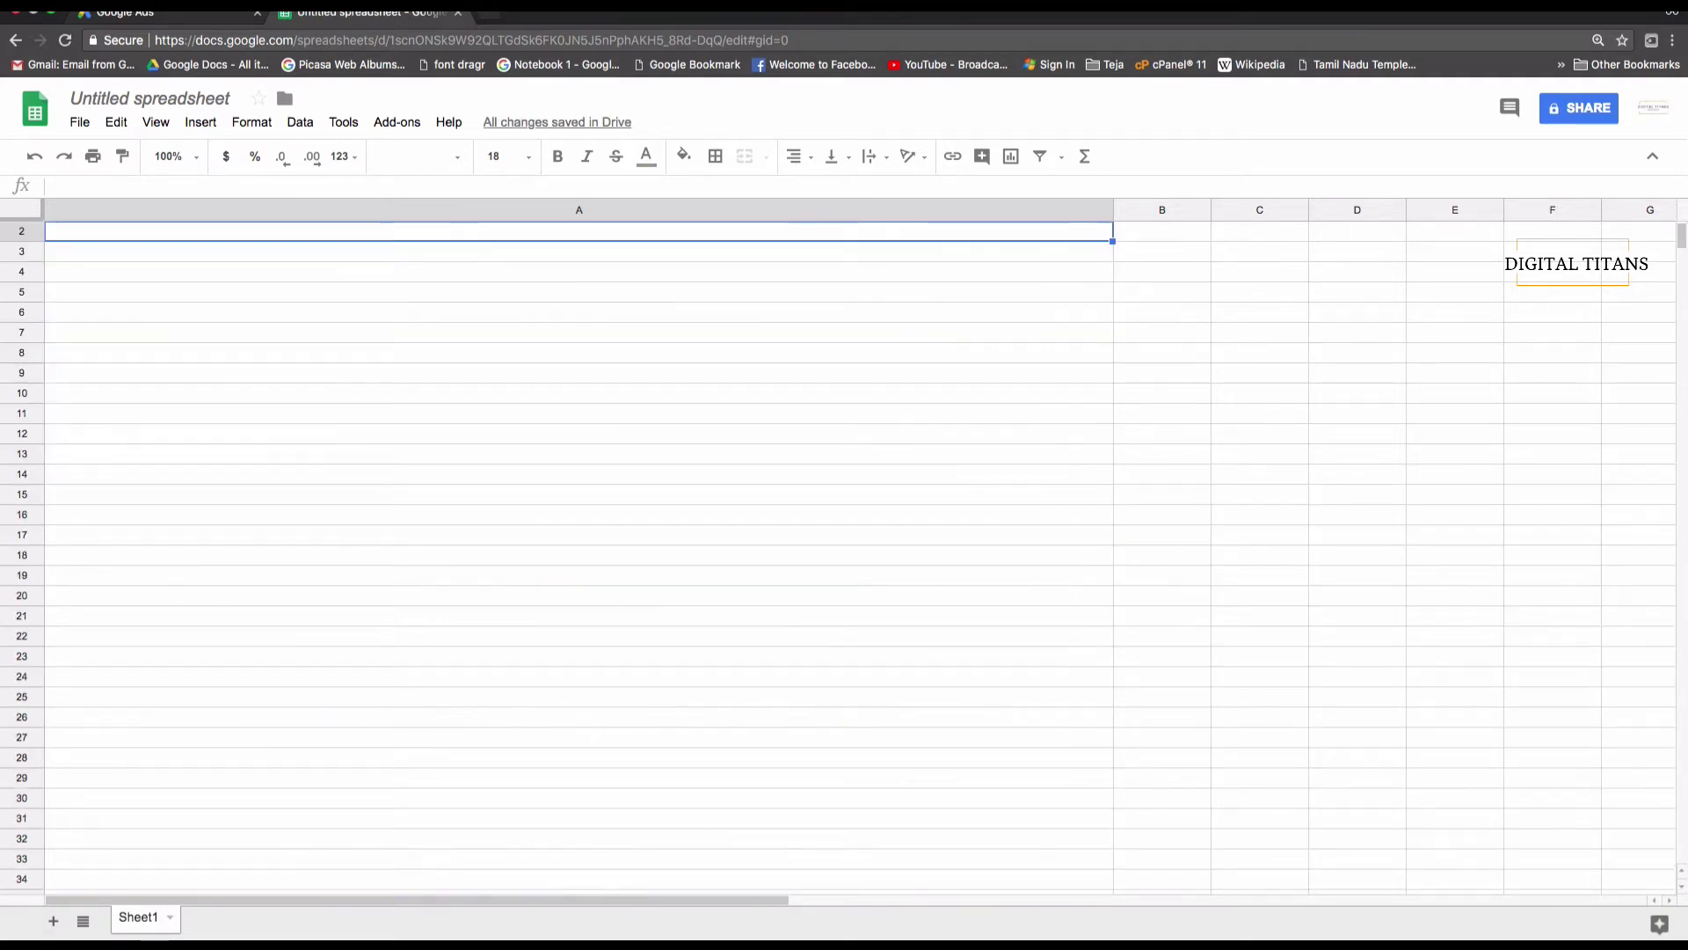
# - Move the website list starting at cell A81 up to start at cell A1
pyautogui.hotkey('ctrl', 'Down')
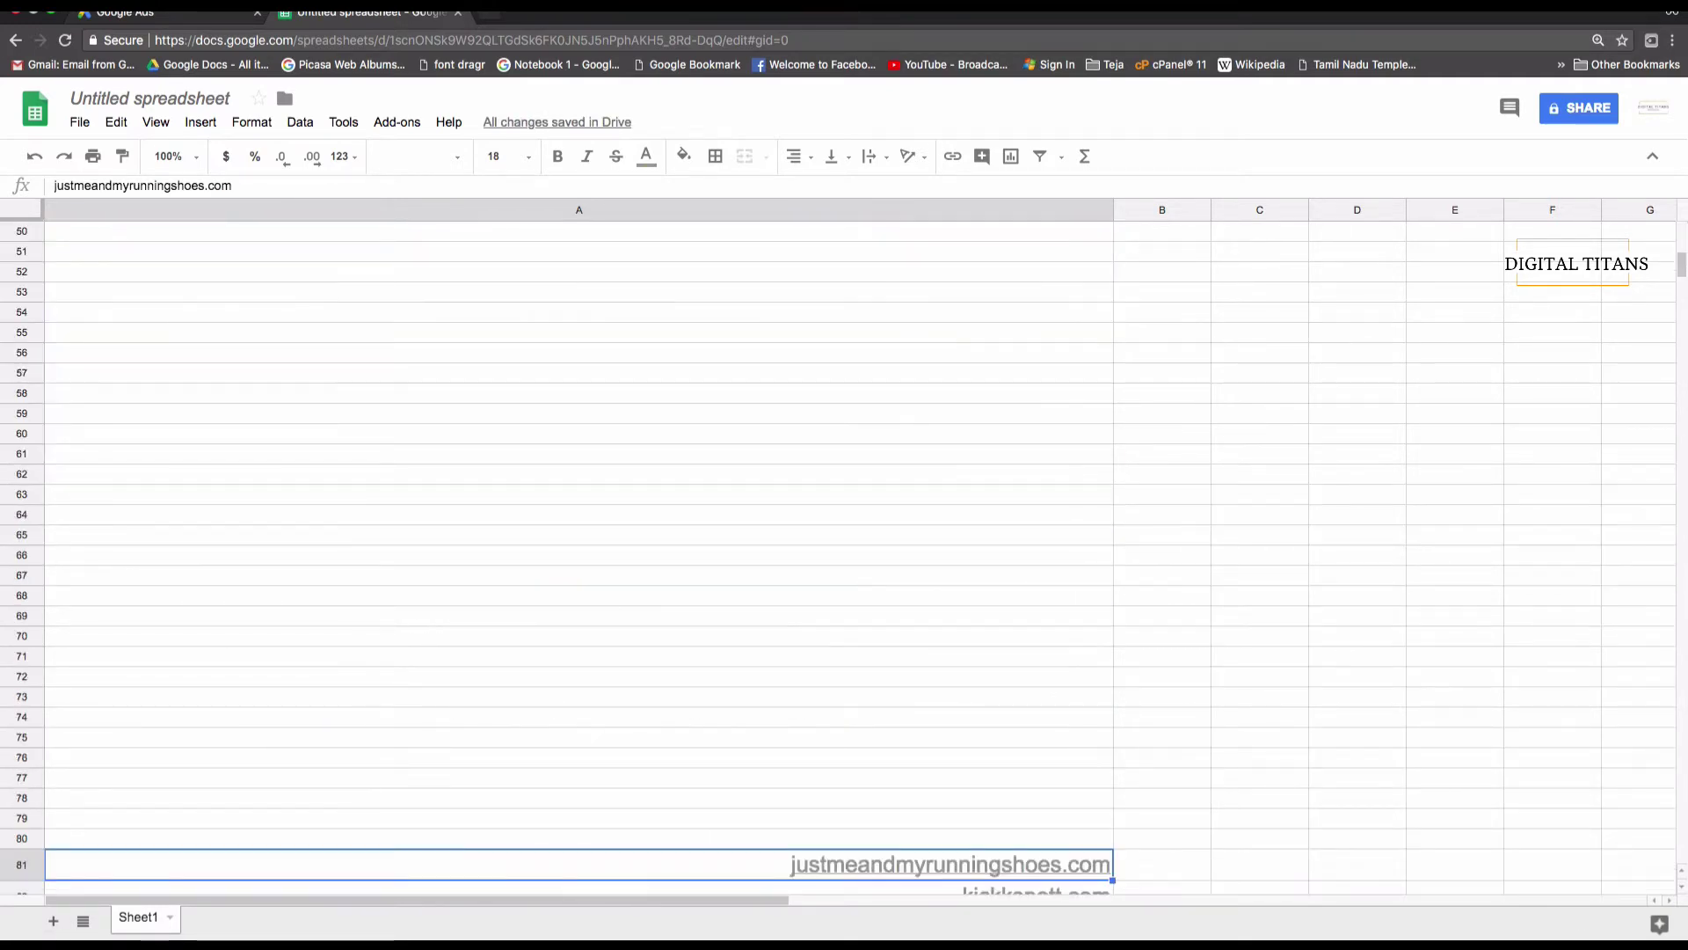
pyautogui.hotkey('ctrl', 'shift', 'Down')
pyautogui.hotkey('ctrl', 'Up')
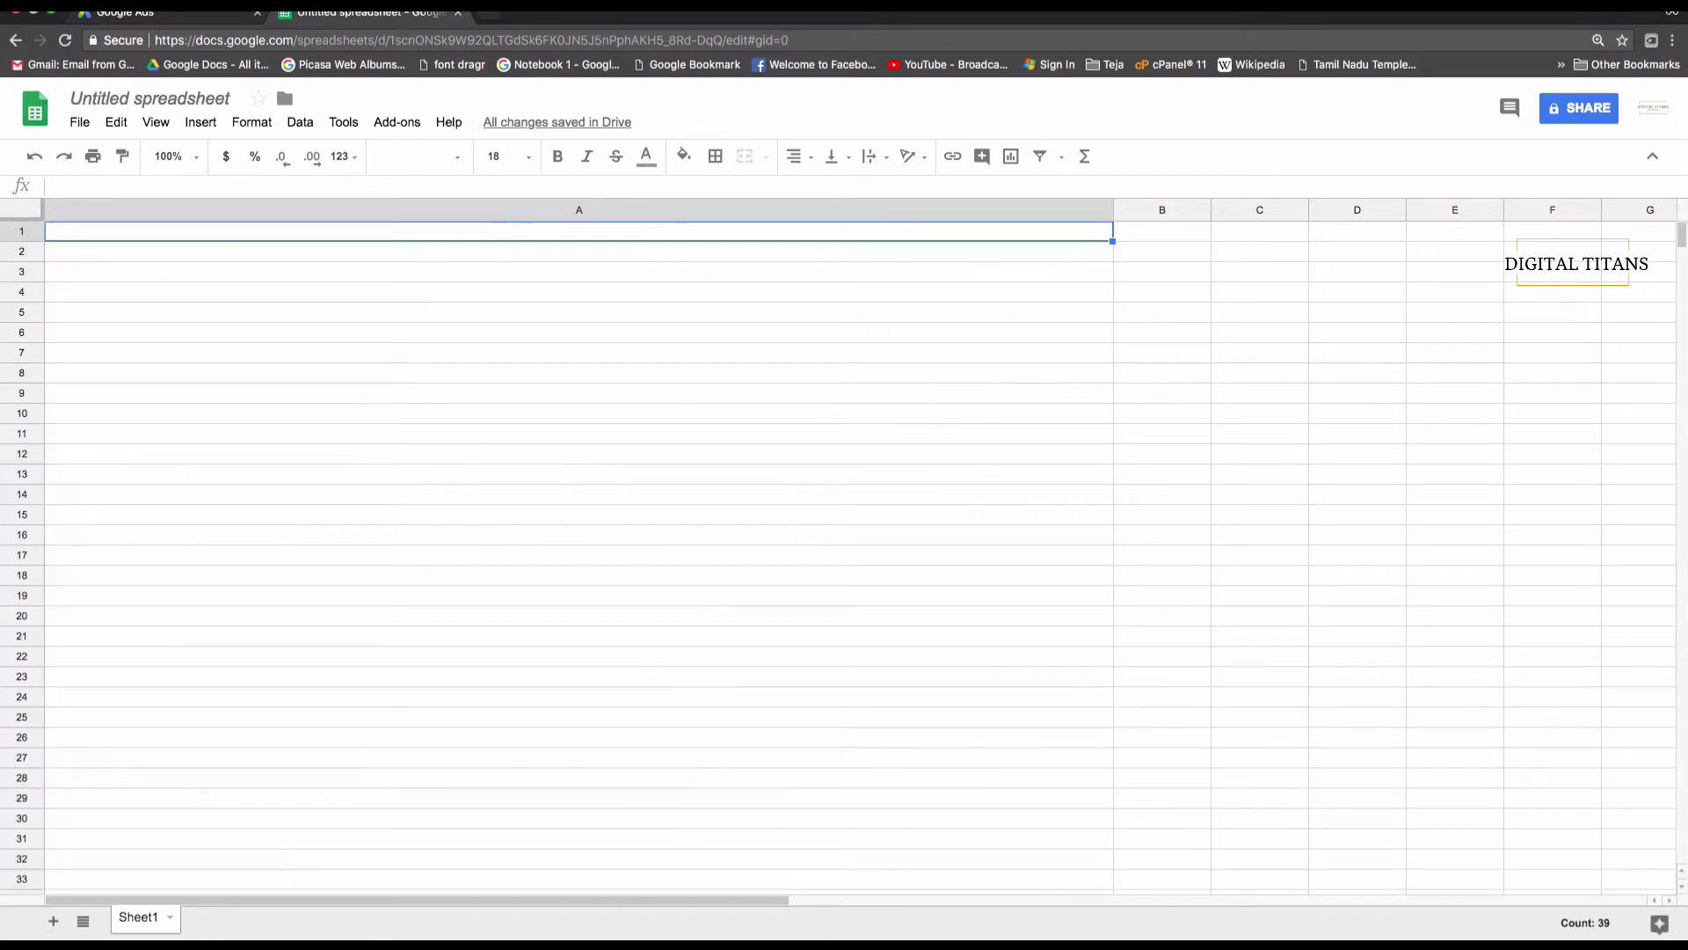
pyautogui.hotkey('ctrl', 'v')
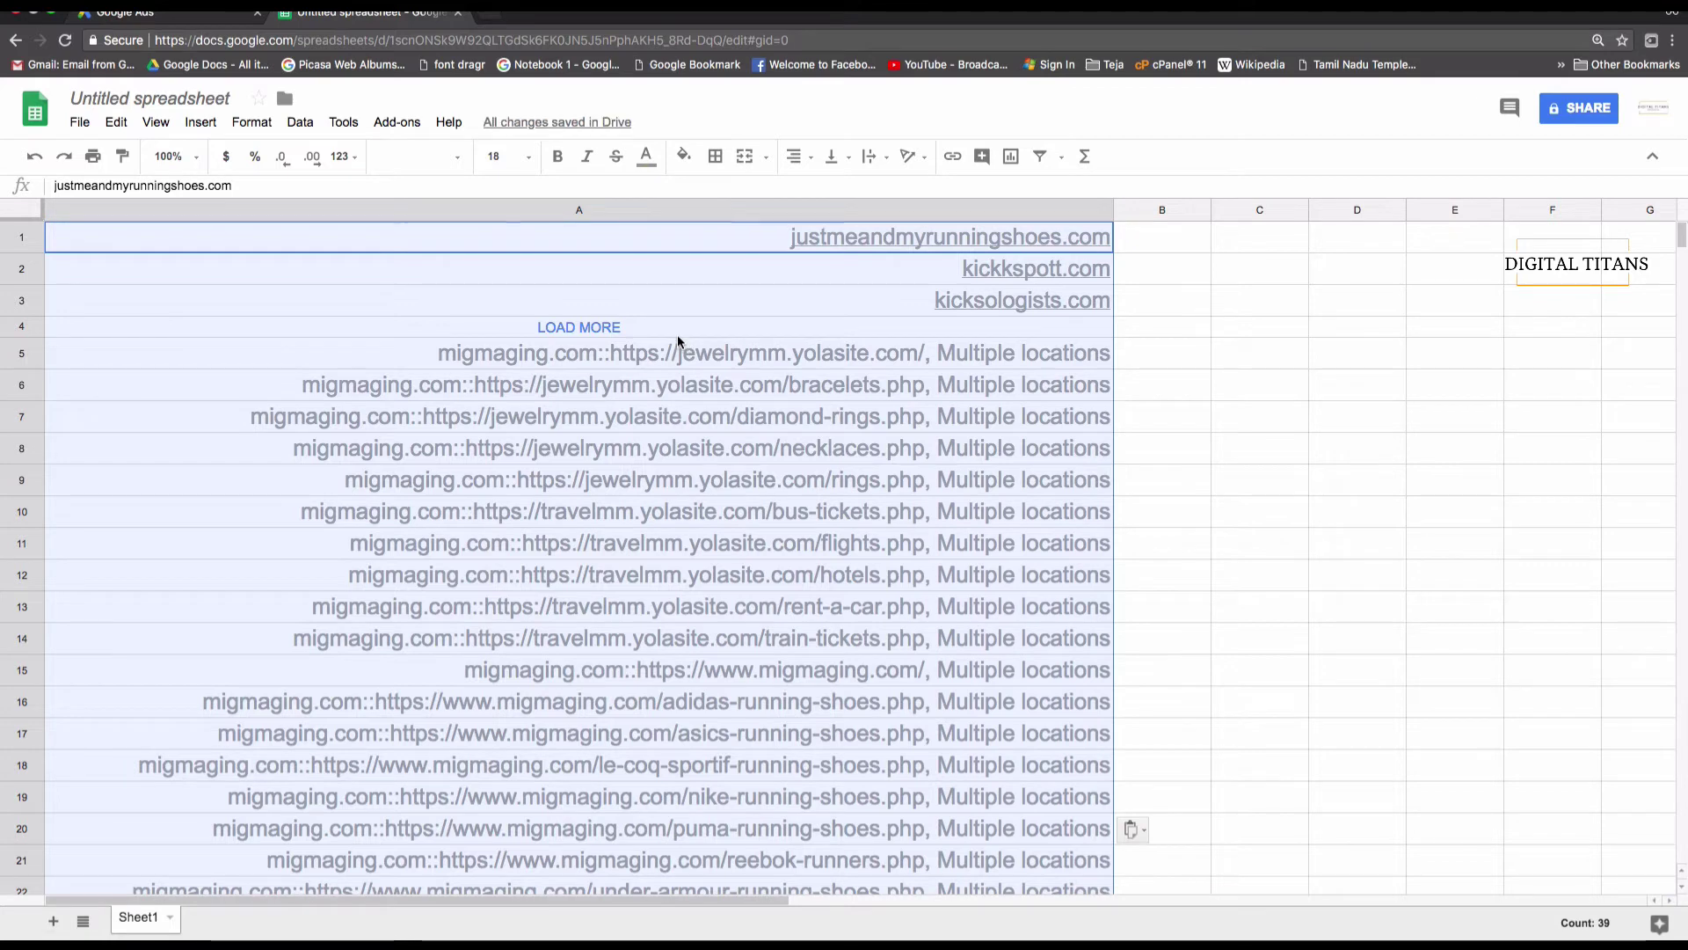
# - Examine the moved website list in column A from its first entry to its last
pyautogui.scroll(-1, 677, 342)
pyautogui.scroll(-3, 677, 341)
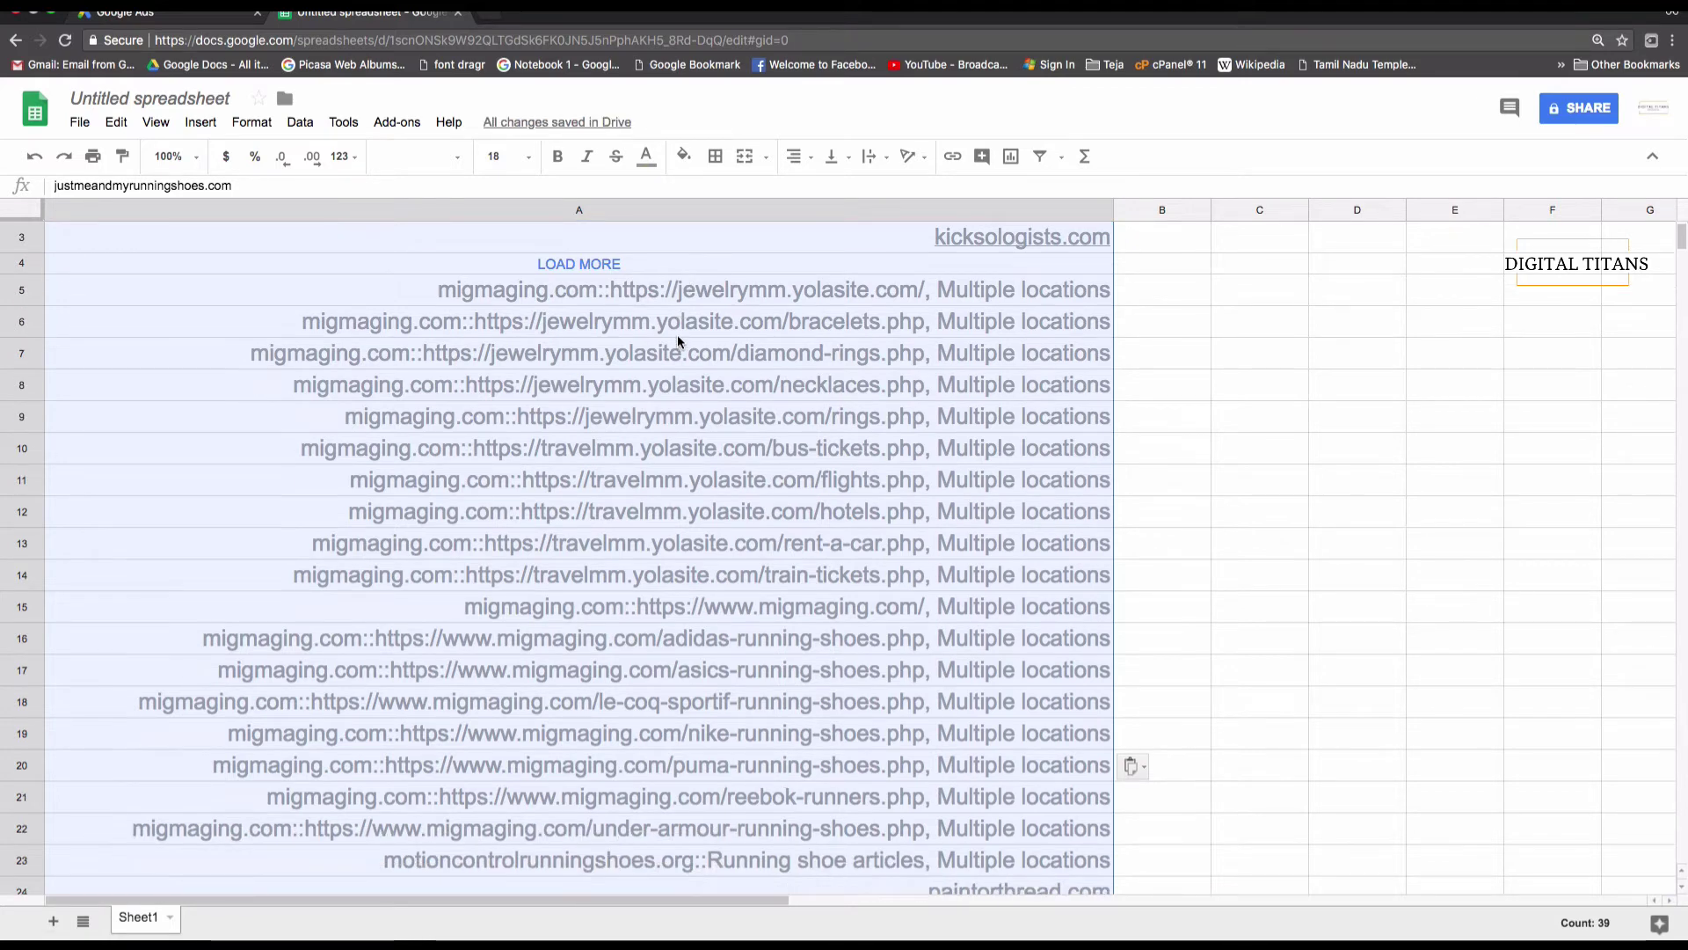
pyautogui.scroll(-8, 677, 341)
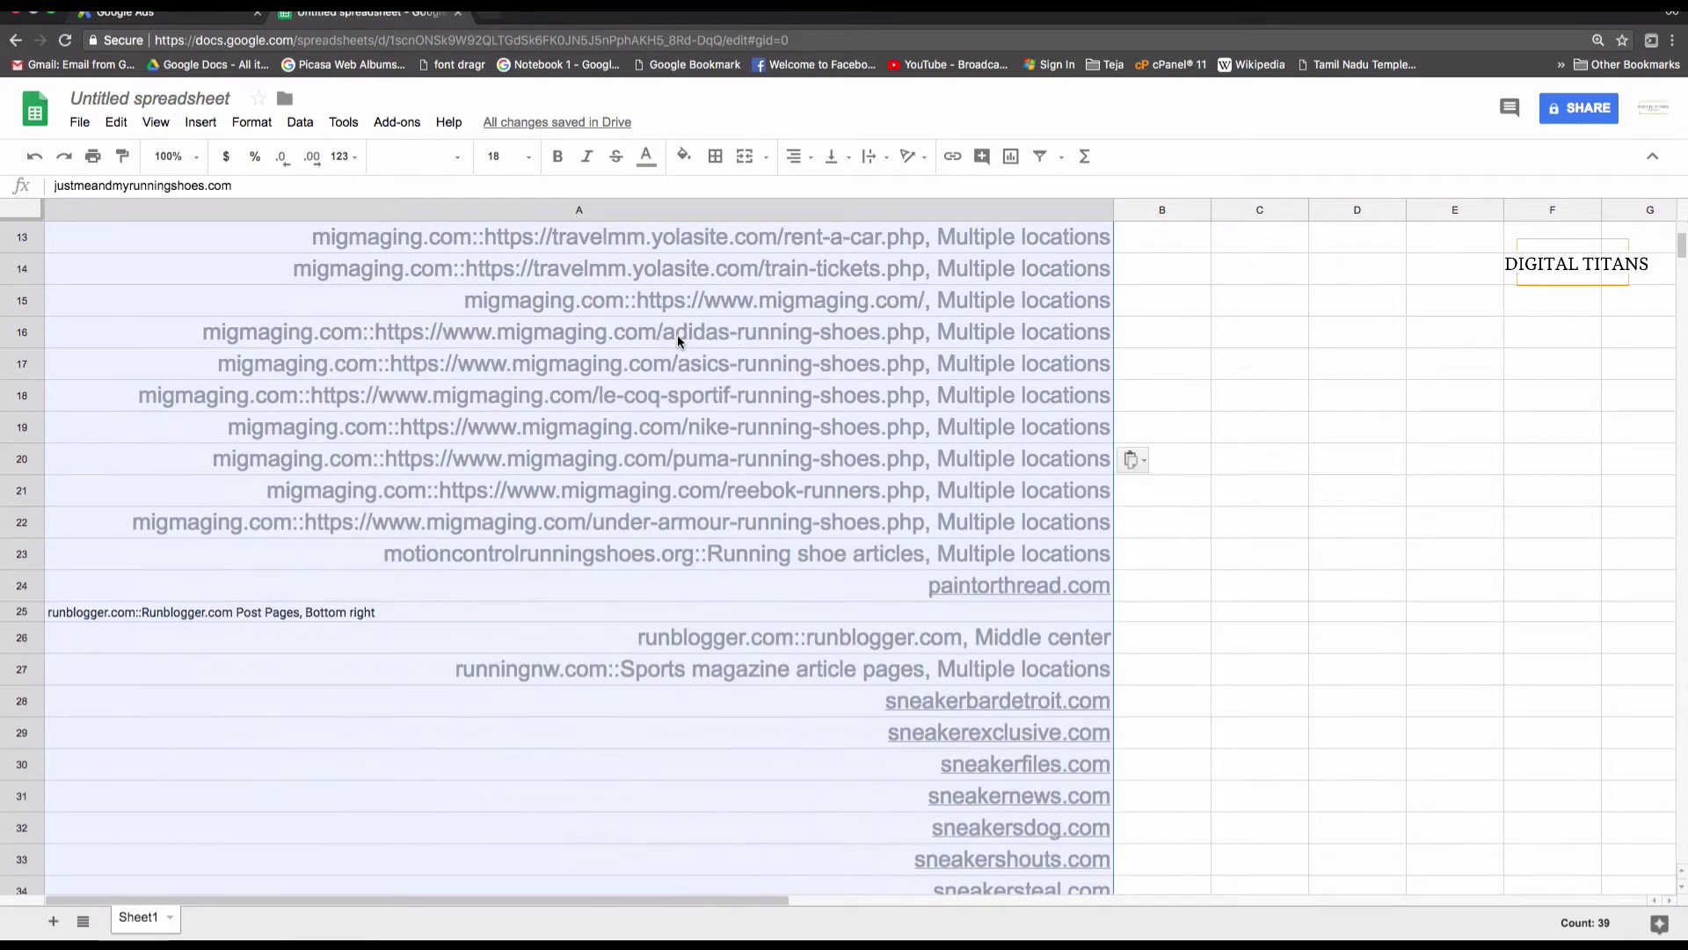
pyautogui.scroll(-4, 677, 341)
pyautogui.scroll(-5, 677, 341)
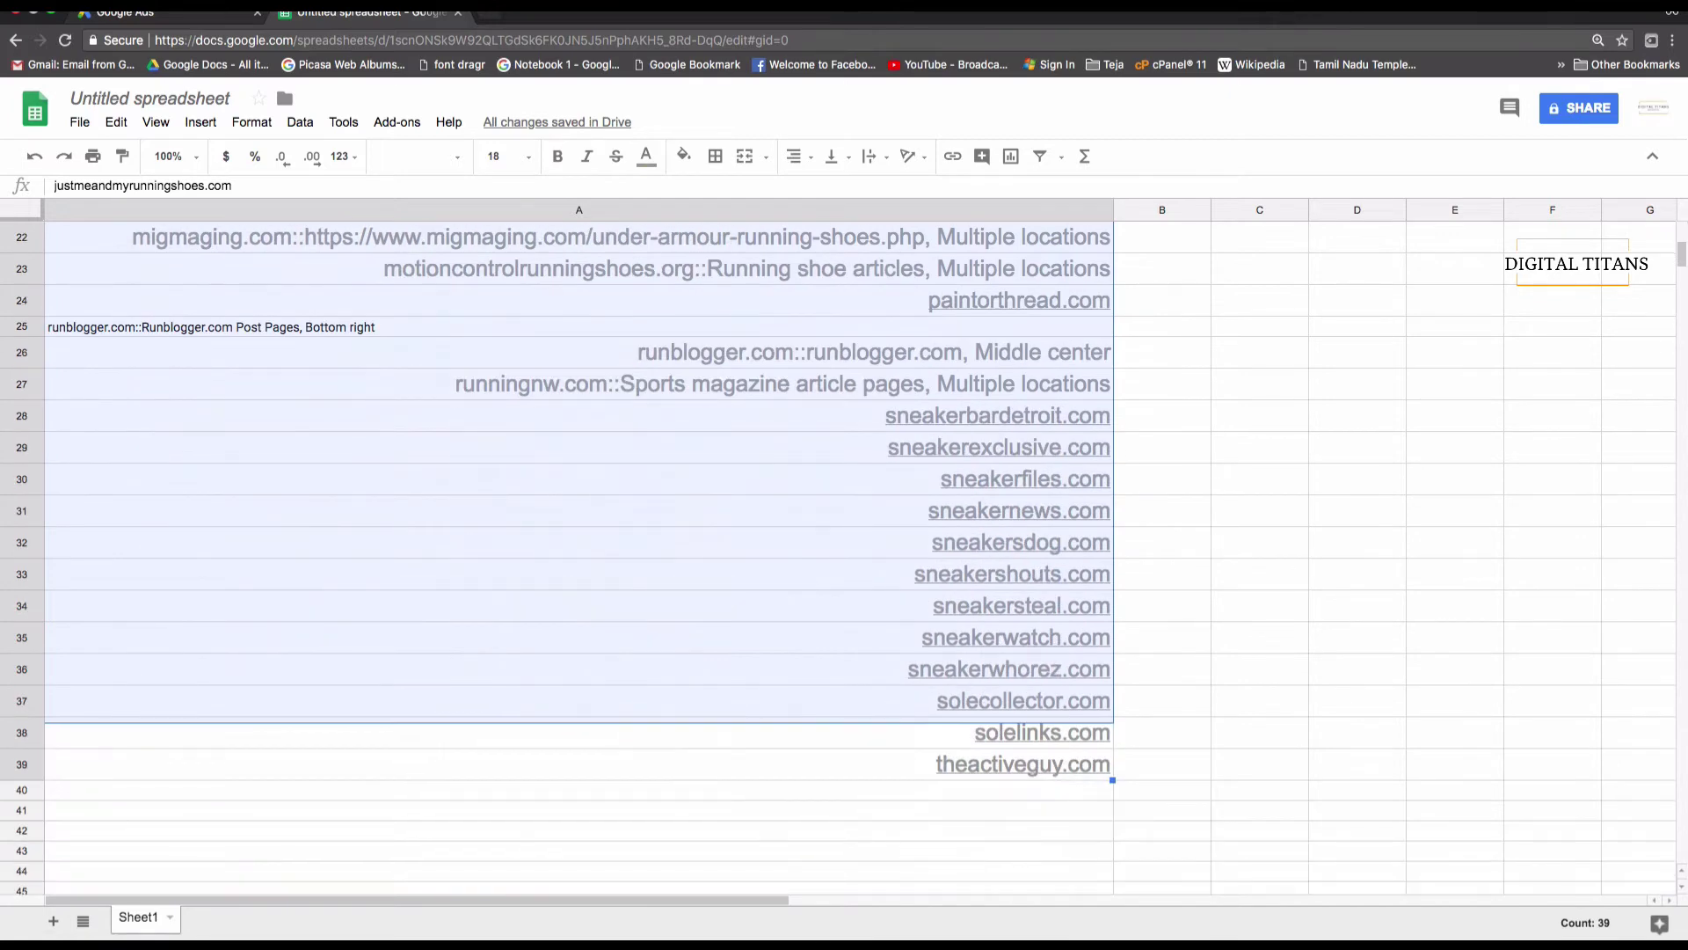
pyautogui.scroll(20, 615, 358)
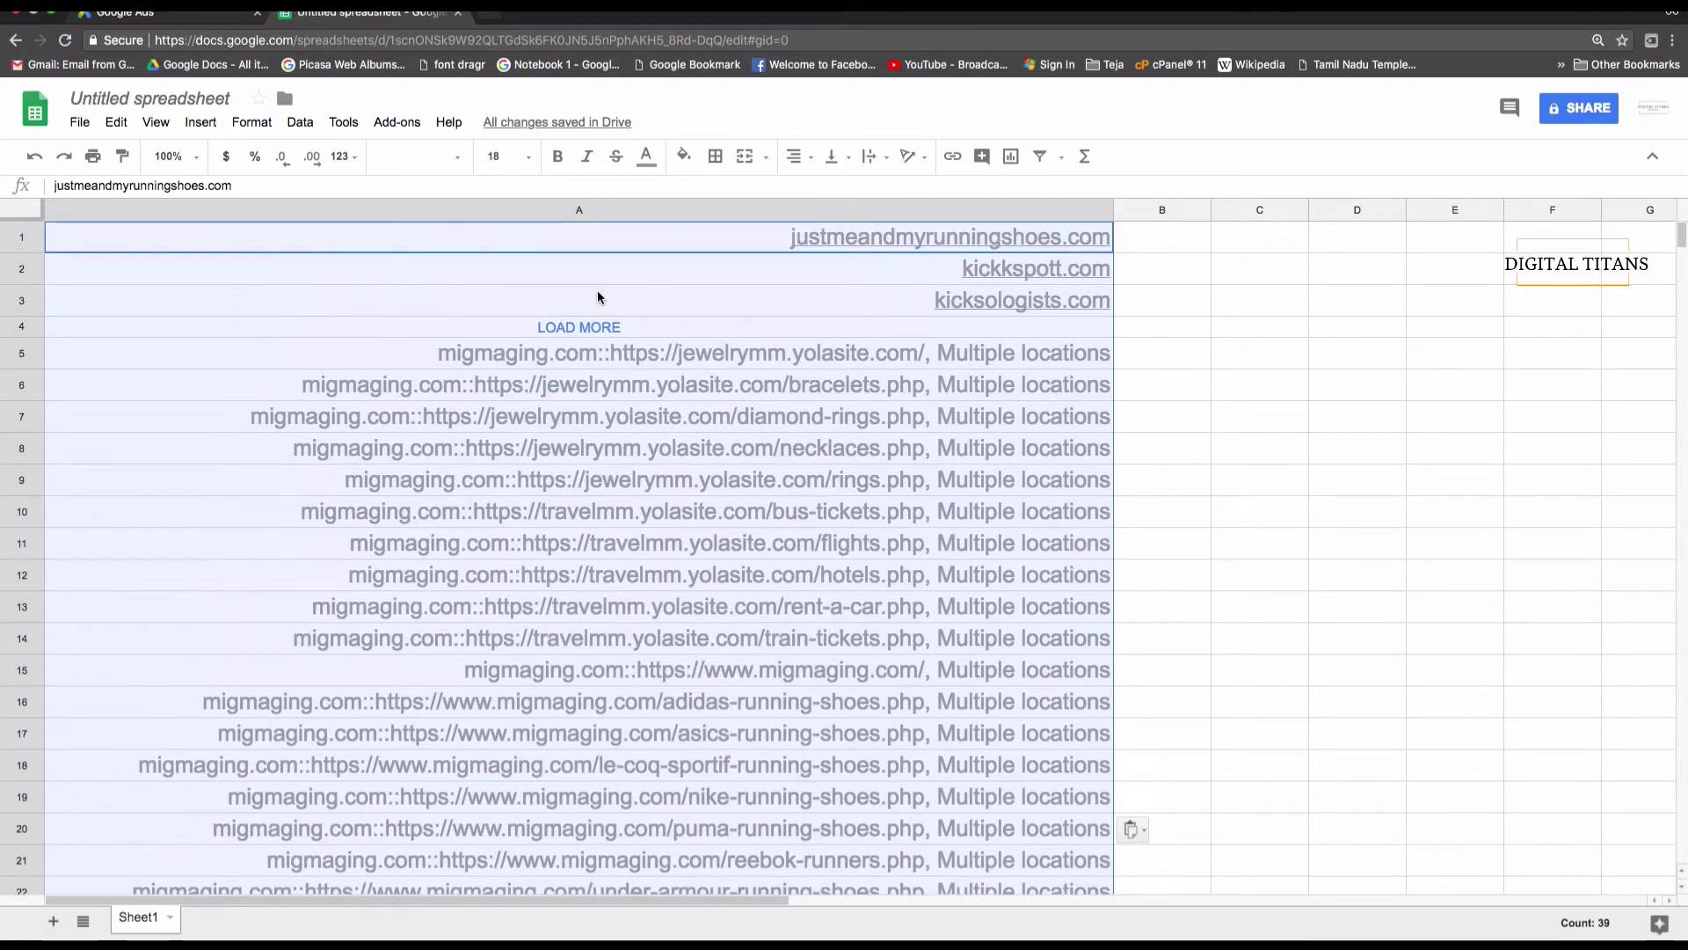
pyautogui.moveTo(591, 226)
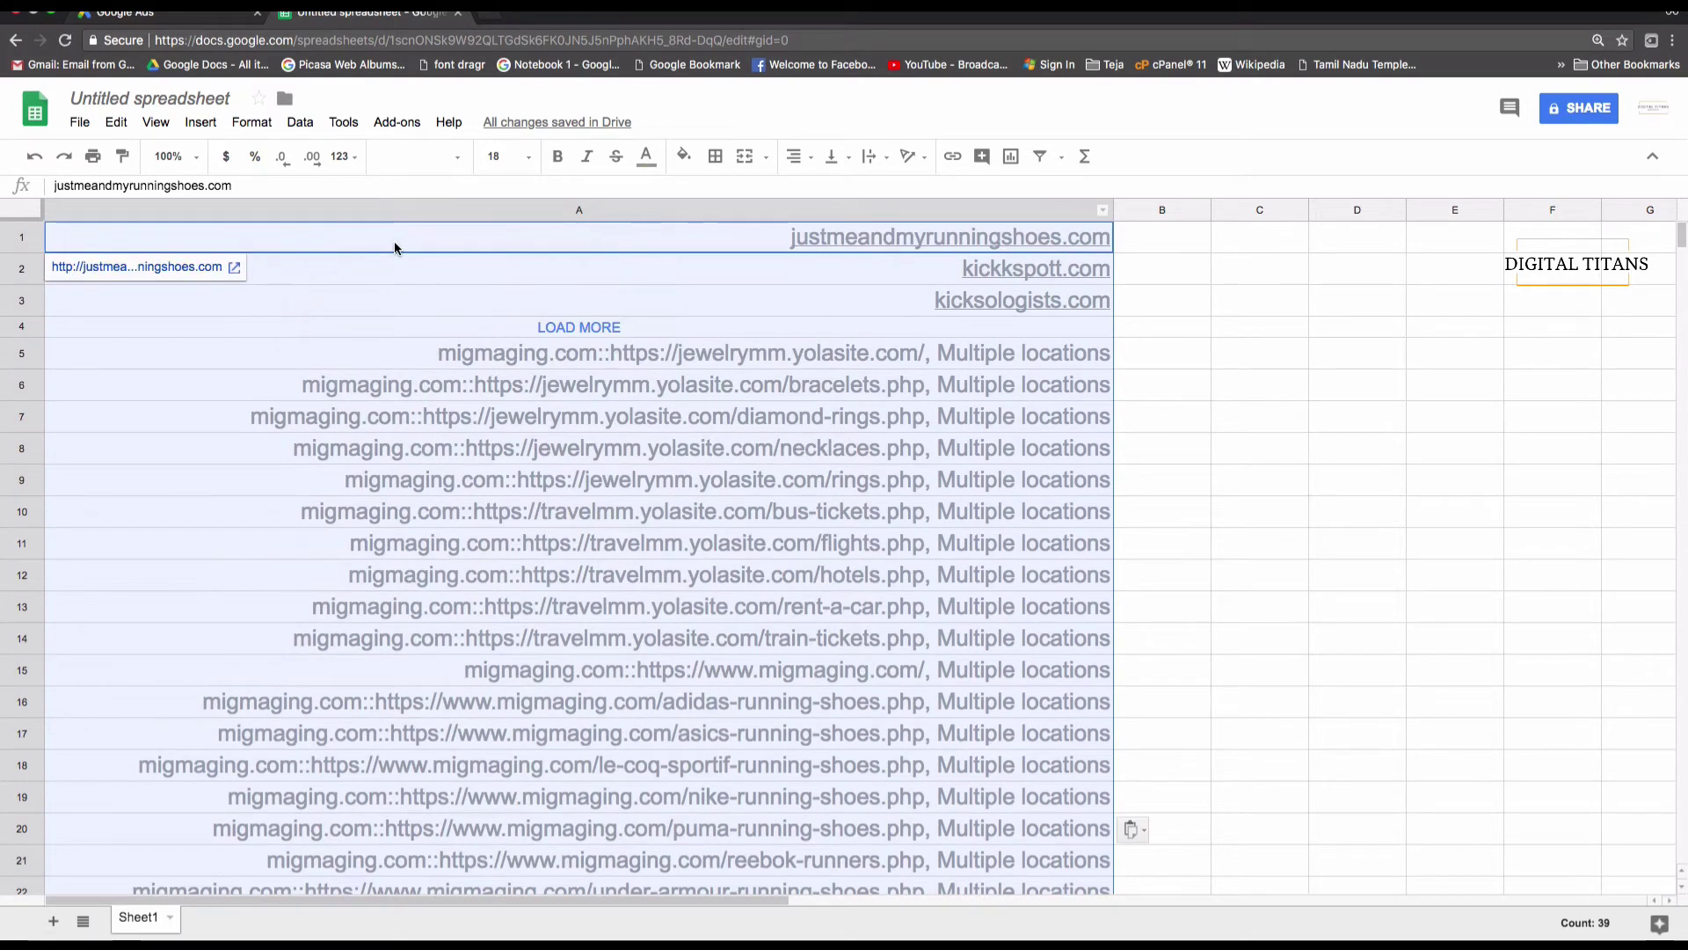
pyautogui.scroll(-8, 384, 501)
# - Switch to Google Ads and clear the "sports shoes" search in the targeted placements
pyautogui.click(215, 21)
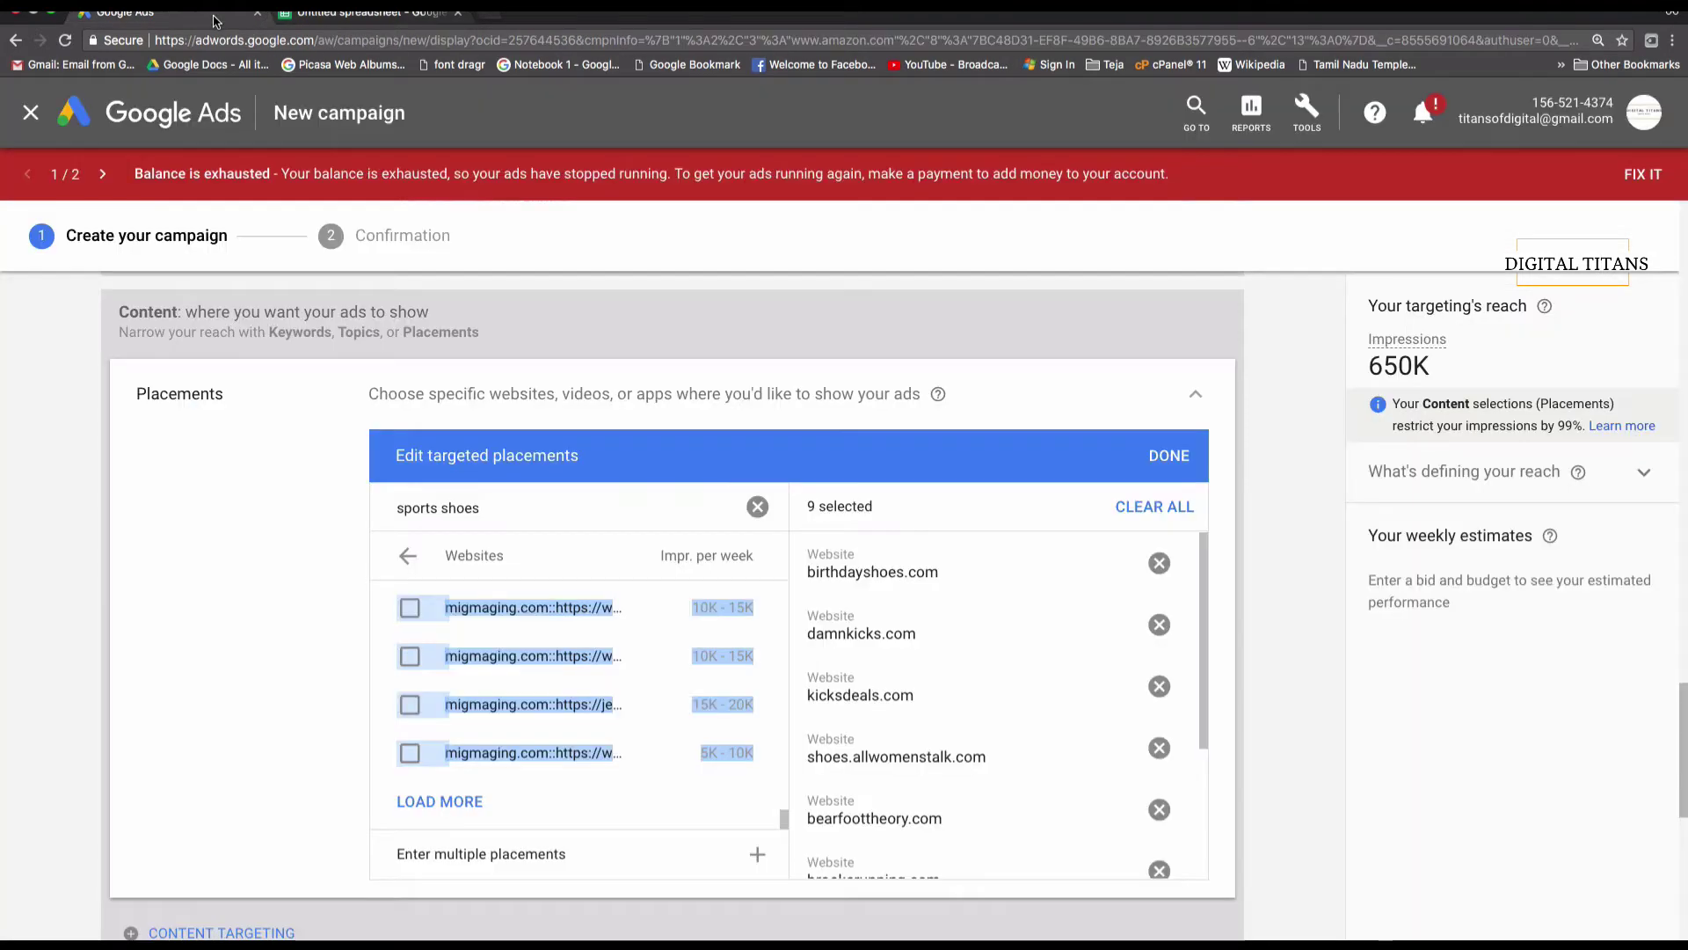
pyautogui.click(299, 652)
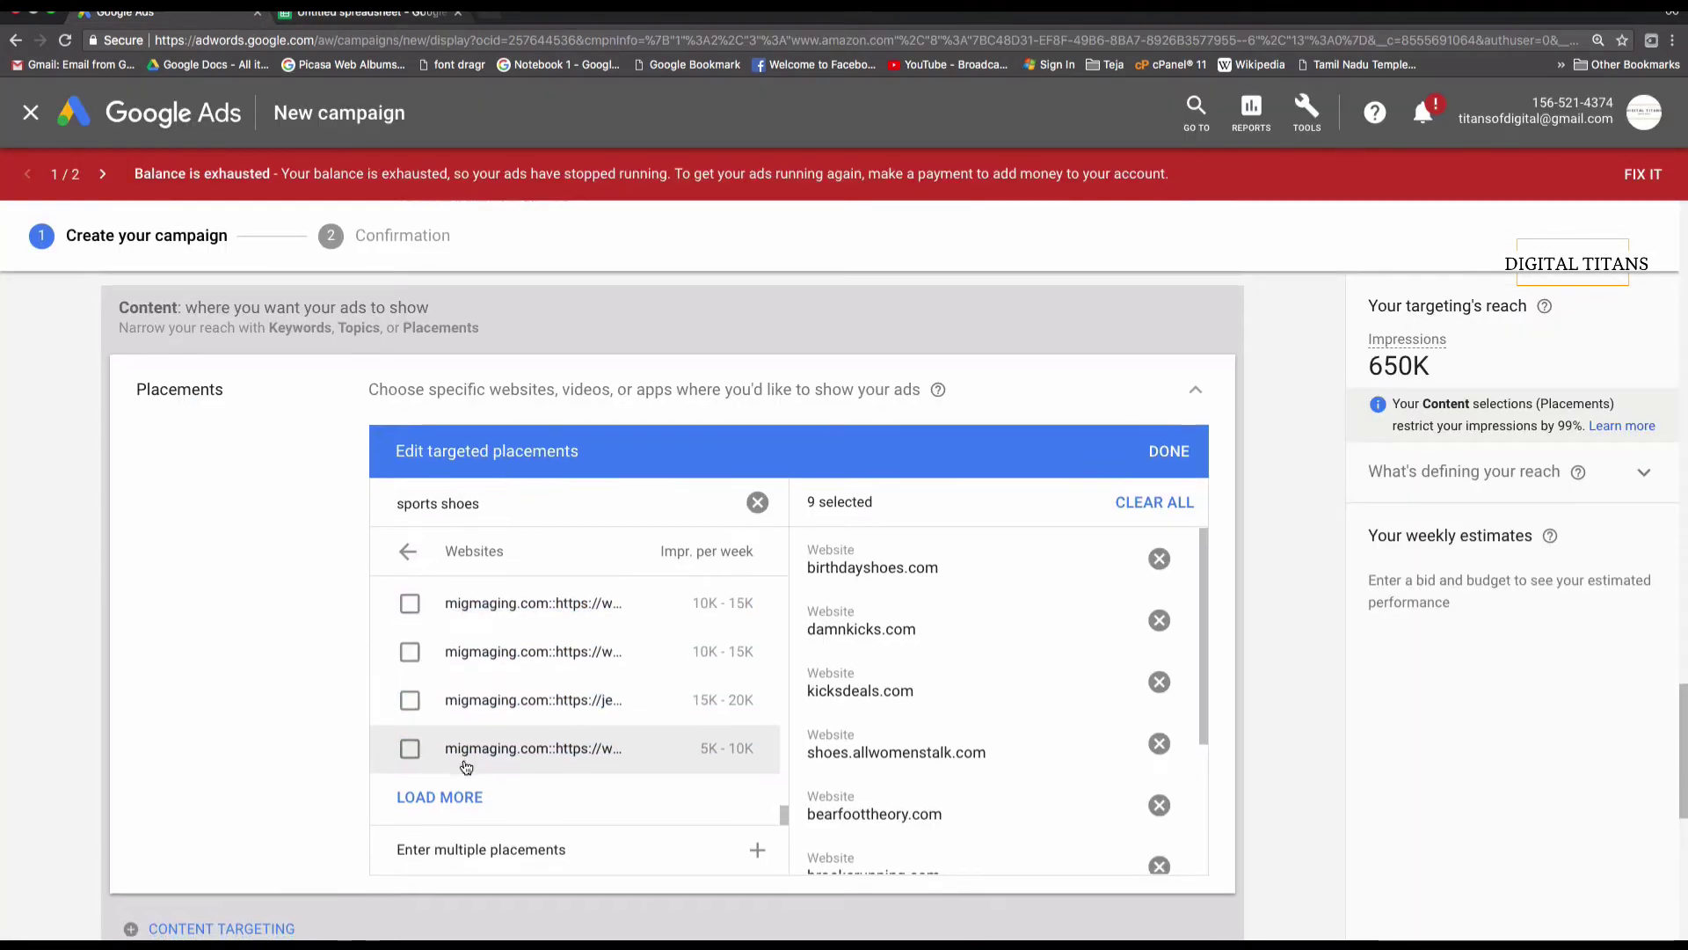
pyautogui.scroll(-4, 467, 769)
pyautogui.scroll(3, 466, 768)
pyautogui.scroll(1, 467, 769)
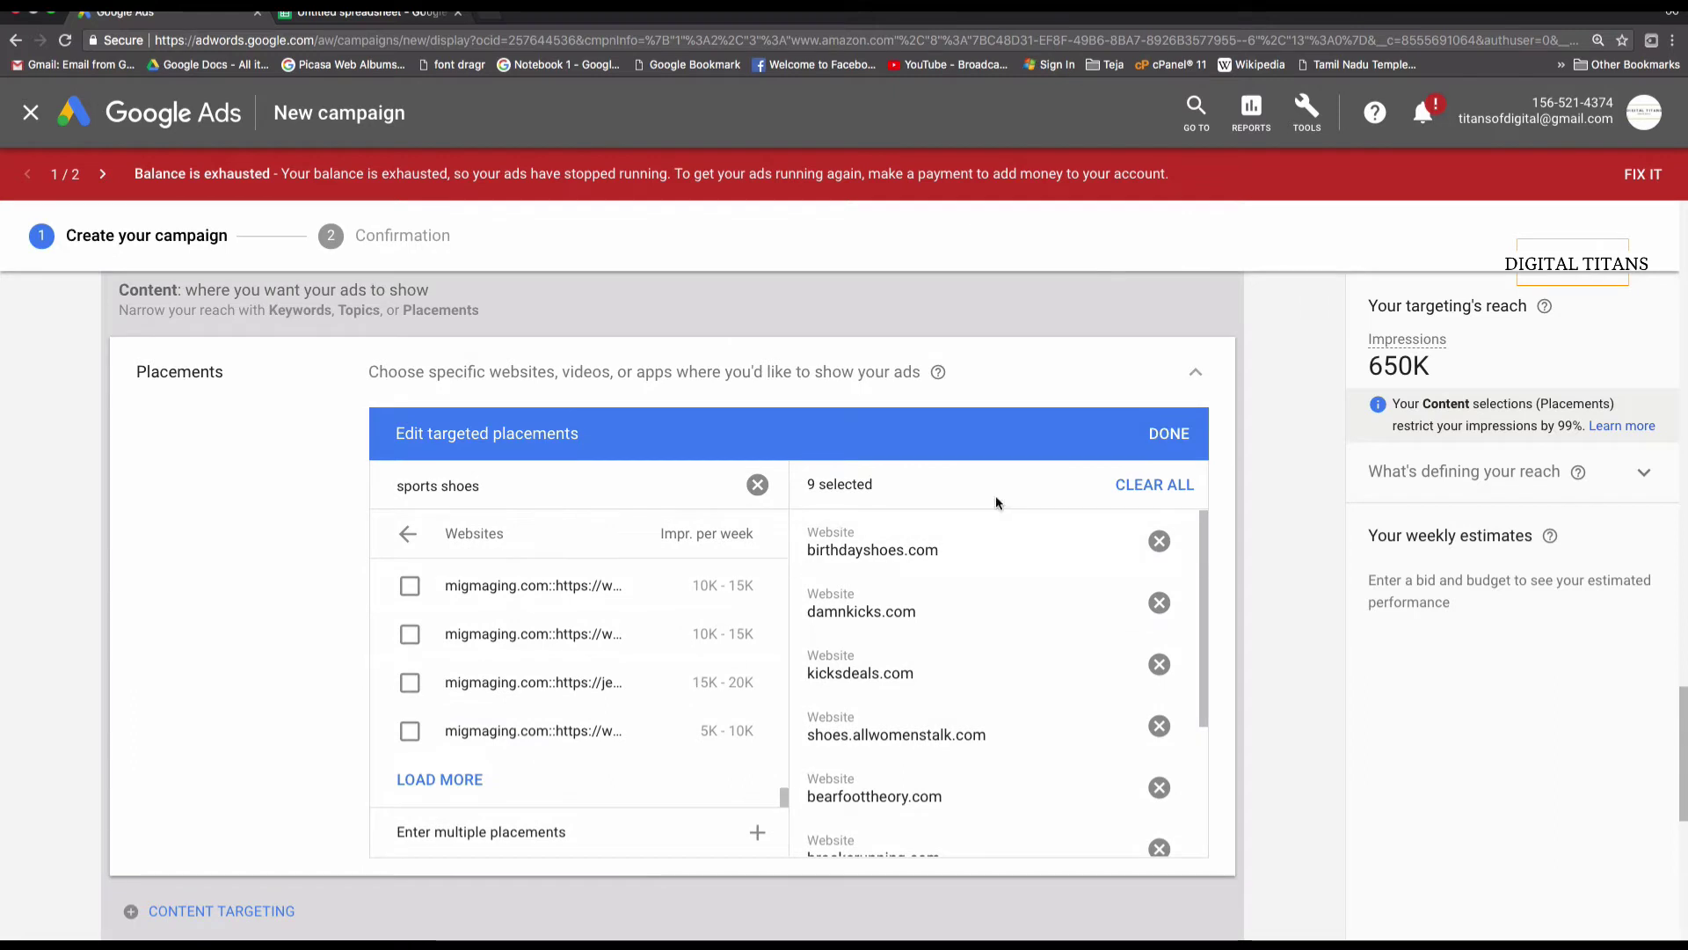
pyautogui.click(757, 484)
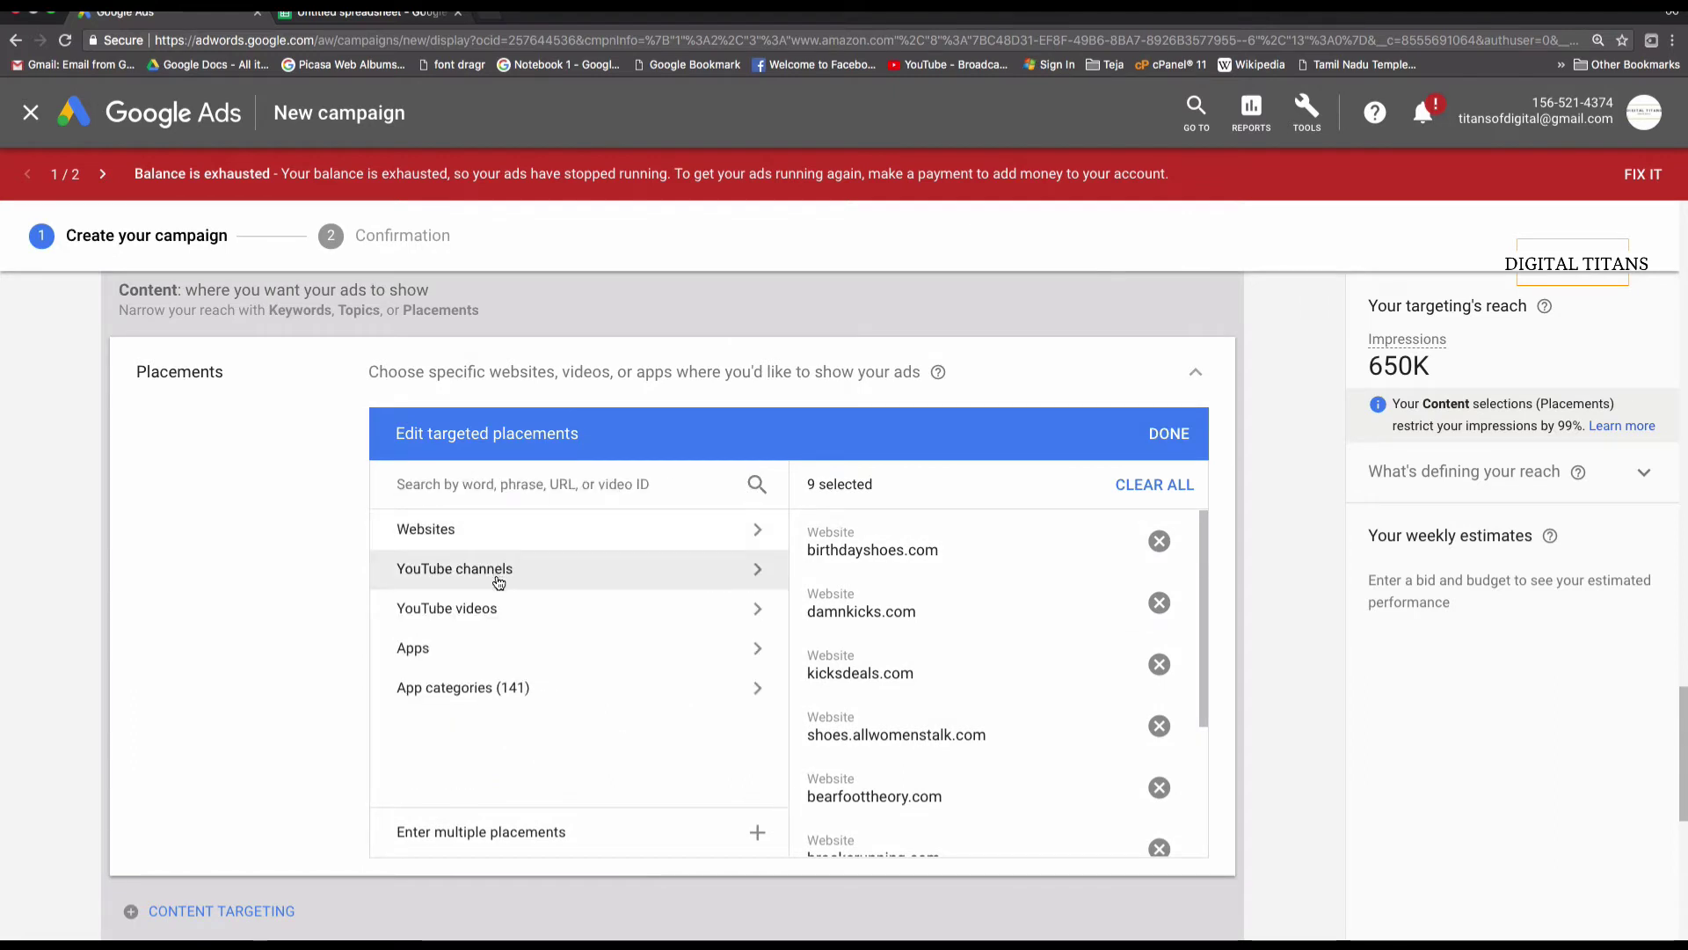
# - Search the YouTube channel placements for "shoes", look through the suggestions, and clear the search
pyautogui.click(491, 581)
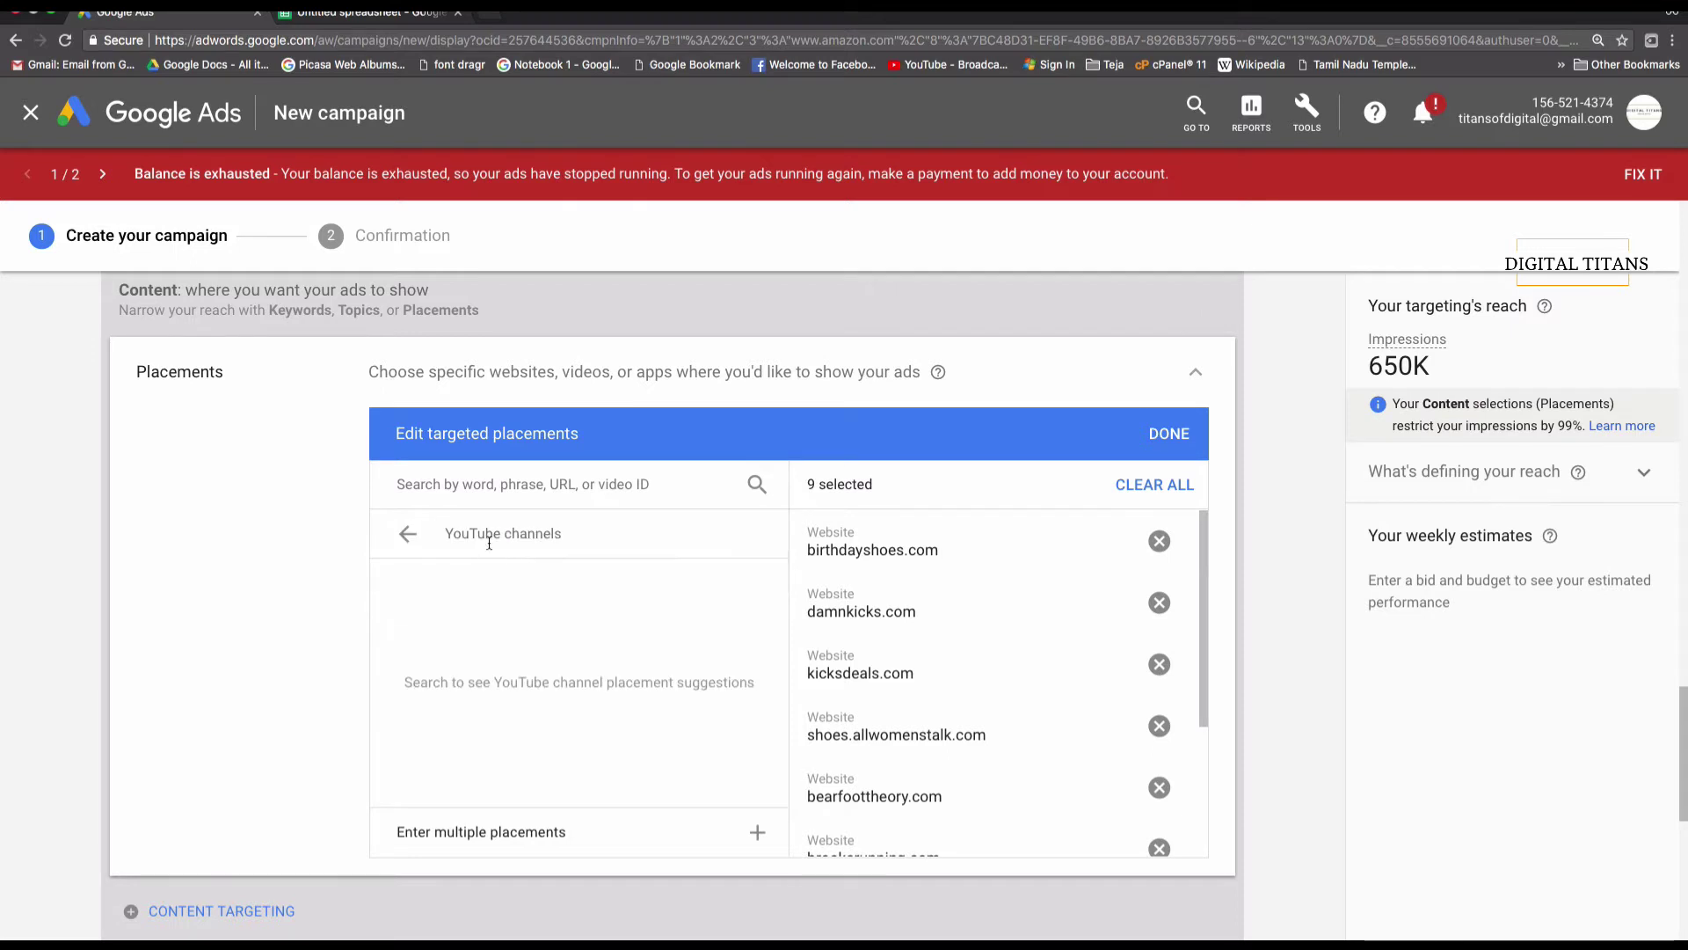
pyautogui.click(527, 491)
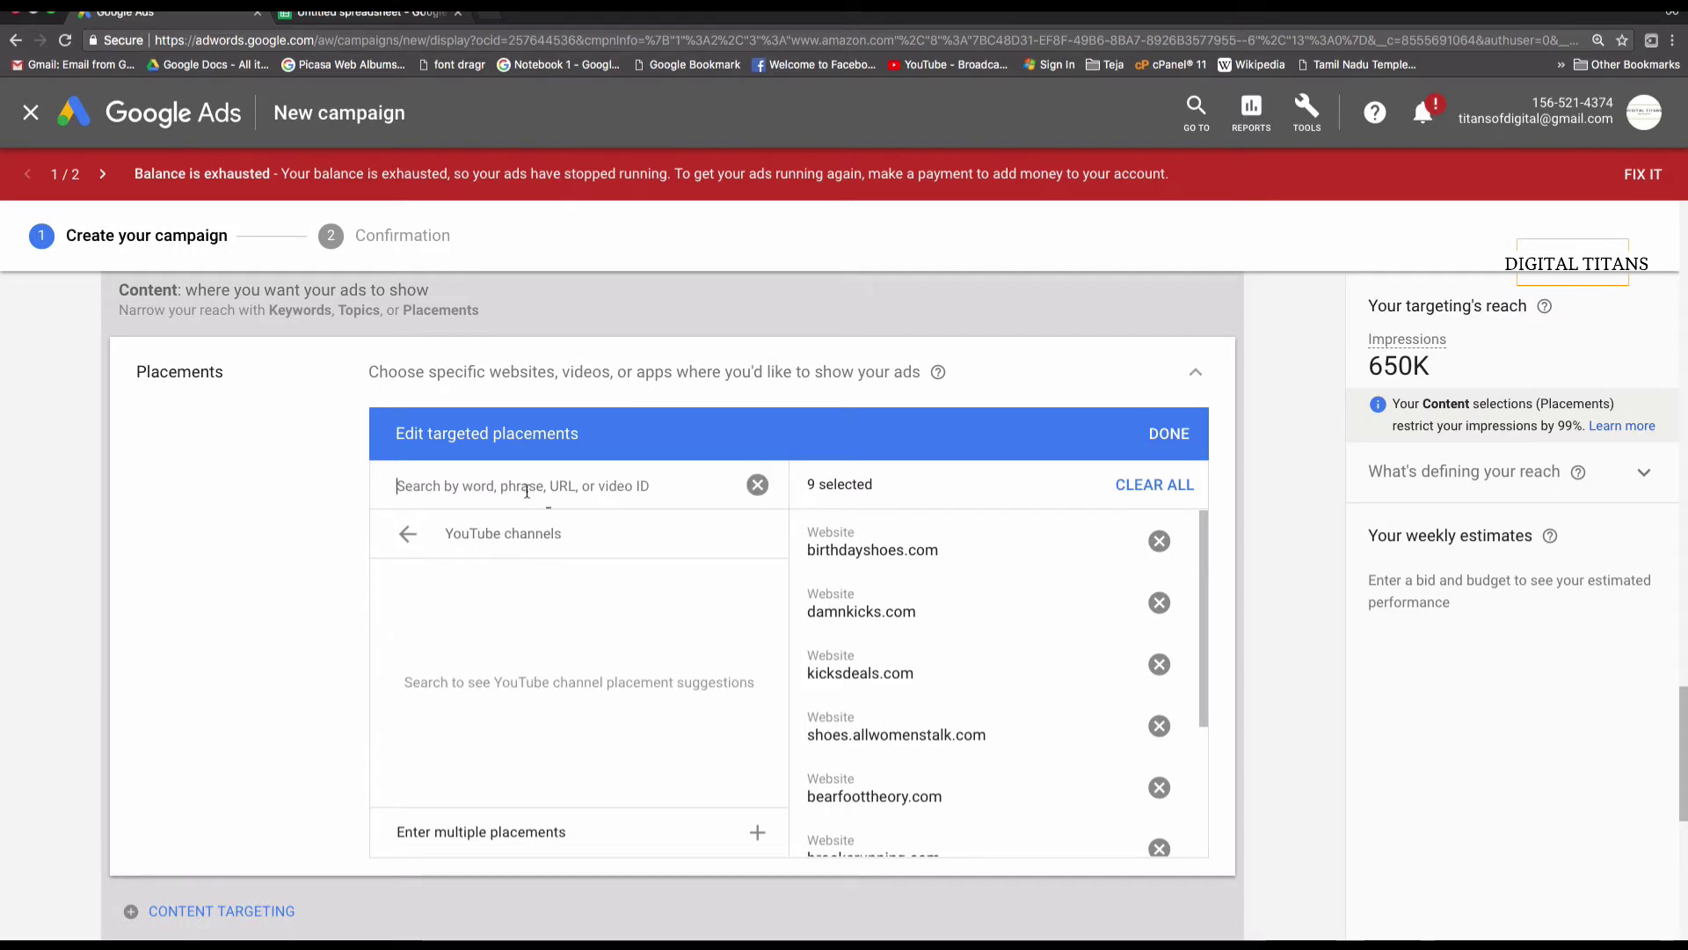
pyautogui.write('f')
pyautogui.press('BackSpace')
pyautogui.write('shoes')
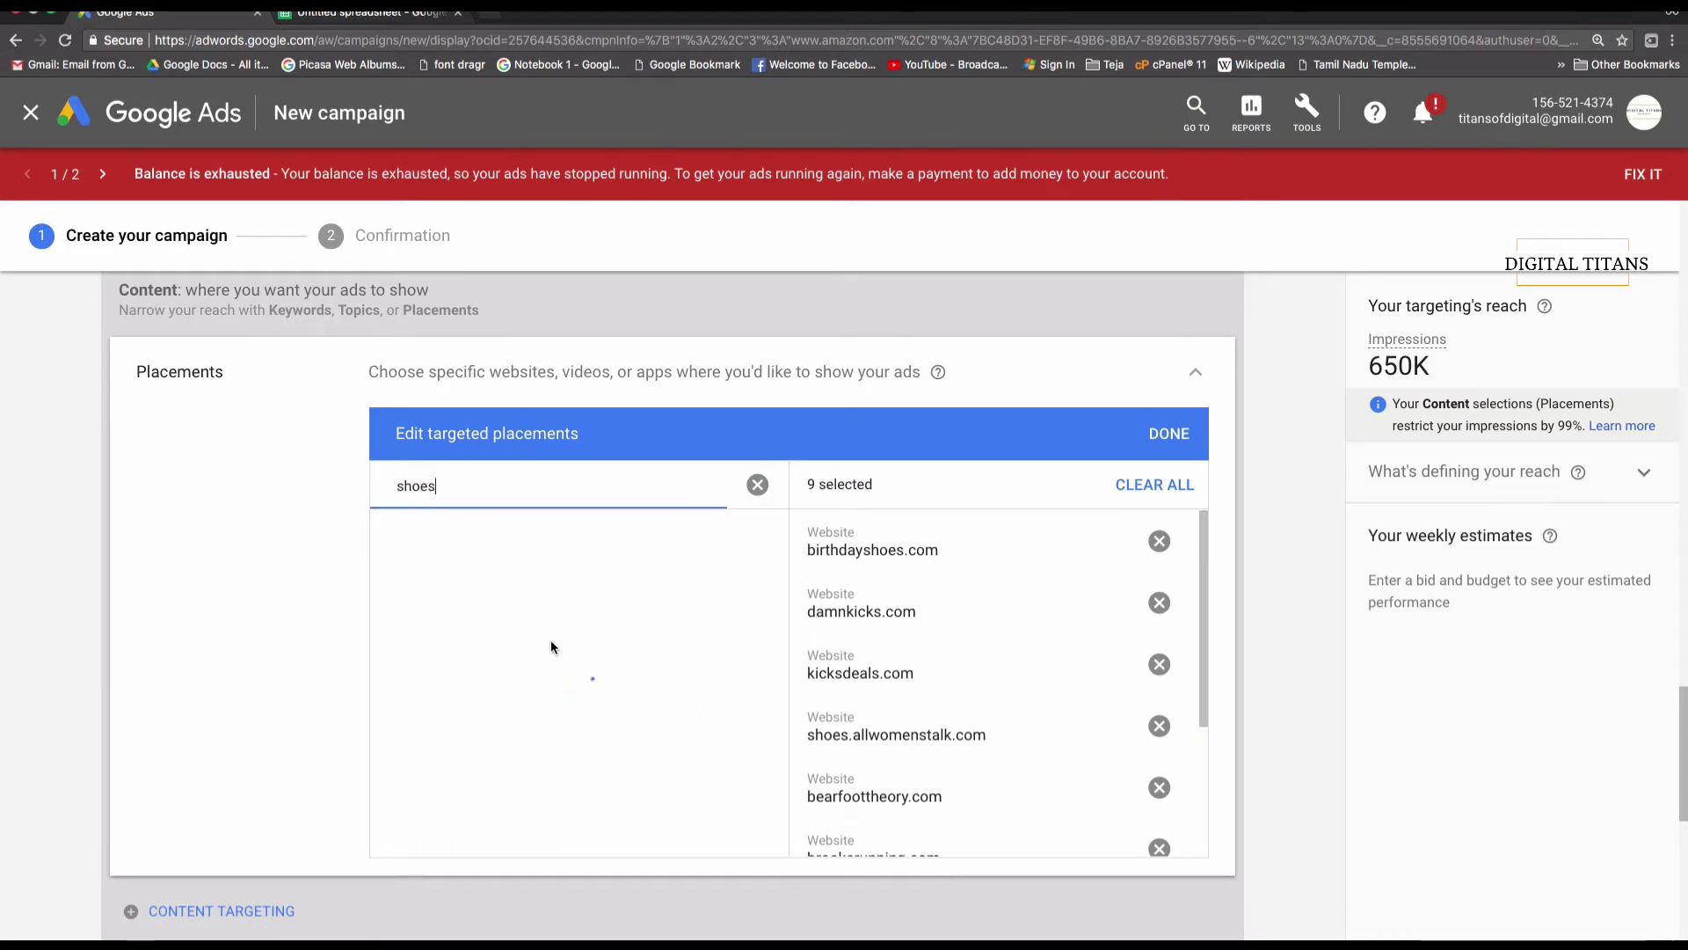
pyautogui.scroll(-4, 553, 648)
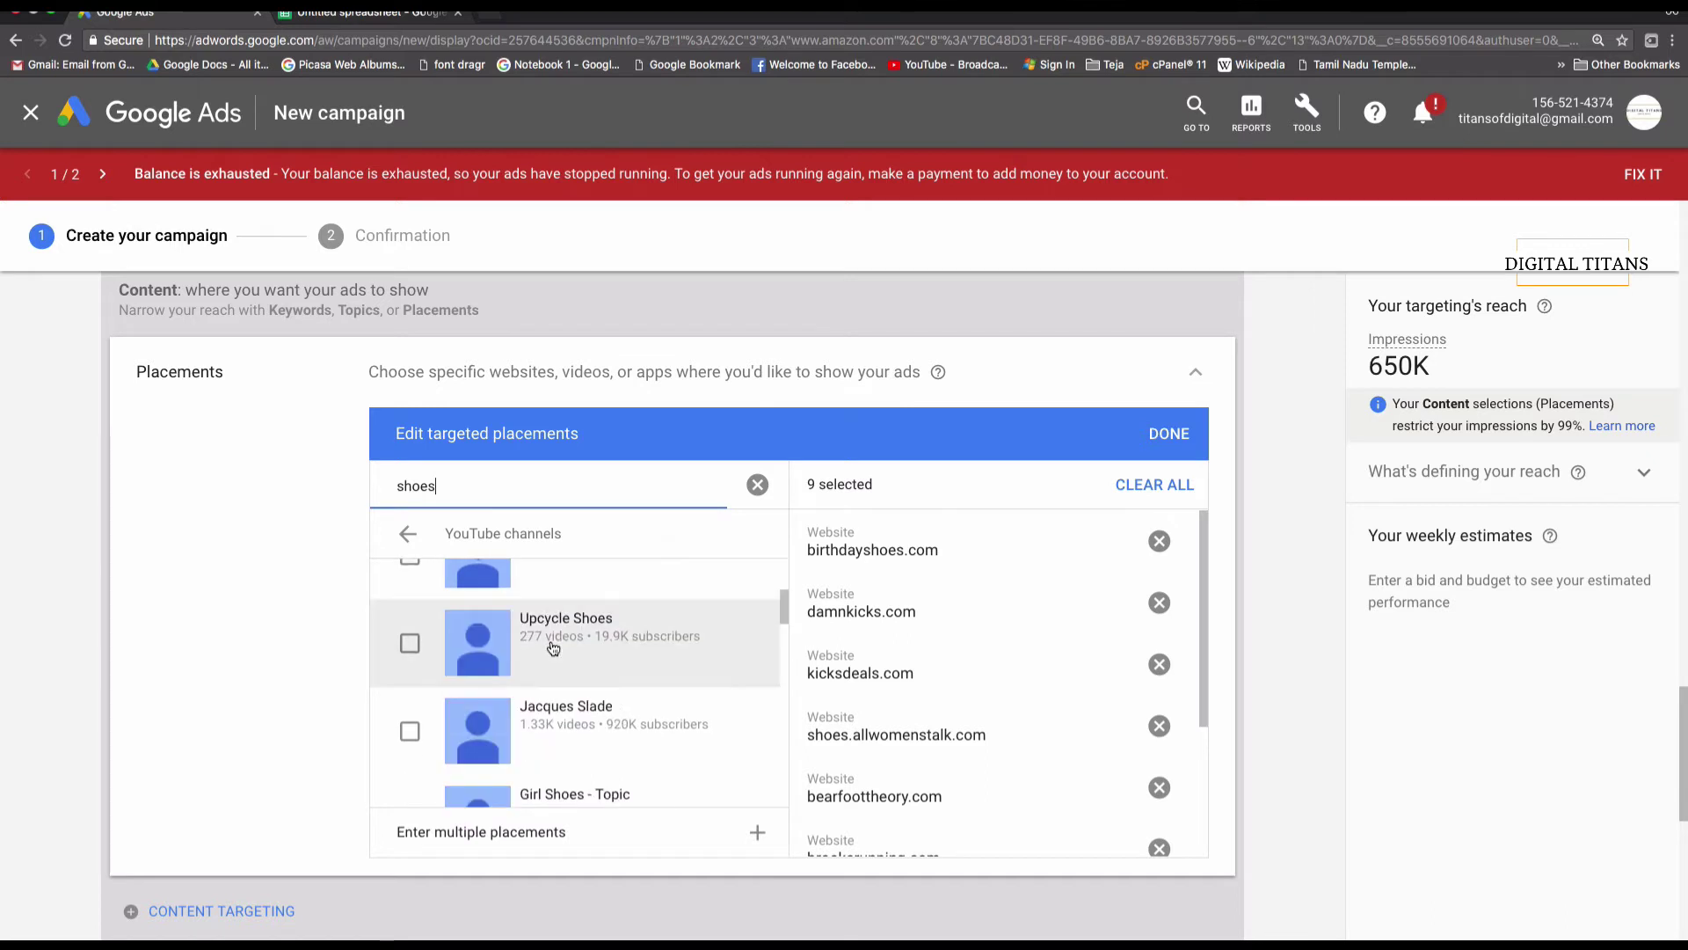
pyautogui.doubleClick(534, 491)
pyautogui.press('BackSpace')
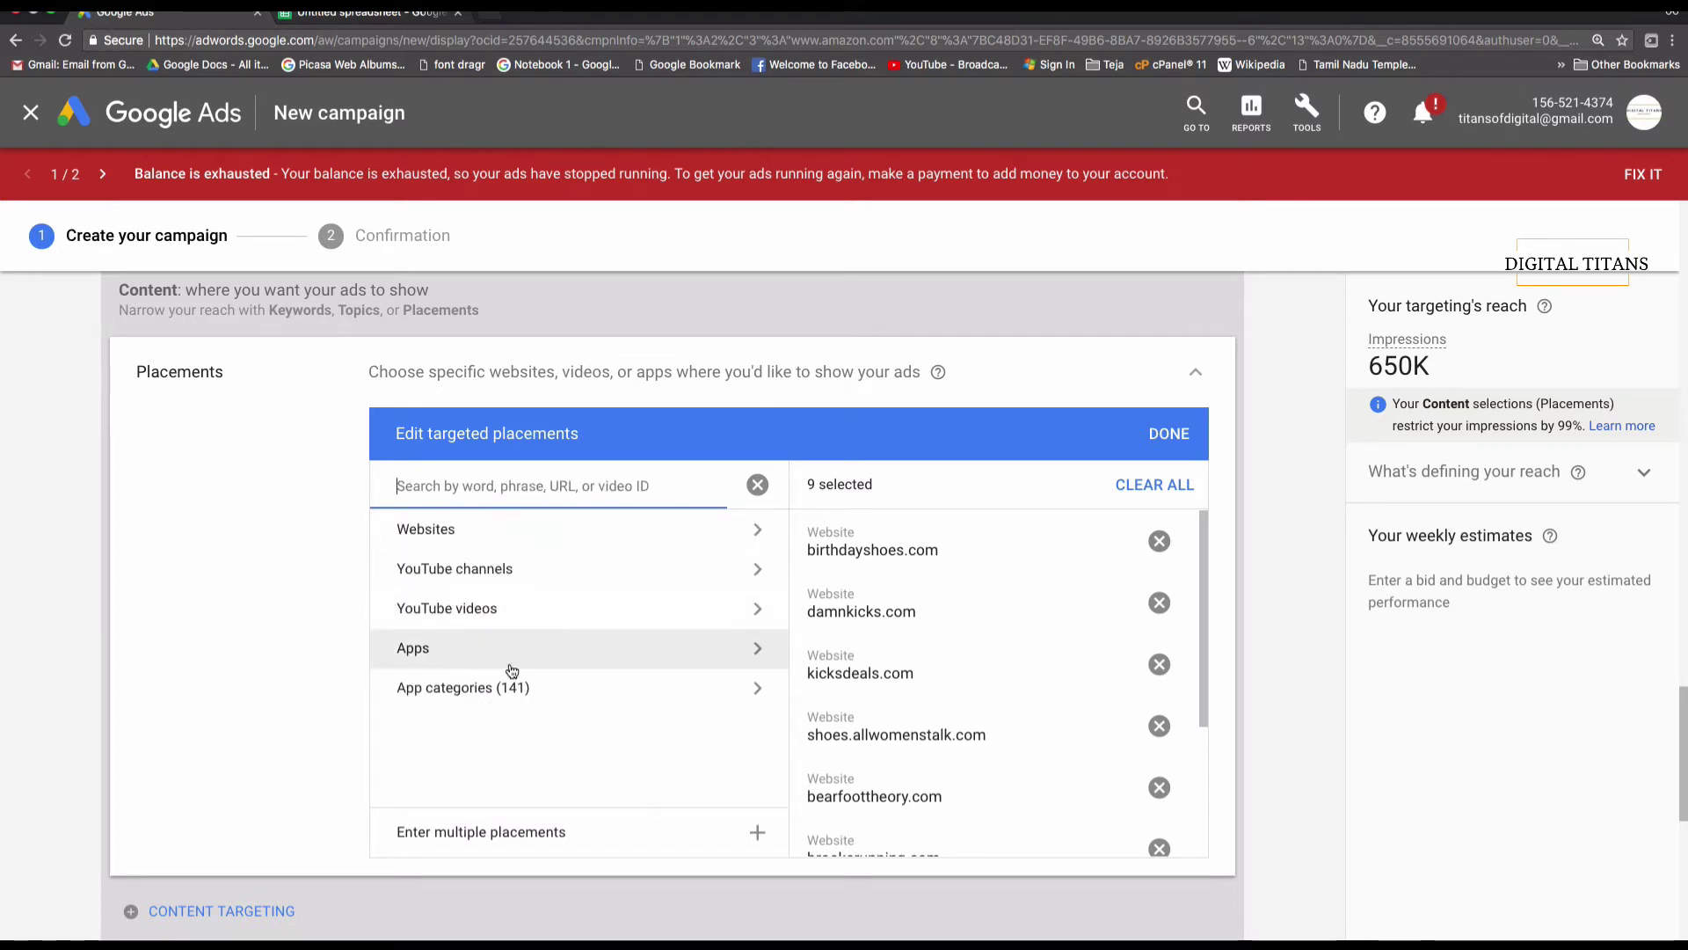
# - Open the entry of multiple placements, and copy cells A28 to A39, sneakerbardetroit.com to theactiveguy.com, from the Google Sheets spreadsheet
pyautogui.scroll(-1, 511, 710)
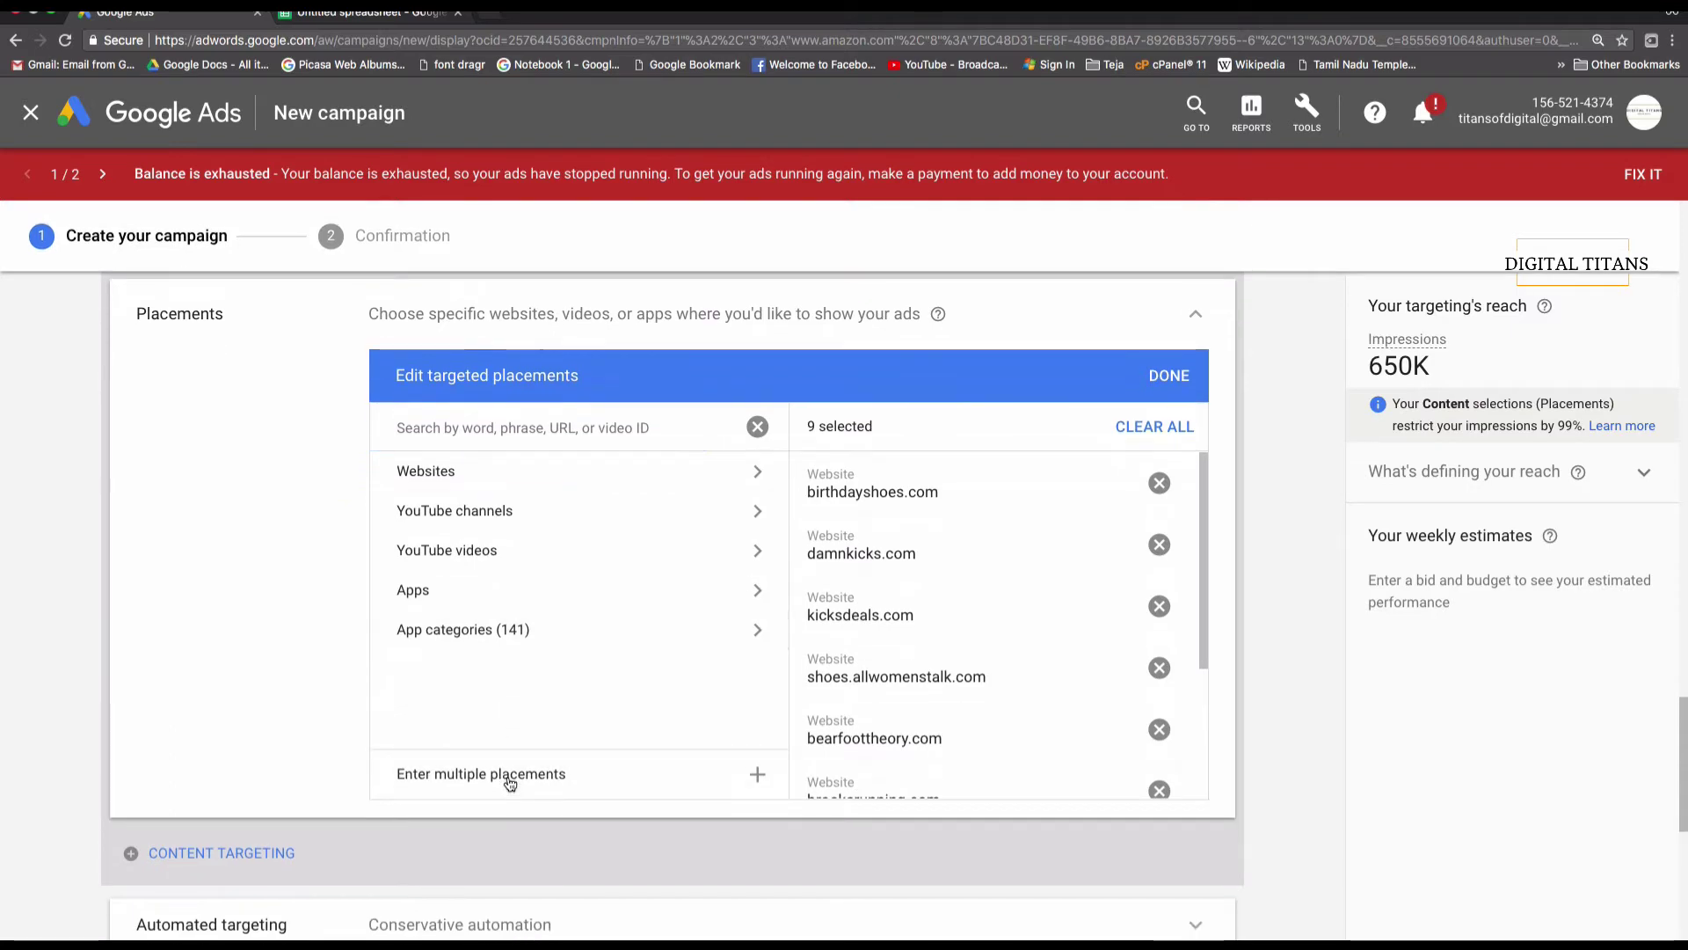
pyautogui.click(509, 777)
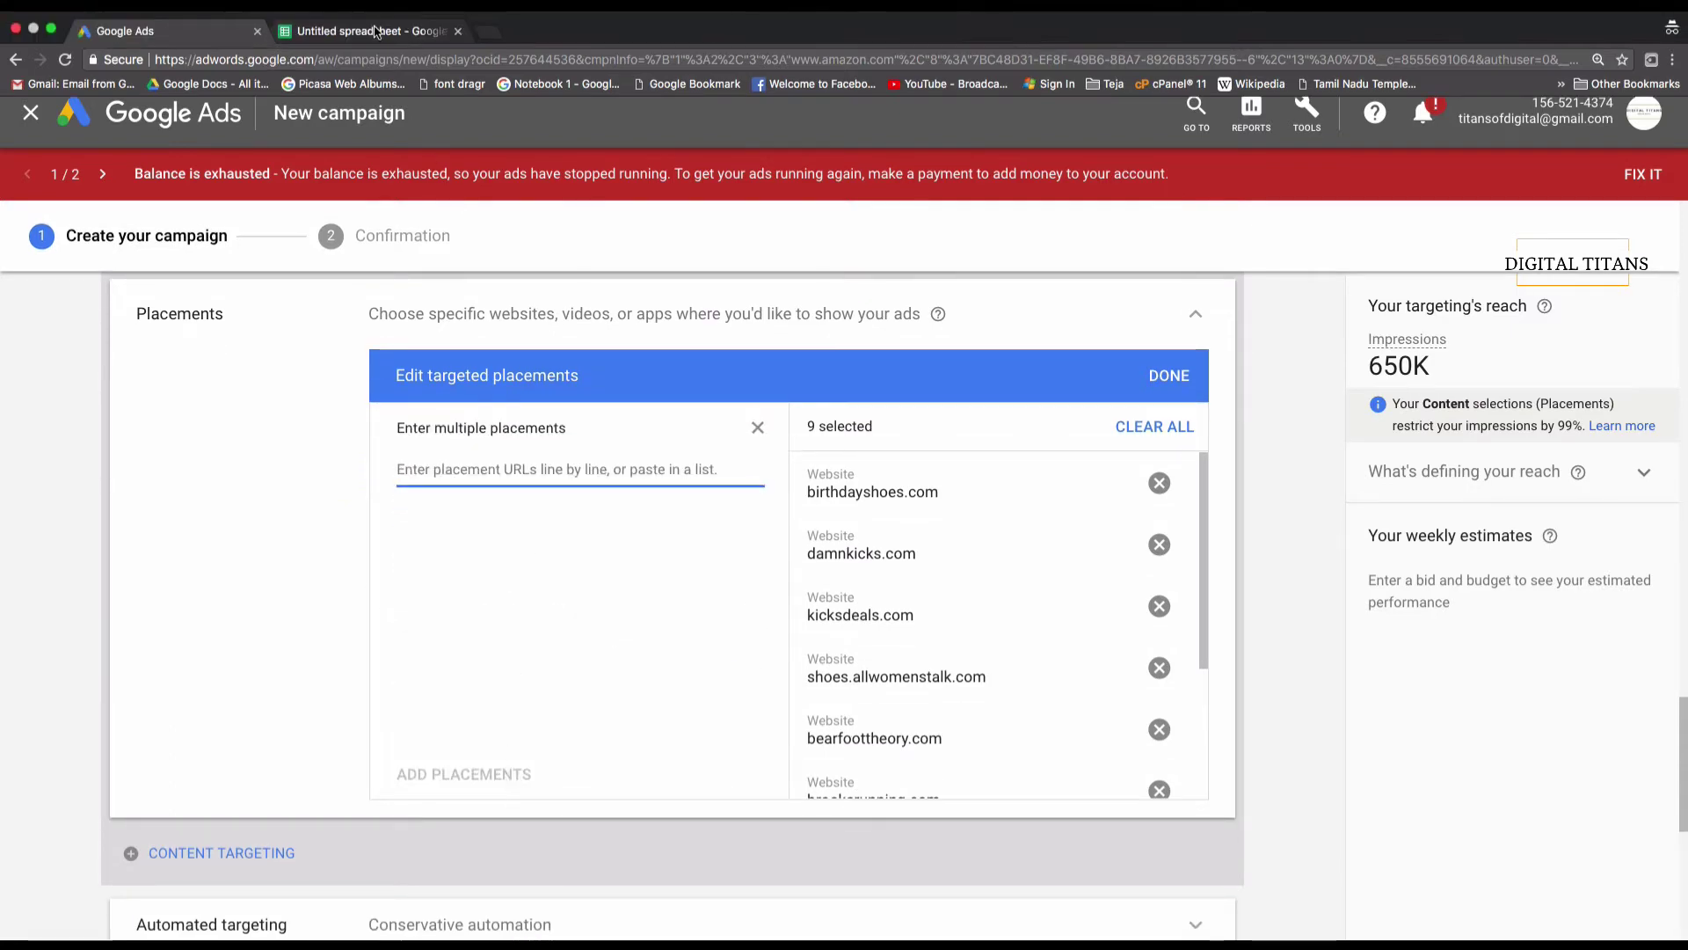
pyautogui.click(369, 12)
pyautogui.scroll(-3, 408, 607)
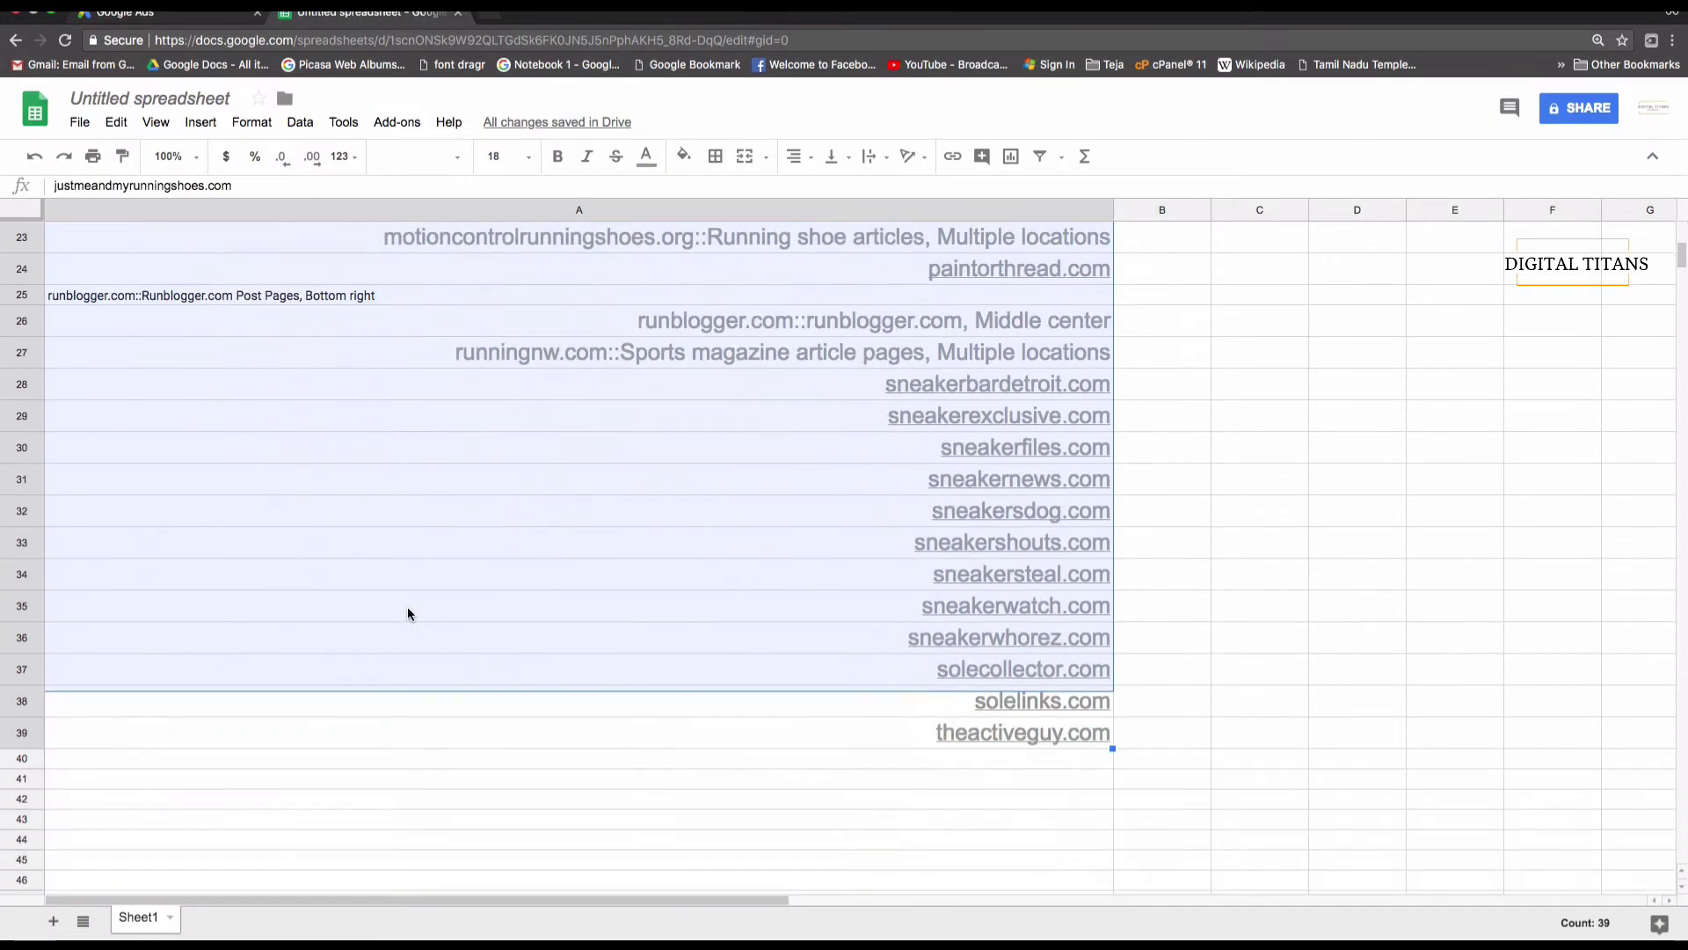
pyautogui.click(604, 692)
pyautogui.moveTo(613, 738); pyautogui.dragTo(594, 461)
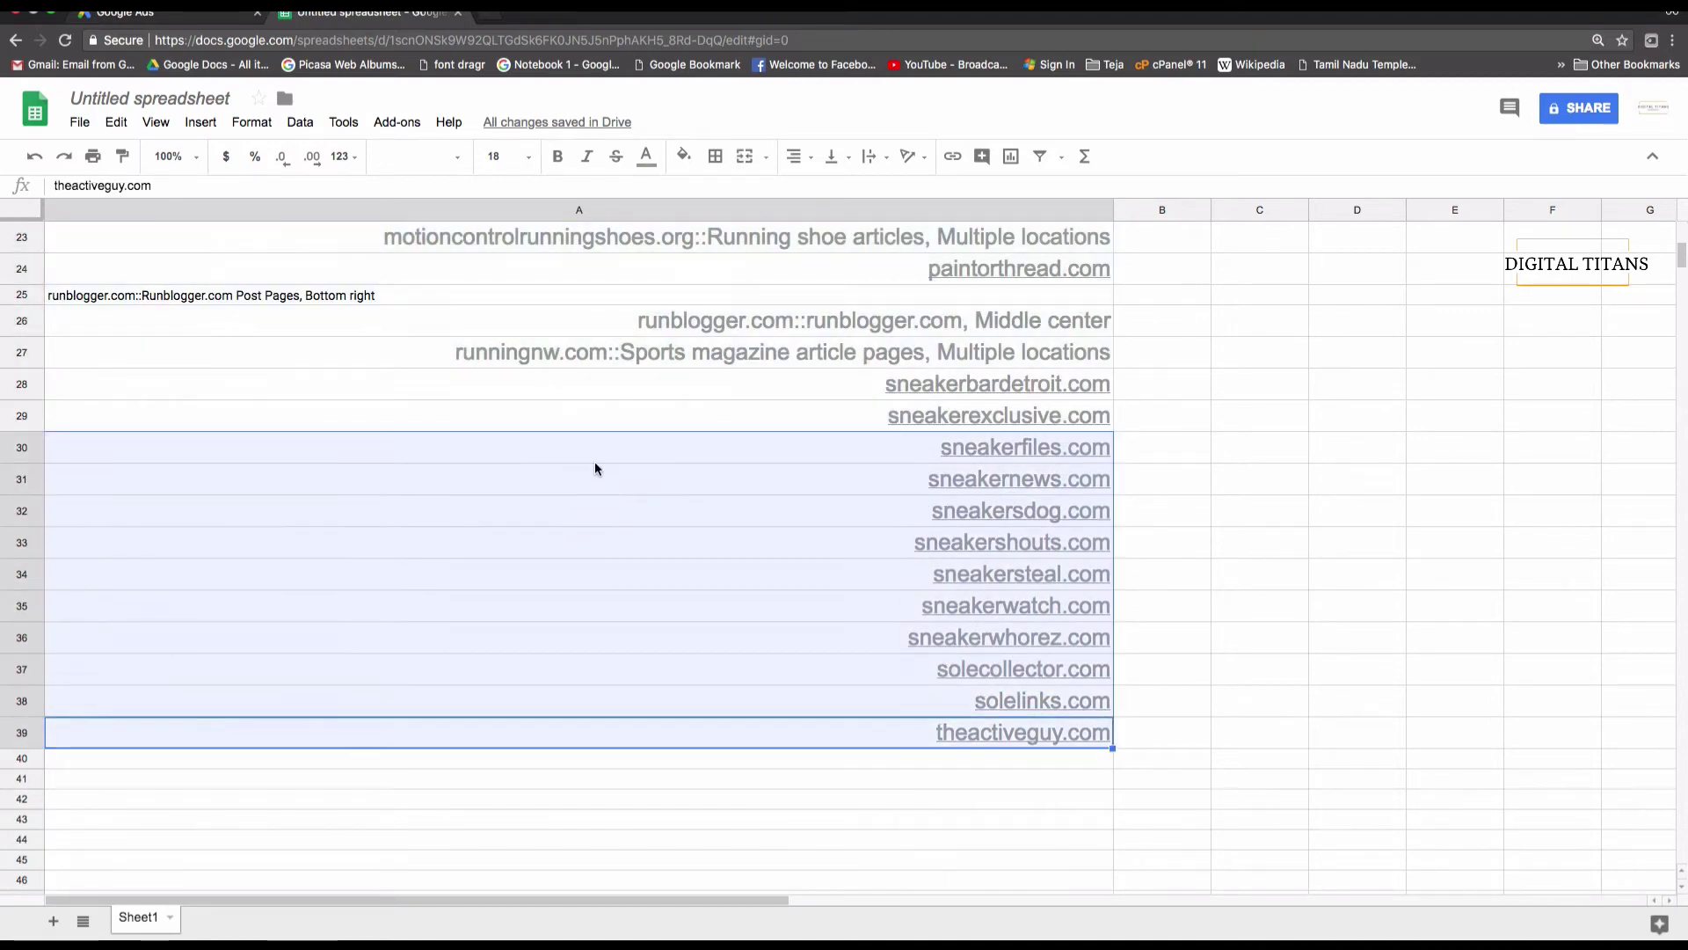
pyautogui.hotkey('shift', 'Up')
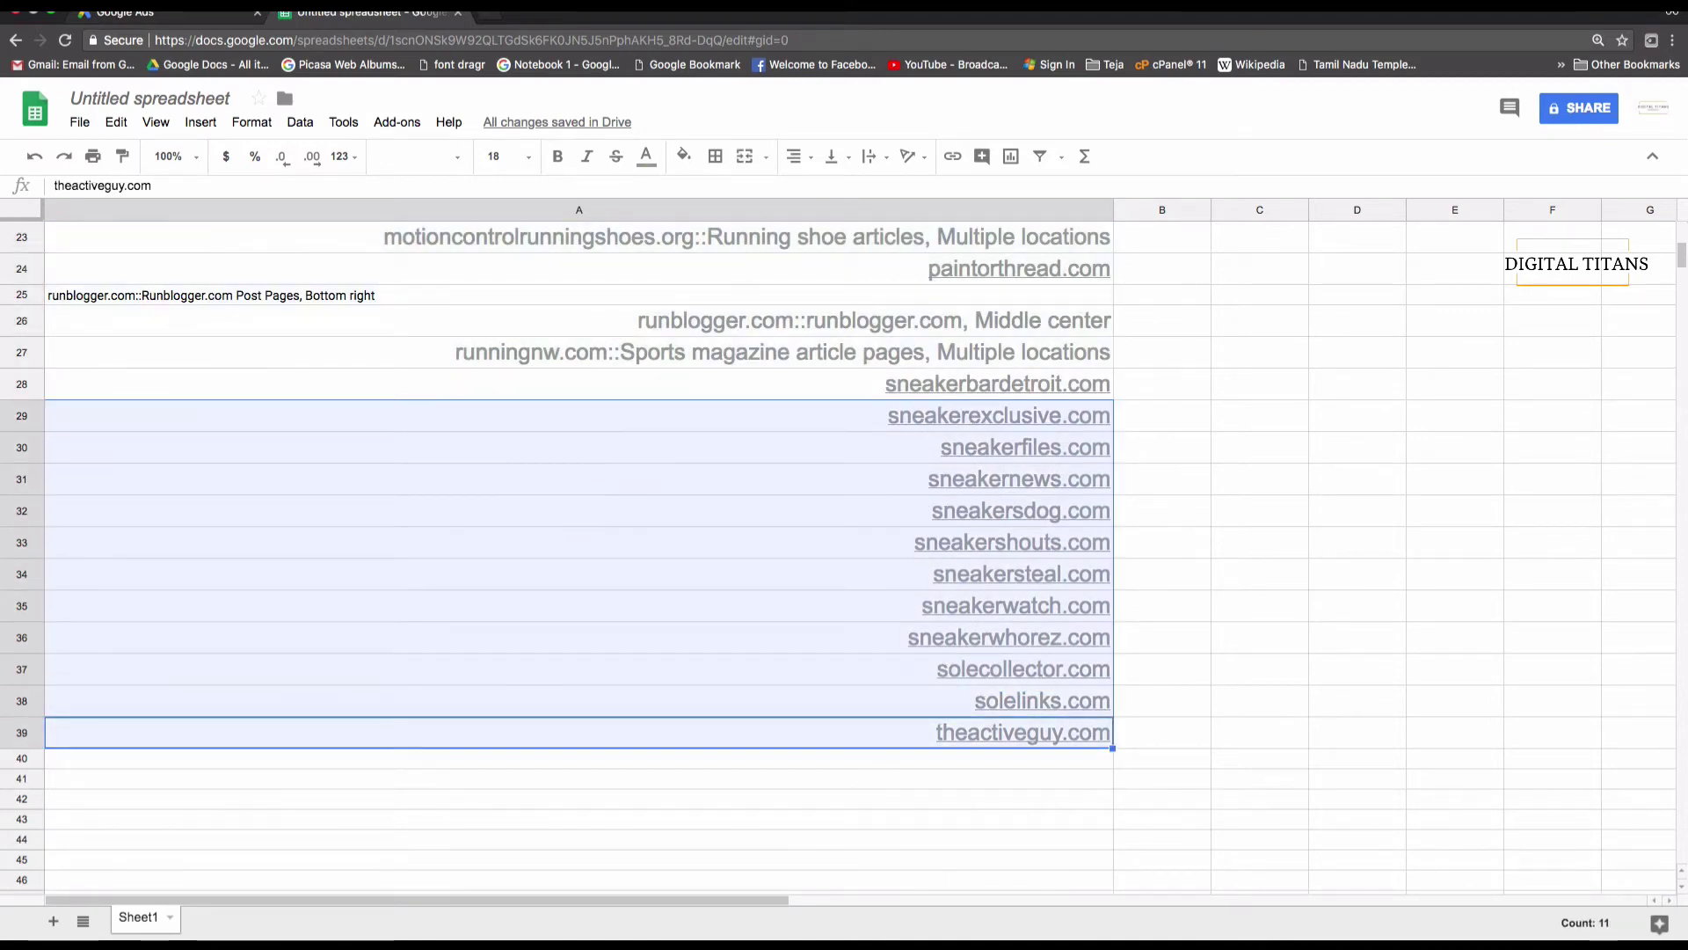
pyautogui.hotkey('shift', 'Up')
pyautogui.press('super+c')
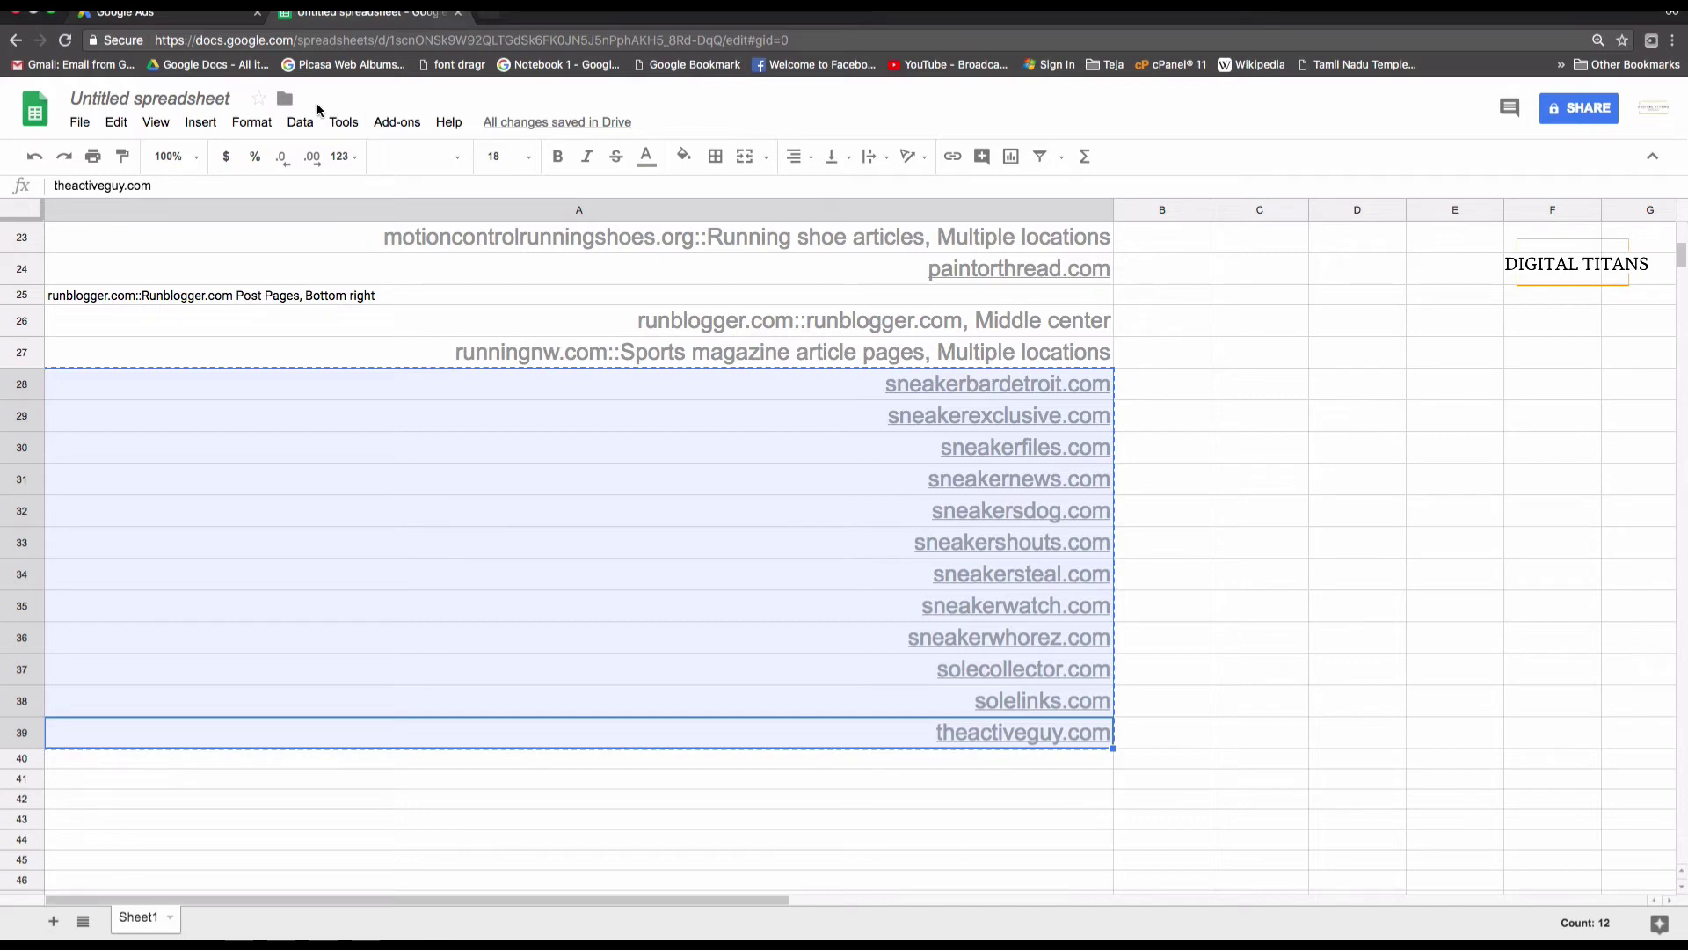
# - Switch back to Google Ads and add the 12 copied websites as targeted placements
pyautogui.click(193, 13)
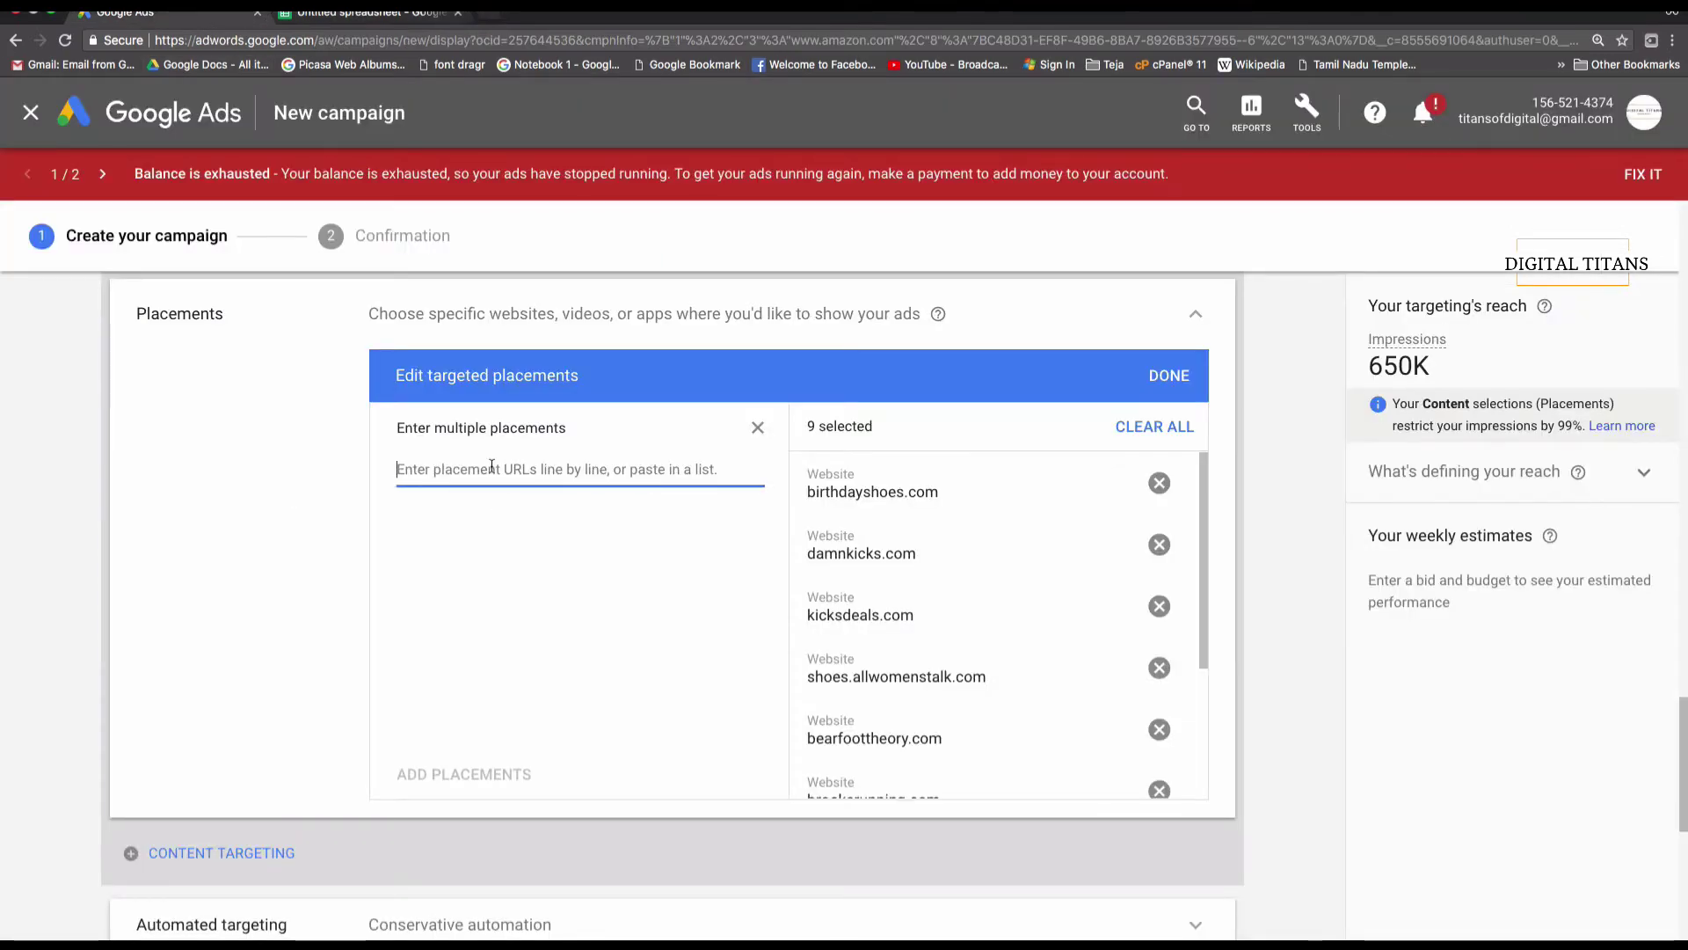
pyautogui.press('super+v')
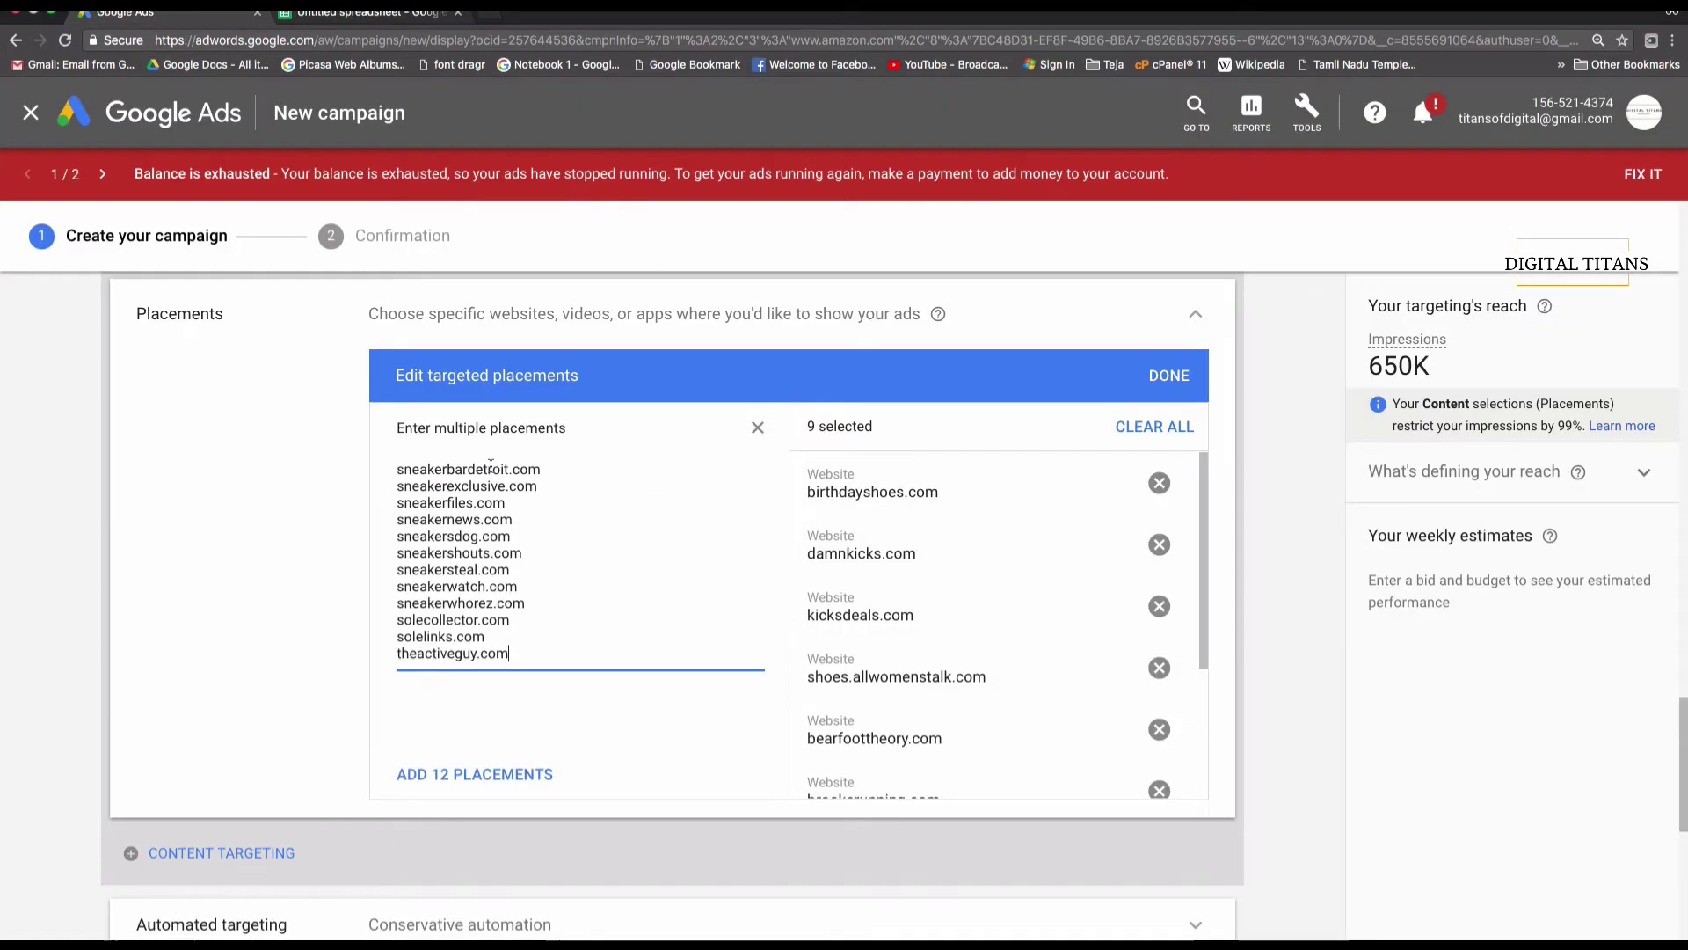
pyautogui.click(533, 778)
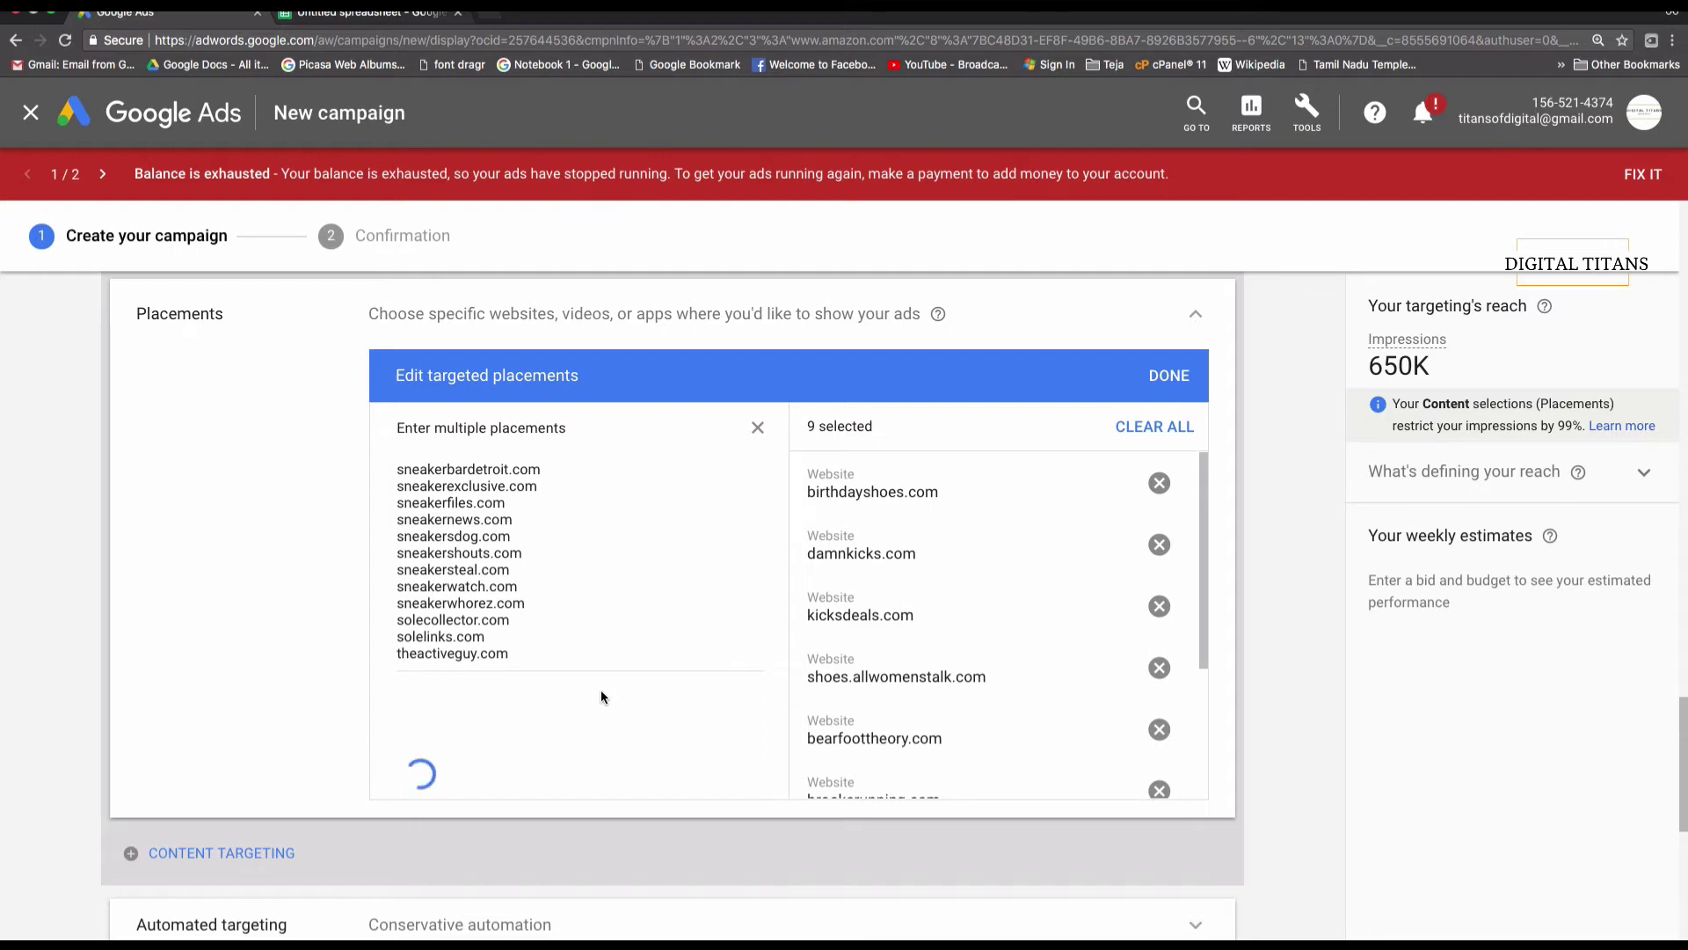
# - Add Keywords as content targeting for the ad group and start creating a custom intent audience
pyautogui.scroll(-5, 599, 689)
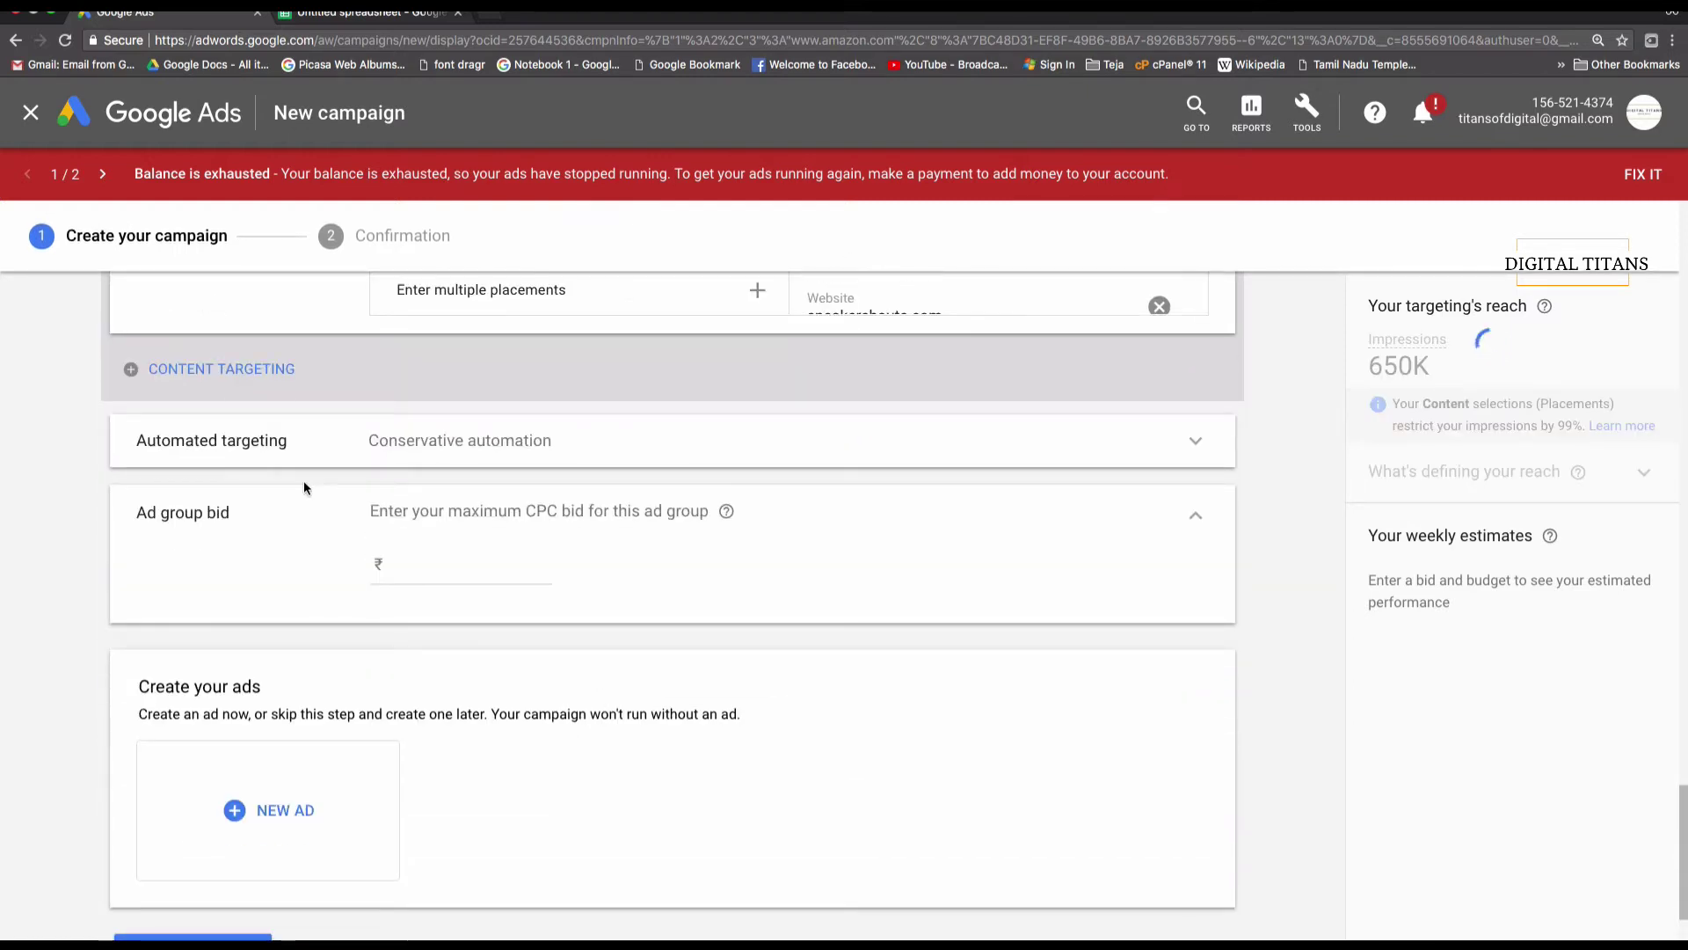
pyautogui.click(274, 370)
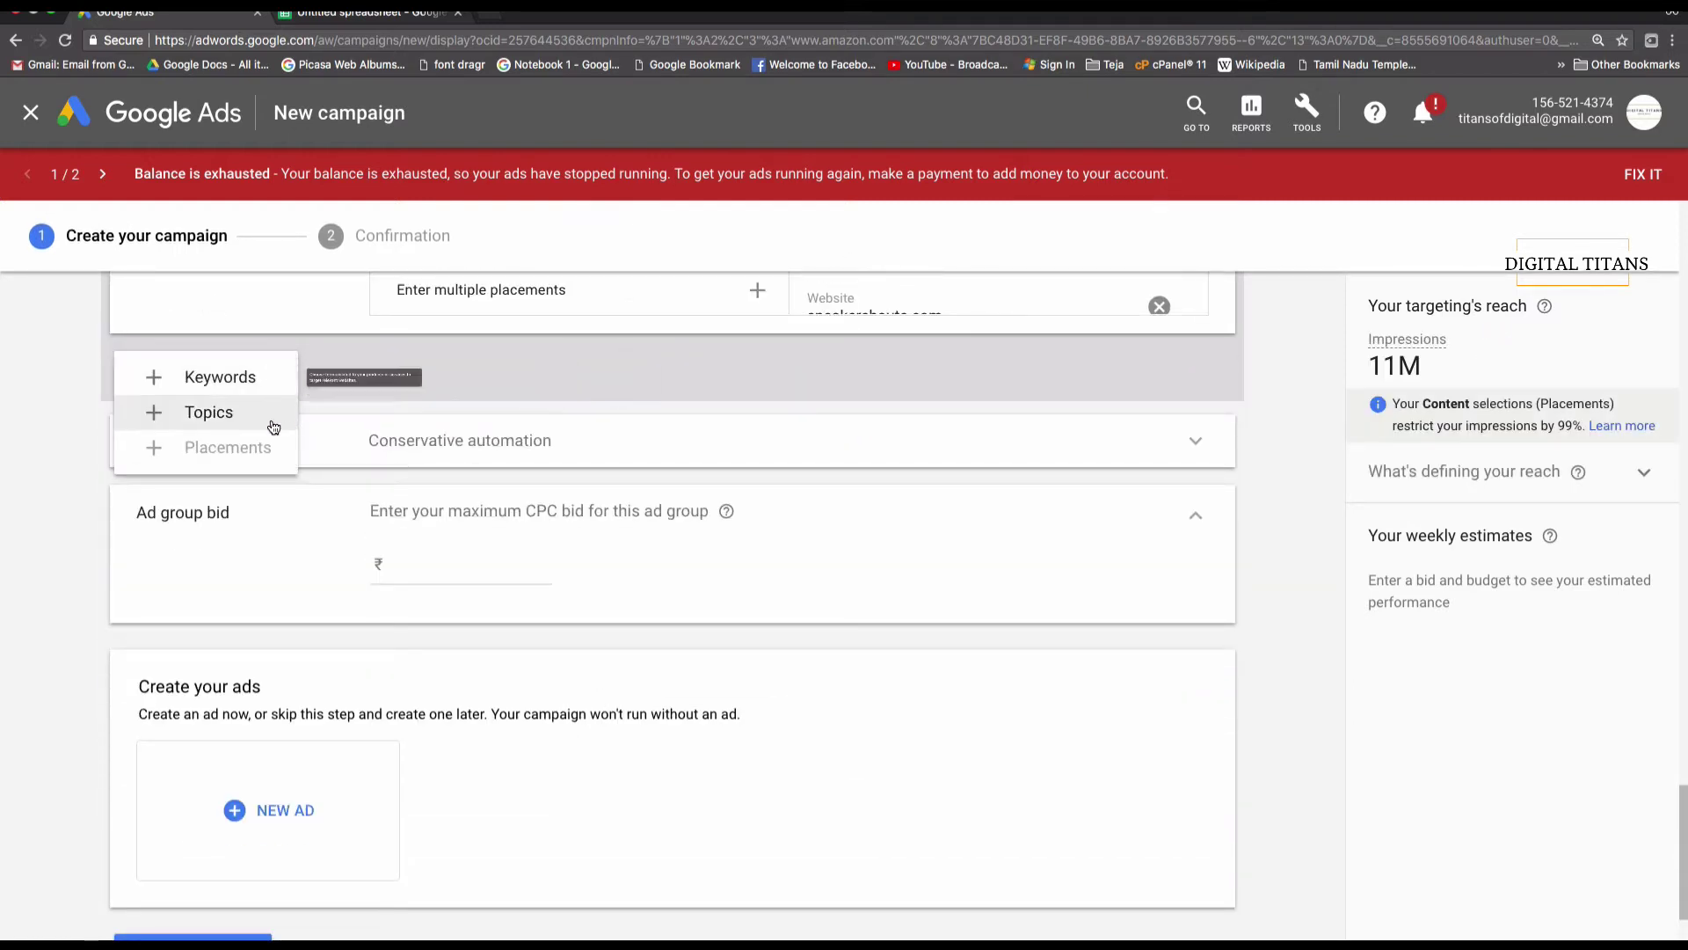
pyautogui.click(247, 374)
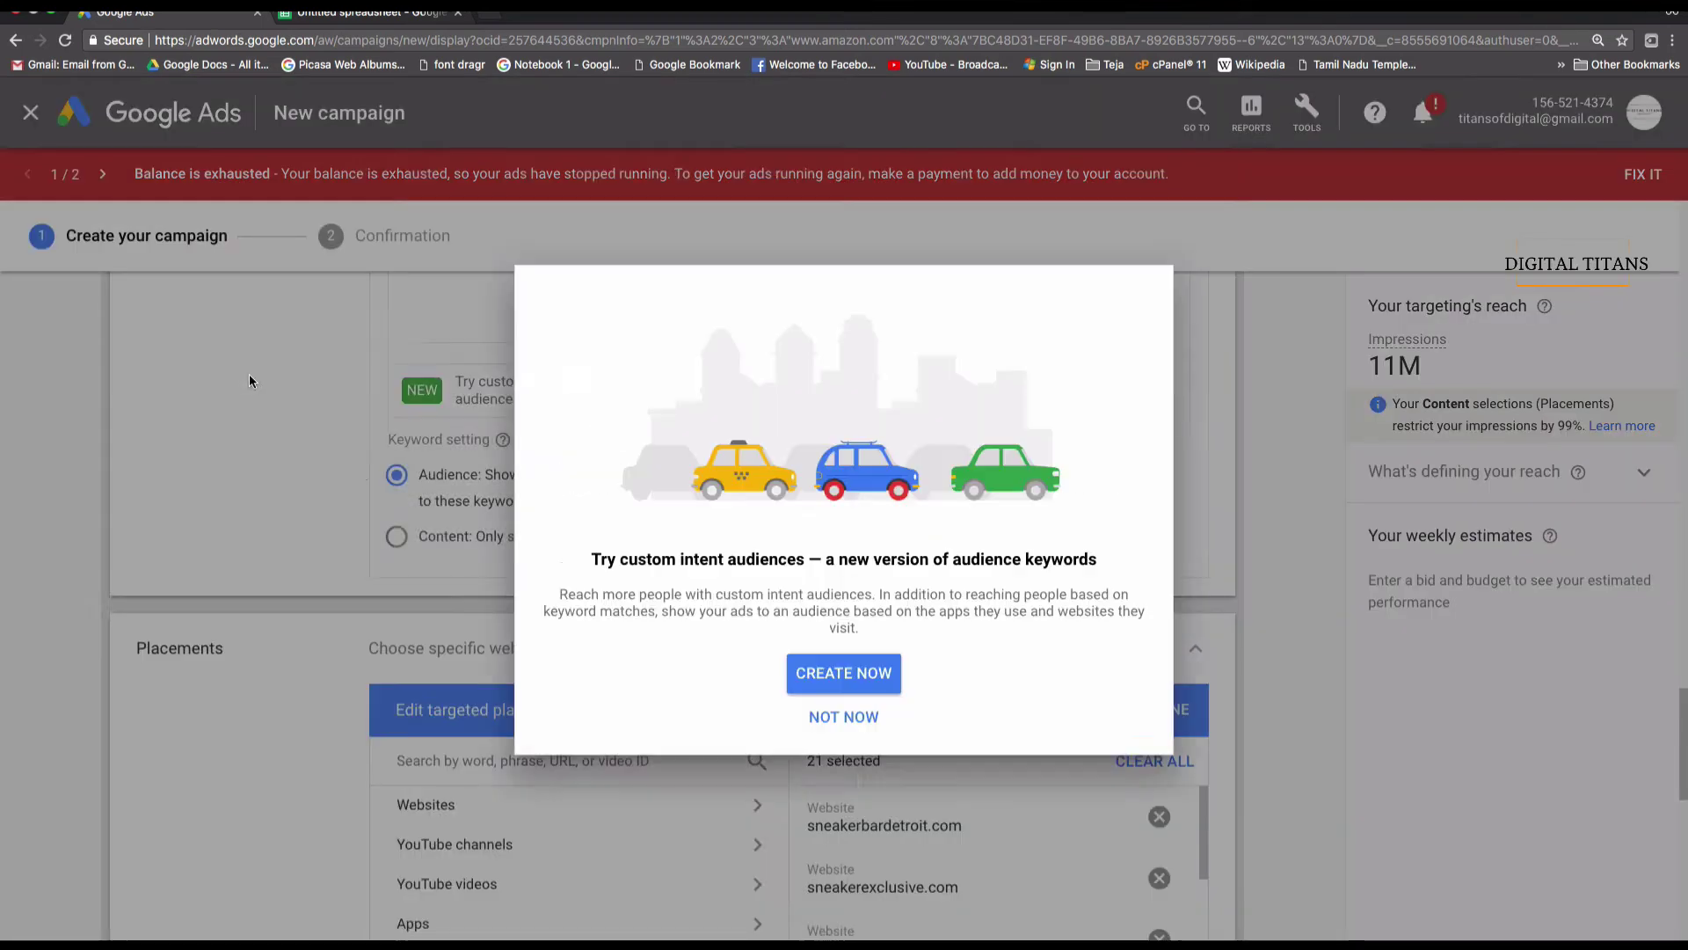
pyautogui.click(870, 683)
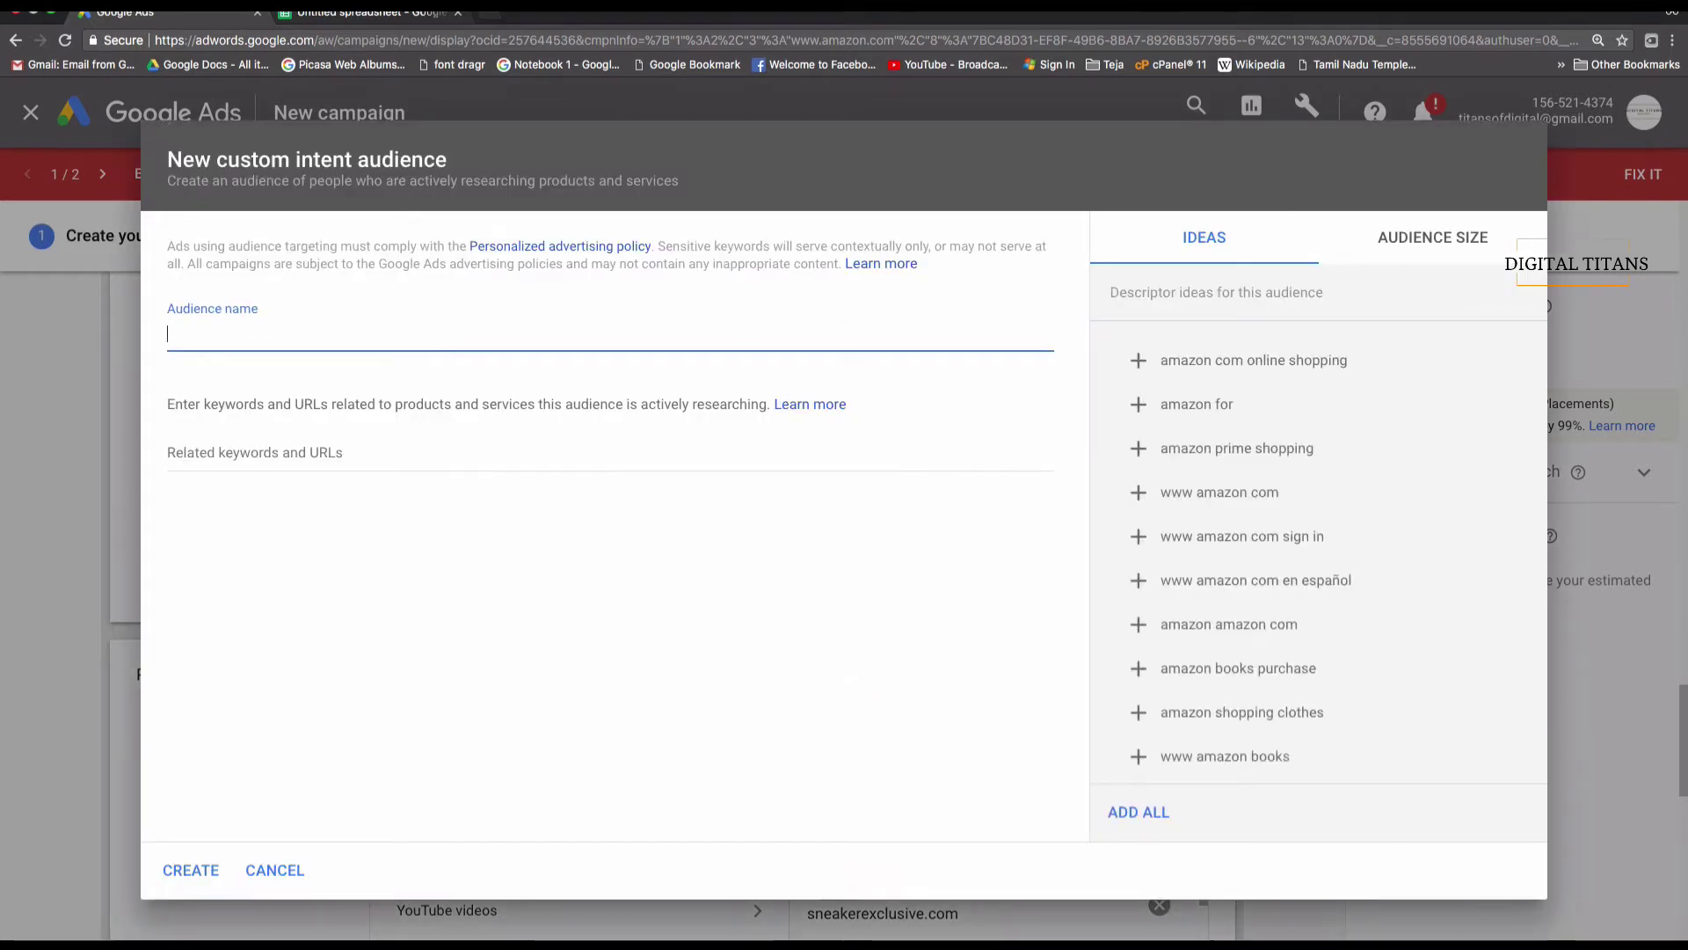
# - Name the custom intent audience "footwear" and add "footwear" as a related keyword
pyautogui.write('footwear')
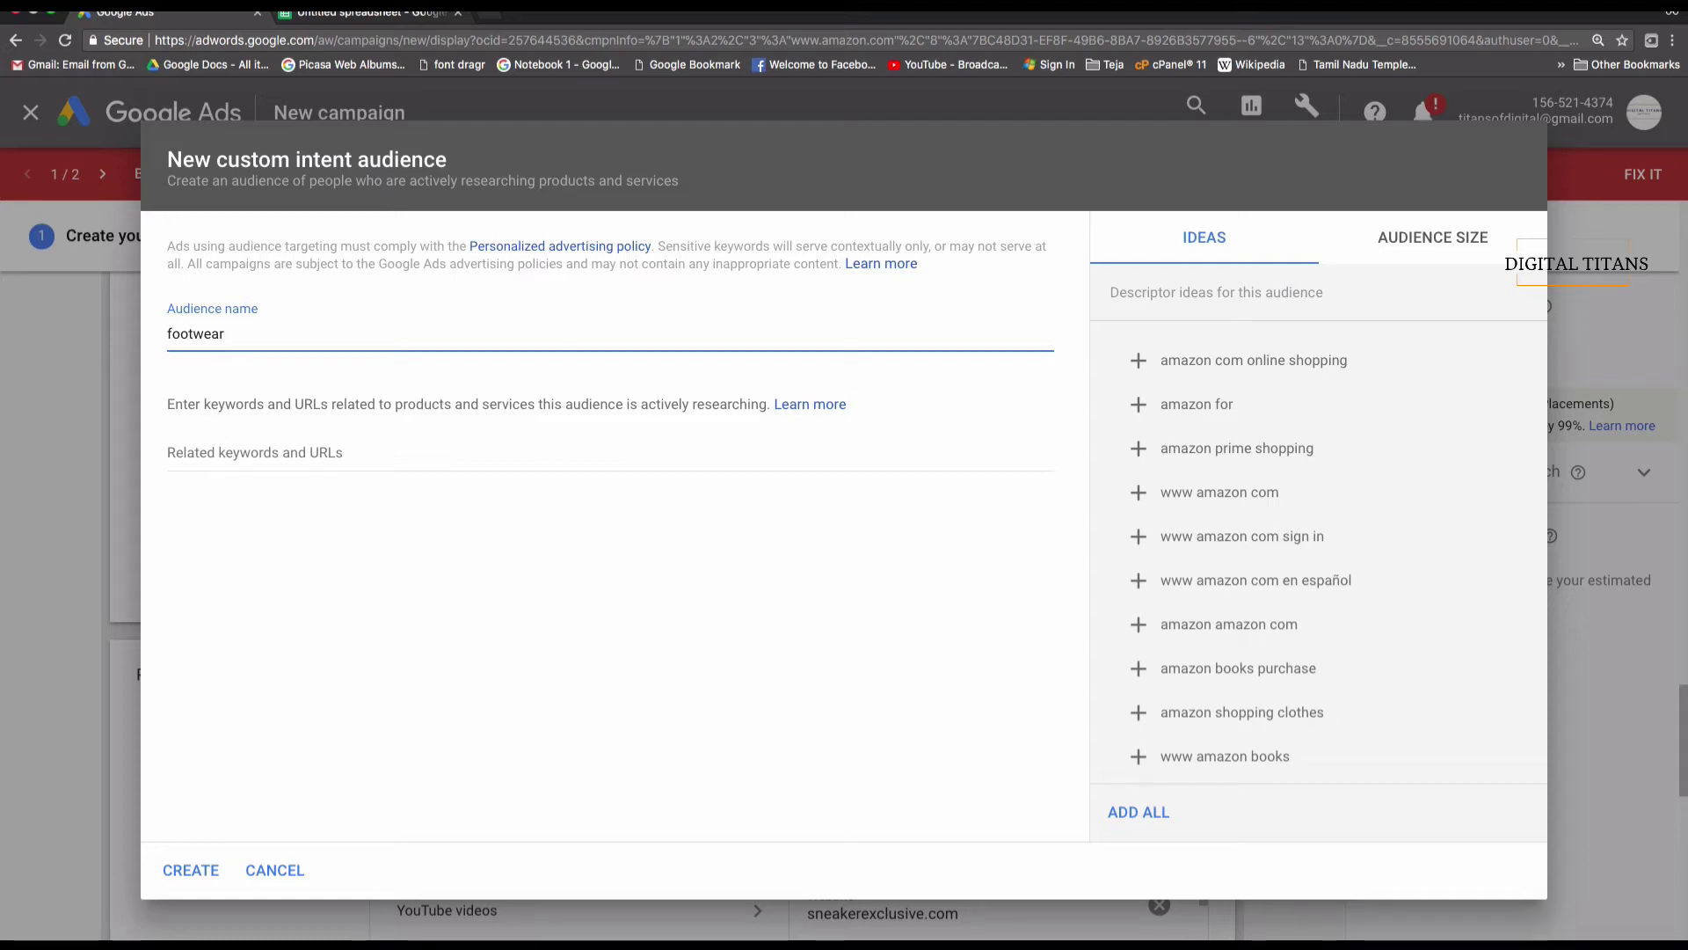
pyautogui.press('Tab')
pyautogui.press('Tab')
pyautogui.write('foo')
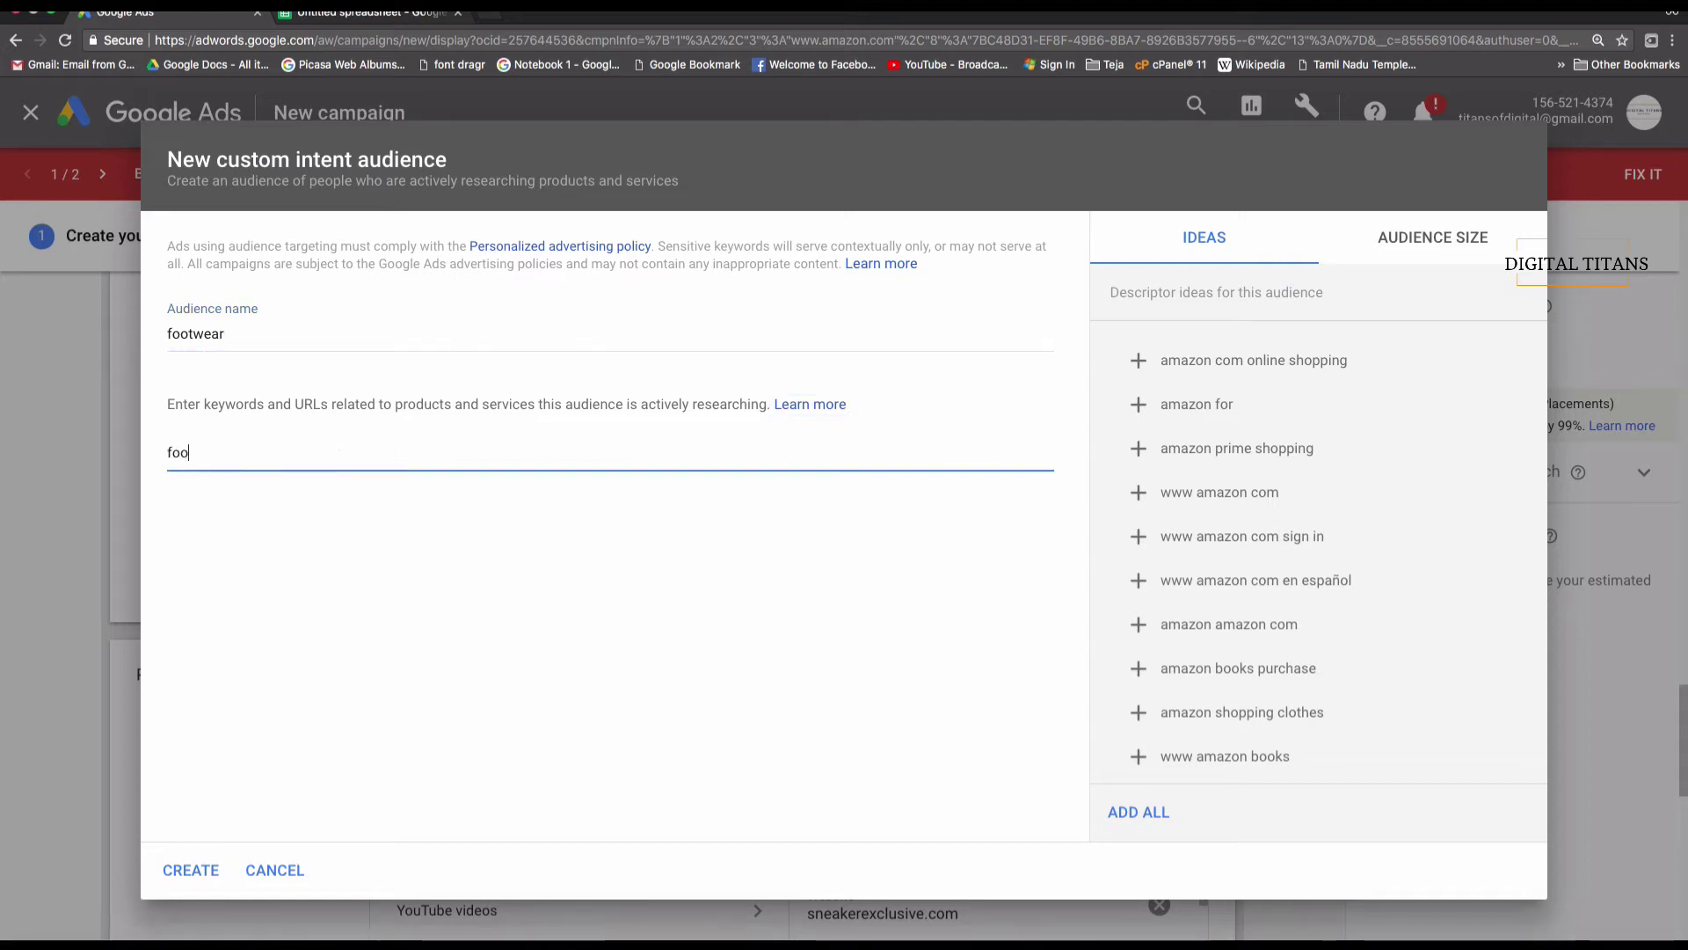
pyautogui.press('Return')
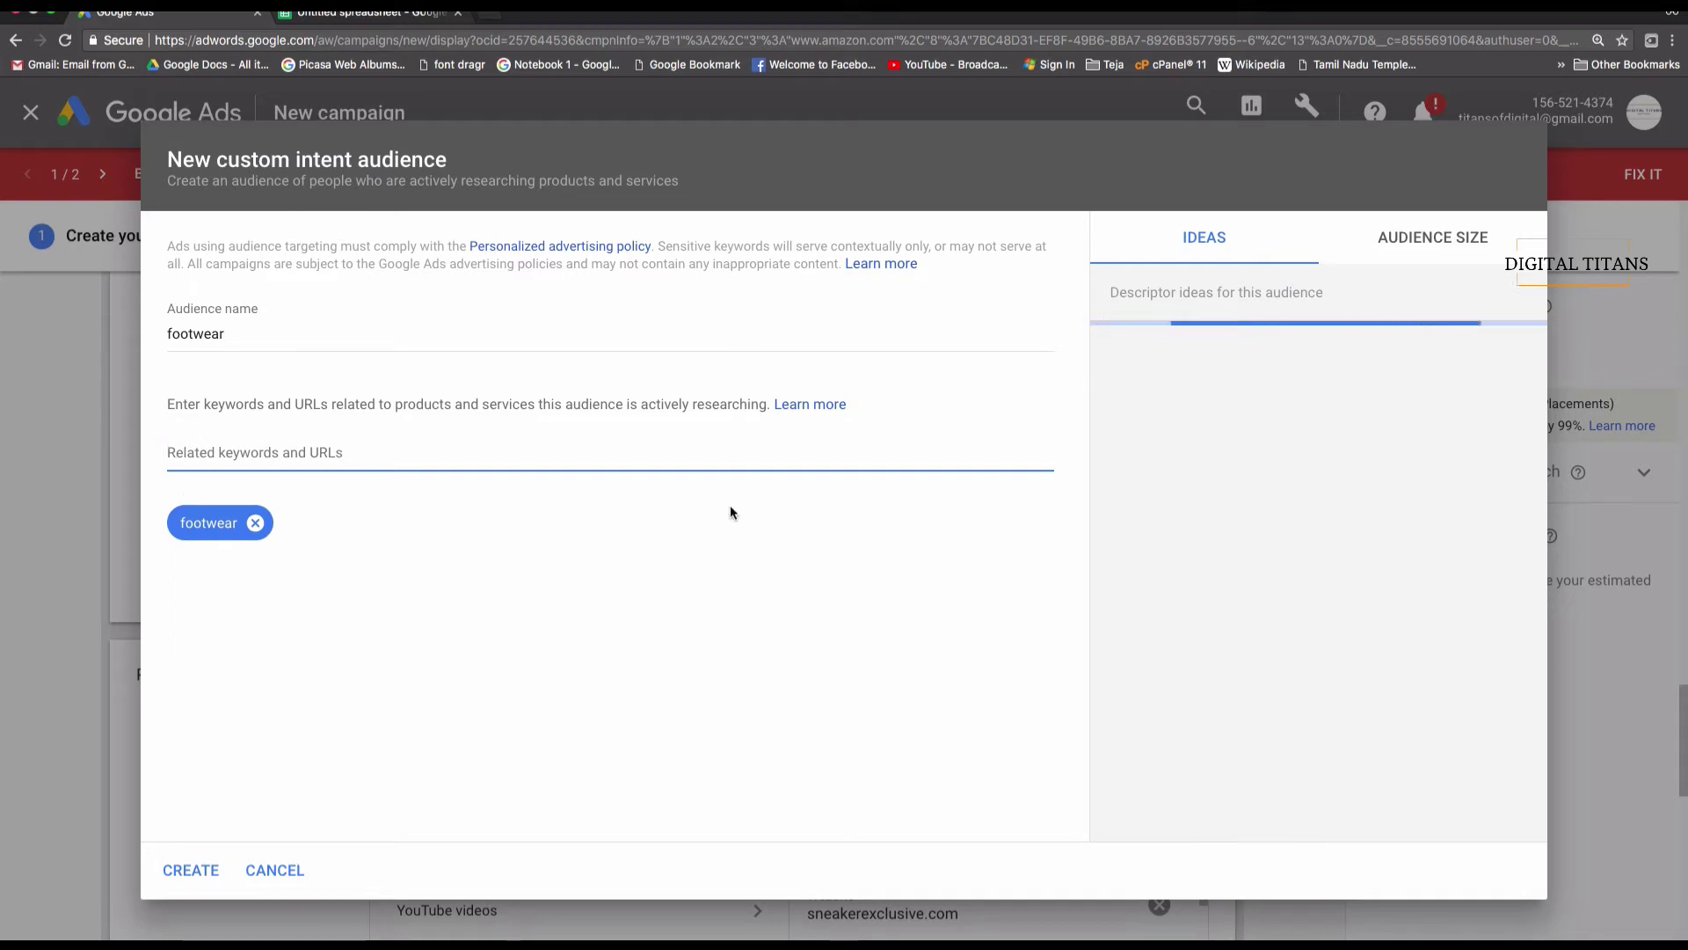
# - Add all suggested keyword ideas to the footwear custom intent audience, check its estimated audience size, and create the audience
pyautogui.scroll(-10, 1299, 409)
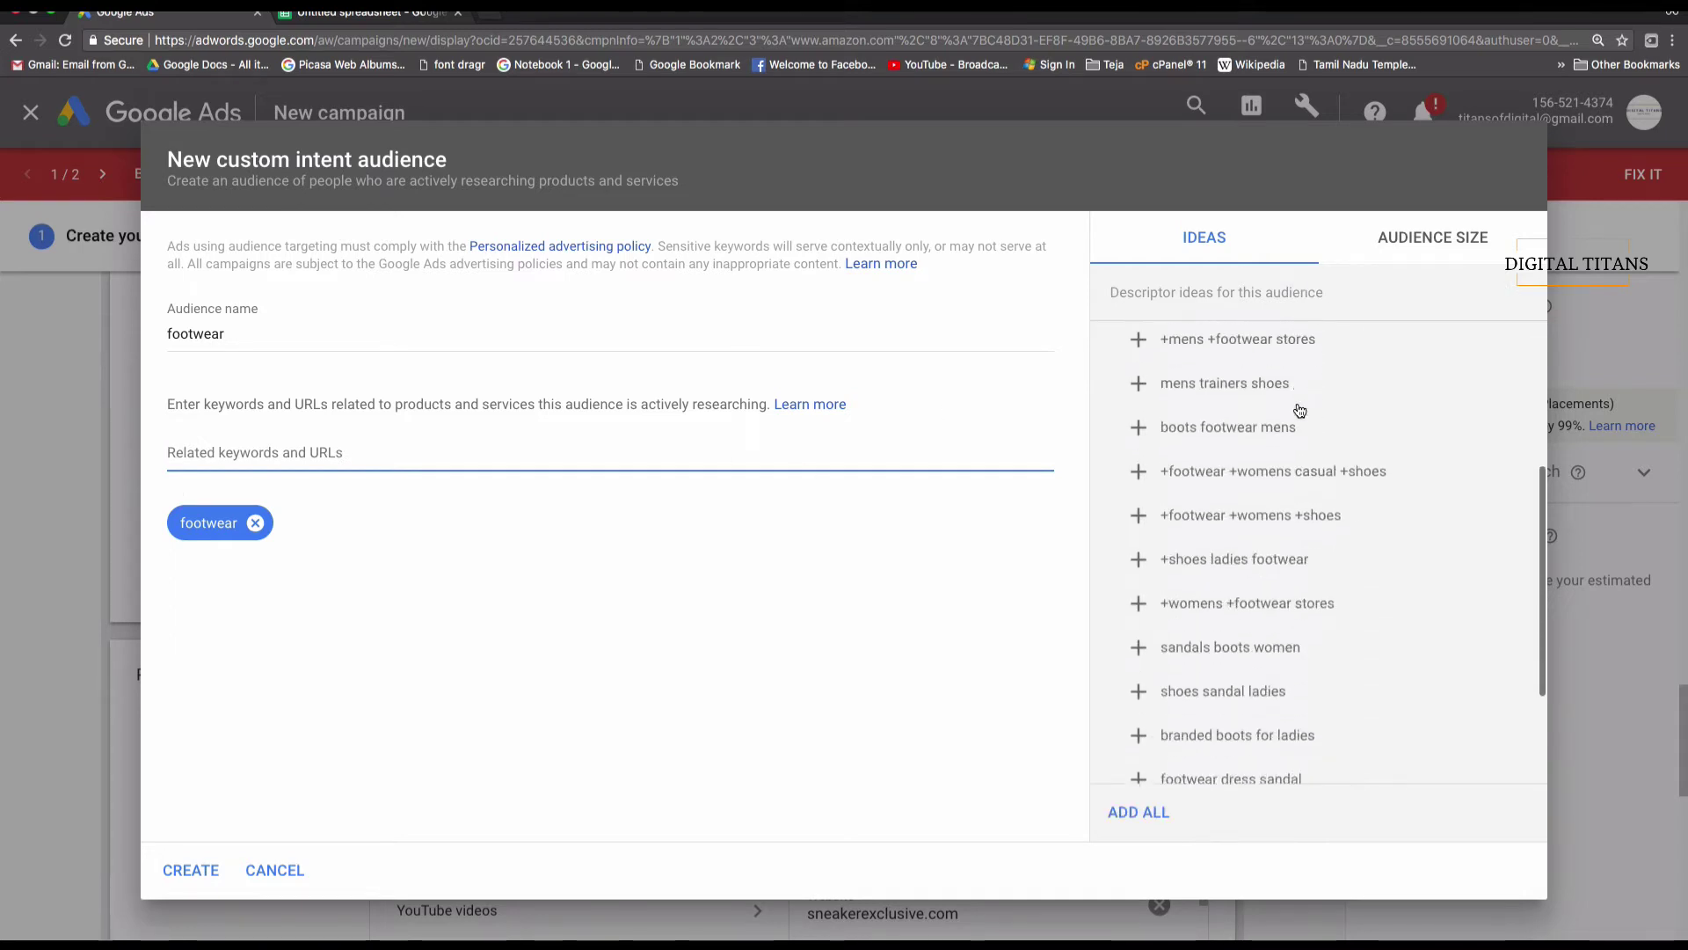
pyautogui.scroll(10, 1299, 409)
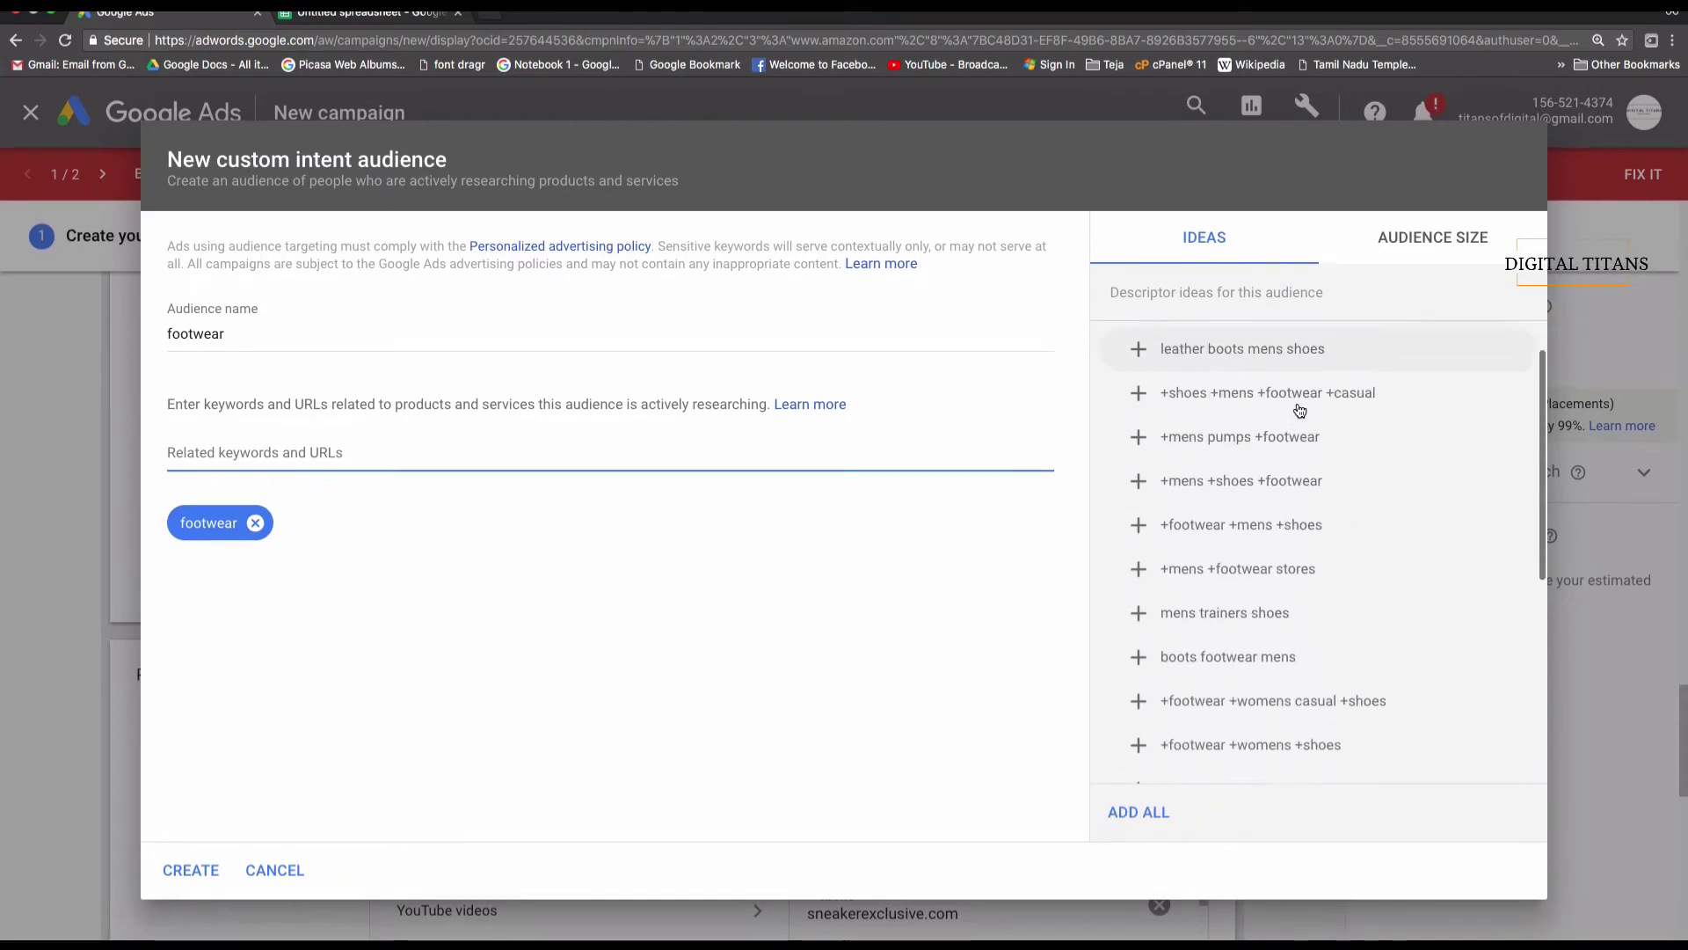
pyautogui.click(1143, 814)
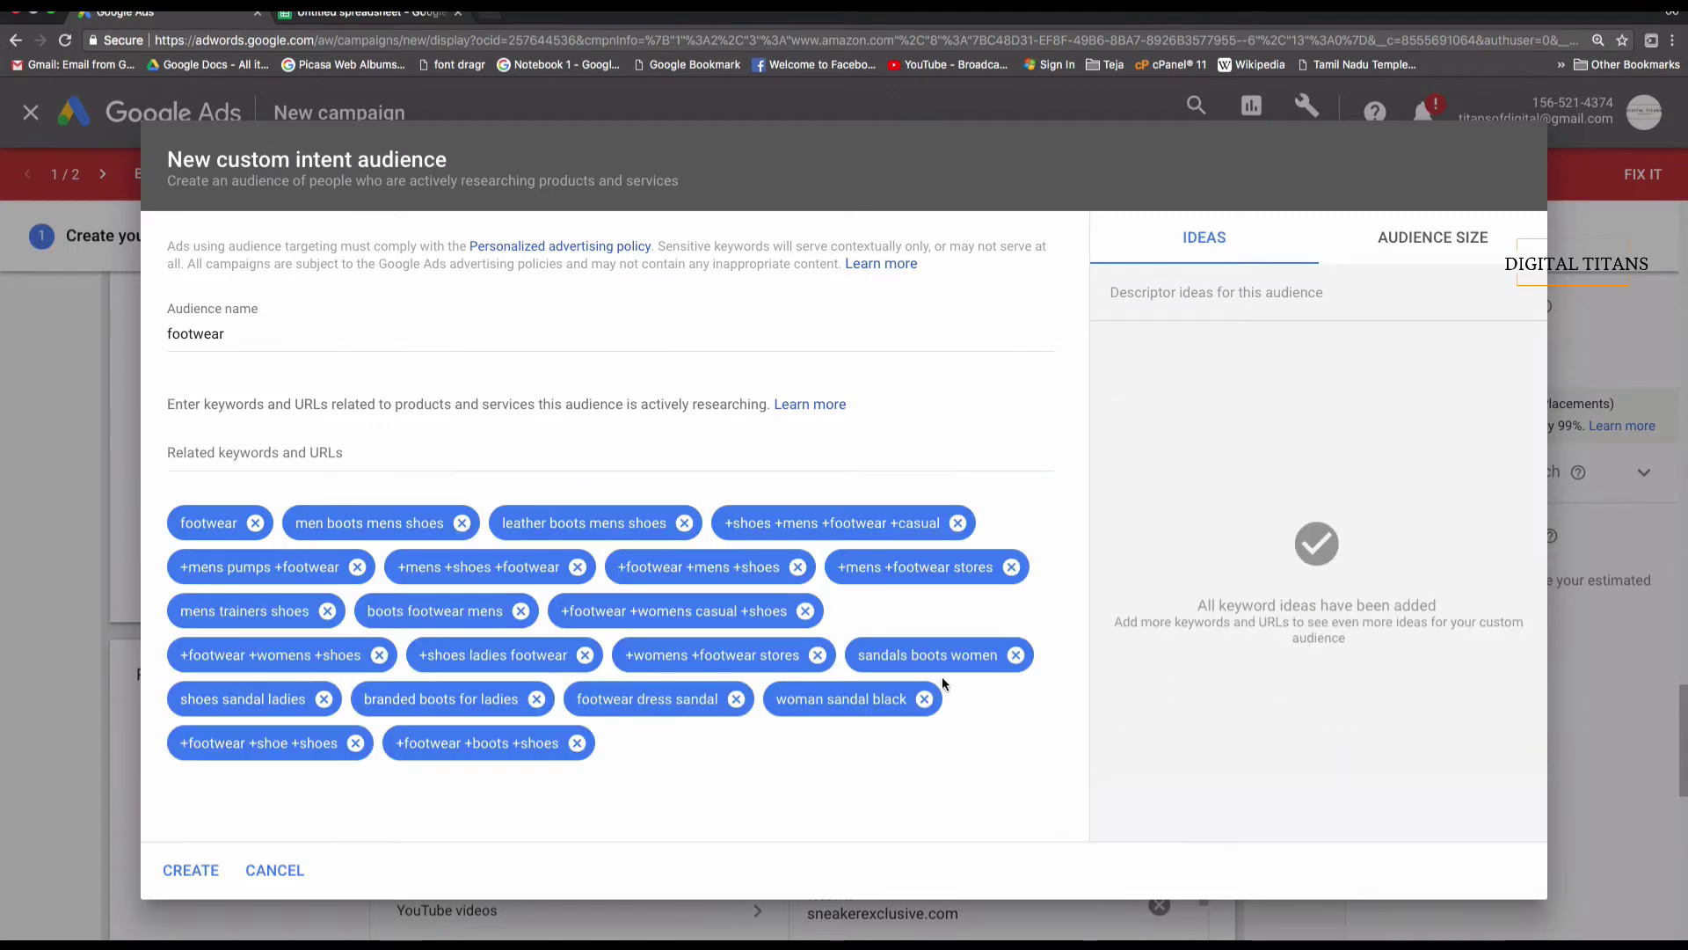
pyautogui.click(1427, 232)
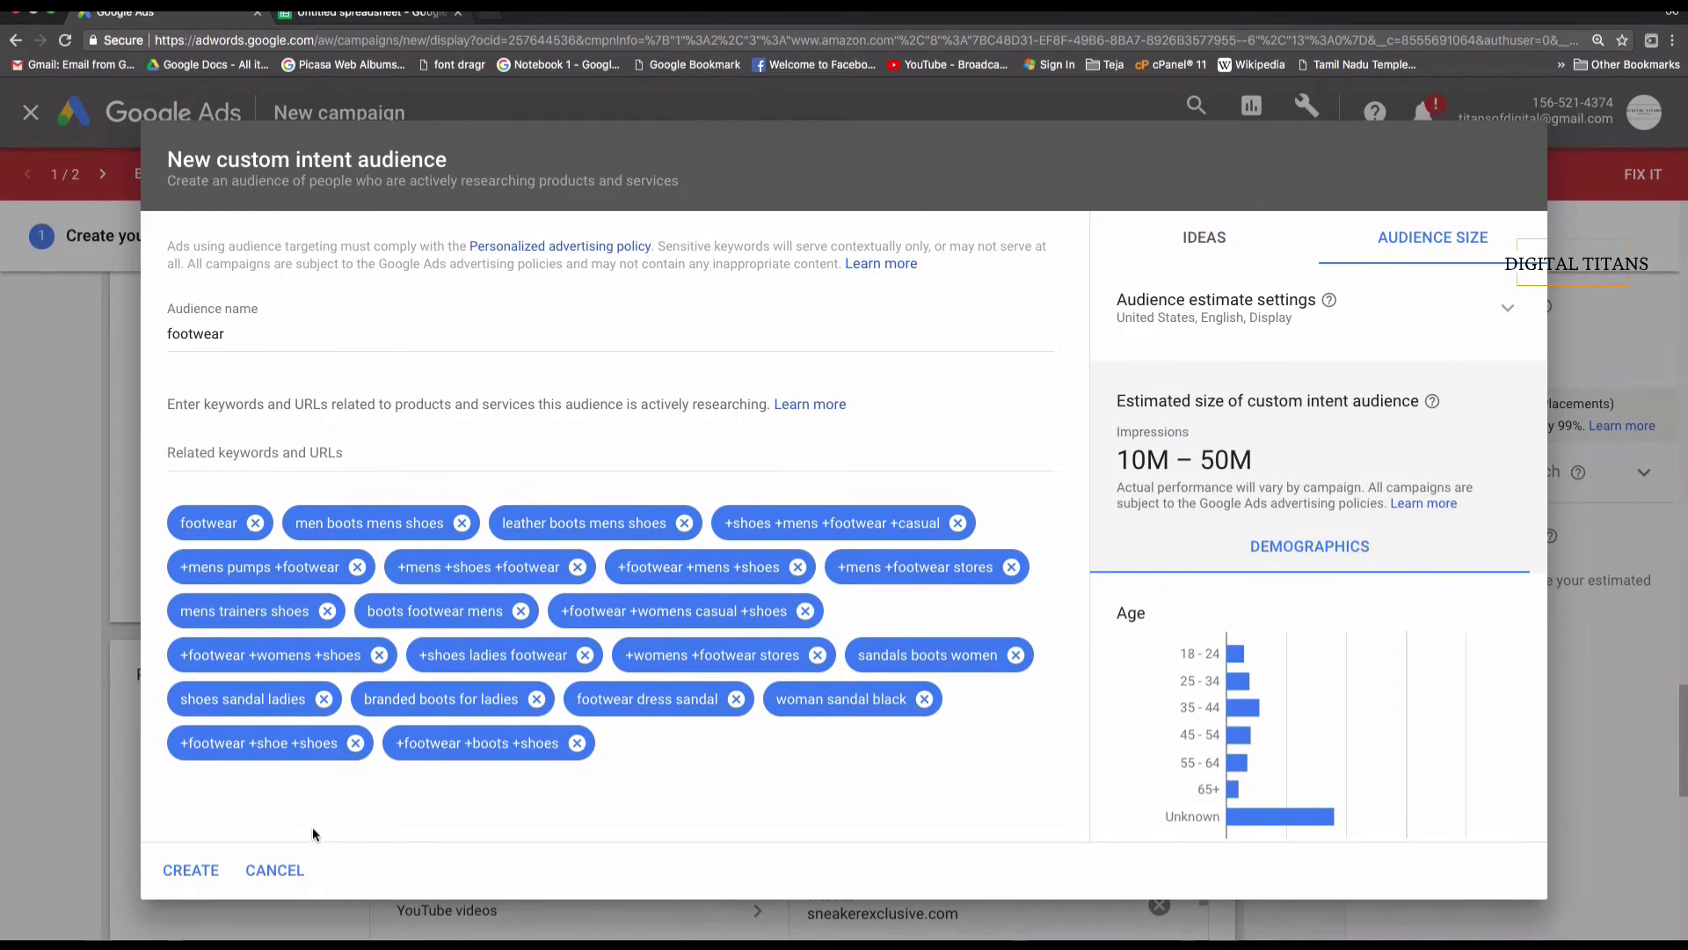
pyautogui.click(195, 871)
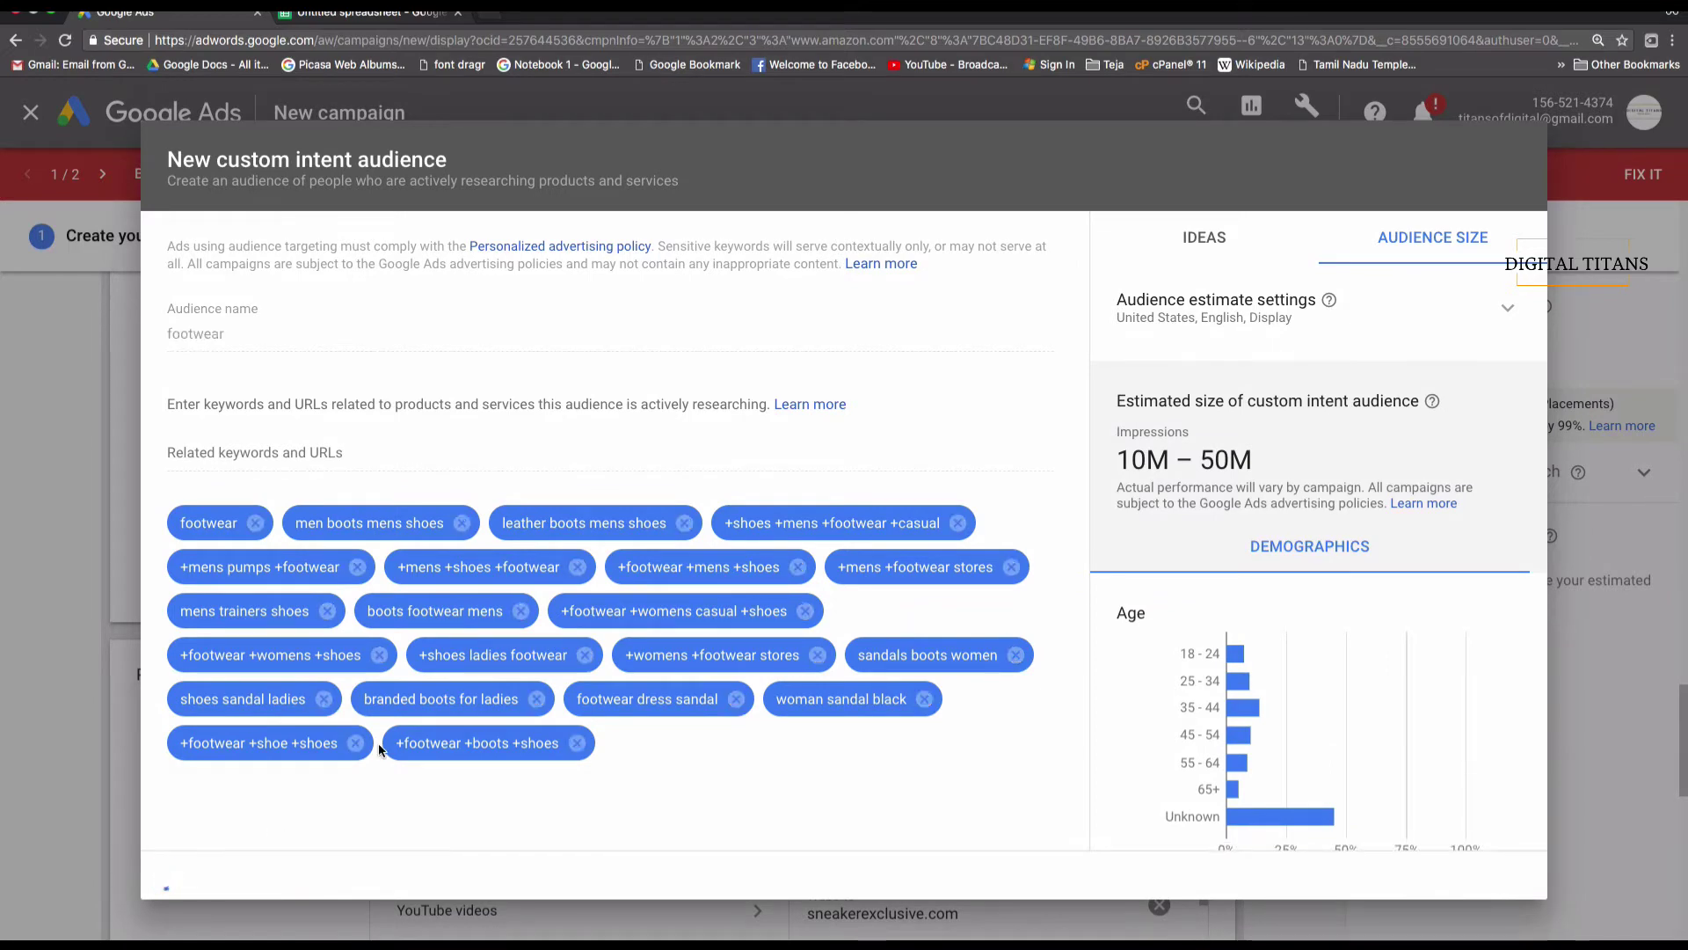
# - Change the ad group's automated targeting to Aggressive automation
pyautogui.scroll(-2, 379, 745)
pyautogui.scroll(-5, 379, 744)
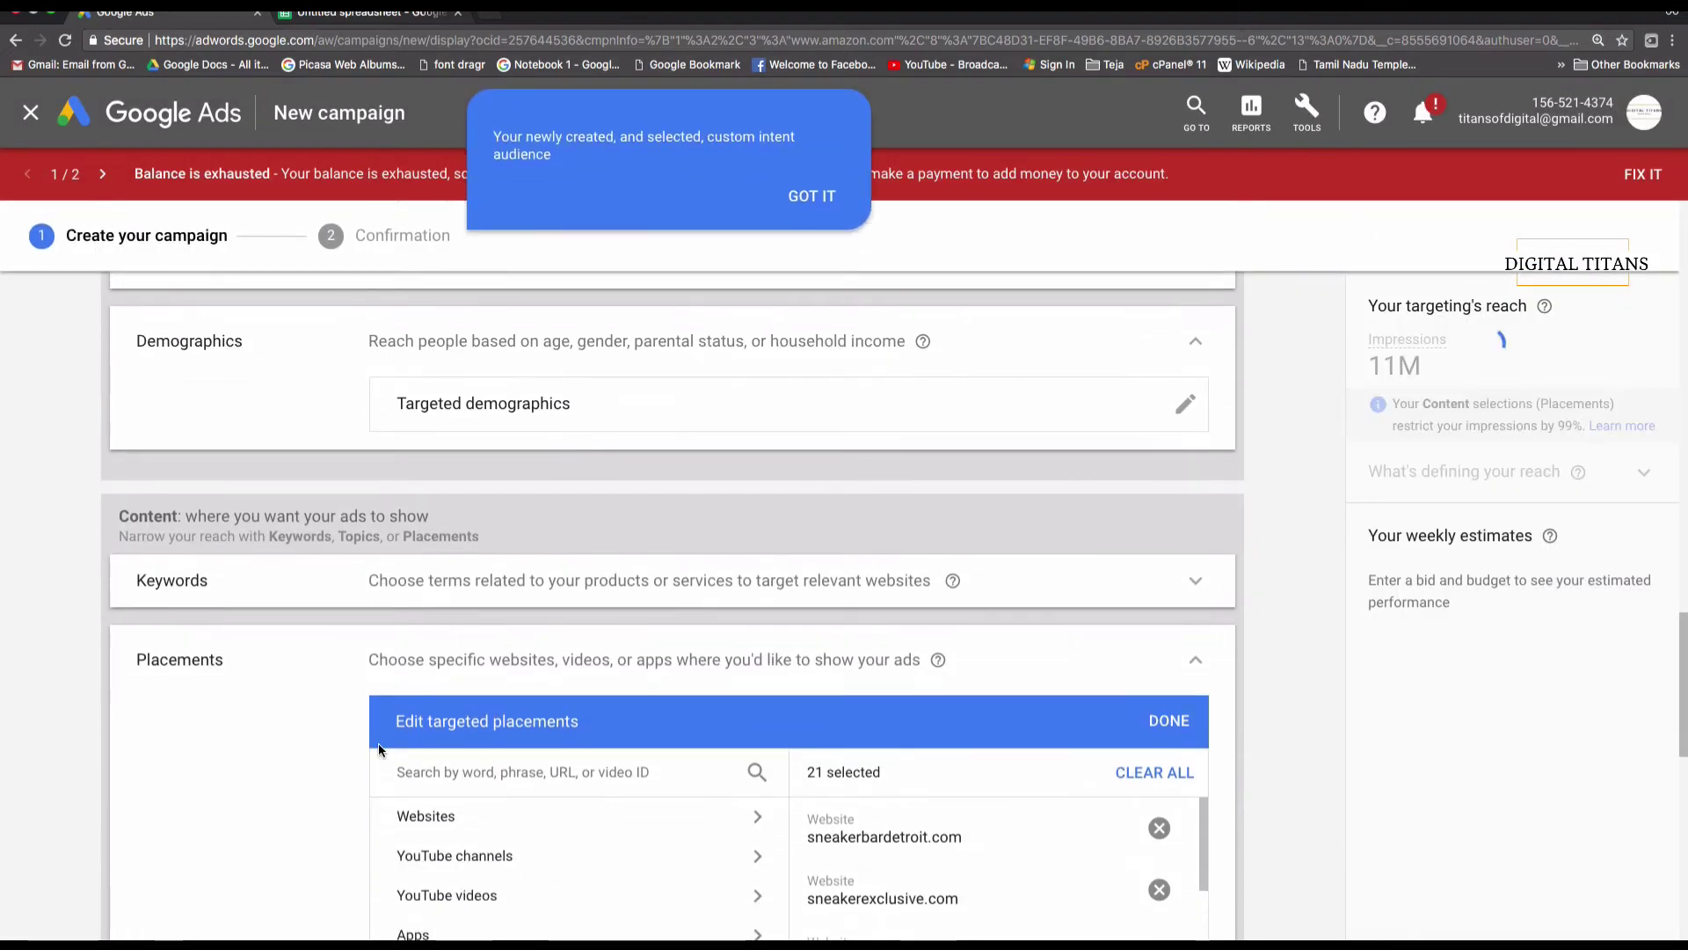
pyautogui.scroll(-5, 378, 744)
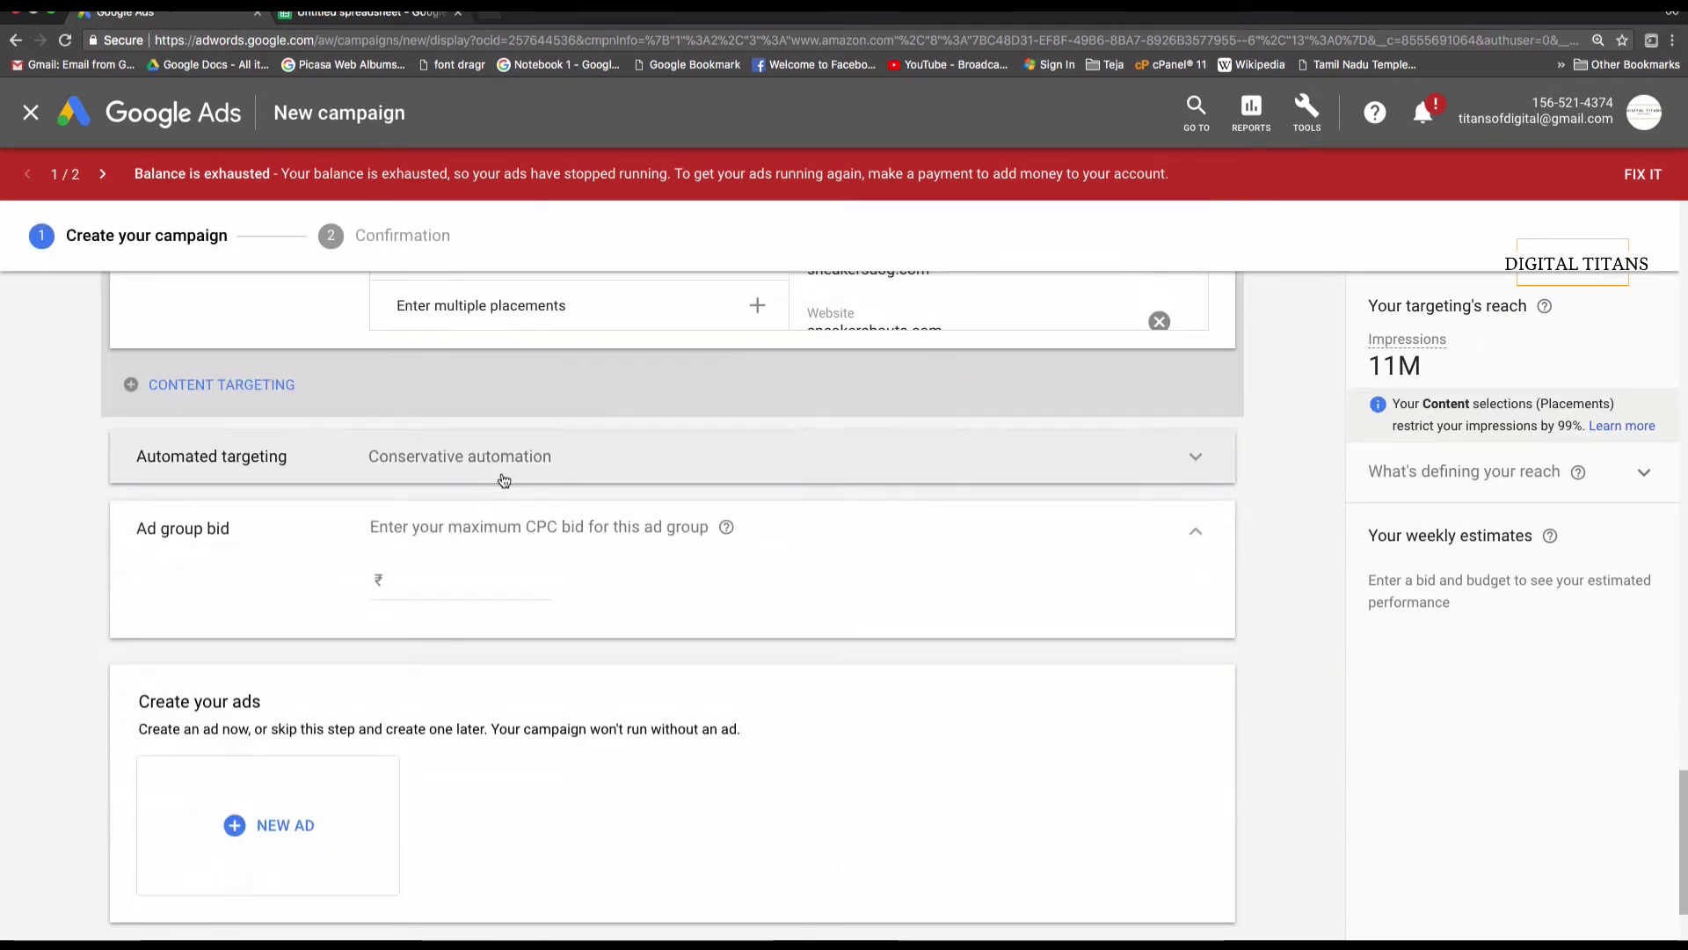
pyautogui.click(501, 477)
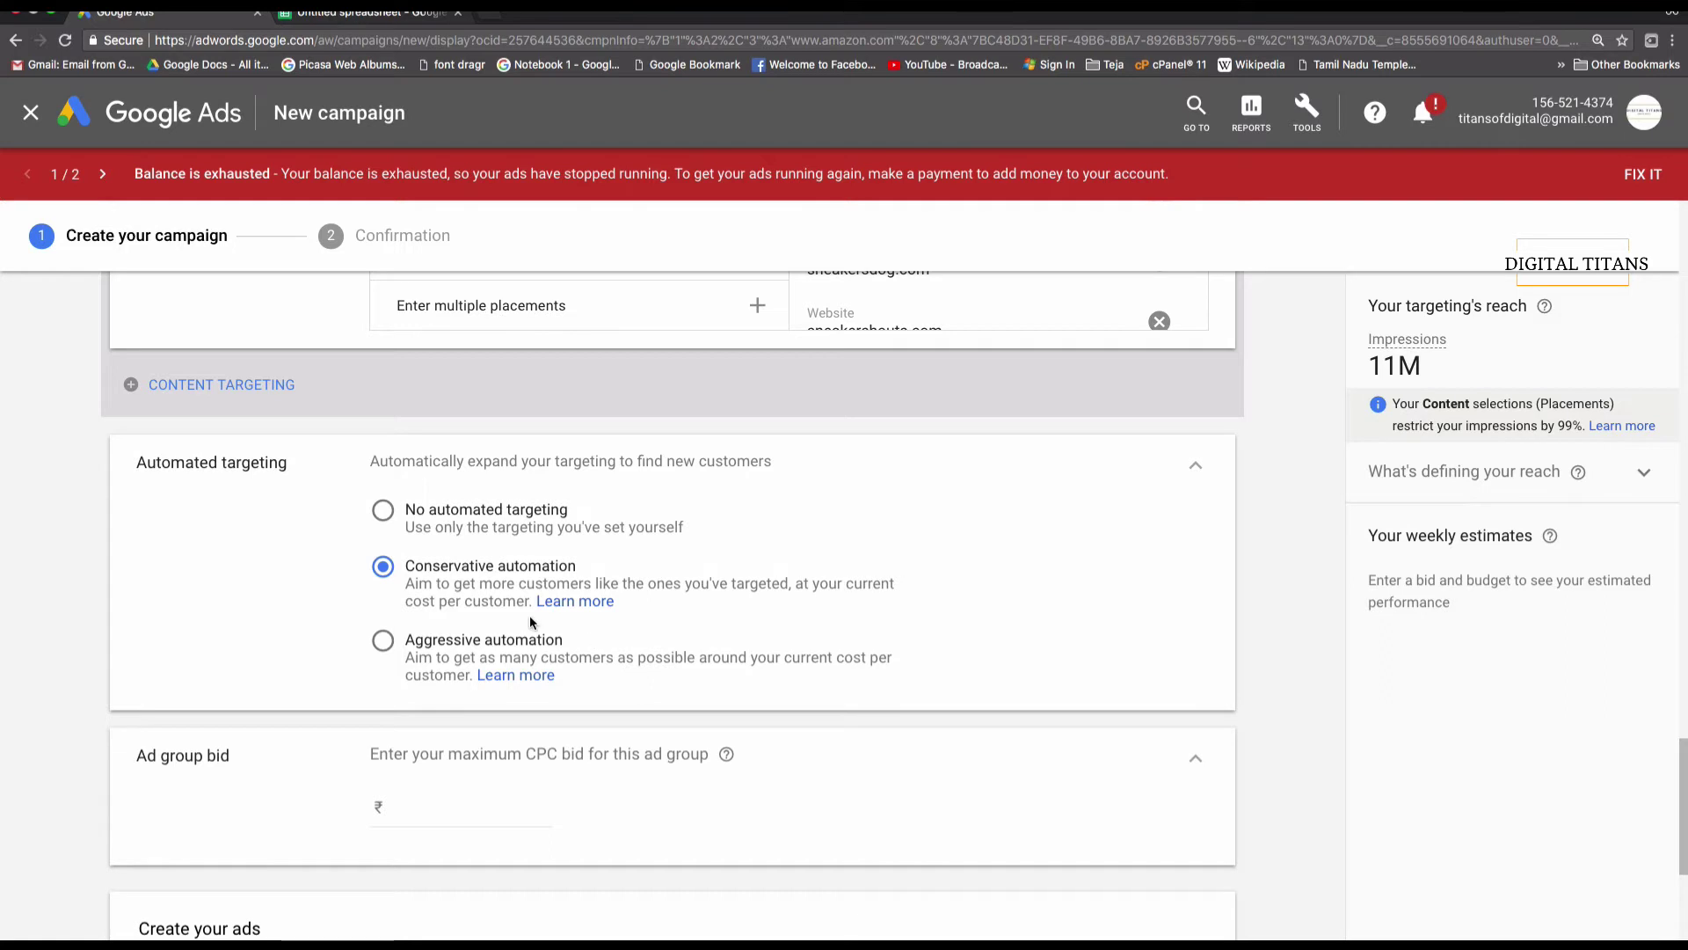
pyautogui.click(464, 649)
# - Set the ad group's maximum CPC bid to ₹10
pyautogui.scroll(-2, 454, 527)
pyautogui.scroll(-1, 459, 527)
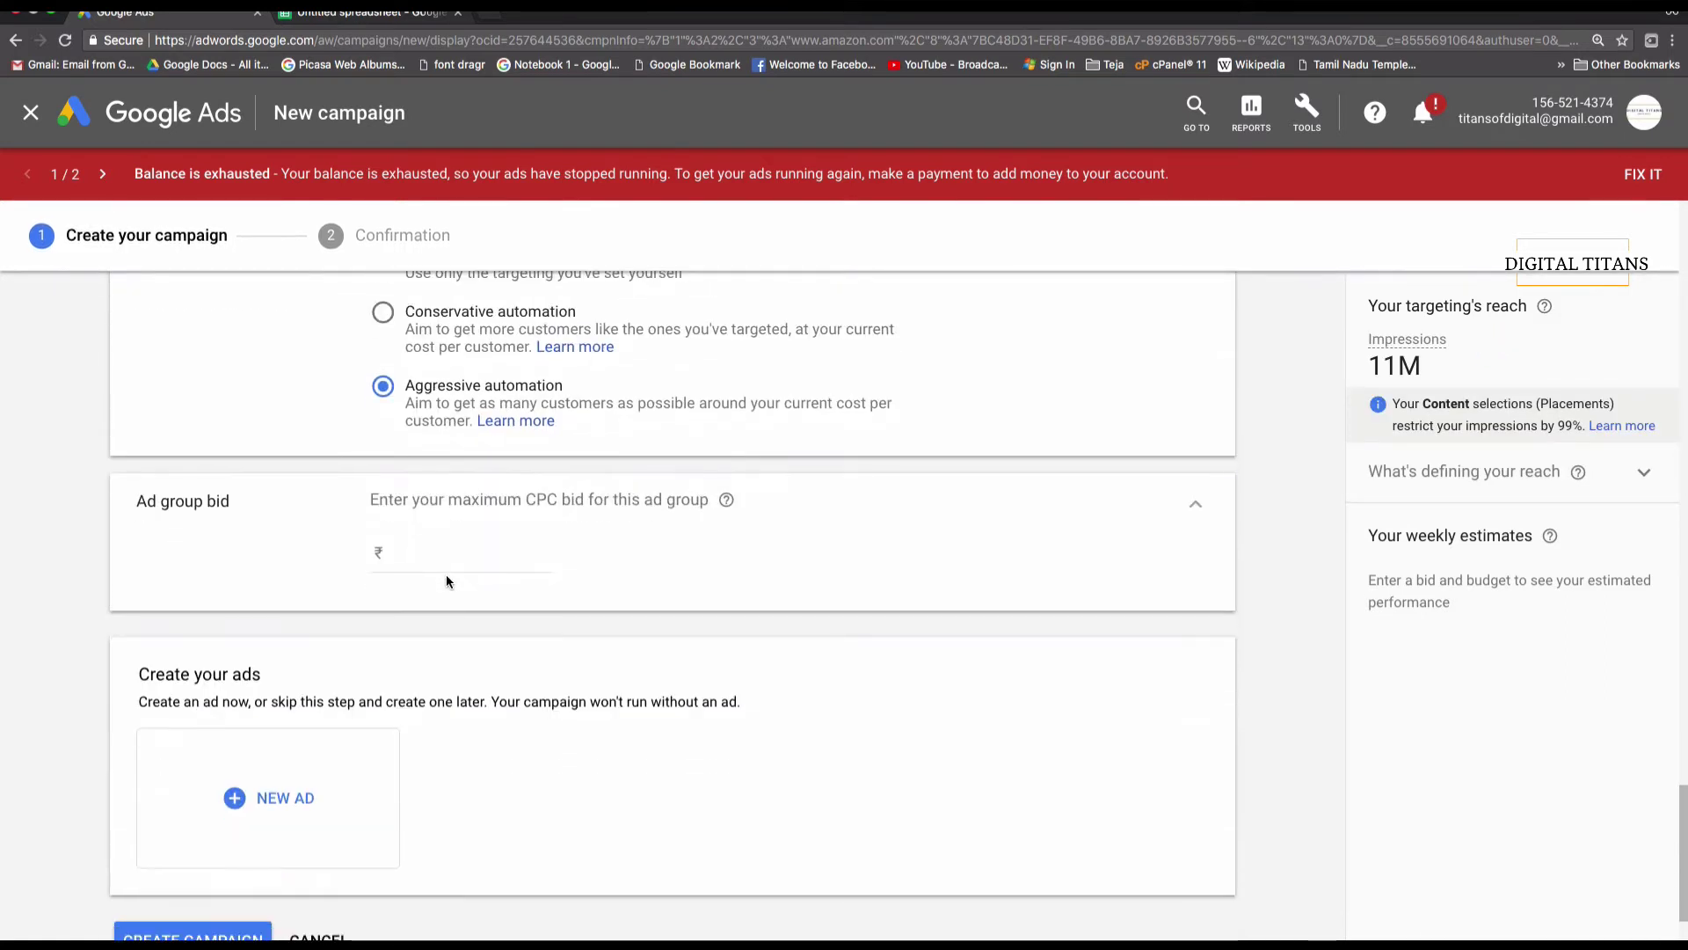
pyautogui.click(442, 559)
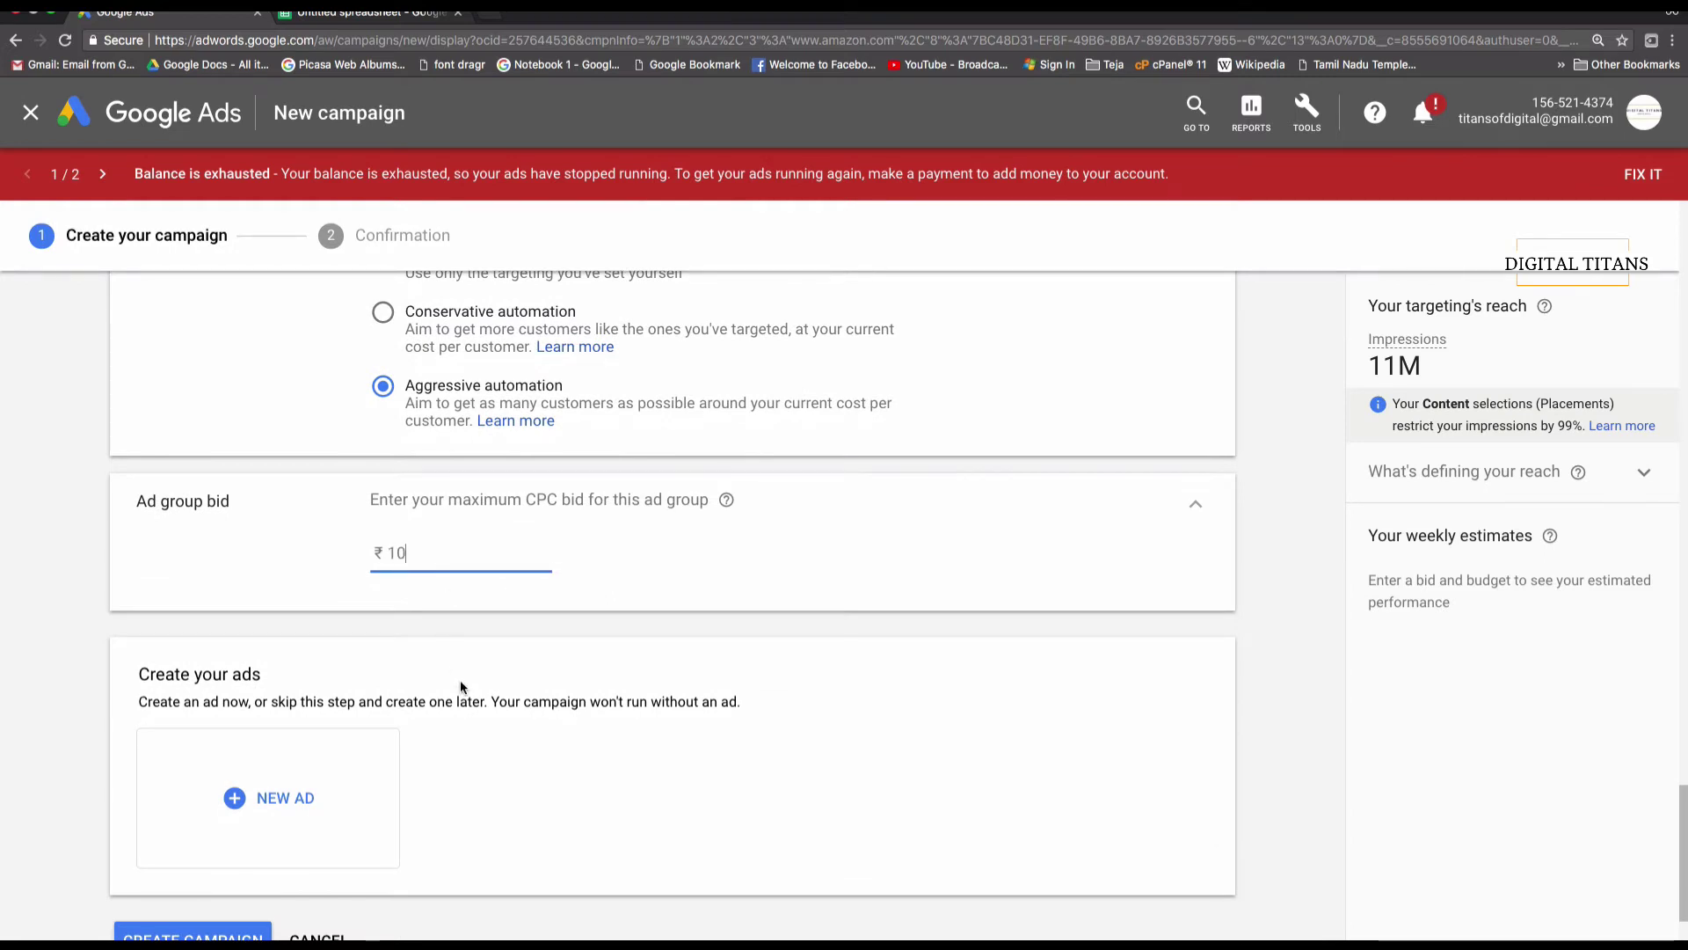
# - Start a new responsive ad and enter "Buy Footwear at Best Prices" as its short headline
pyautogui.click(321, 791)
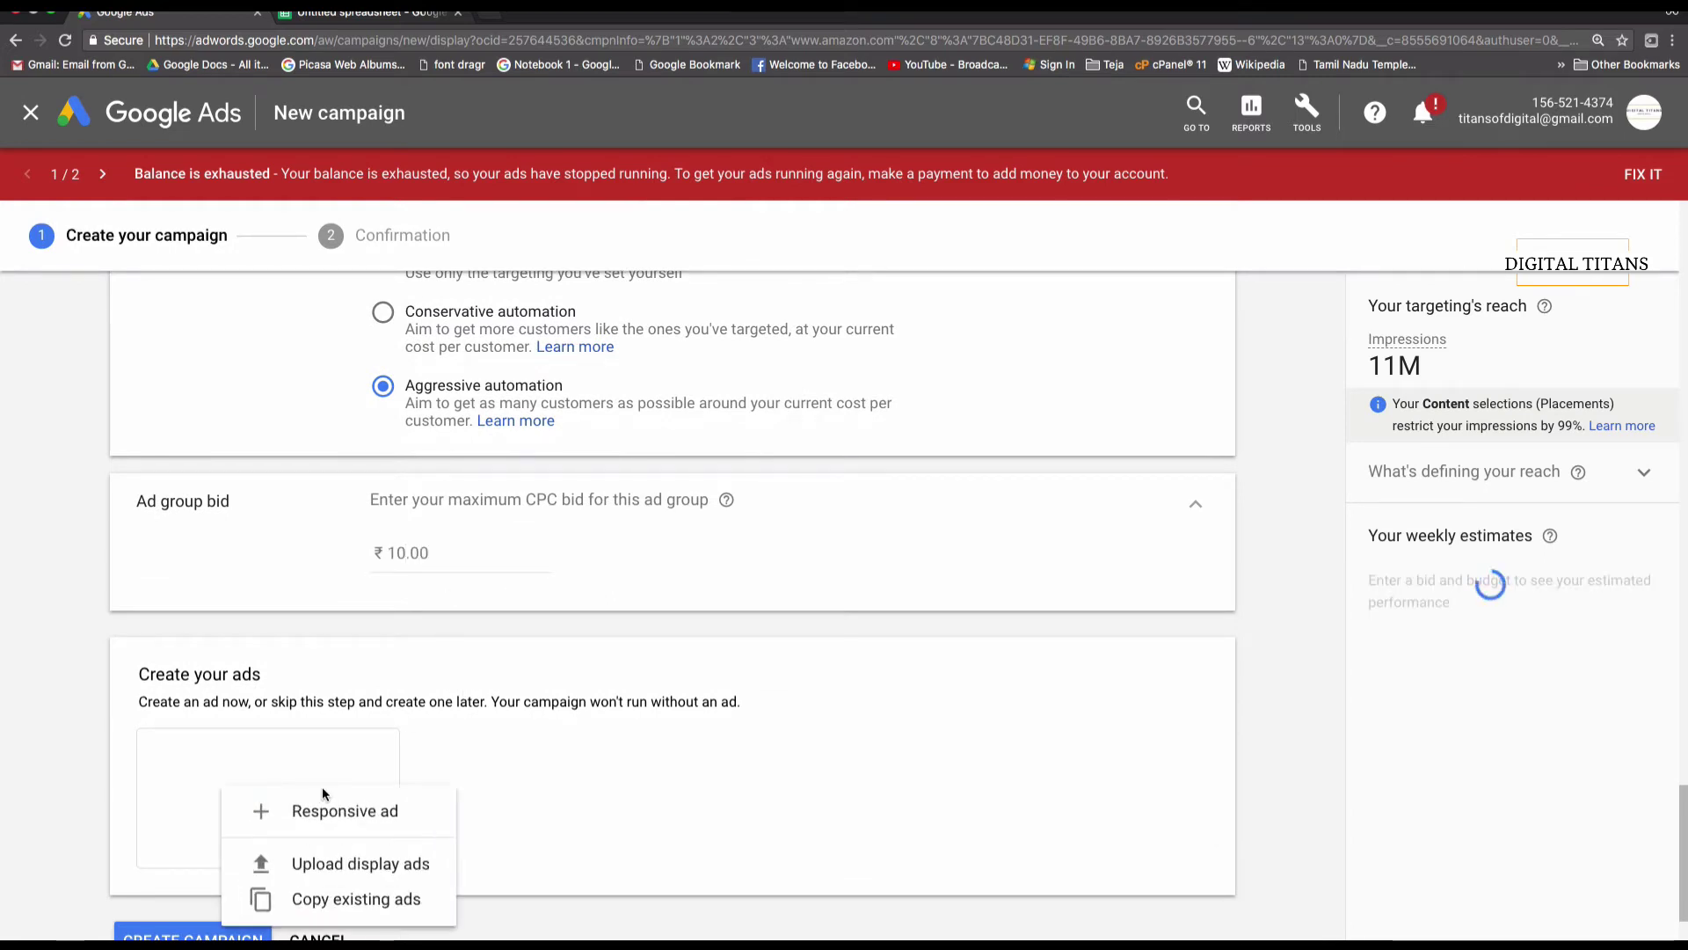
pyautogui.click(334, 823)
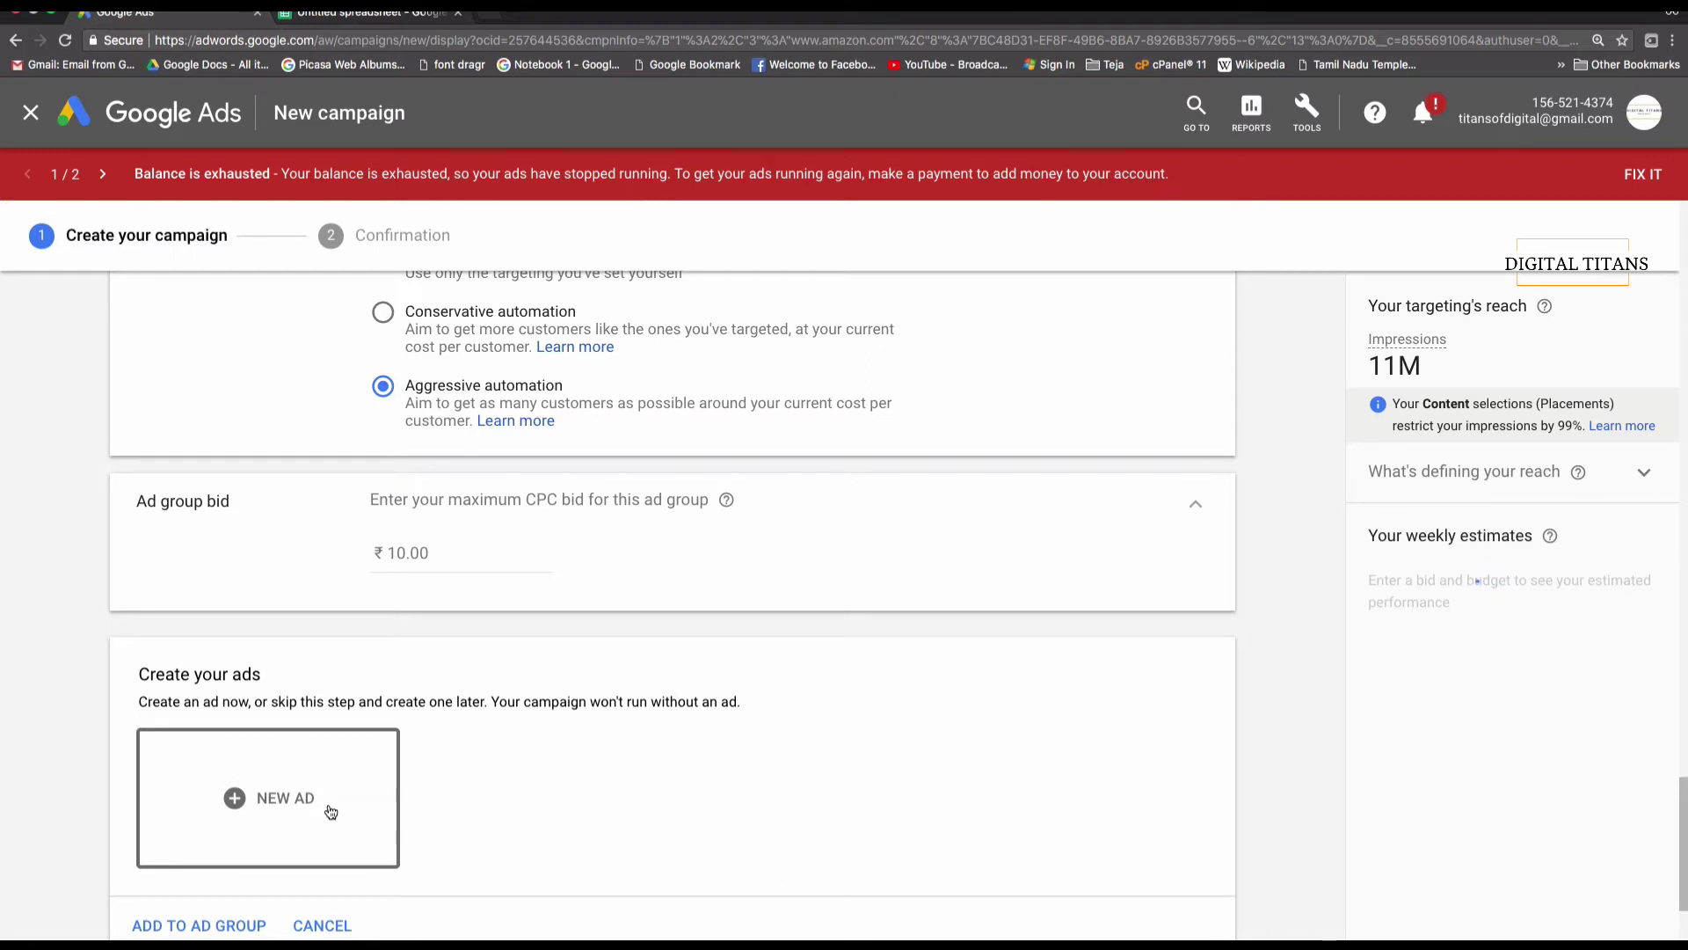
pyautogui.scroll(-2, 318, 772)
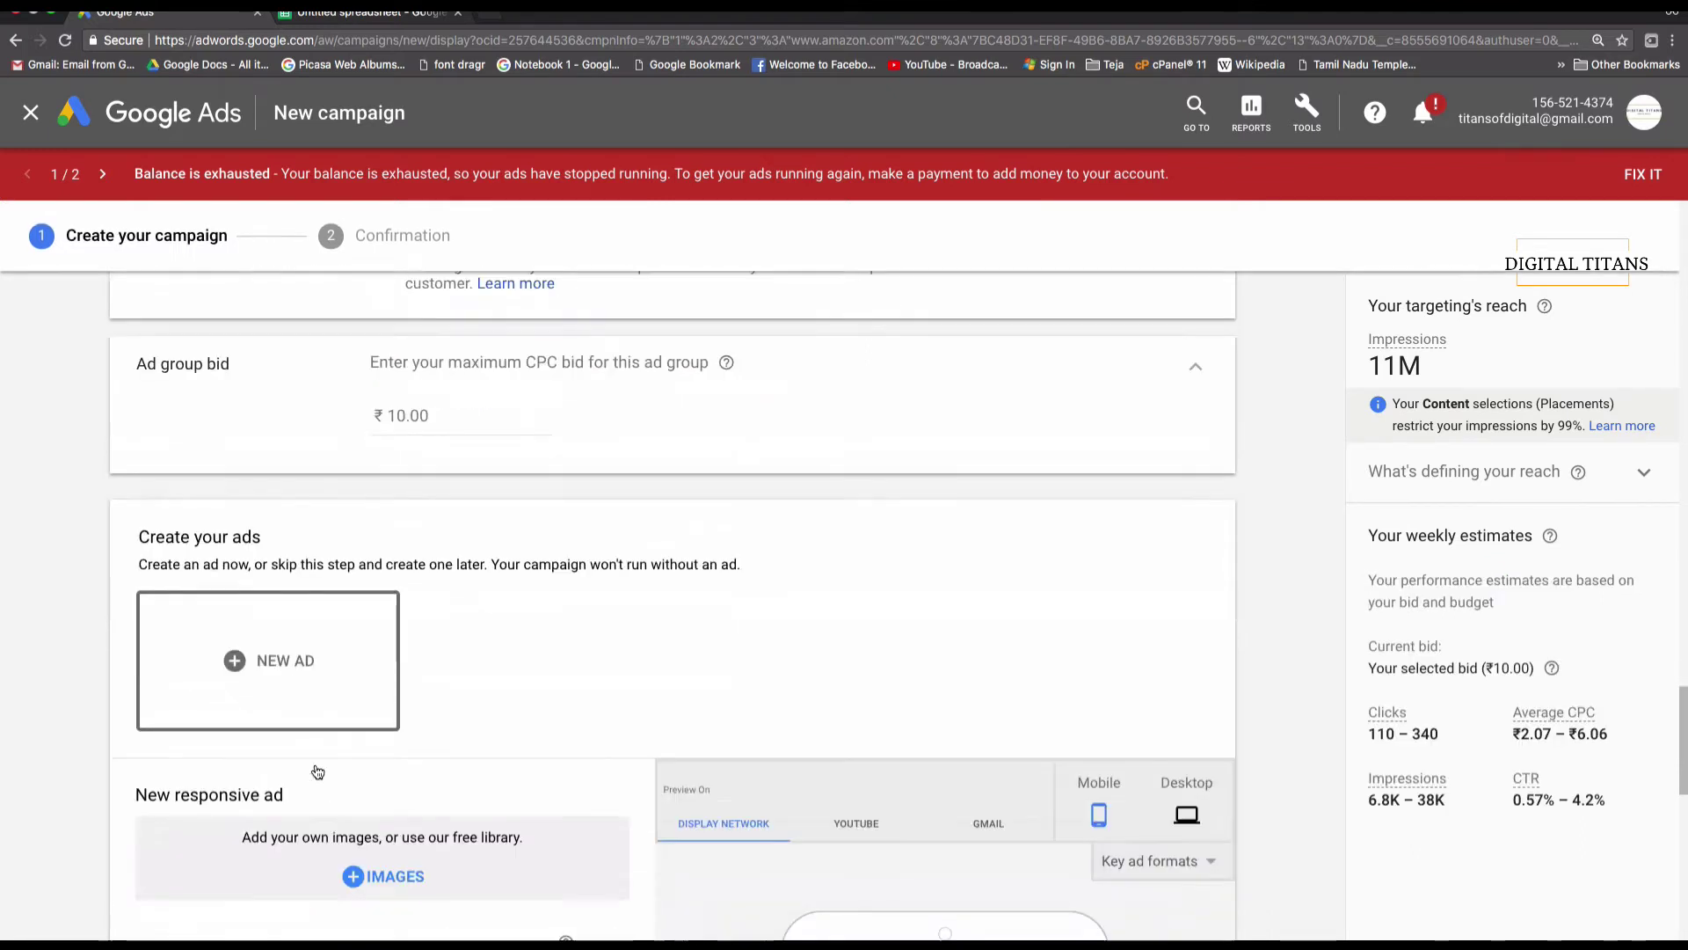
pyautogui.scroll(-3, 315, 763)
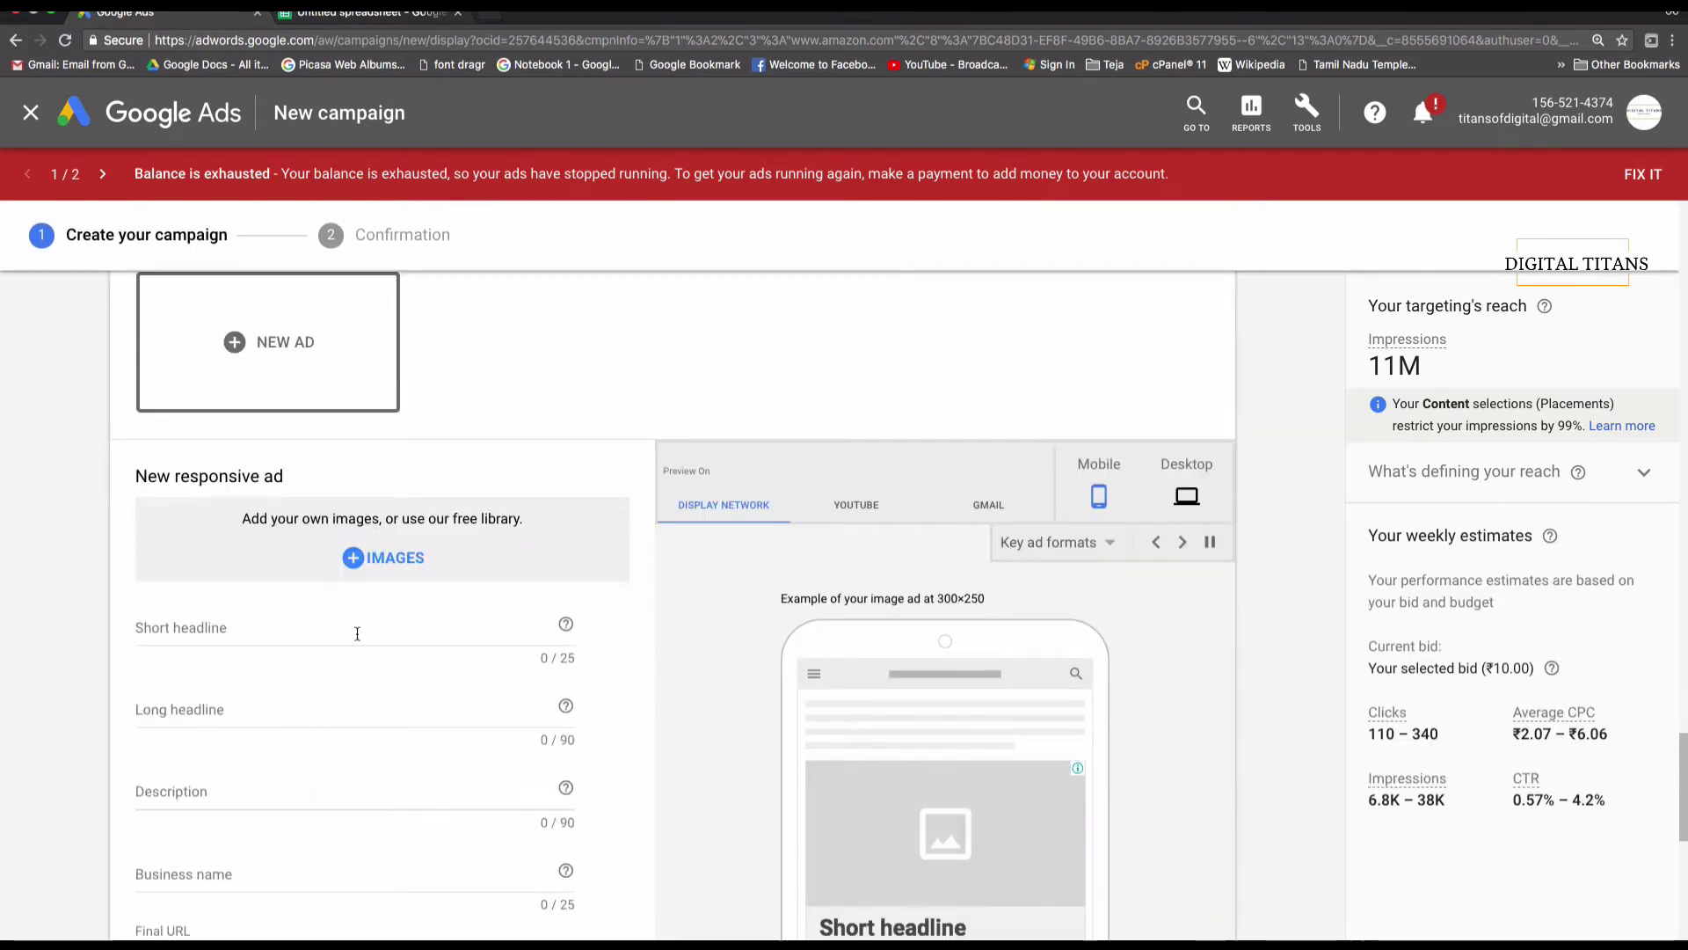
pyautogui.click(357, 633)
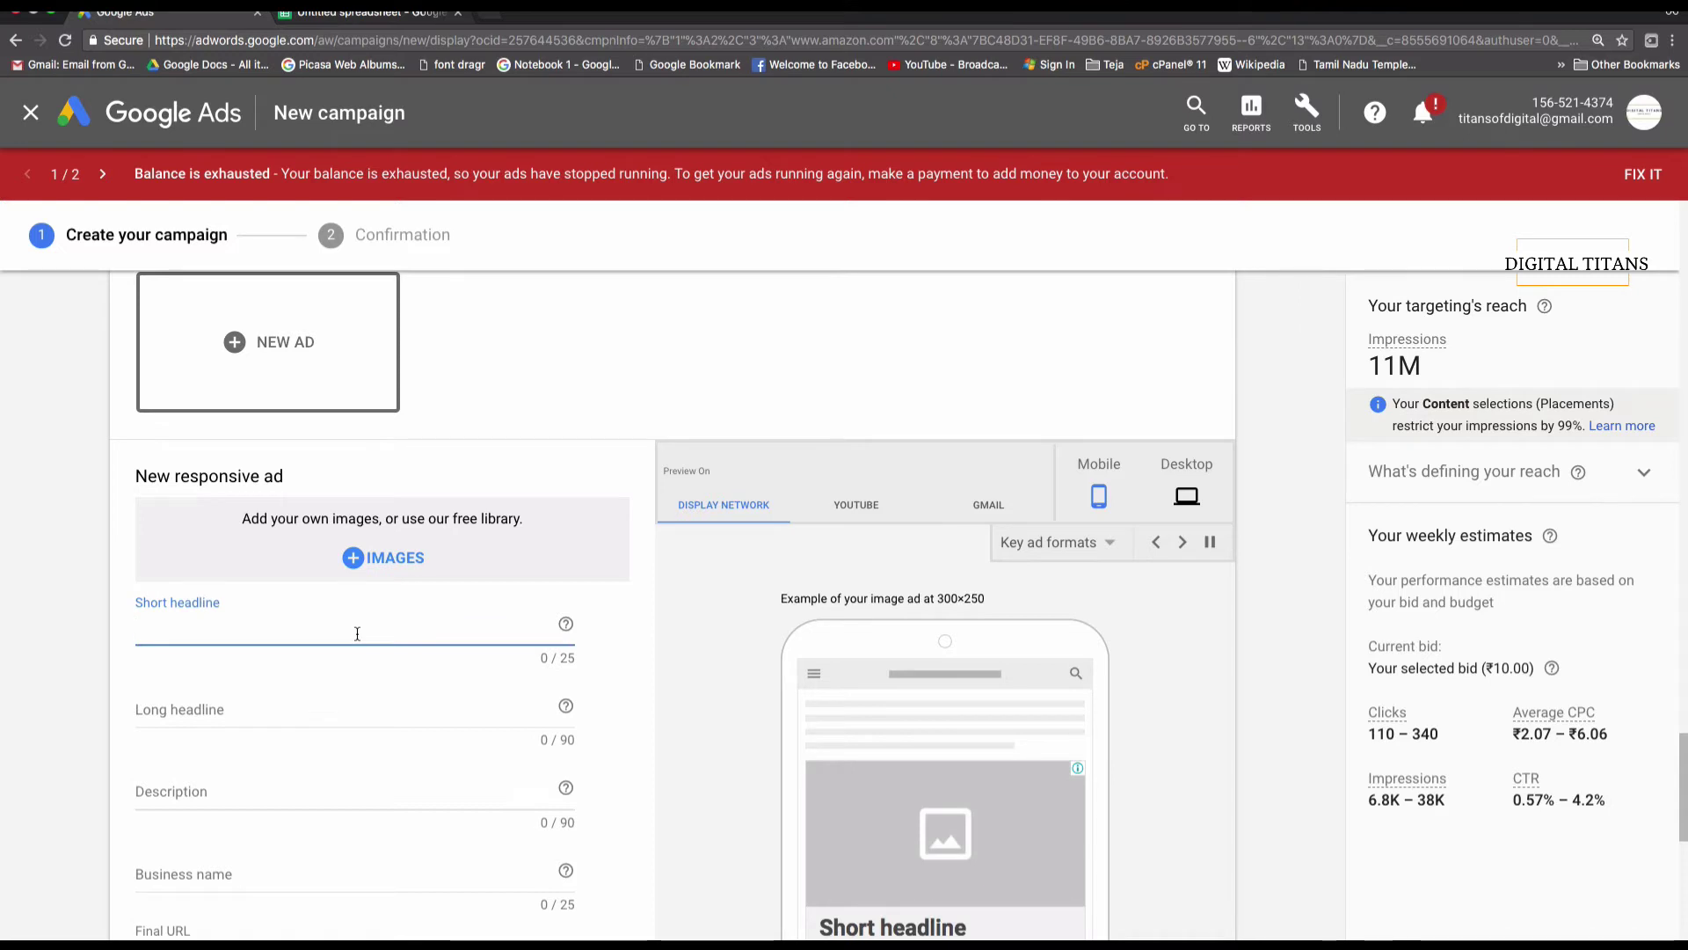
pyautogui.write('Buy')
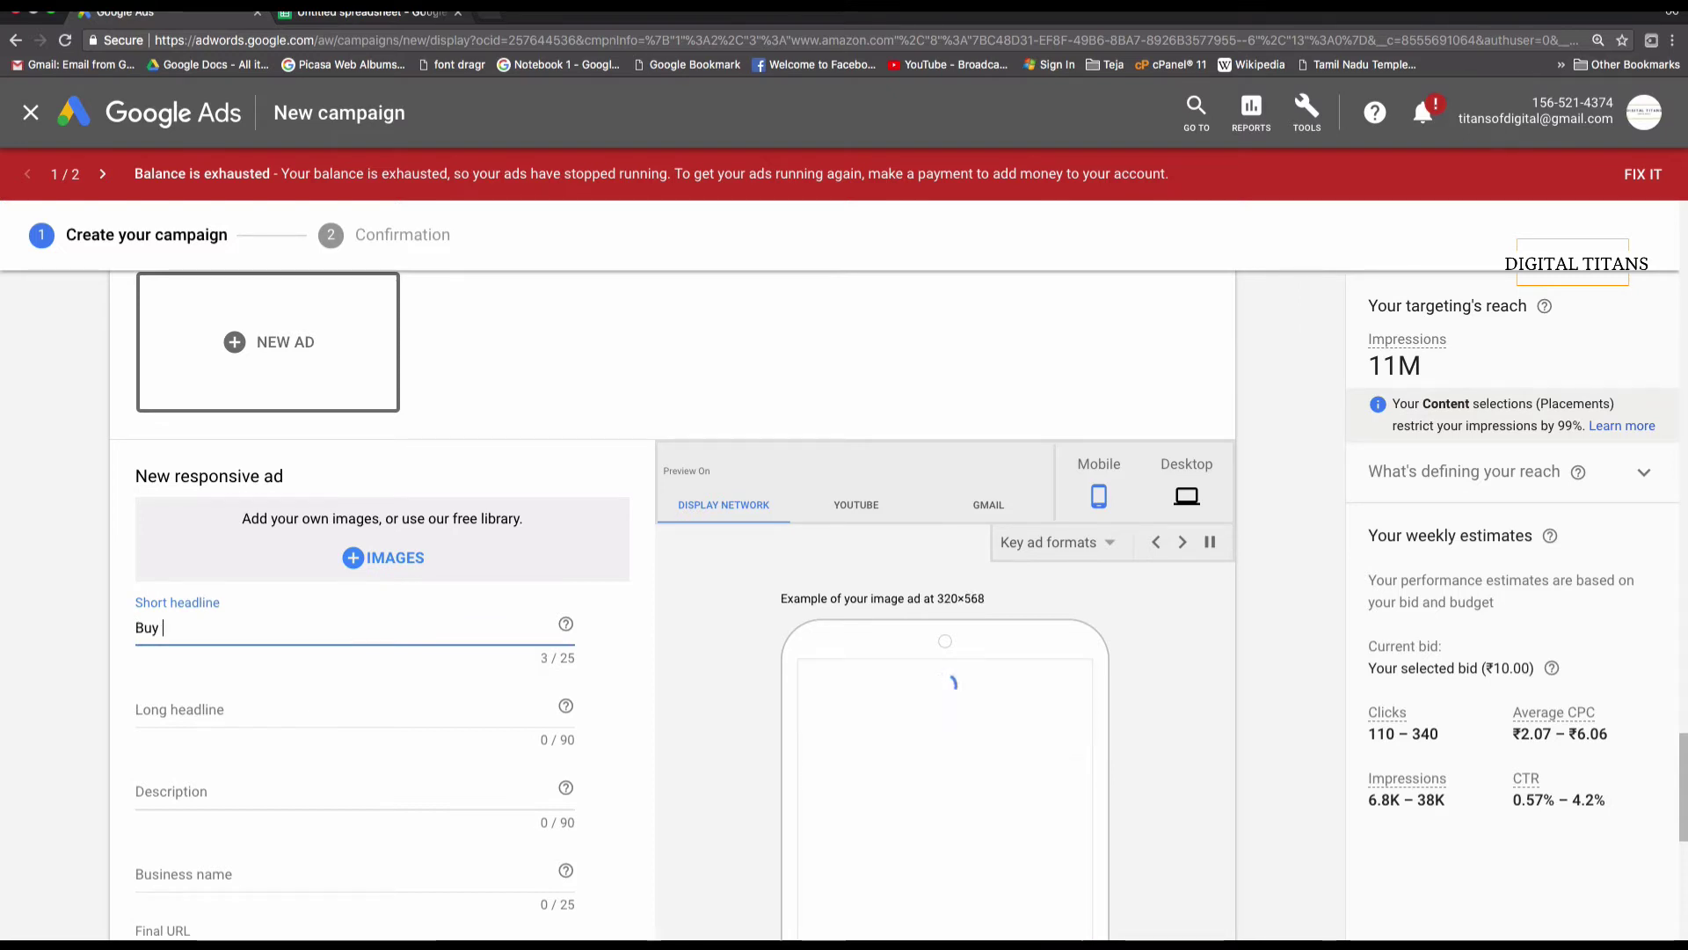
pyautogui.write(' Footwear at Best')
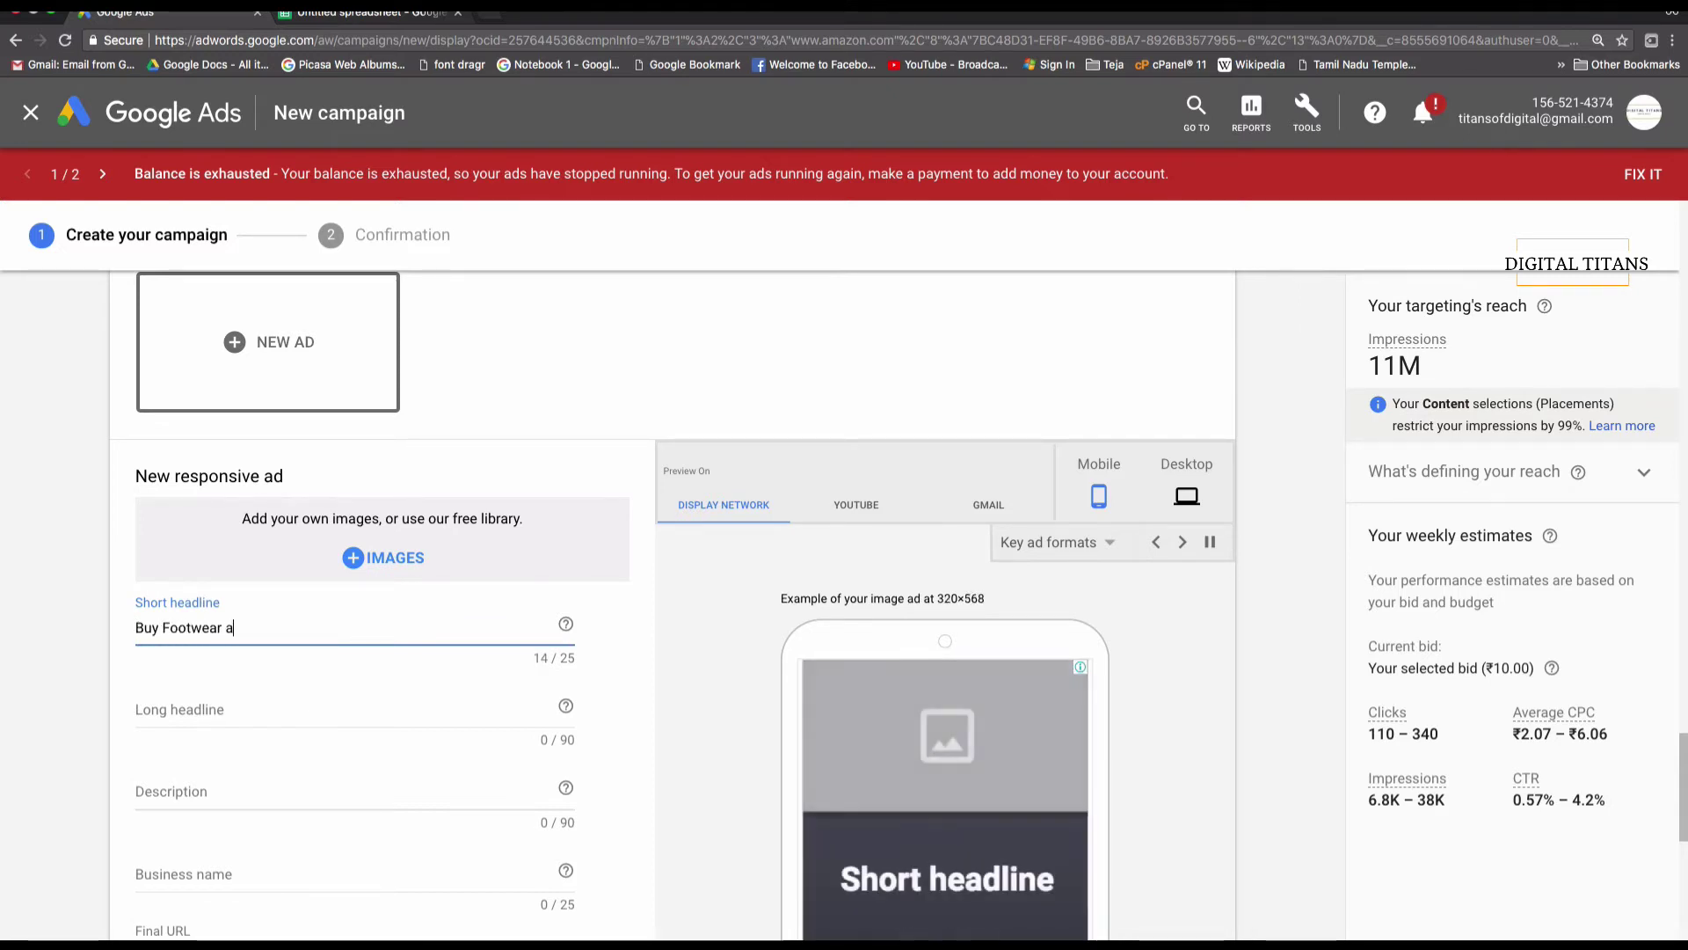
pyautogui.press('BackSpace')
pyautogui.press('BackSpace')
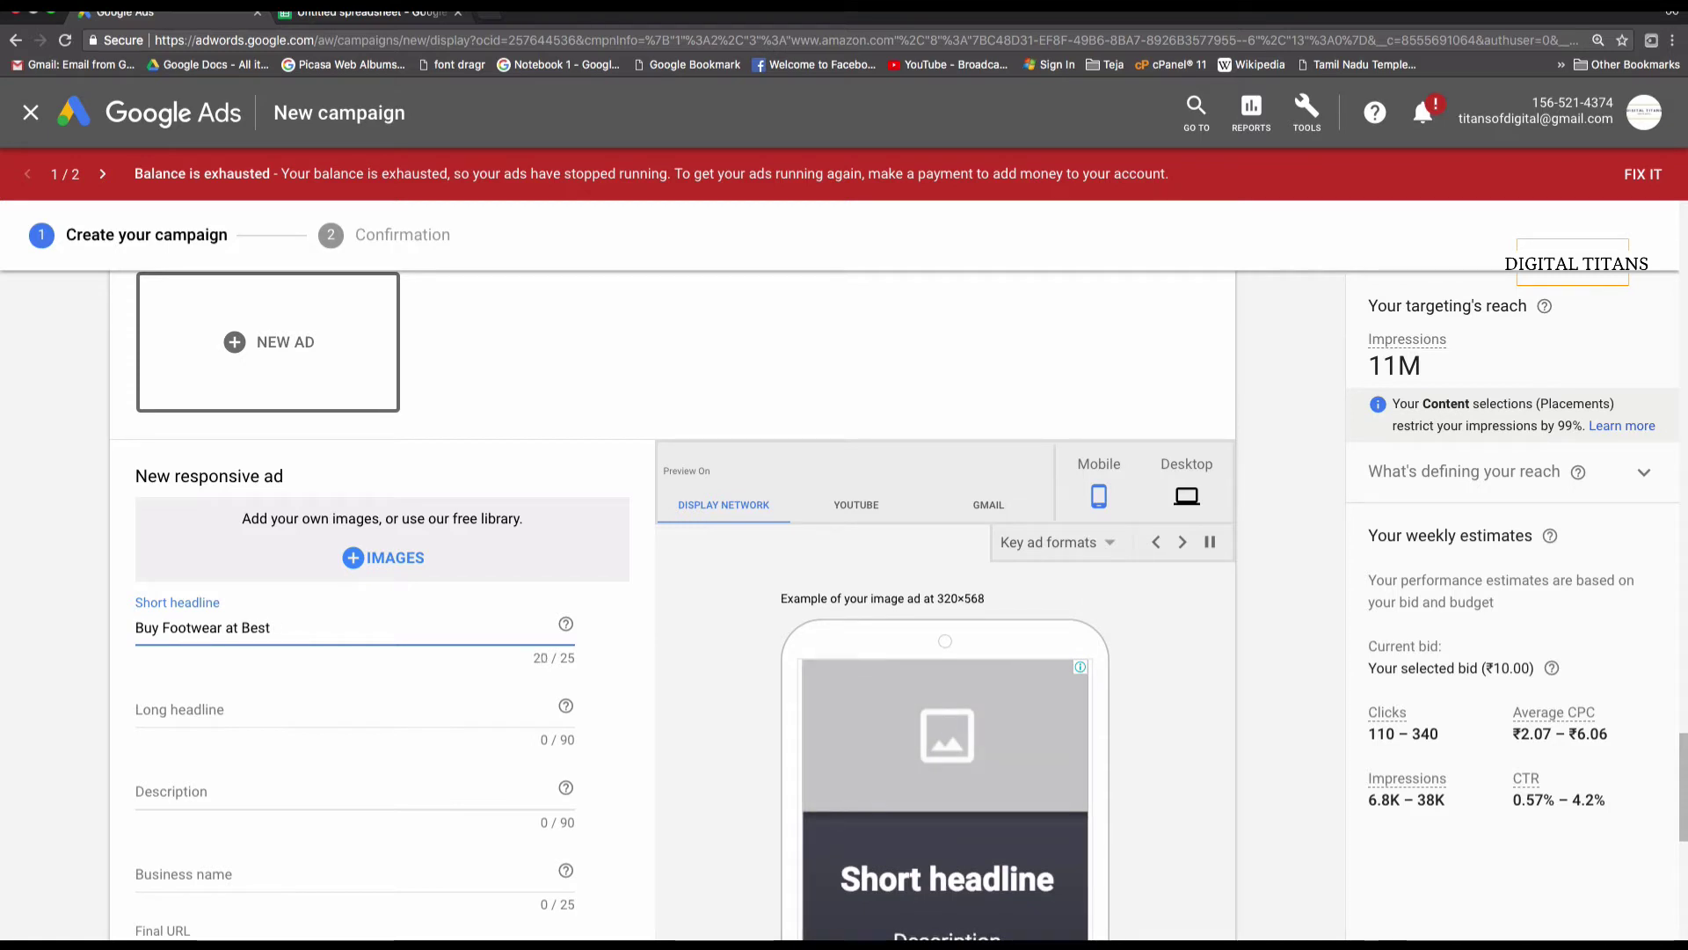
pyautogui.write('Prices')
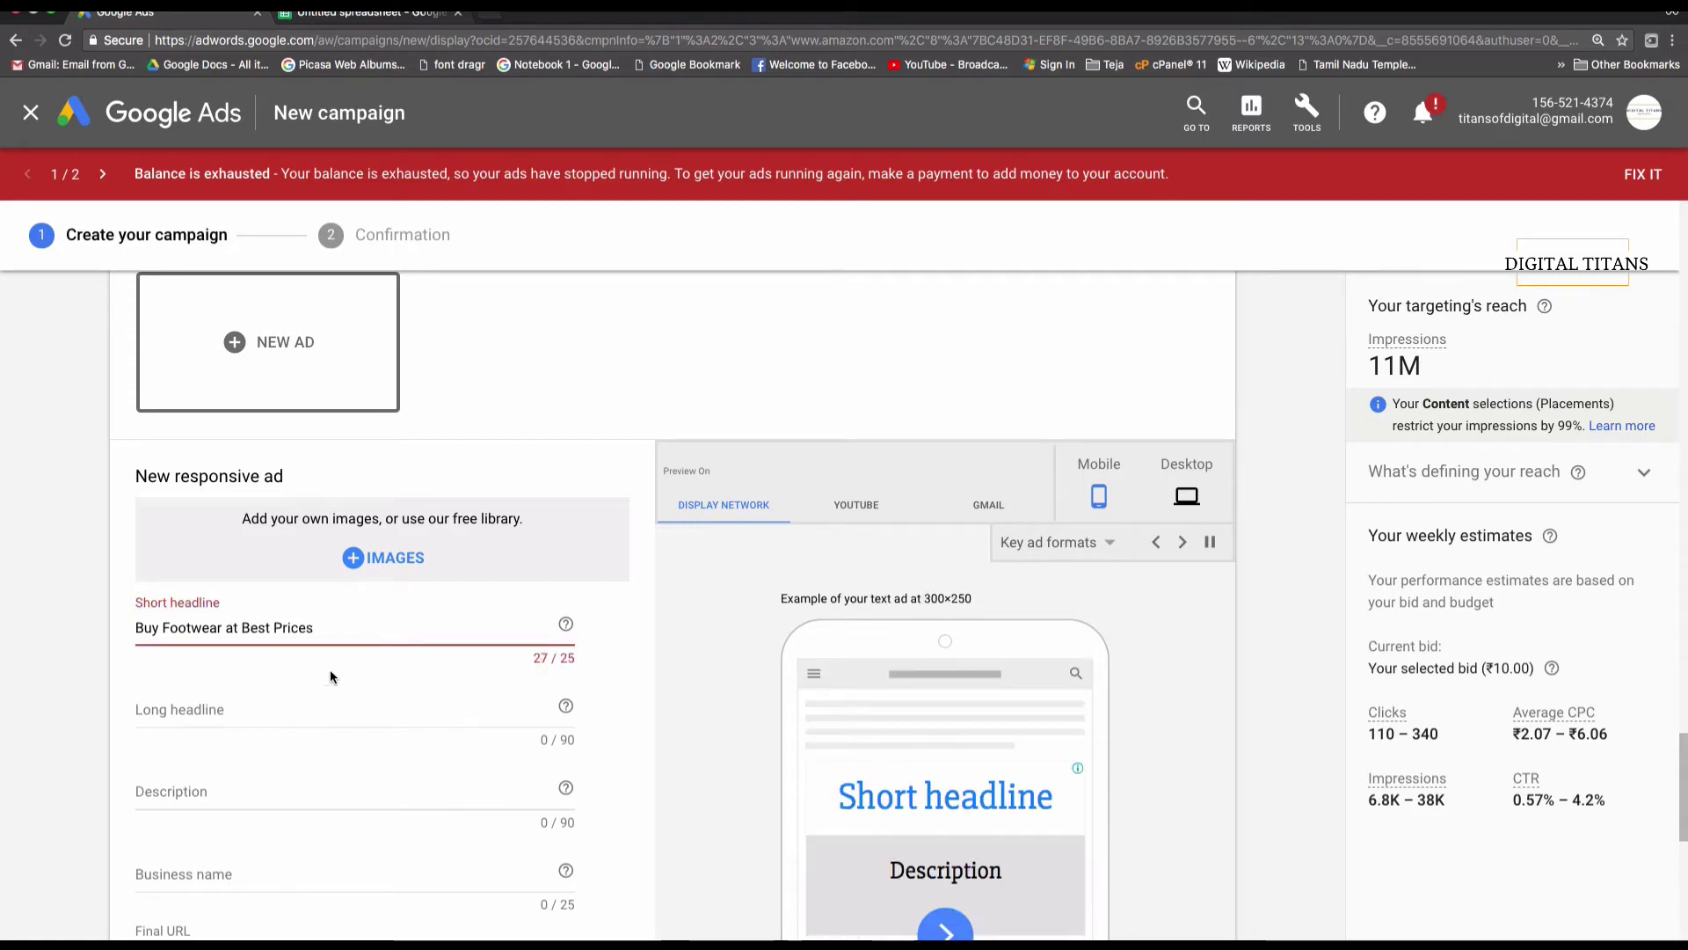
# - Replace "Best Prices" with "Discount" so the short headline reads "Buy Footwear at Discount"
pyautogui.press('BackSpace')
pyautogui.press('BackSpace')
pyautogui.press('BackSpace')
pyautogui.press('BackSpace')
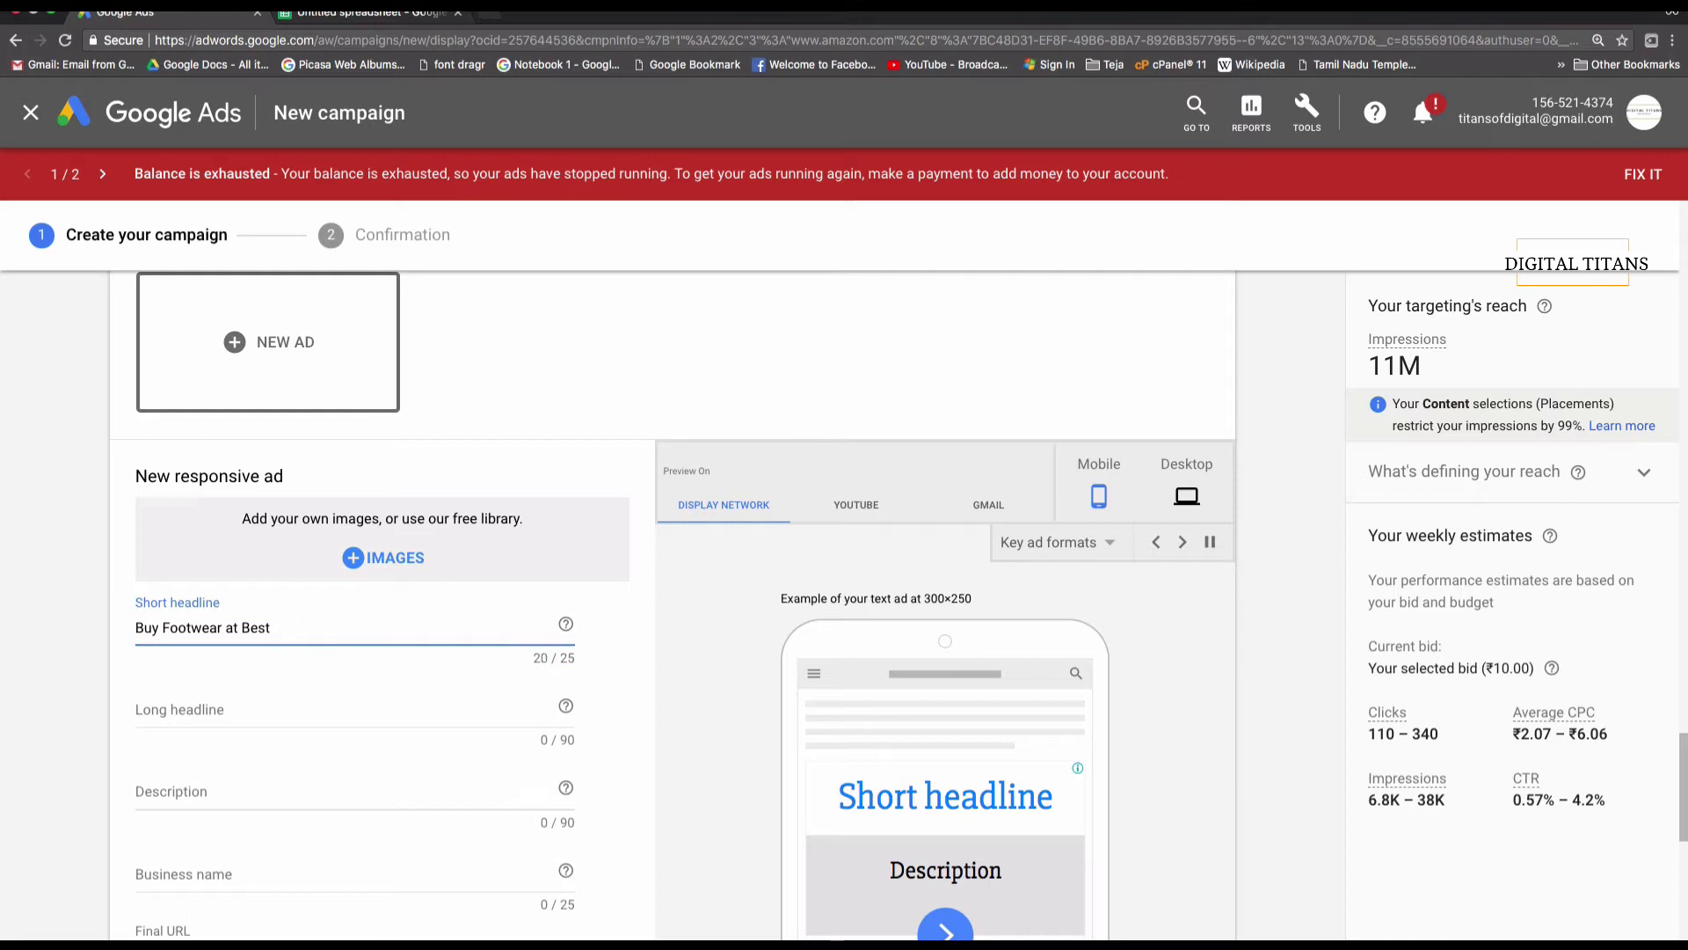
pyautogui.press('BackSpace')
pyautogui.press('BackSpace')
pyautogui.press('BackSpace')
pyautogui.press('BackSpace')
pyautogui.press('BackSpace')
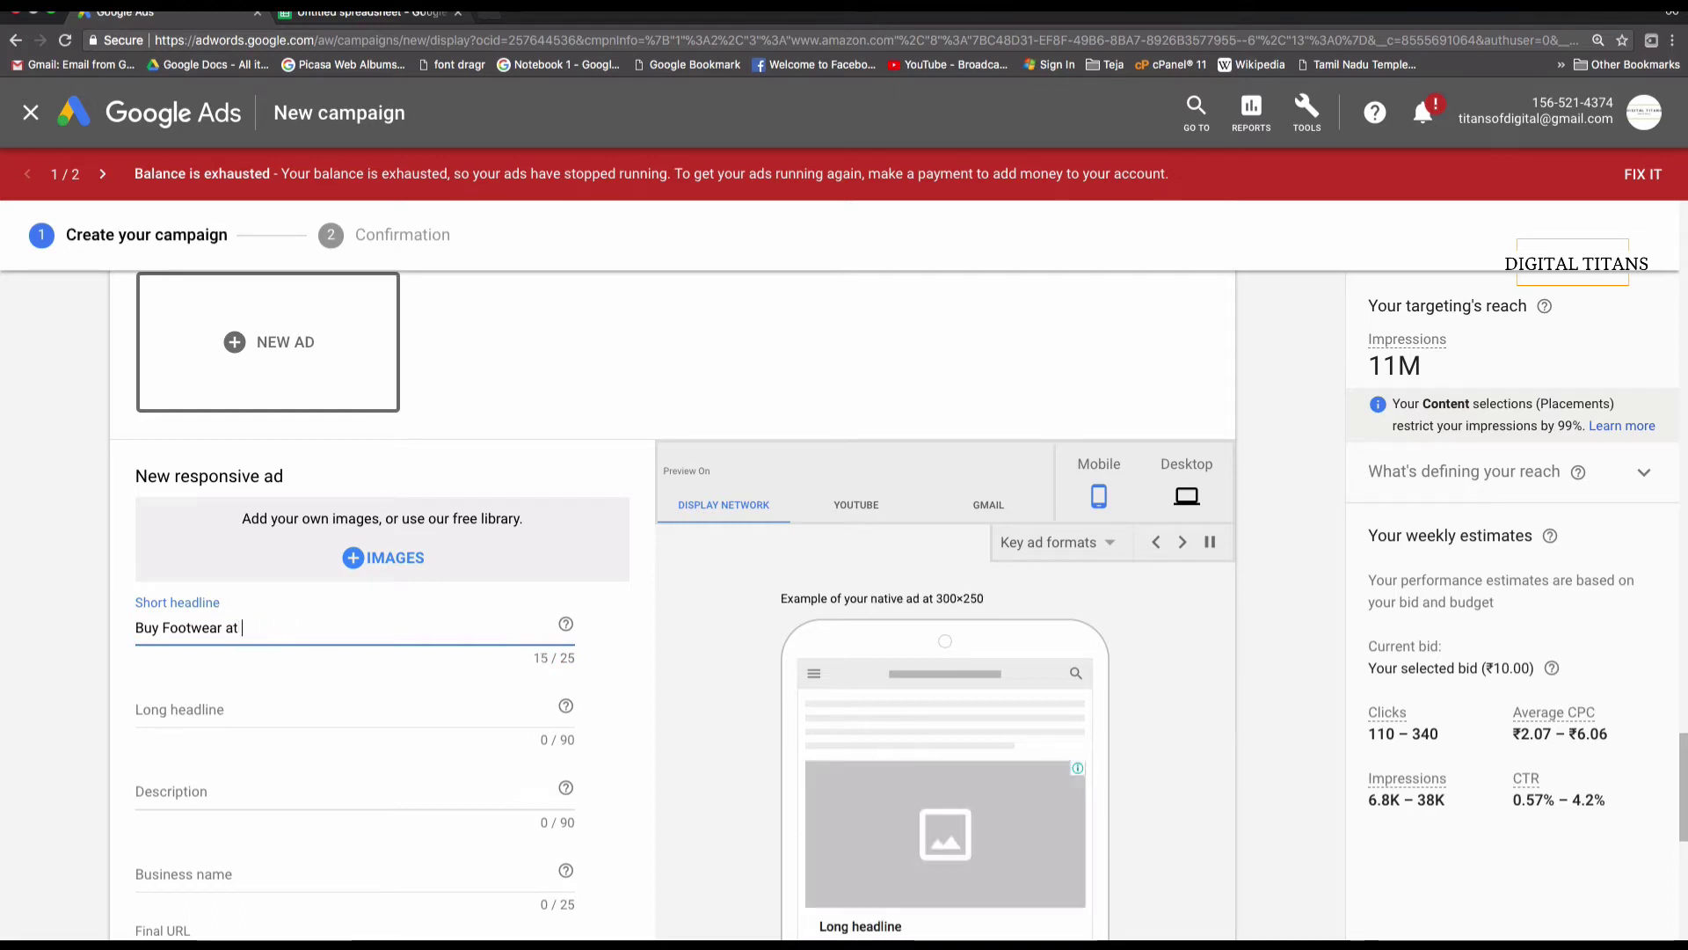
pyautogui.write('Disco')
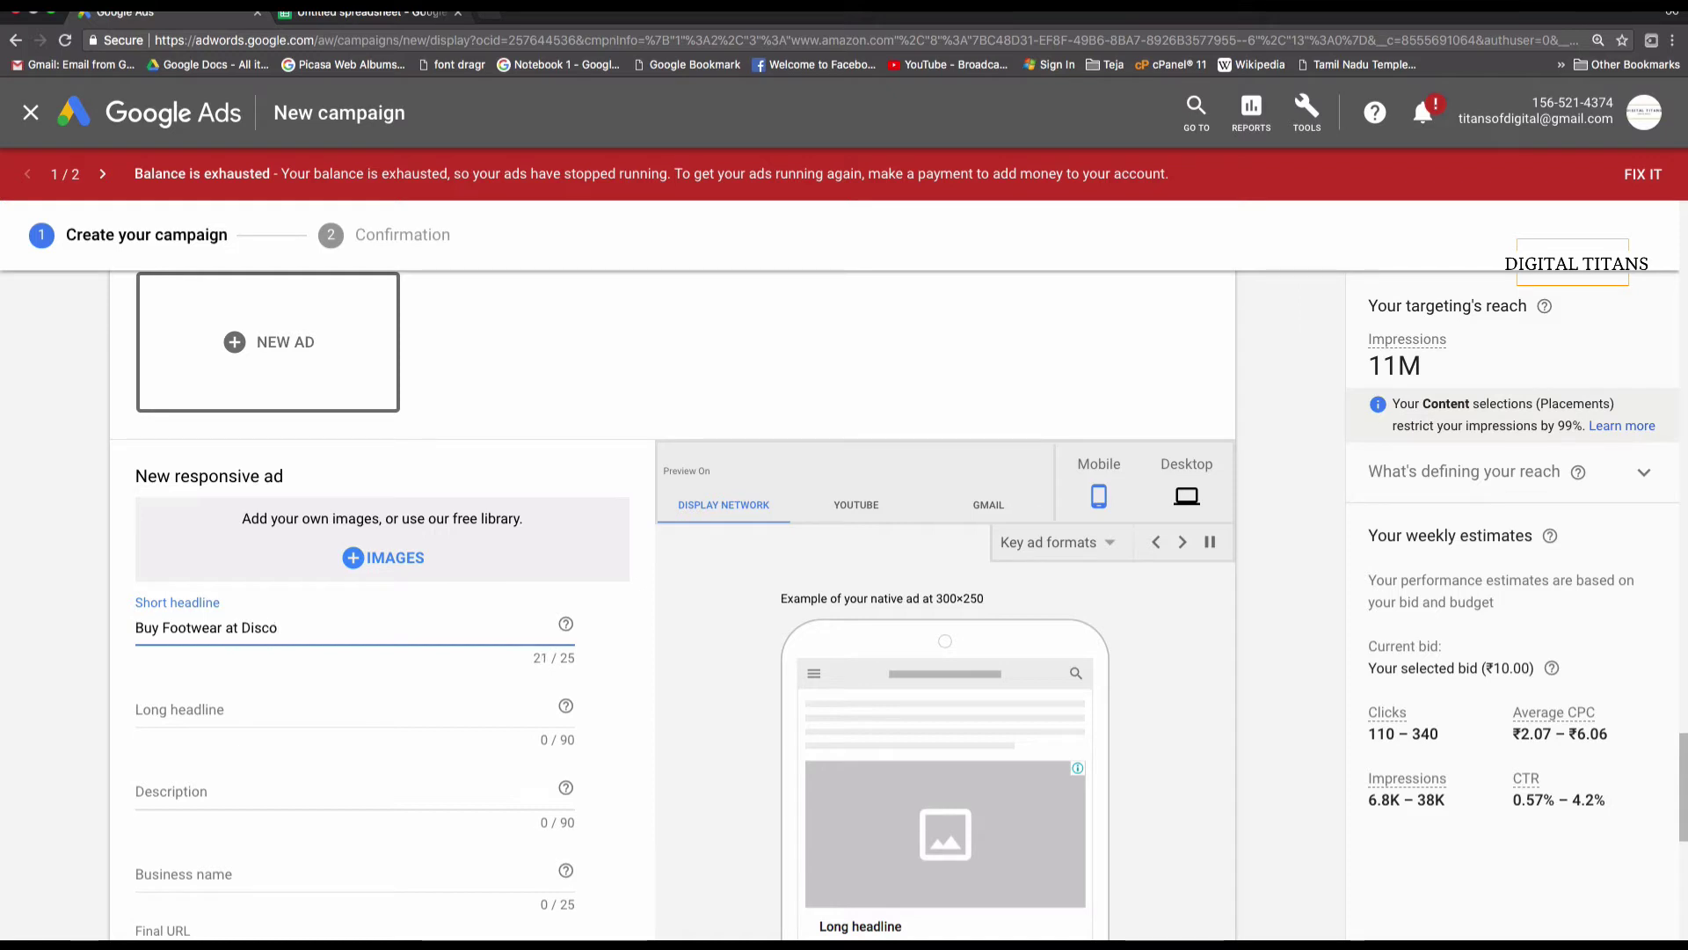
pyautogui.write('unt')
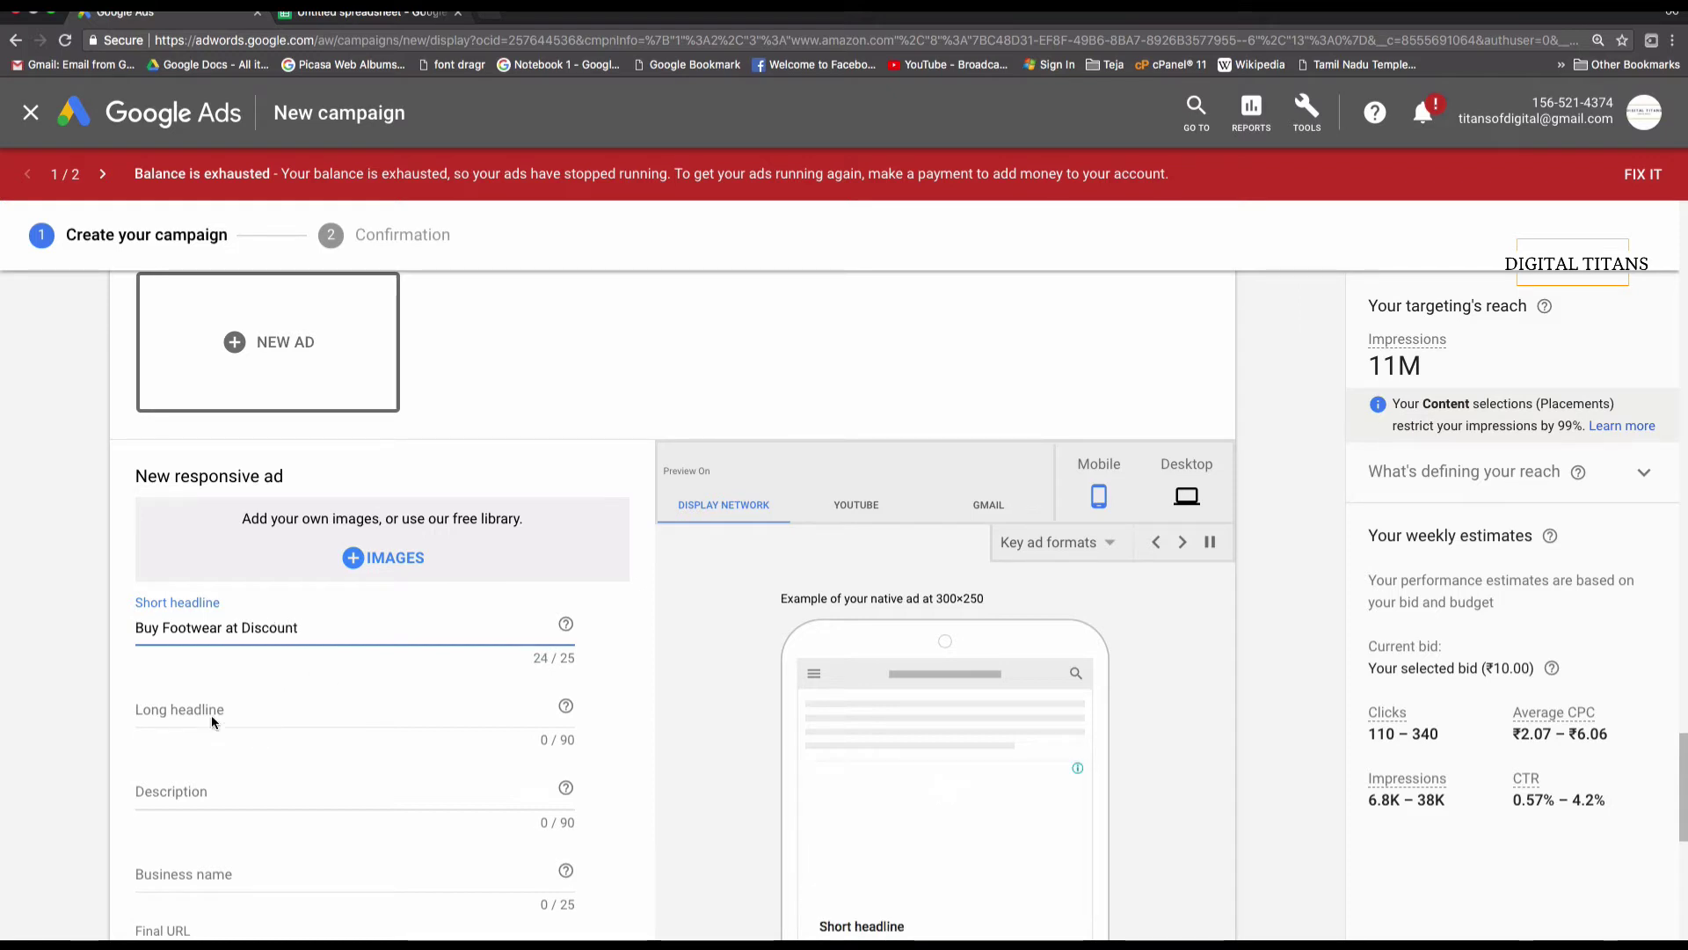
# - Enter "Wide Collection. COD Available." as the responsive ad's long headline
pyautogui.click(212, 716)
pyautogui.scroll(-2, 212, 714)
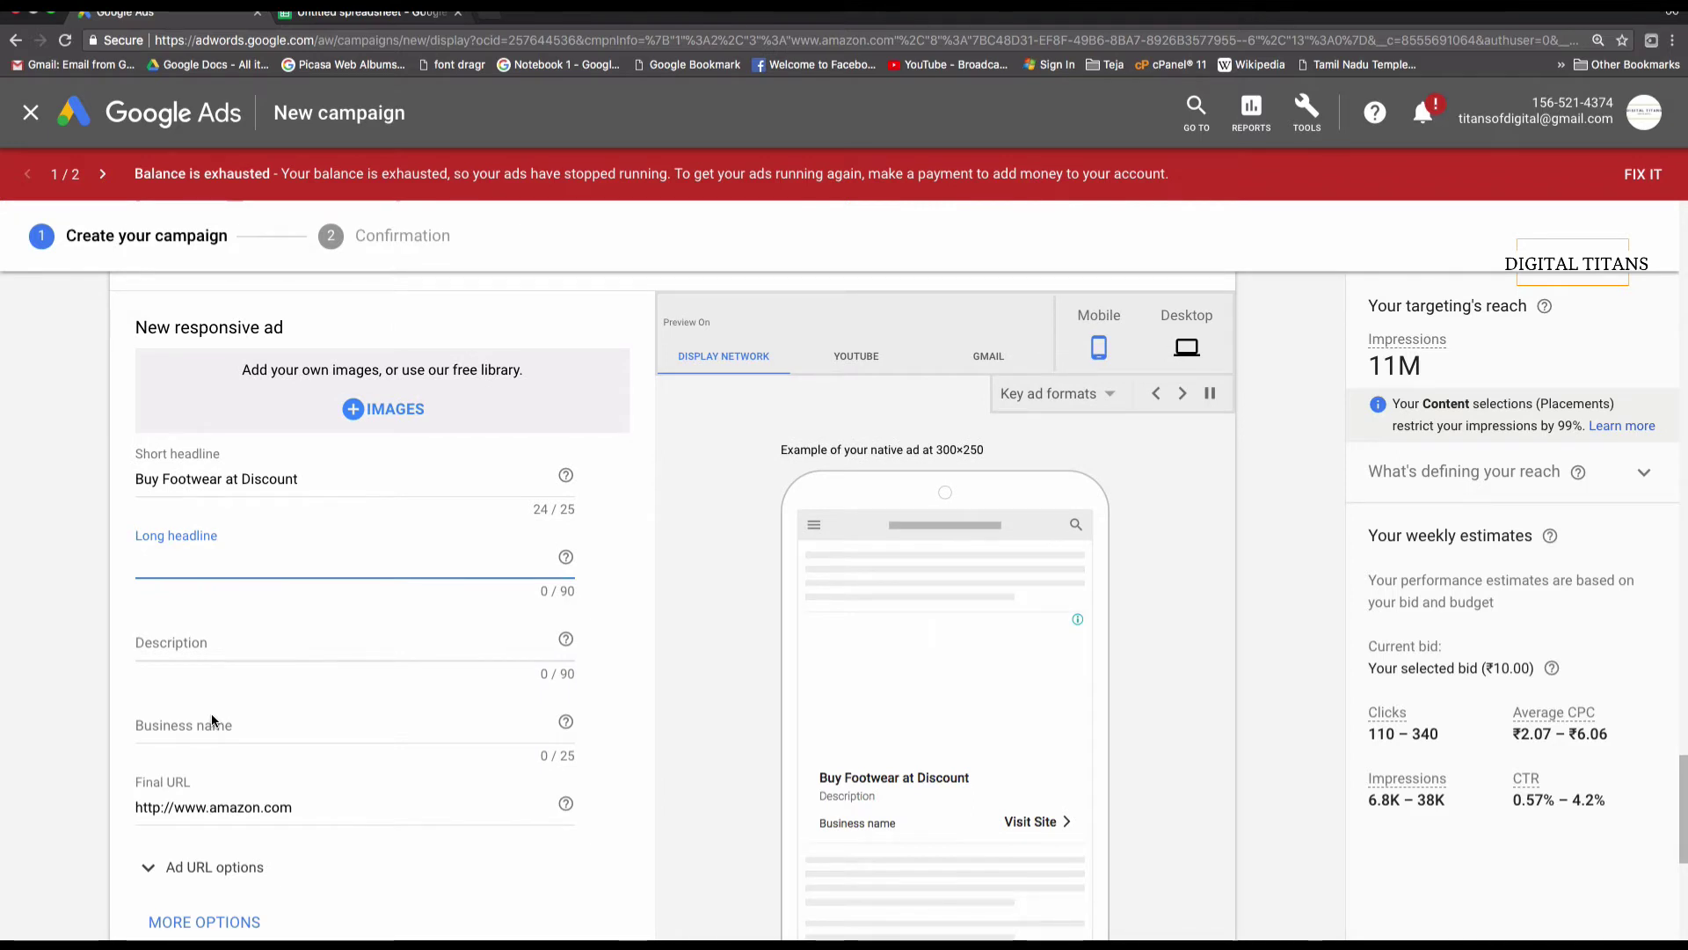
pyautogui.write('Wi')
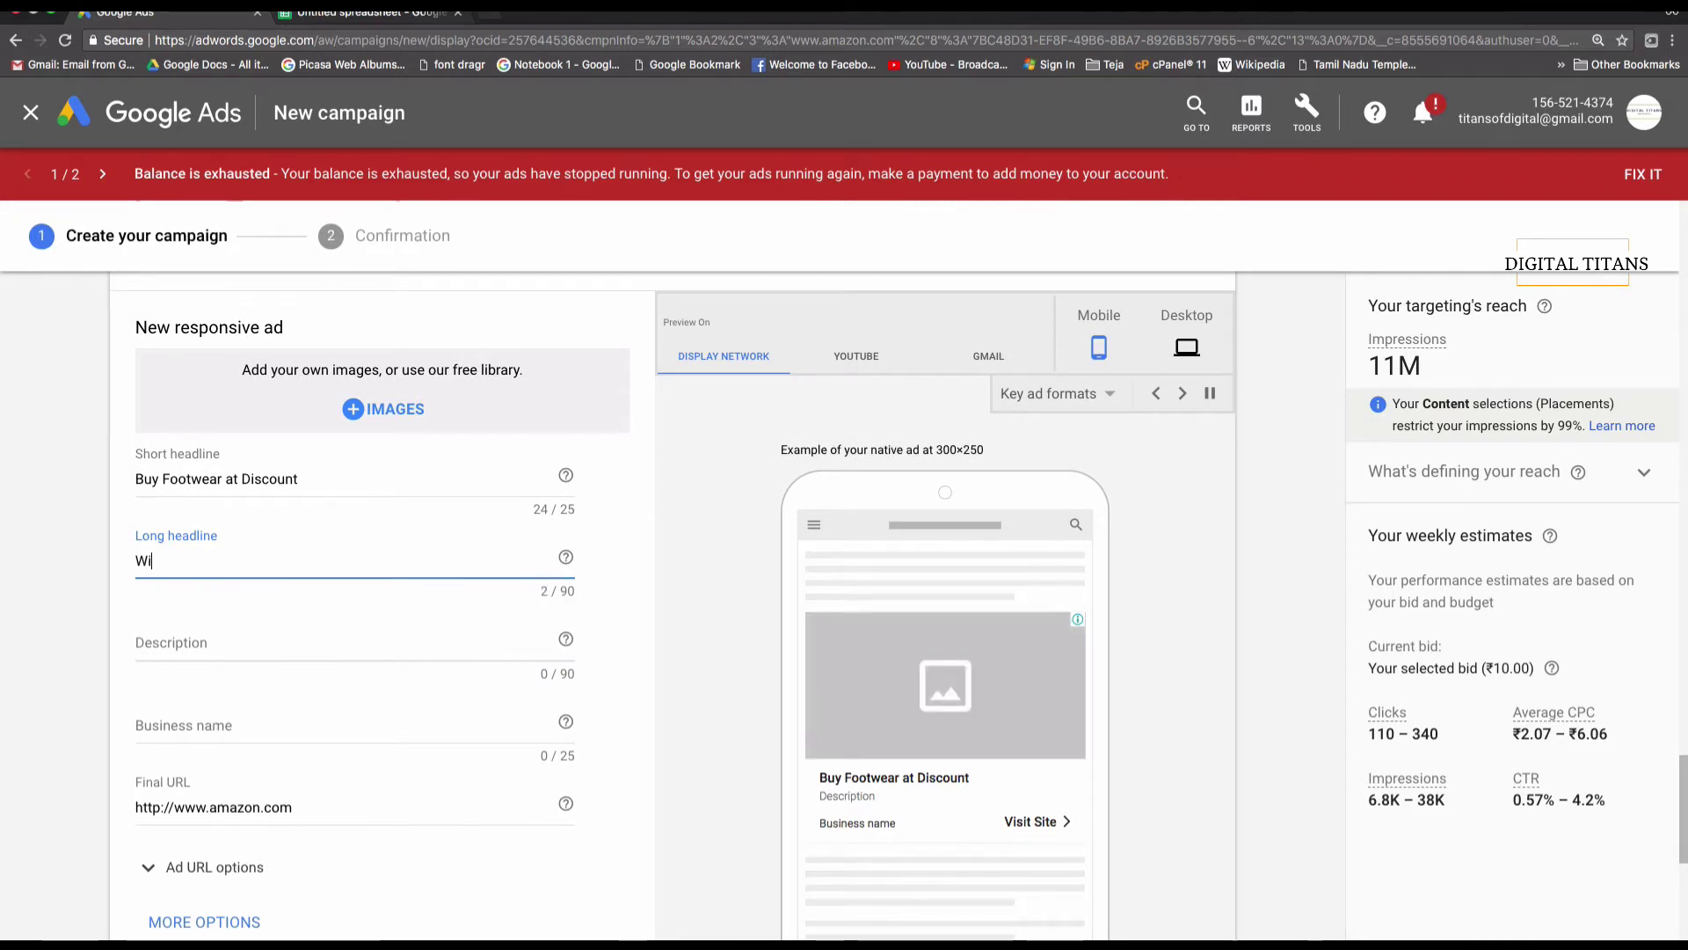
pyautogui.write('de Clo')
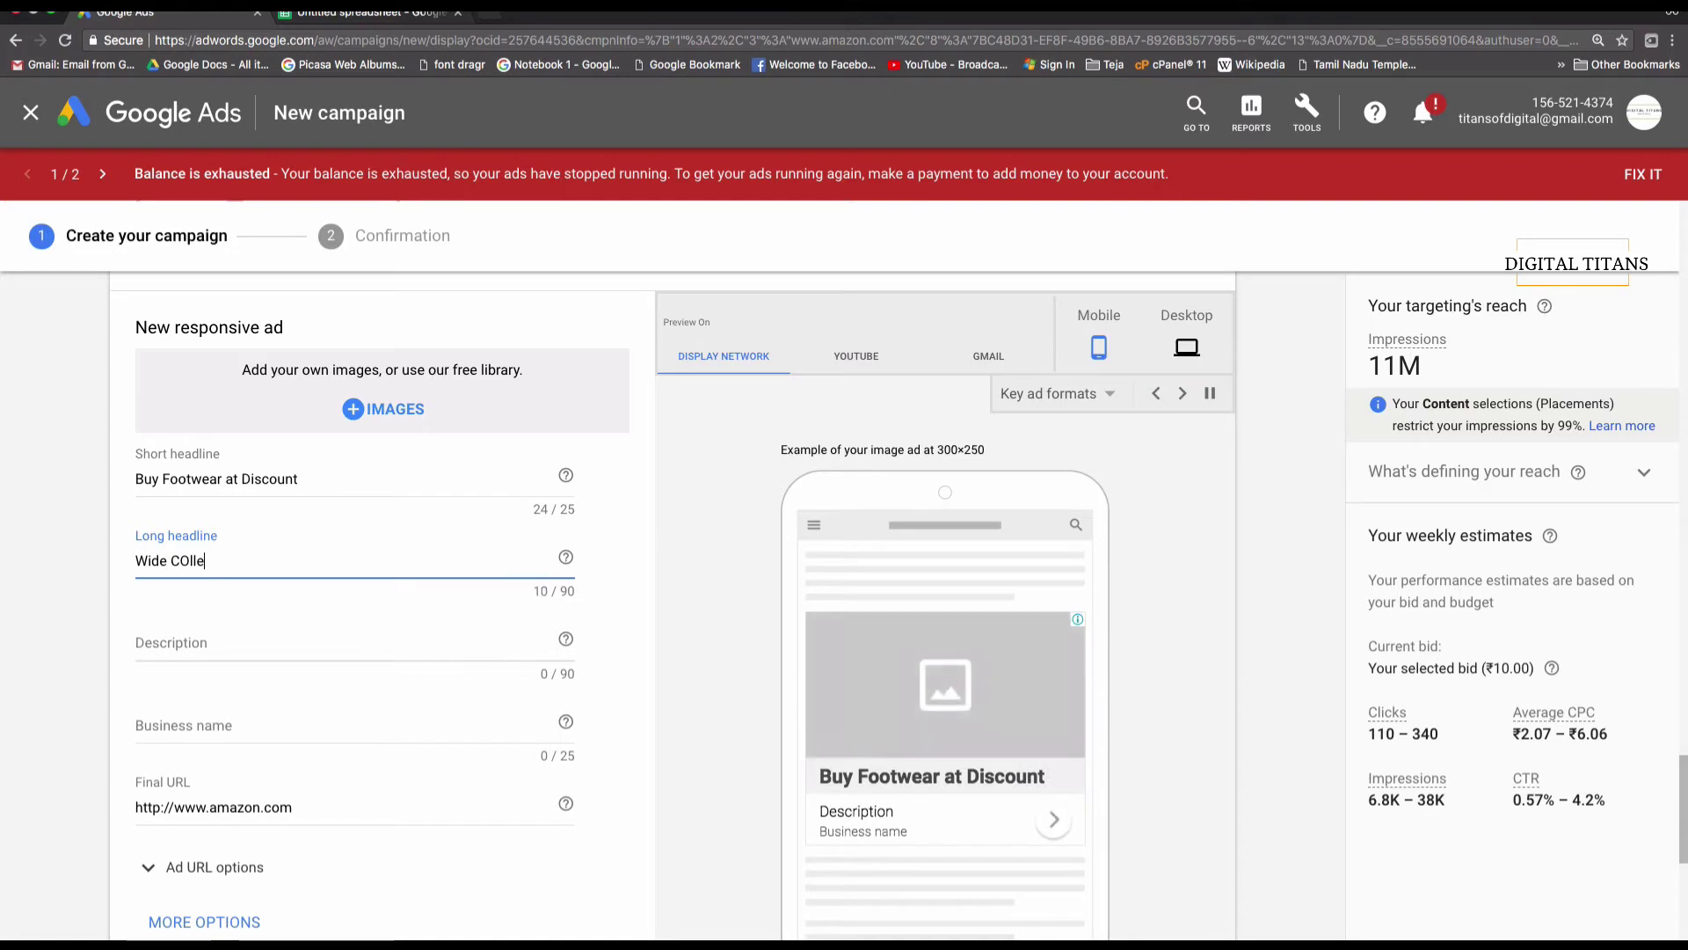
pyautogui.press('BackSpace')
pyautogui.press('BackSpace')
pyautogui.write('ollection')
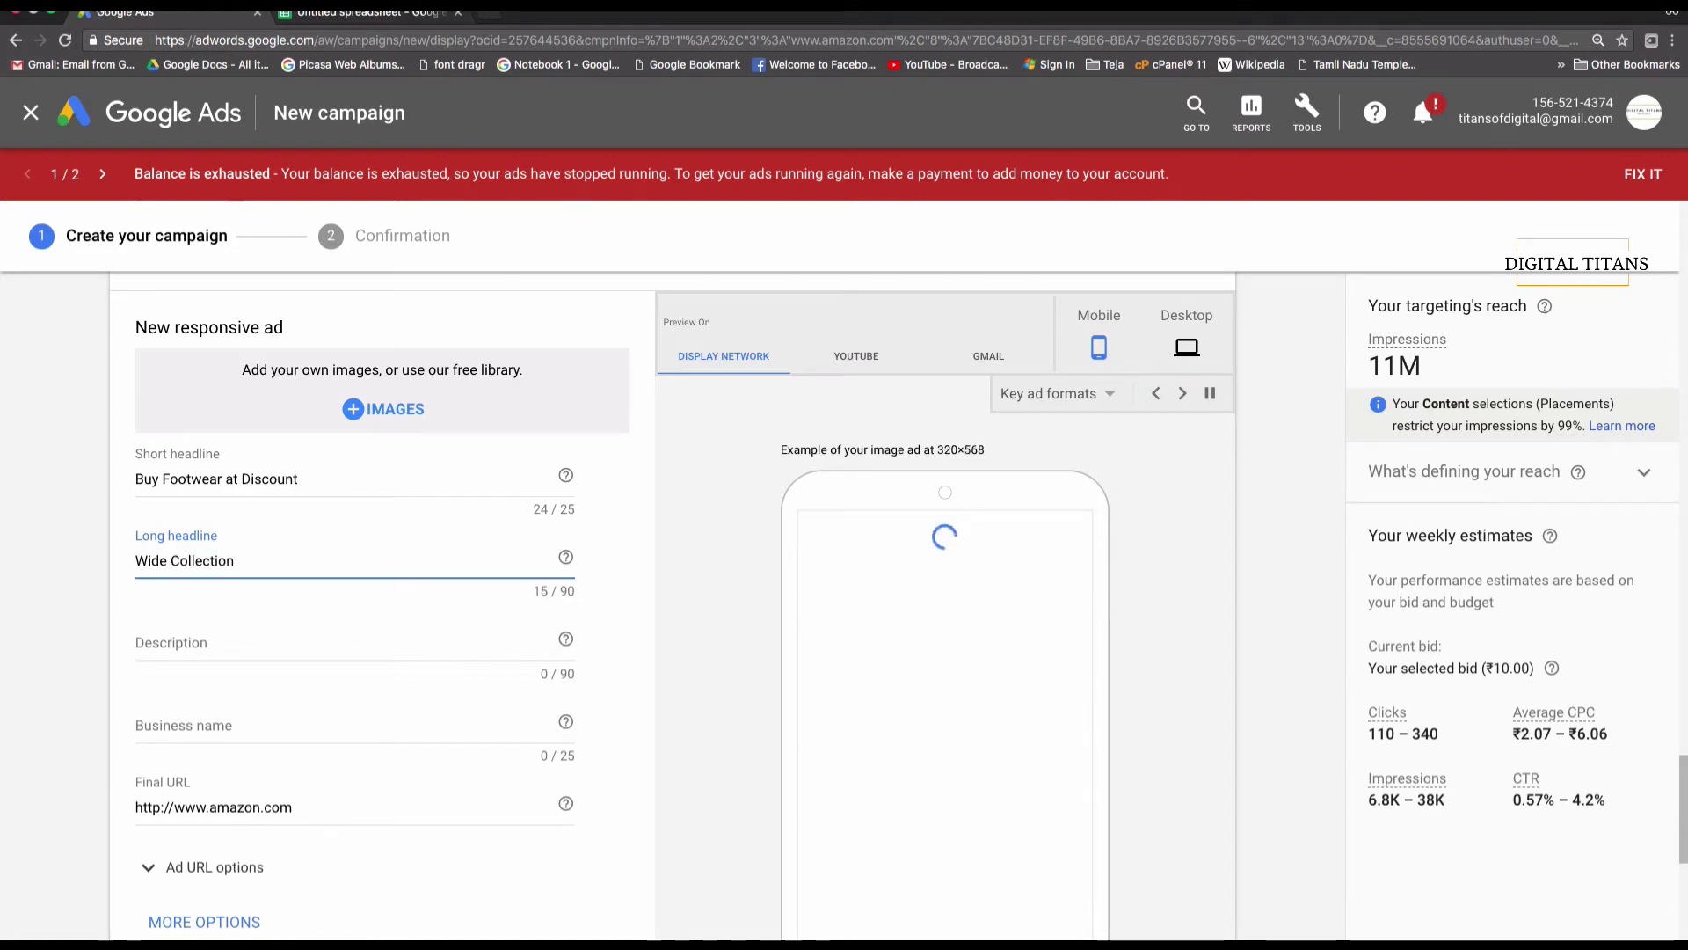
pyautogui.write('. CO')
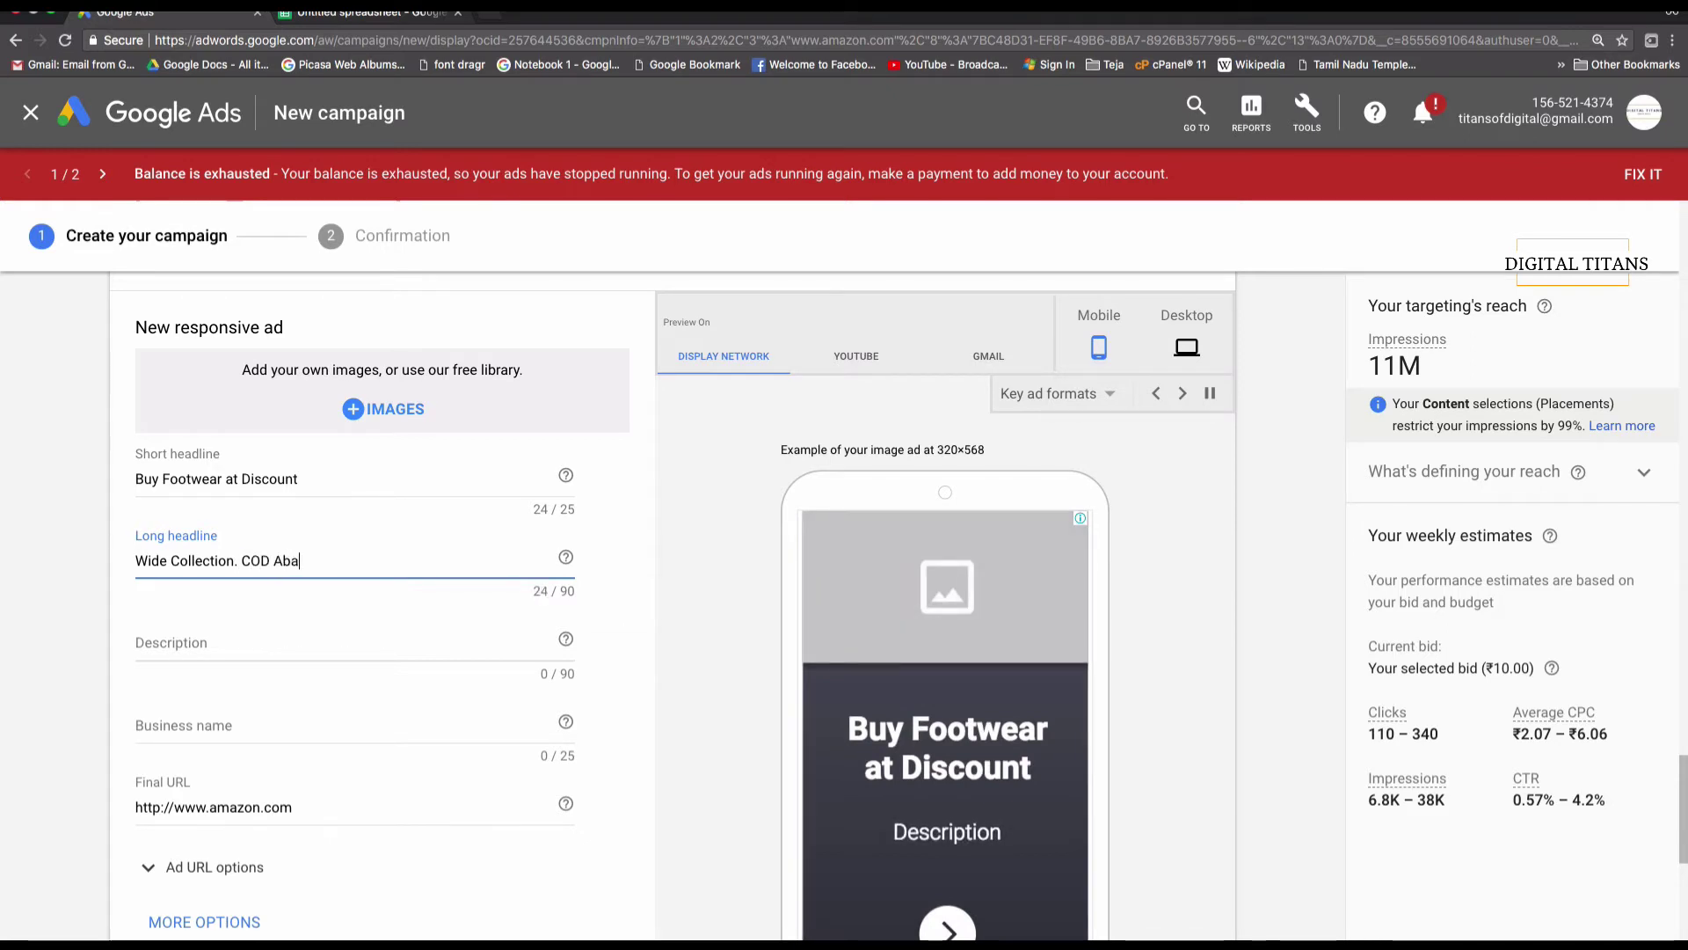
pyautogui.write('D Aba')
pyautogui.press('BackSpace')
pyautogui.press('BackSpace')
pyautogui.write('va')
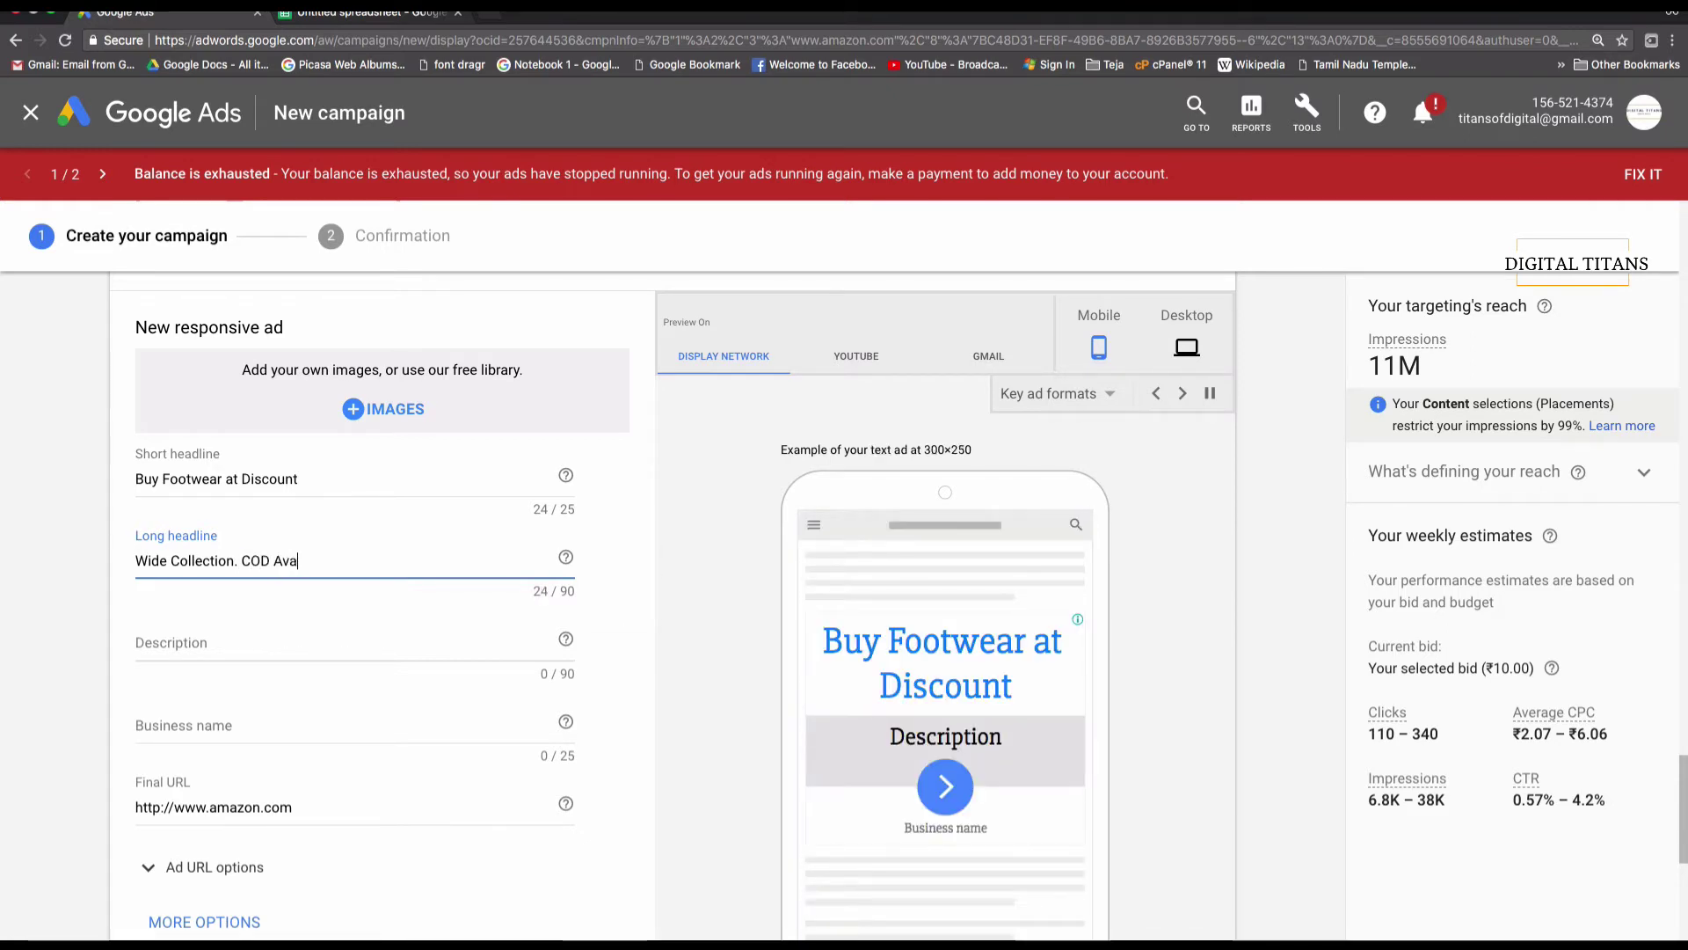
pyautogui.write('ilable.')
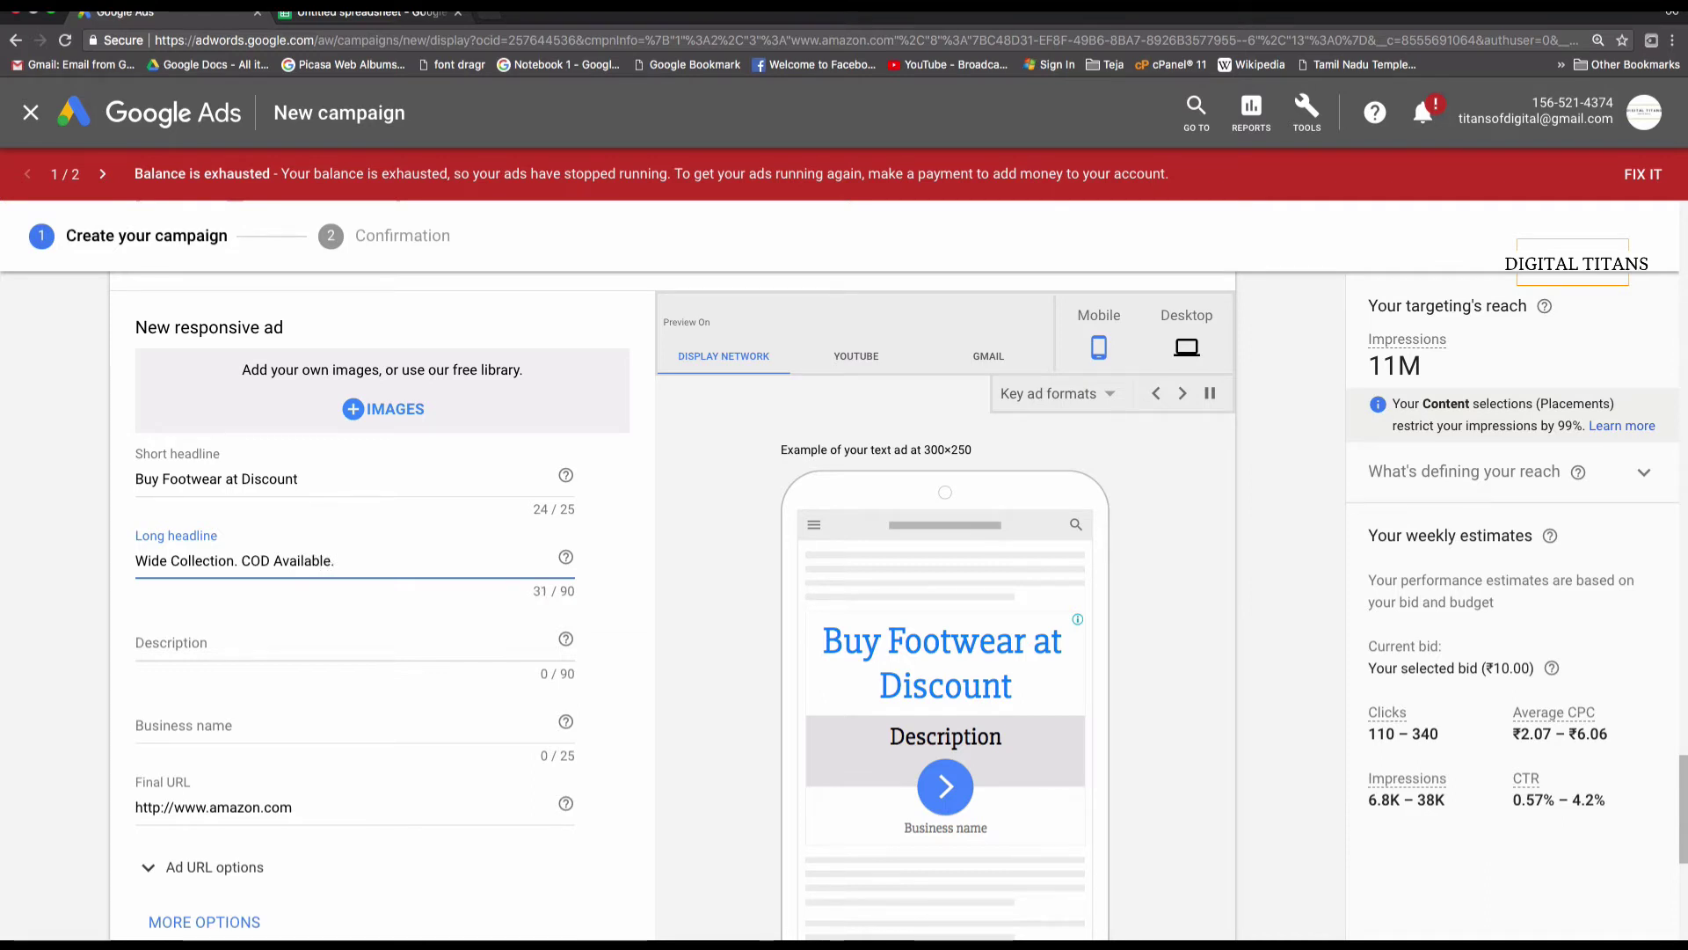
# - Append "For Men, Women & Kids" to the responsive ad's long headline
pyautogui.write(' For Men, Women')
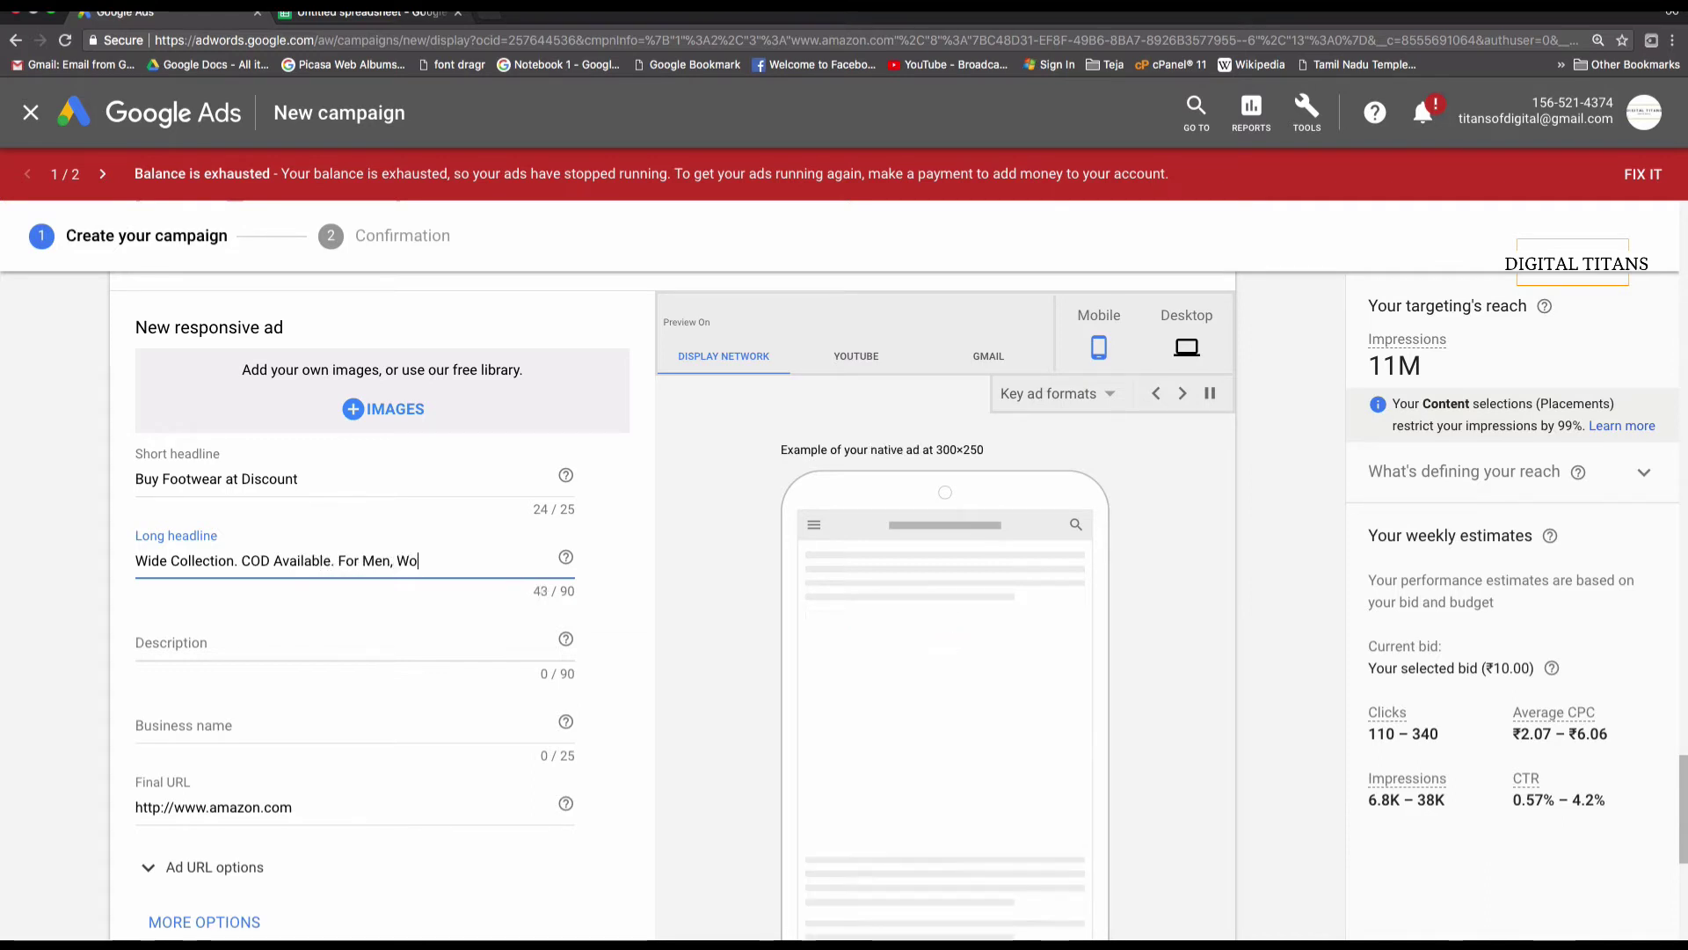
pyautogui.write(' ANd')
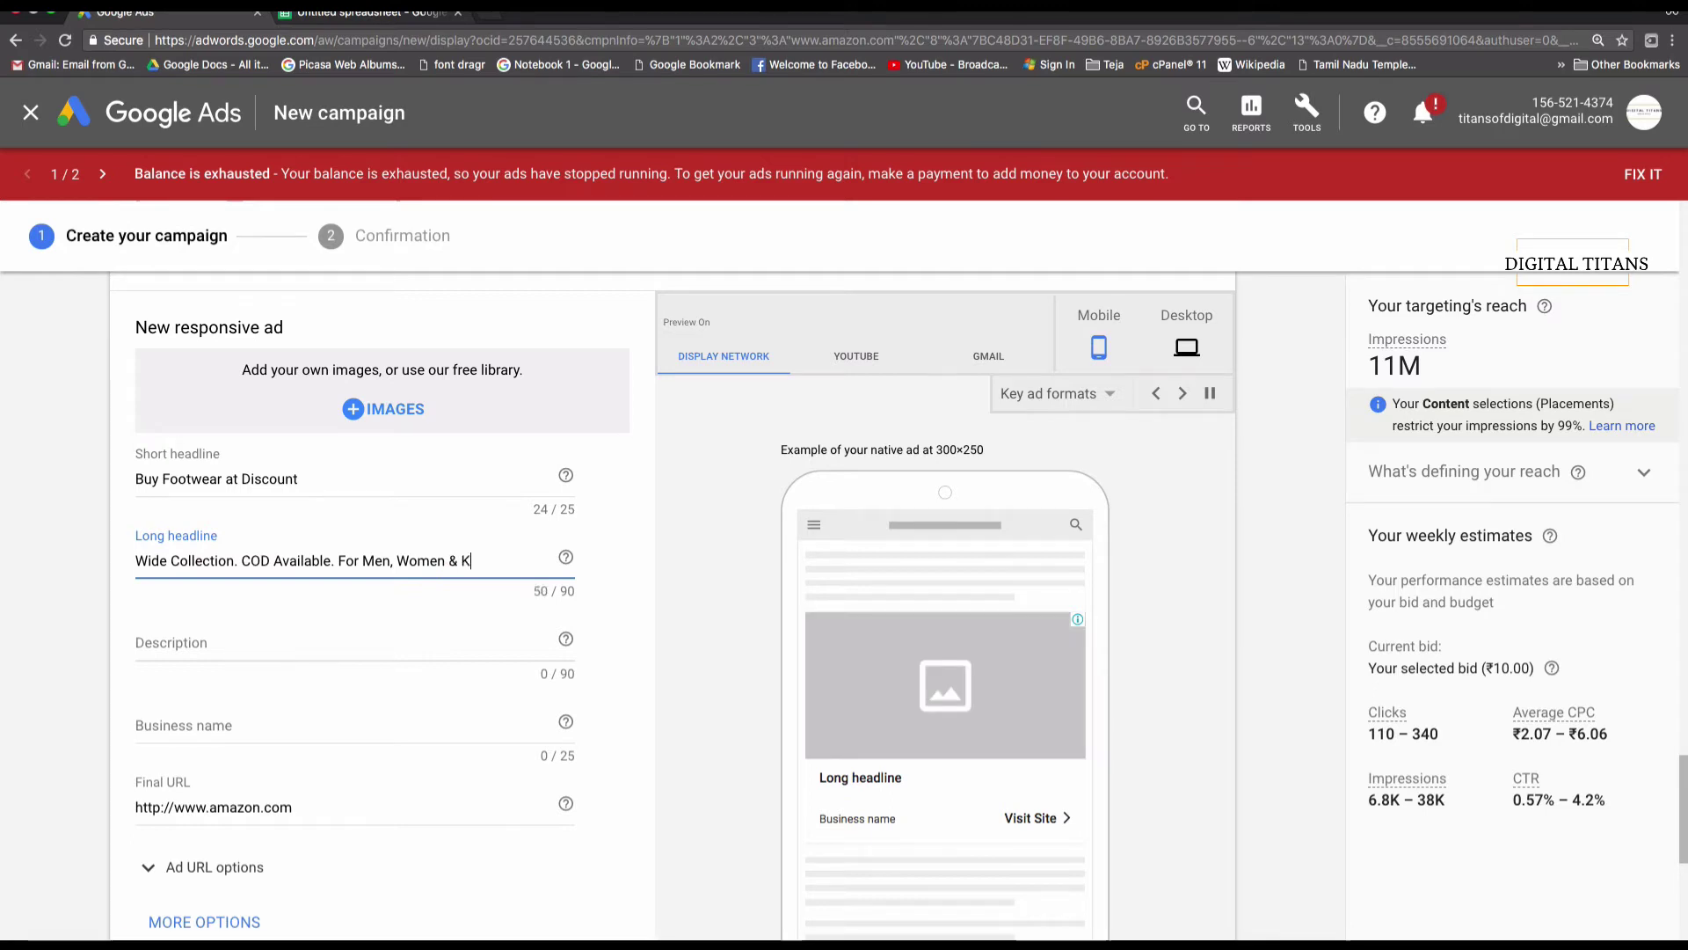
pyautogui.write('ids')
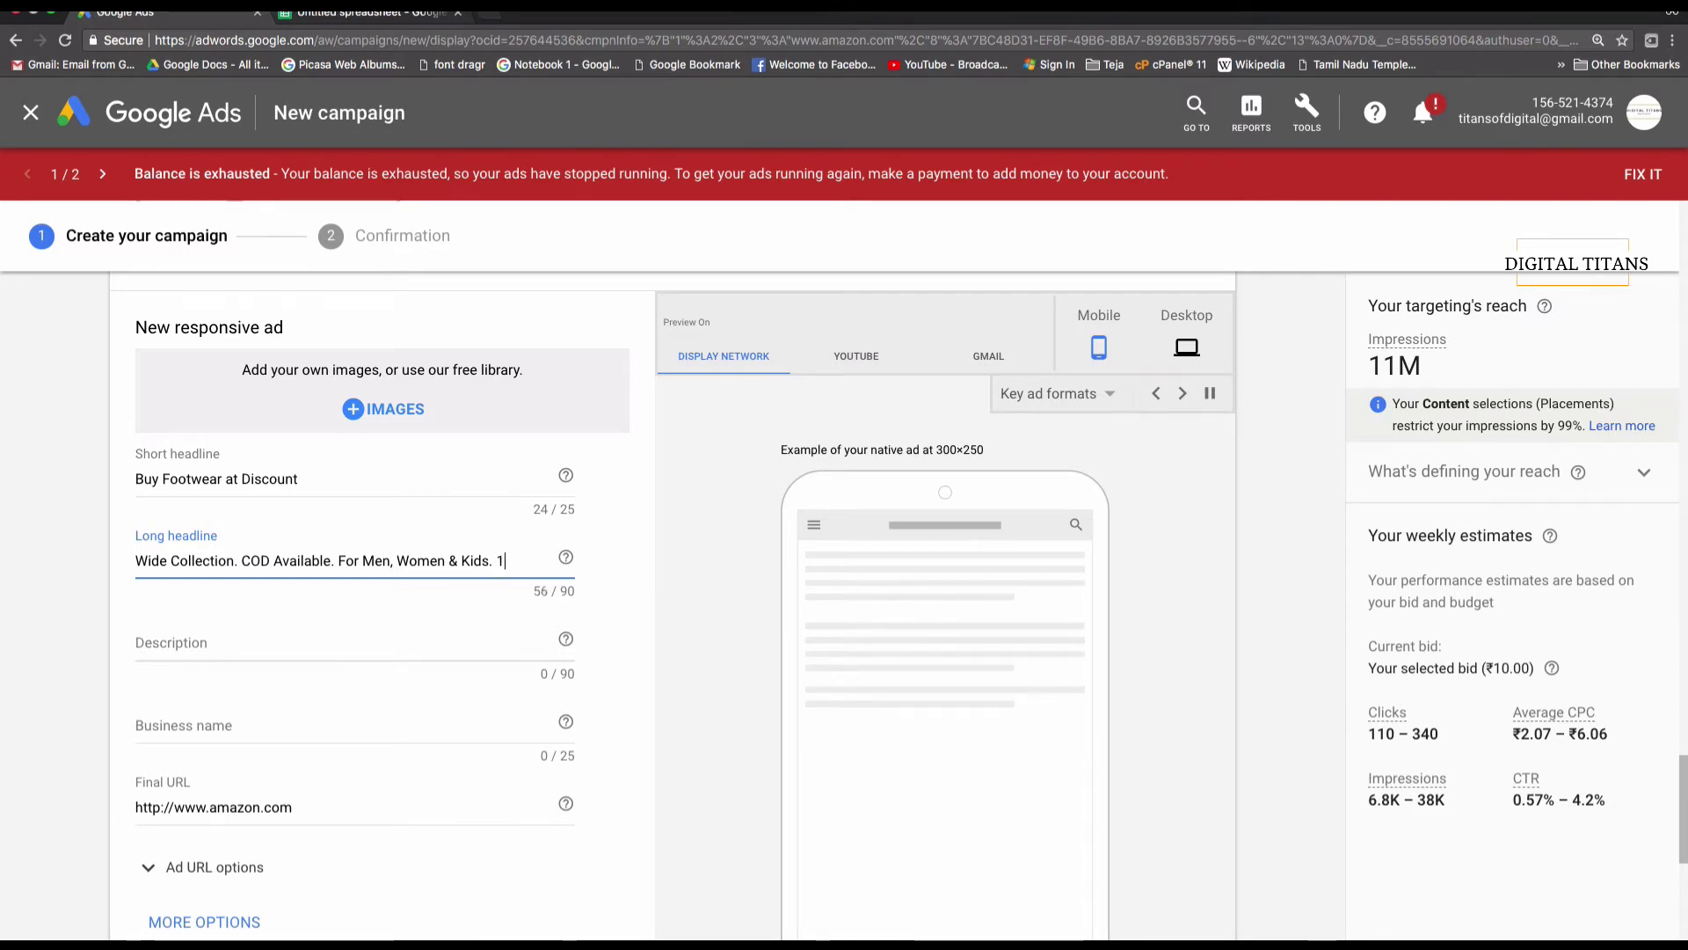
# - Add "Hundreds of Satisfied Customers." as the closing sentence of the long headline
pyautogui.write('. Hundre')
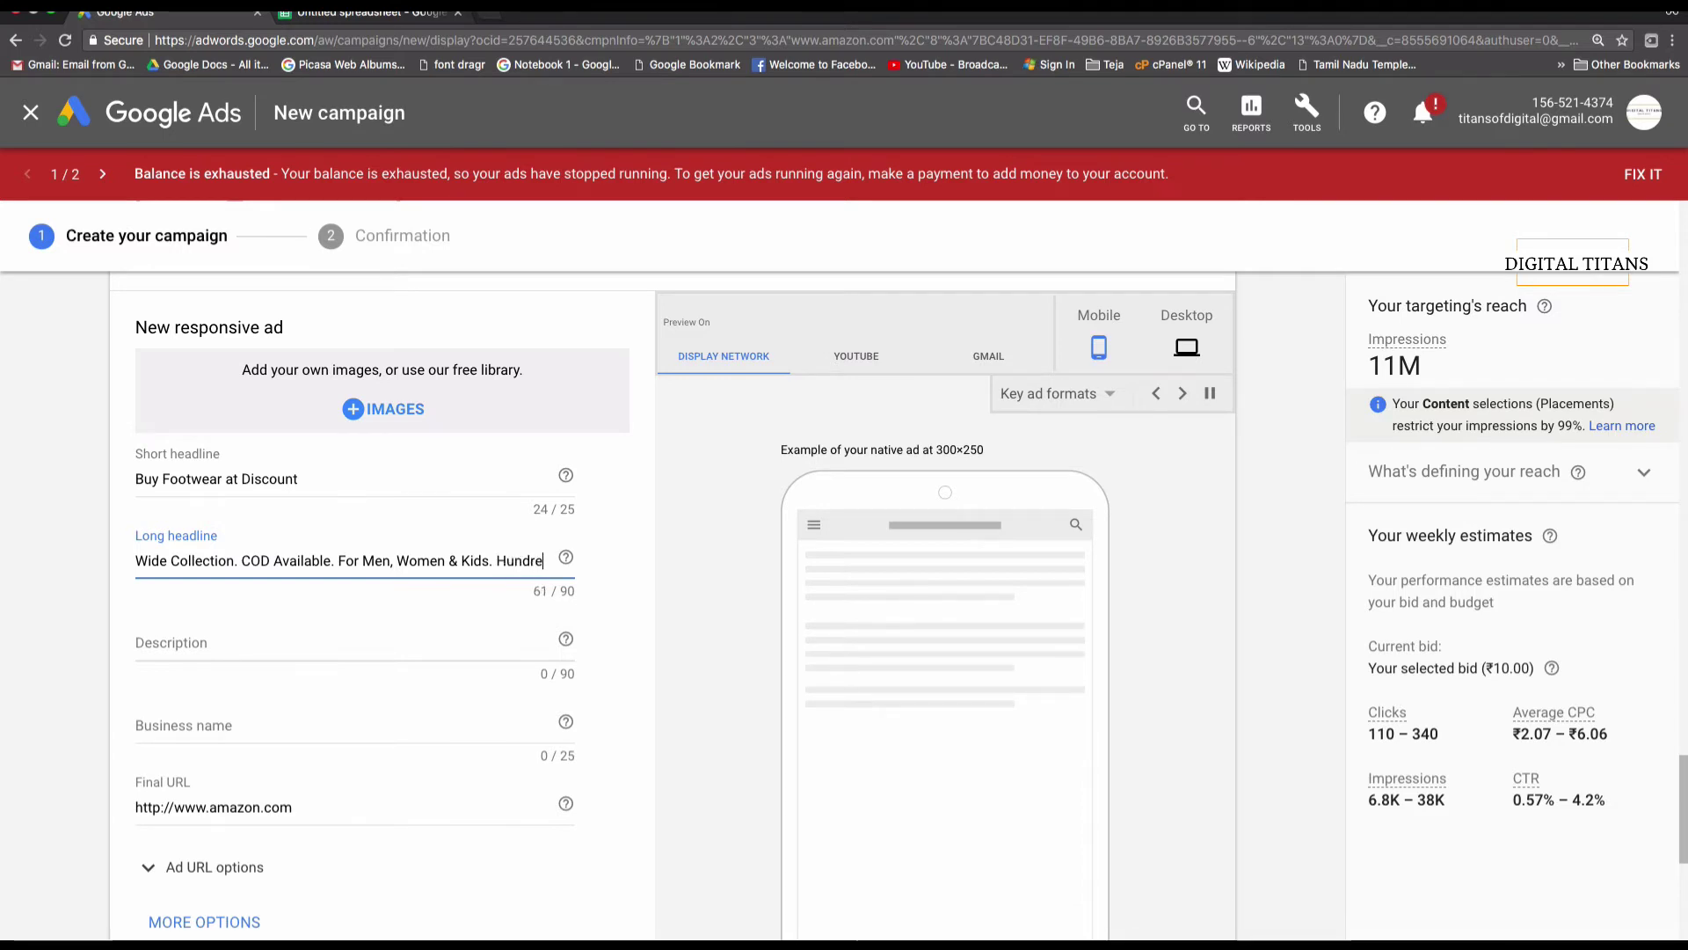
pyautogui.press('BackSpace')
pyautogui.write('reds of')
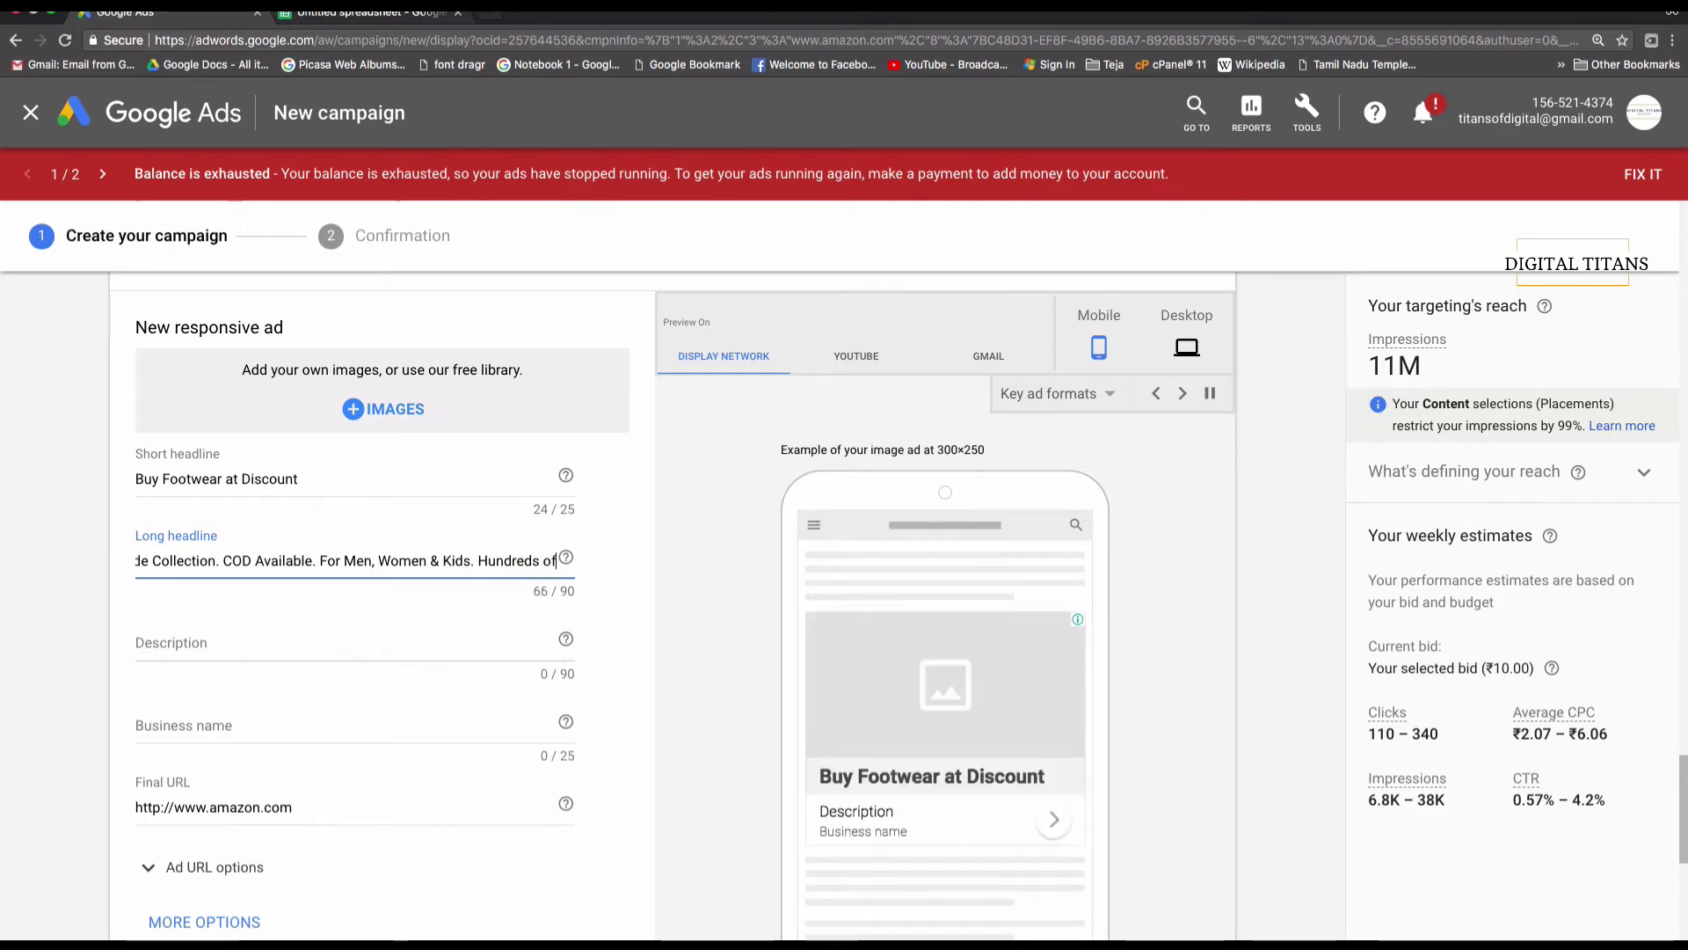
pyautogui.write(' Satisfied')
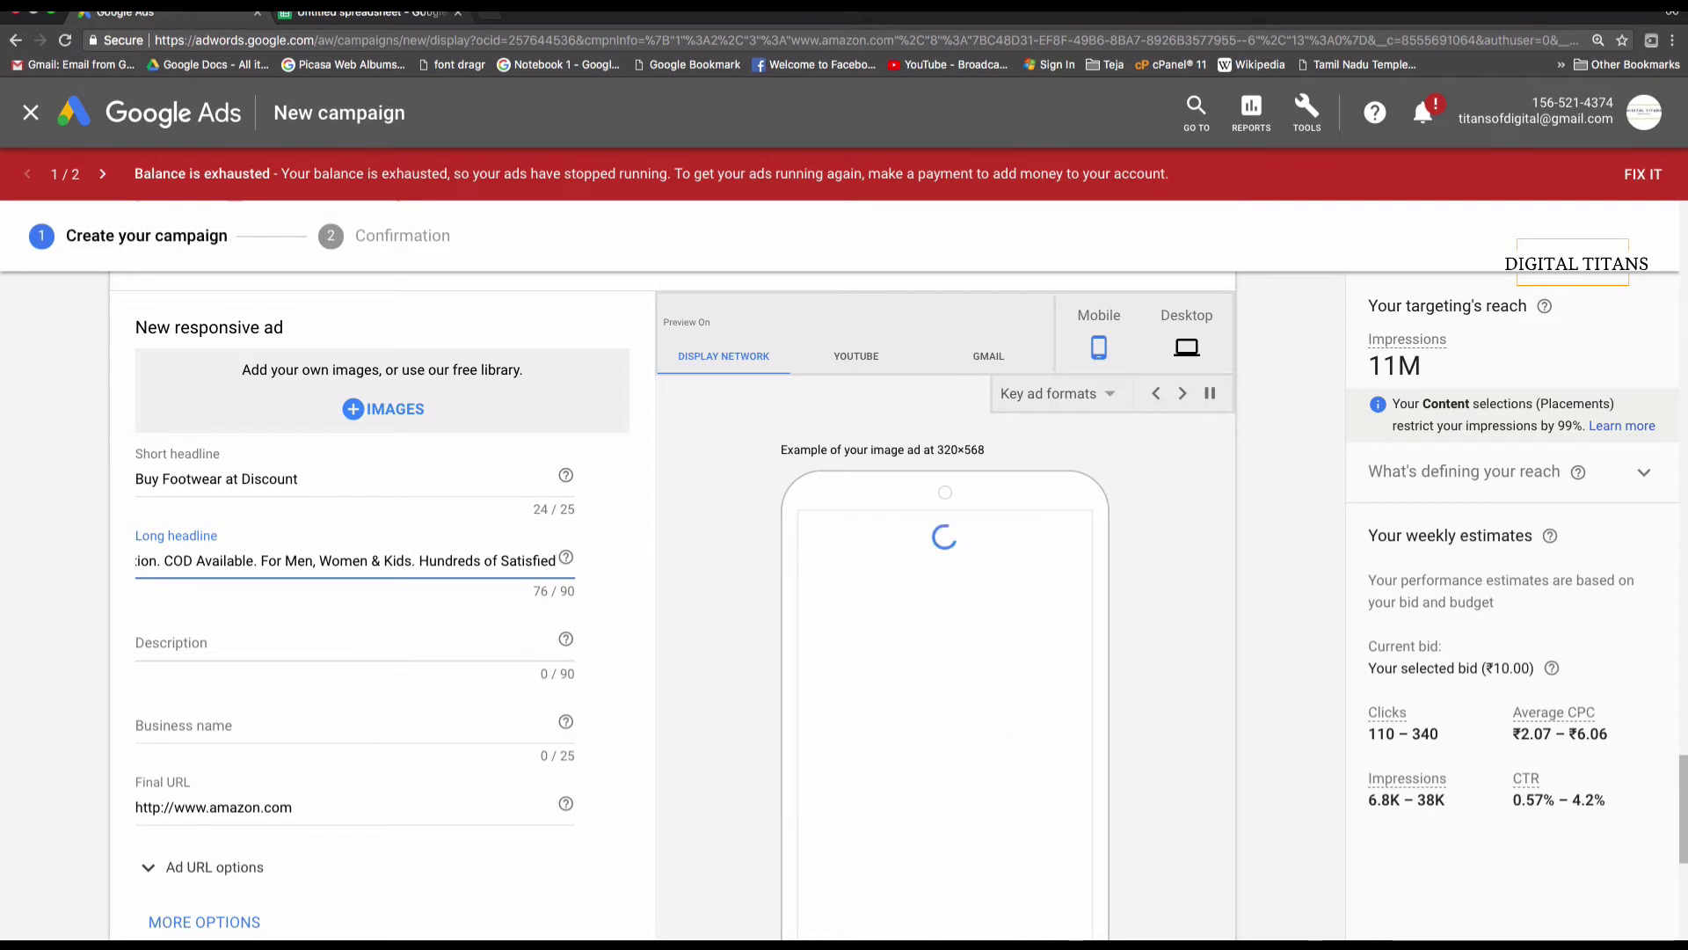
pyautogui.write(' Customer')
pyautogui.write('s. H')
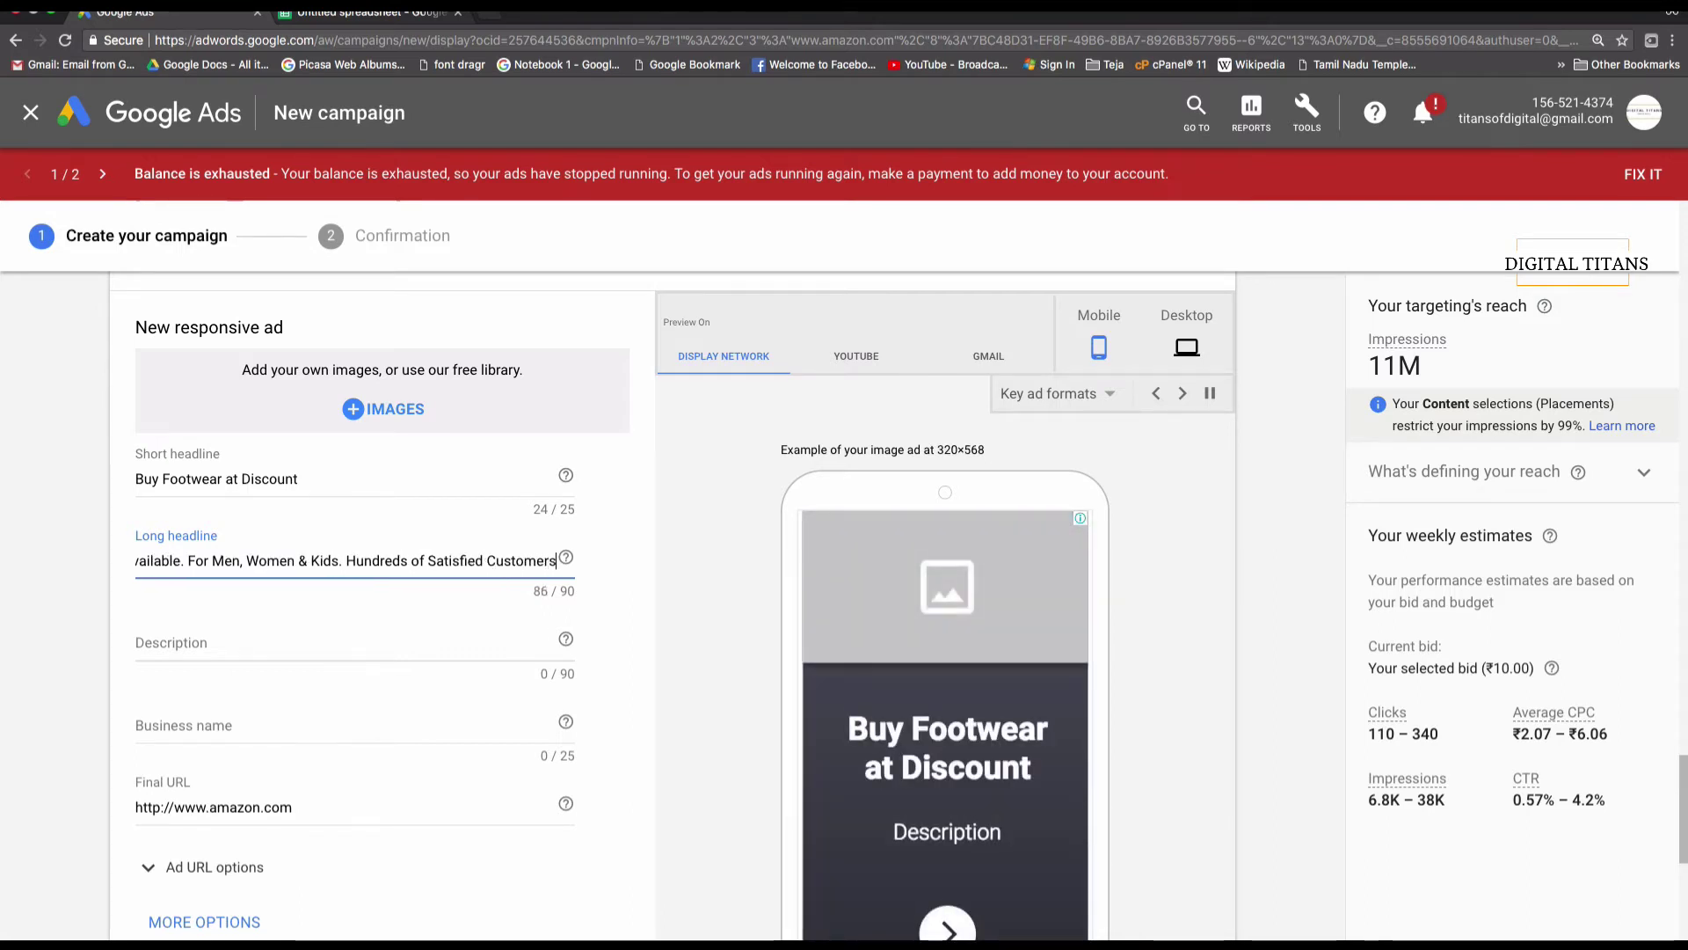
pyautogui.write('urry')
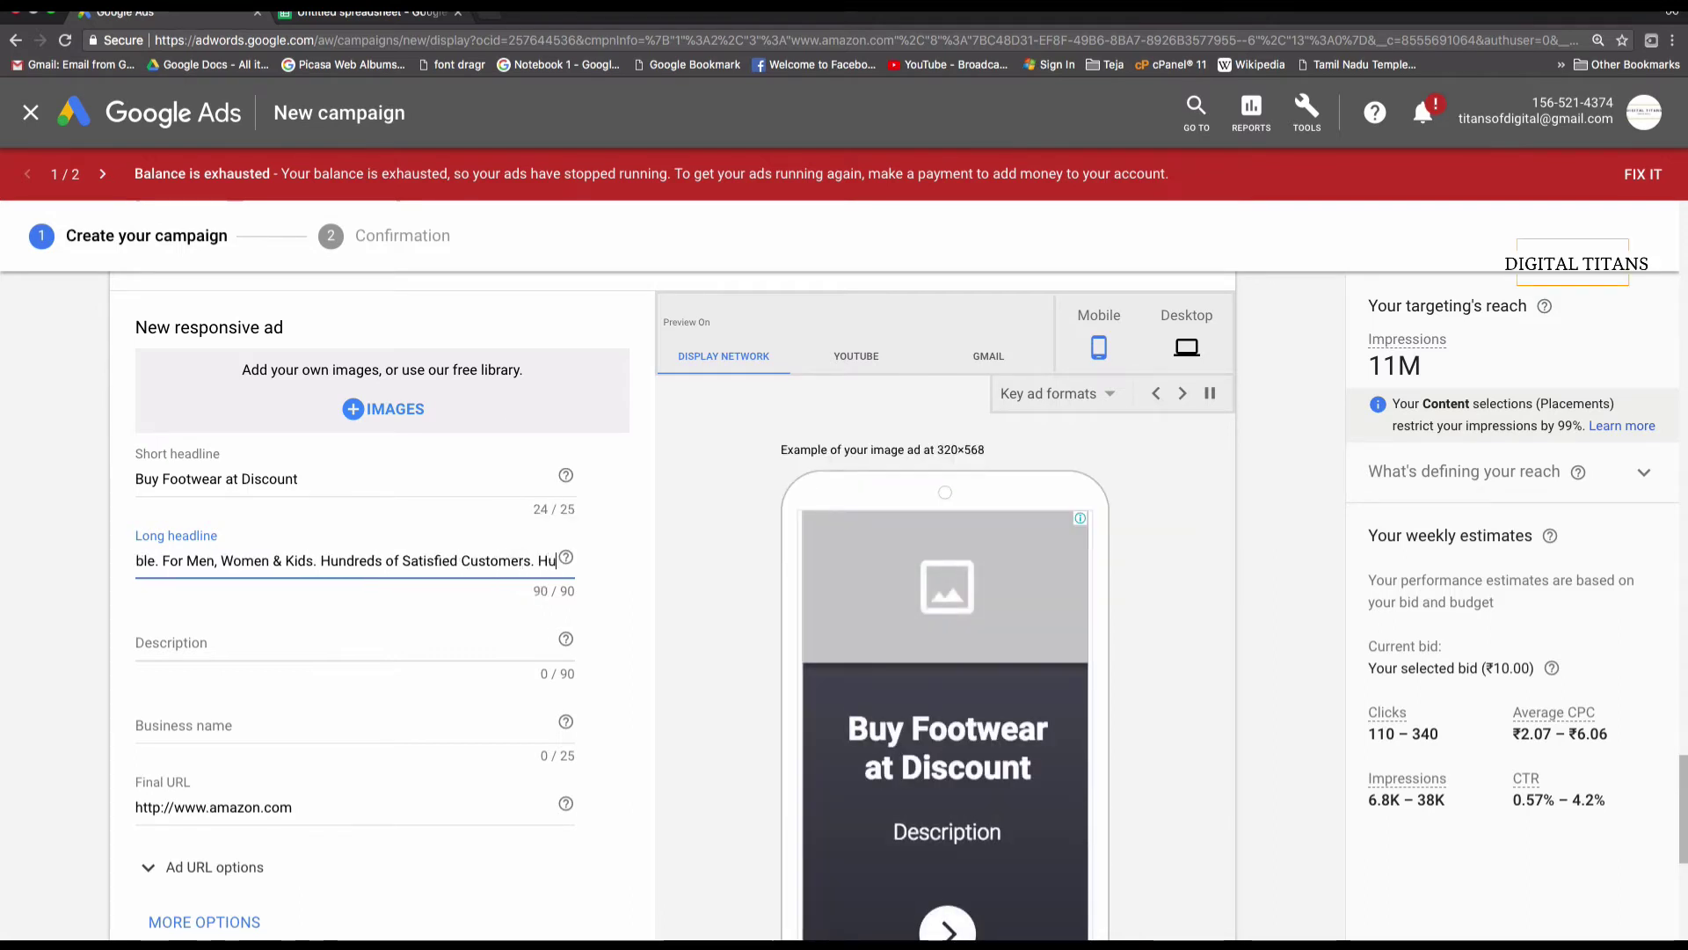
pyautogui.press('BackSpace')
pyautogui.press('BackSpace')
pyautogui.press('BackSpace')
pyautogui.press('BackSpace')
pyautogui.press('BackSpace')
pyautogui.press('BackSpace')
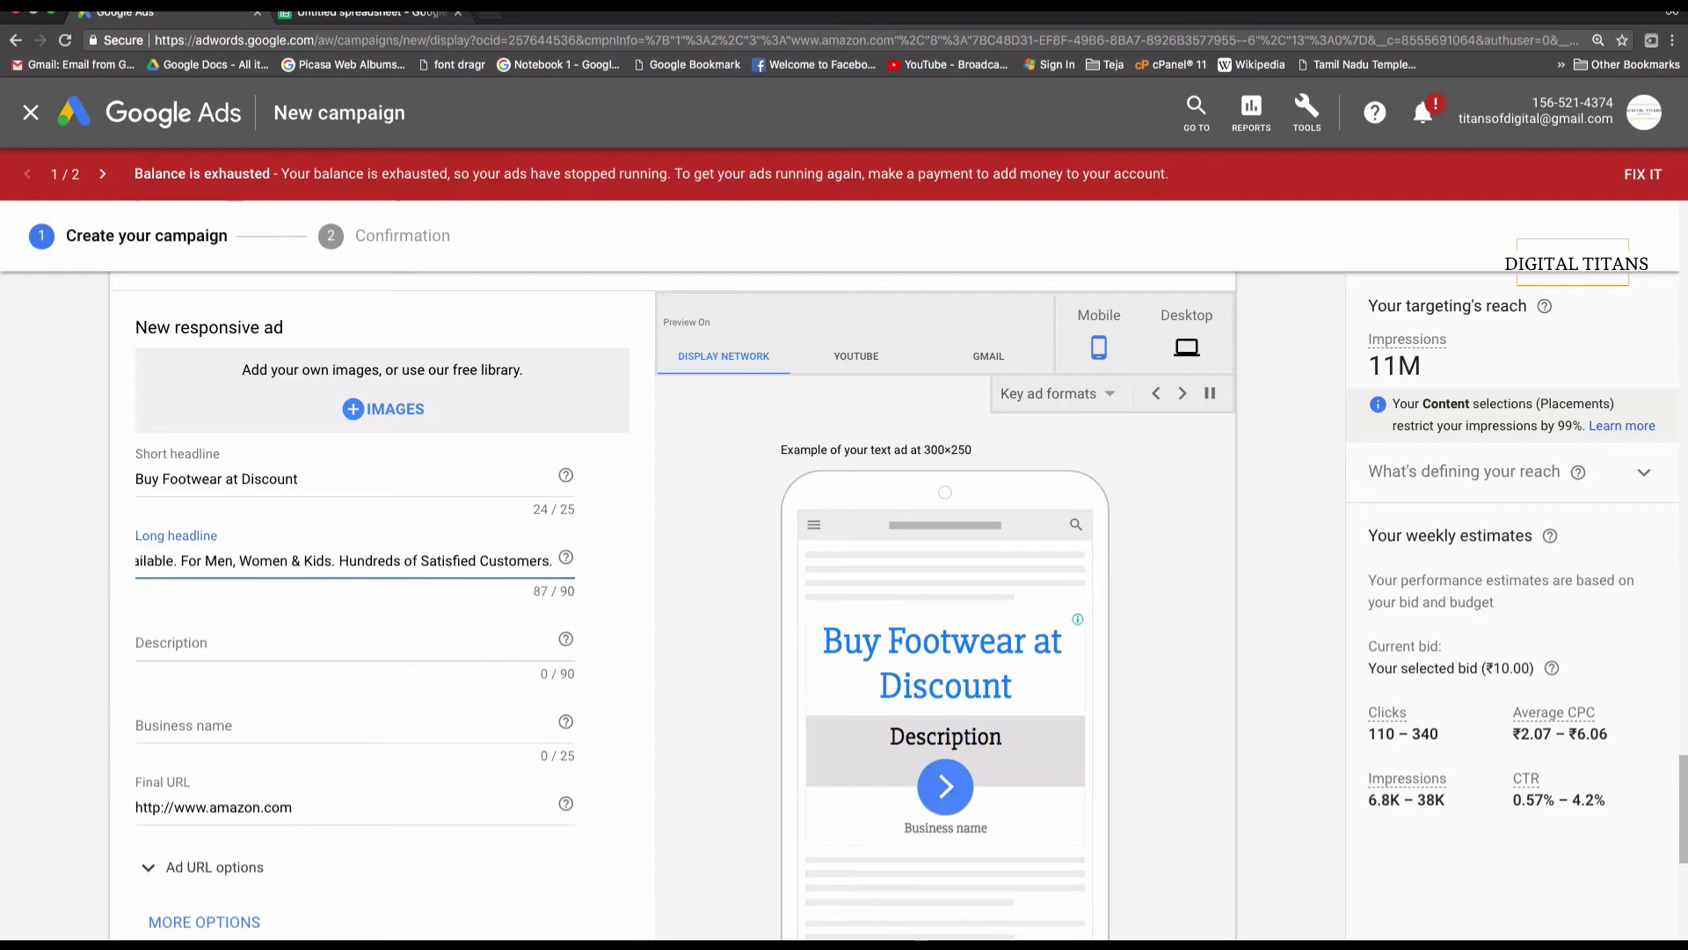
pyautogui.write('Buy')
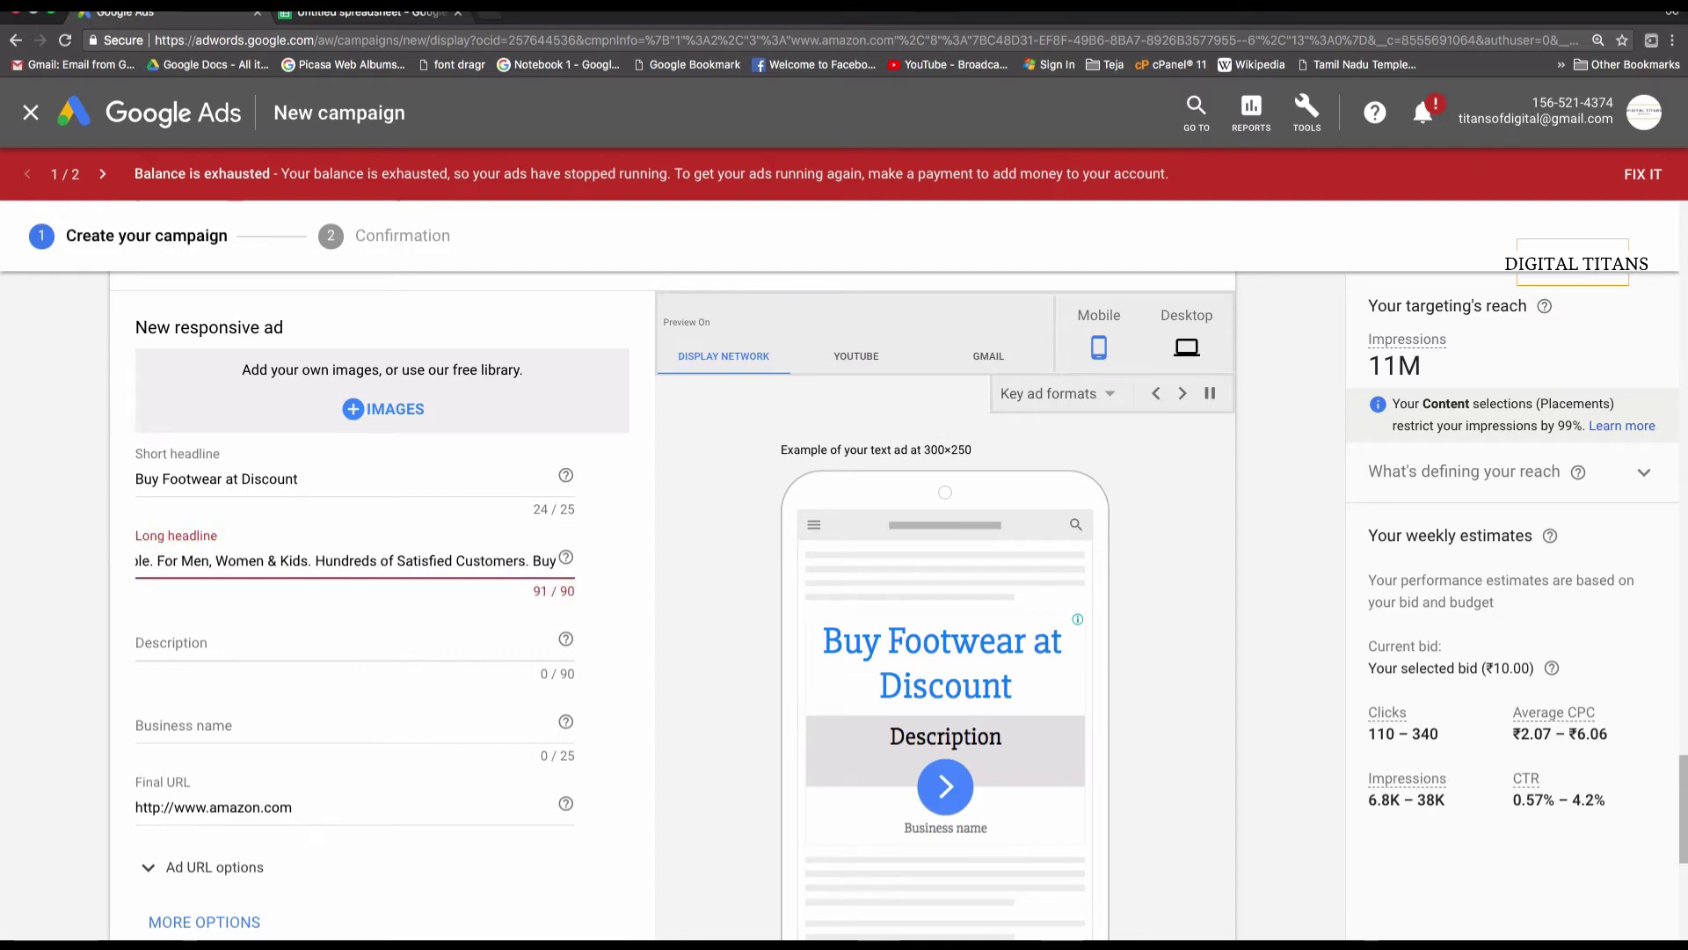
pyautogui.press('BackSpace')
pyautogui.press('BackSpace')
pyautogui.press('BackSpace')
pyautogui.press('BackSpace')
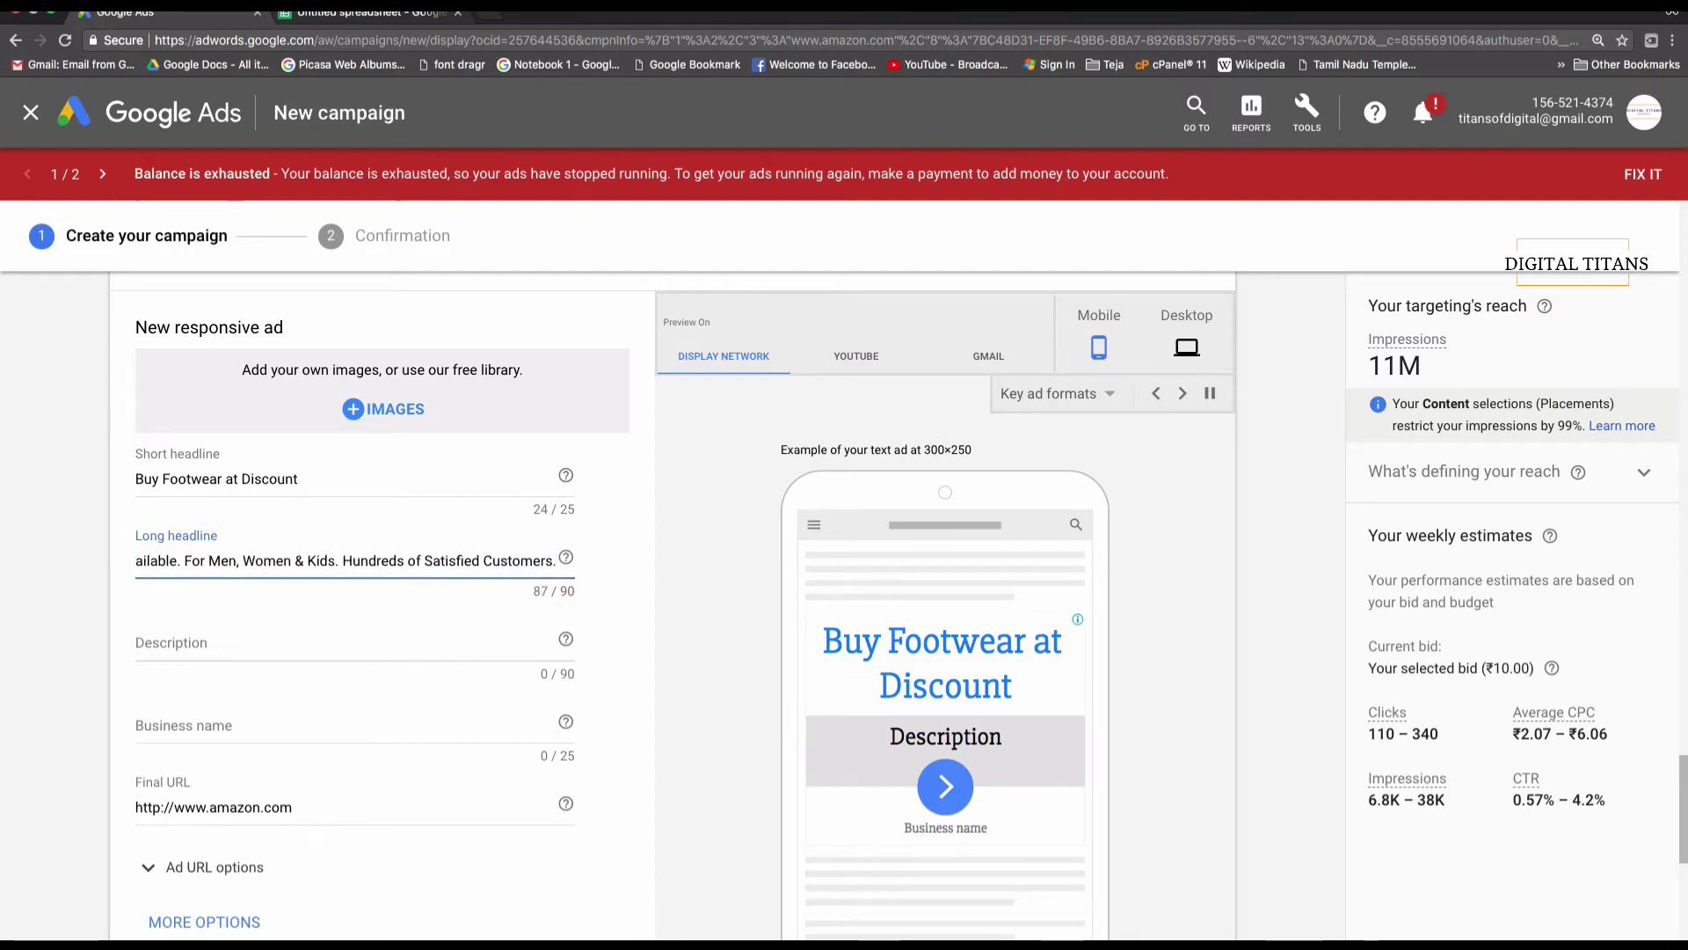
# - Enter "Ever Heard of 40% Off" as the start of the responsive ad's description
pyautogui.click(254, 639)
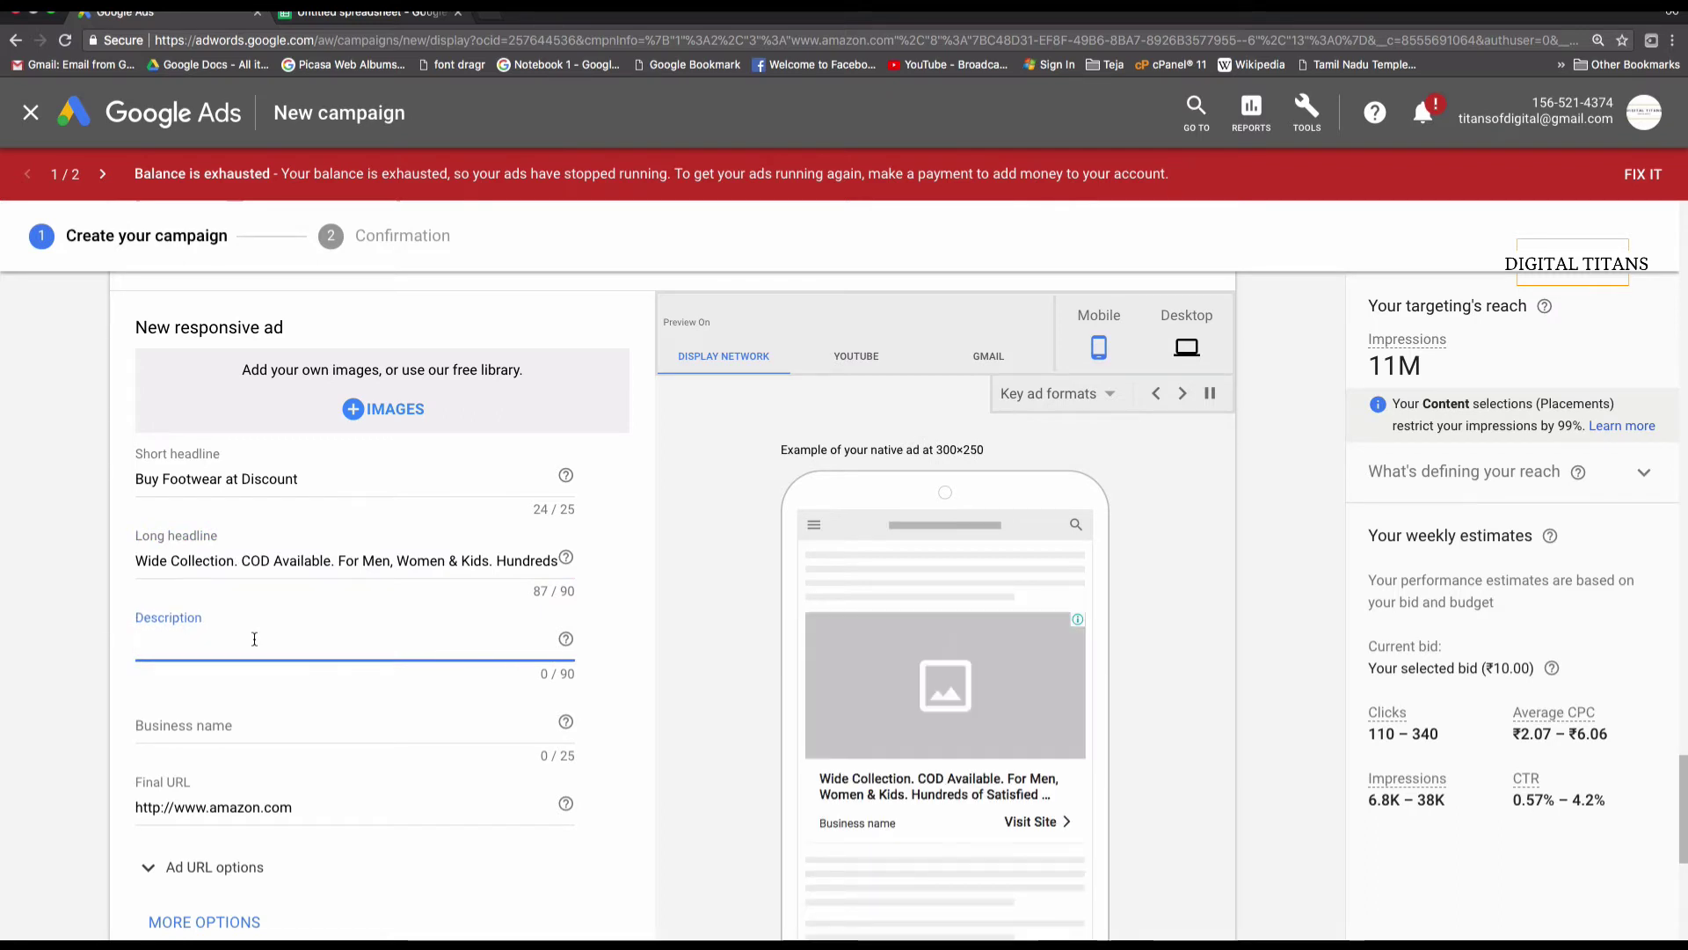
pyautogui.write('Ever')
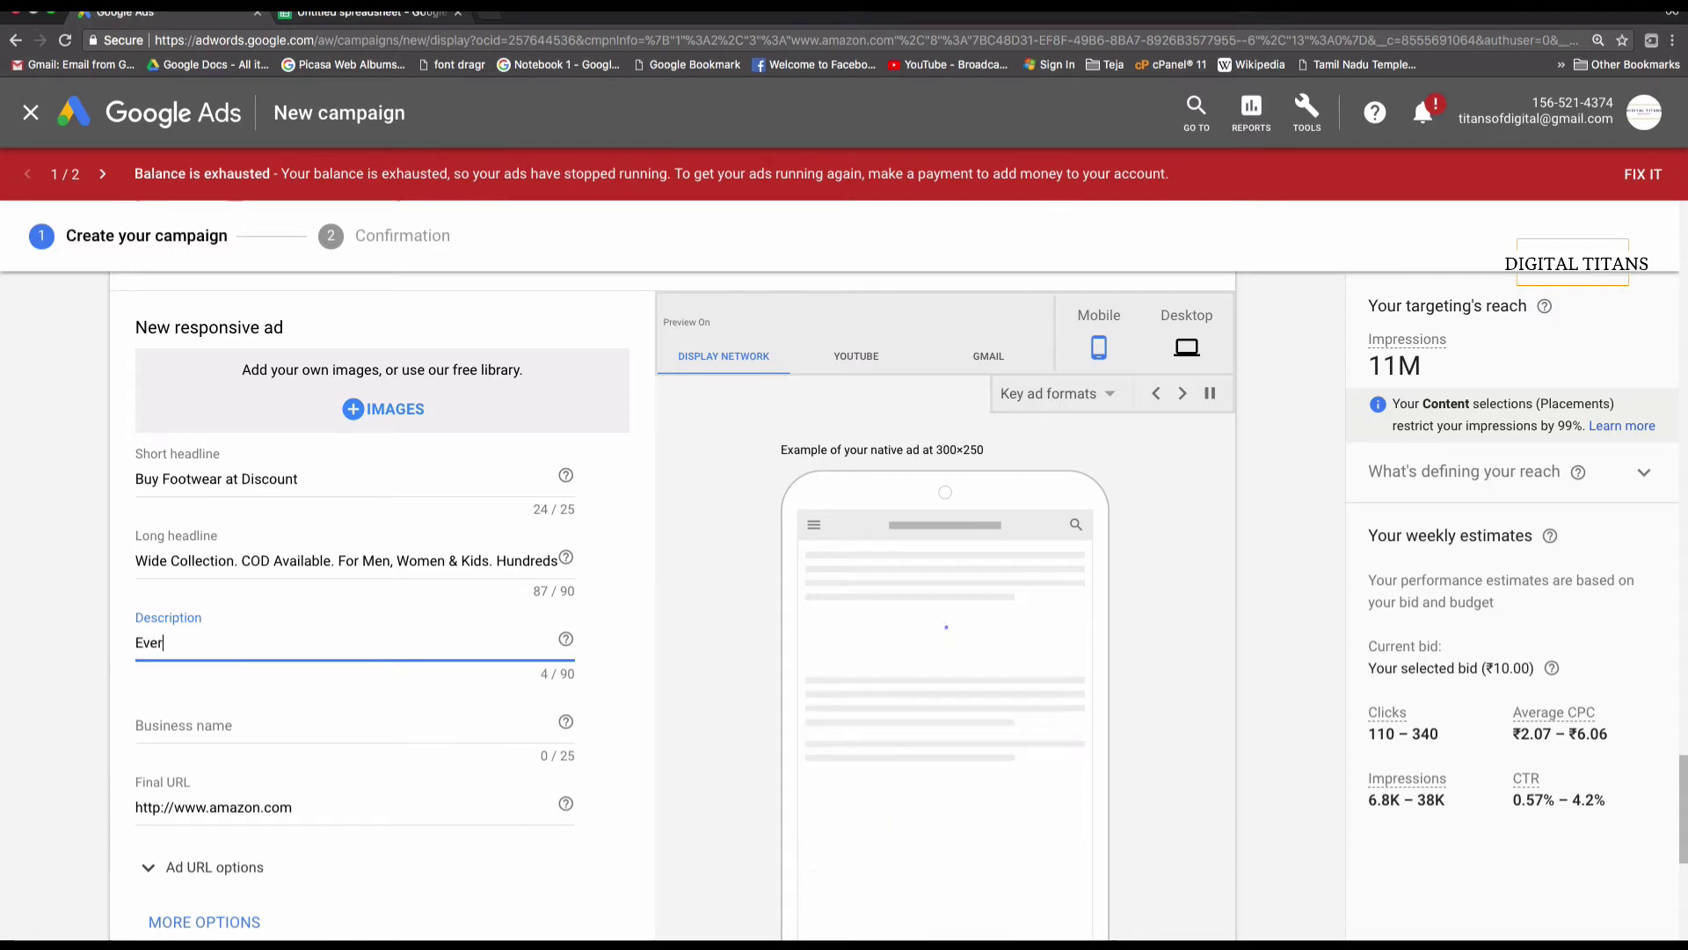
pyautogui.write(' Heard f')
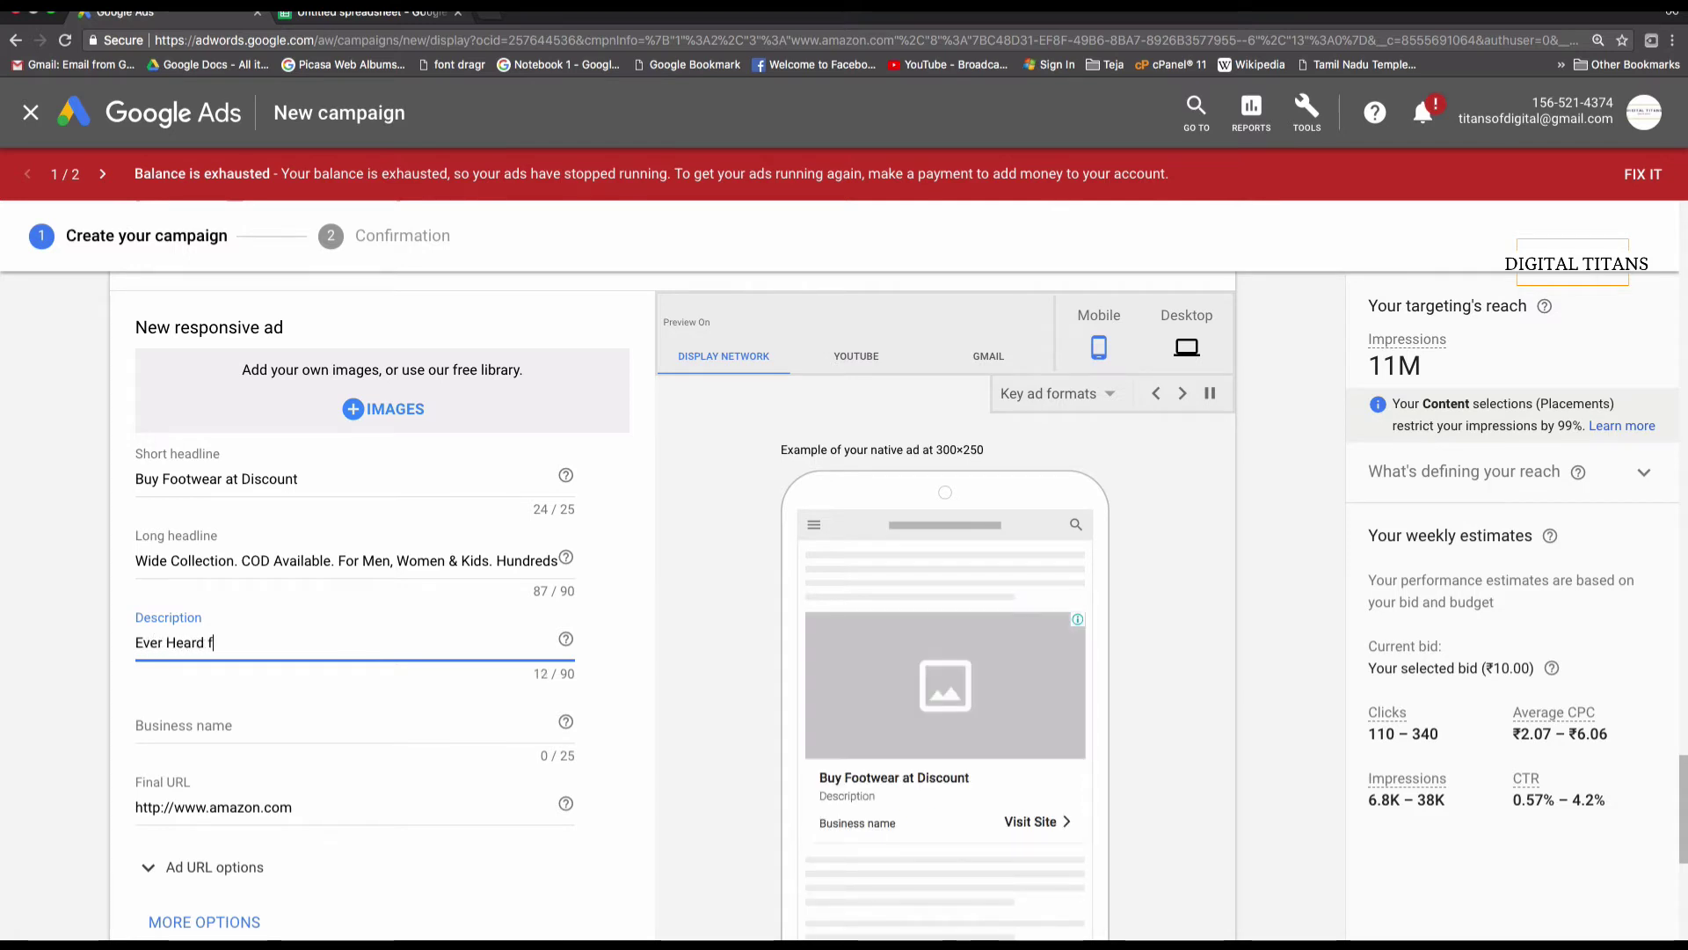
pyautogui.press('BackSpace')
pyautogui.write('of 40% Off')
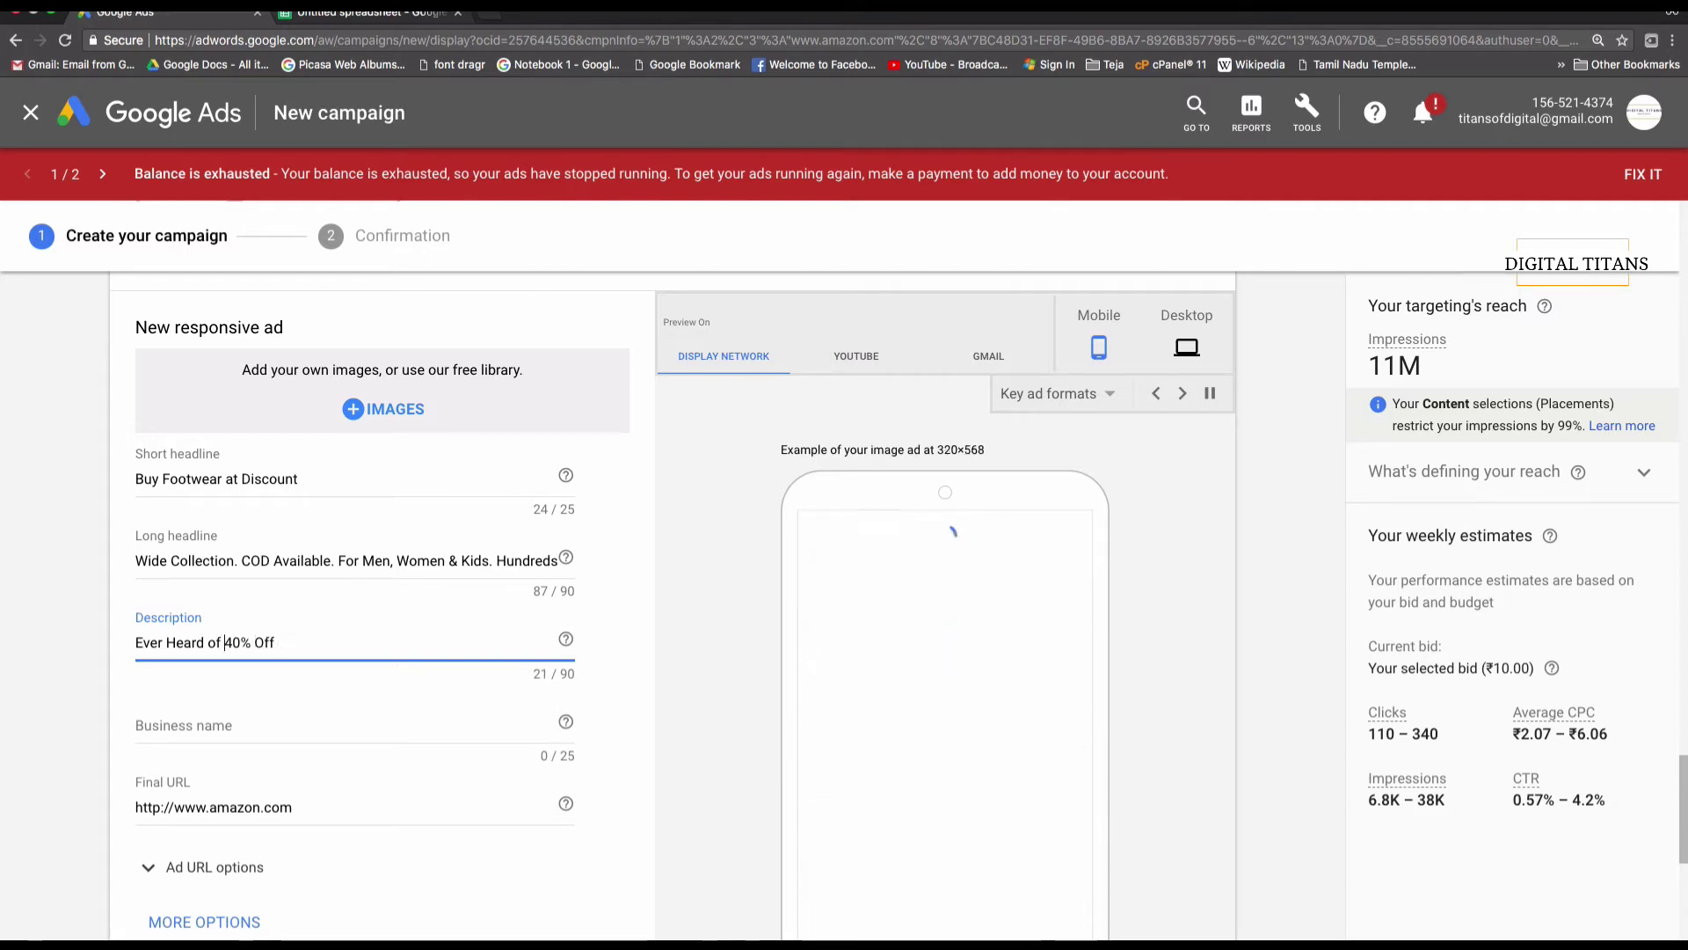
# - Reword the description to "Ever Heard of a 40% Discount?" and begin its second sentence with "It"
pyautogui.write('a')
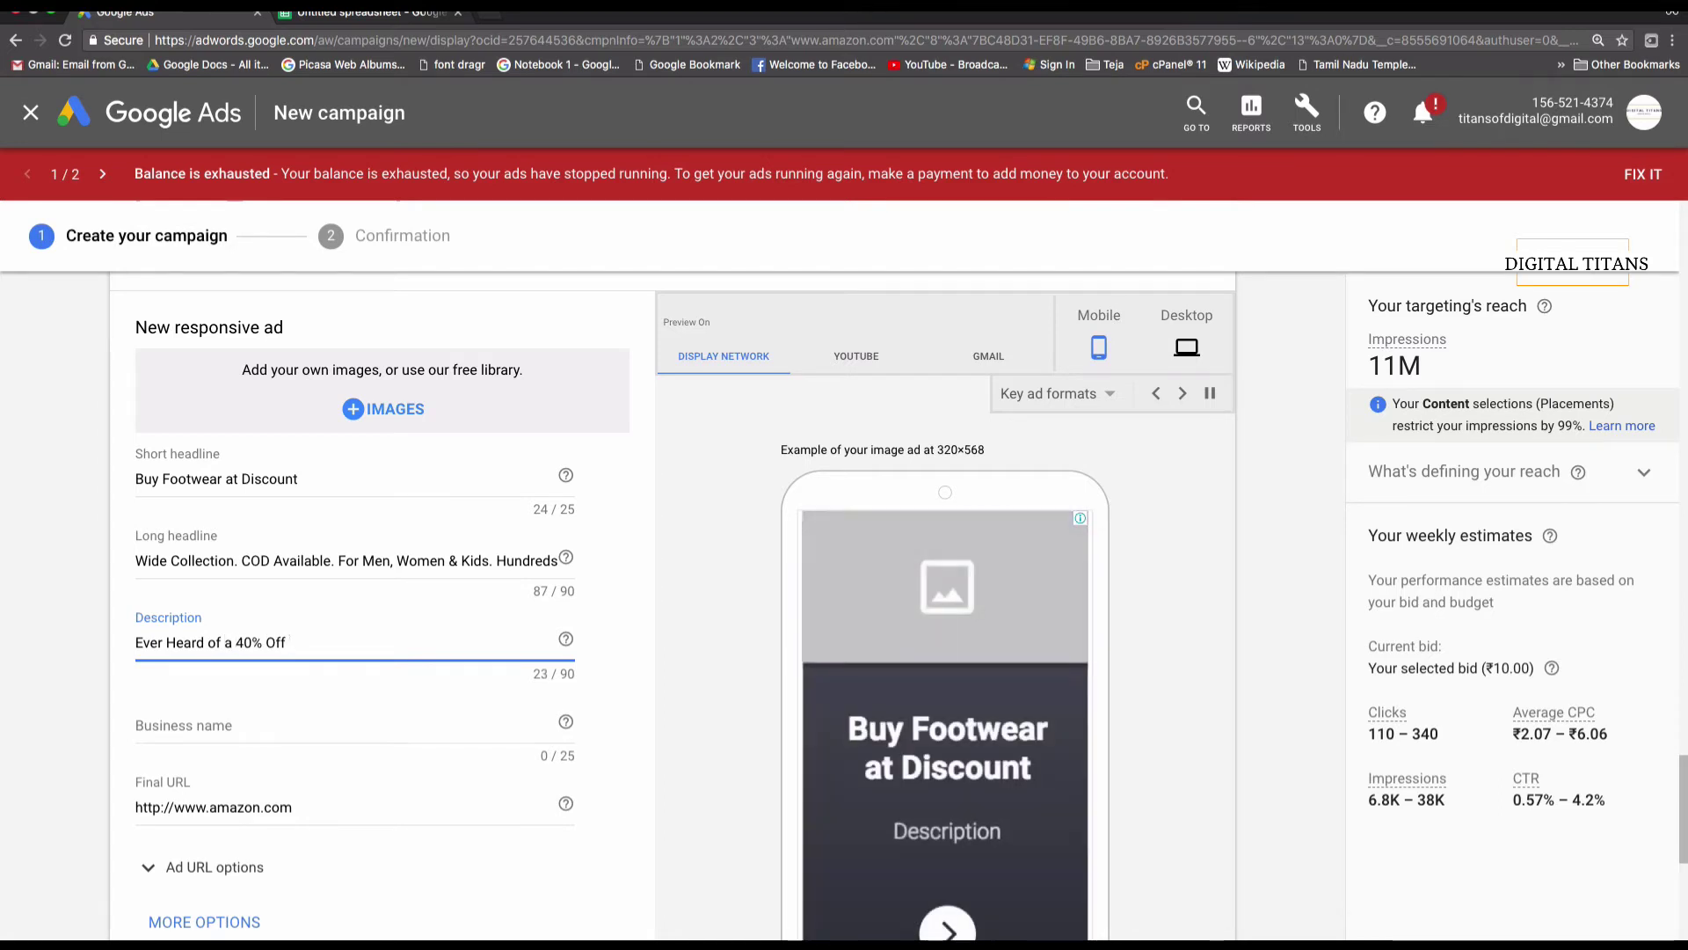
pyautogui.hotkey('alt', 'shift', 'Left')
pyautogui.write('Disco')
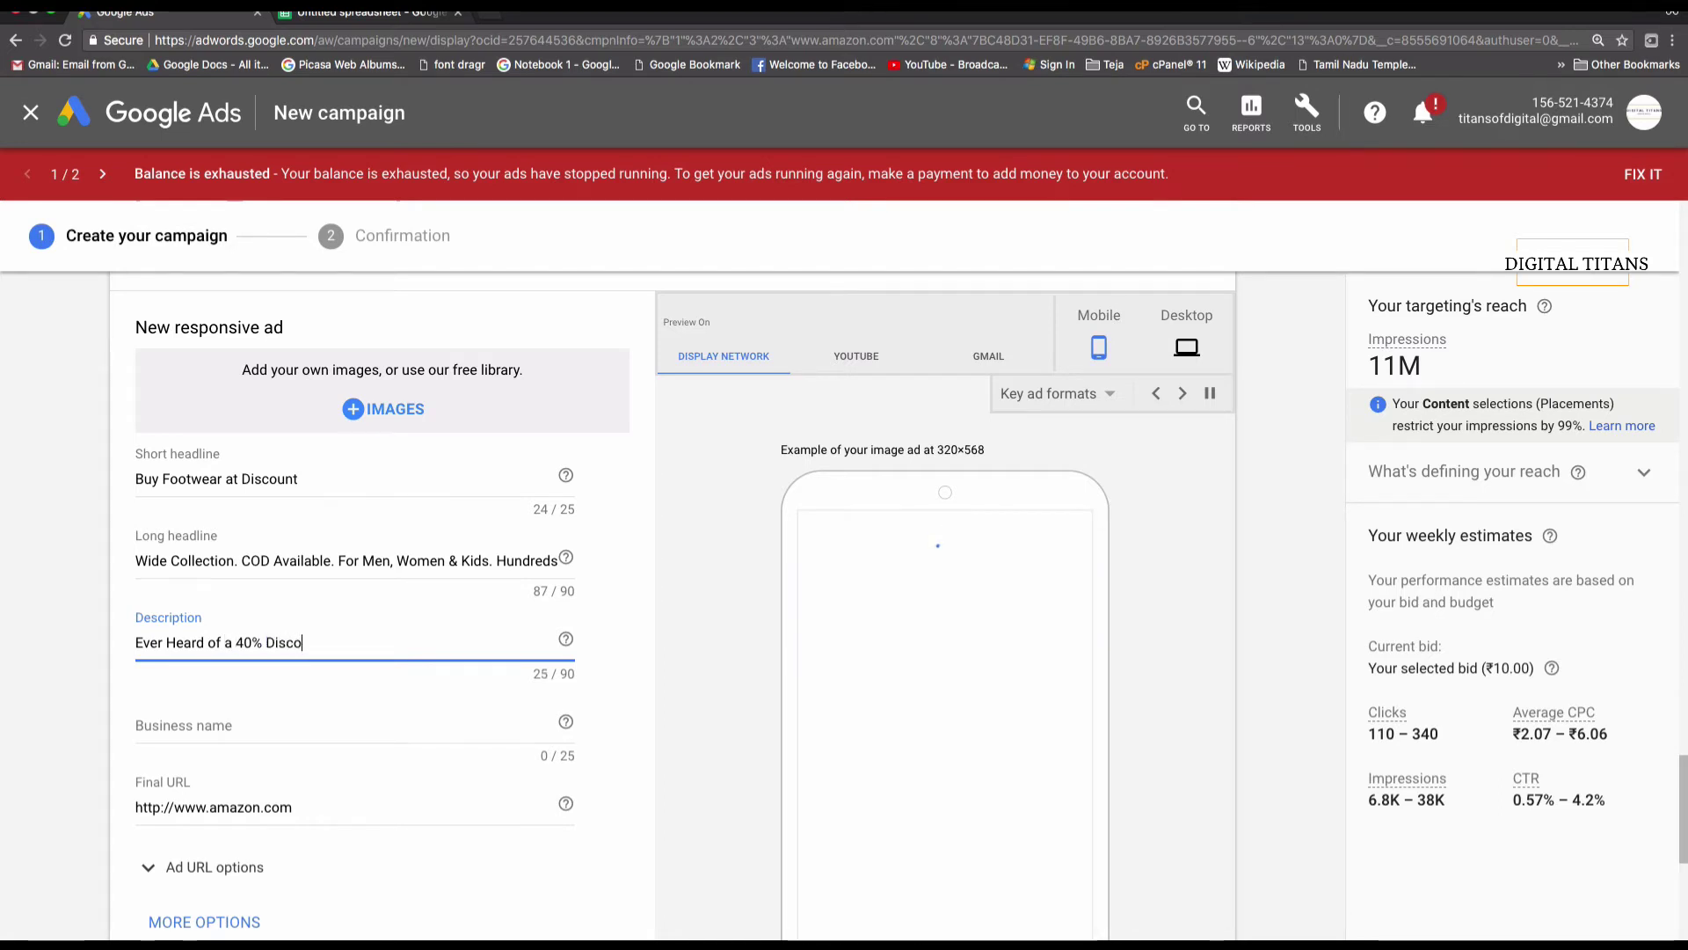
pyautogui.write('unt')
pyautogui.press('BackSpace')
pyautogui.press('BackSpace')
pyautogui.press('BackSpace')
pyautogui.press('BackSpace')
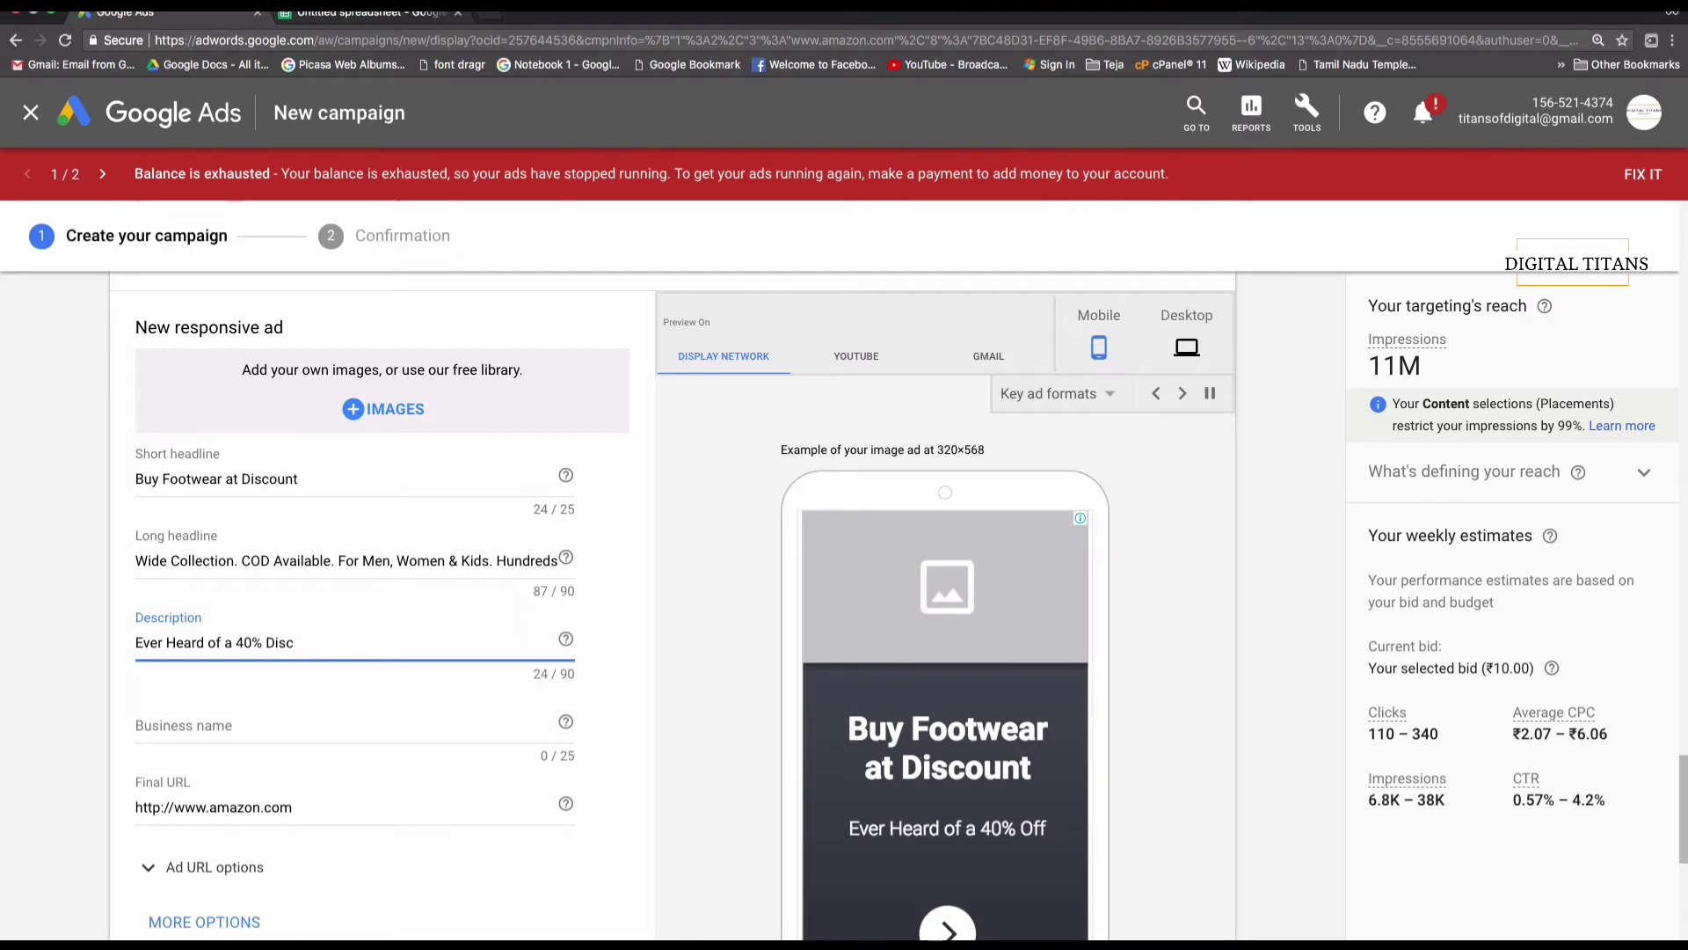
pyautogui.write('ount? It')
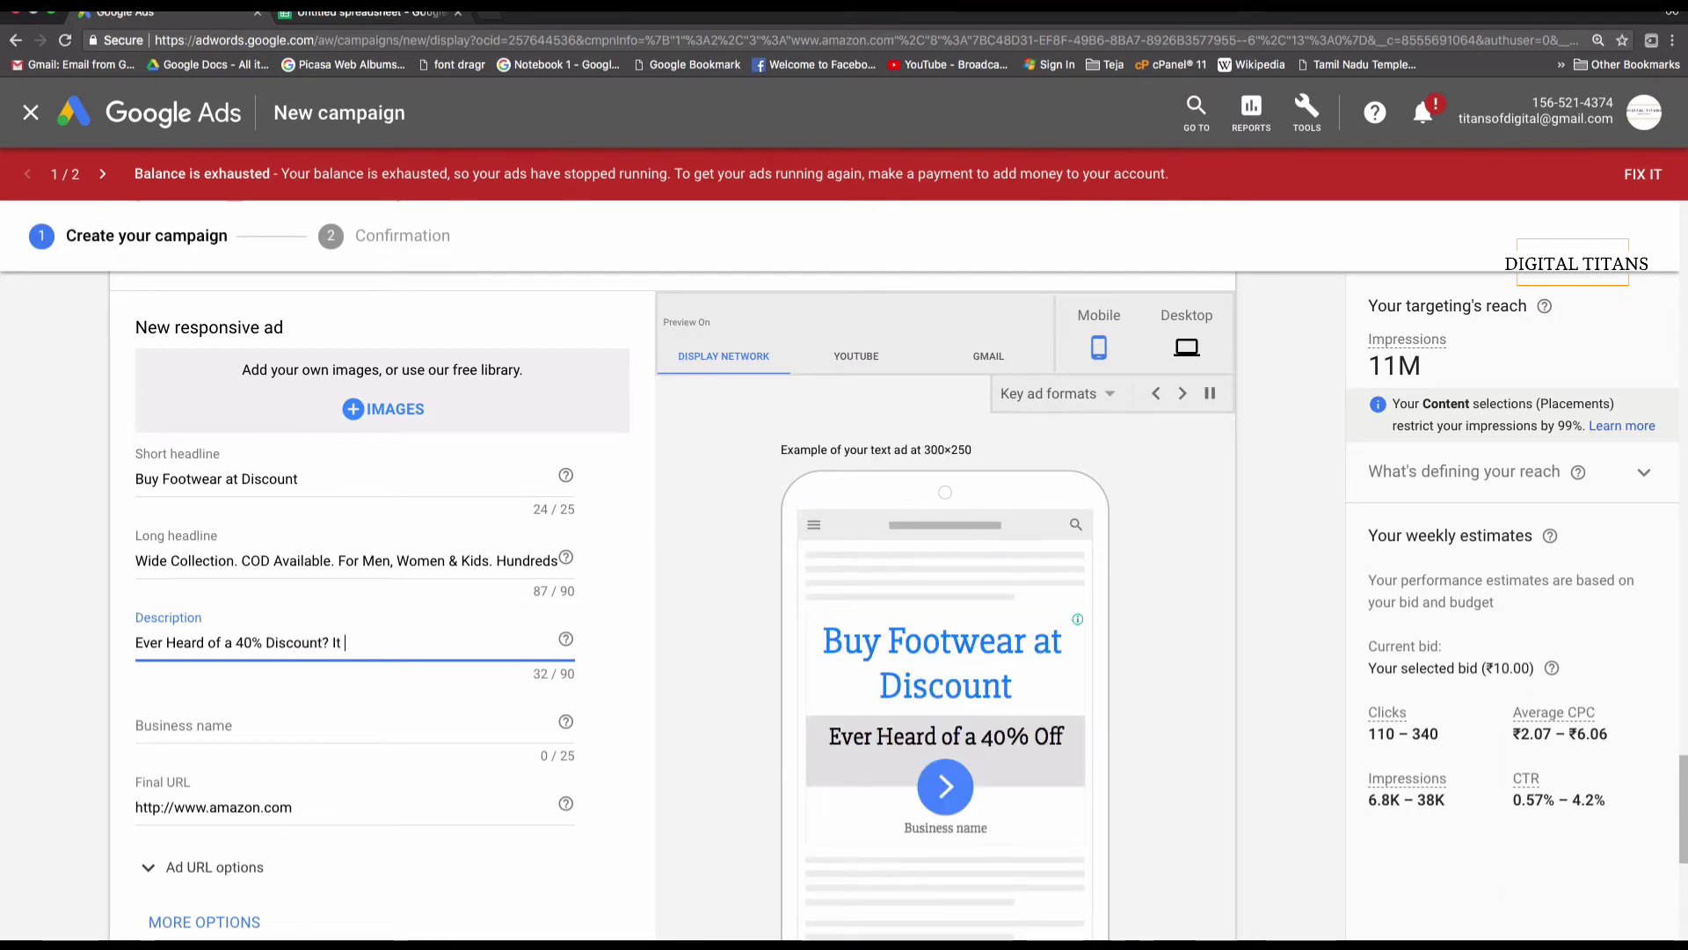
# - Complete the description with "is all yours now. Check out the new collection. Hurry Now"
pyautogui.write(' is all yours')
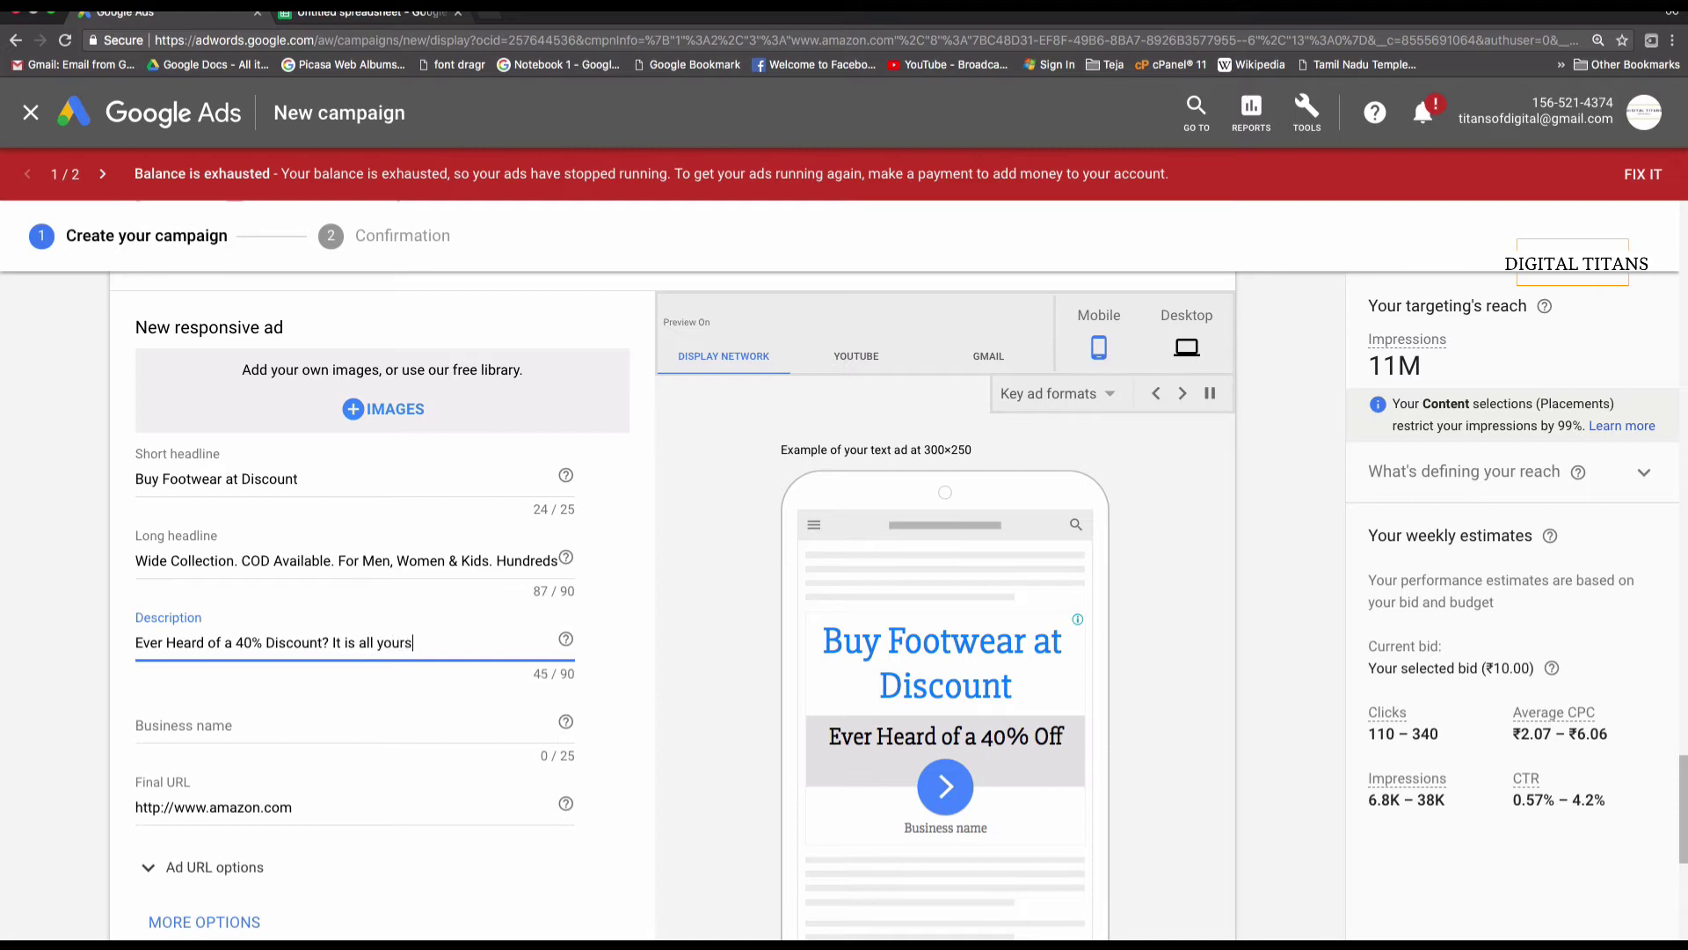
pyautogui.write(' now. C')
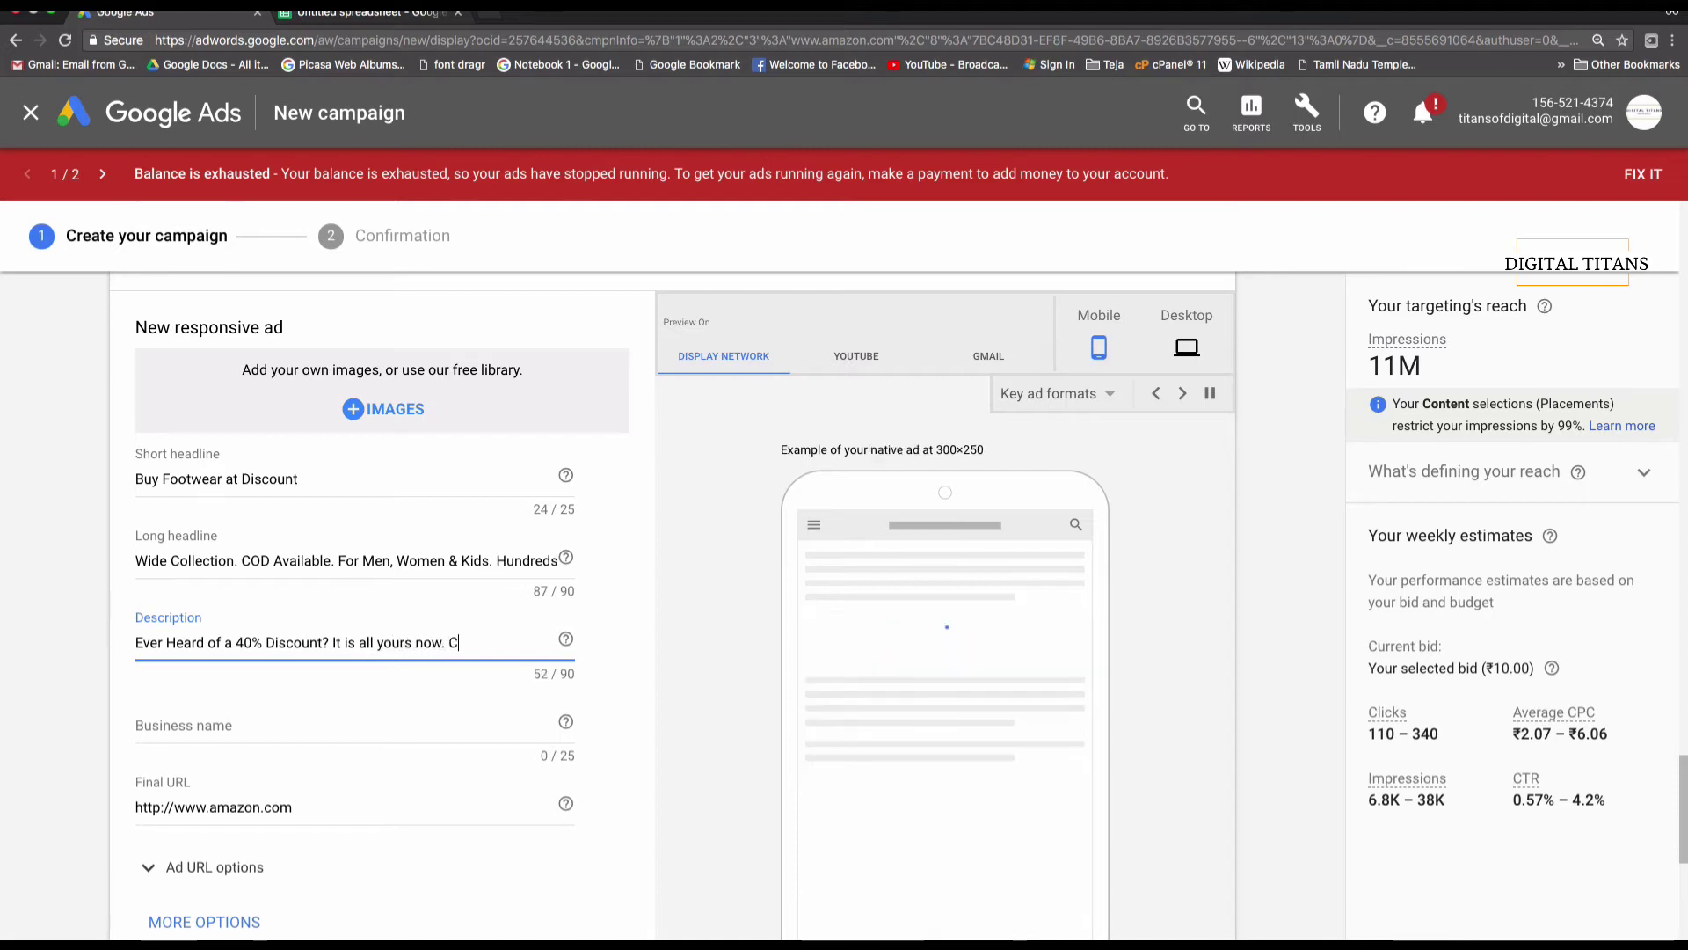
pyautogui.write('heck out the new')
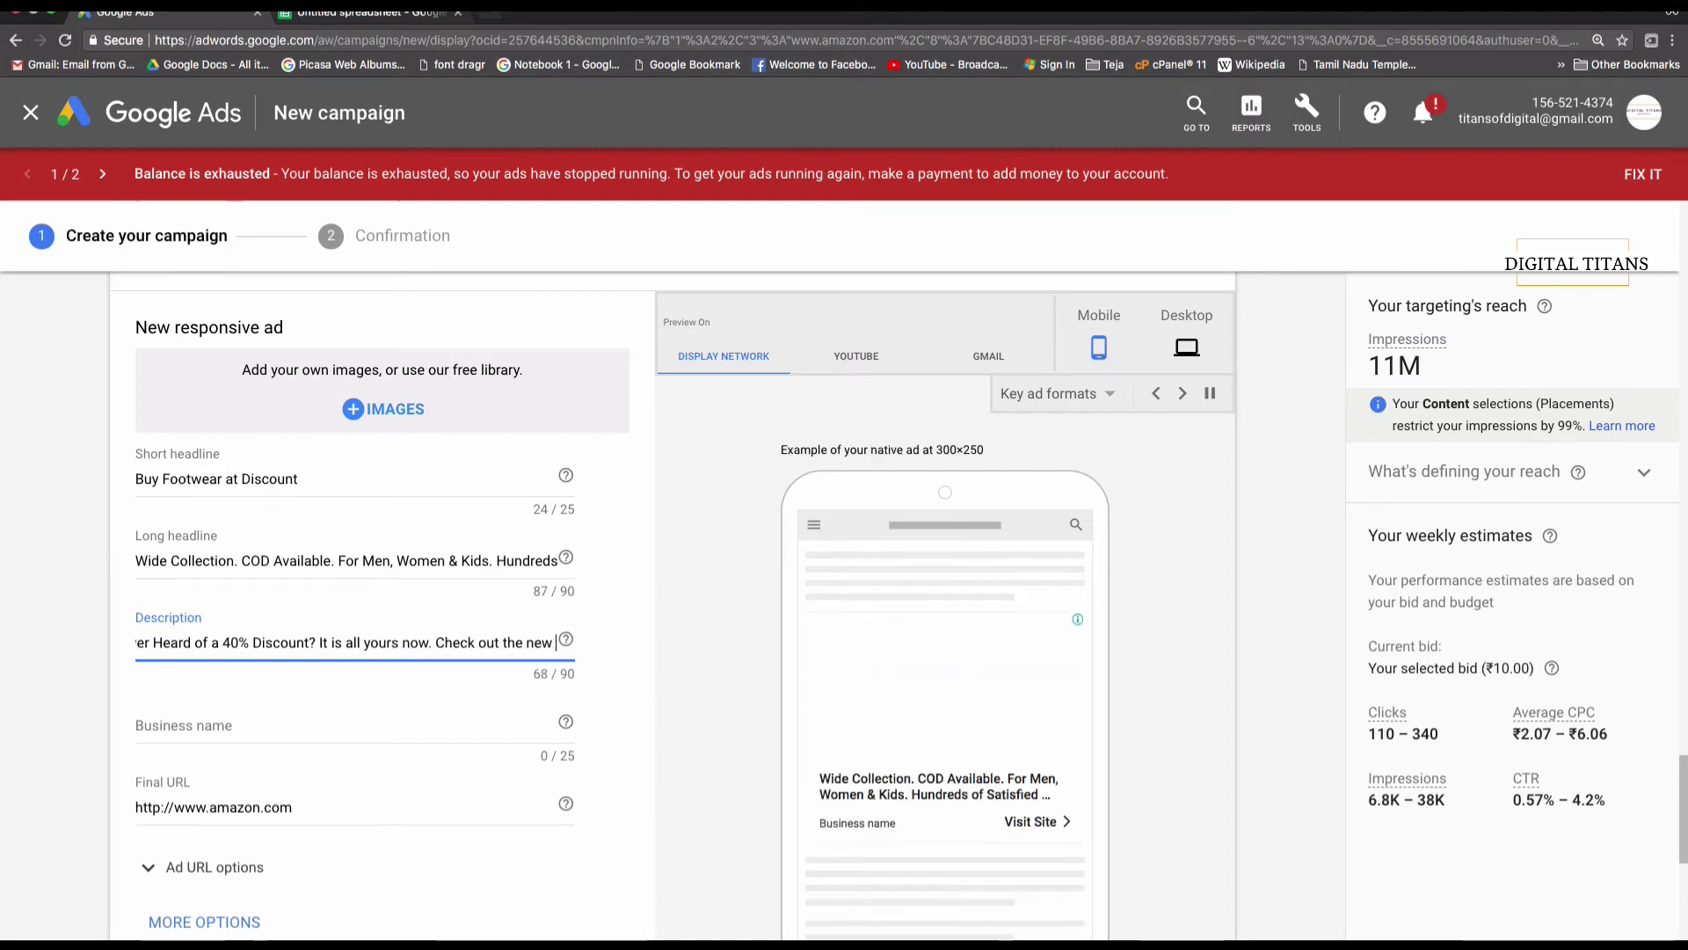
pyautogui.write(' collectioon')
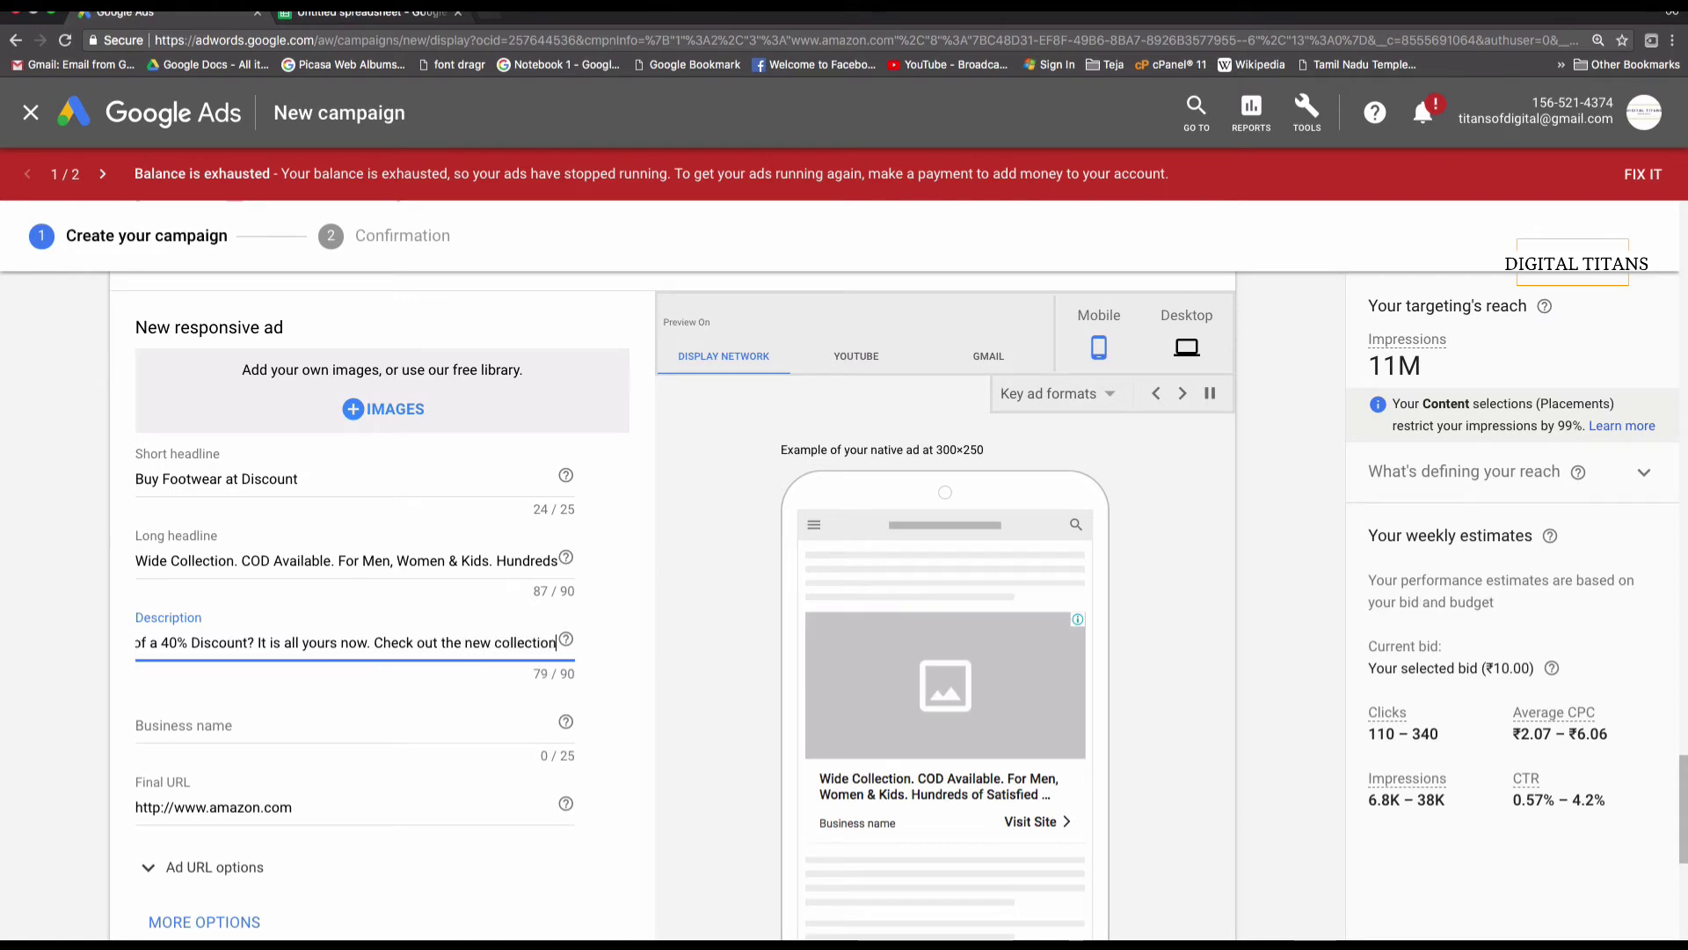
pyautogui.write('. Hurry')
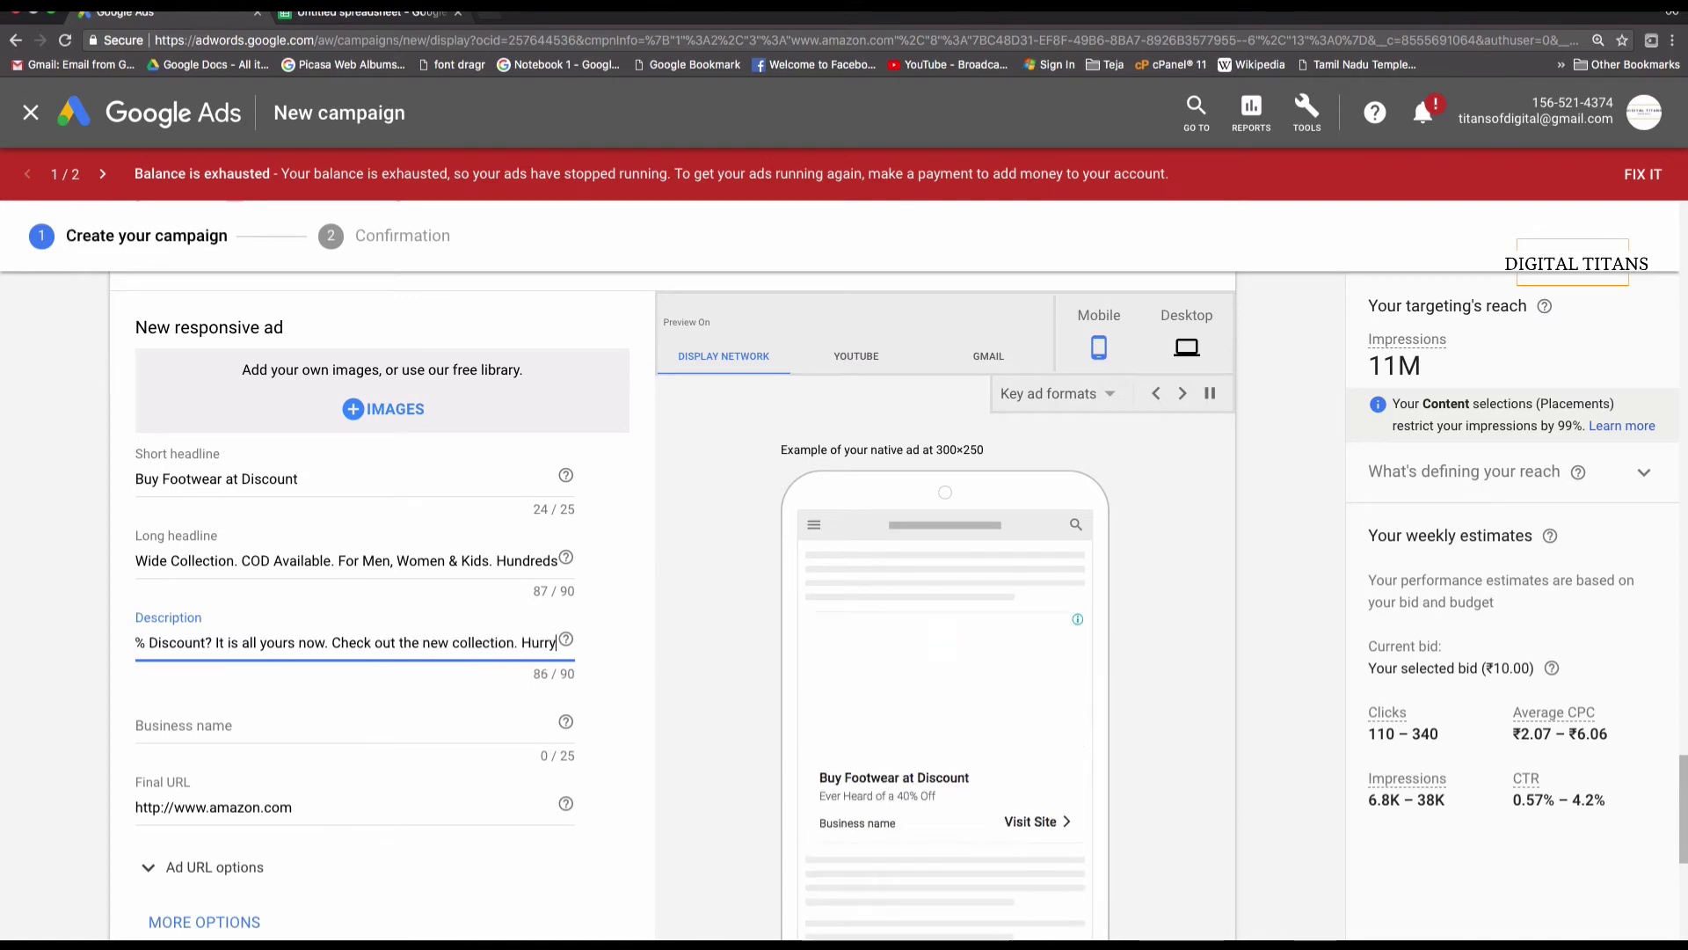
pyautogui.write(' Now!')
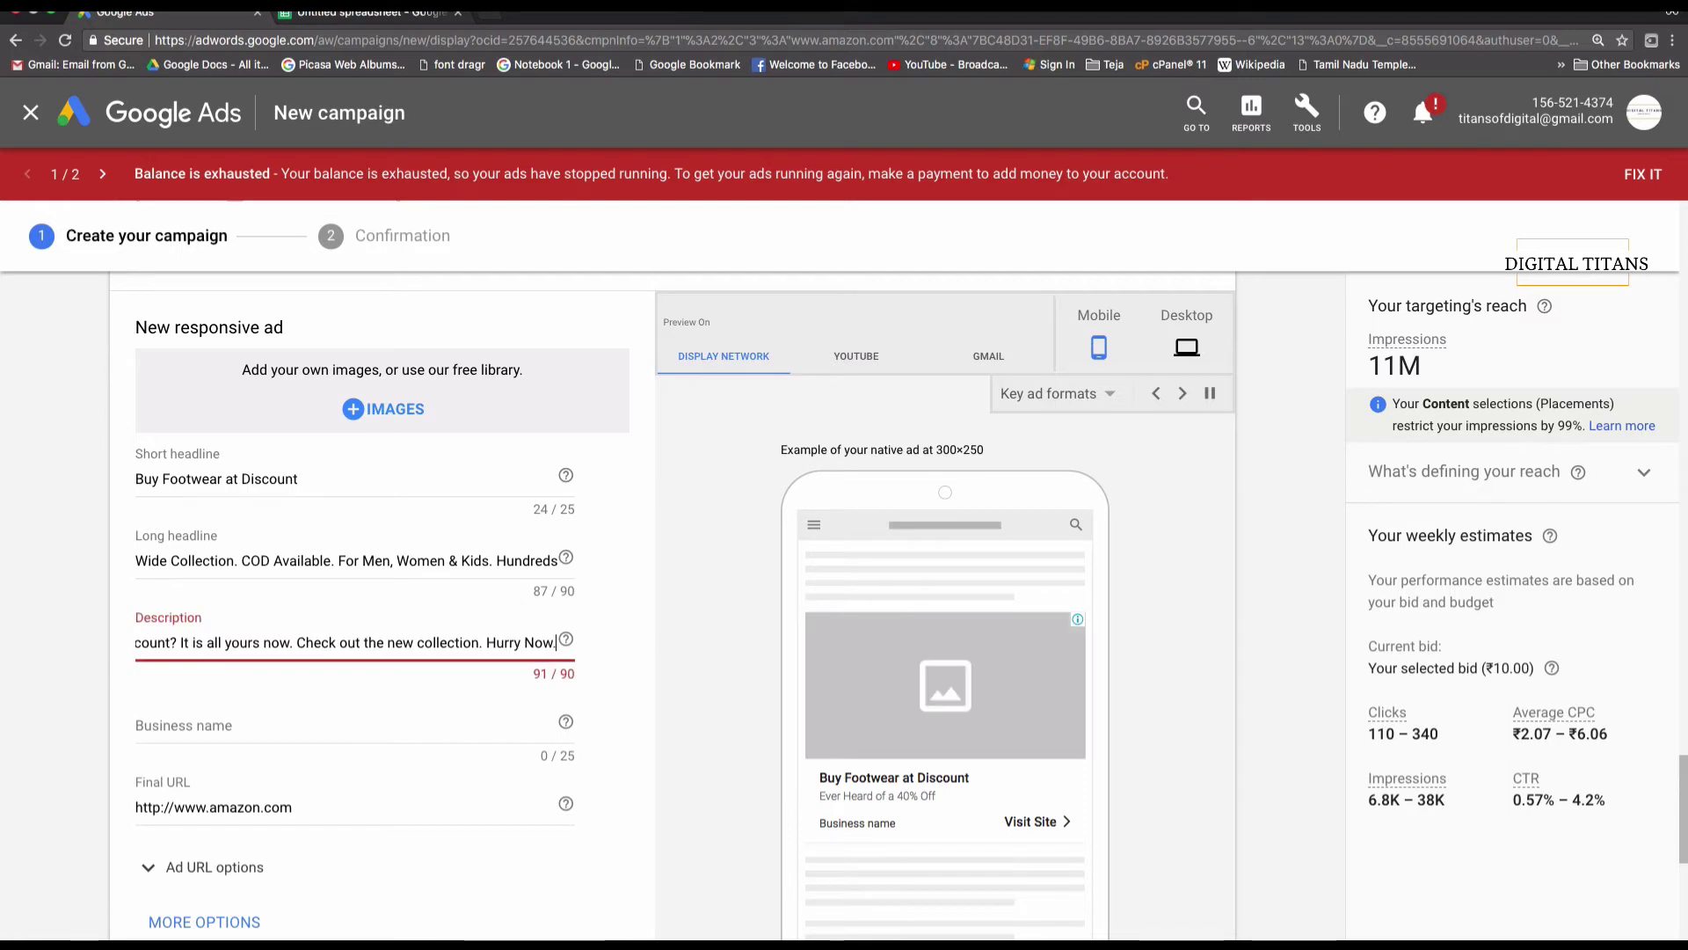
pyautogui.press('BackSpace')
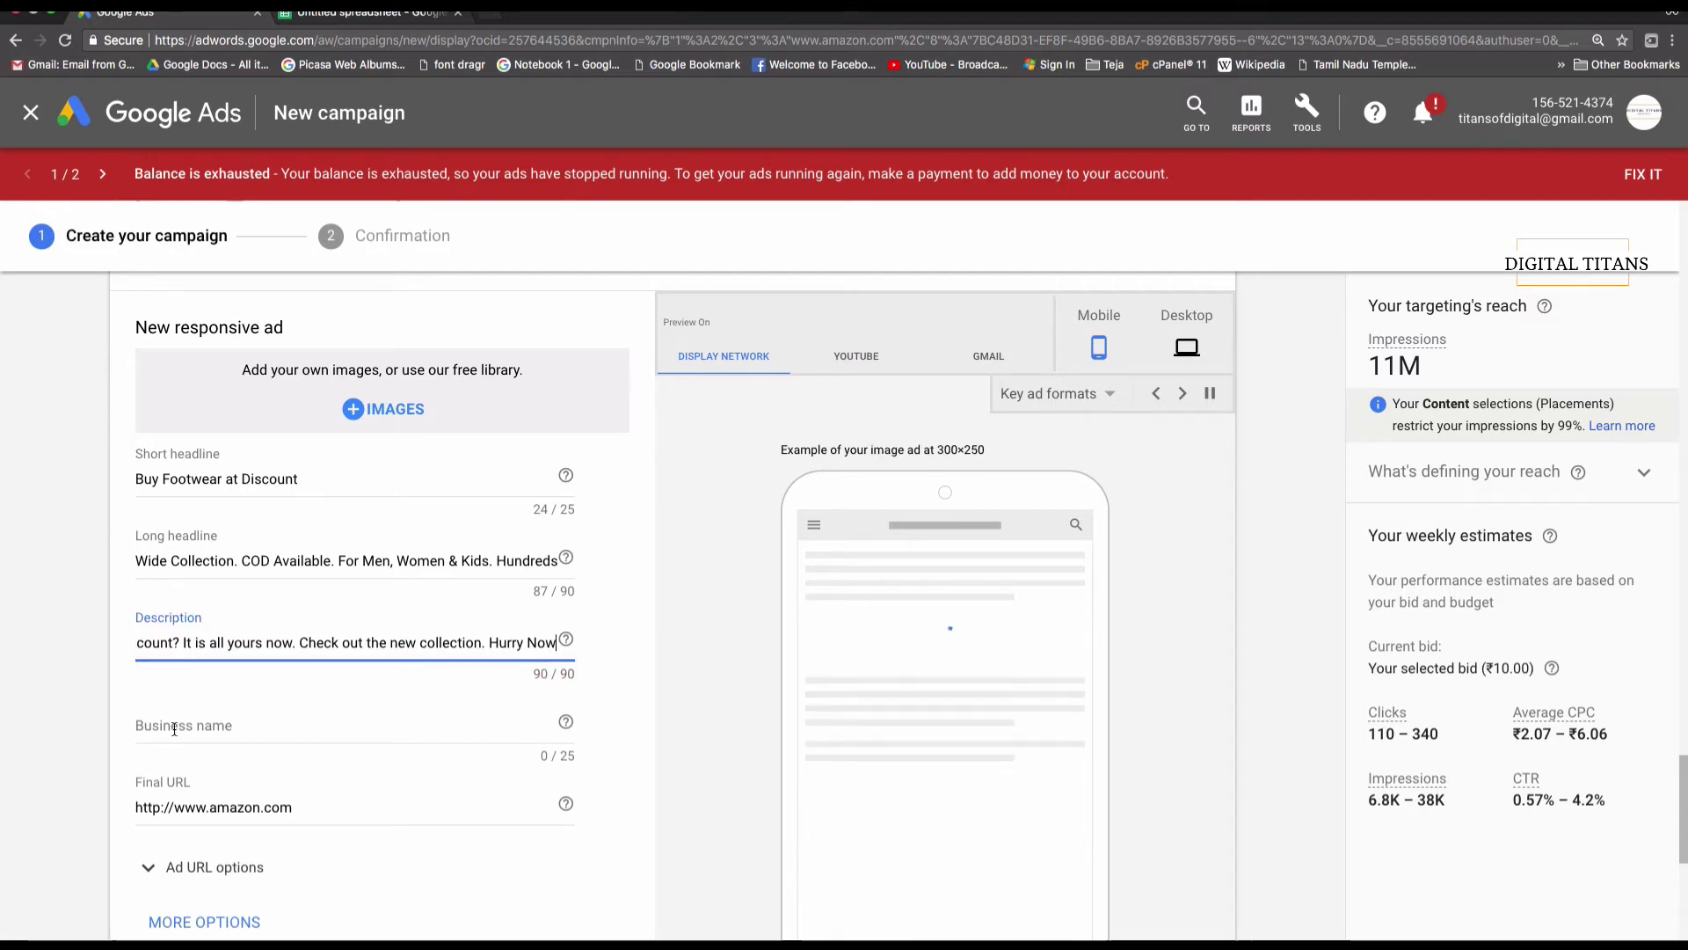
# - Enter "Amazon" as the business name and try to add the responsive ad to the ad group
pyautogui.click(126, 715)
pyautogui.write('Amazon')
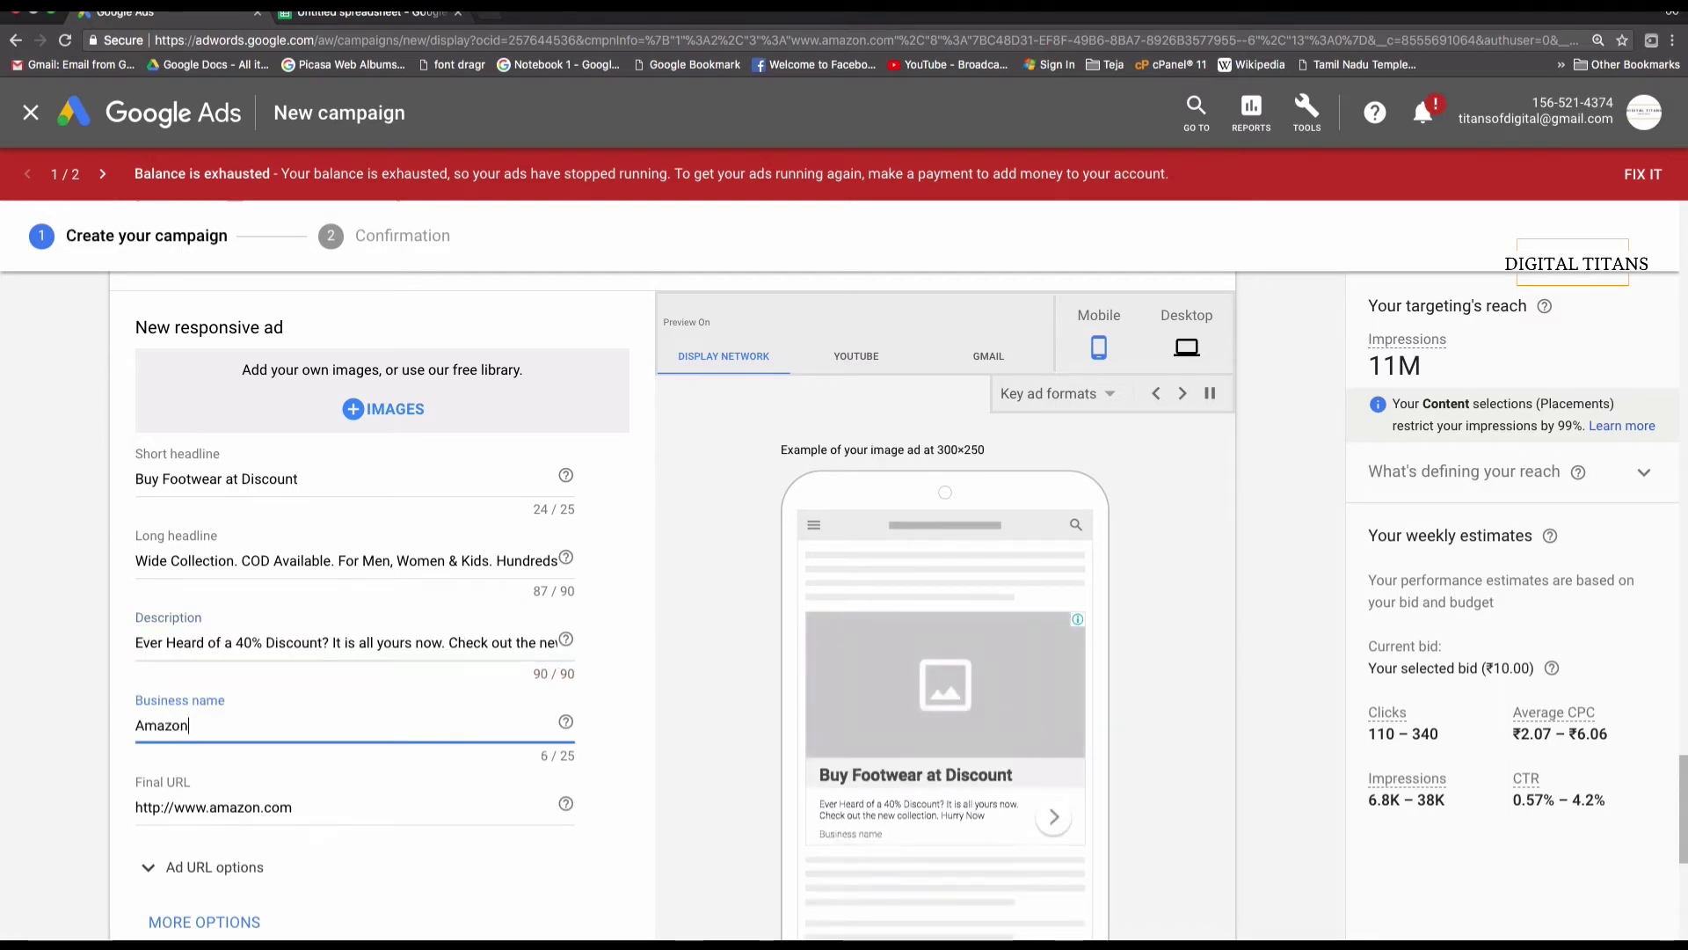
pyautogui.scroll(-2, 173, 692)
pyautogui.click(173, 690)
pyautogui.scroll(-5, 227, 406)
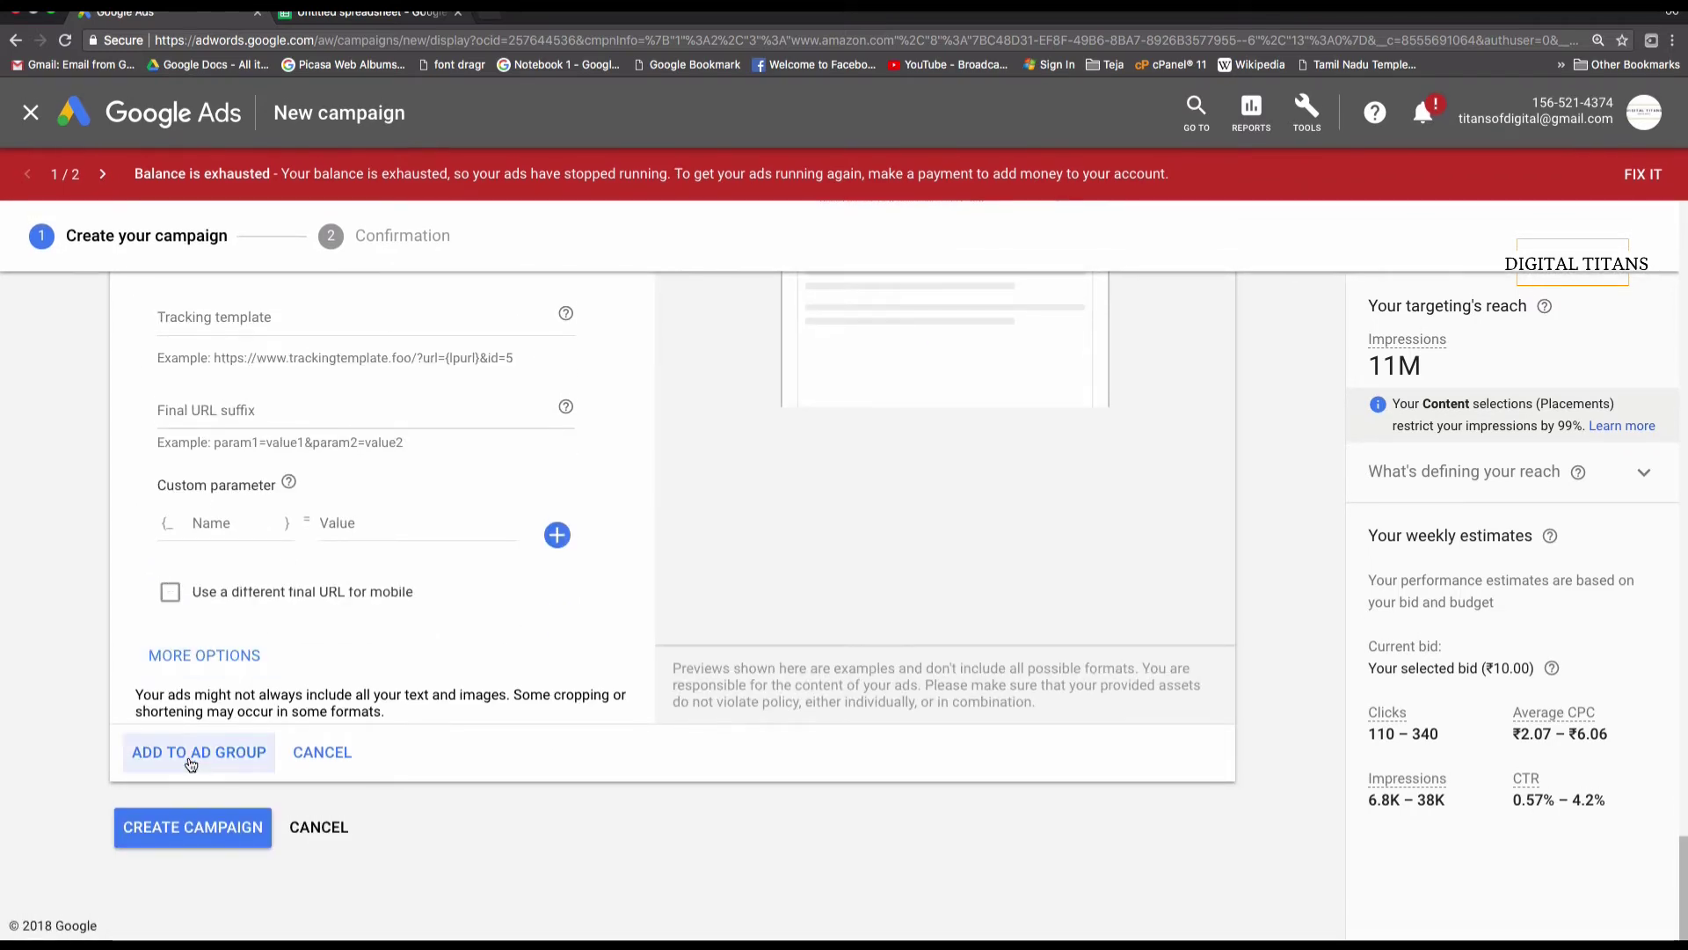
pyautogui.click(191, 754)
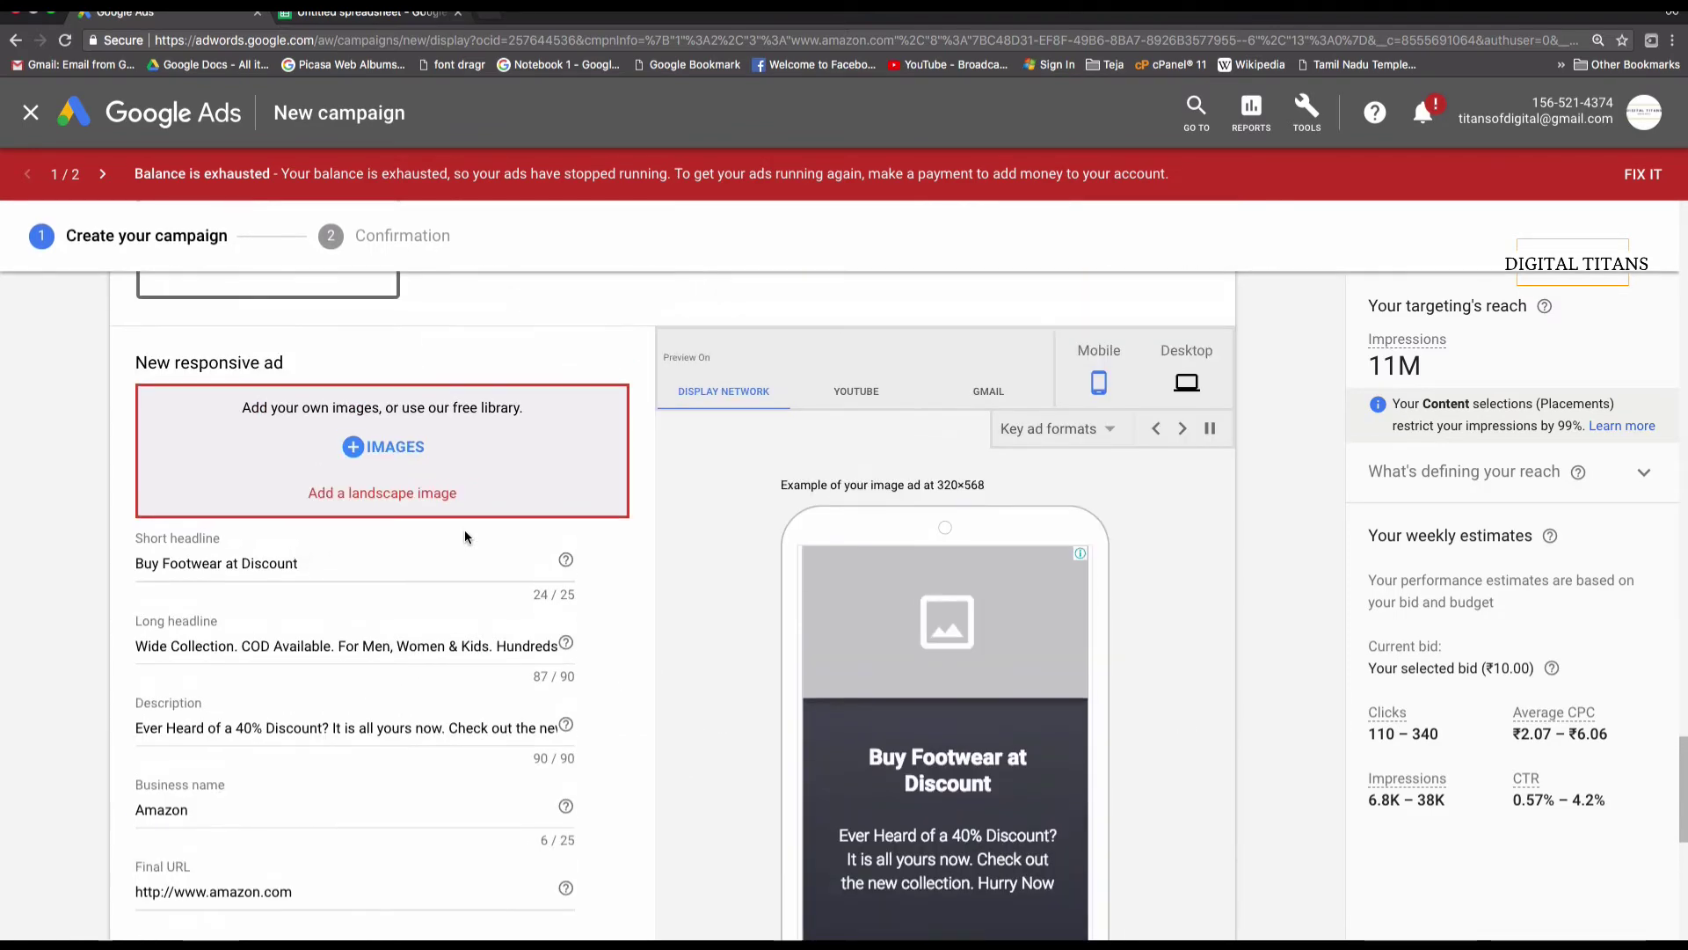
# - Add the 300 x 300 shoes picture from the website scan as an ad image with the square (1:1) crop
pyautogui.click(411, 465)
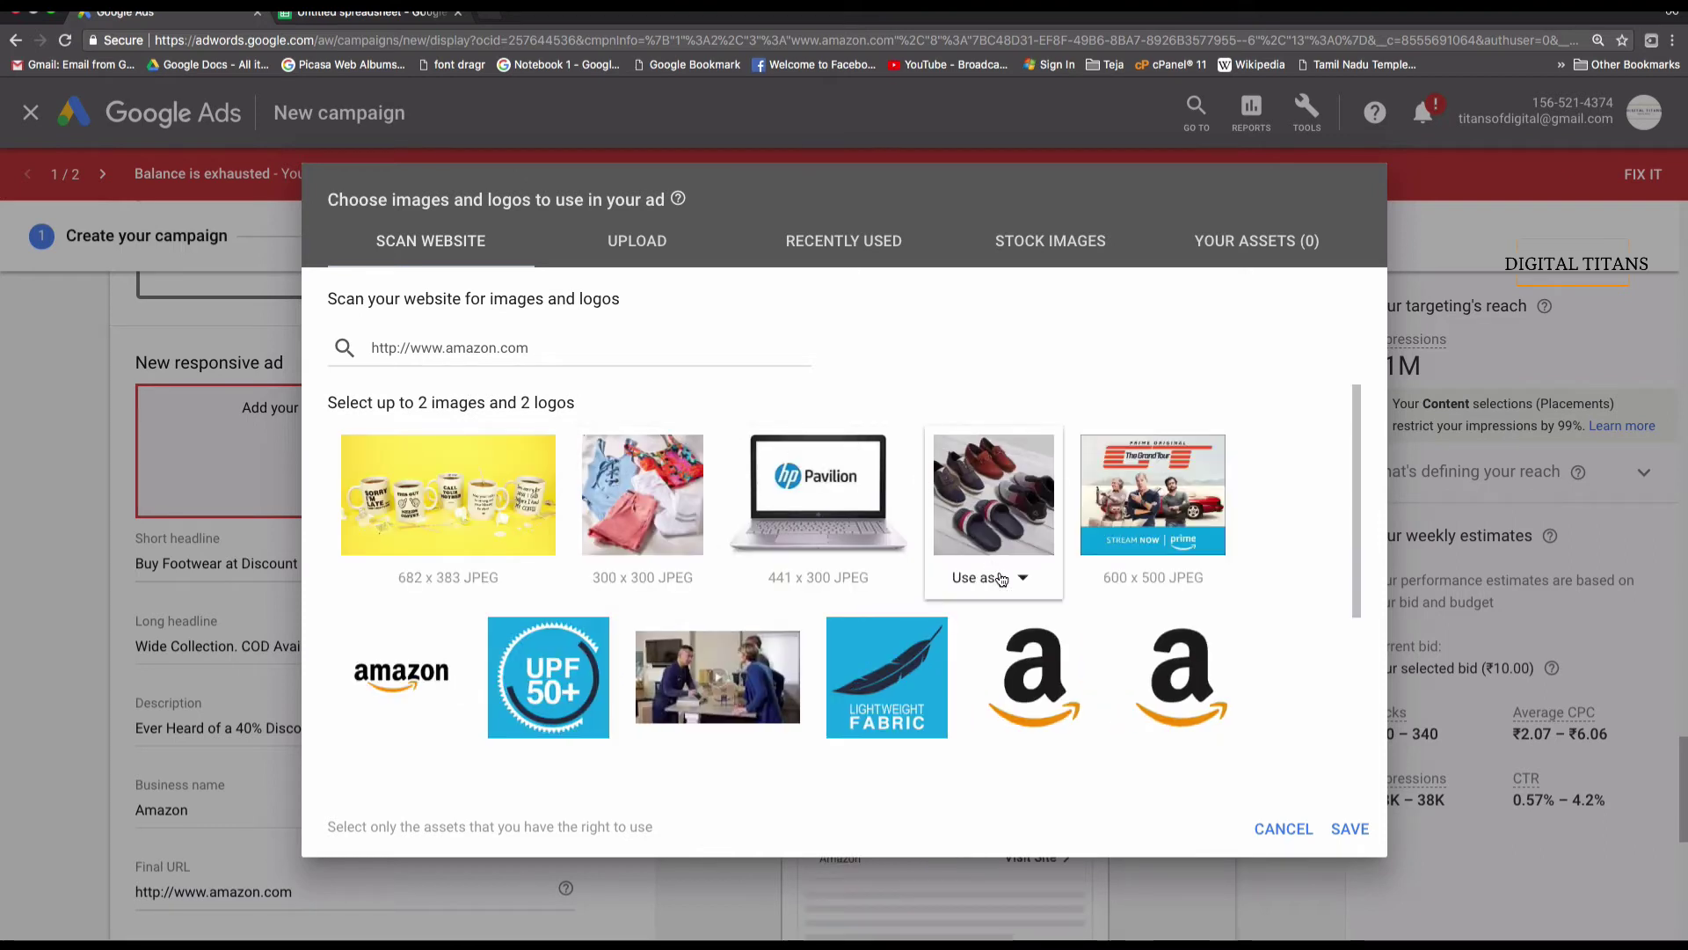
pyautogui.click(1001, 578)
pyautogui.click(1001, 601)
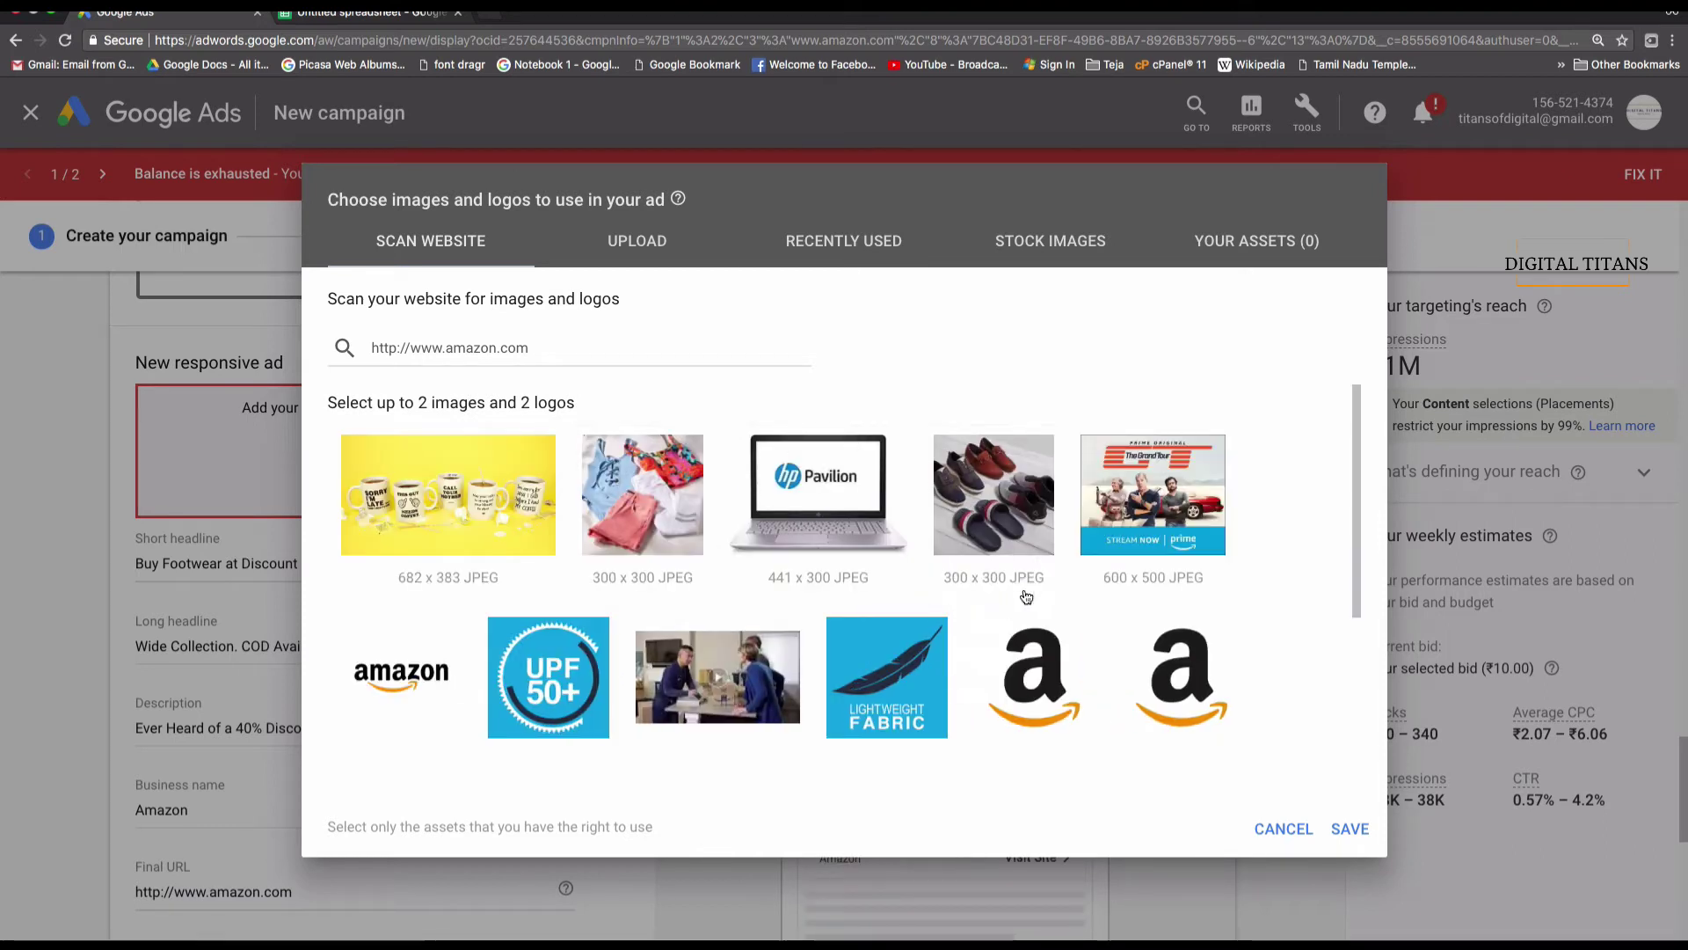
pyautogui.click(1018, 584)
pyautogui.click(1016, 626)
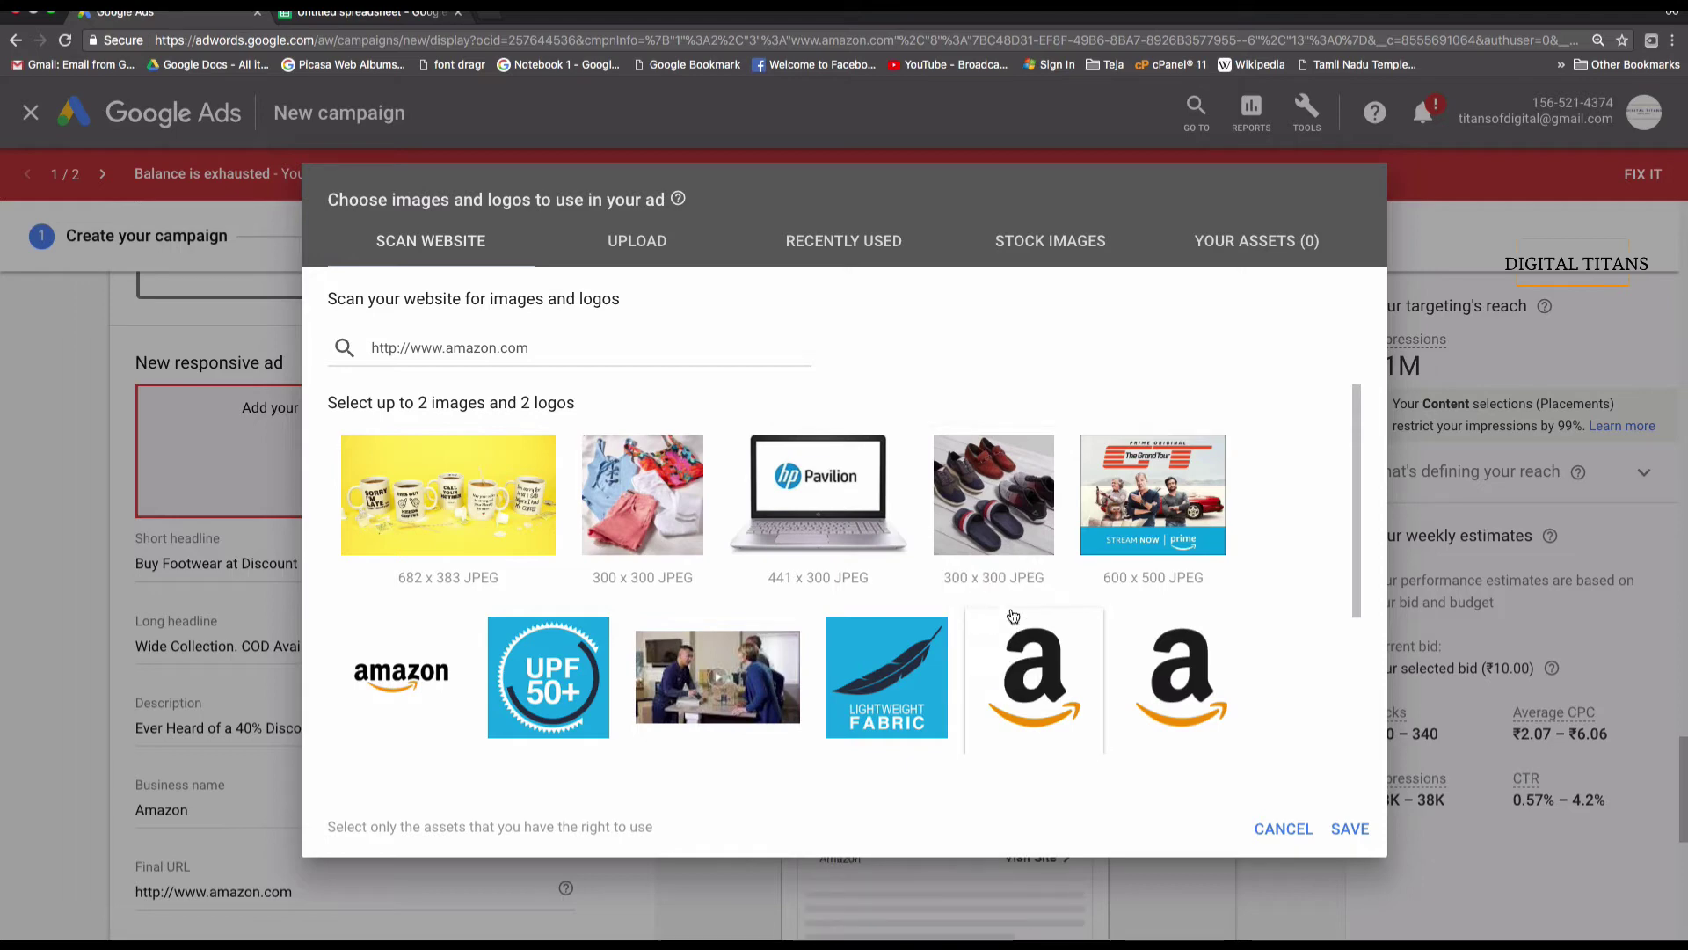
pyautogui.click(994, 509)
pyautogui.click(992, 625)
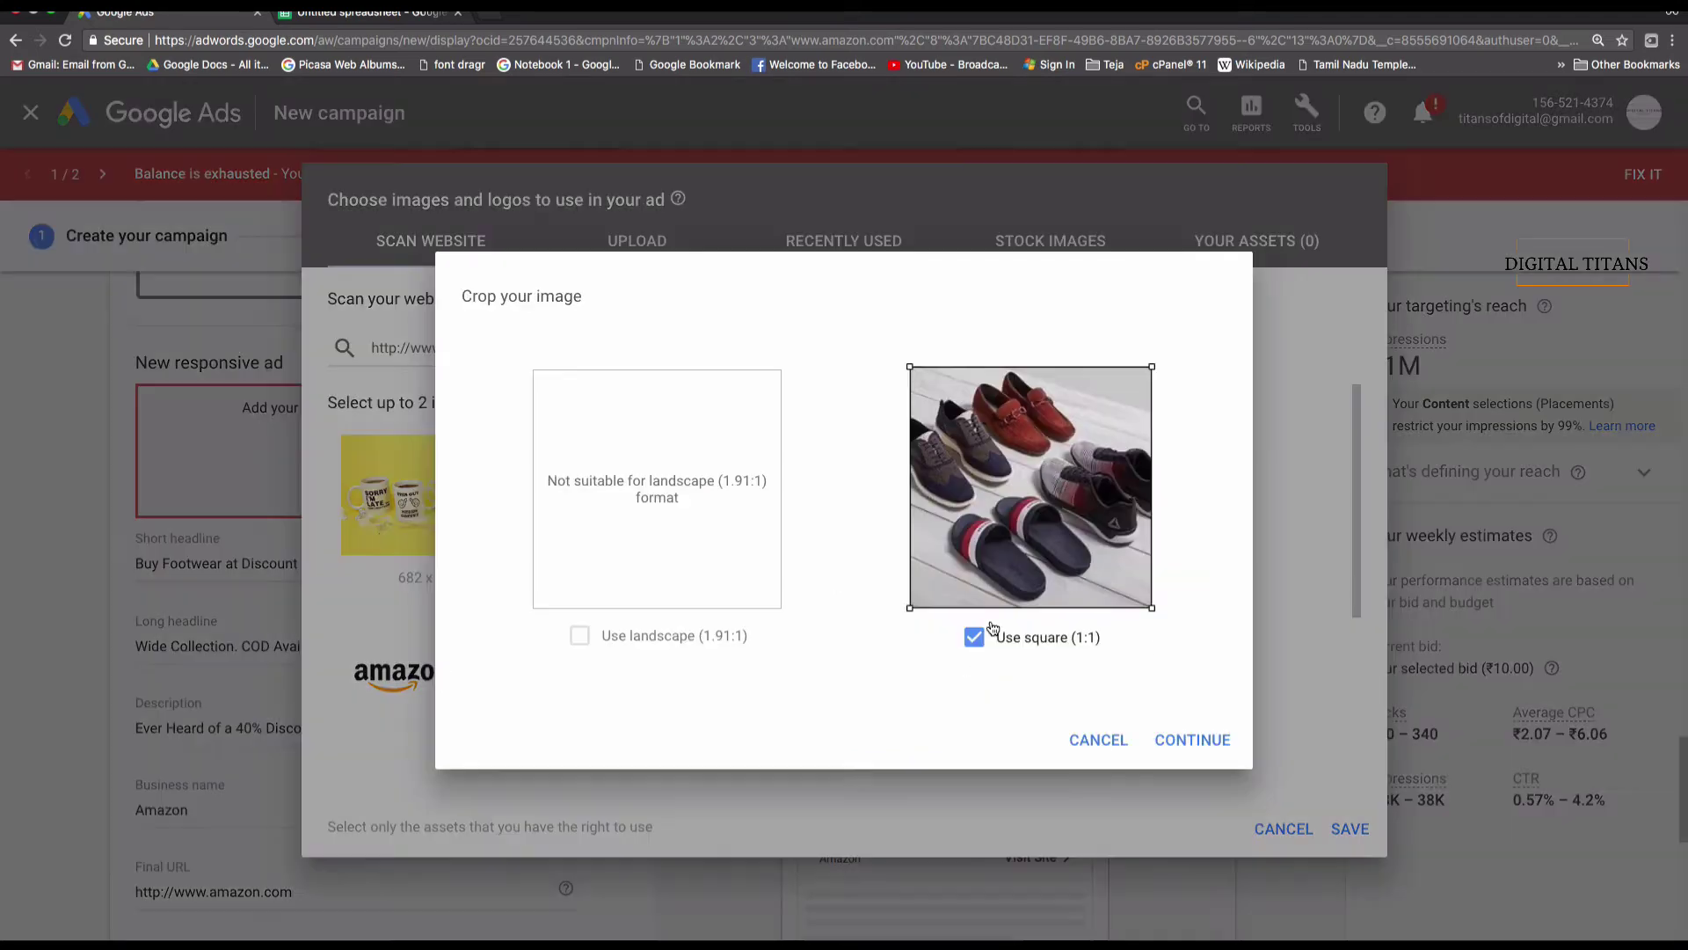
pyautogui.click(1187, 743)
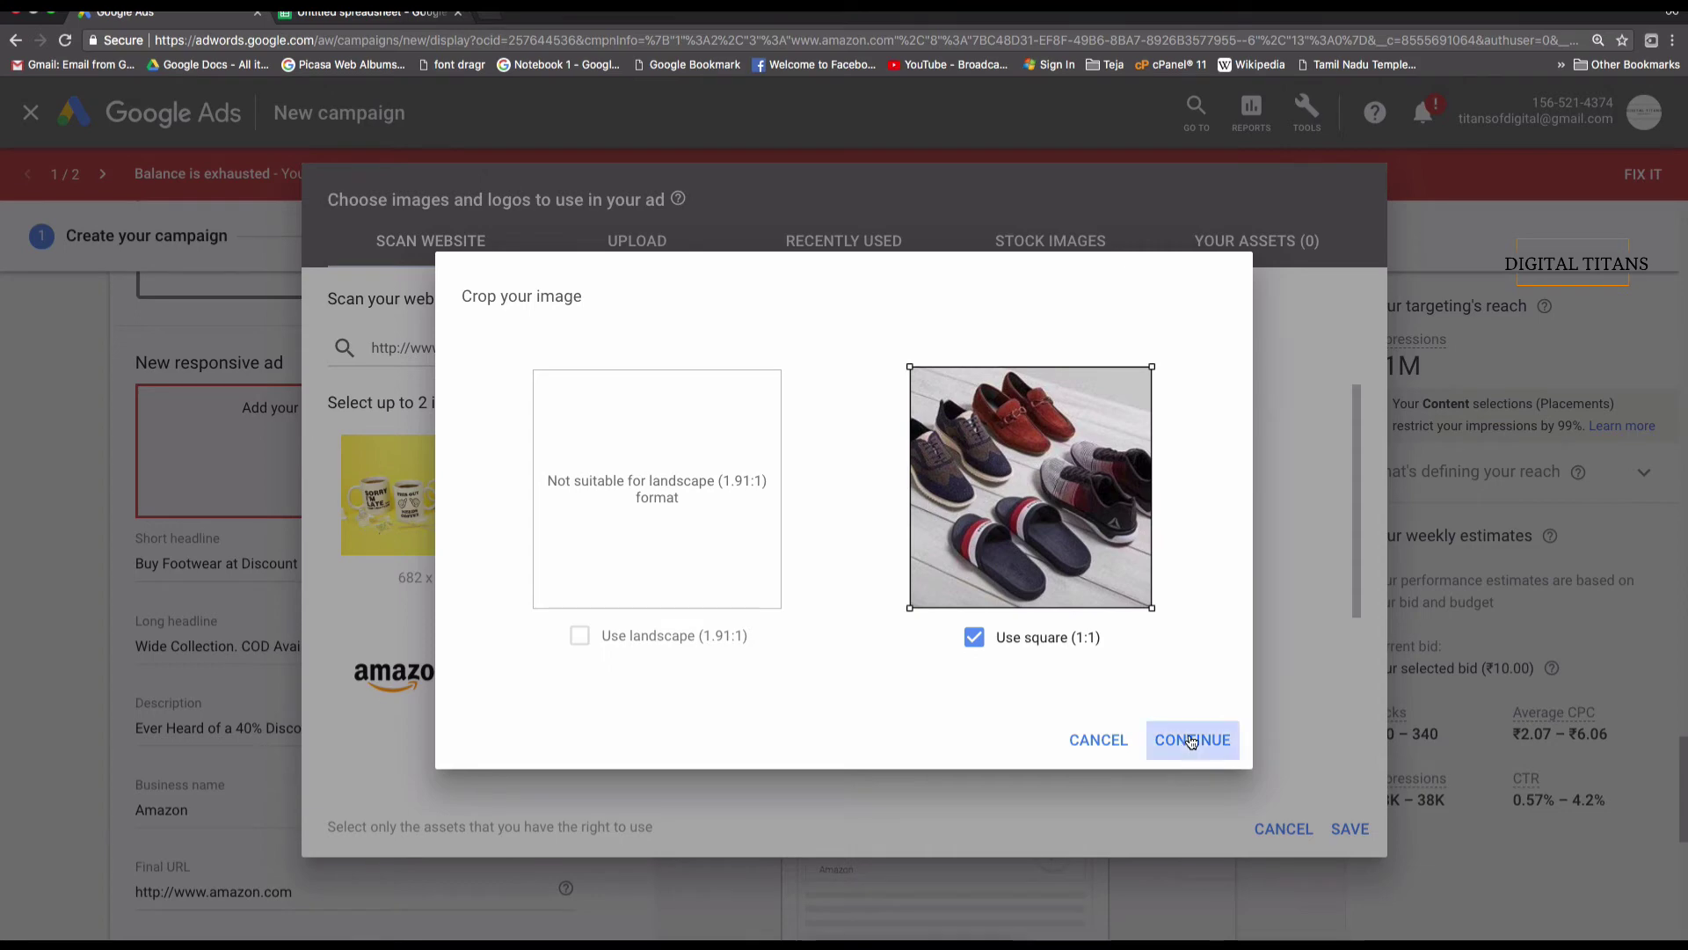
pyautogui.scroll(-2, 1073, 701)
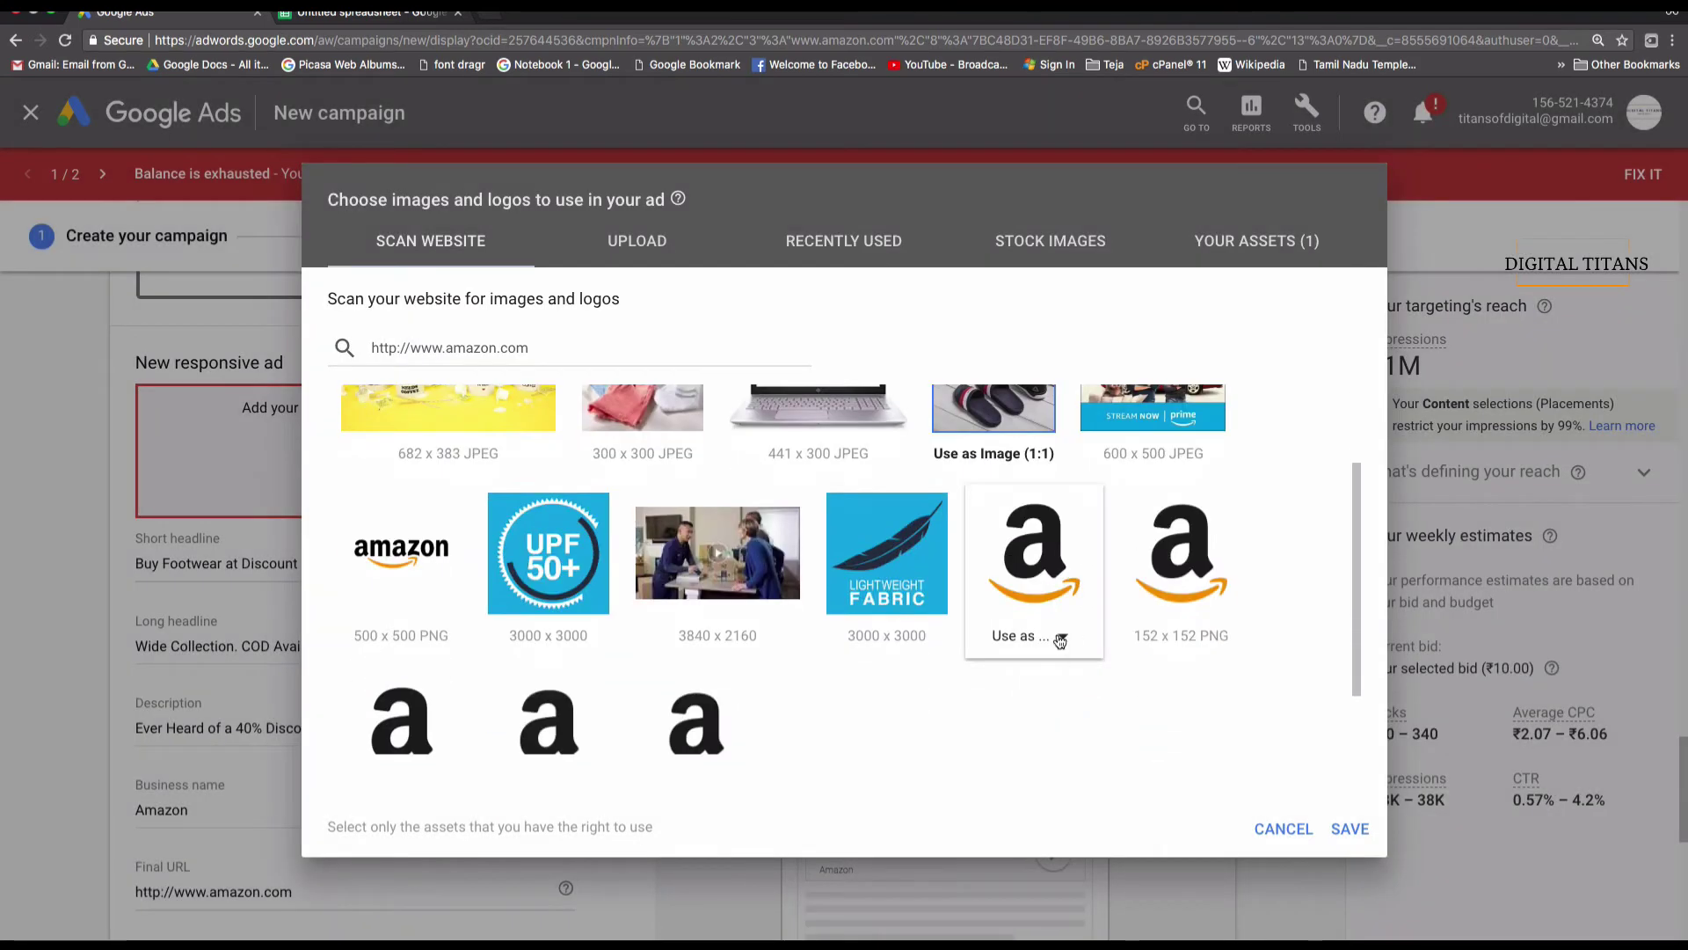
# - Use the Amazon "a" symbol from the website scan as a square (1:1) logo and save the ad assets
pyautogui.click(1061, 639)
pyautogui.click(1039, 722)
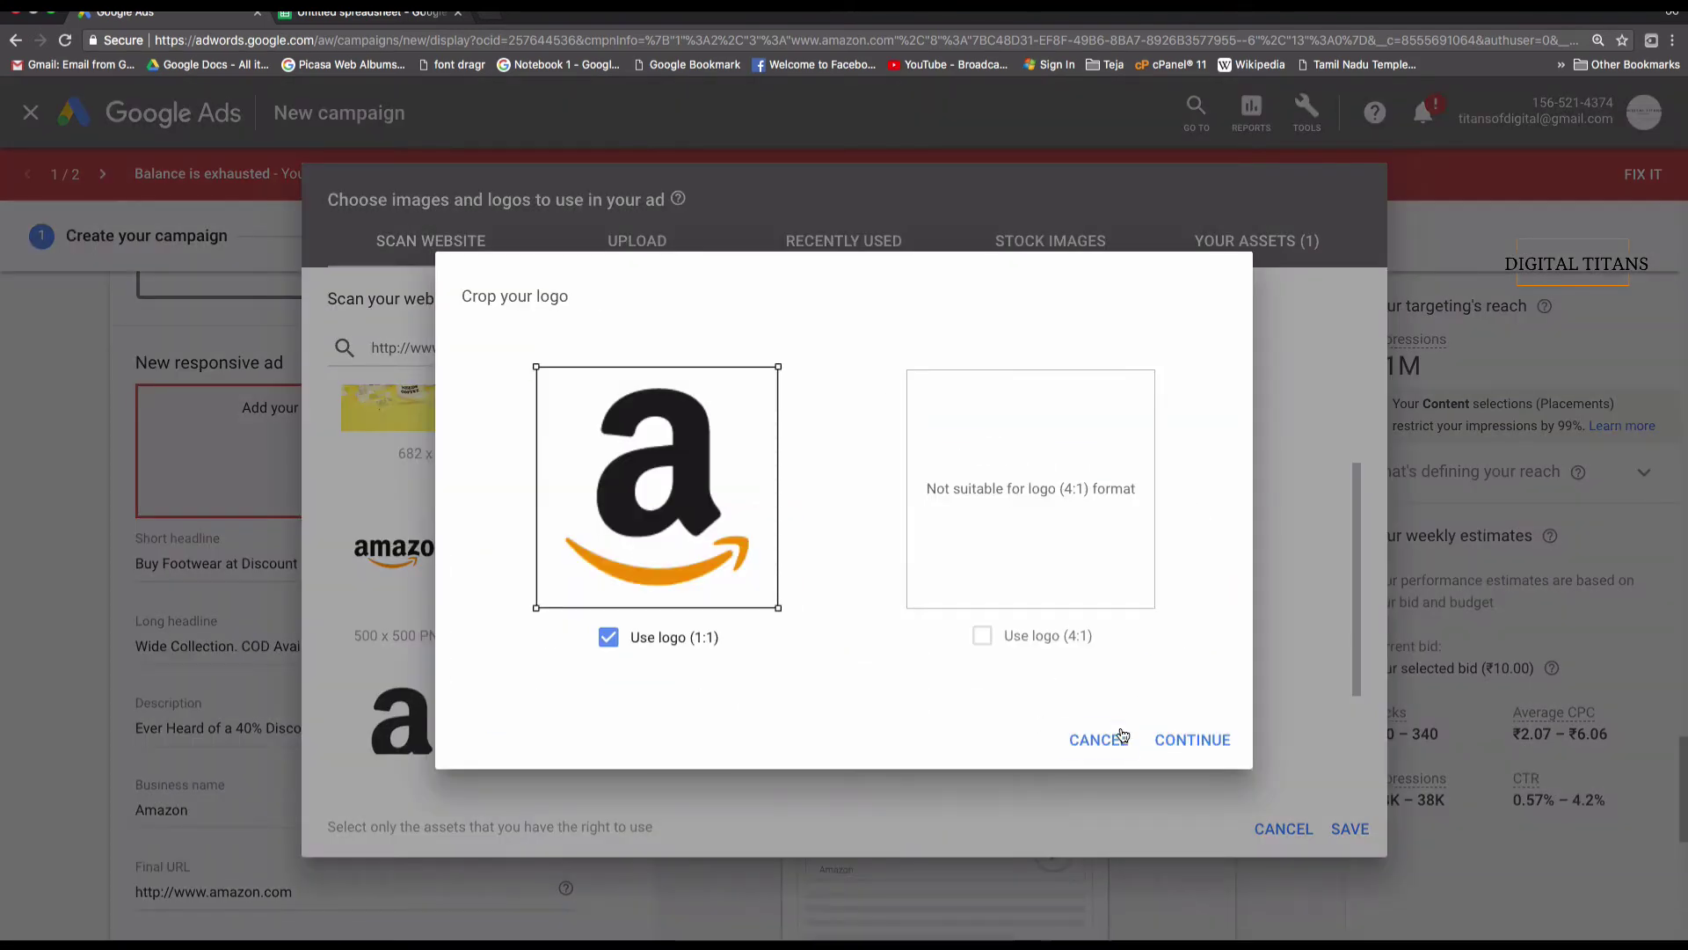
pyautogui.click(1175, 739)
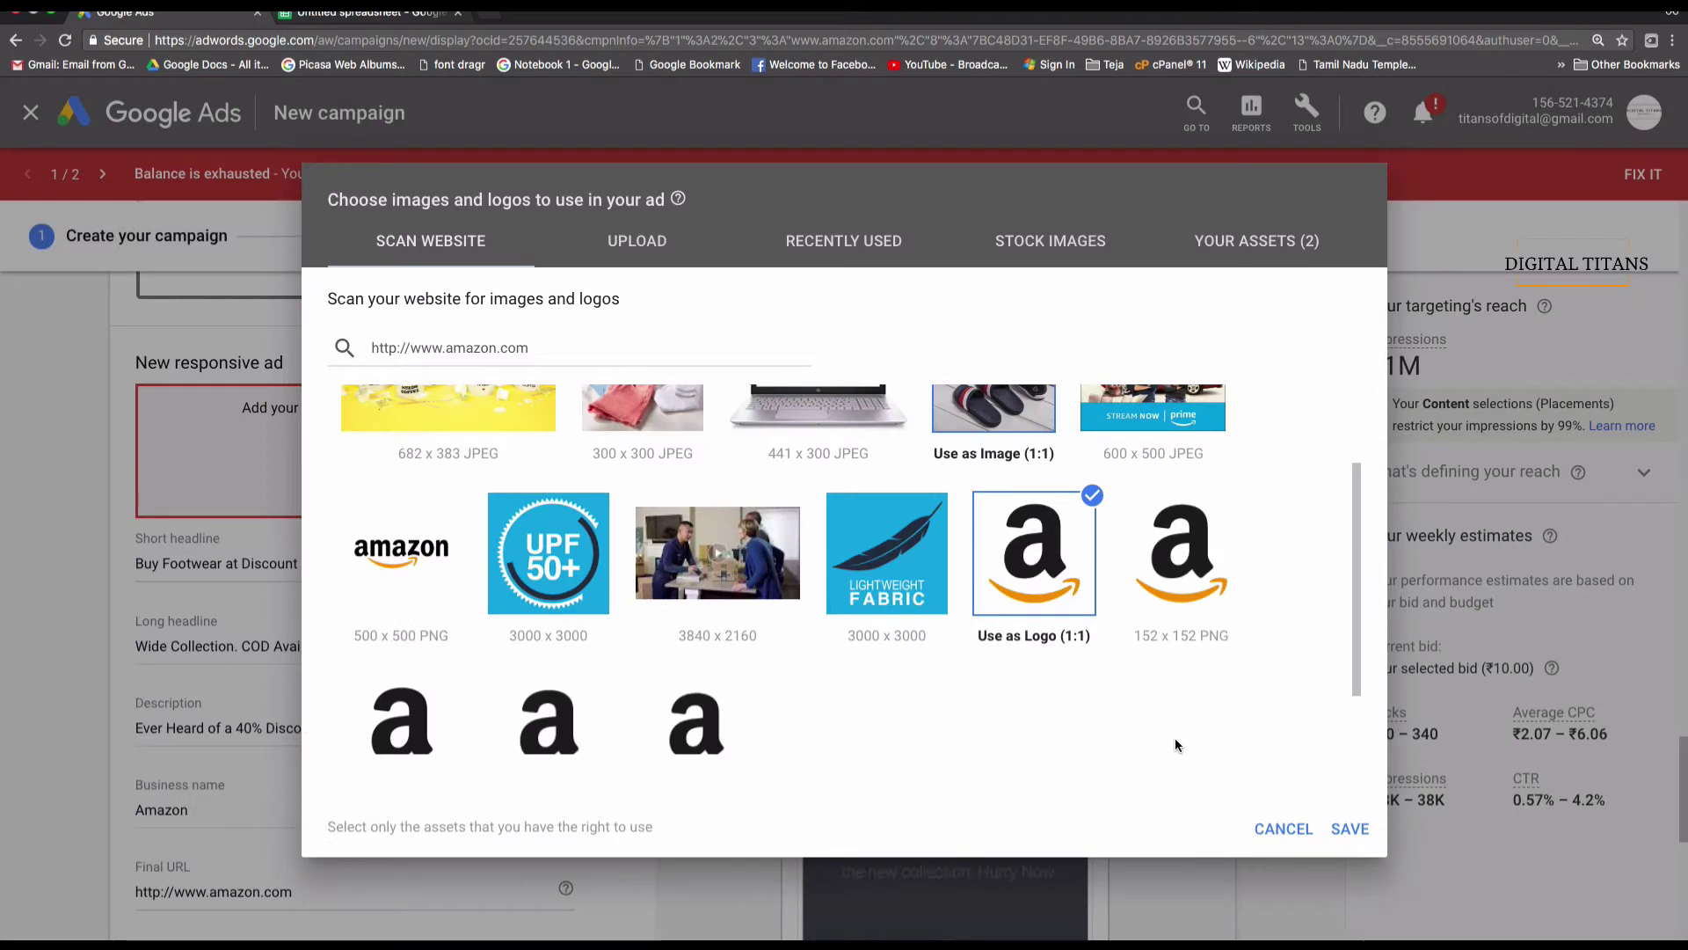
pyautogui.click(1350, 828)
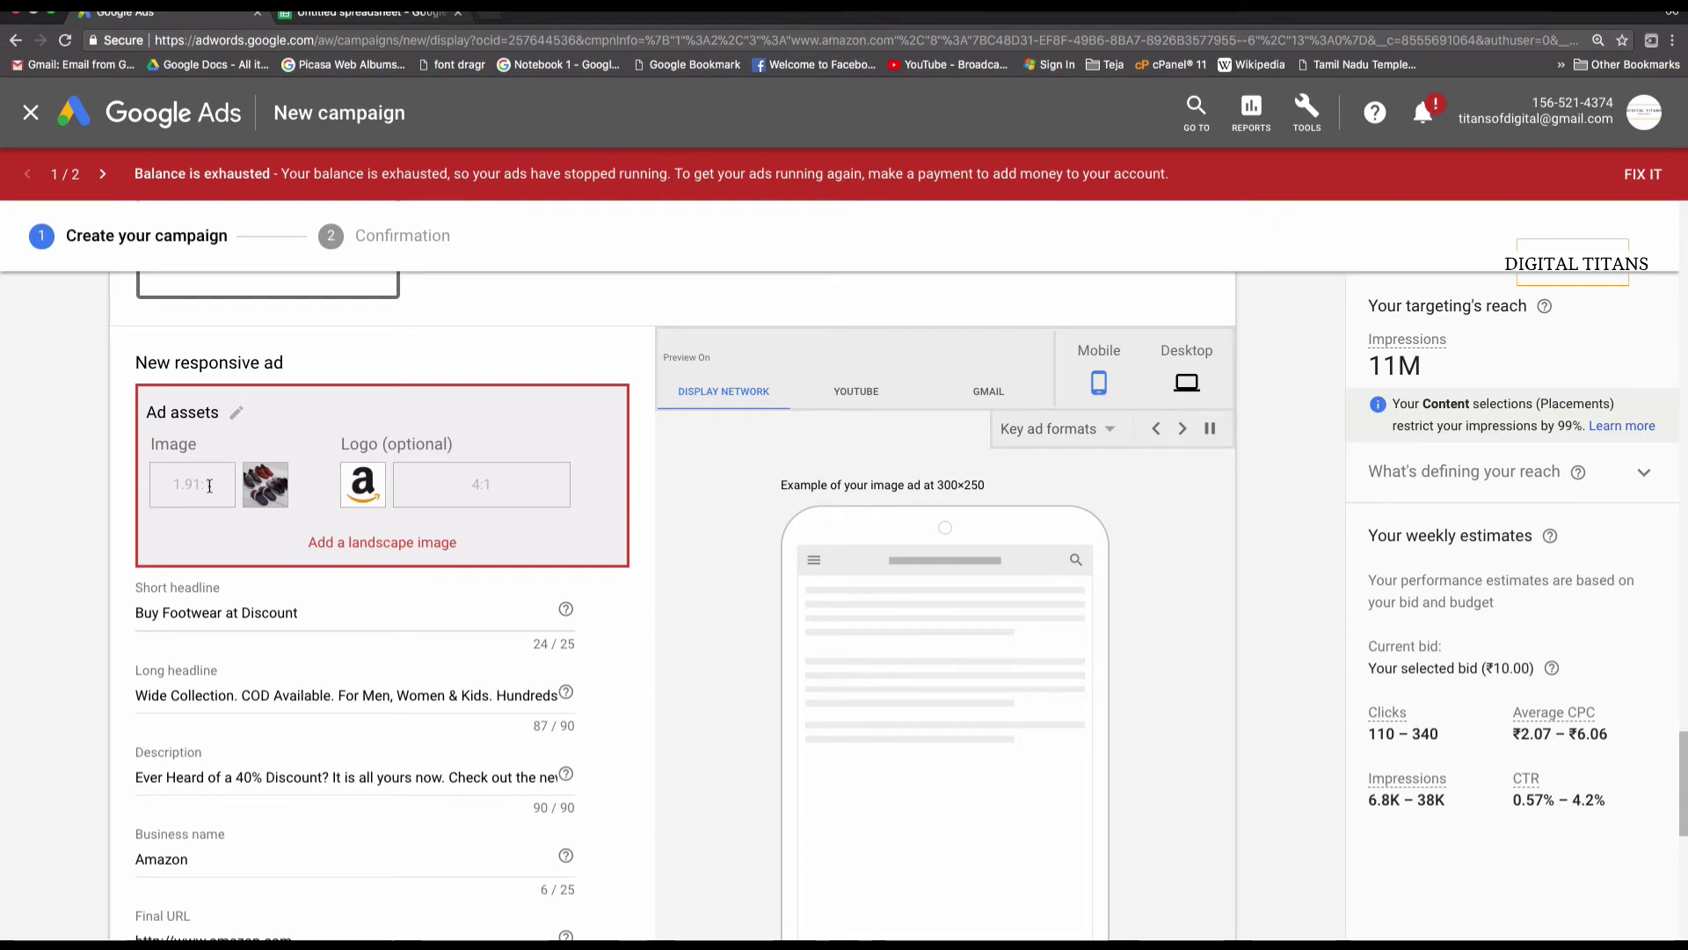
# - Add the 682 x 383 yellow mugs picture as a landscape (1.91:1) ad image and save the ad assets
pyautogui.click(230, 420)
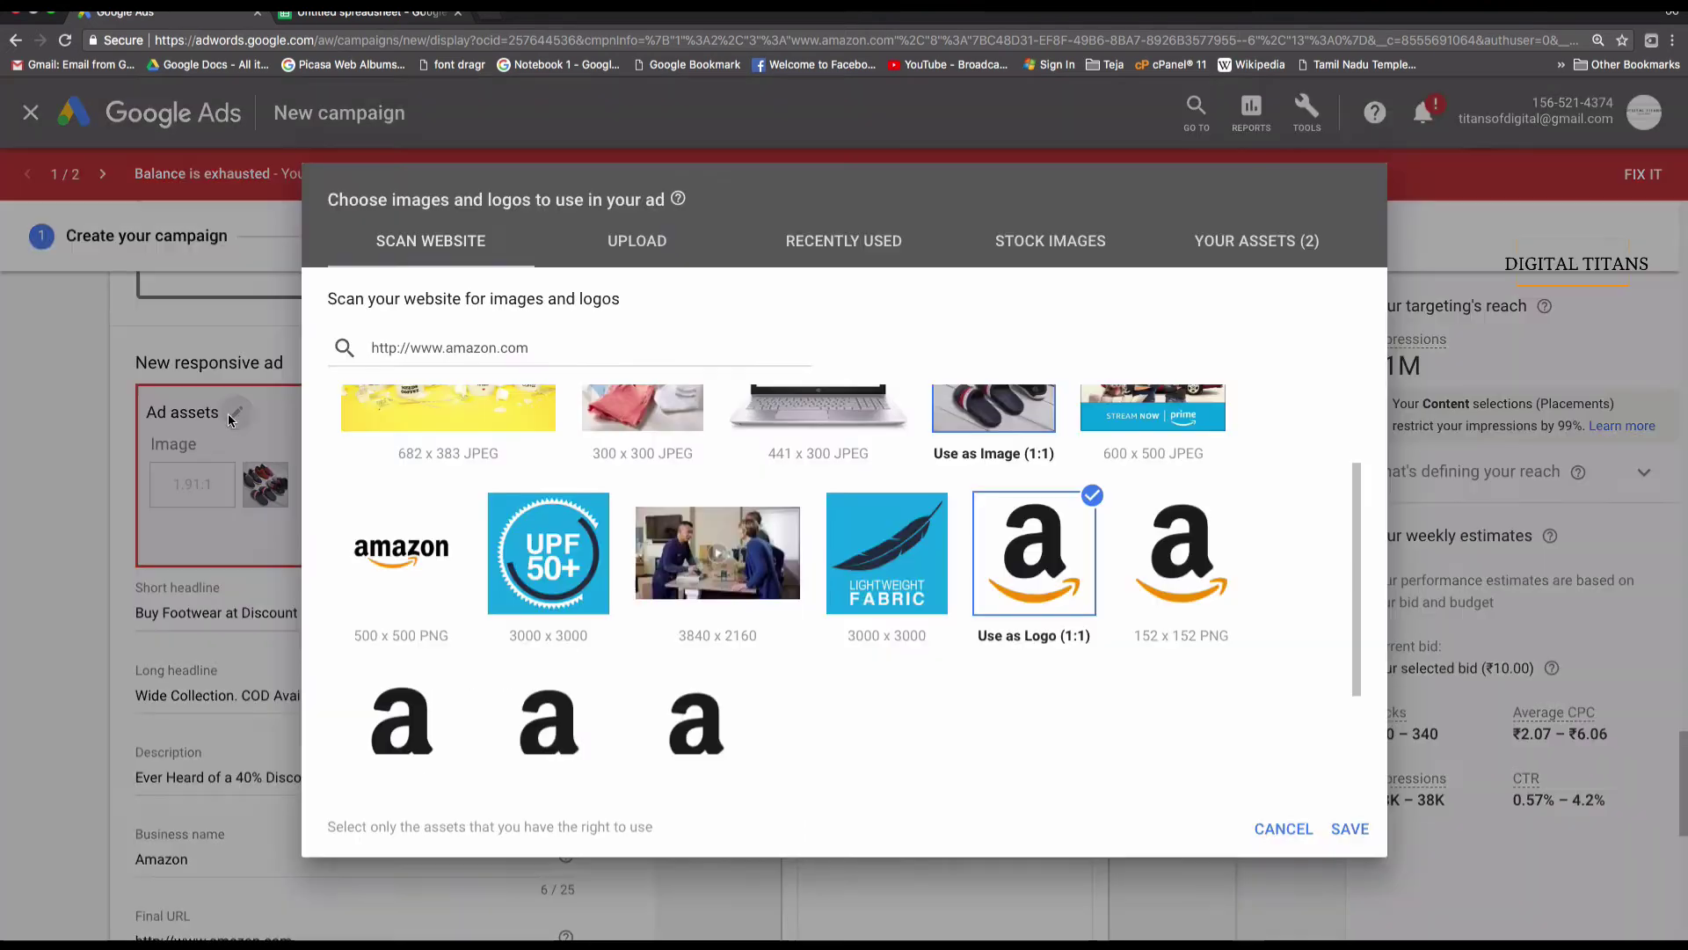
pyautogui.scroll(3, 422, 563)
pyautogui.click(431, 509)
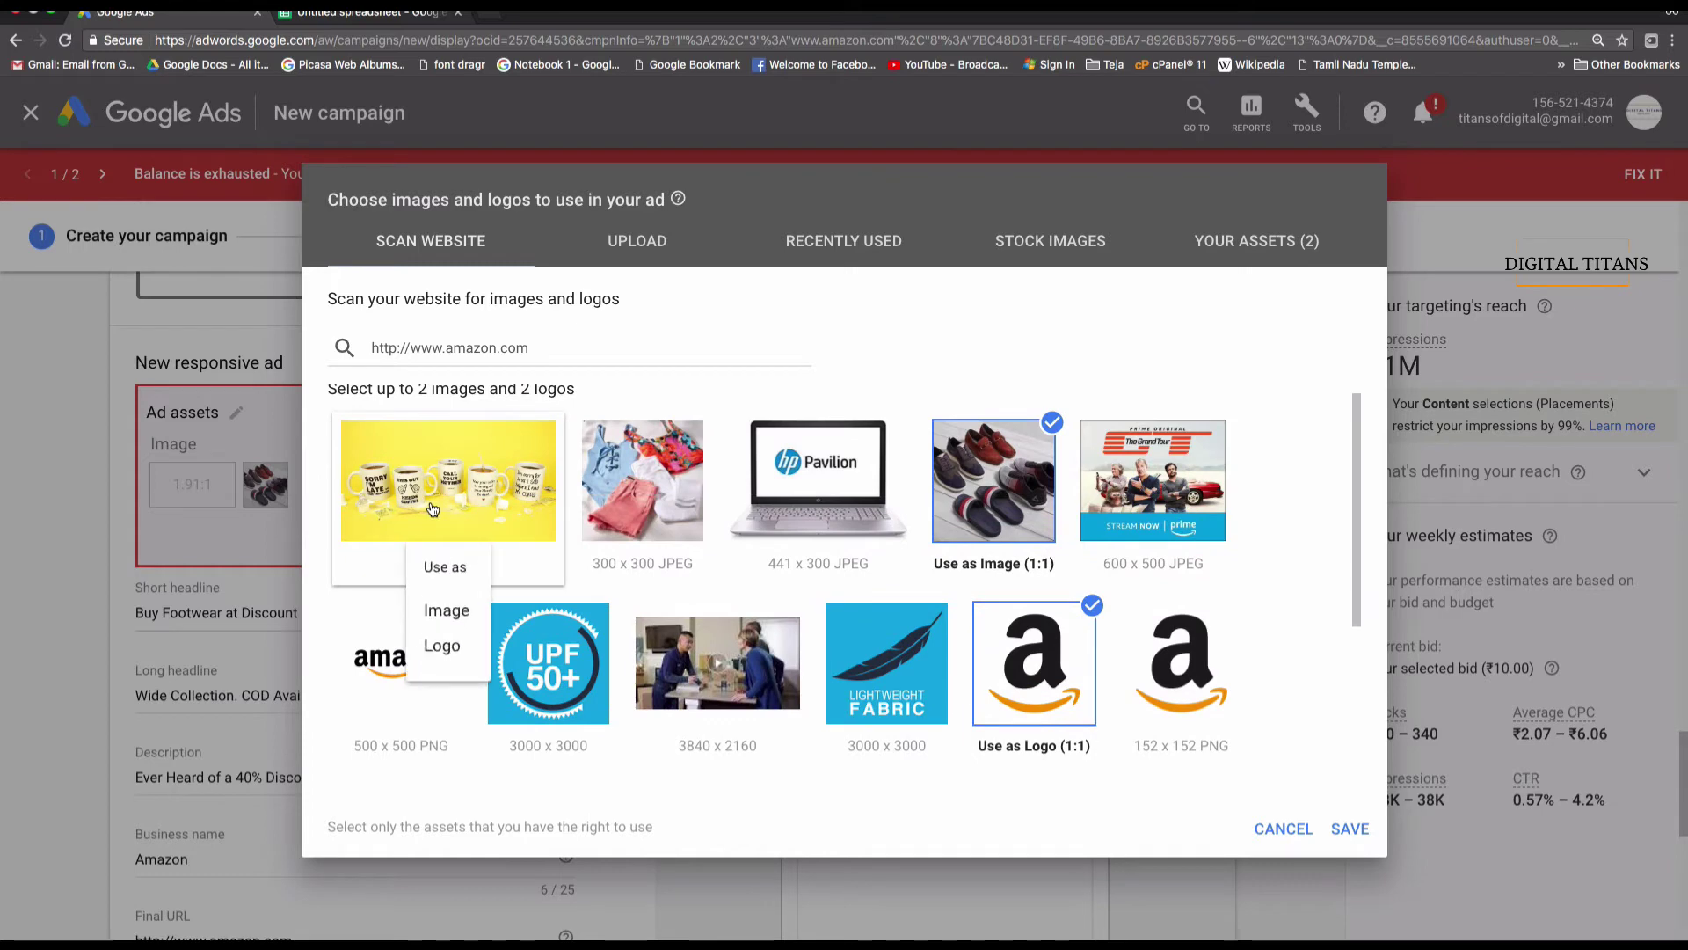
pyautogui.click(472, 612)
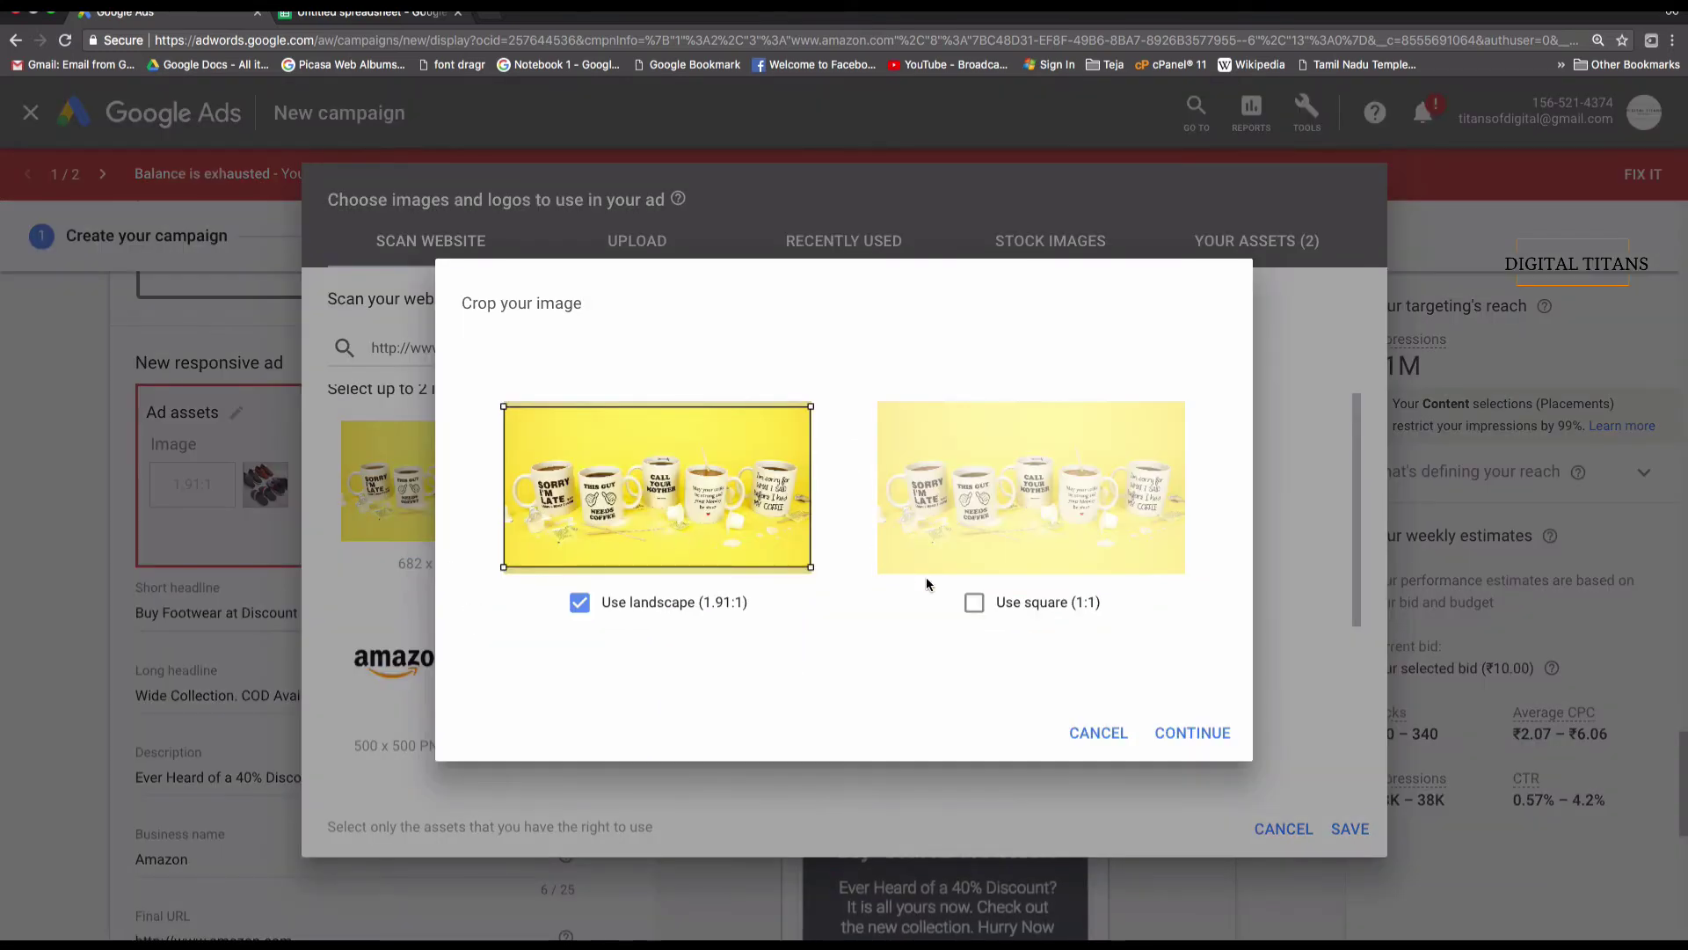
pyautogui.click(1203, 732)
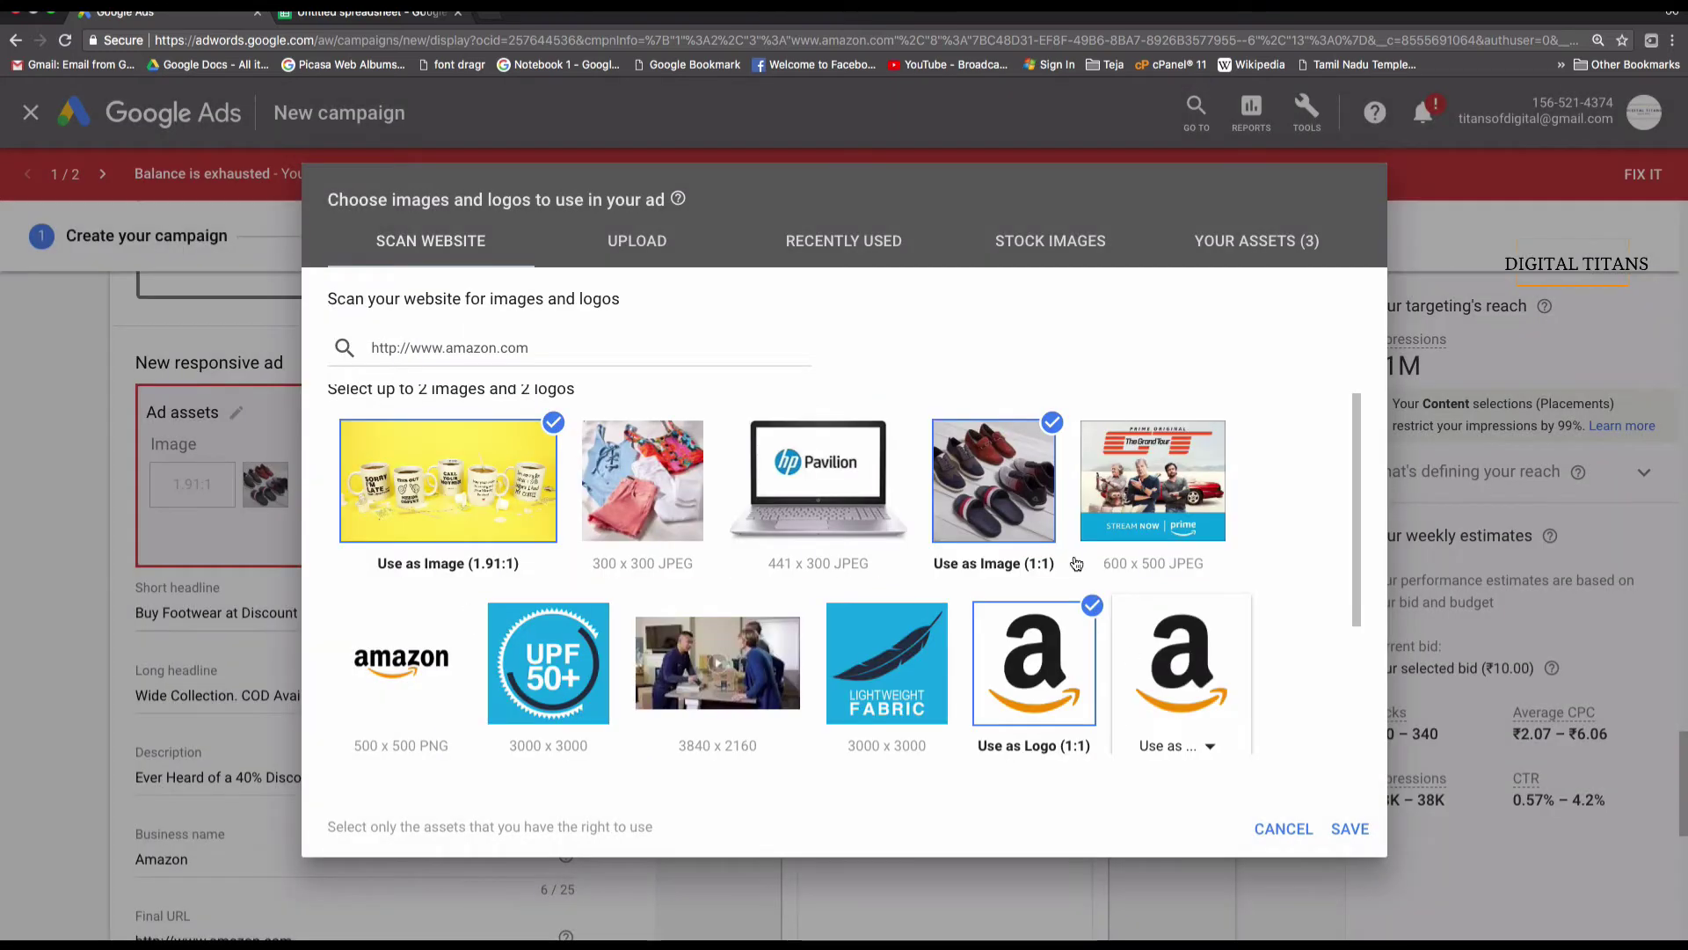
pyautogui.scroll(-2, 1248, 695)
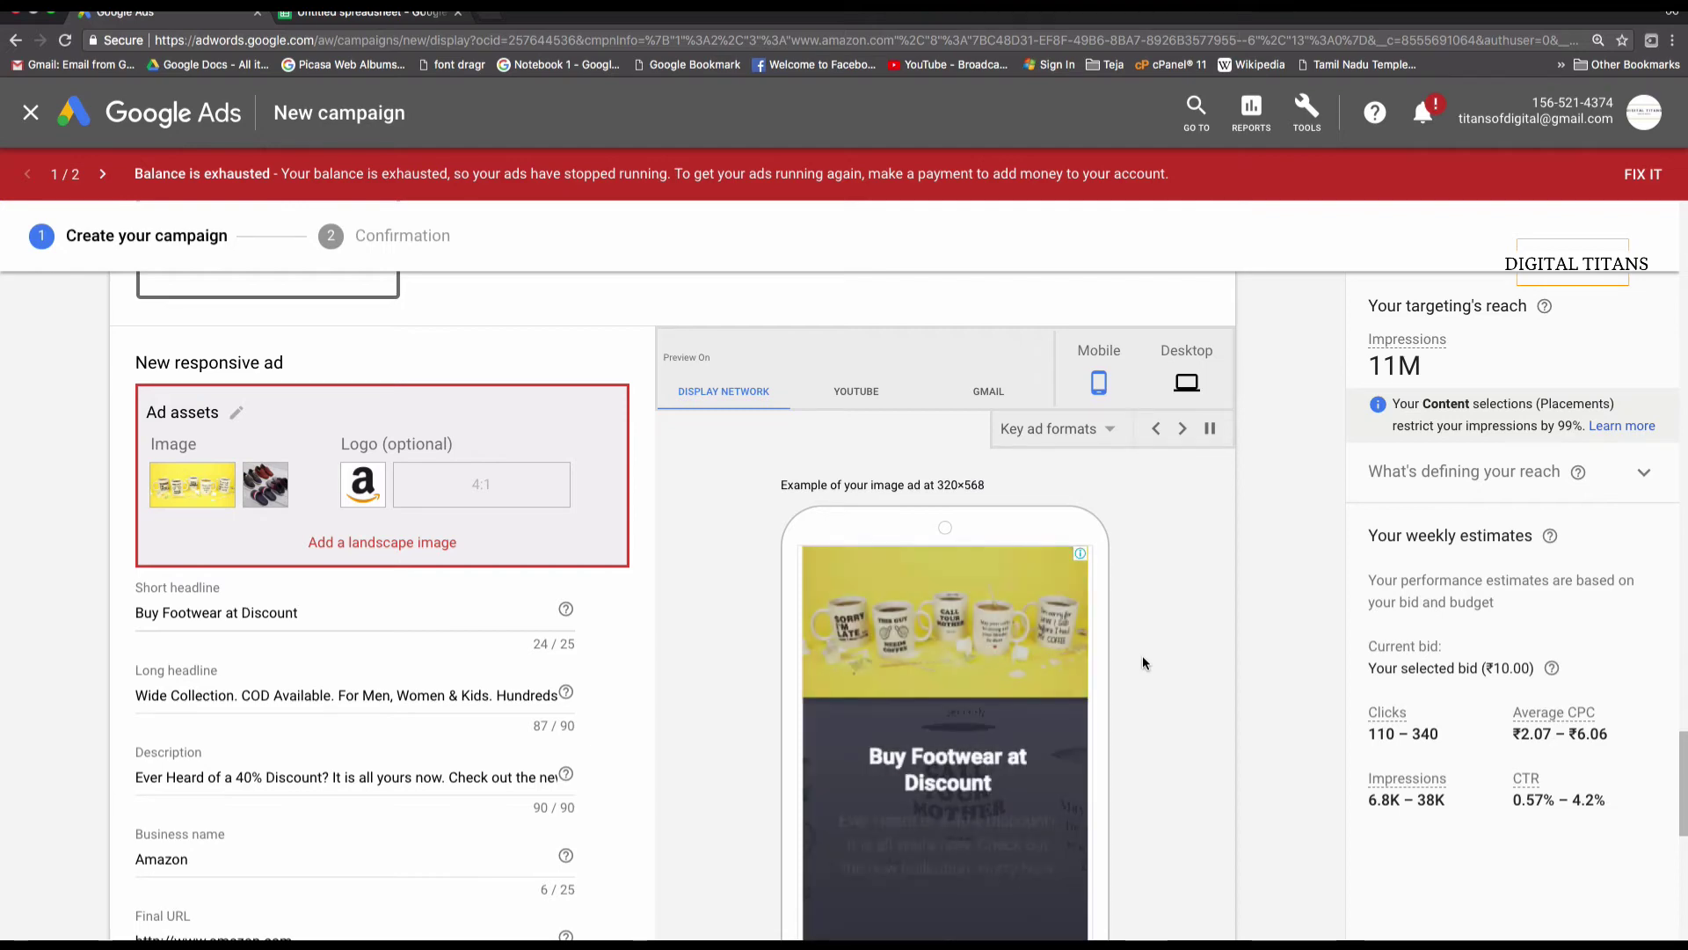
# - Preview the responsive ad on the Display Network, on YouTube, and in Gmail for both mobile and desktop
pyautogui.scroll(-3, 1035, 484)
pyautogui.scroll(4, 1035, 483)
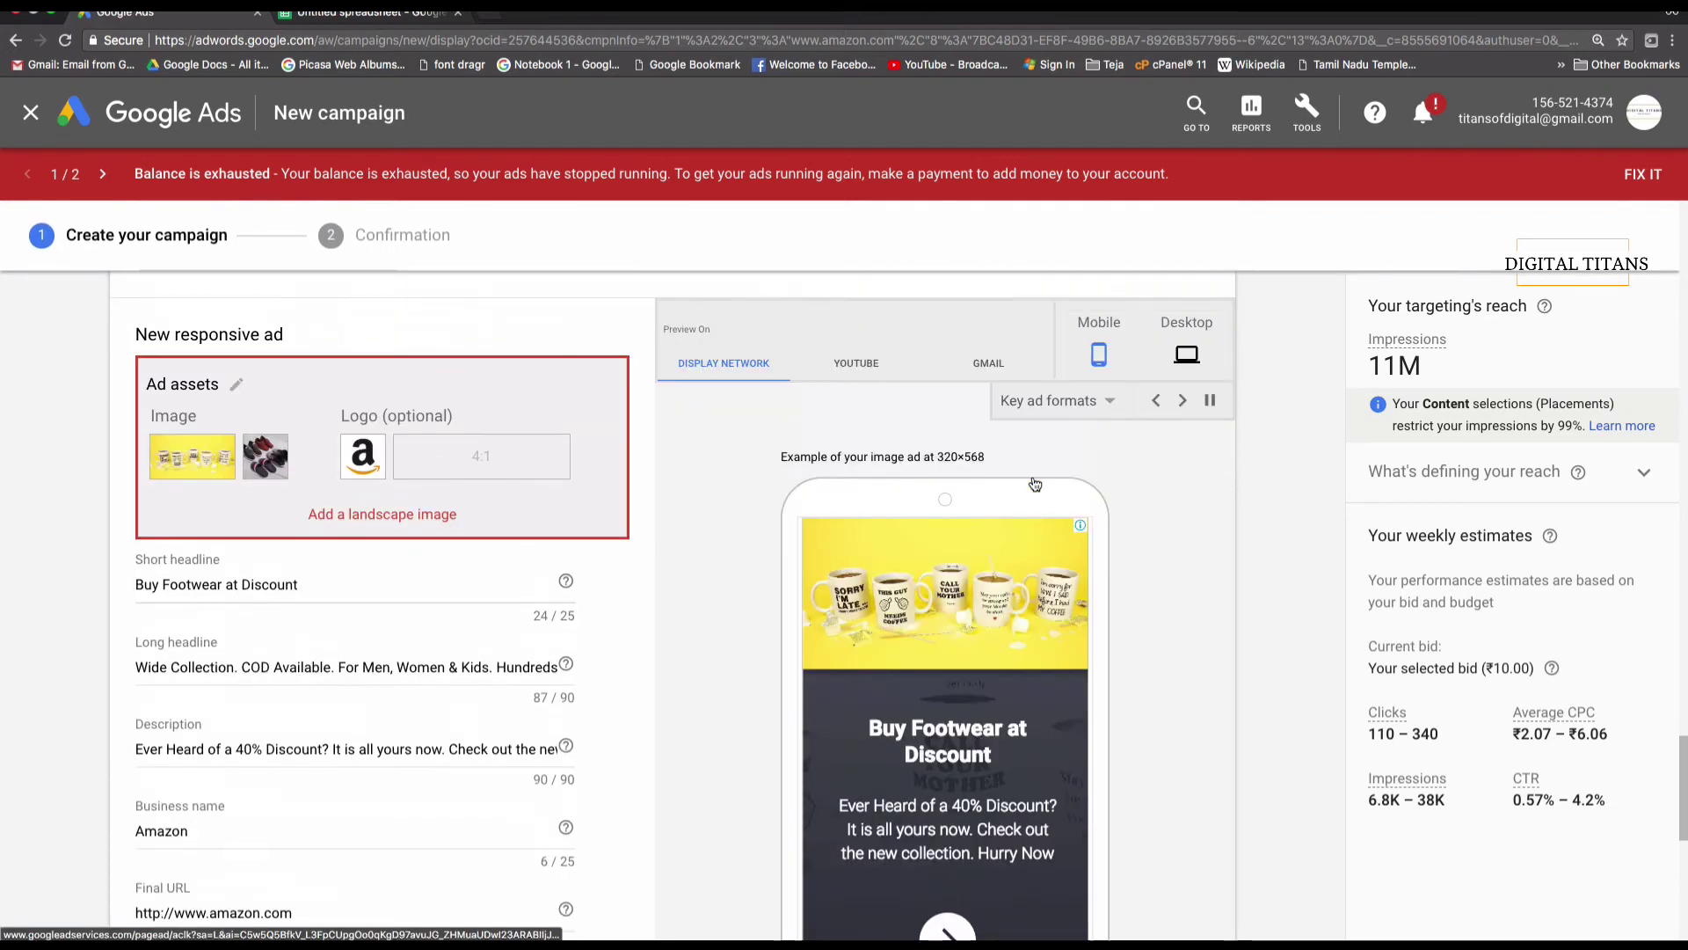
pyautogui.click(859, 434)
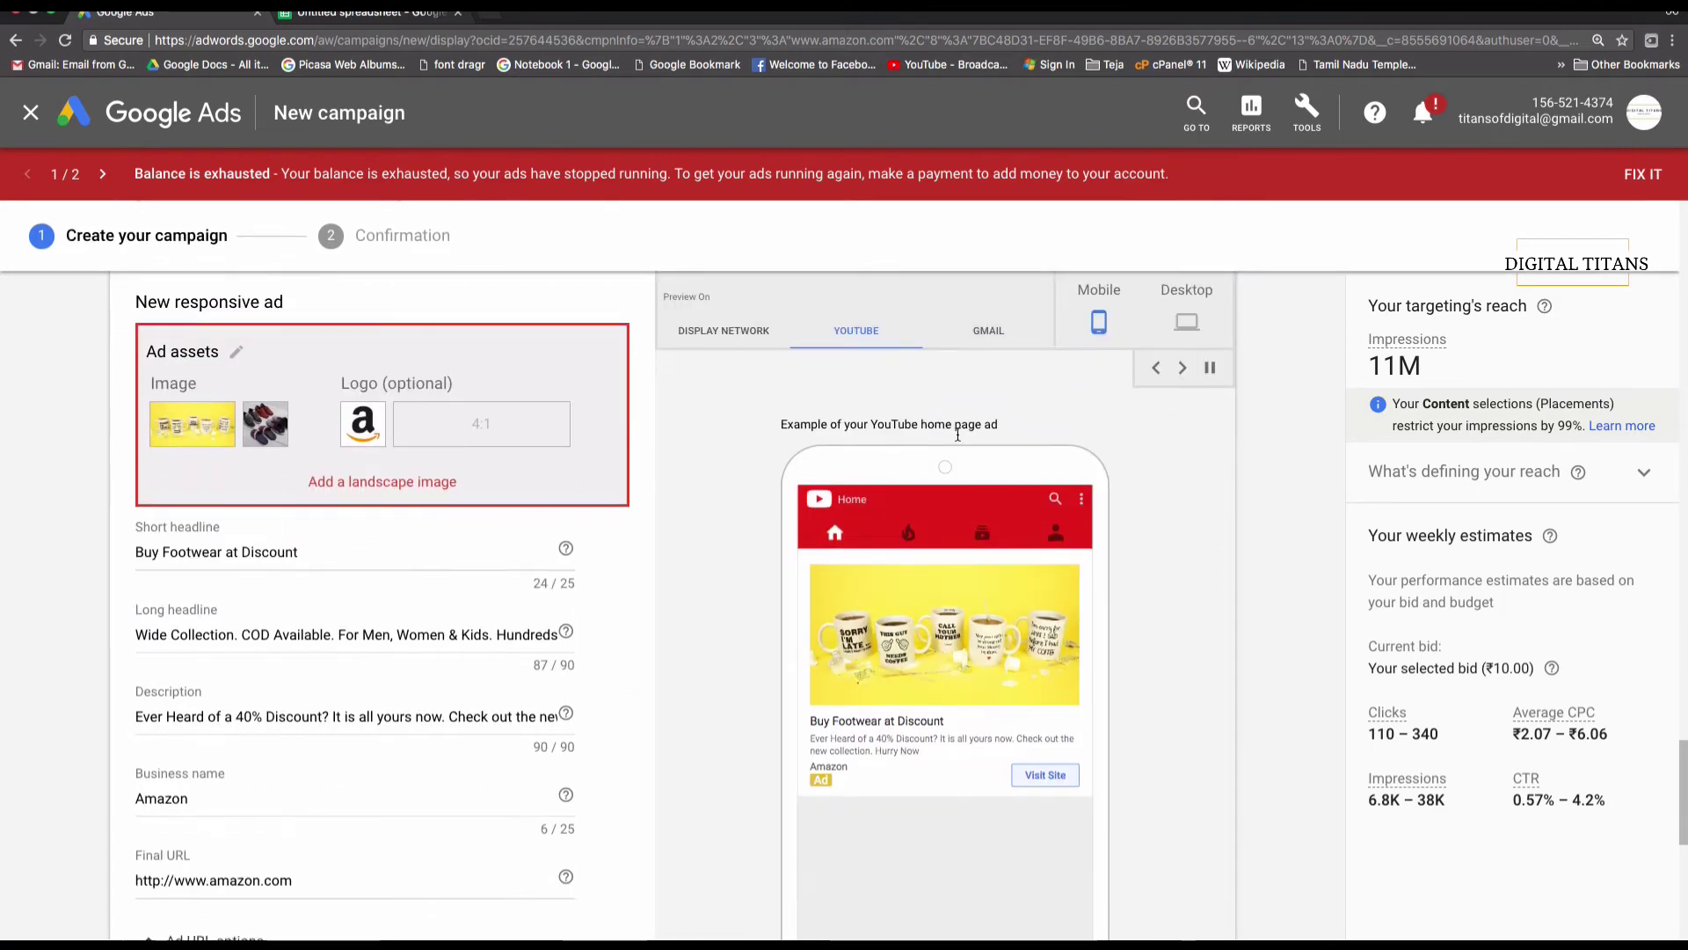
pyautogui.click(989, 440)
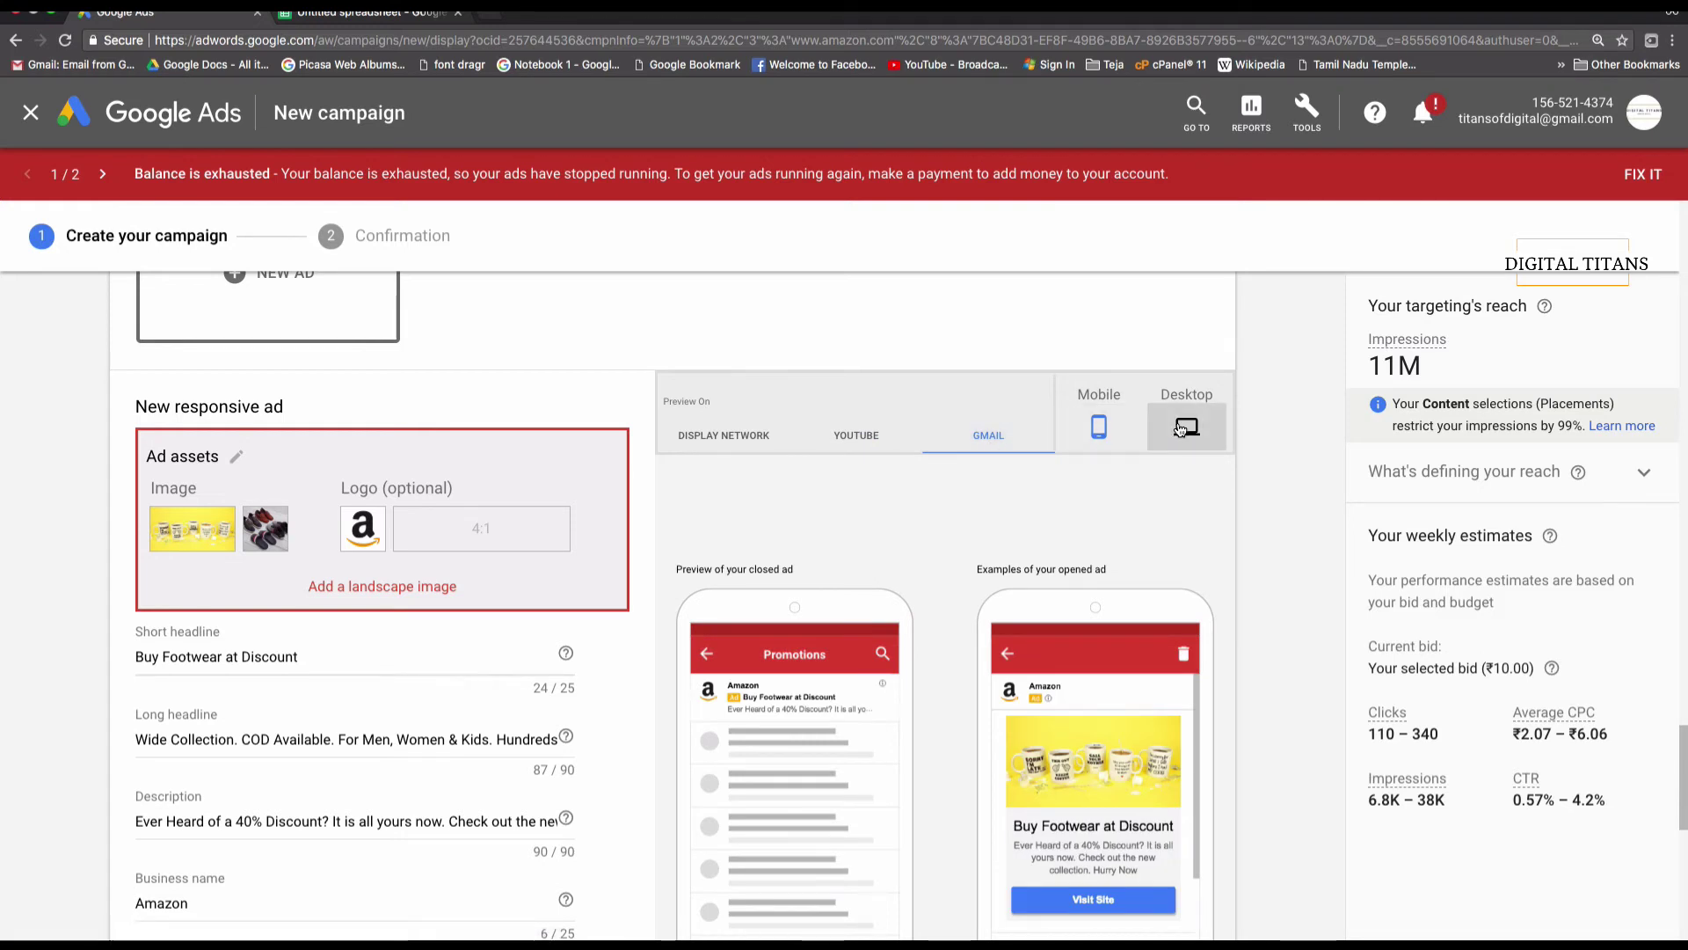
pyautogui.click(1178, 426)
pyautogui.scroll(-2, 959, 541)
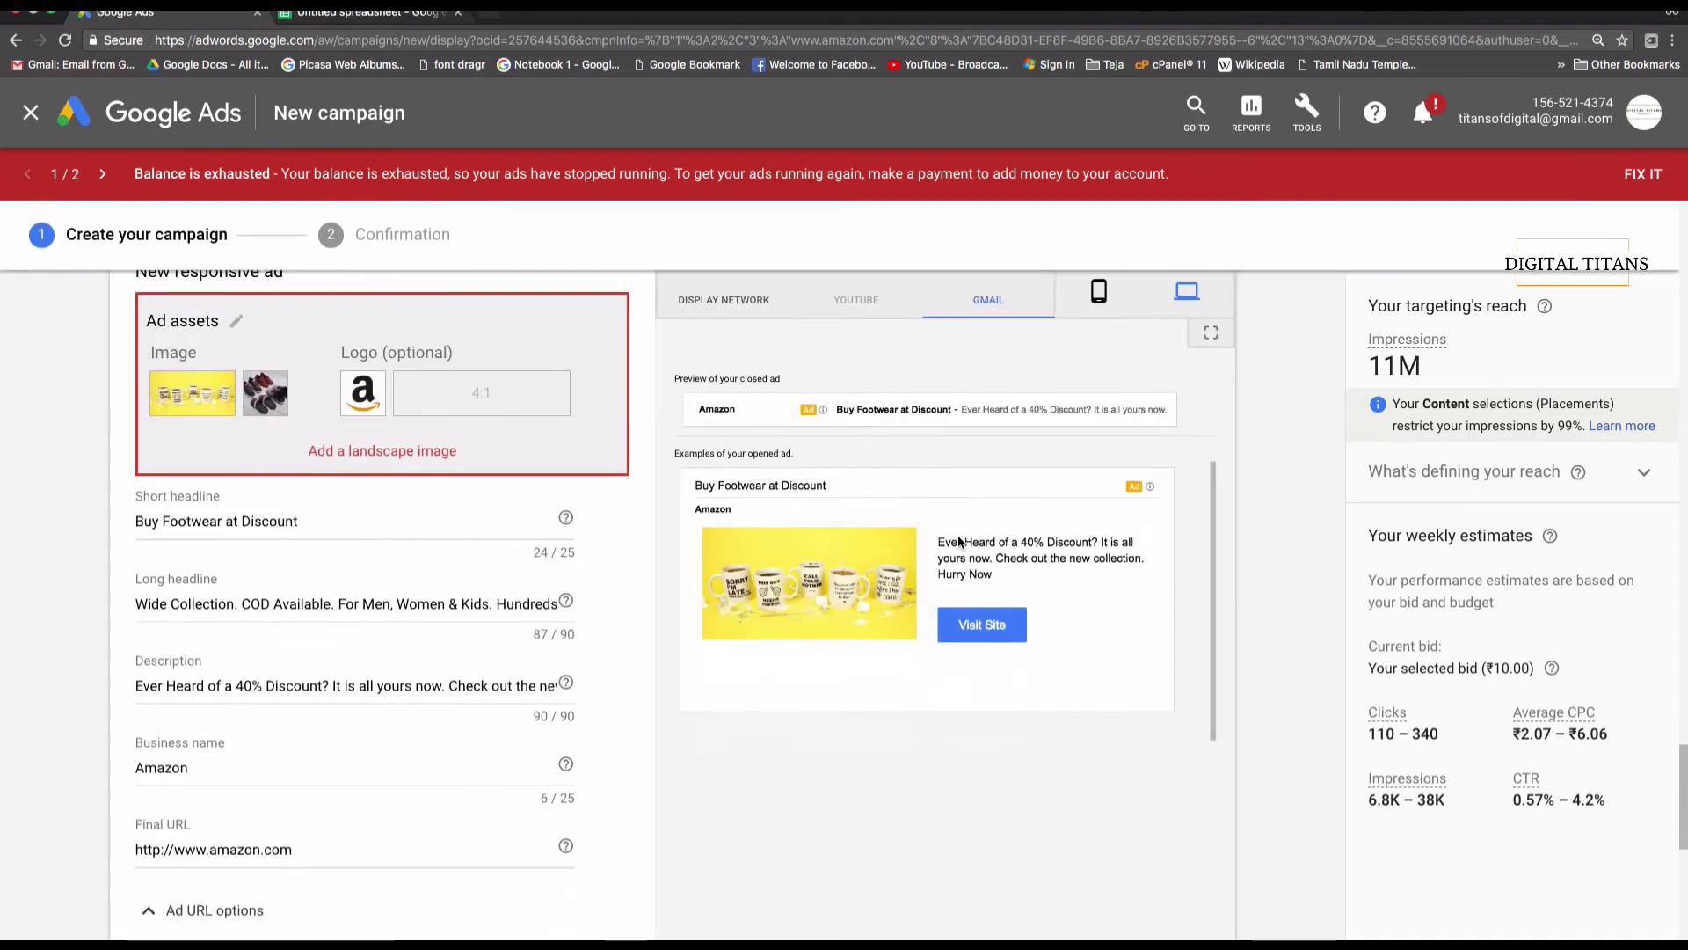
# - Add the completed responsive ad to the ad group
pyautogui.scroll(-5, 958, 540)
pyautogui.scroll(-3, 958, 541)
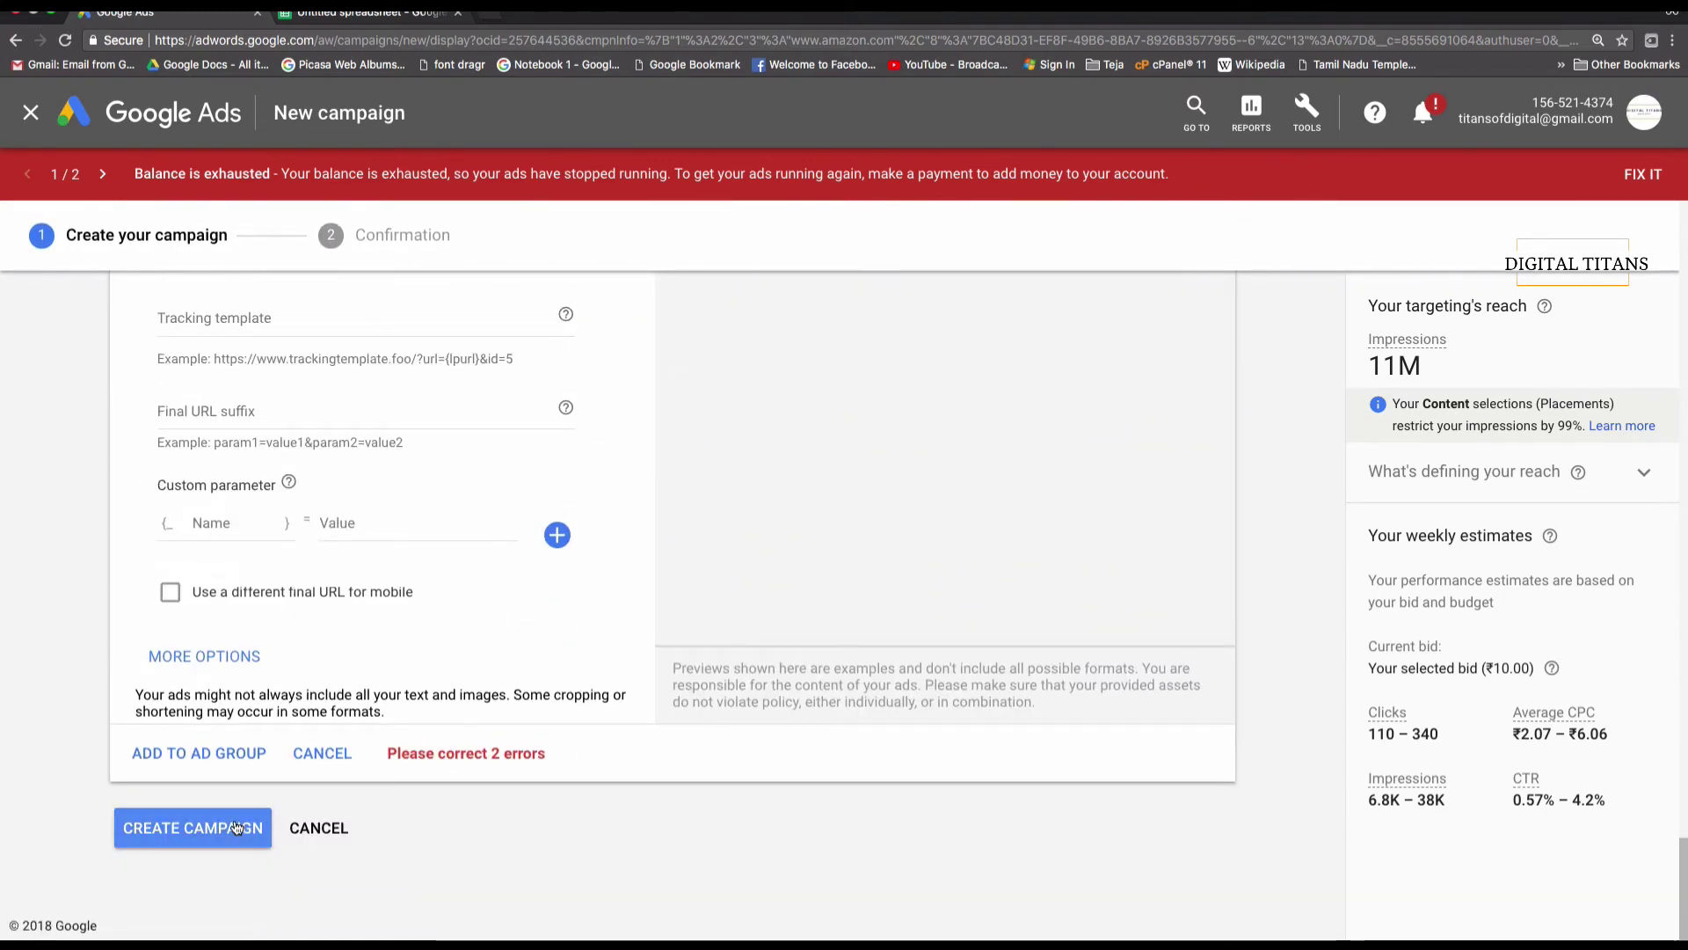
pyautogui.click(218, 761)
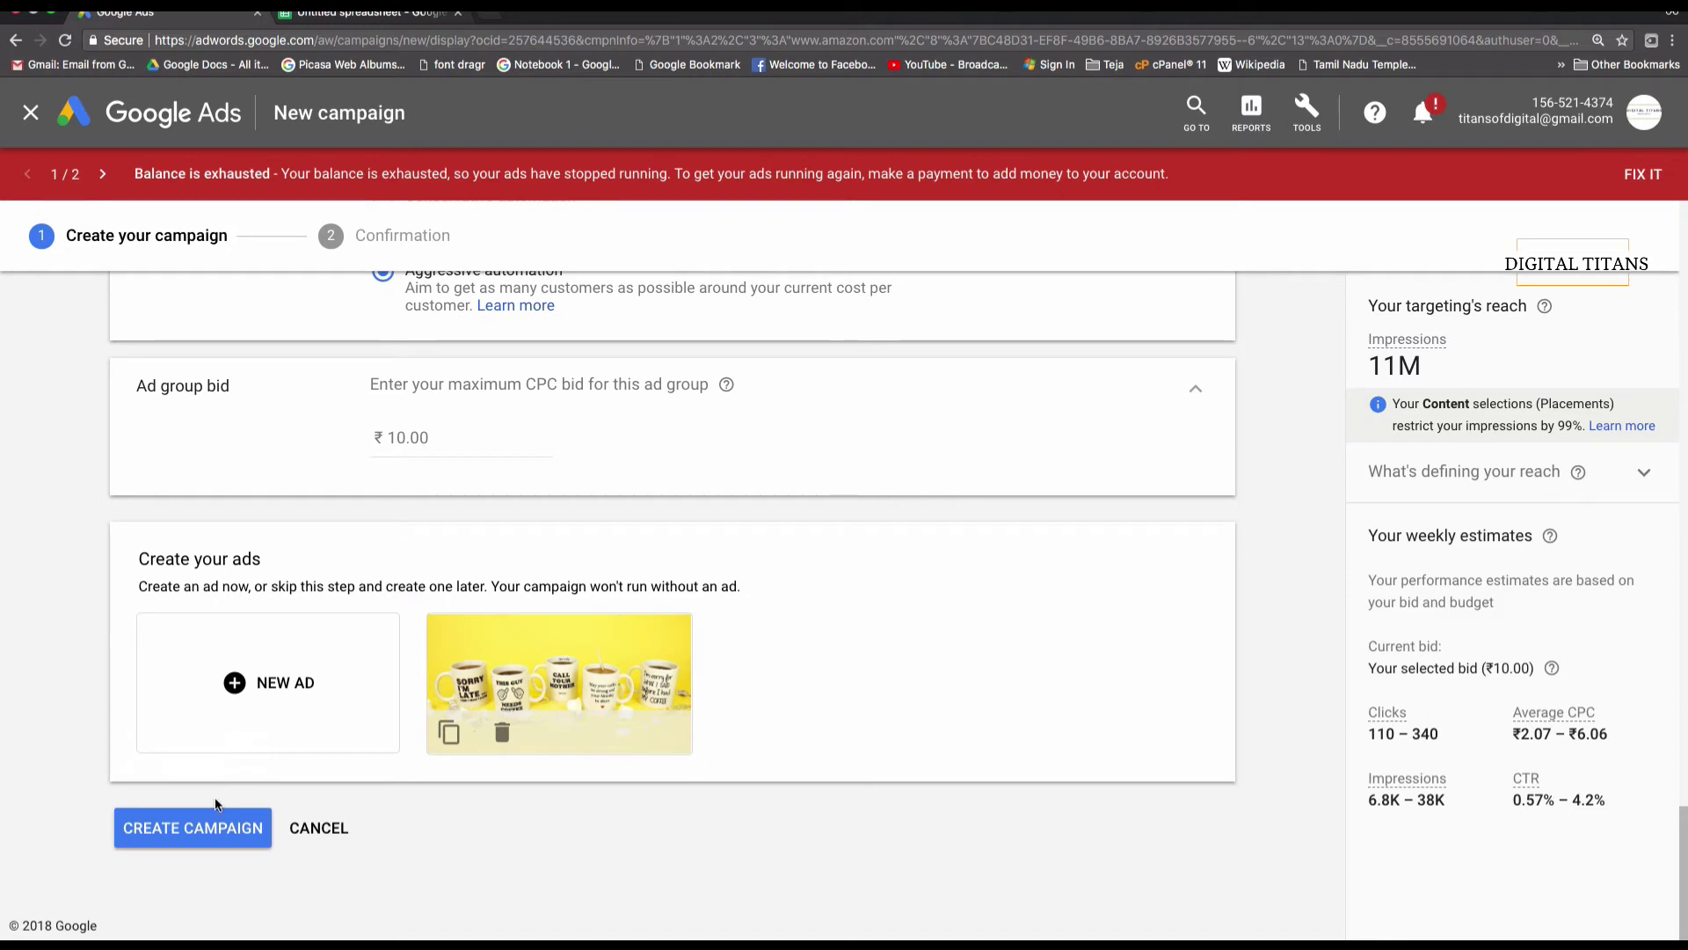
# - Create the display campaign and continue to its ad groups page, dismissing the satisfaction survey
pyautogui.click(213, 821)
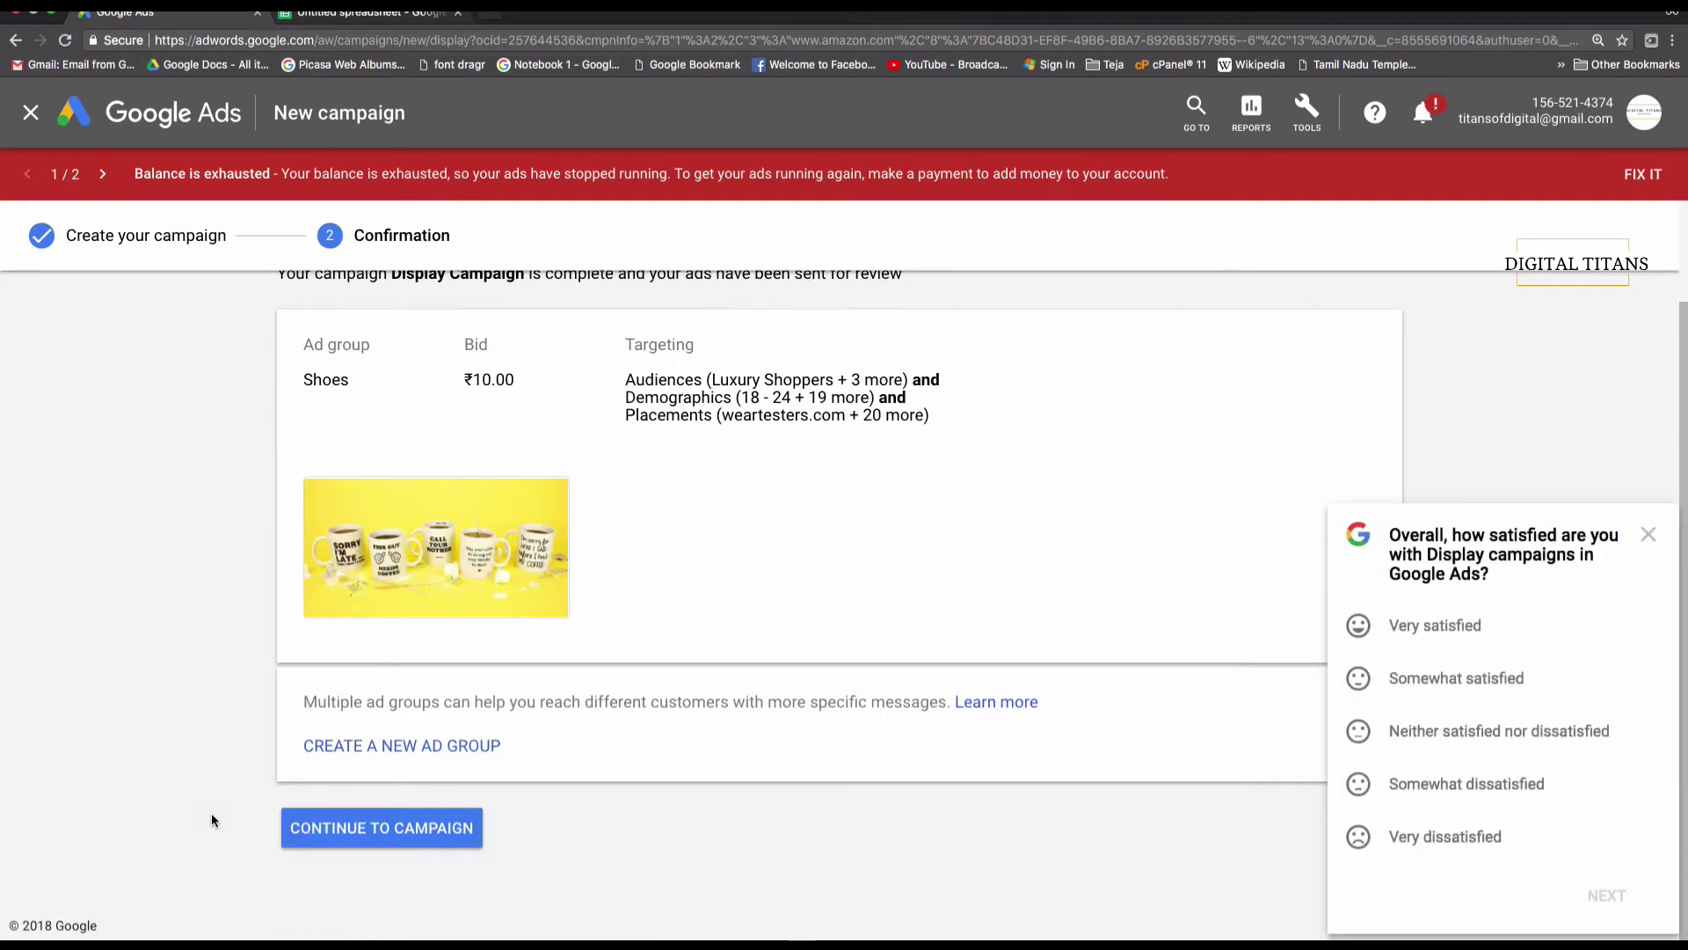
pyautogui.click(334, 826)
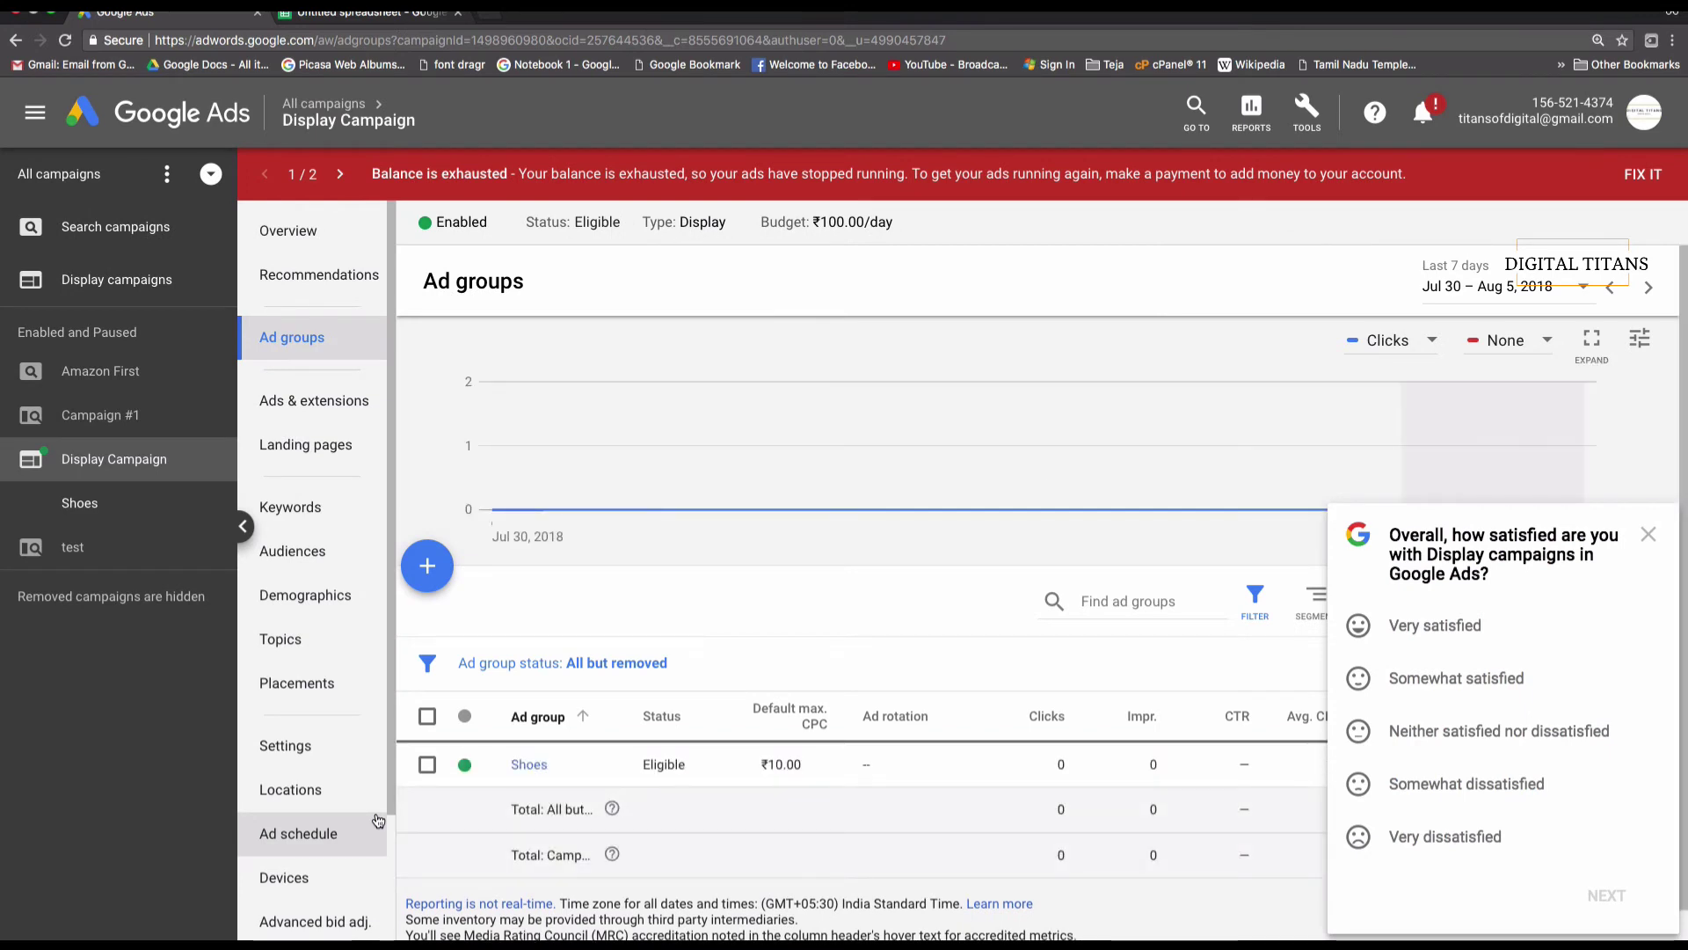
pyautogui.click(1649, 536)
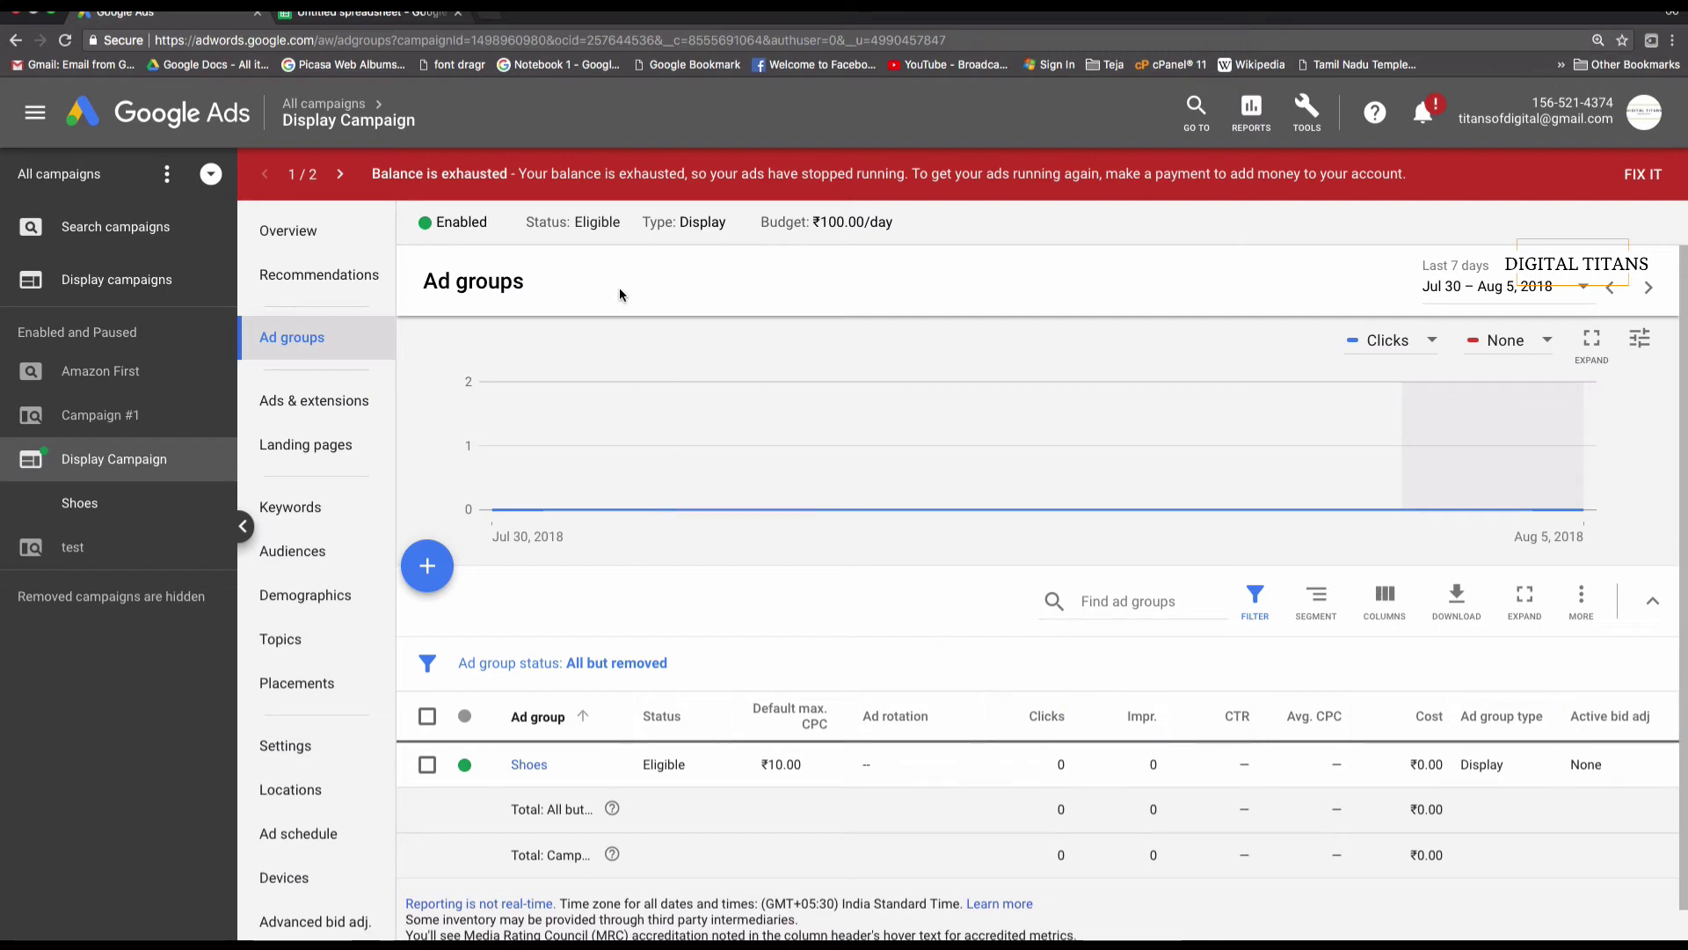
# - Open Canva in a new browser tab and log in with Facebook
pyautogui.click(480, 21)
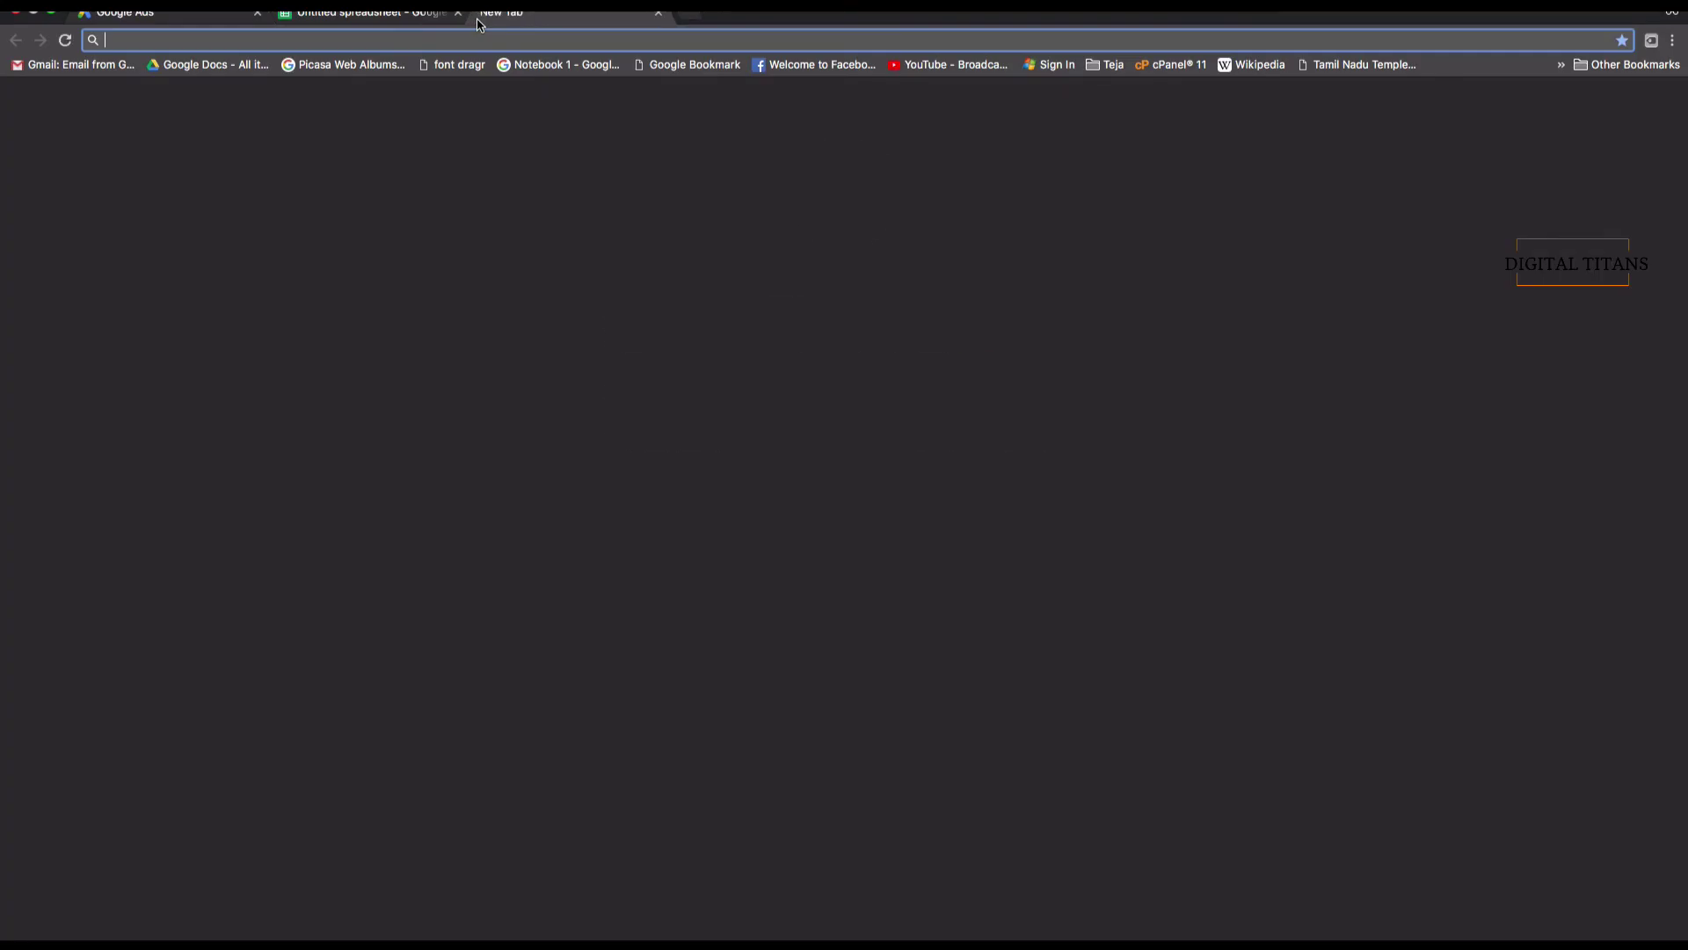
pyautogui.write('canva')
pyautogui.press('Return')
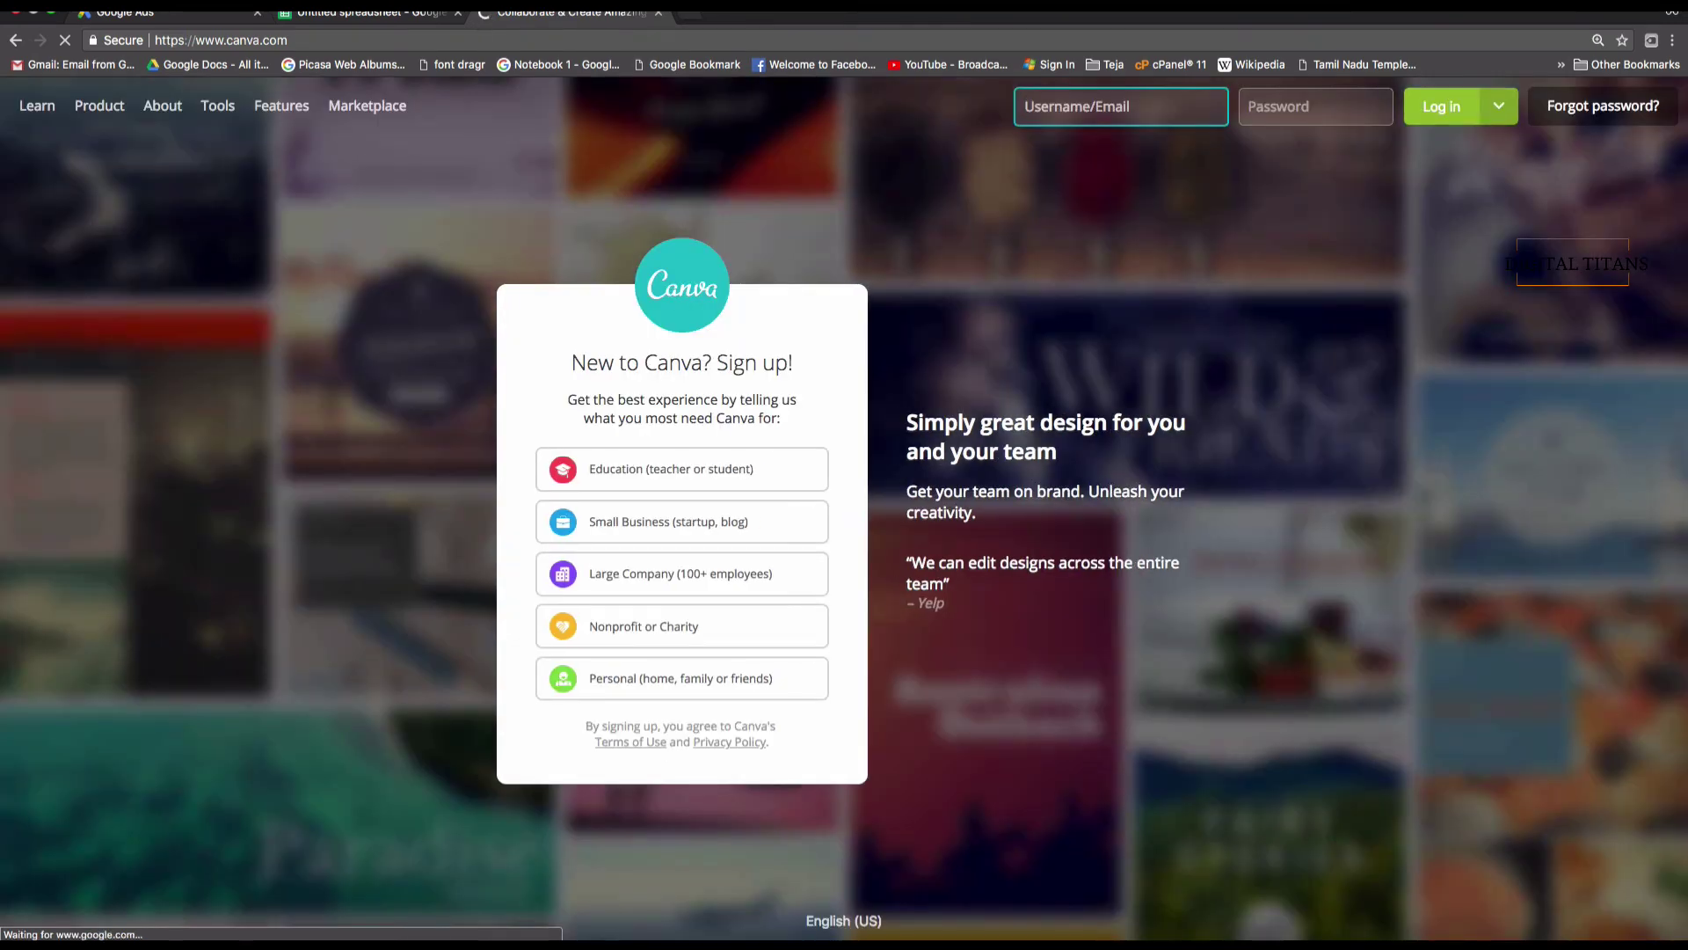
pyautogui.click(1498, 106)
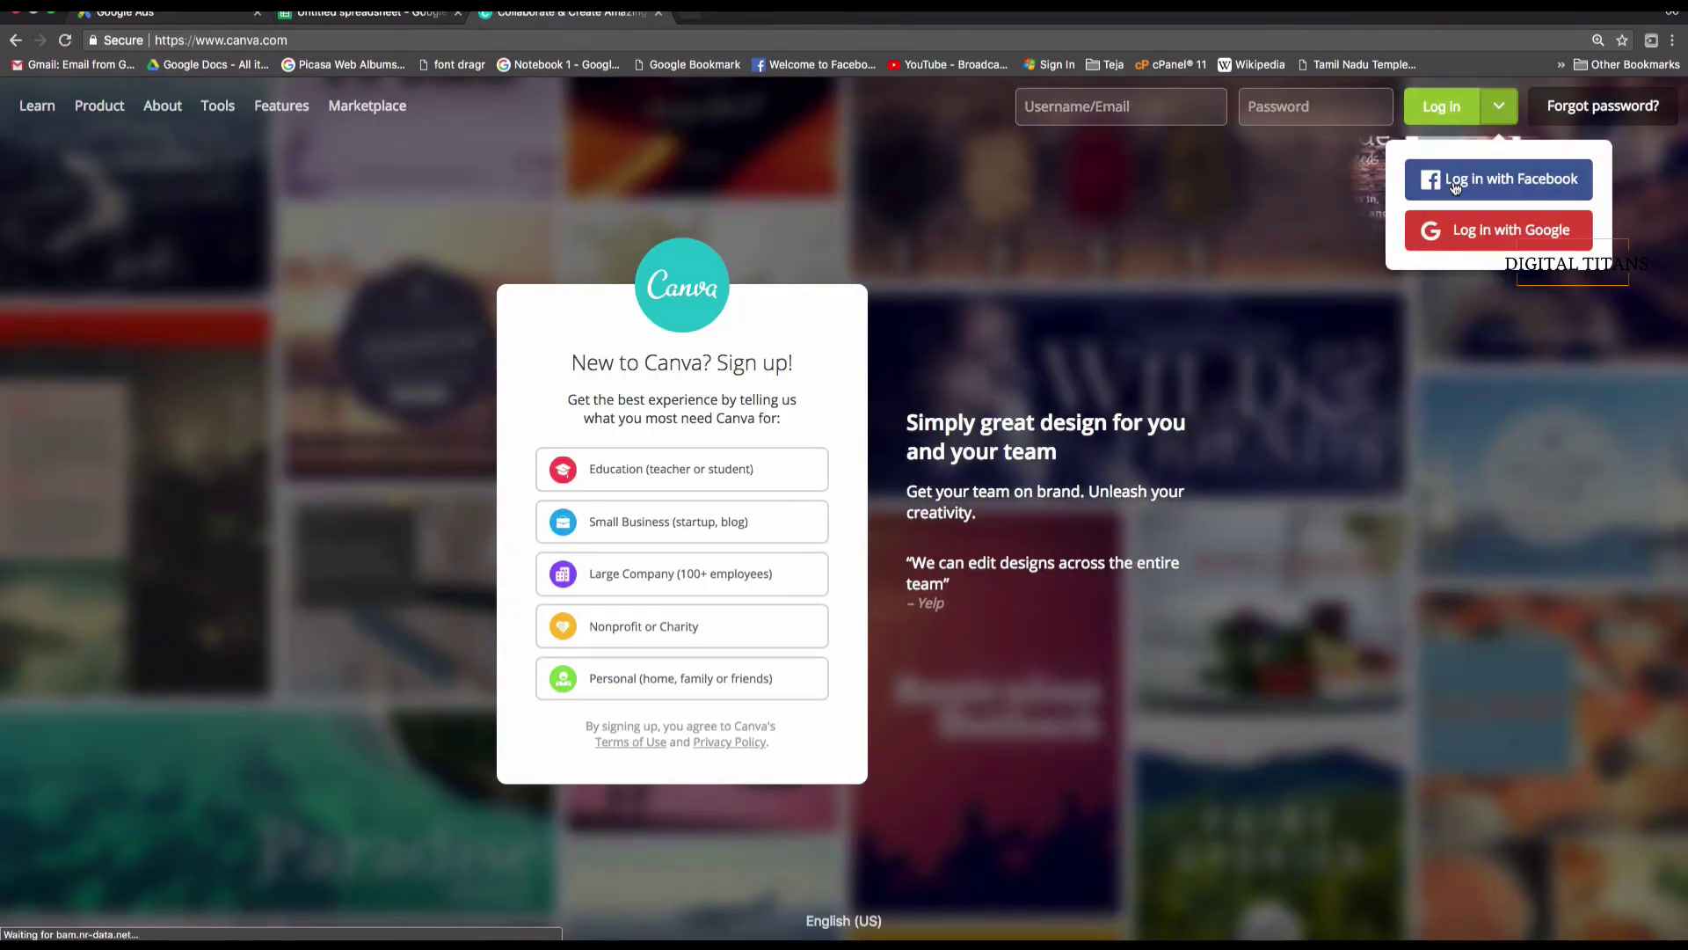
pyautogui.click(1500, 181)
# - Search Google for "google display ad sizes" in a new browser tab
pyautogui.press('super+t')
pyautogui.write('g')
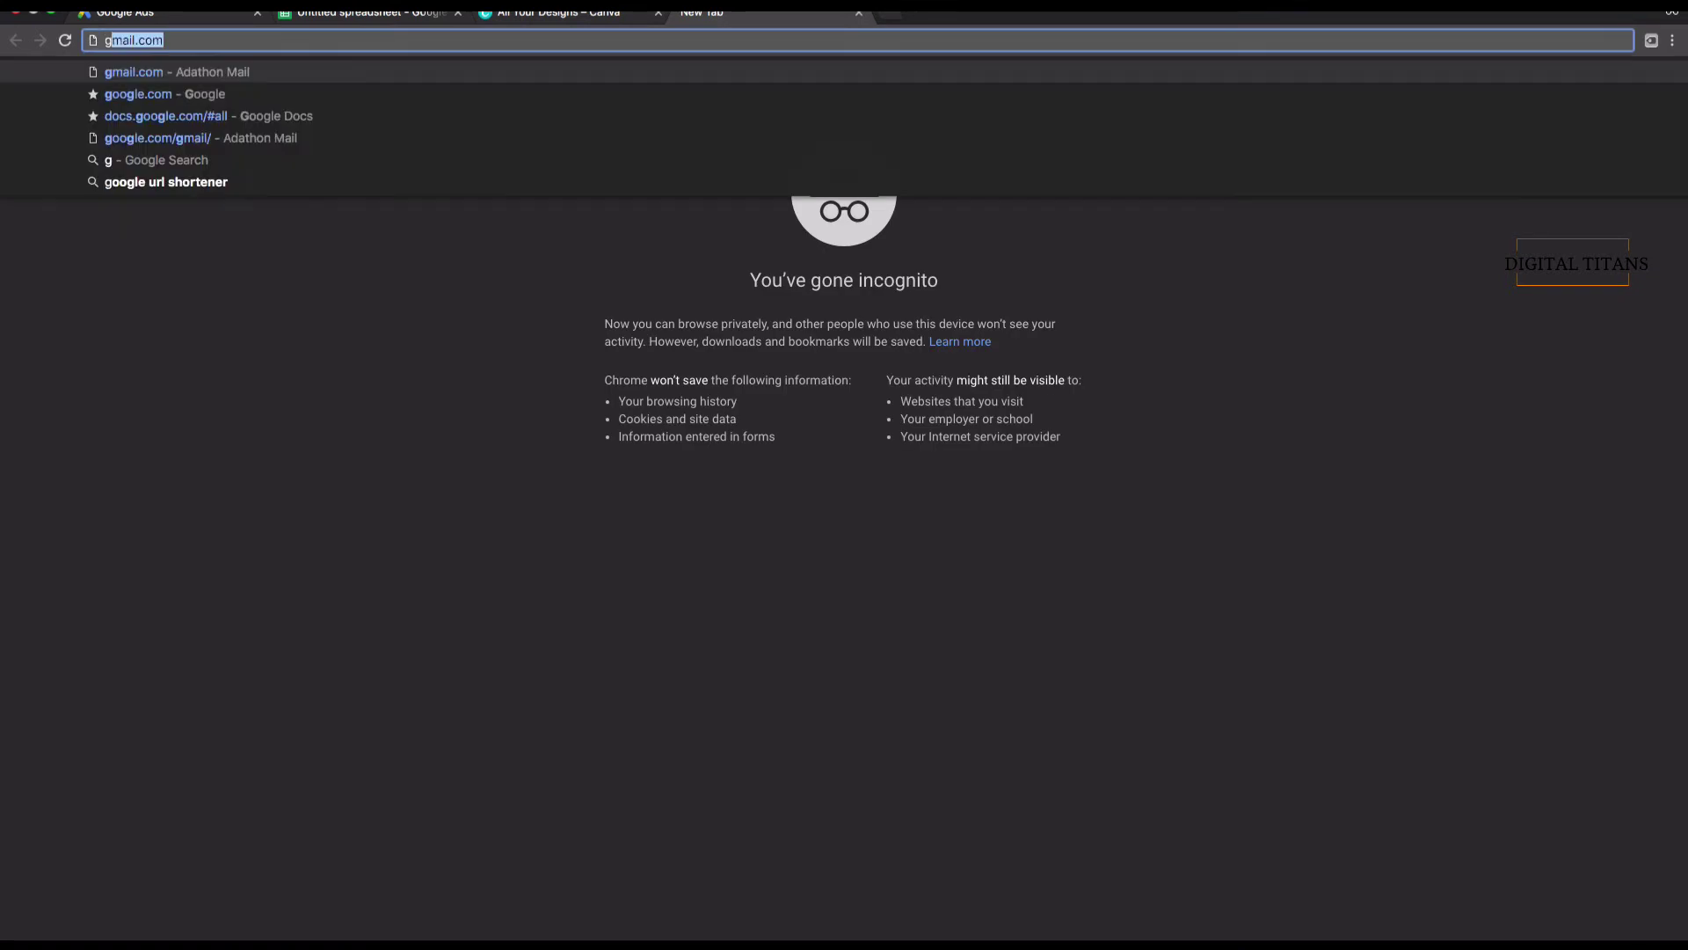
pyautogui.write('oogle displa')
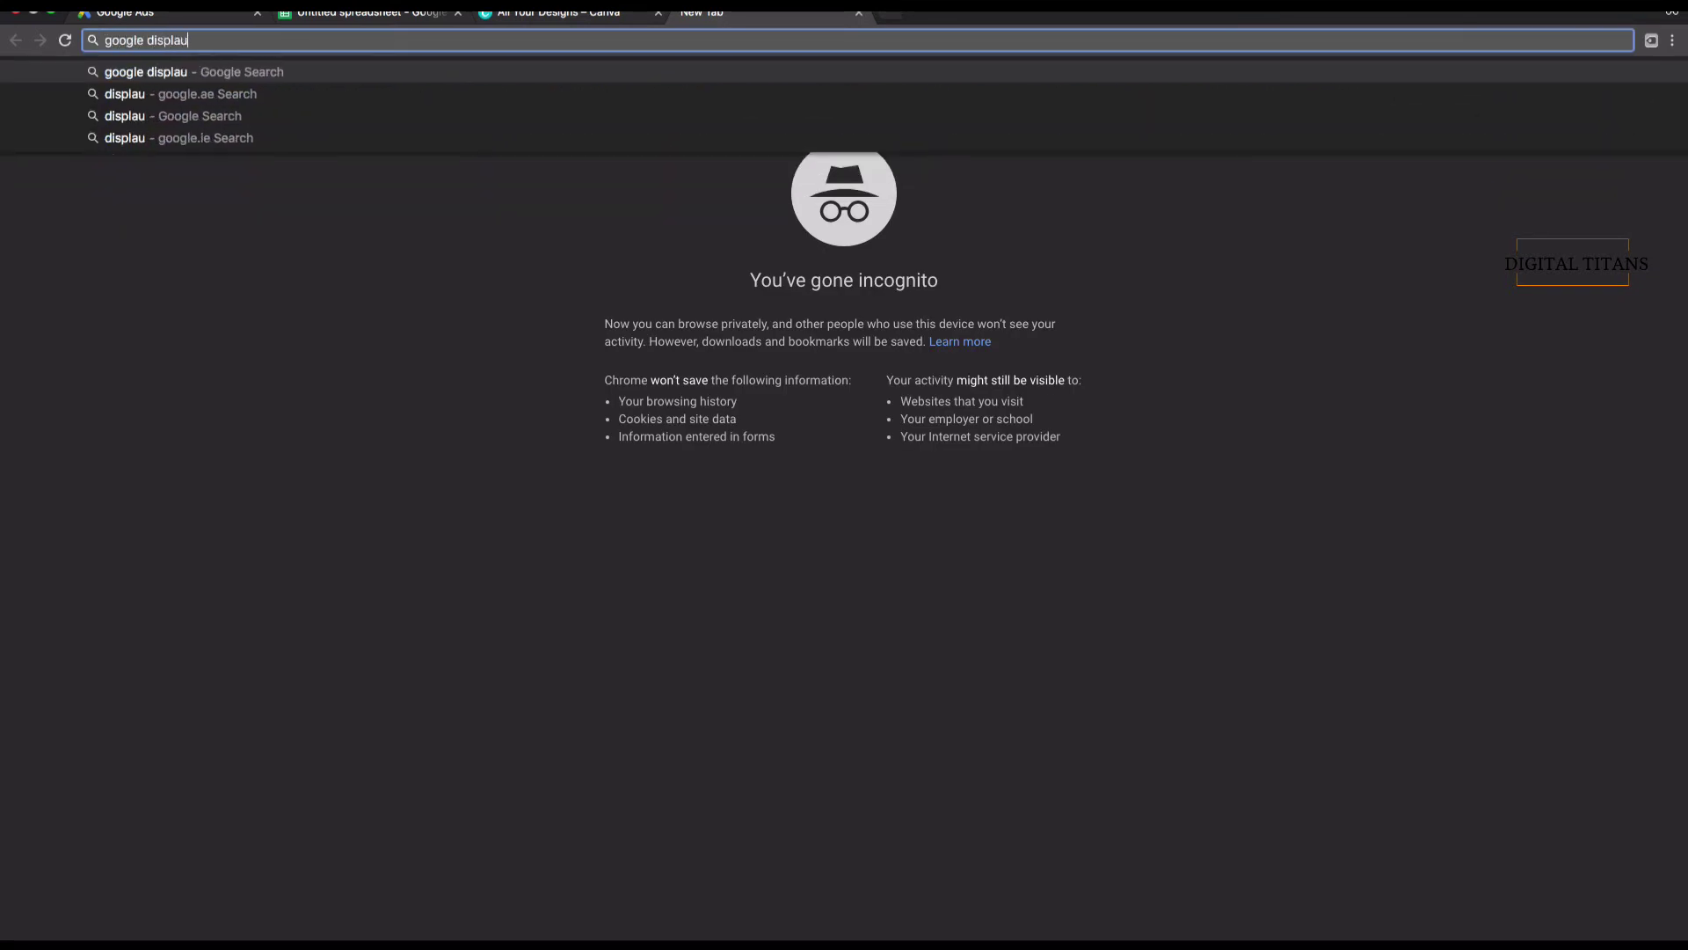
pyautogui.write('y ad ')
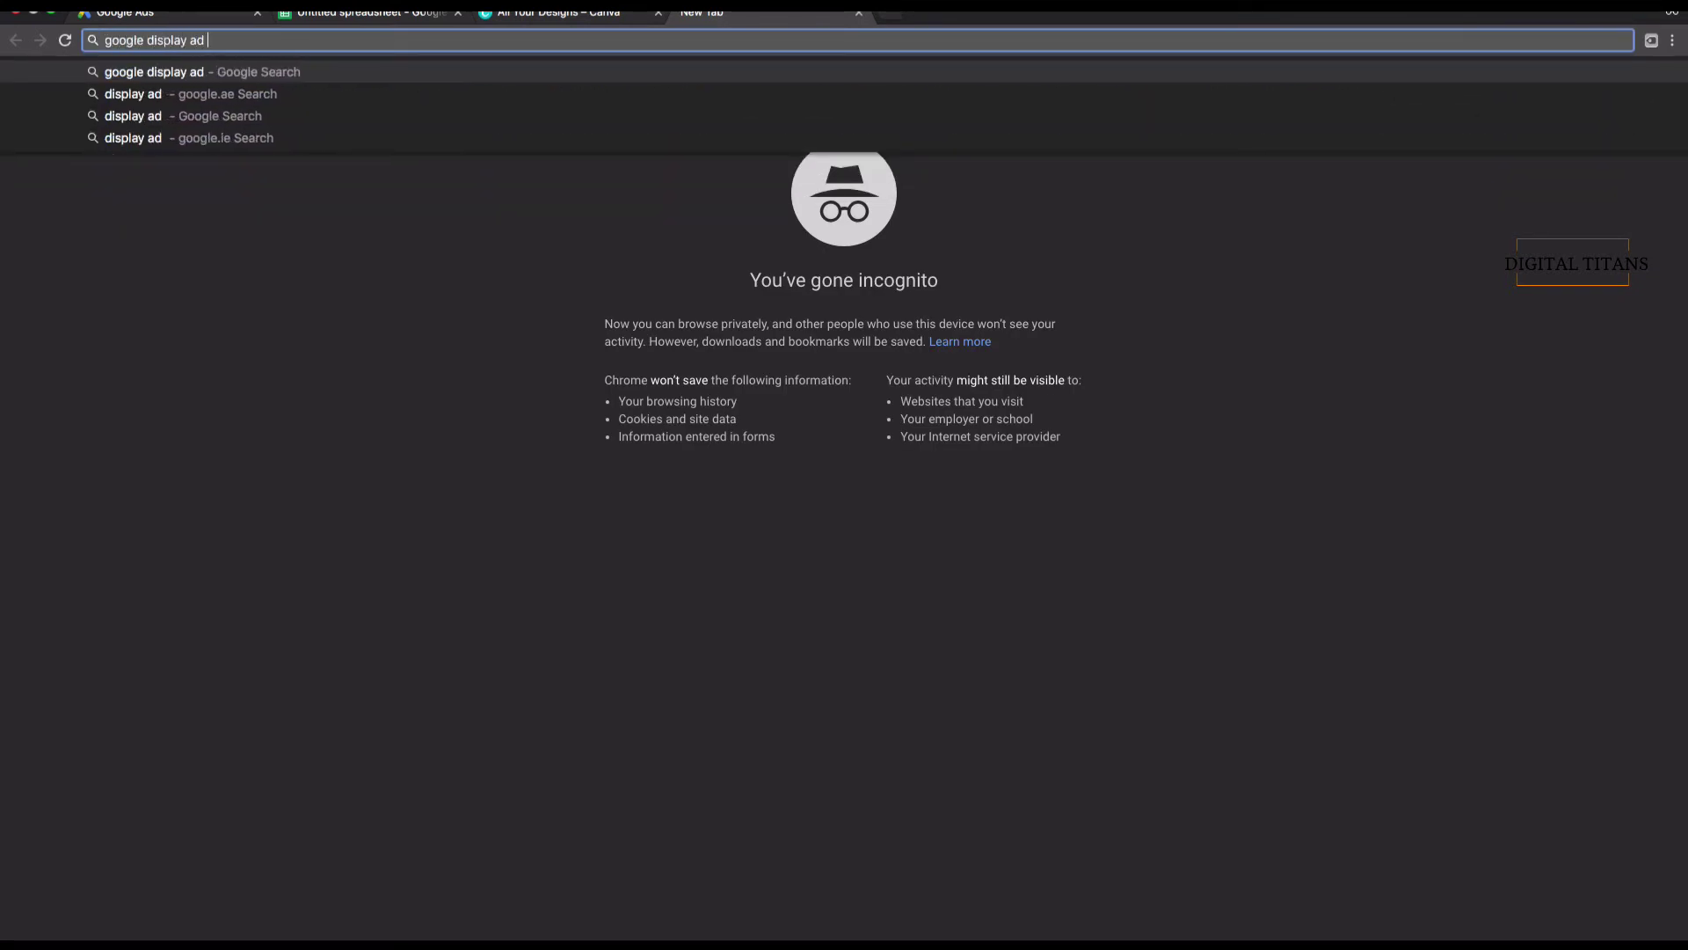
pyautogui.write('sizes')
pyautogui.press('Return')
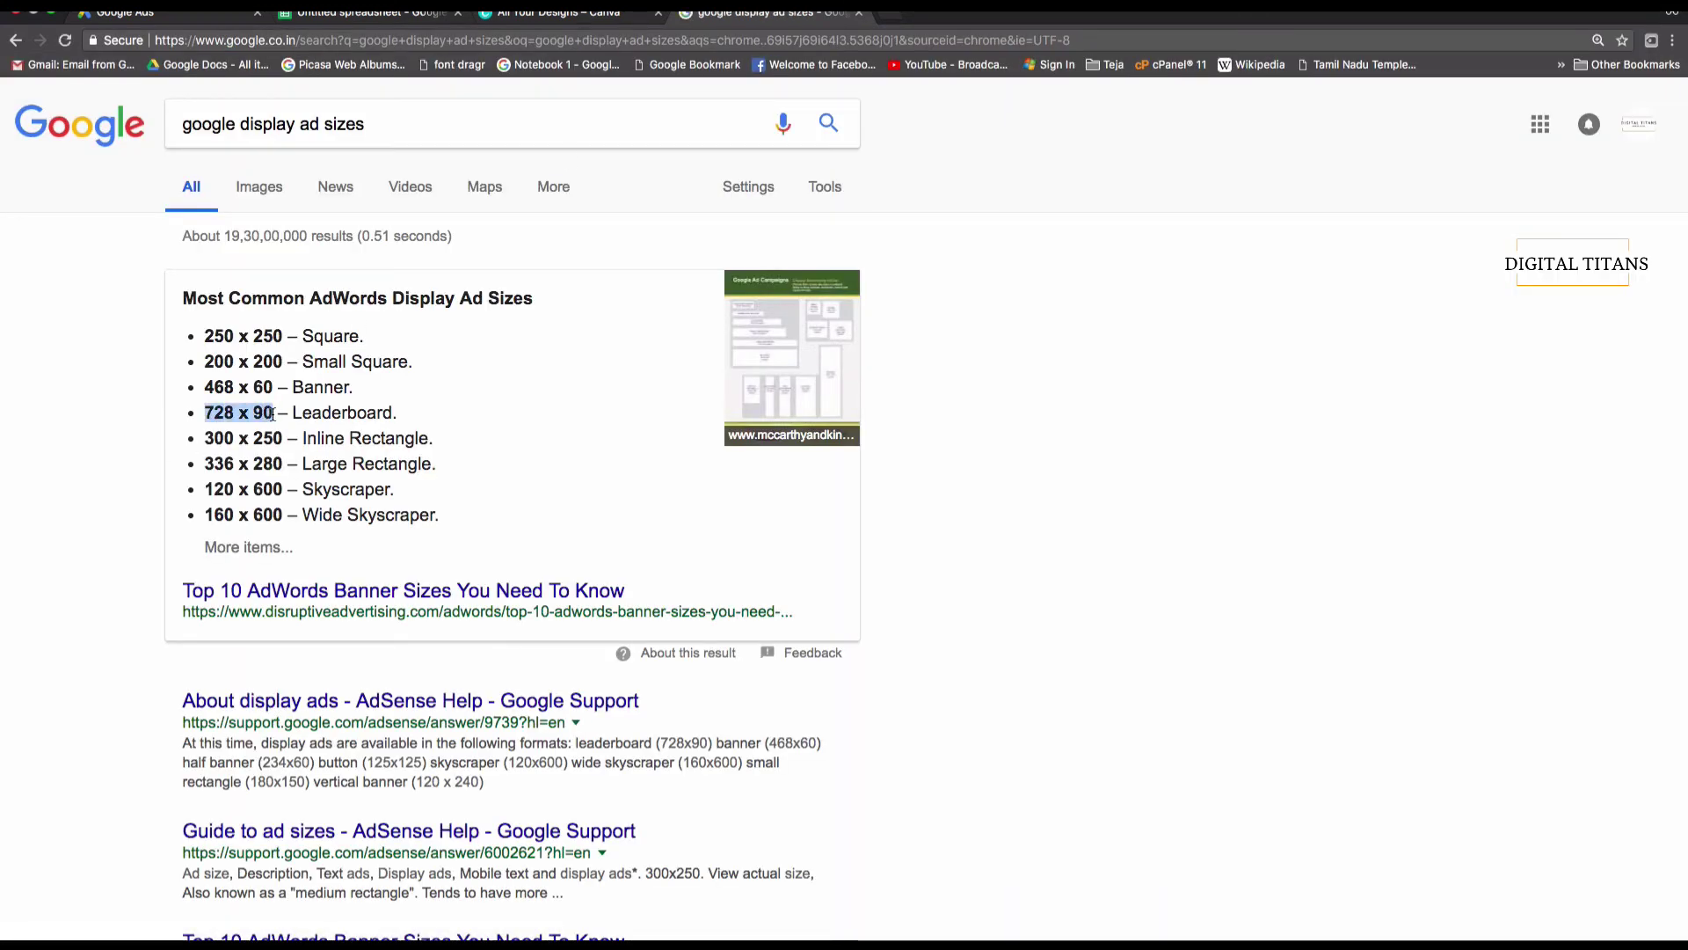
# - Create a custom Canva design in the leaderboard size of 728 x 90 px
pyautogui.click(542, 24)
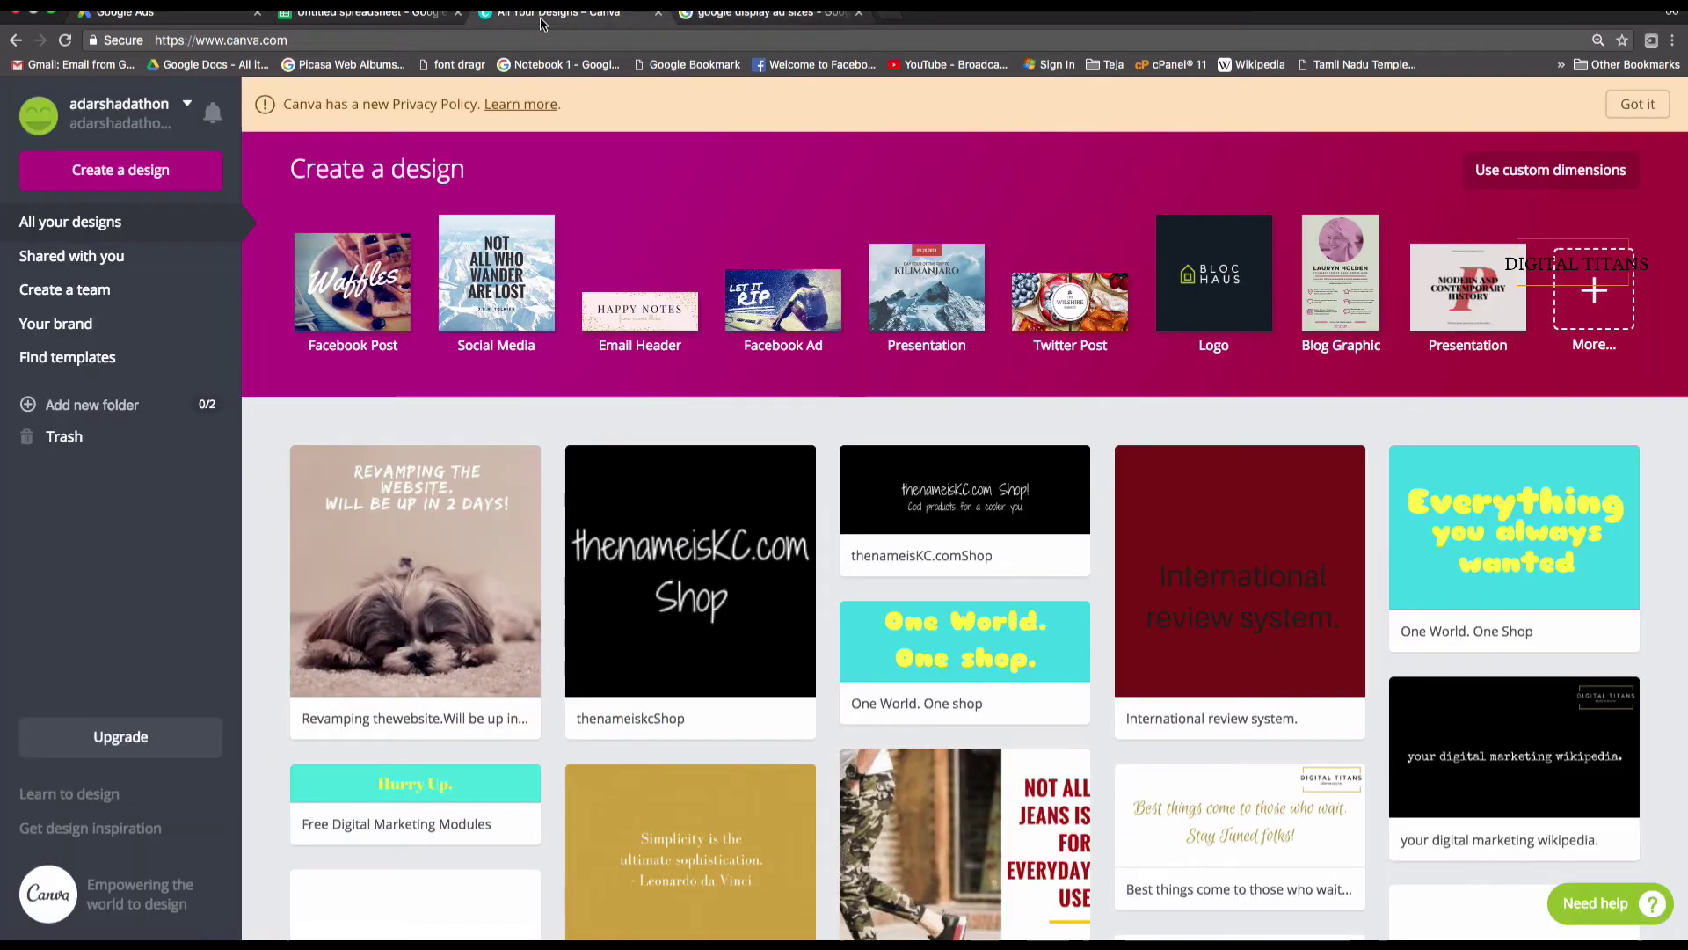
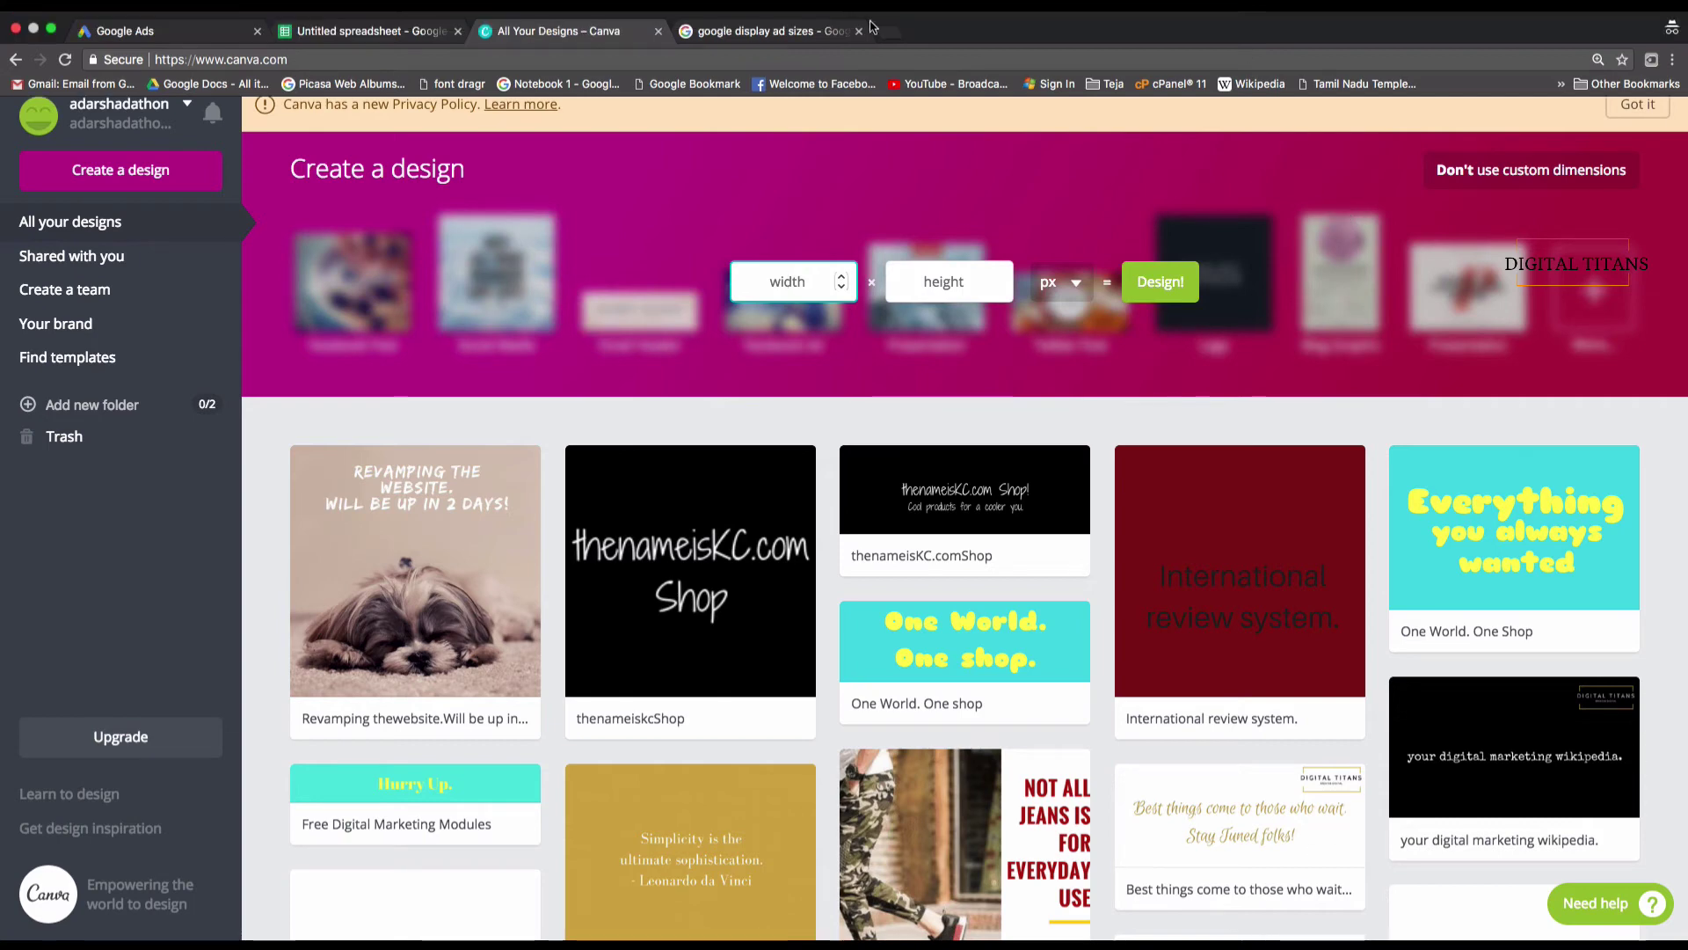
pyautogui.click(776, 34)
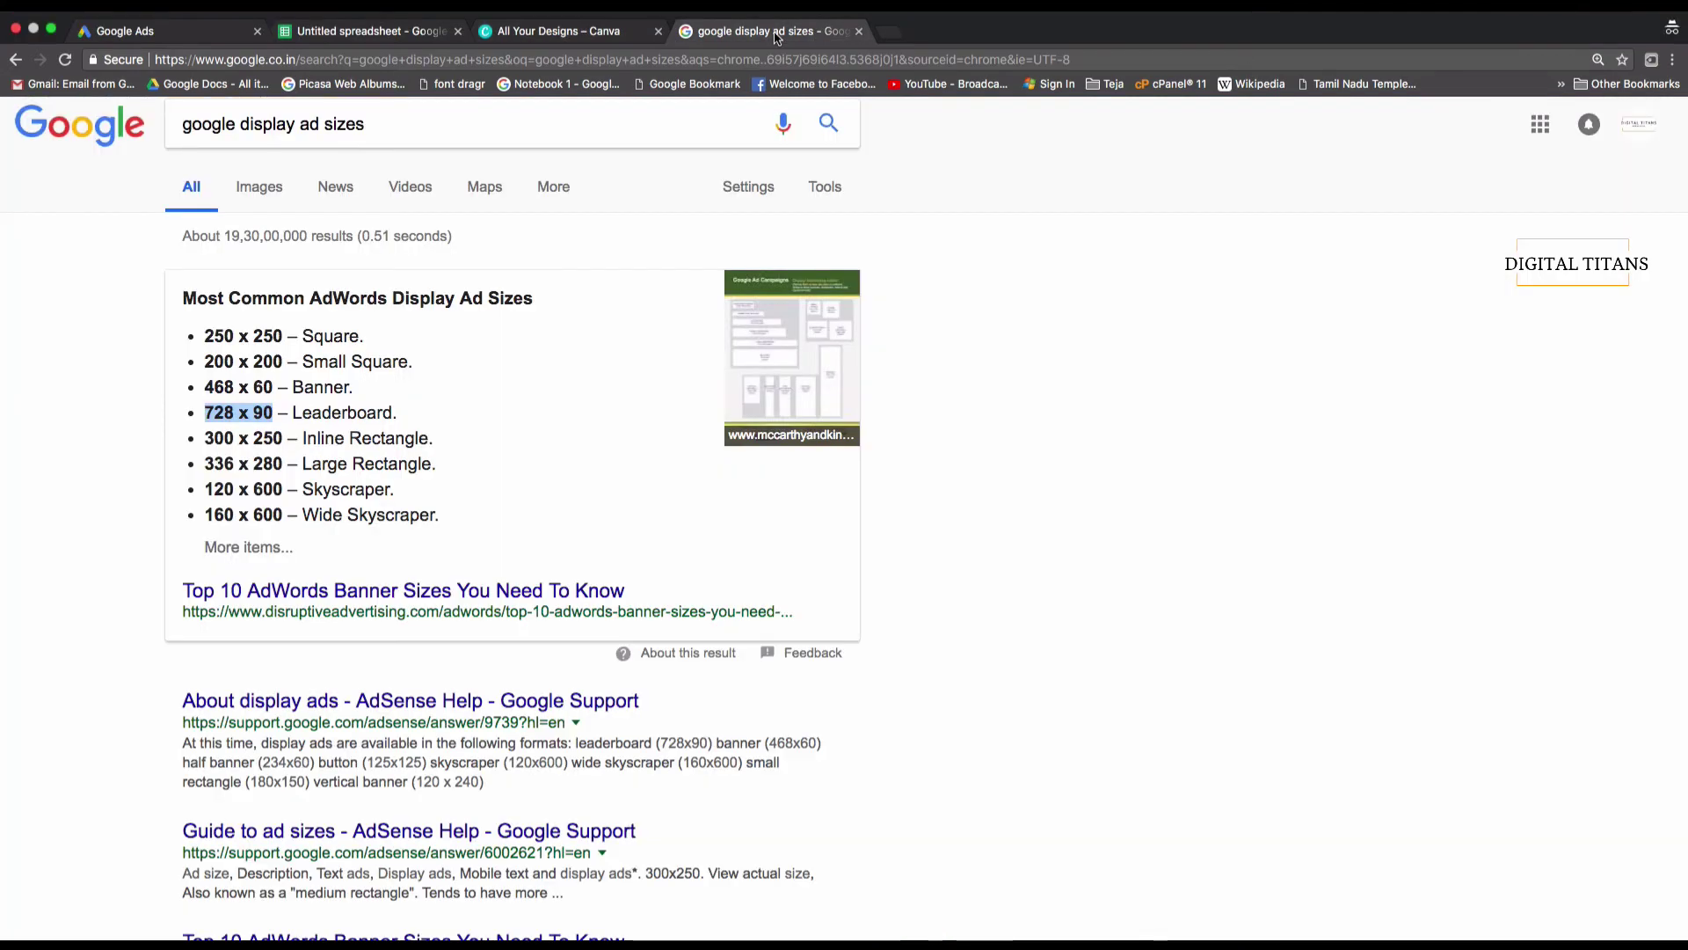
pyautogui.click(630, 40)
pyautogui.write('7')
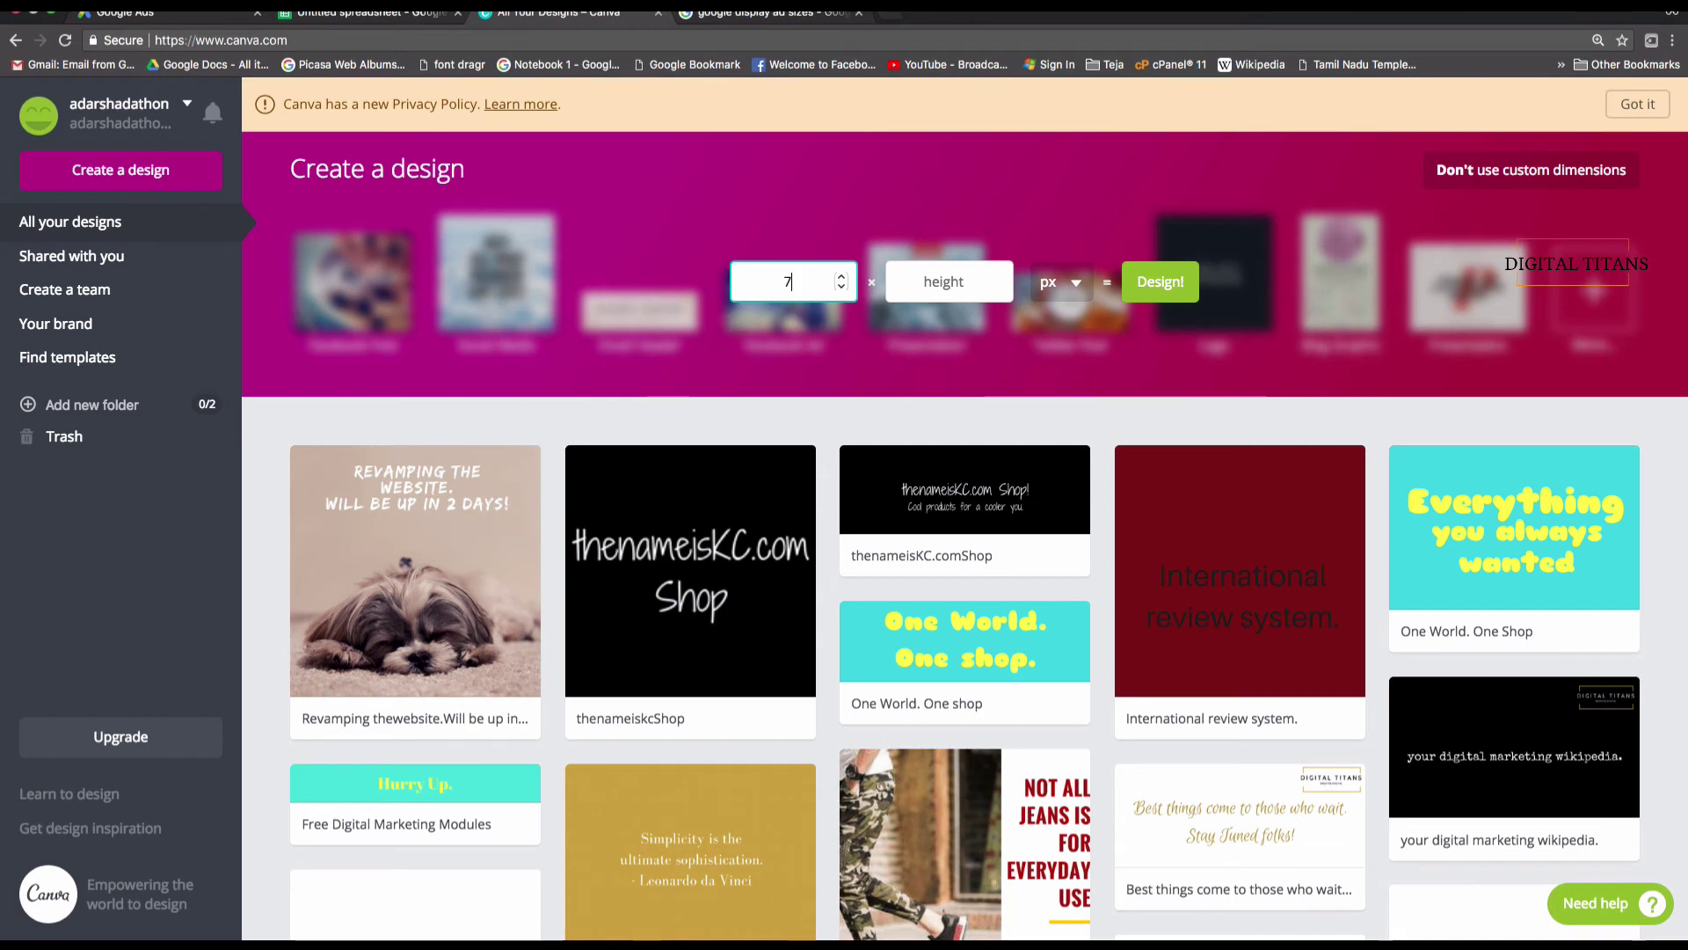
pyautogui.write('28')
pyautogui.click(945, 281)
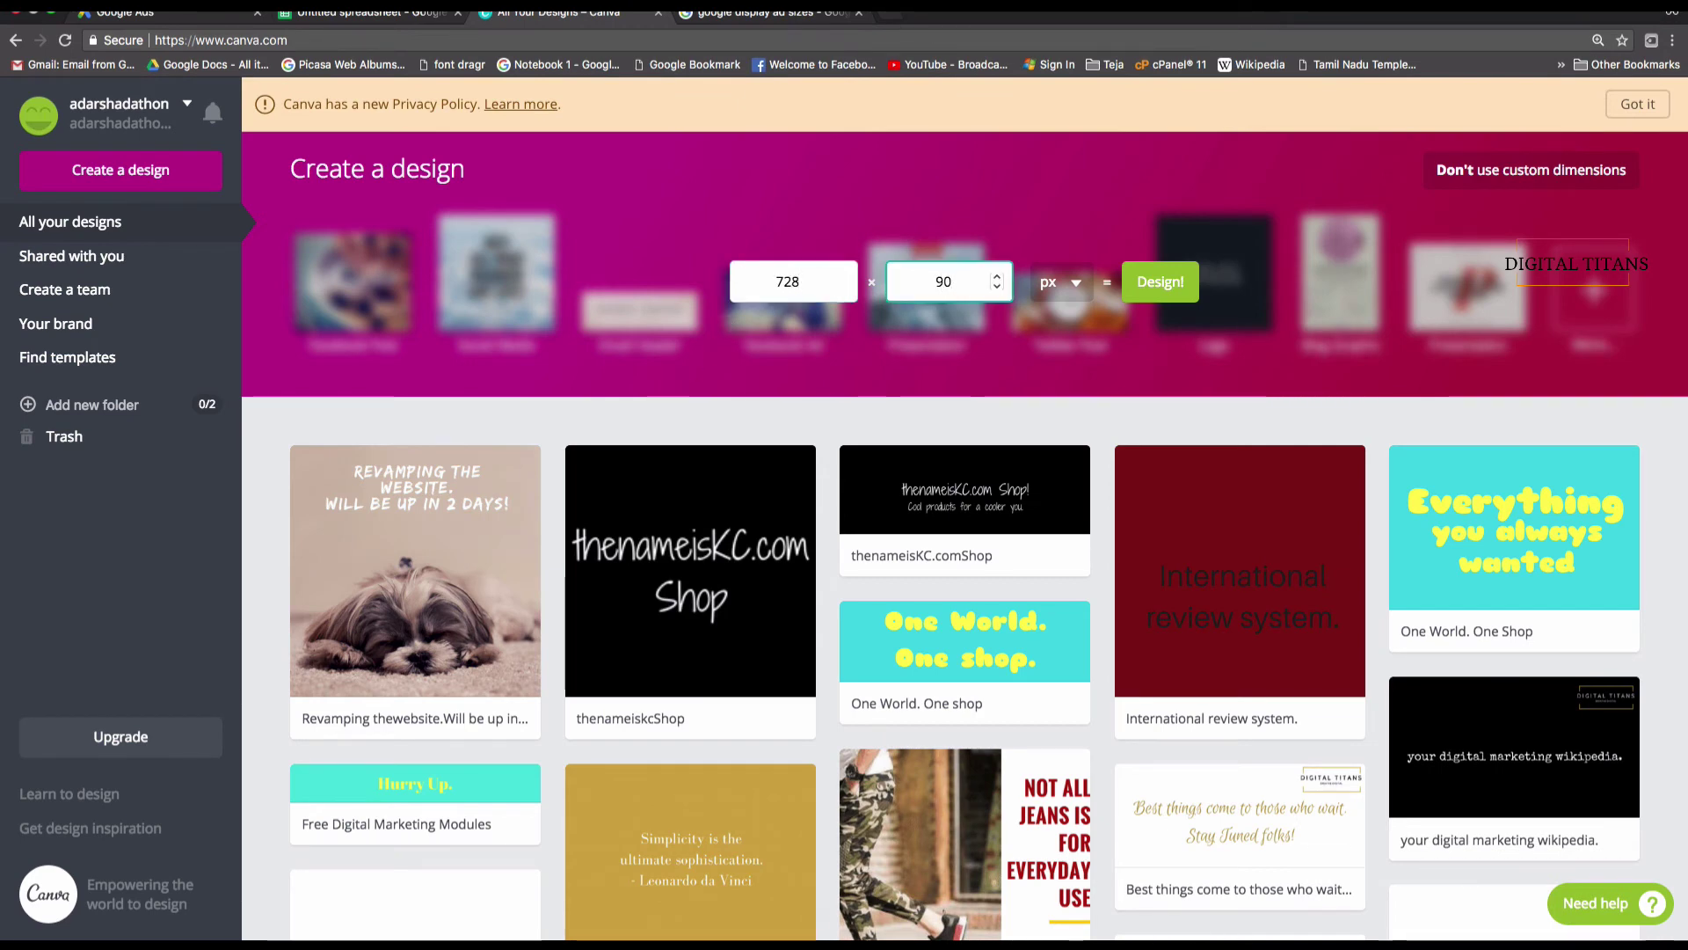
pyautogui.write('90')
pyautogui.press('Return')
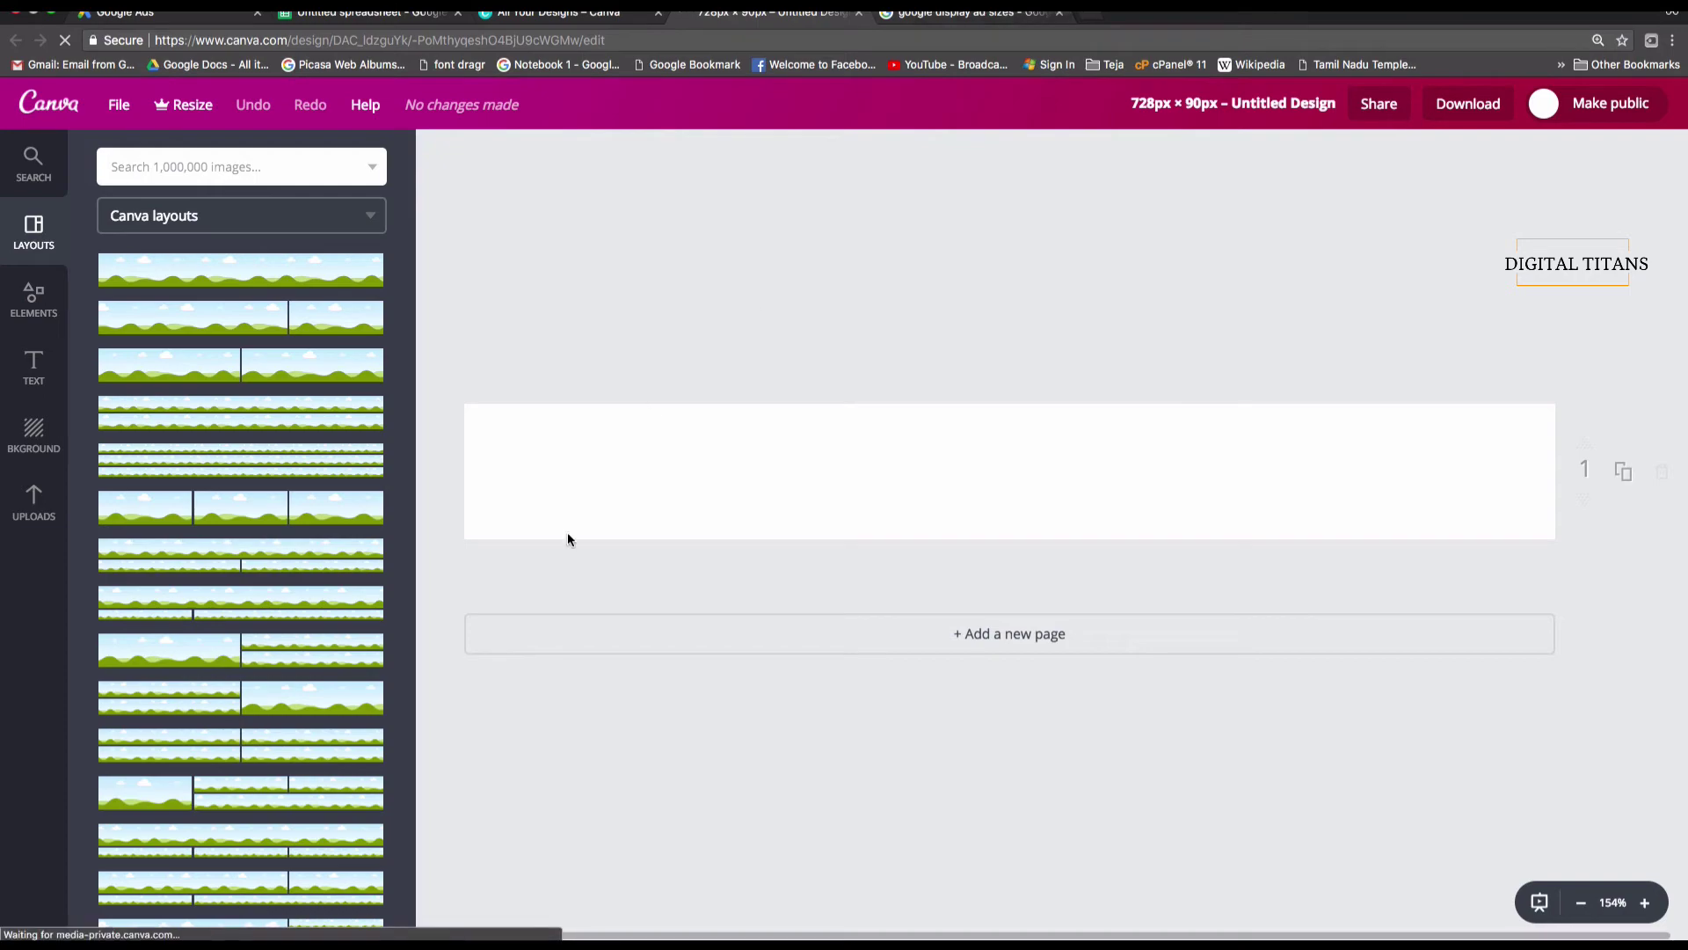
# - Place the uploaded orange product grid picture on the blank banner and move it toward the banner's left part
pyautogui.click(36, 517)
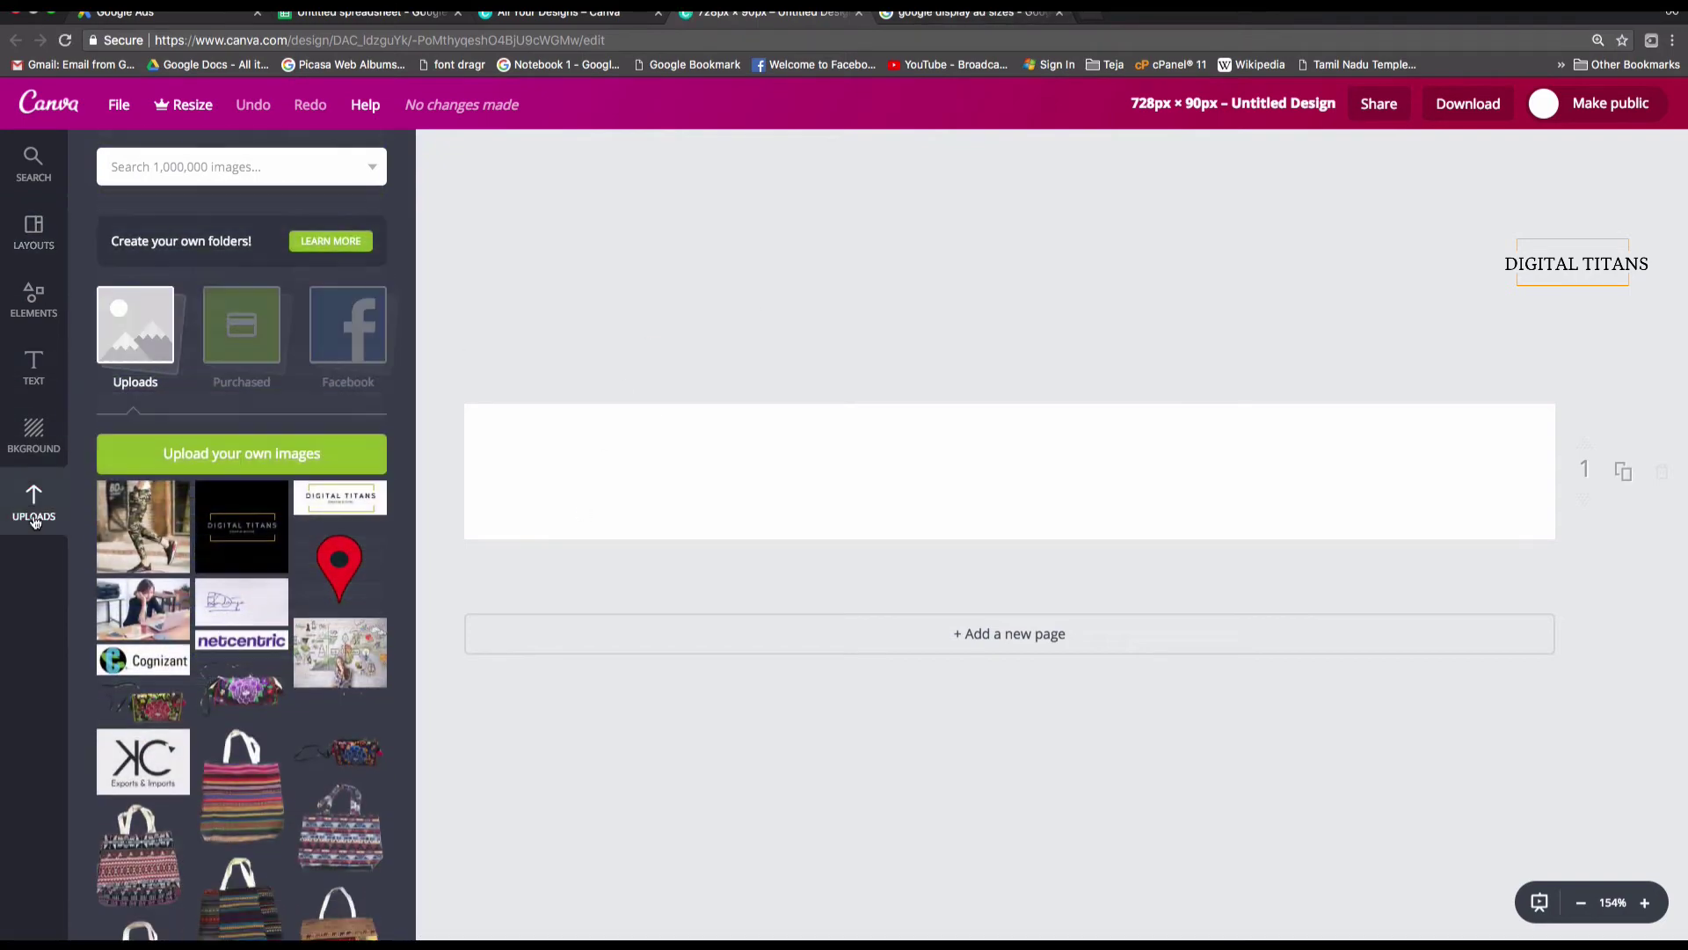
pyautogui.scroll(-10, 268, 732)
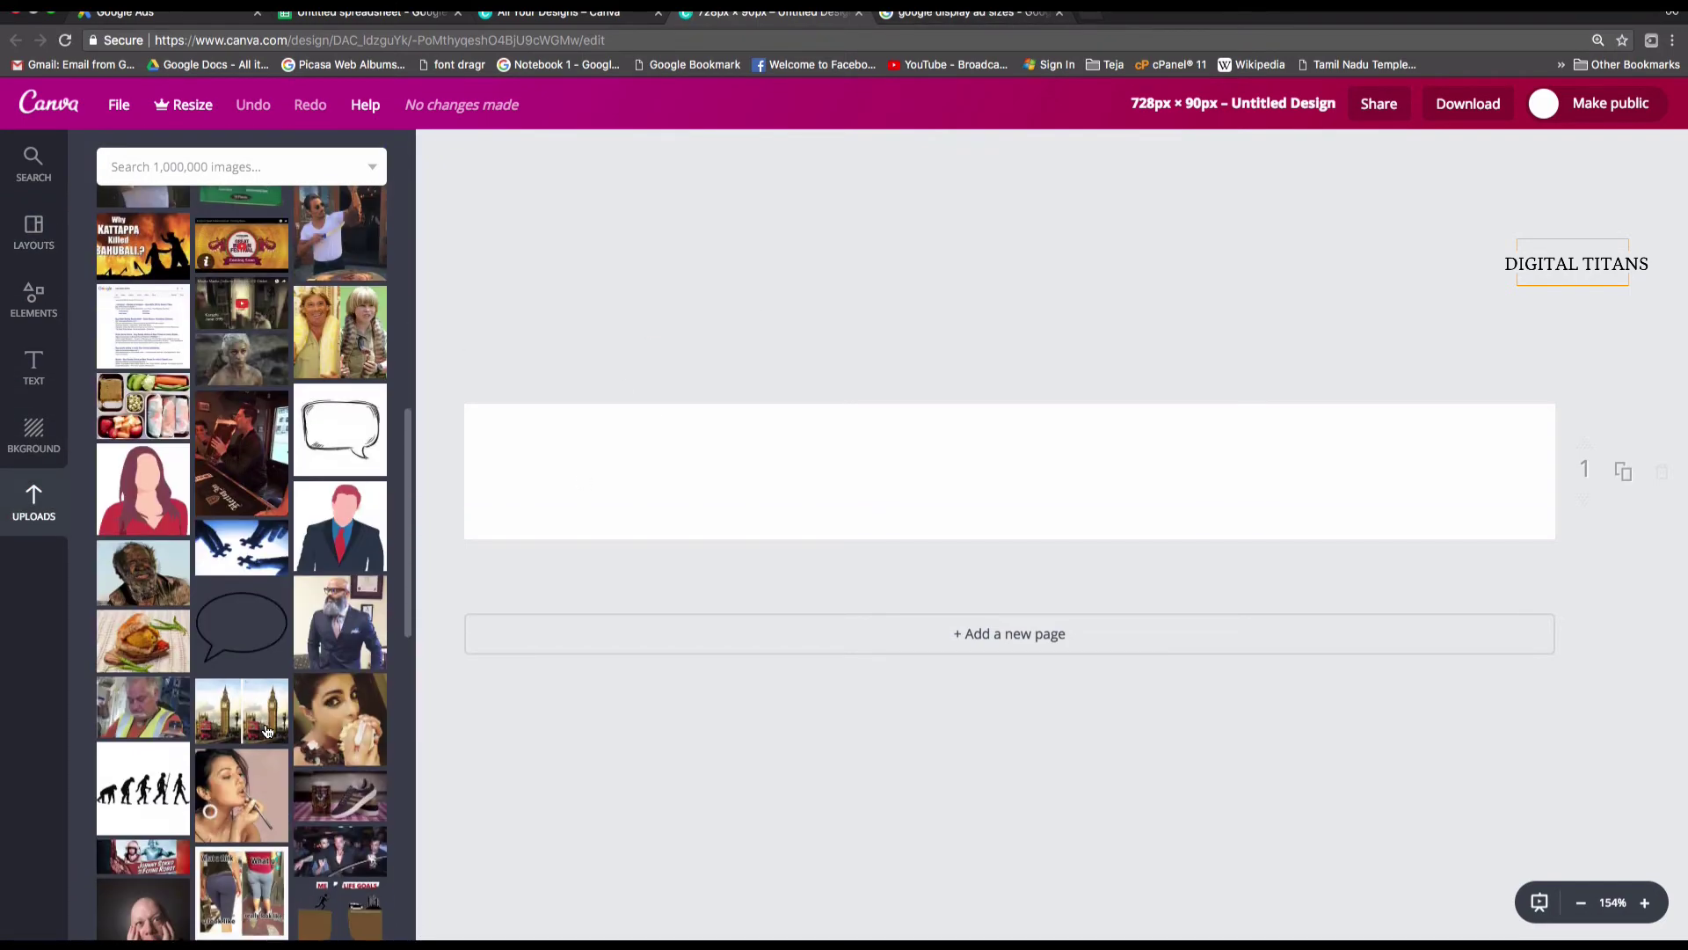
pyautogui.scroll(6, 268, 732)
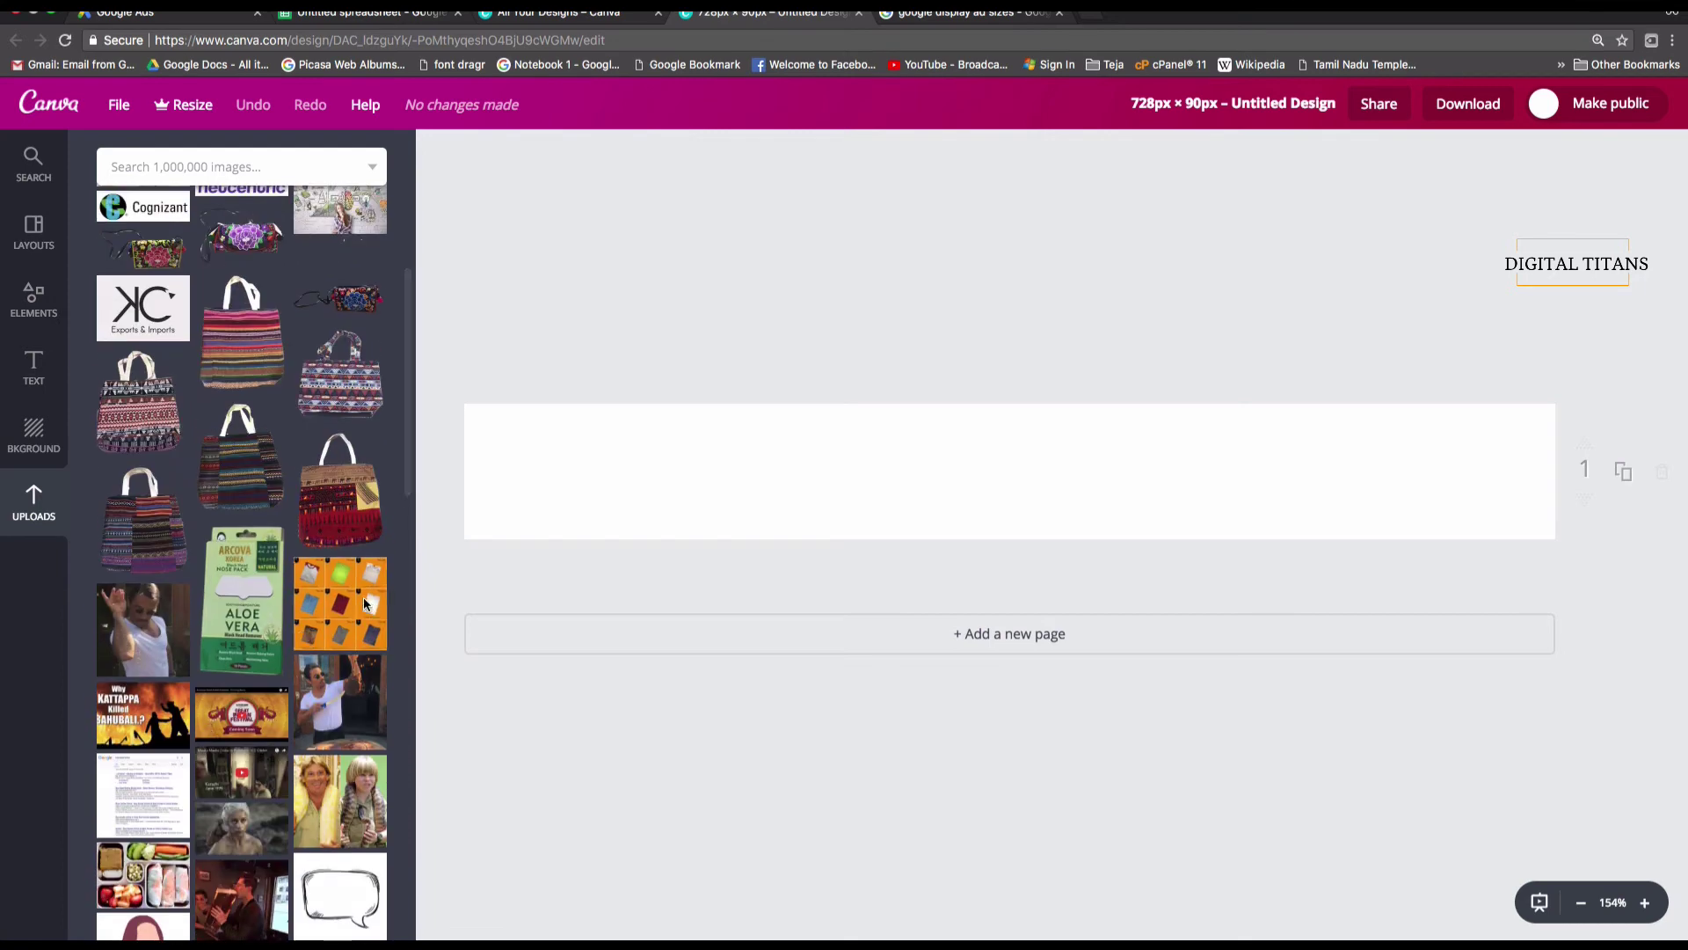
pyautogui.click(303, 634)
pyautogui.moveTo(1011, 473); pyautogui.dragTo(682, 446)
# - Search the image library for "shoes"
pyautogui.scroll(-15, 300, 484)
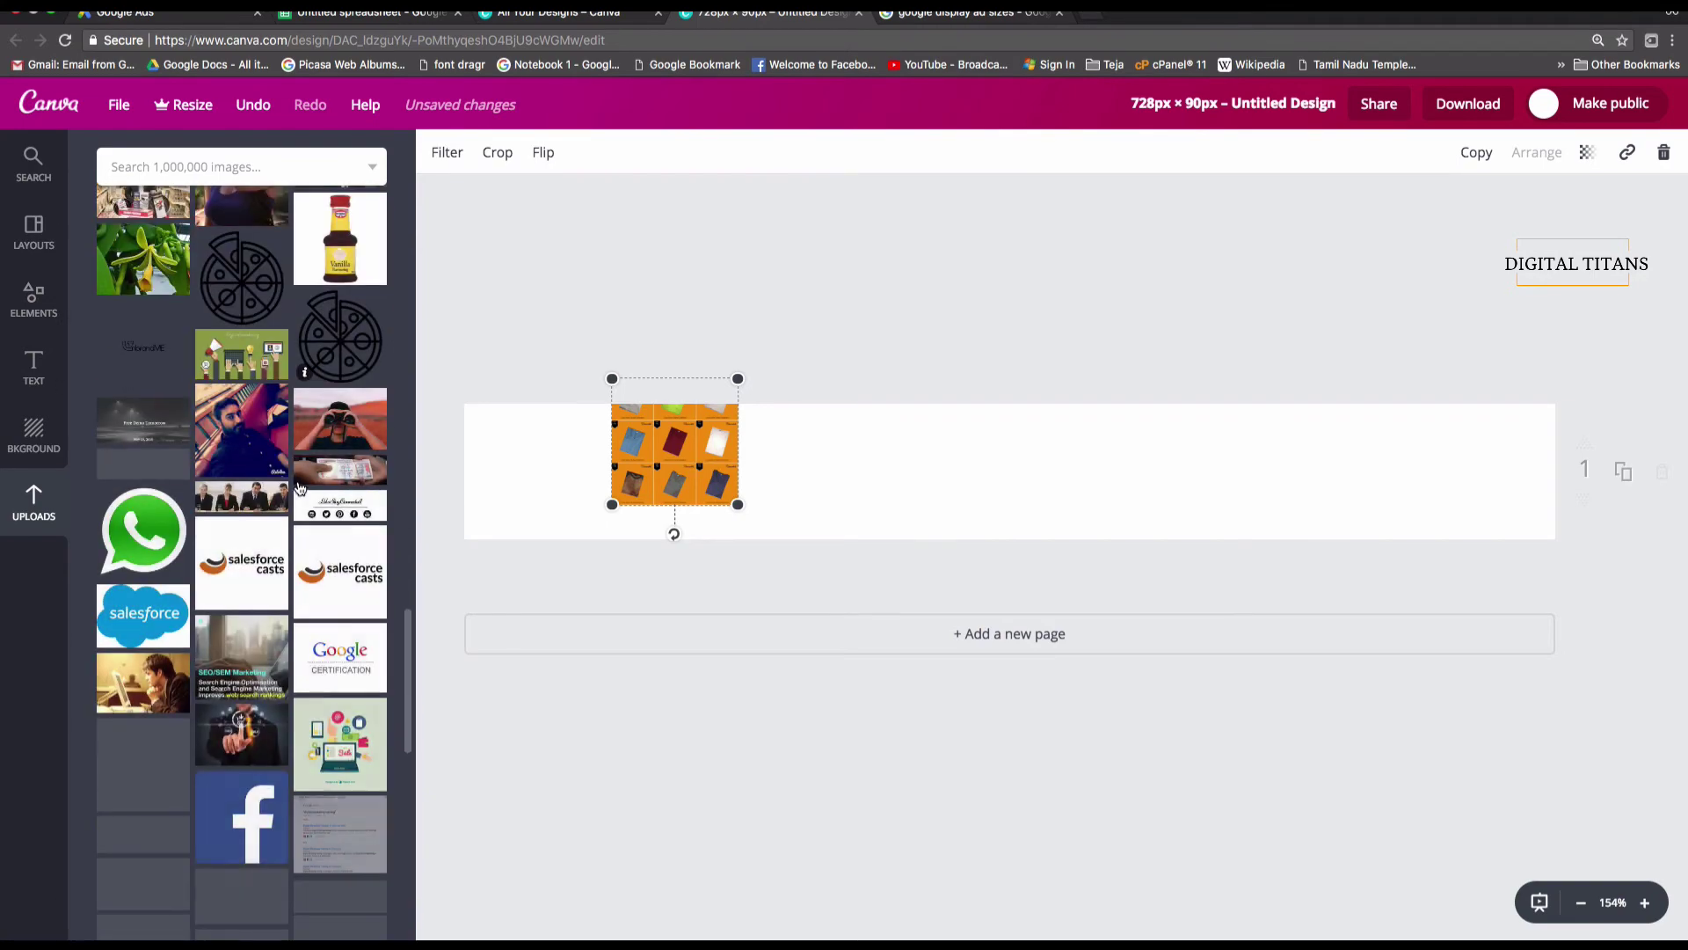
pyautogui.scroll(15, 264, 479)
pyautogui.scroll(3, 237, 471)
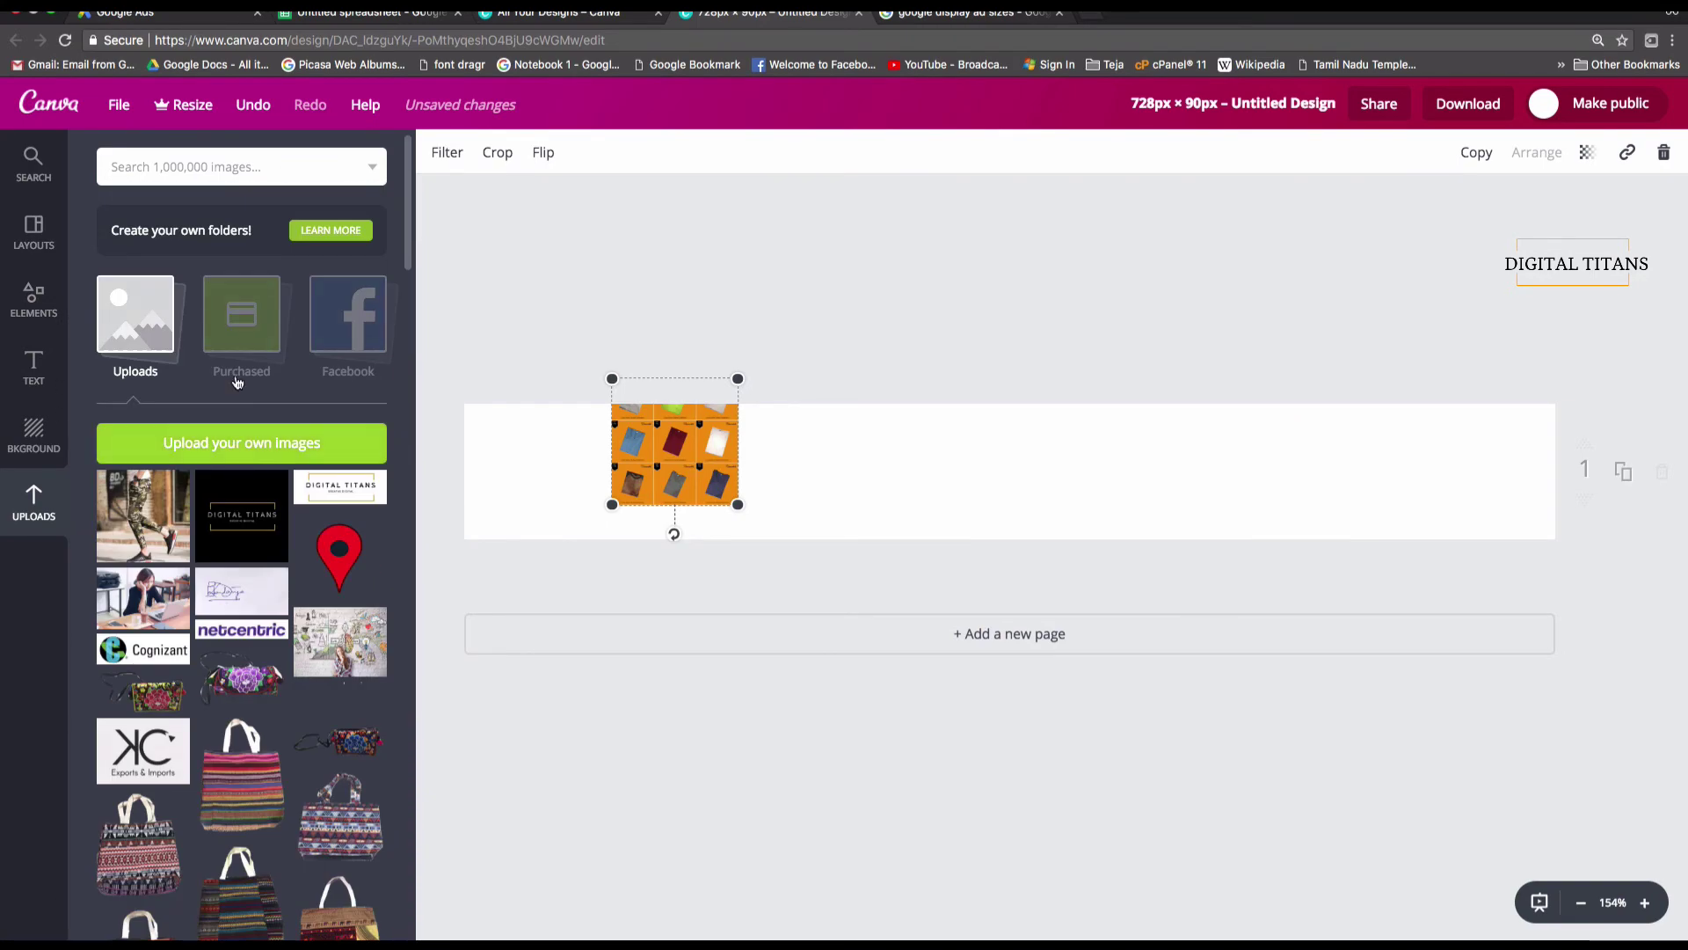
pyautogui.click(207, 174)
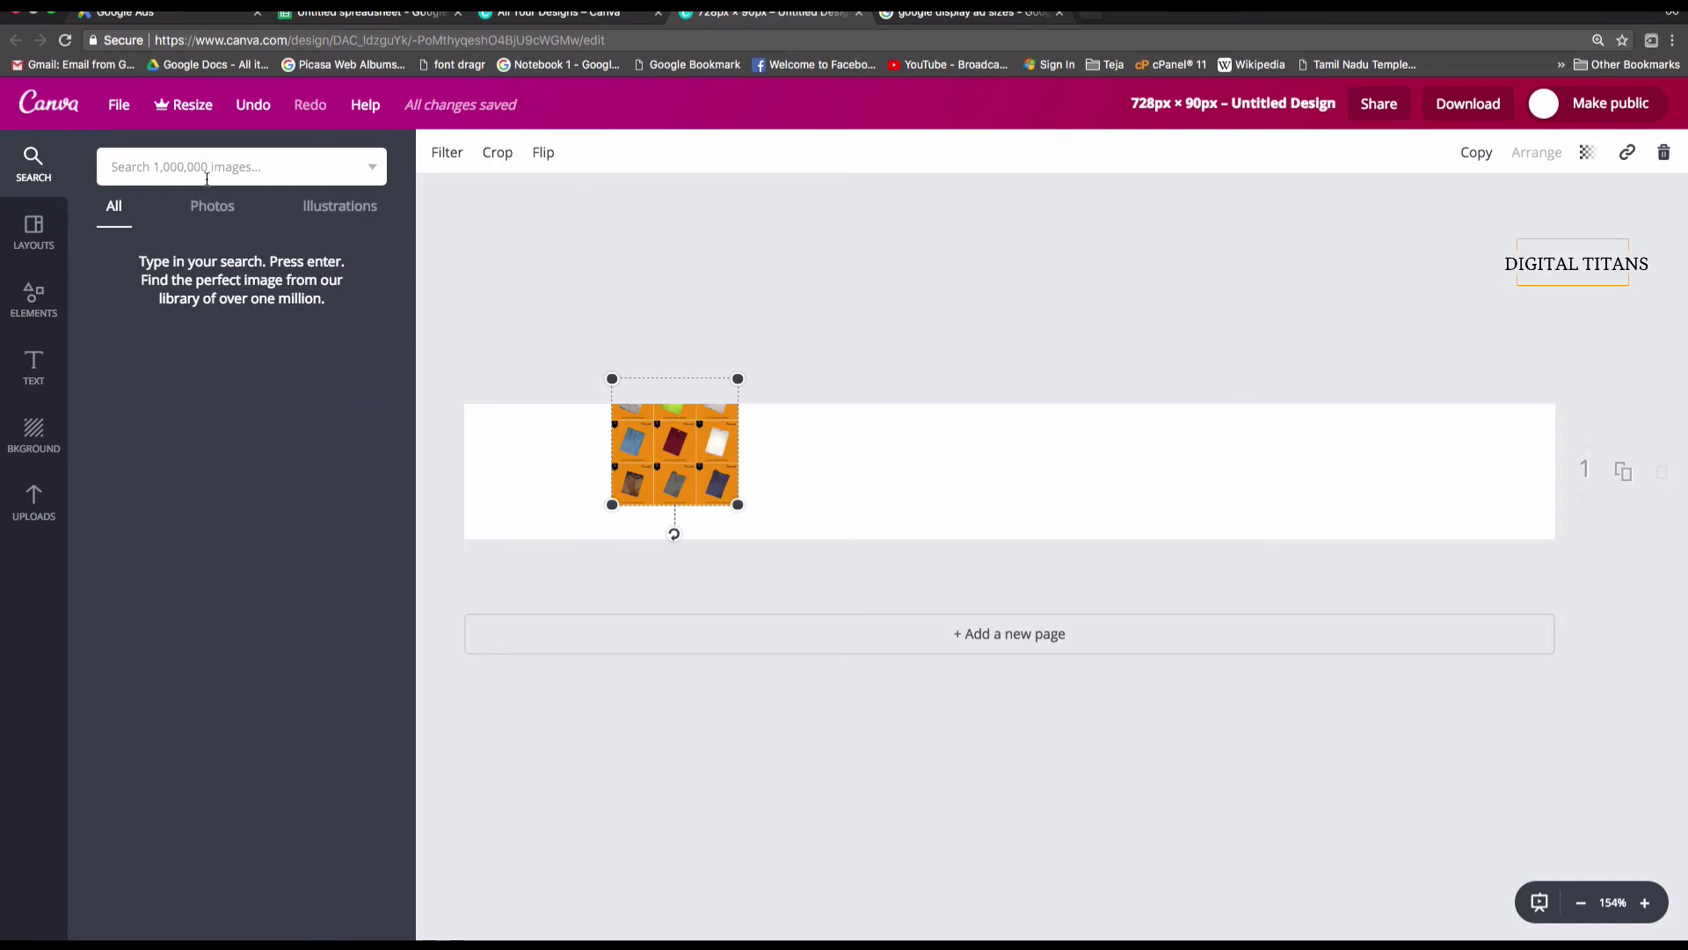
pyautogui.press('Return')
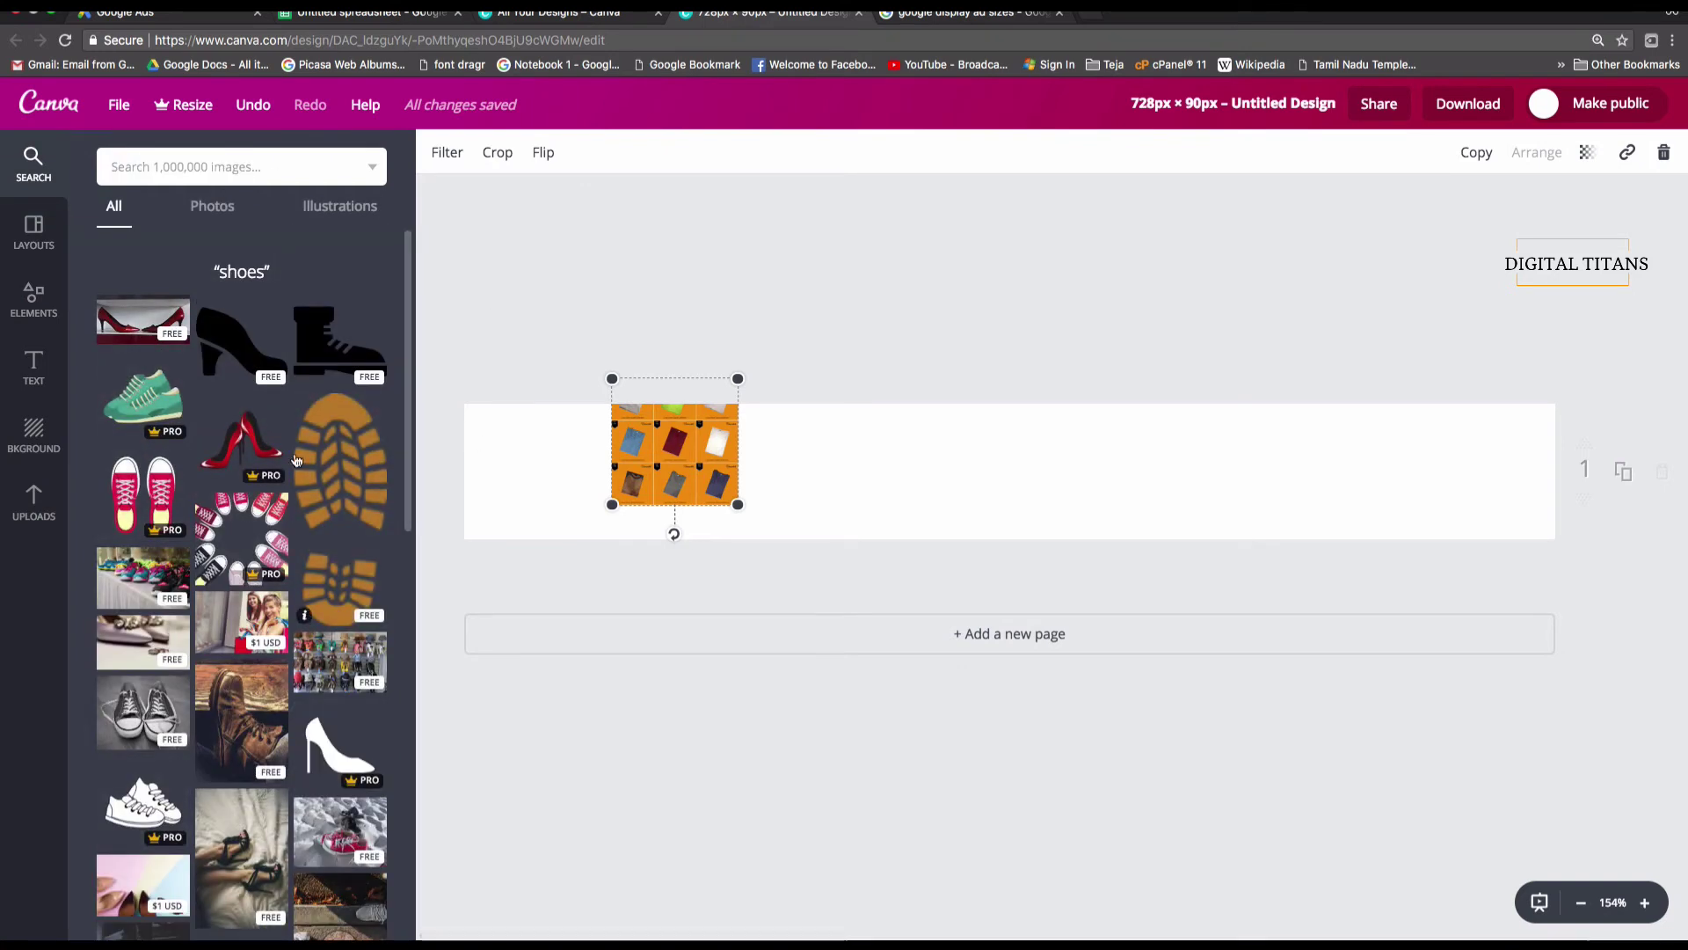
# - Replace the orange product grid picture with the free black high-heel illustration, placed at the banner's left end
pyautogui.click(244, 355)
pyautogui.click(648, 501)
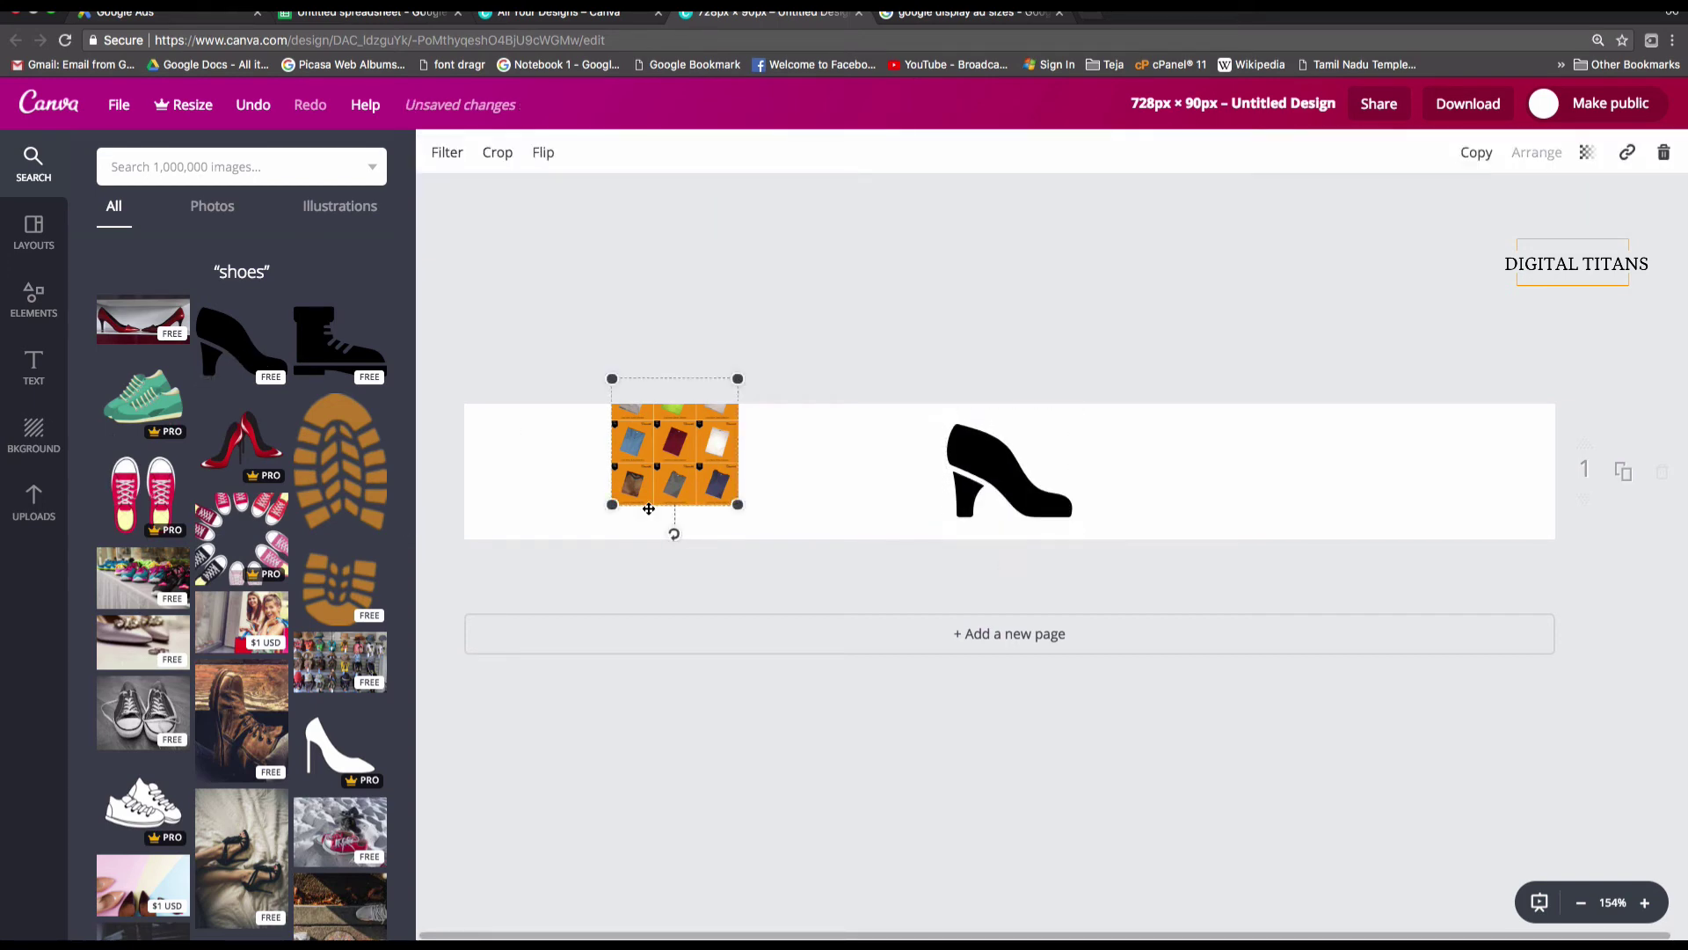
pyautogui.press('Delete')
pyautogui.moveTo(1000, 480); pyautogui.dragTo(531, 480)
# - Add the free black boot illustration and move it to the banner's right end
pyautogui.click(339, 341)
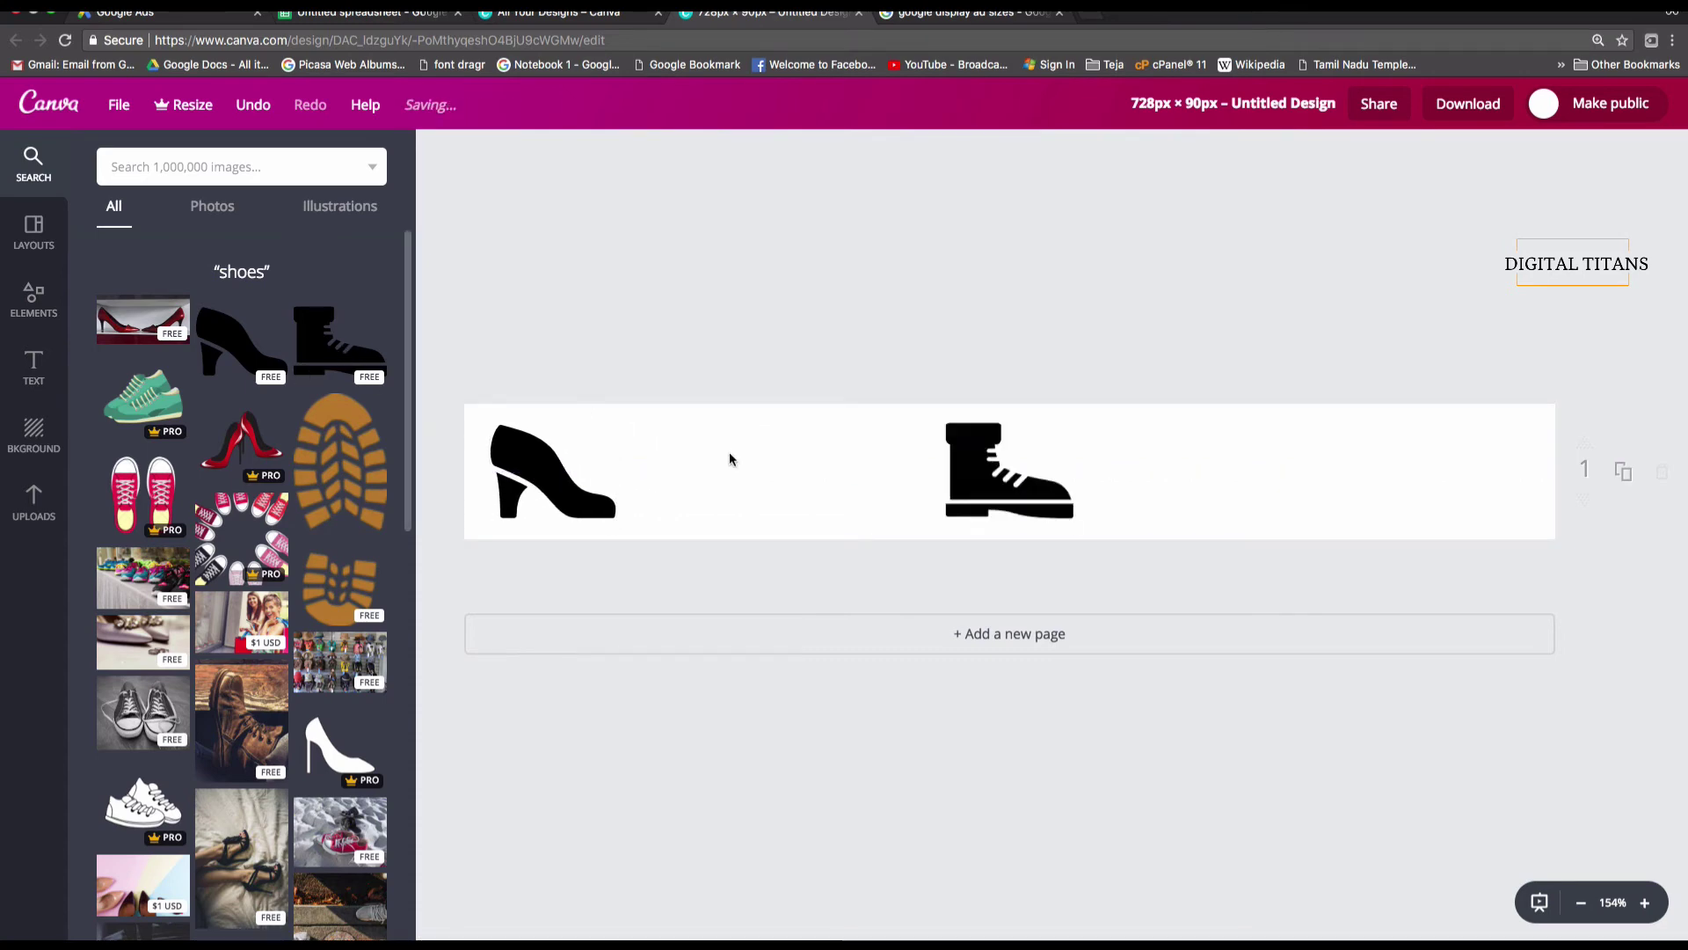
pyautogui.click(982, 489)
pyautogui.moveTo(987, 489); pyautogui.dragTo(1445, 490)
pyautogui.click(794, 317)
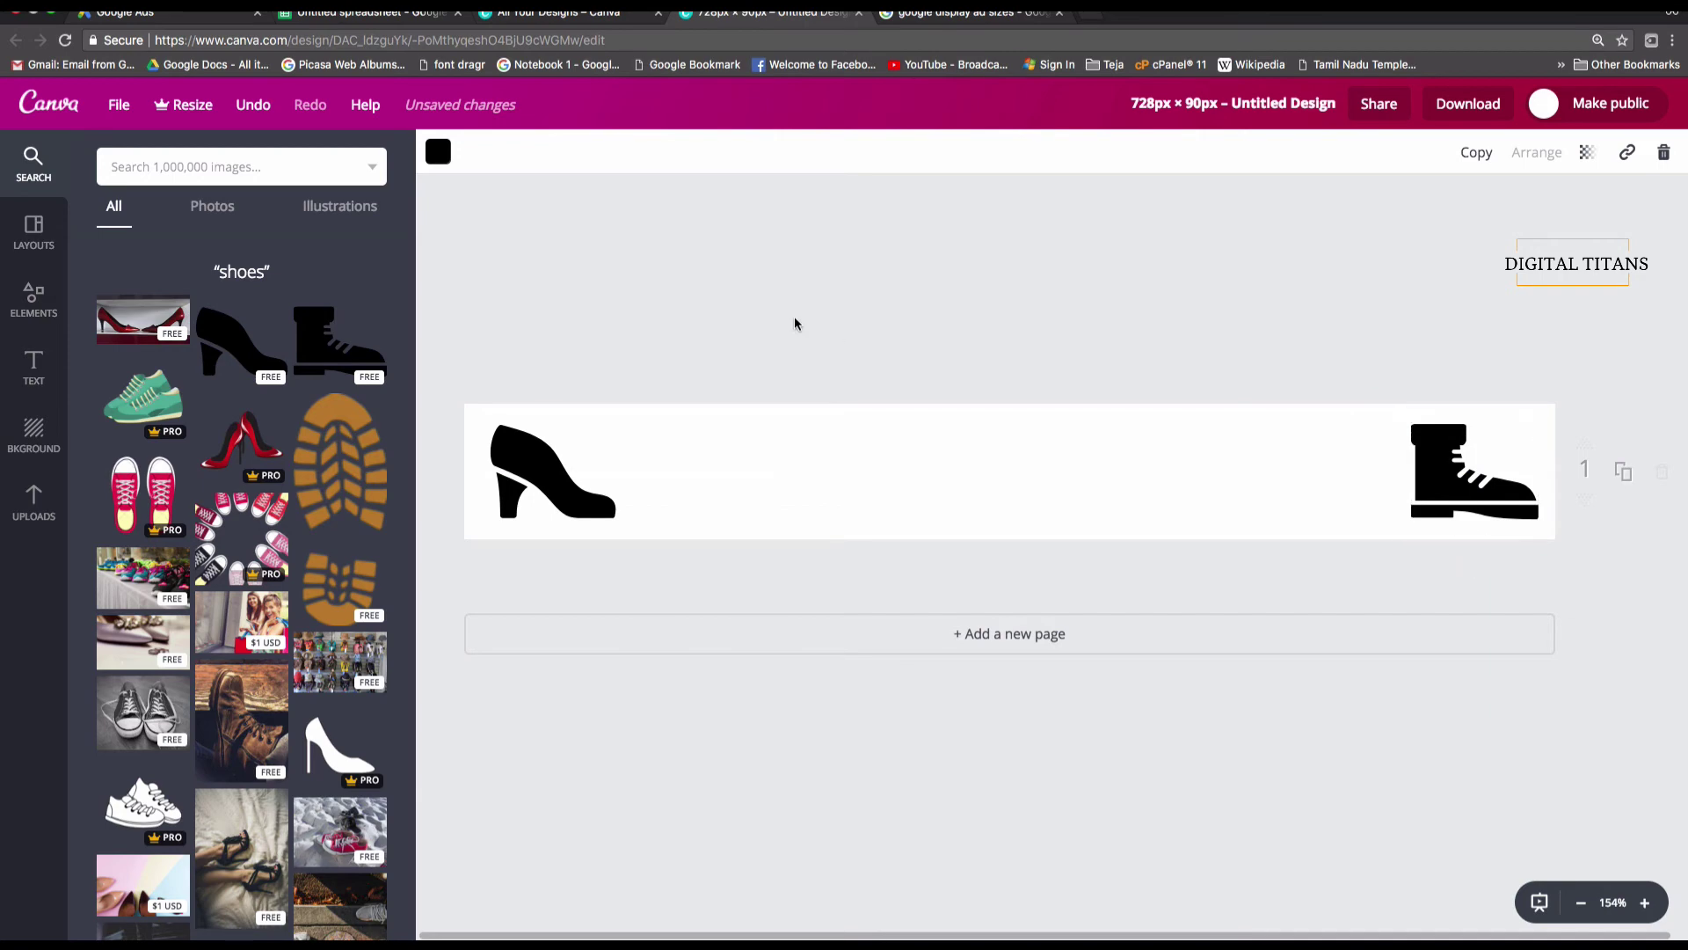
# - Add the free text design with the large "35%" heading and a short paragraph to the banner
pyautogui.click(38, 382)
pyautogui.scroll(-4, 291, 658)
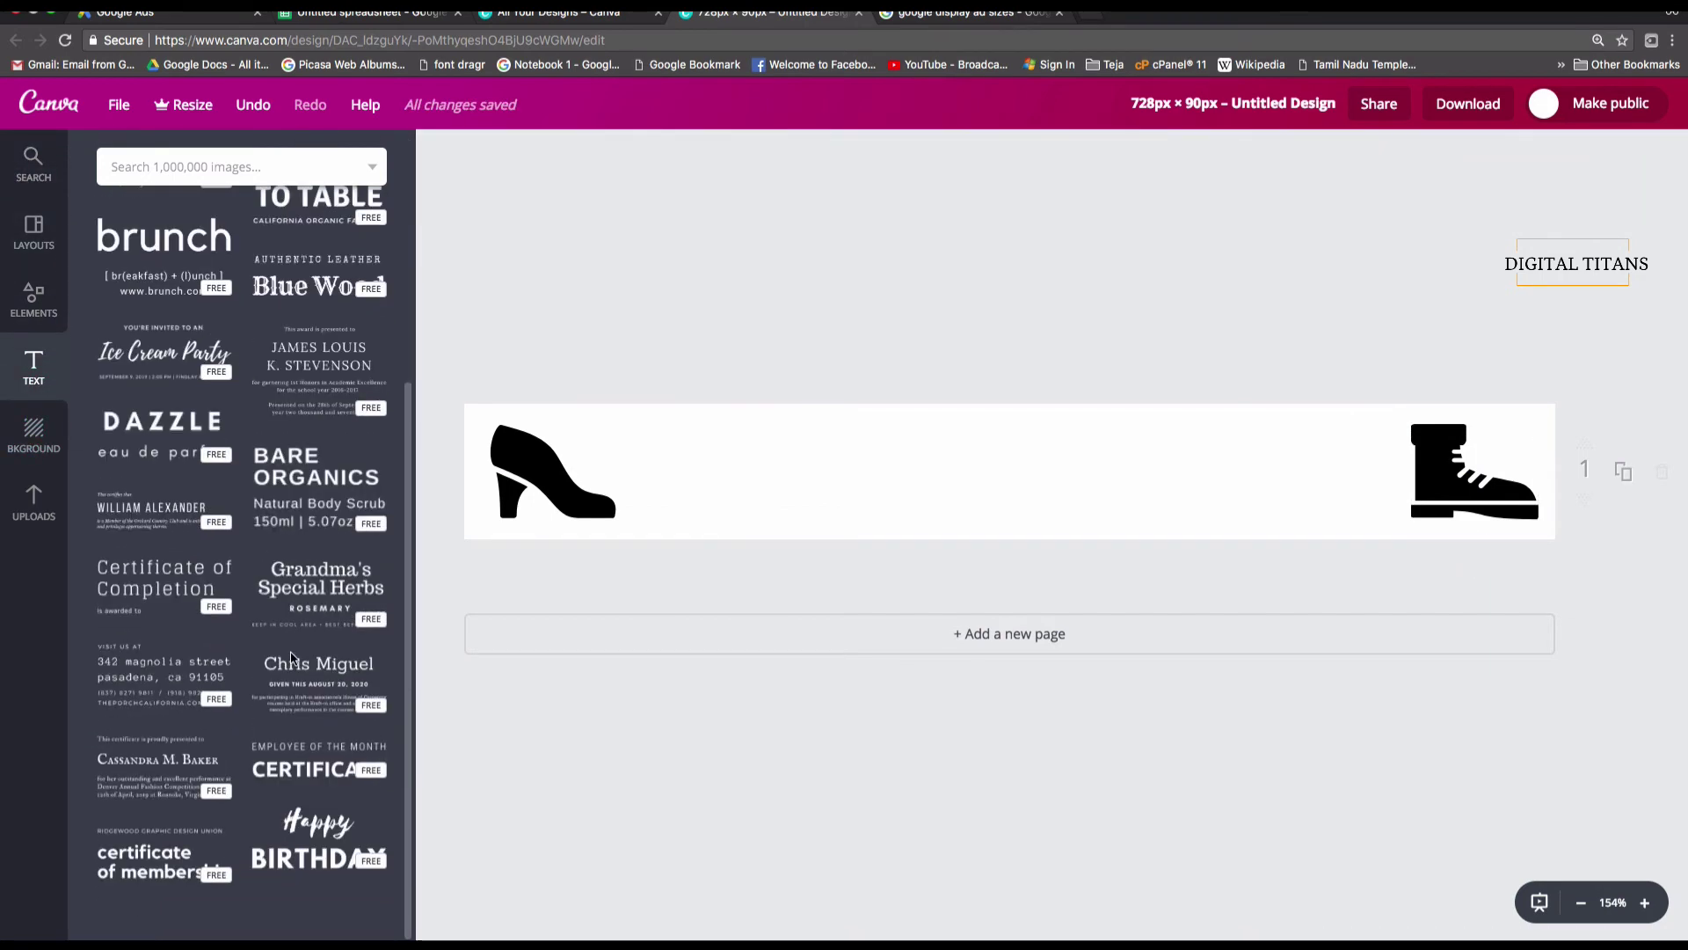
pyautogui.scroll(-6, 292, 658)
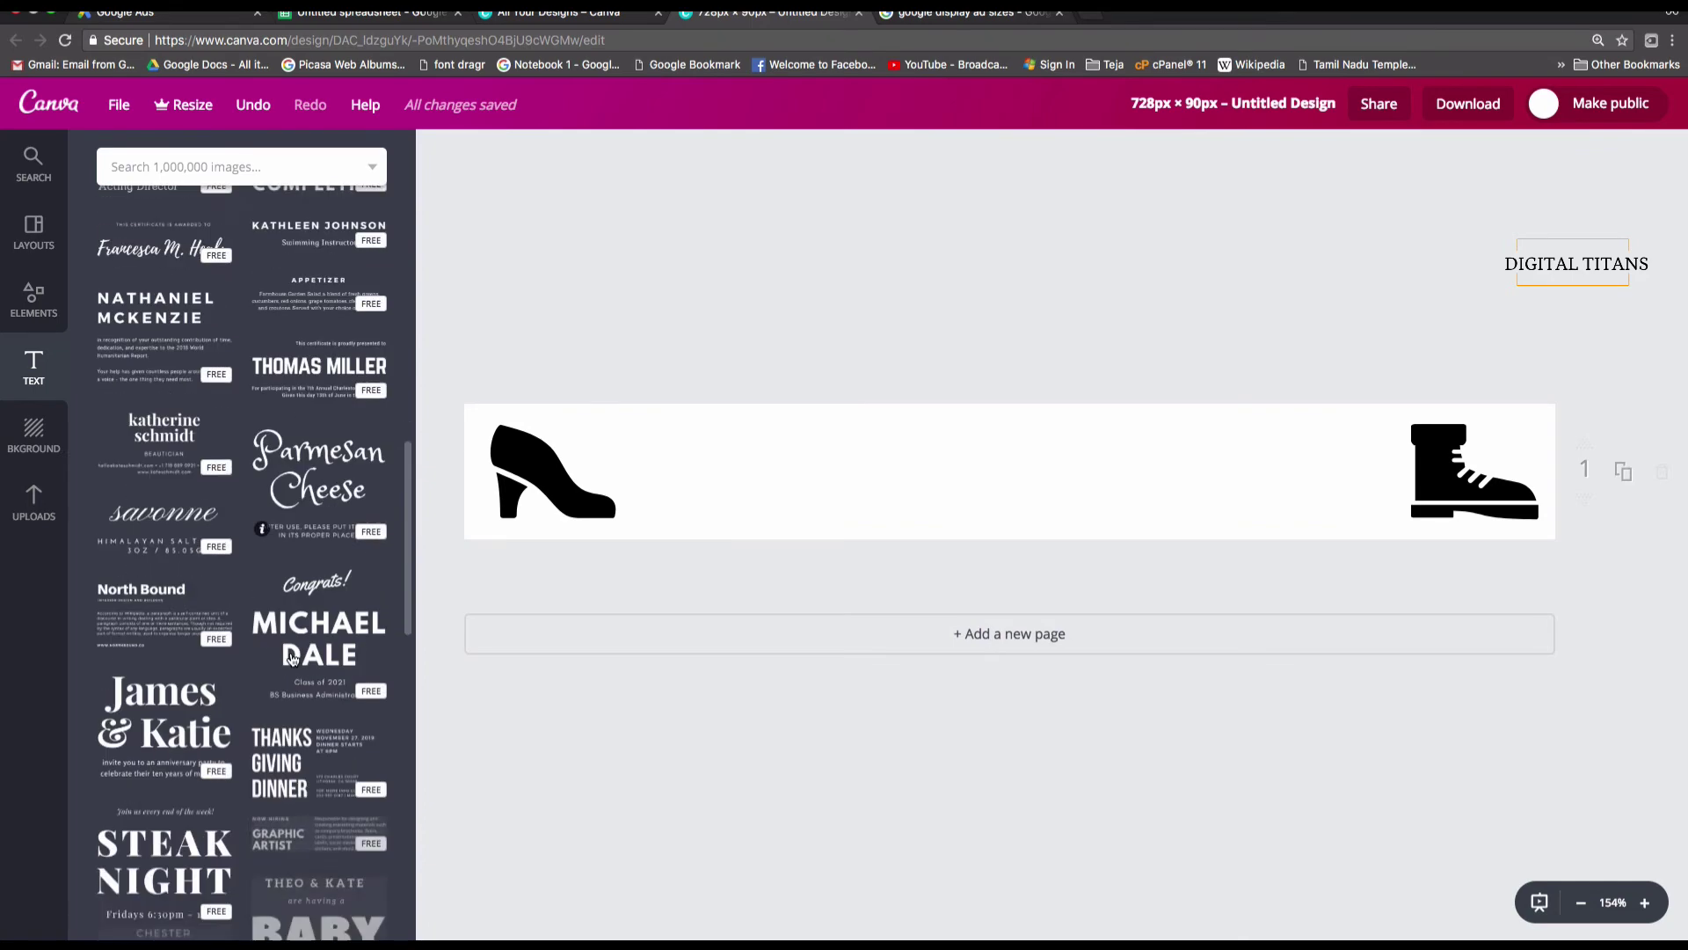
pyautogui.scroll(-10, 291, 658)
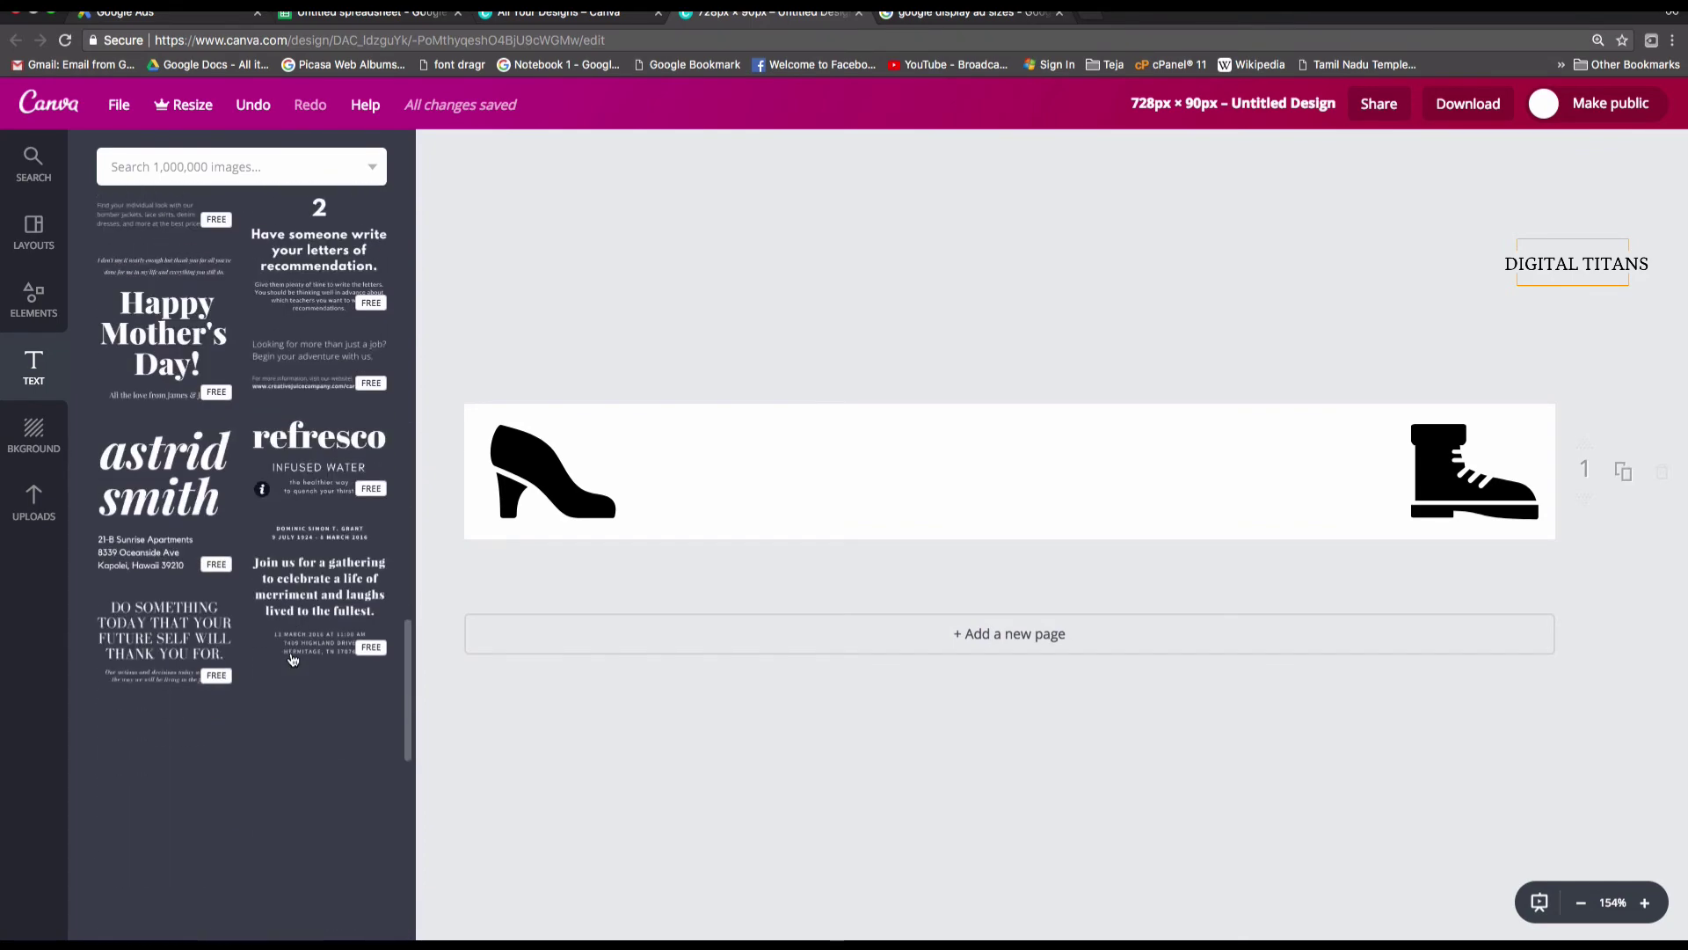
pyautogui.scroll(-10, 292, 659)
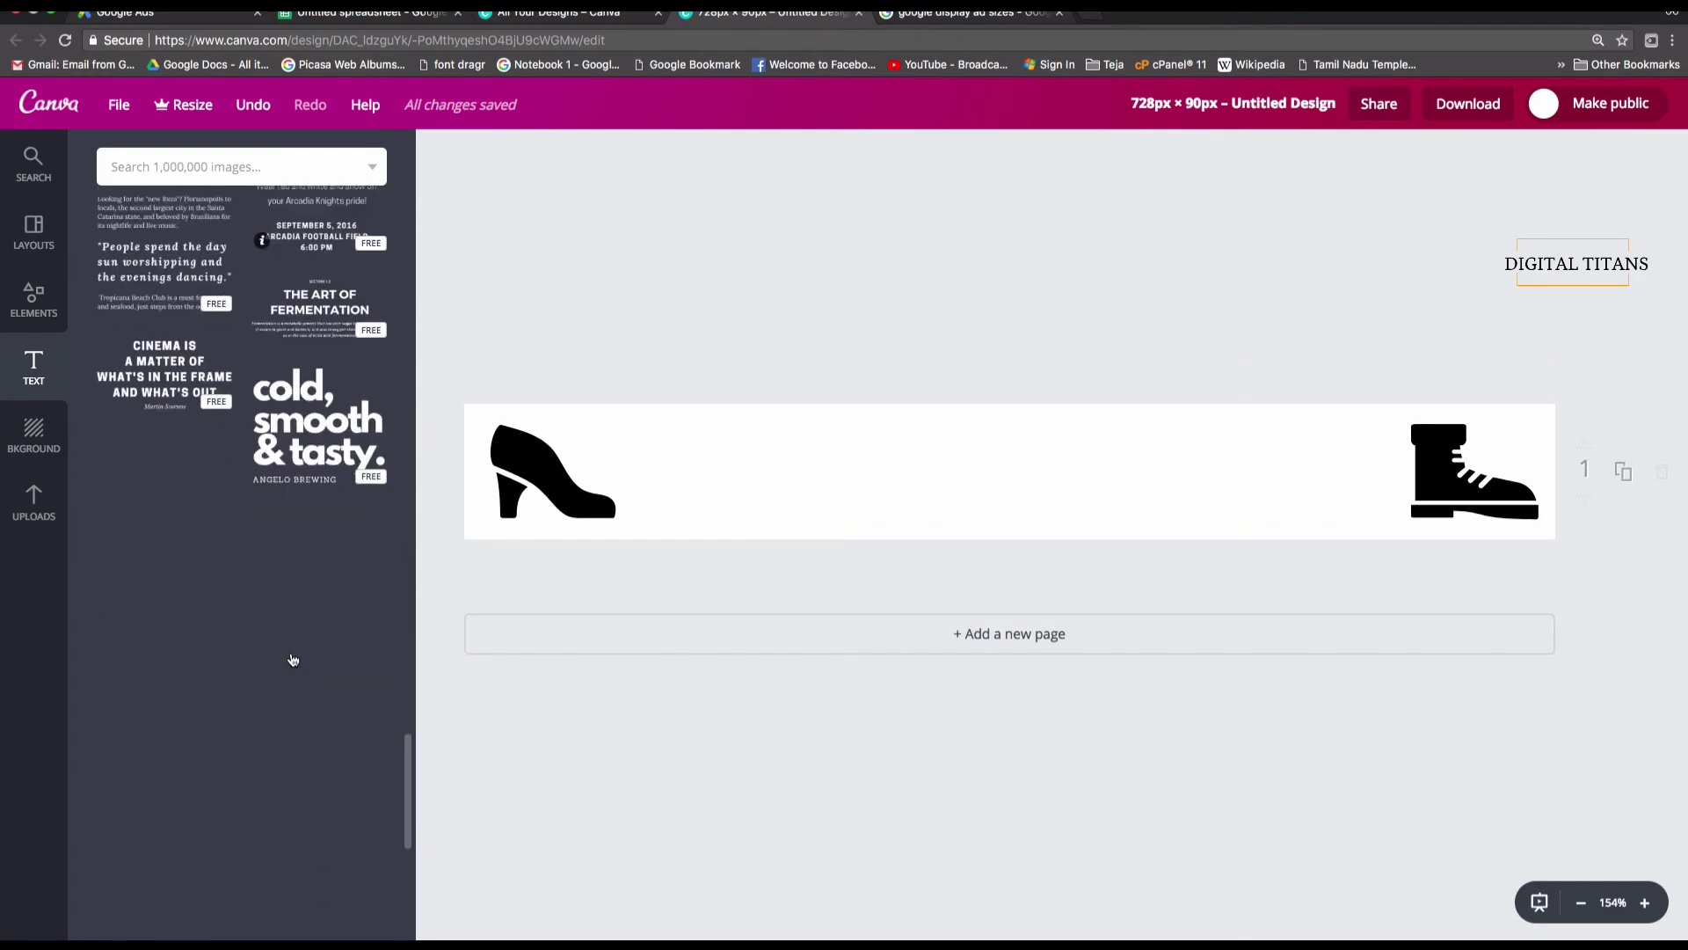
pyautogui.scroll(-10, 292, 659)
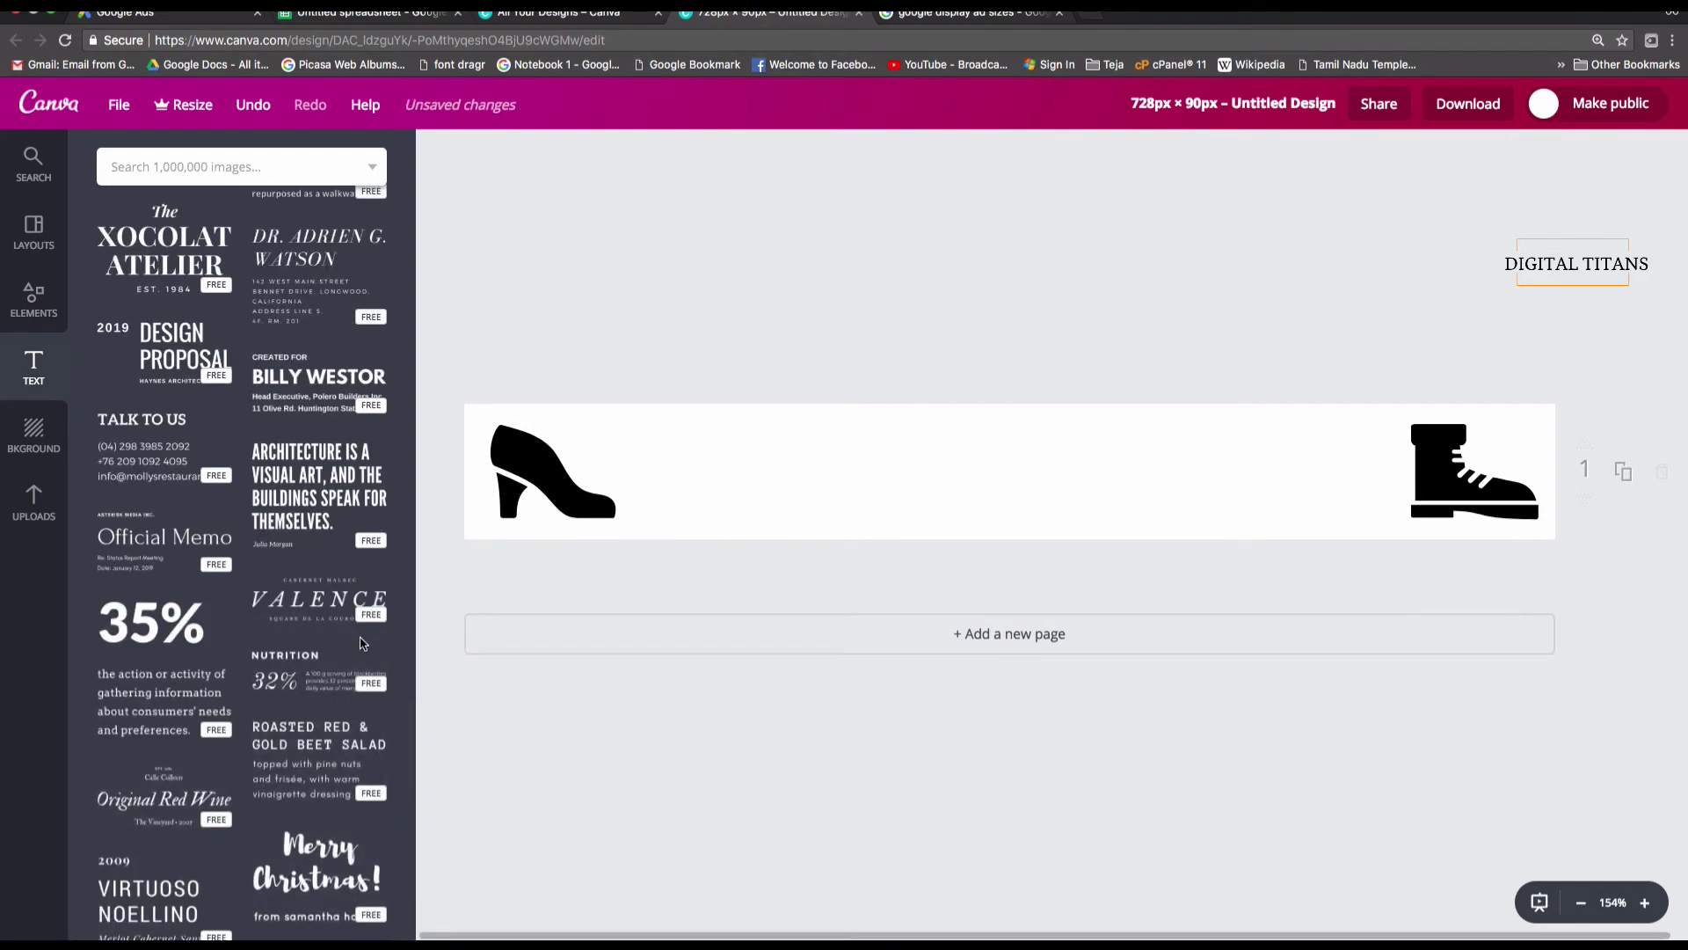
pyautogui.click(127, 640)
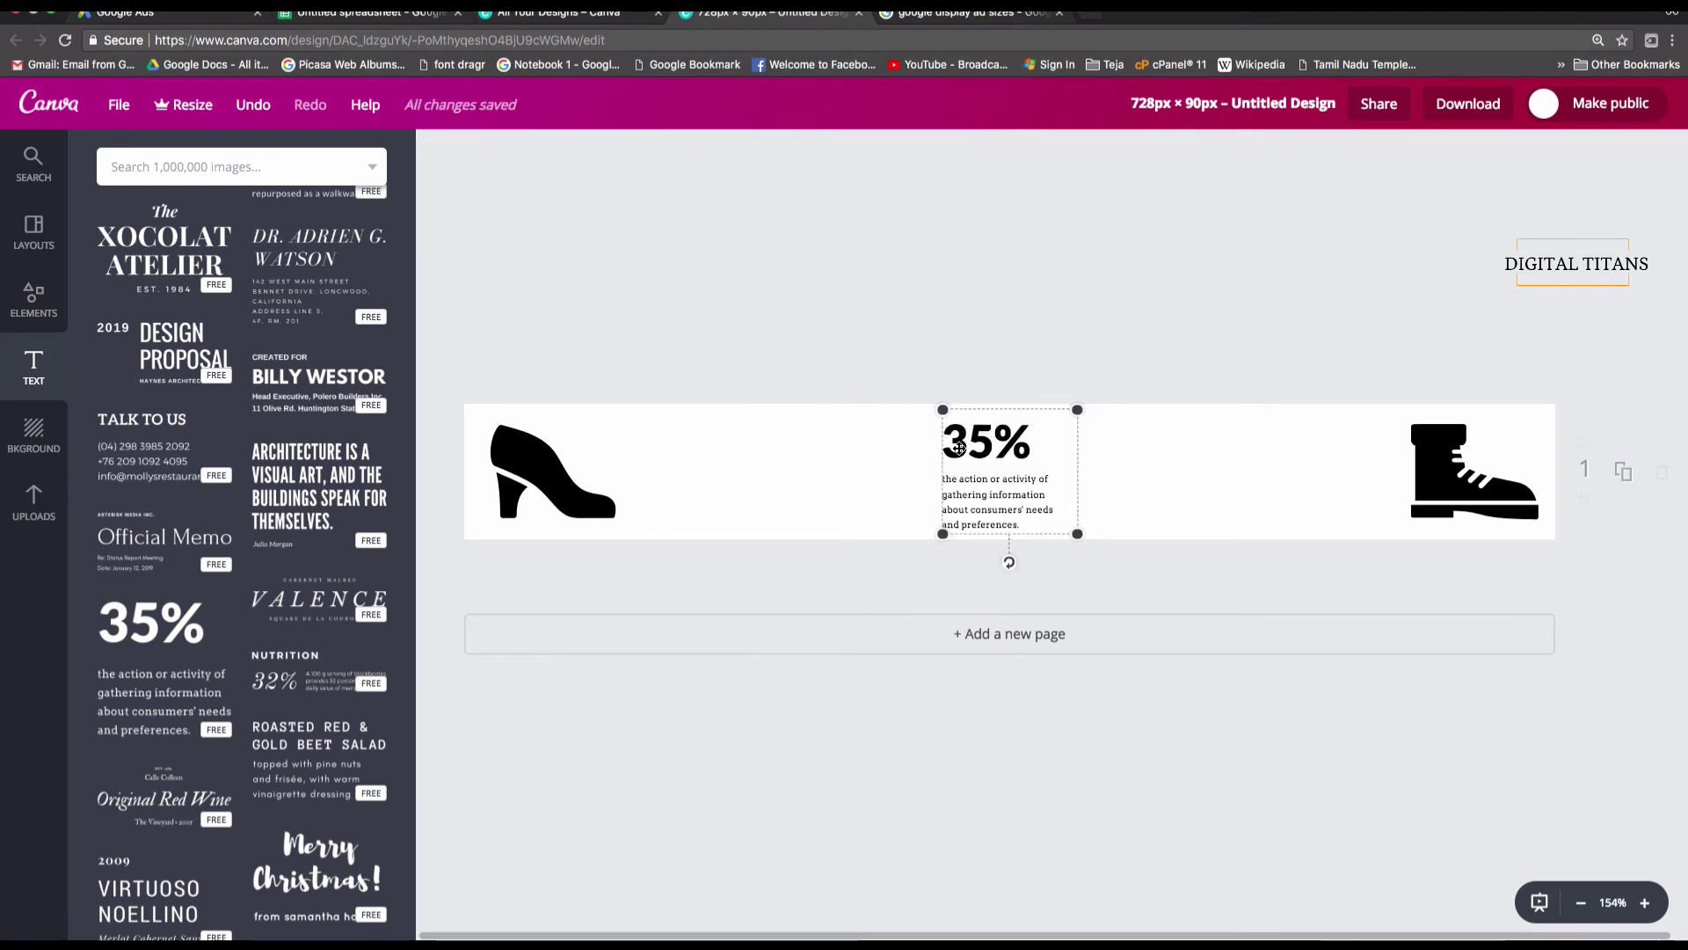
# - Change the "35%" heading in the banner's centre to "40% OFF"
pyautogui.doubleClick(959, 449)
pyautogui.write('4')
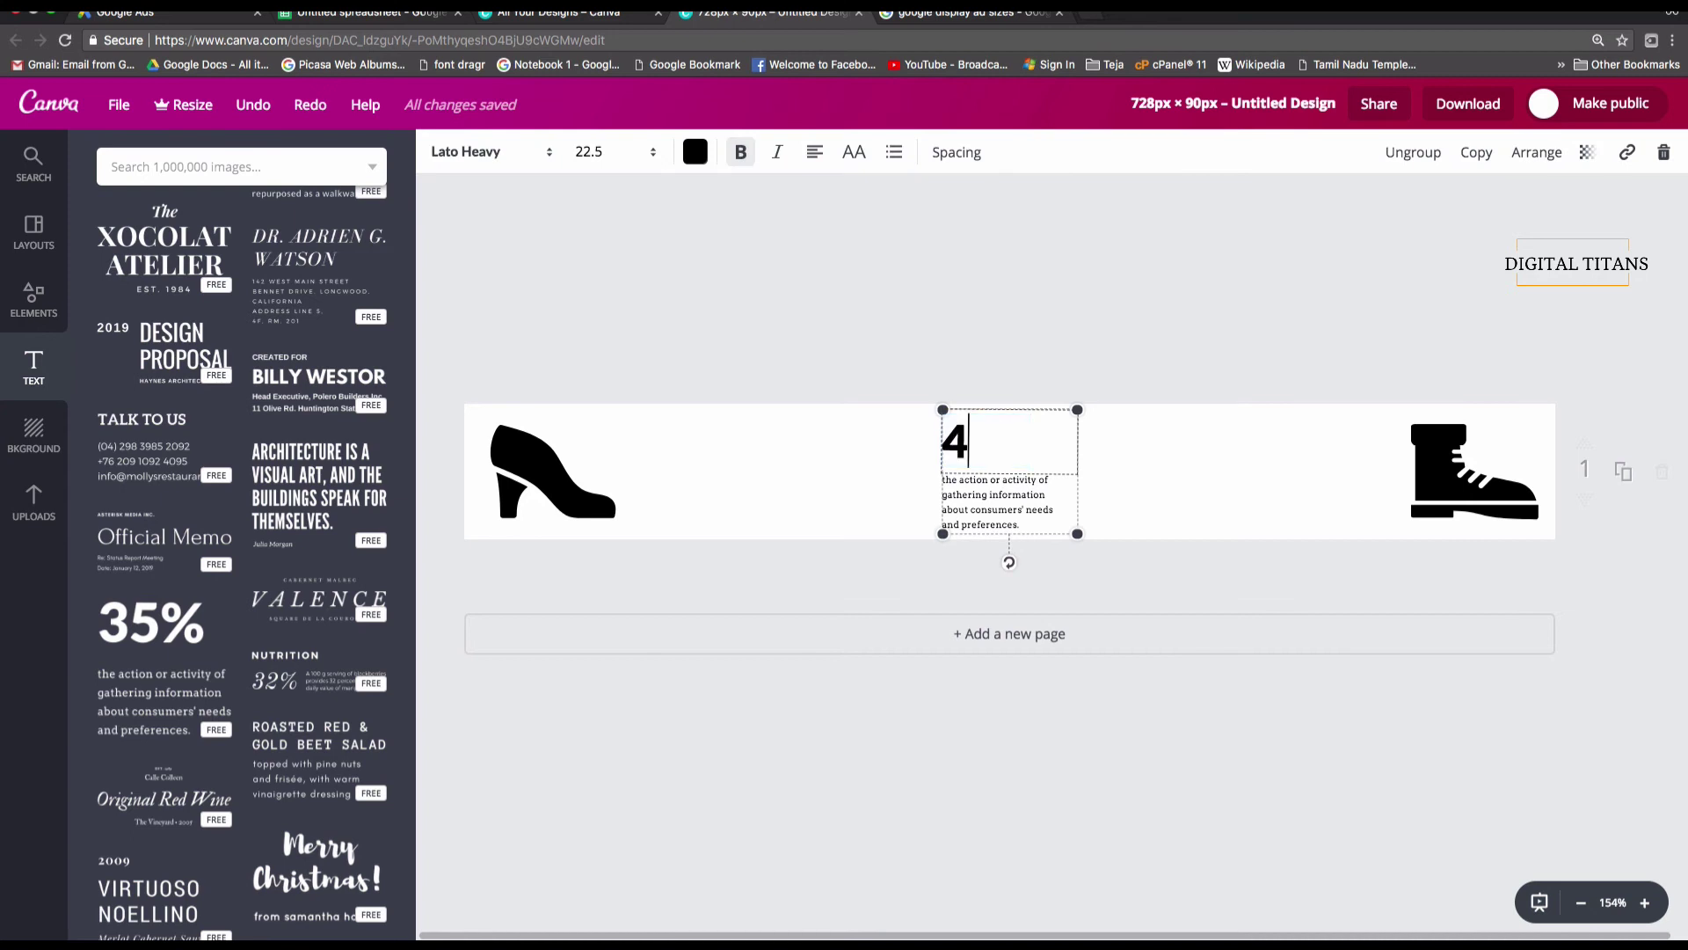
pyautogui.write('0% OFF')
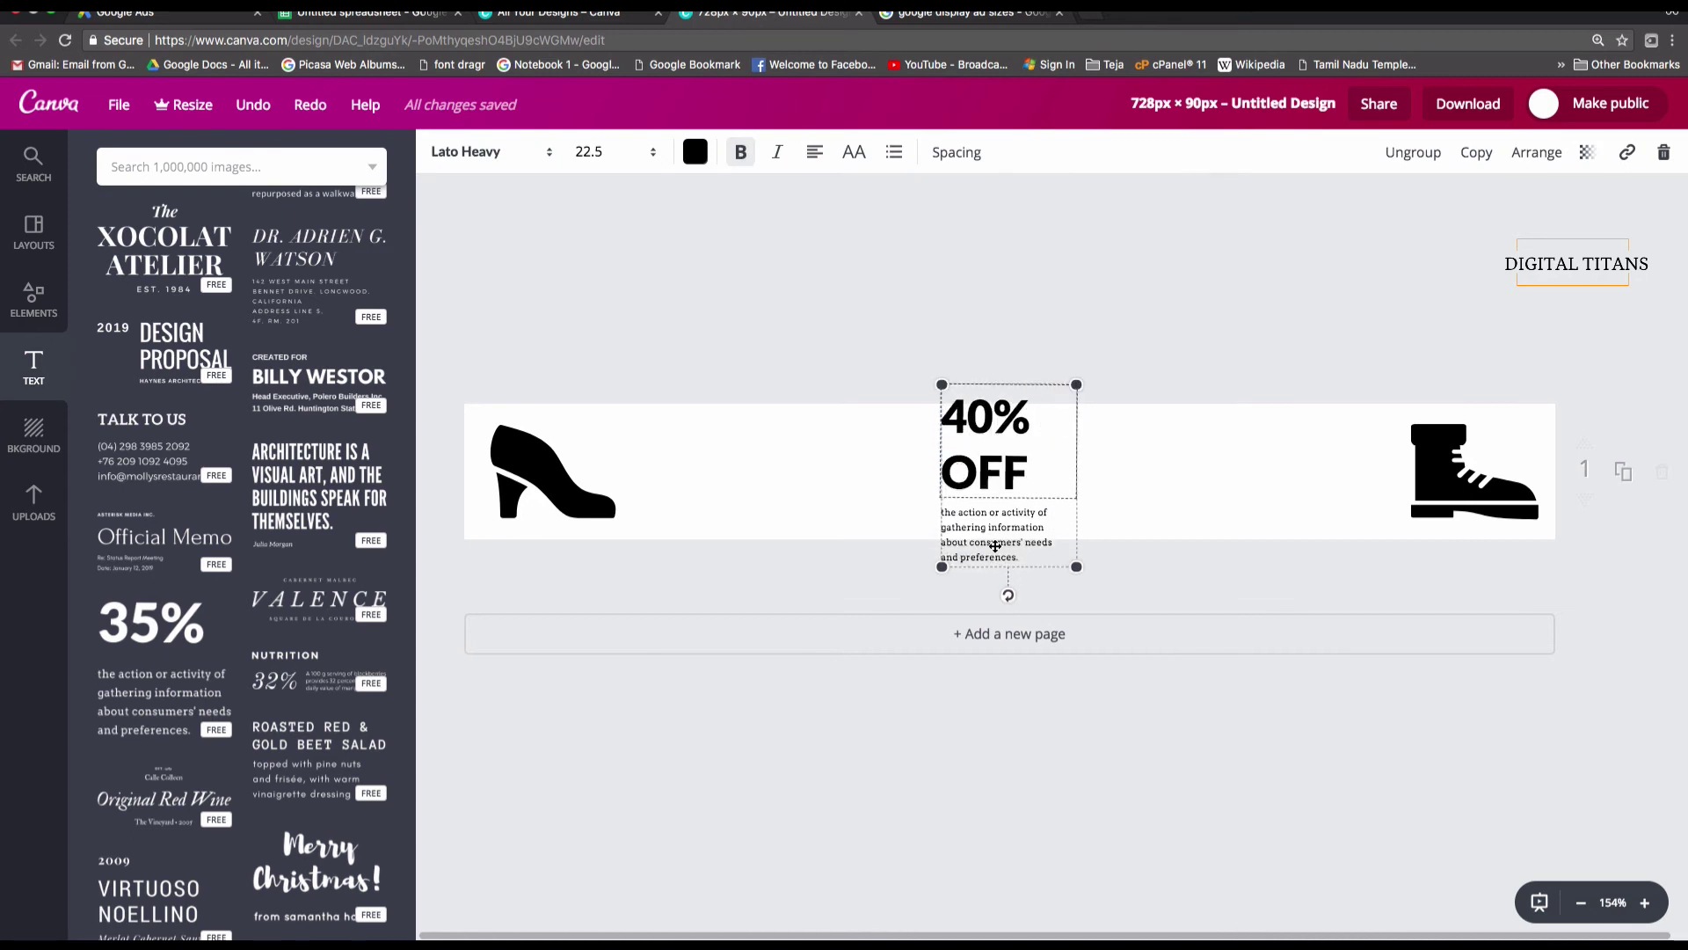
# - Delete the small paragraph under the "40% OFF" heading and move the heading slightly down to centre it vertically
pyautogui.doubleClick(968, 521)
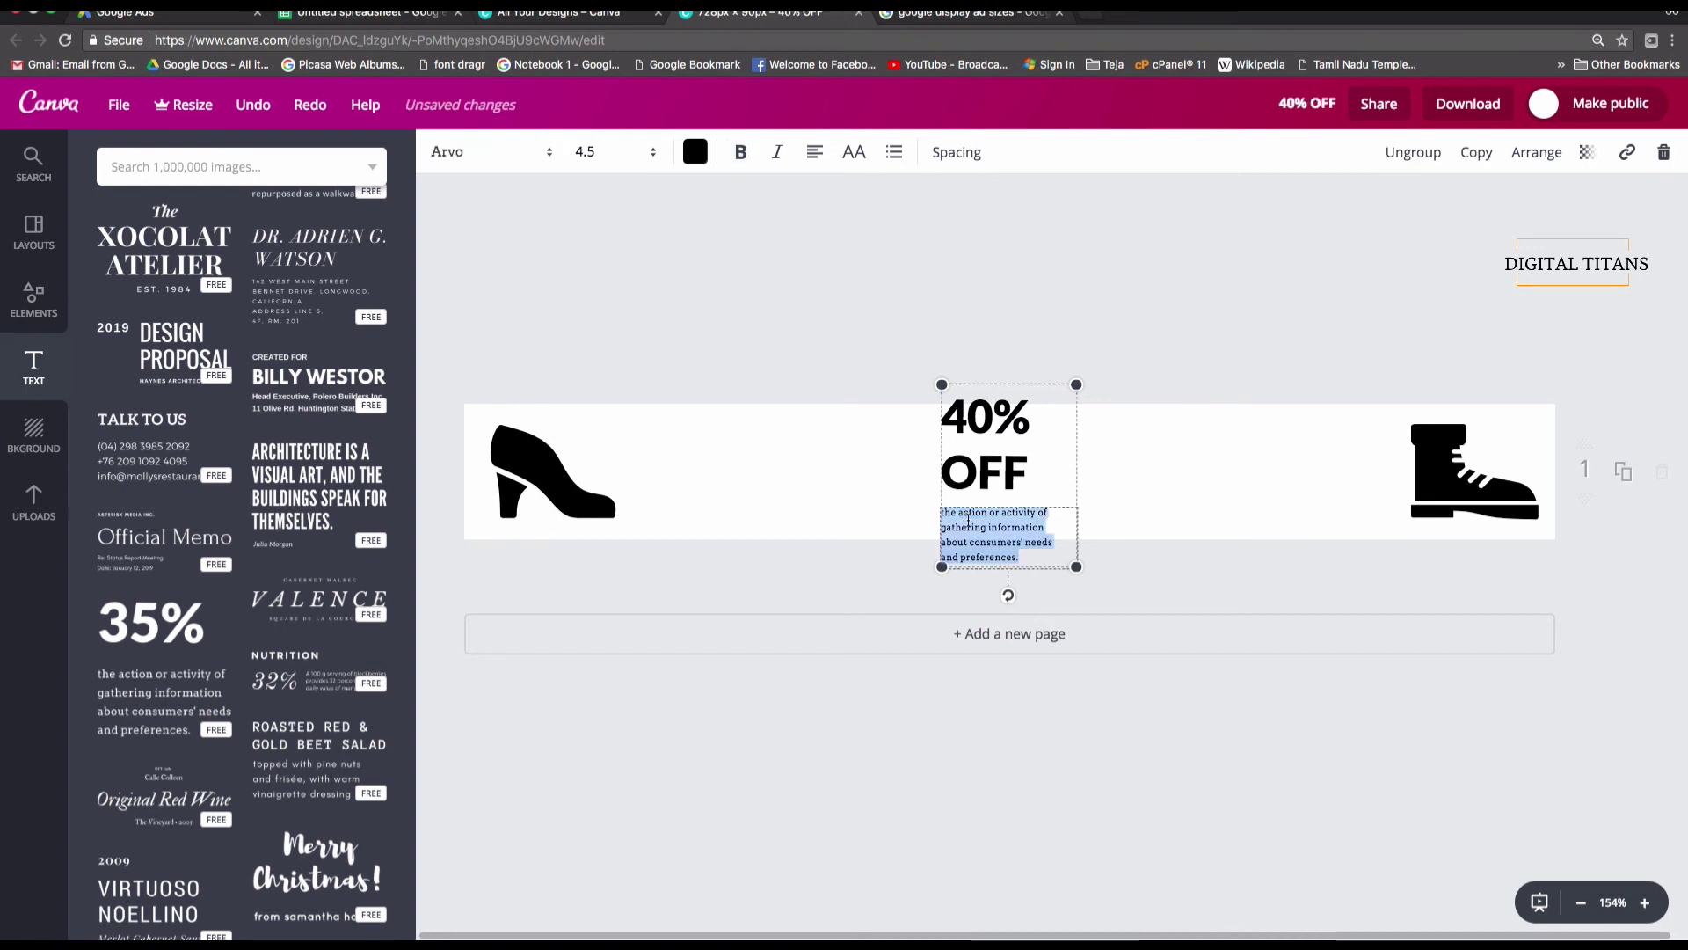
pyautogui.press('BackSpace')
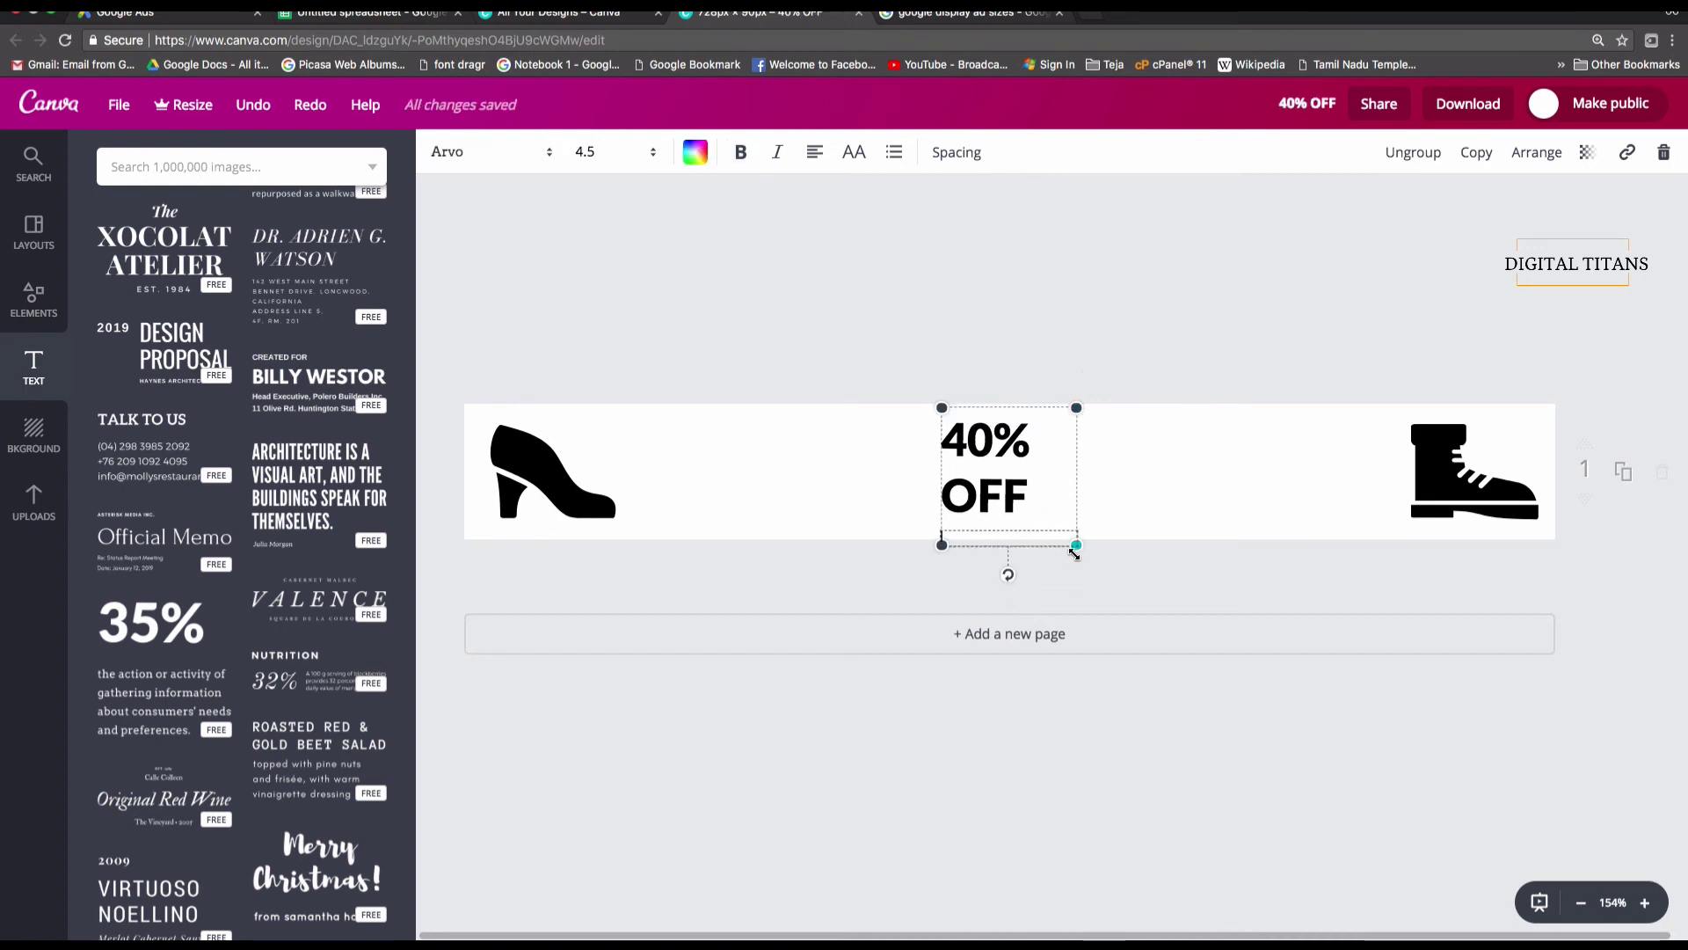
pyautogui.press('BackSpace')
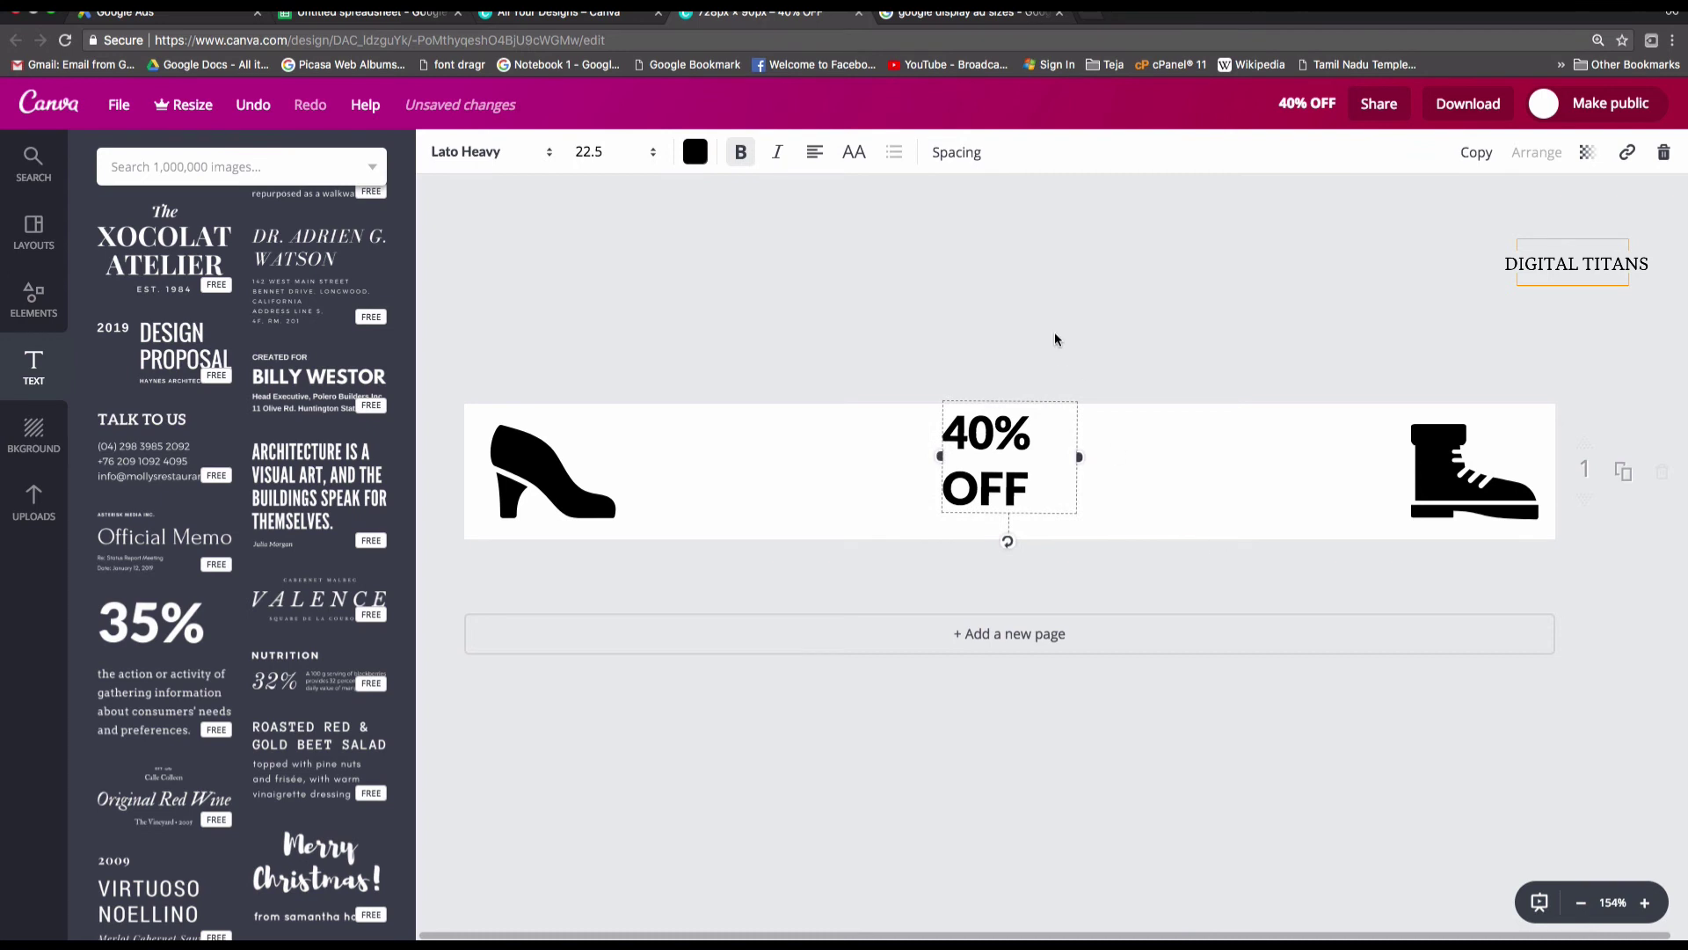
pyautogui.moveTo(1016, 433); pyautogui.dragTo(1016, 448)
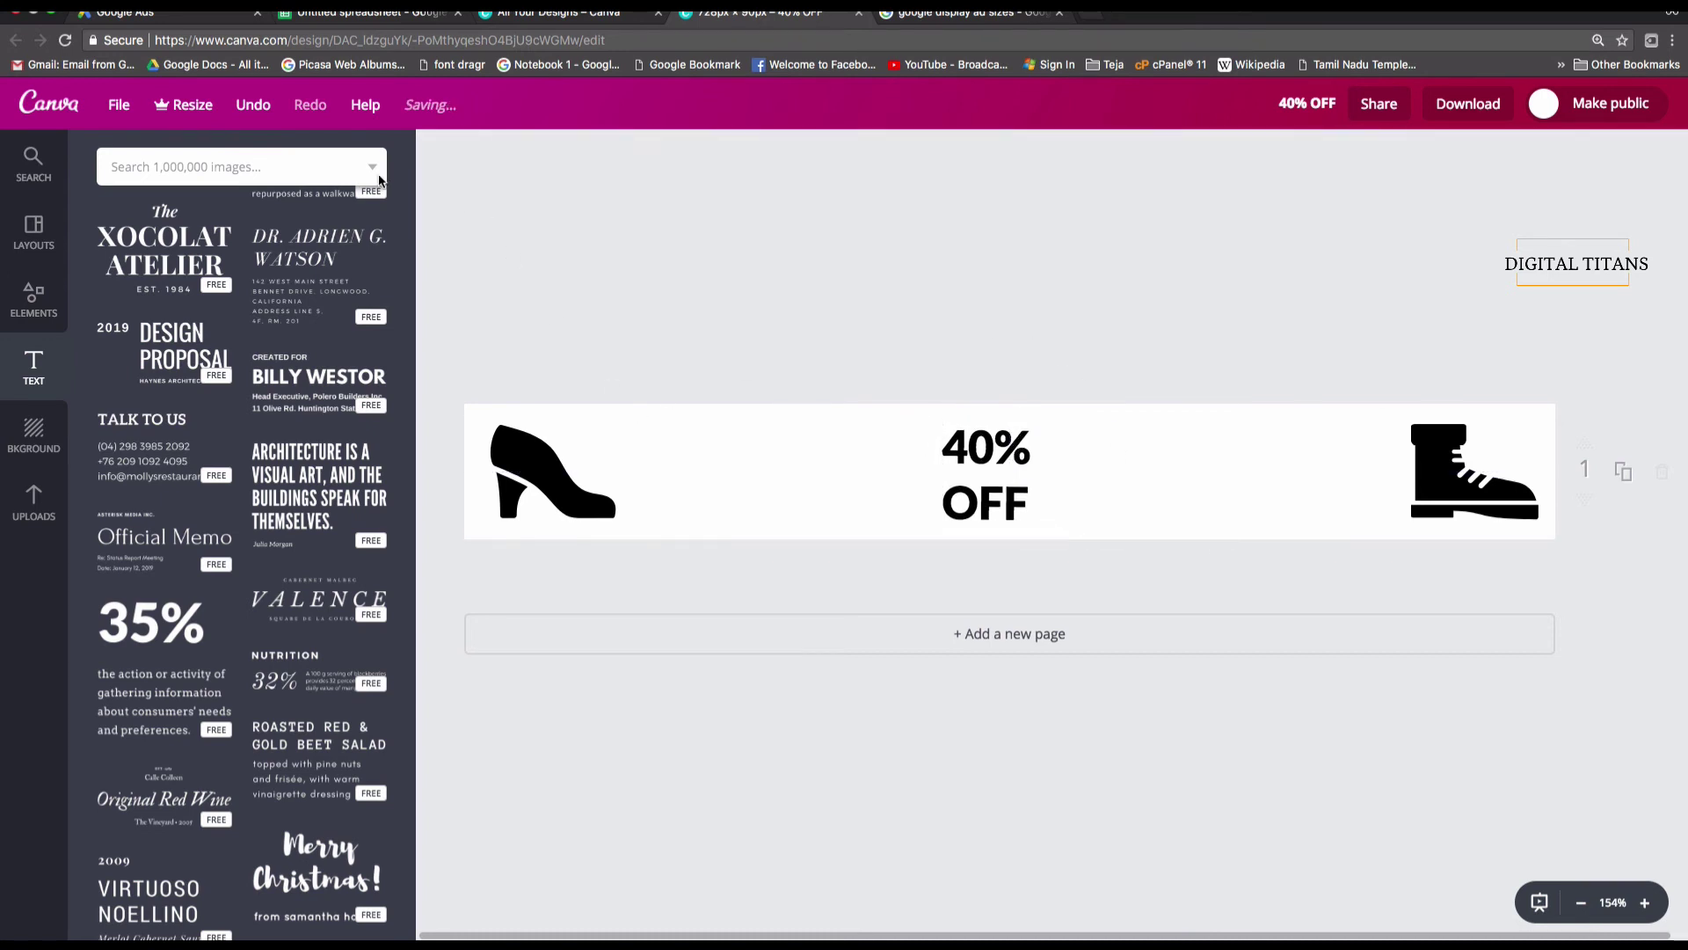
# - Search the image library for "amazon"
pyautogui.click(216, 178)
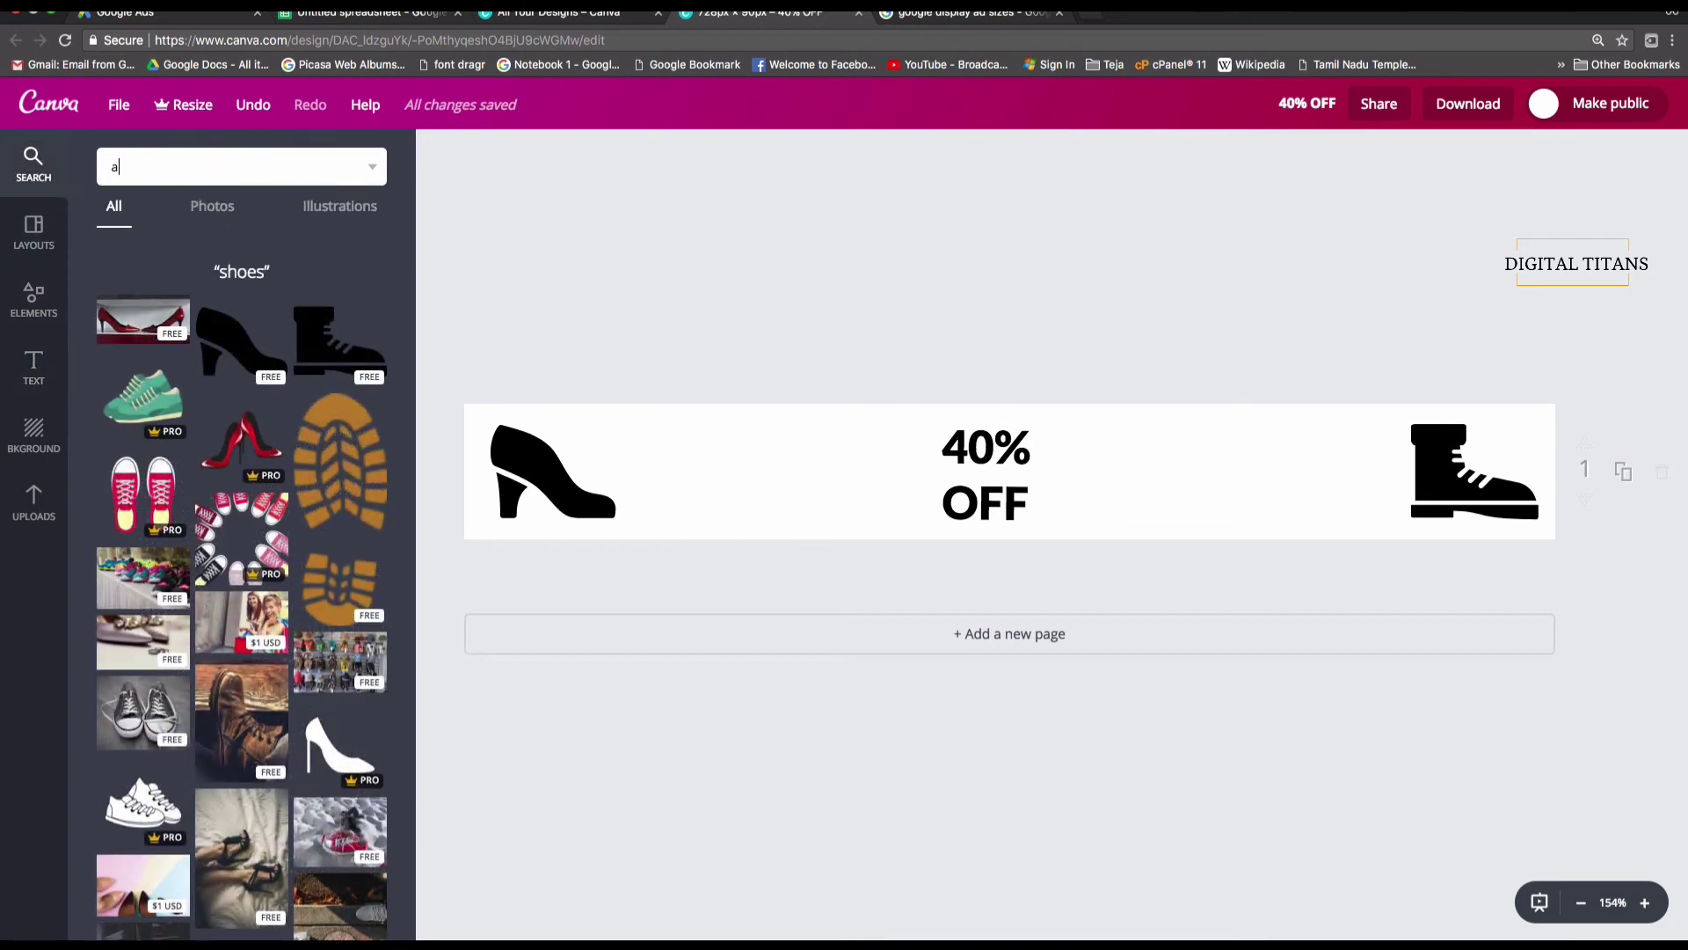
pyautogui.press('Return')
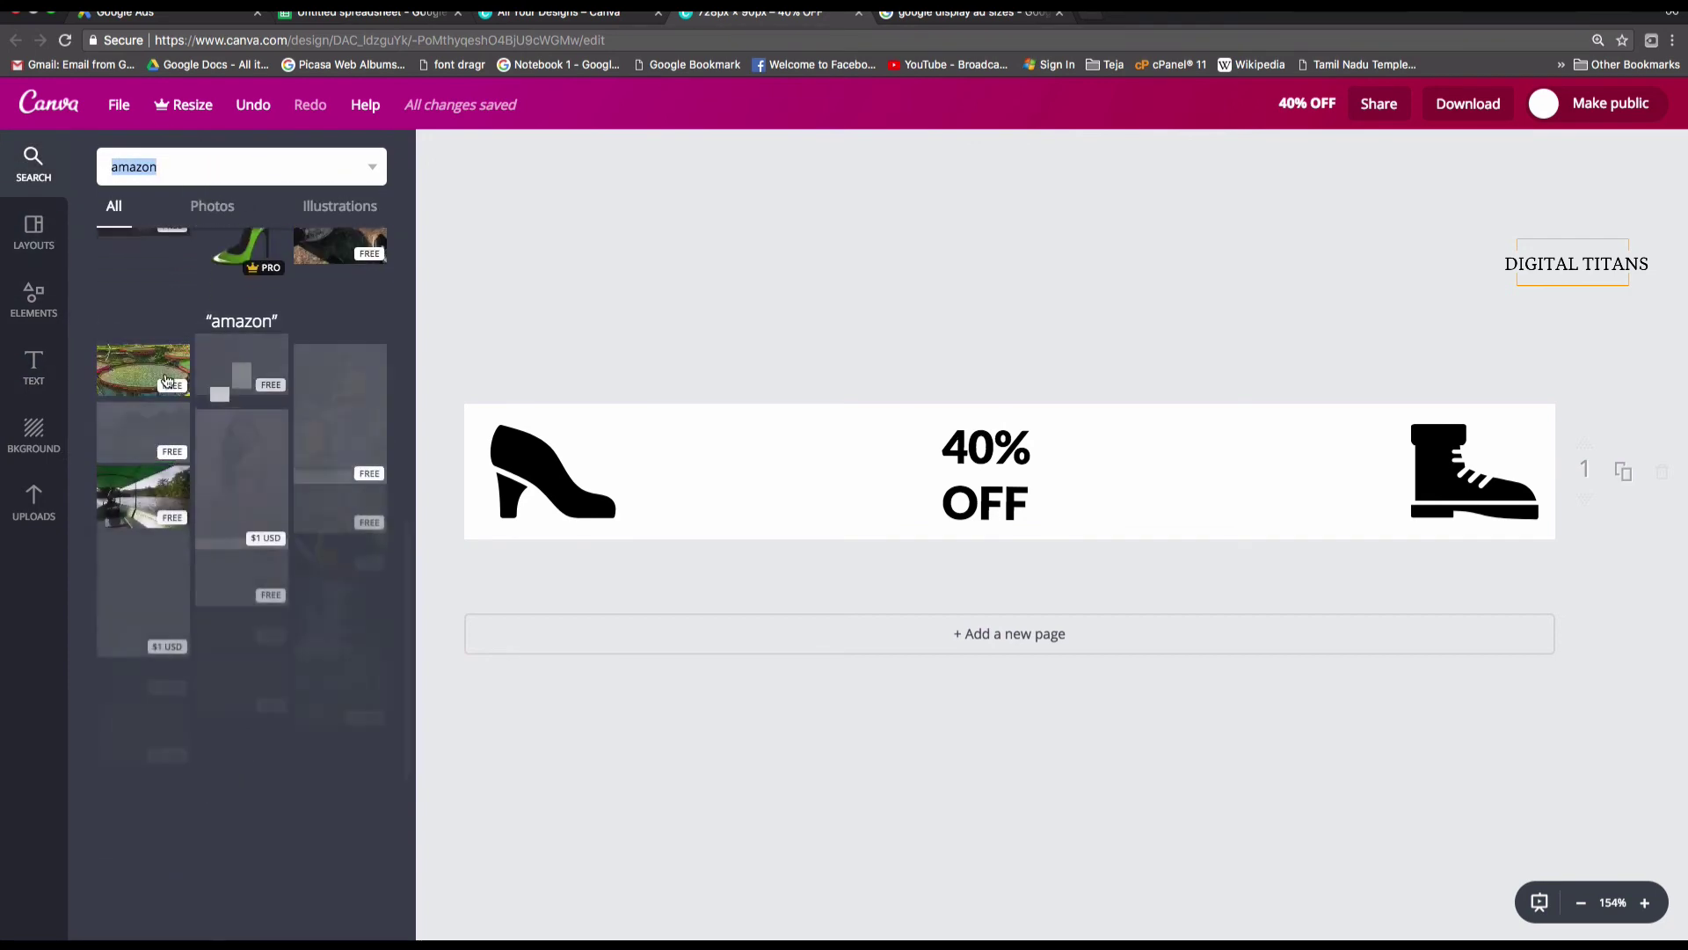
pyautogui.scroll(10, 210, 405)
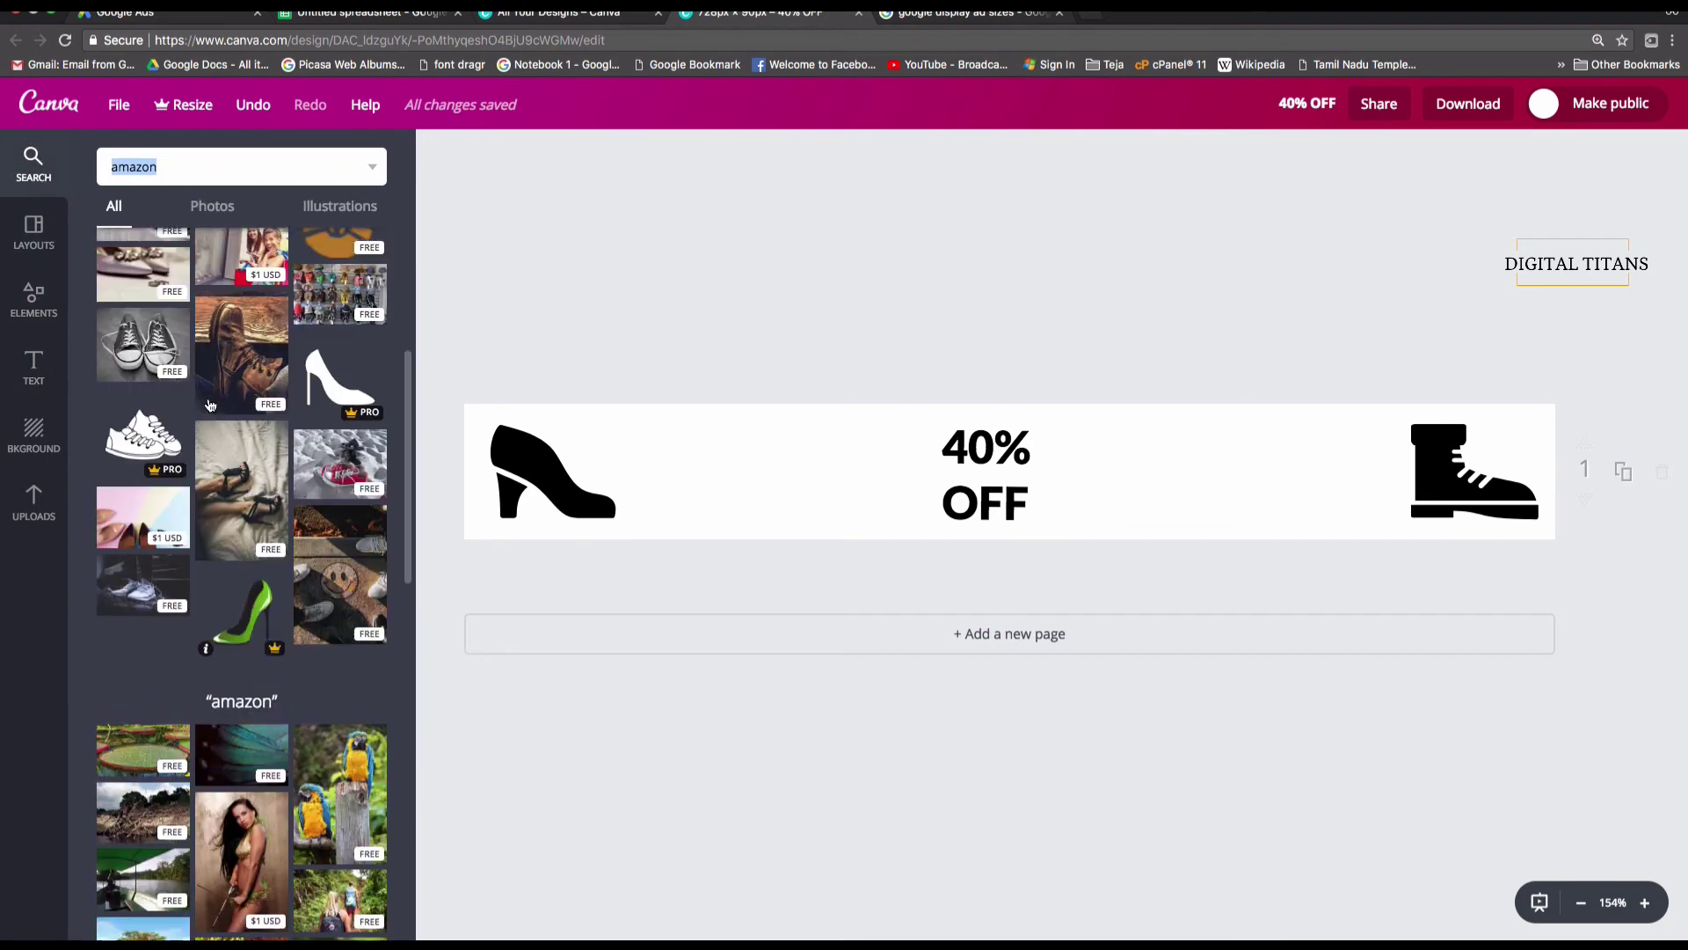
pyautogui.scroll(2, 209, 405)
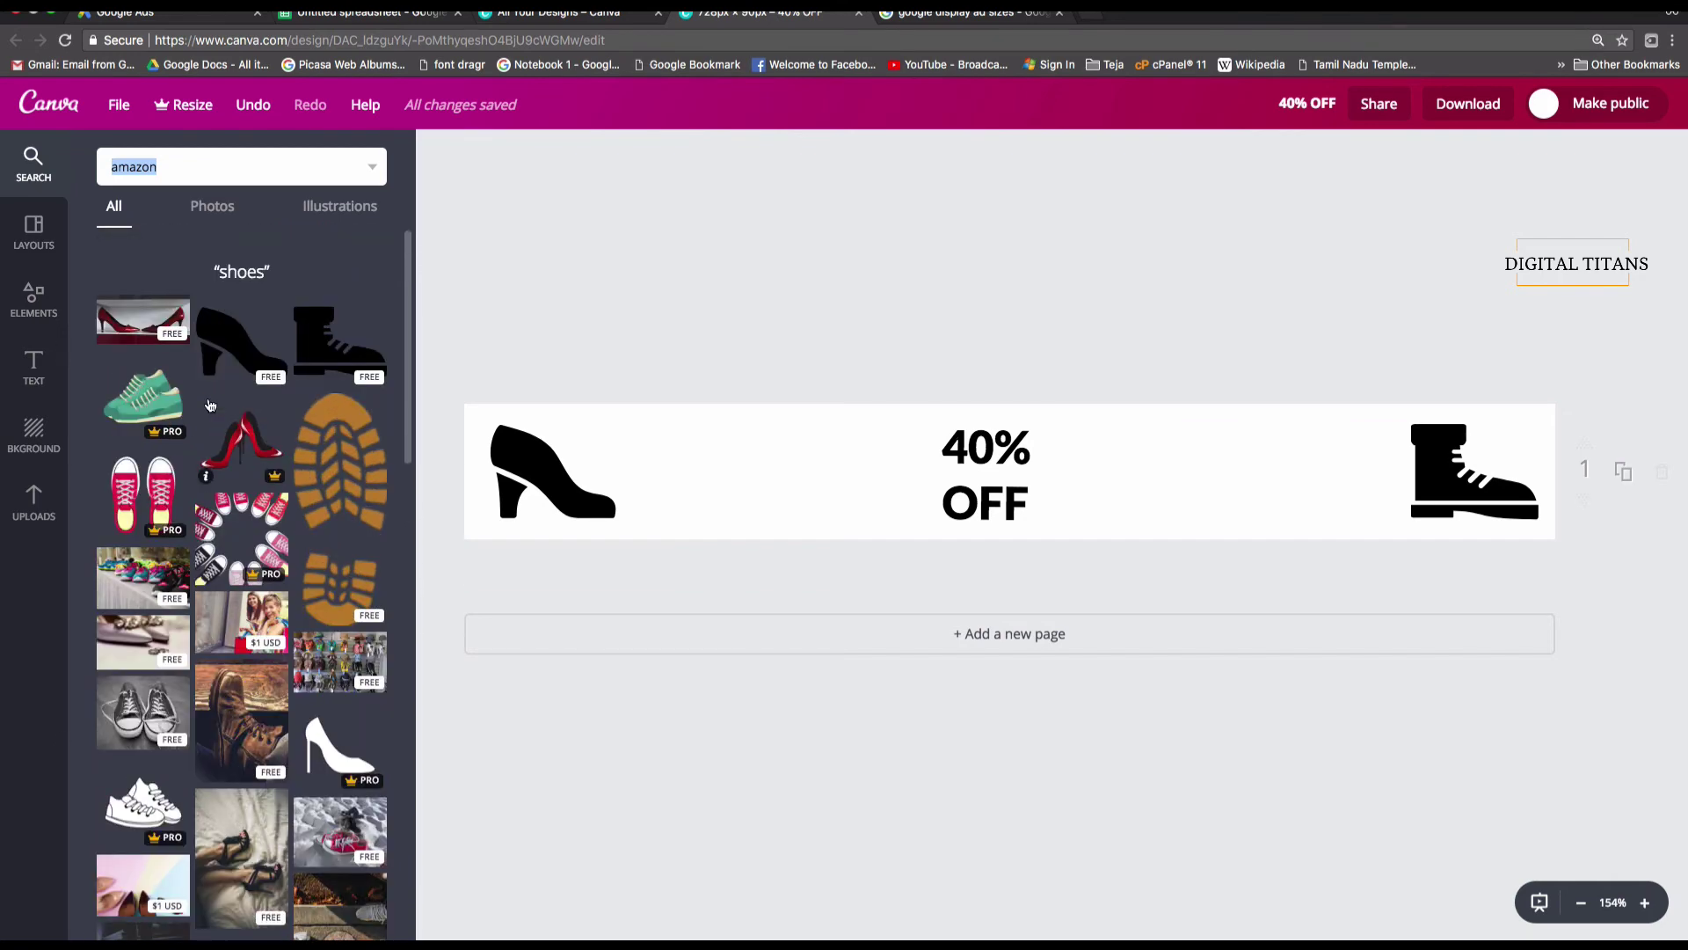
# - Add the brown shoe sole print illustration and place it directly beside the "40% OFF" text
pyautogui.click(359, 464)
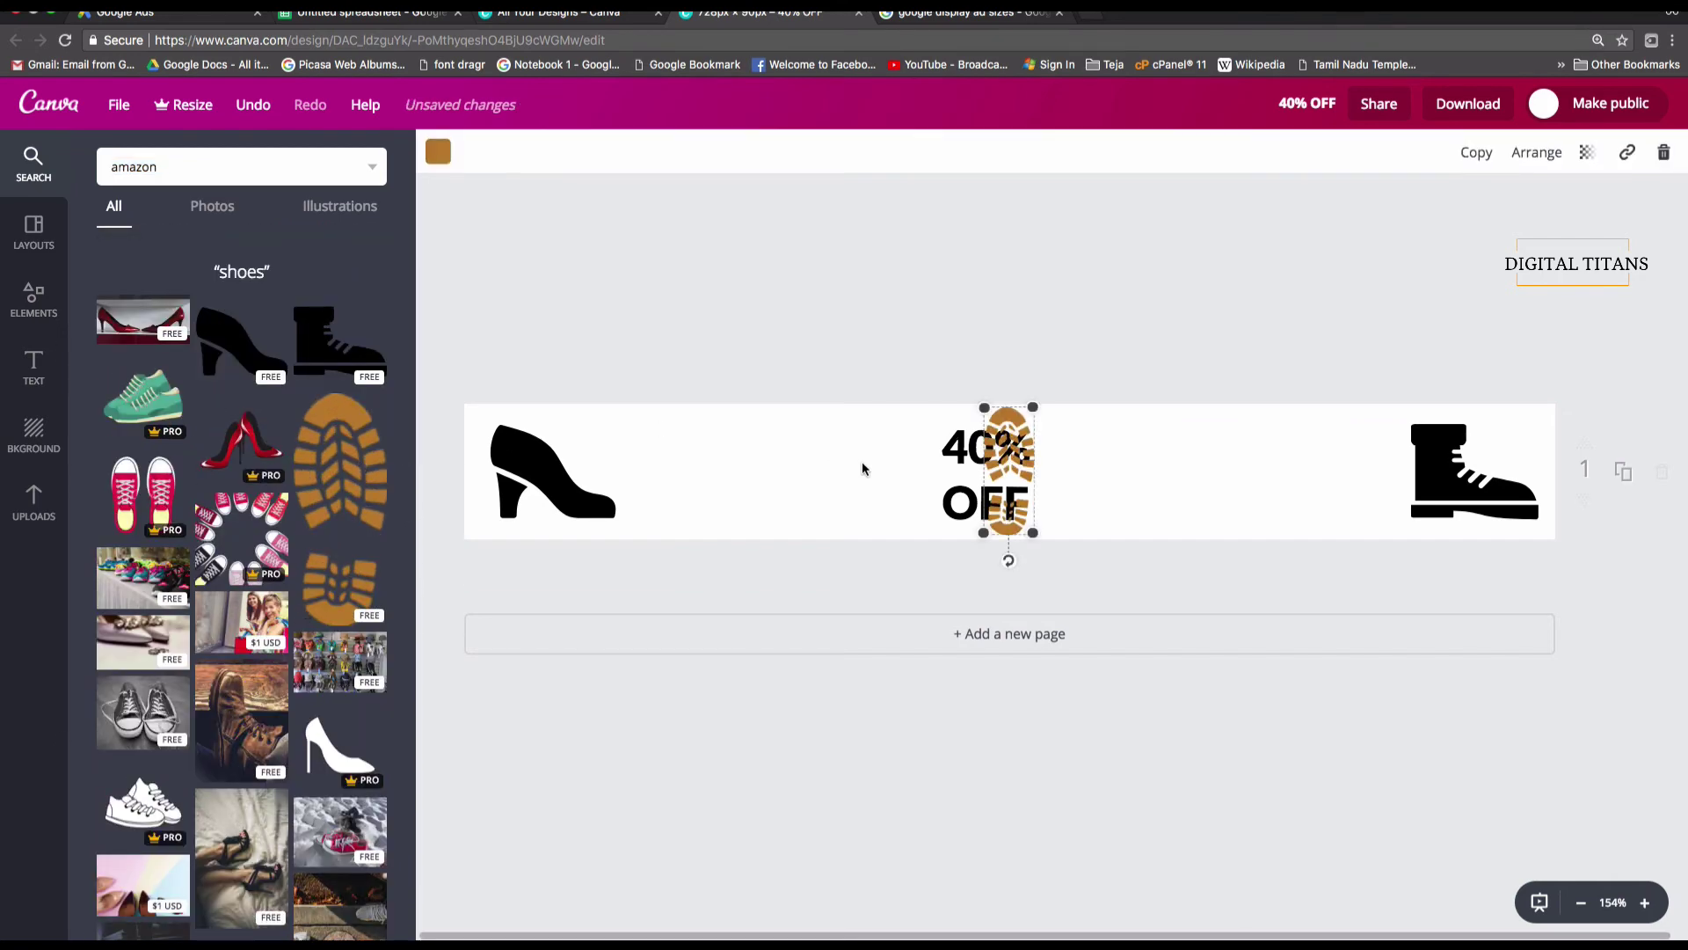
pyautogui.moveTo(1008, 420); pyautogui.dragTo(1068, 431)
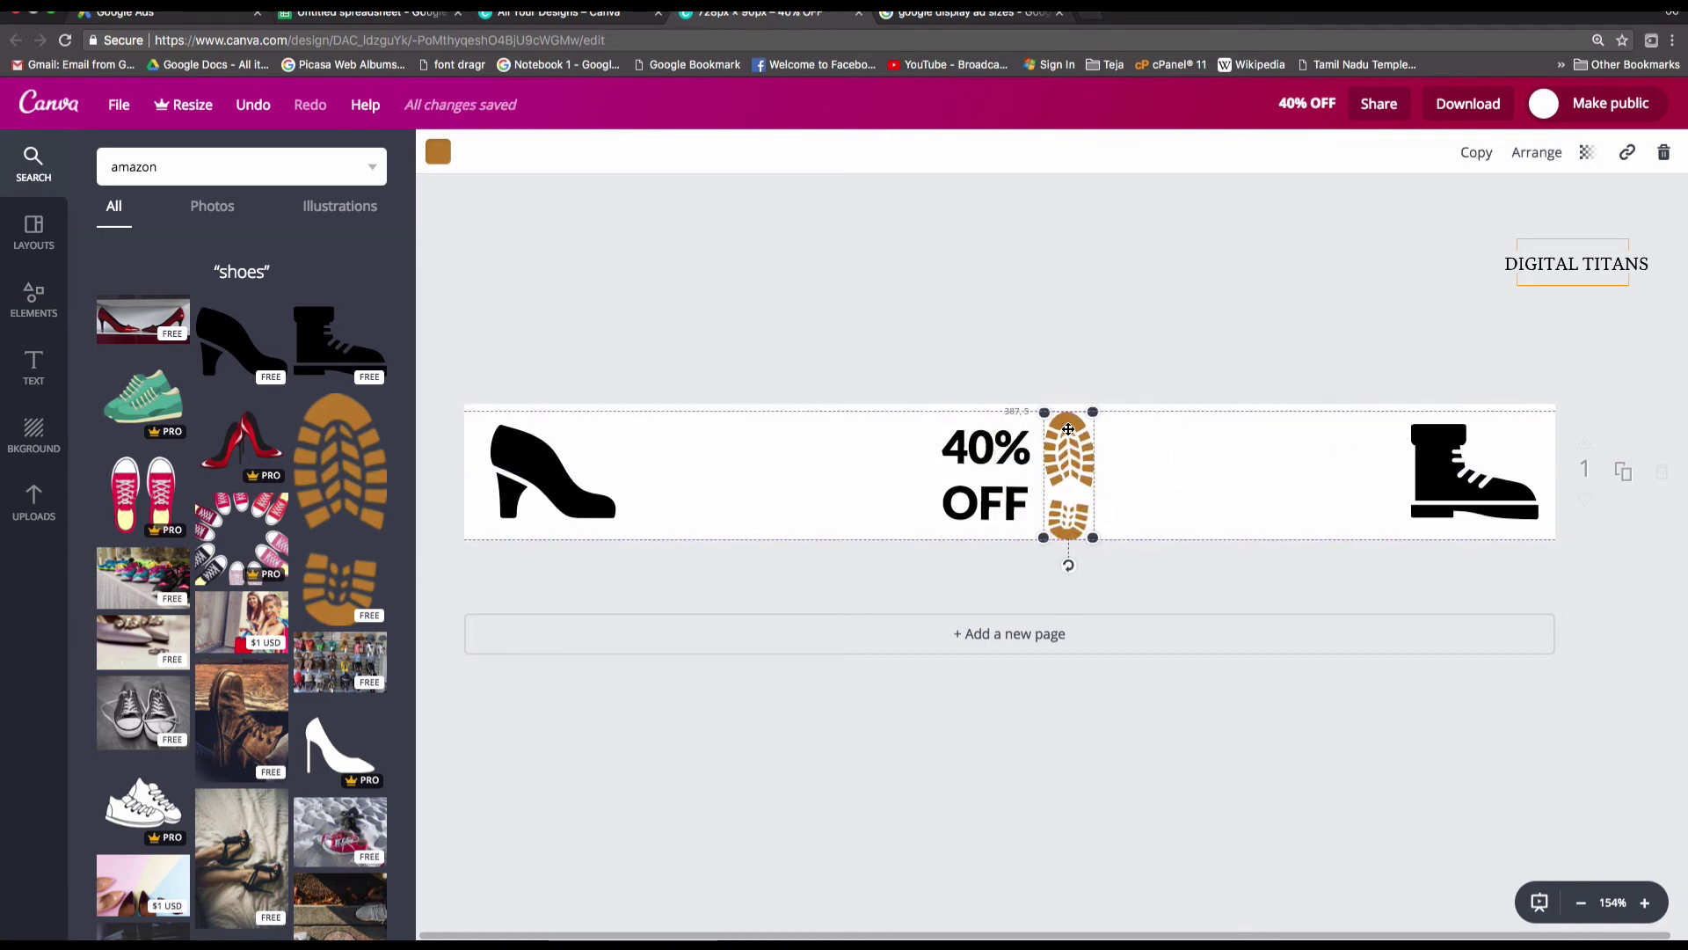
pyautogui.click(976, 318)
# - Examine the "amazon" image results, then search the library for "amazon.com" and look through those images
pyautogui.scroll(-15, 290, 761)
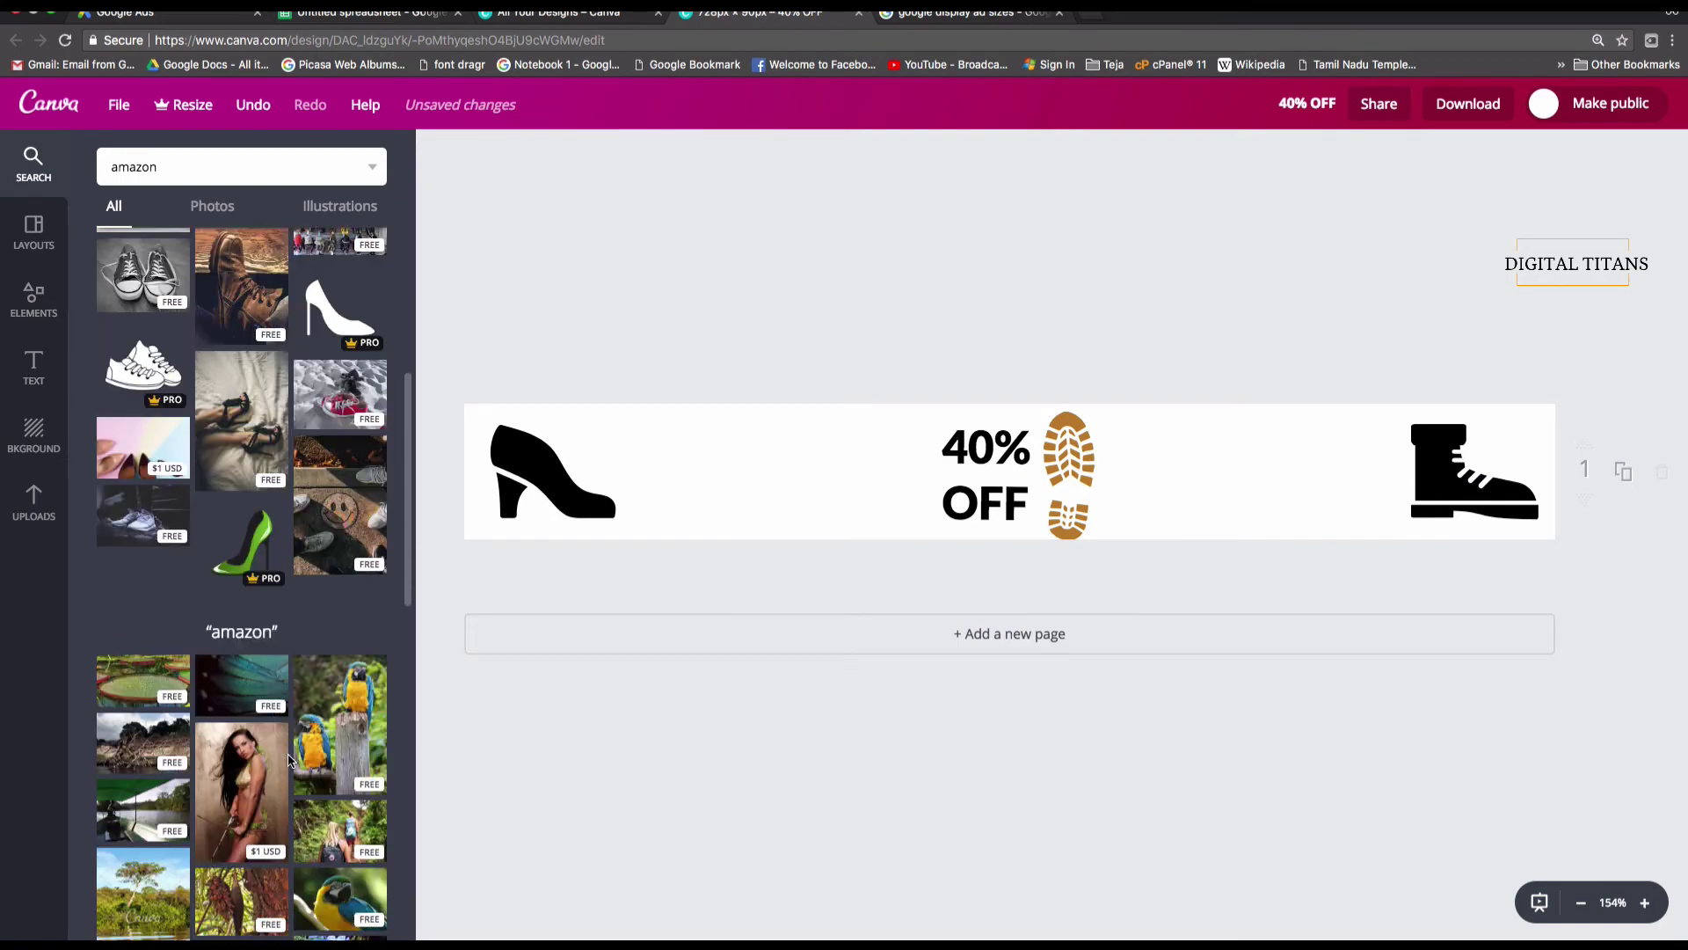
pyautogui.scroll(-10, 290, 761)
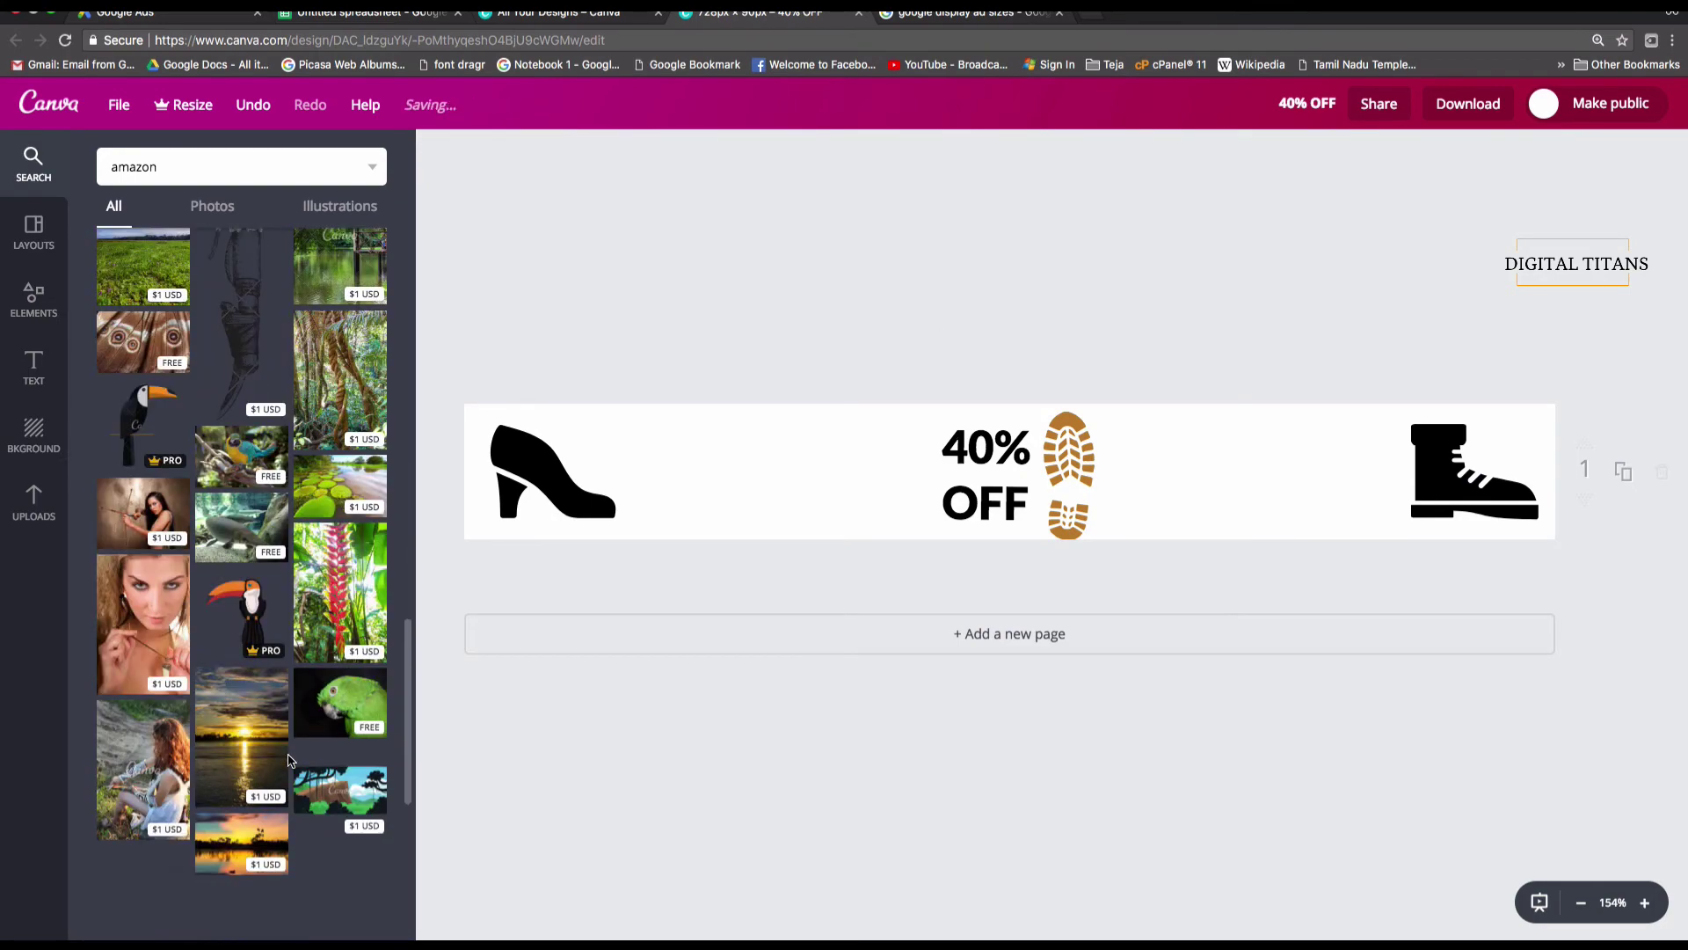
pyautogui.doubleClick(300, 171)
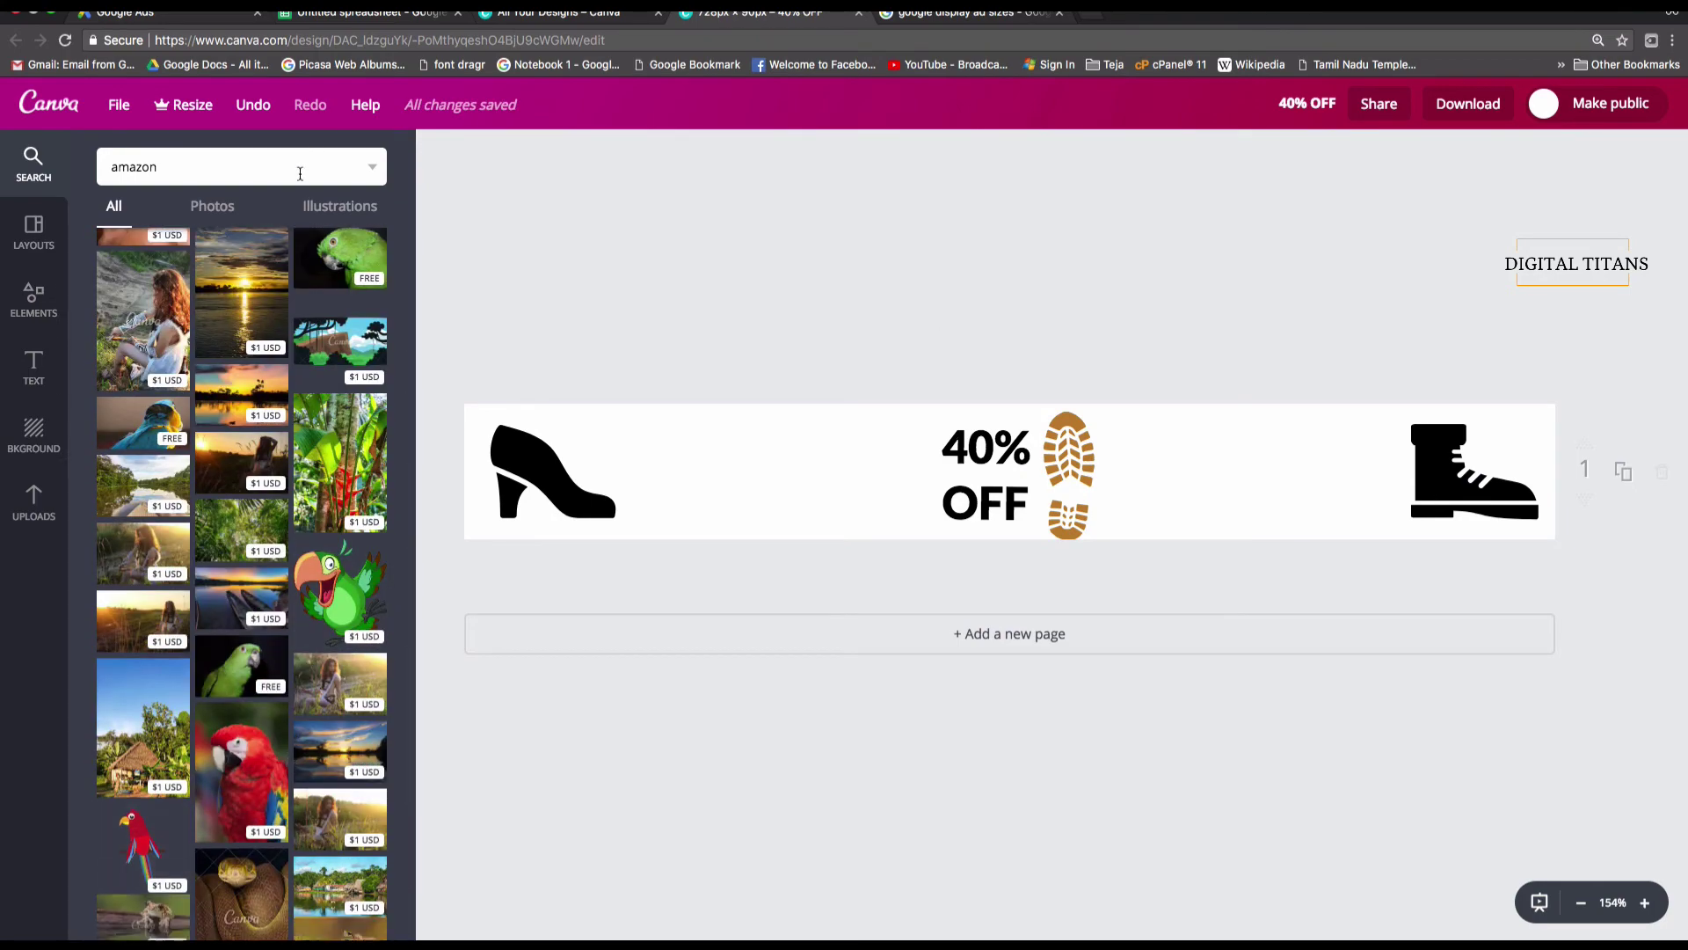
pyautogui.write('.co')
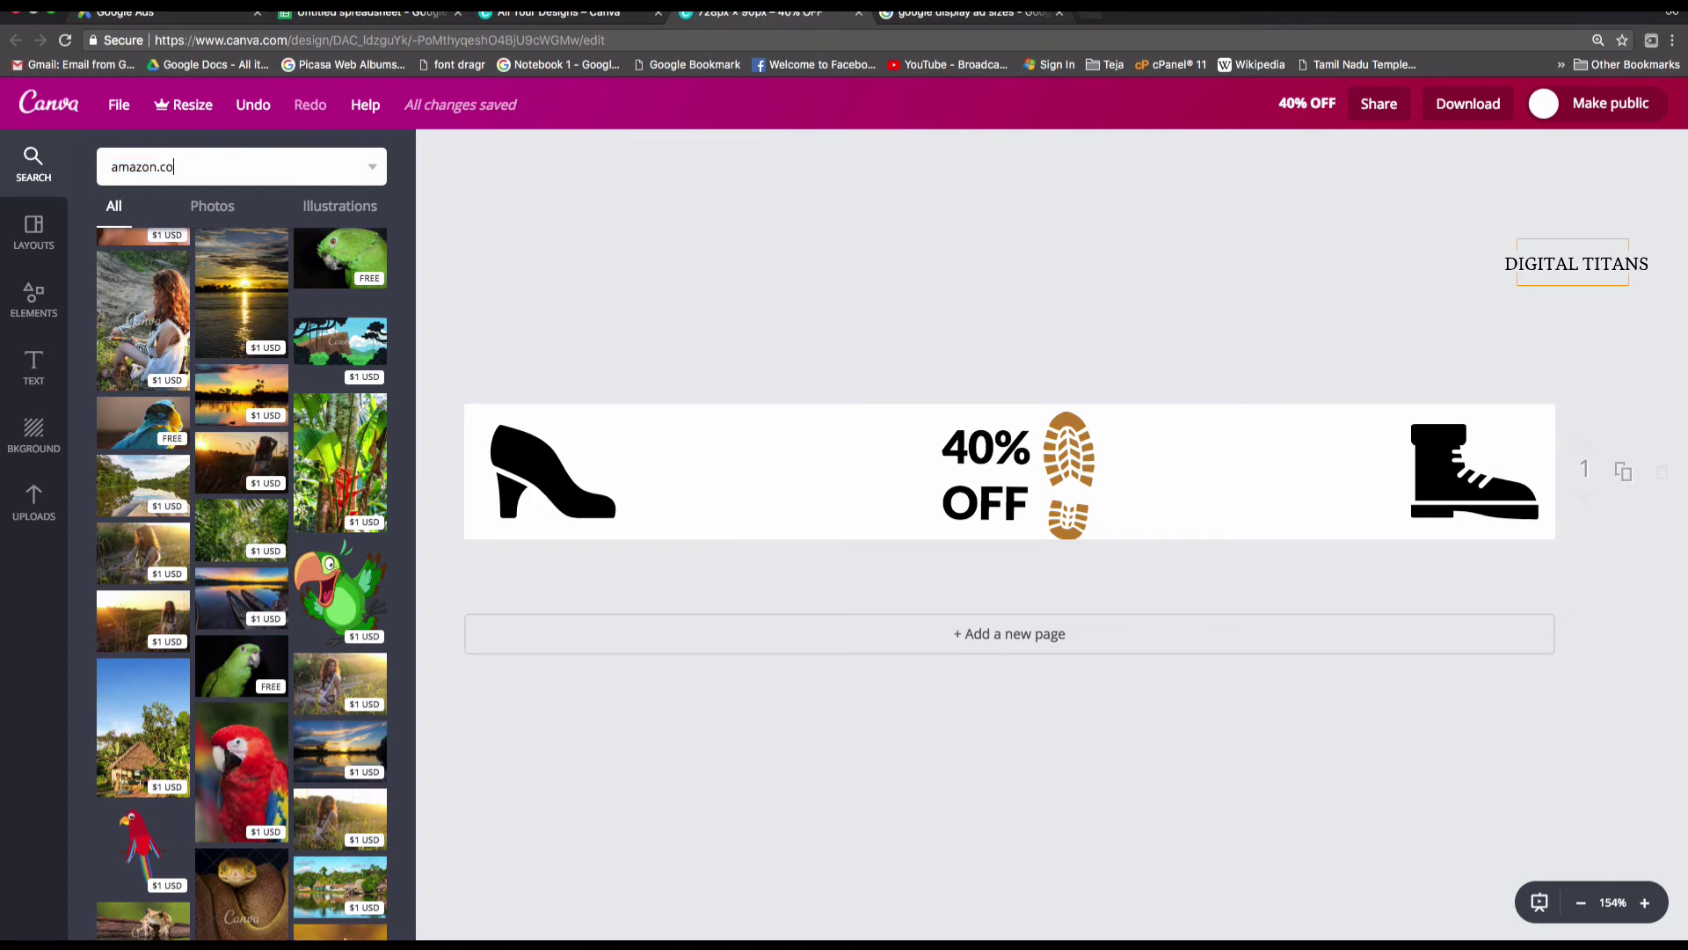
pyautogui.write('m')
pyautogui.press('Return')
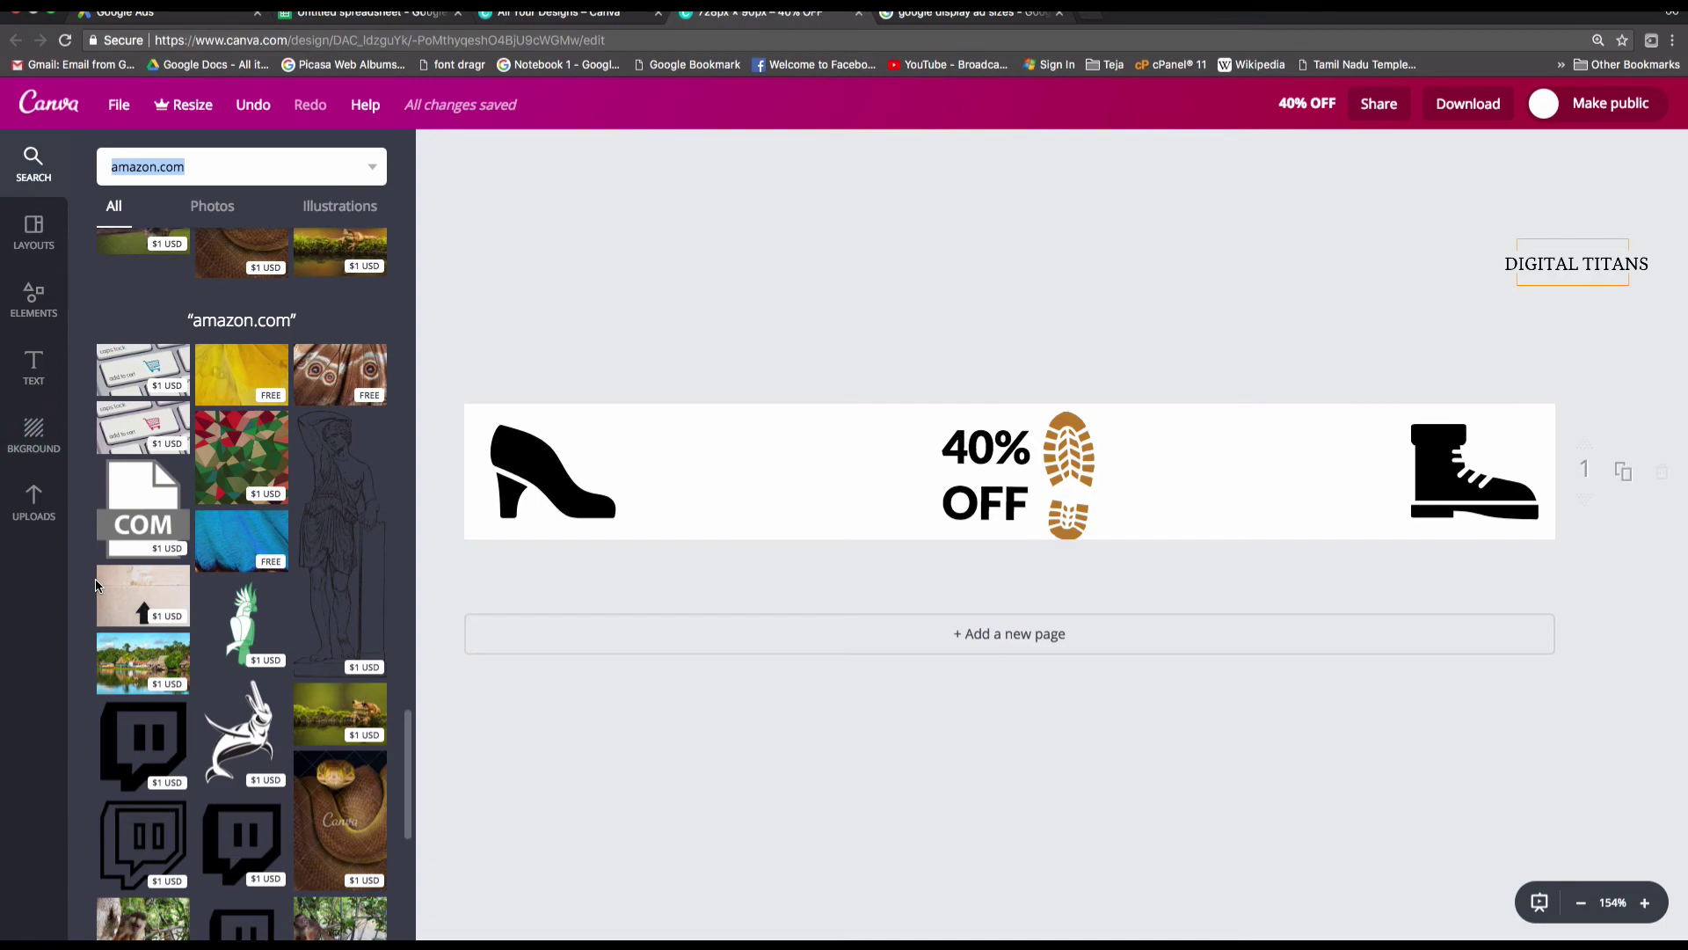
pyautogui.scroll(-10, 97, 585)
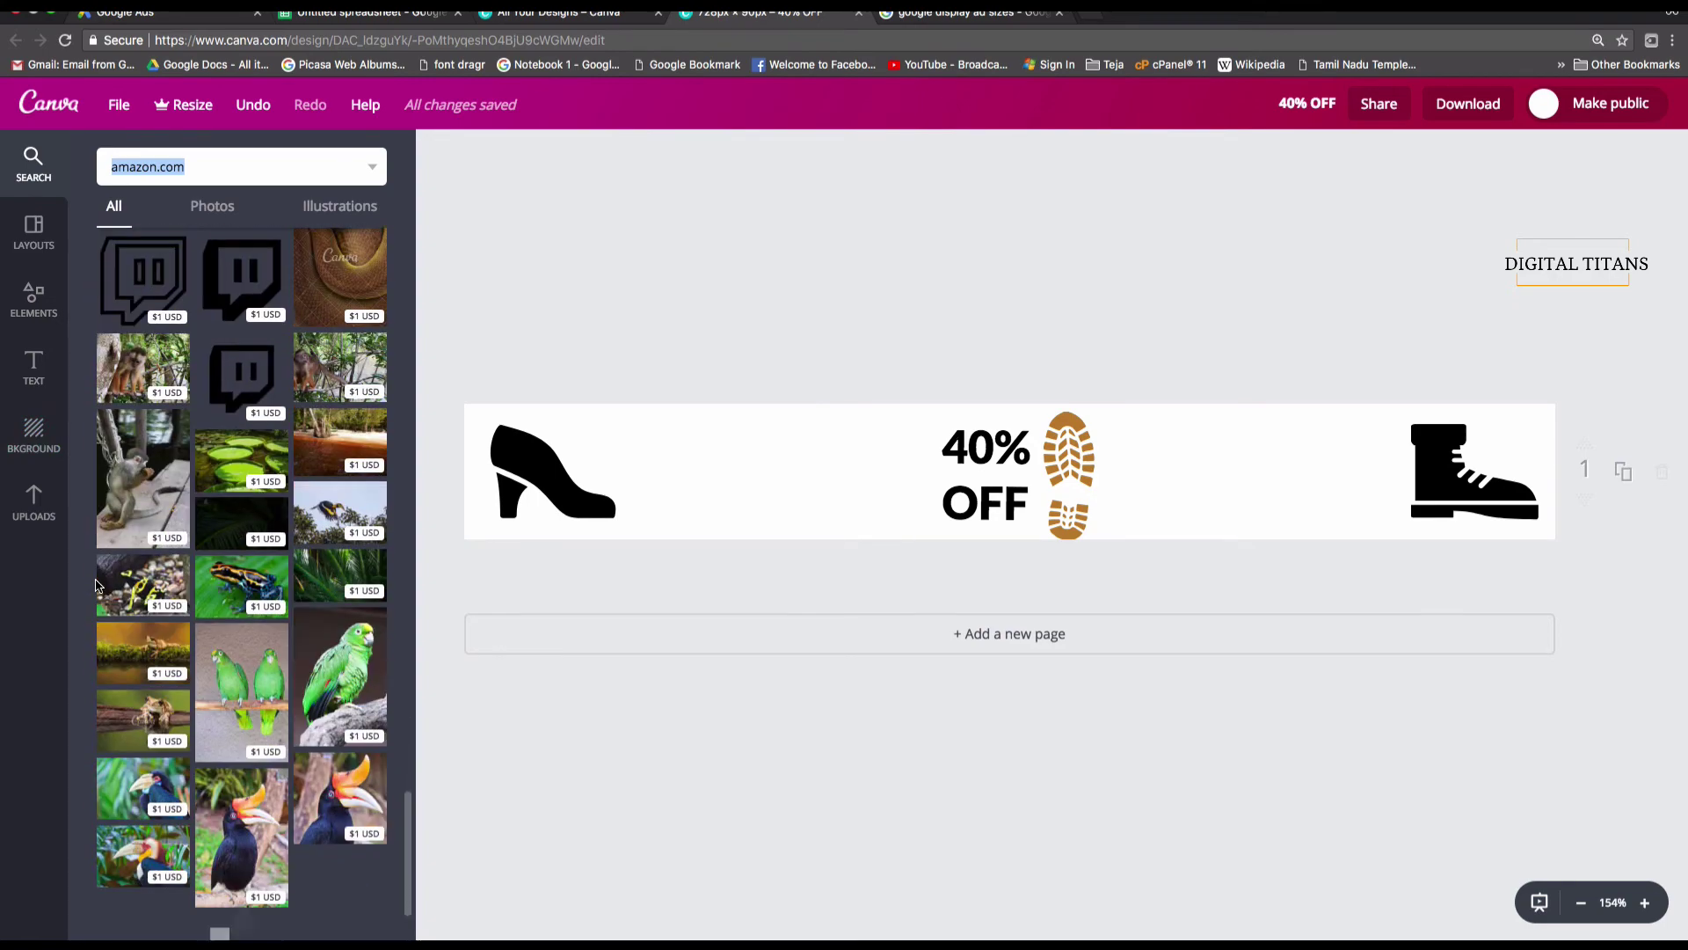
pyautogui.scroll(-20, 97, 586)
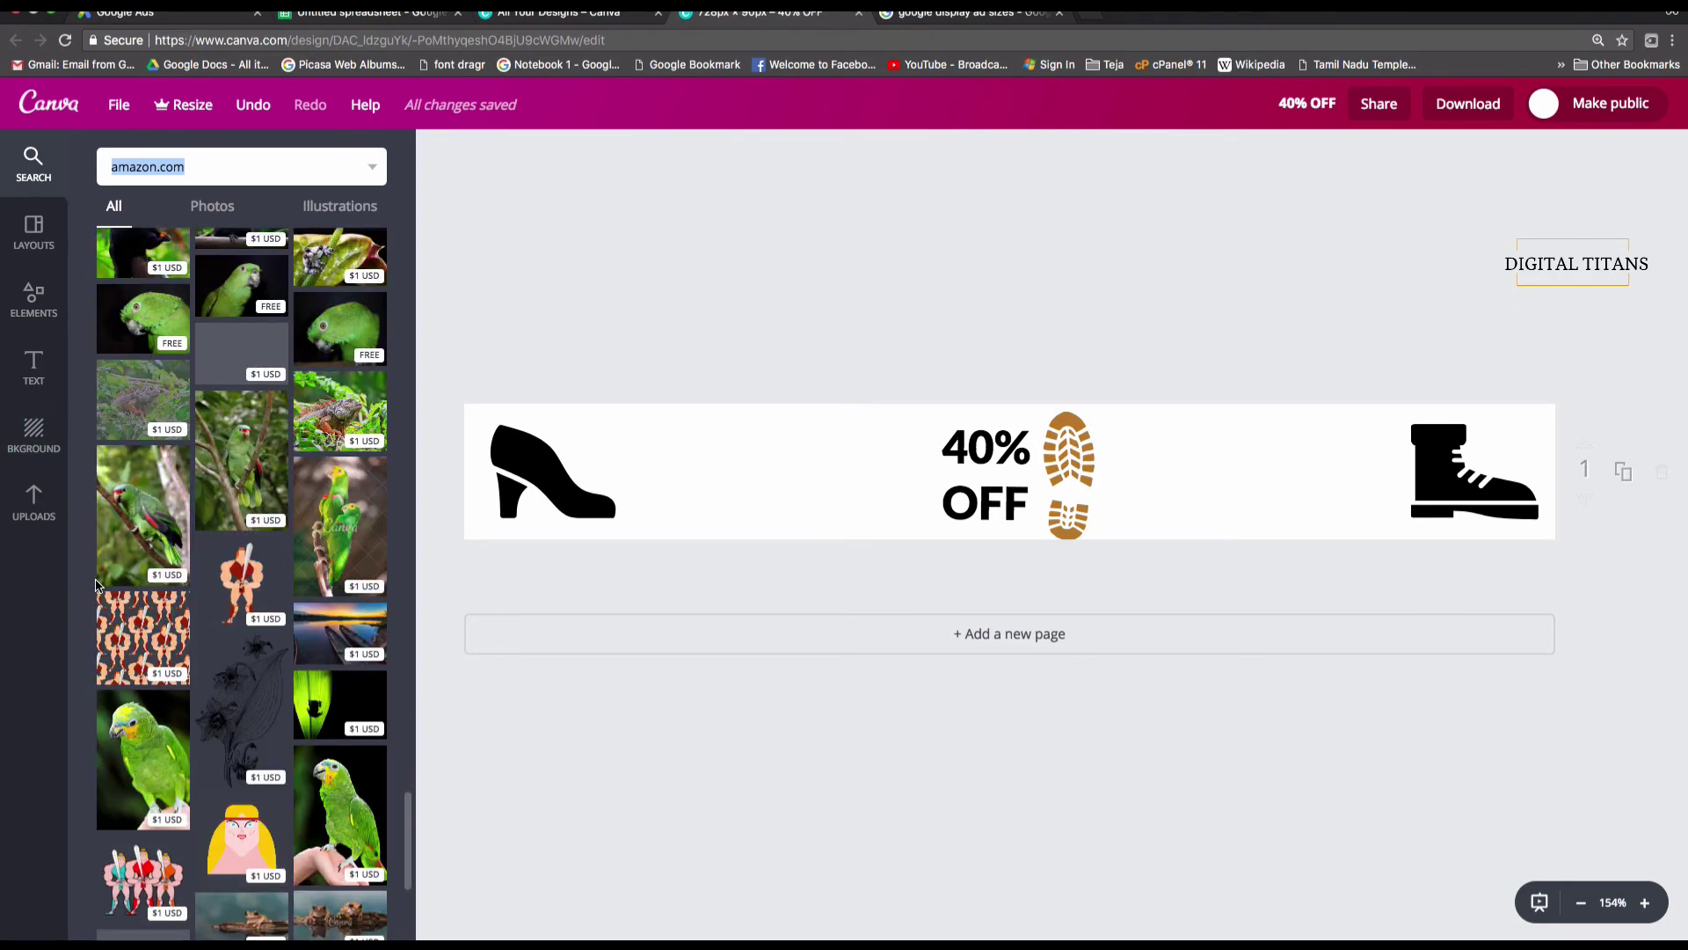
pyautogui.scroll(20, 97, 586)
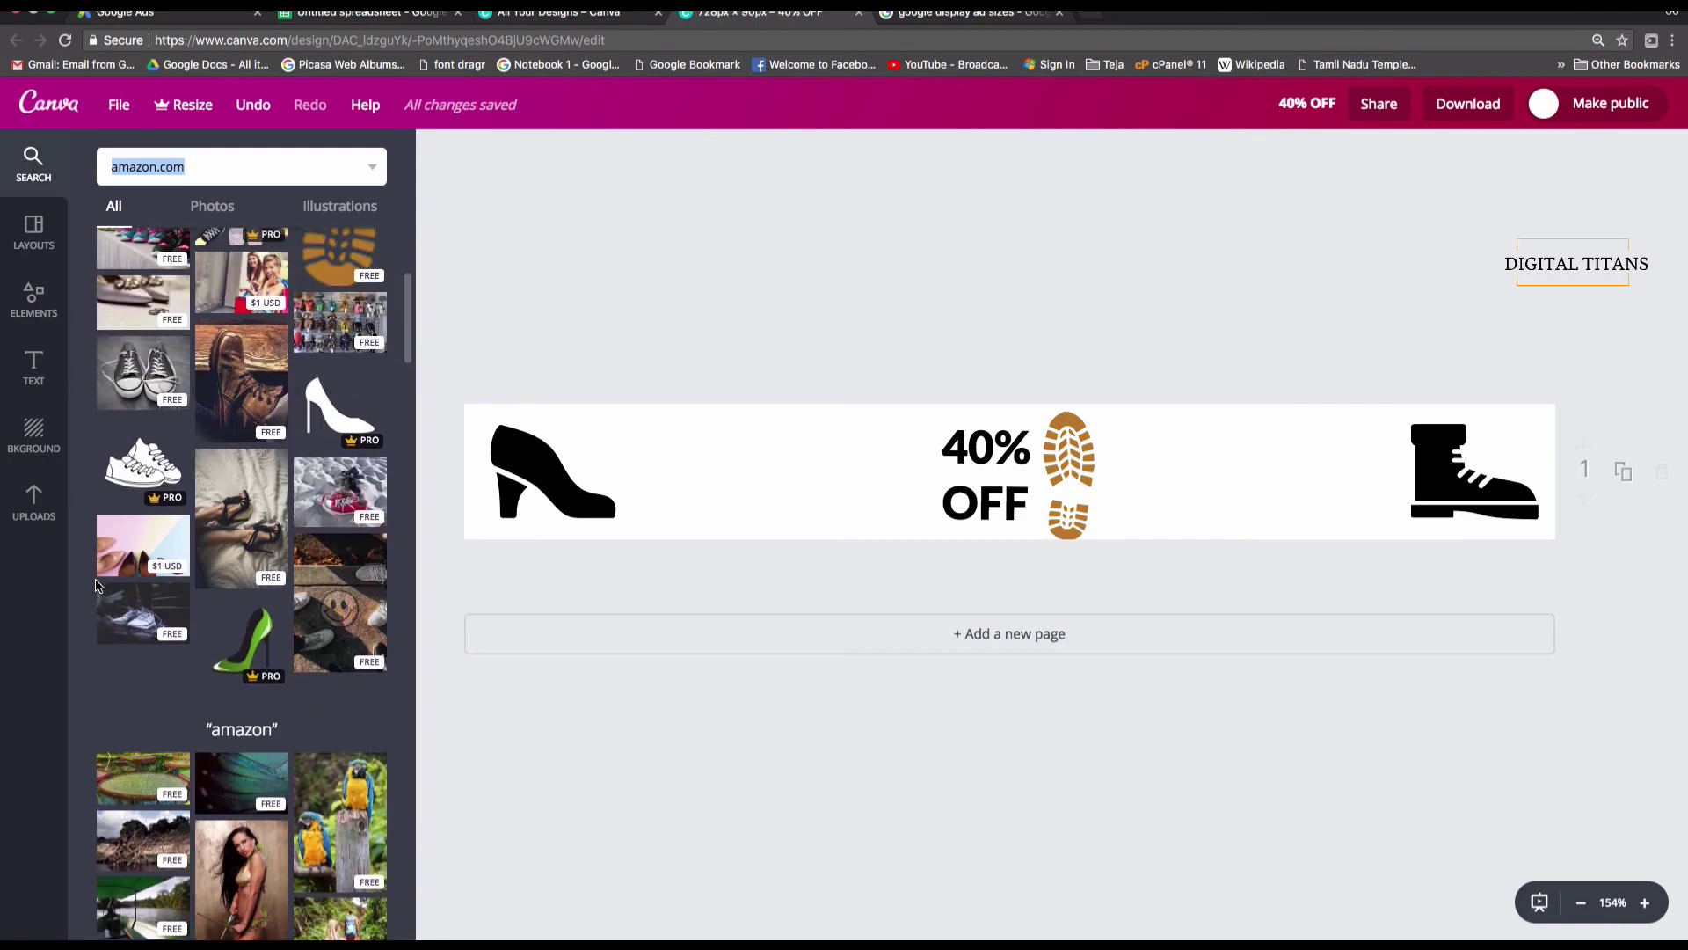
pyautogui.scroll(5, 96, 585)
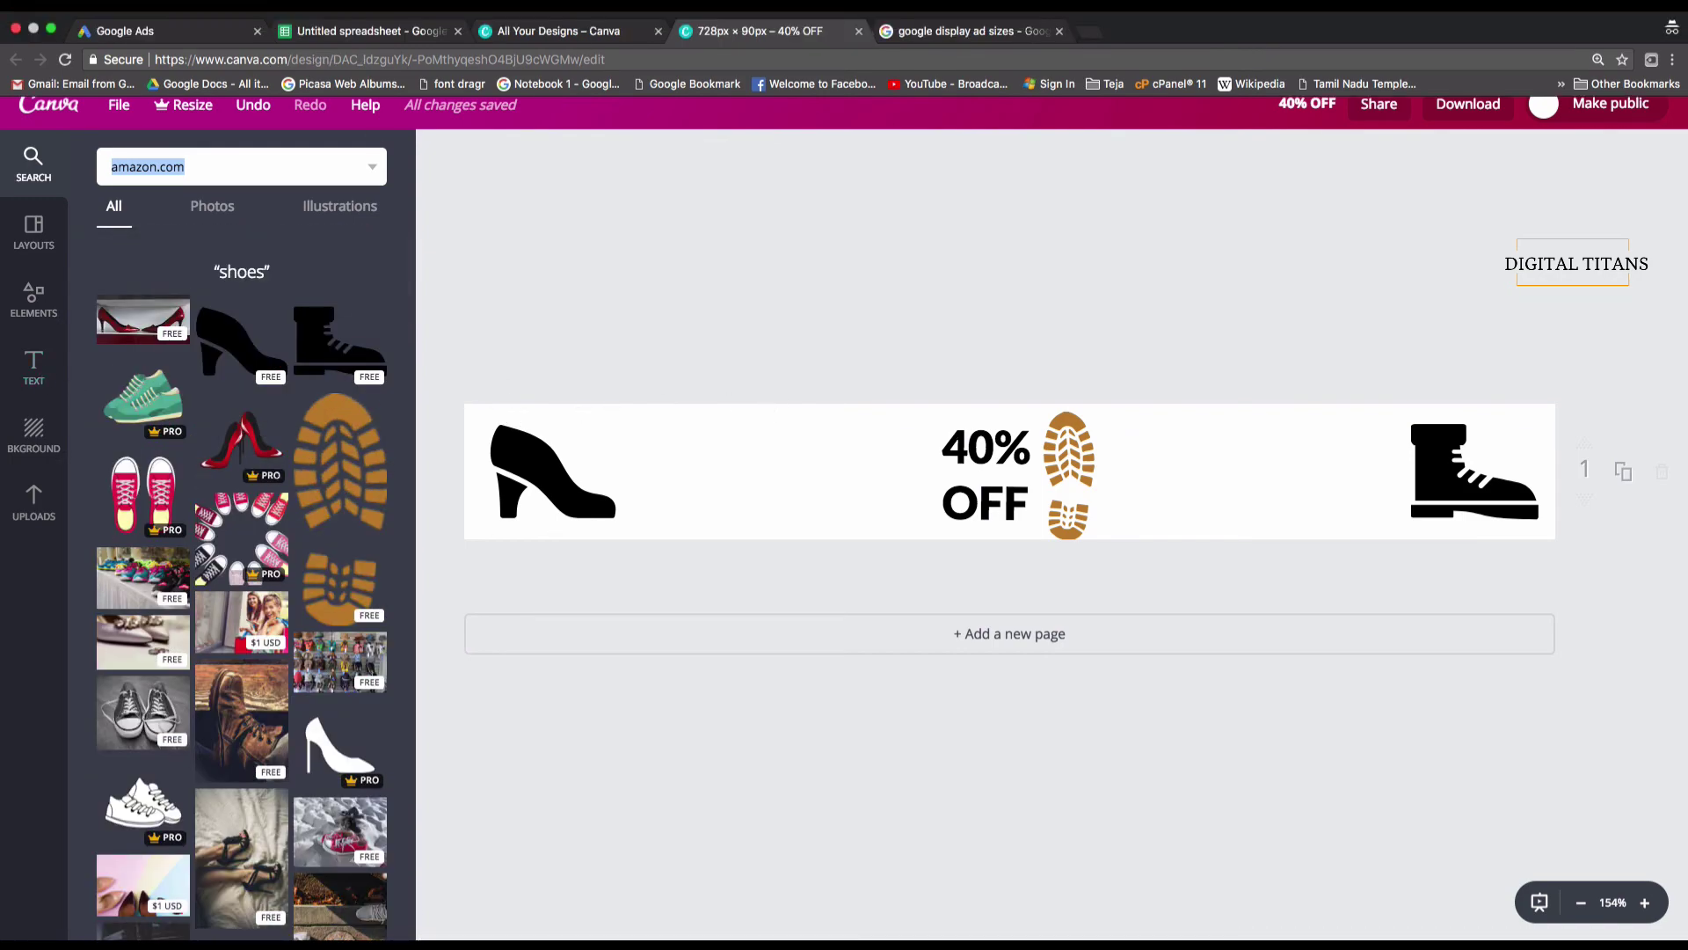
# - Switch to the Google results page and search the web for "amazon logo"
pyautogui.click(987, 35)
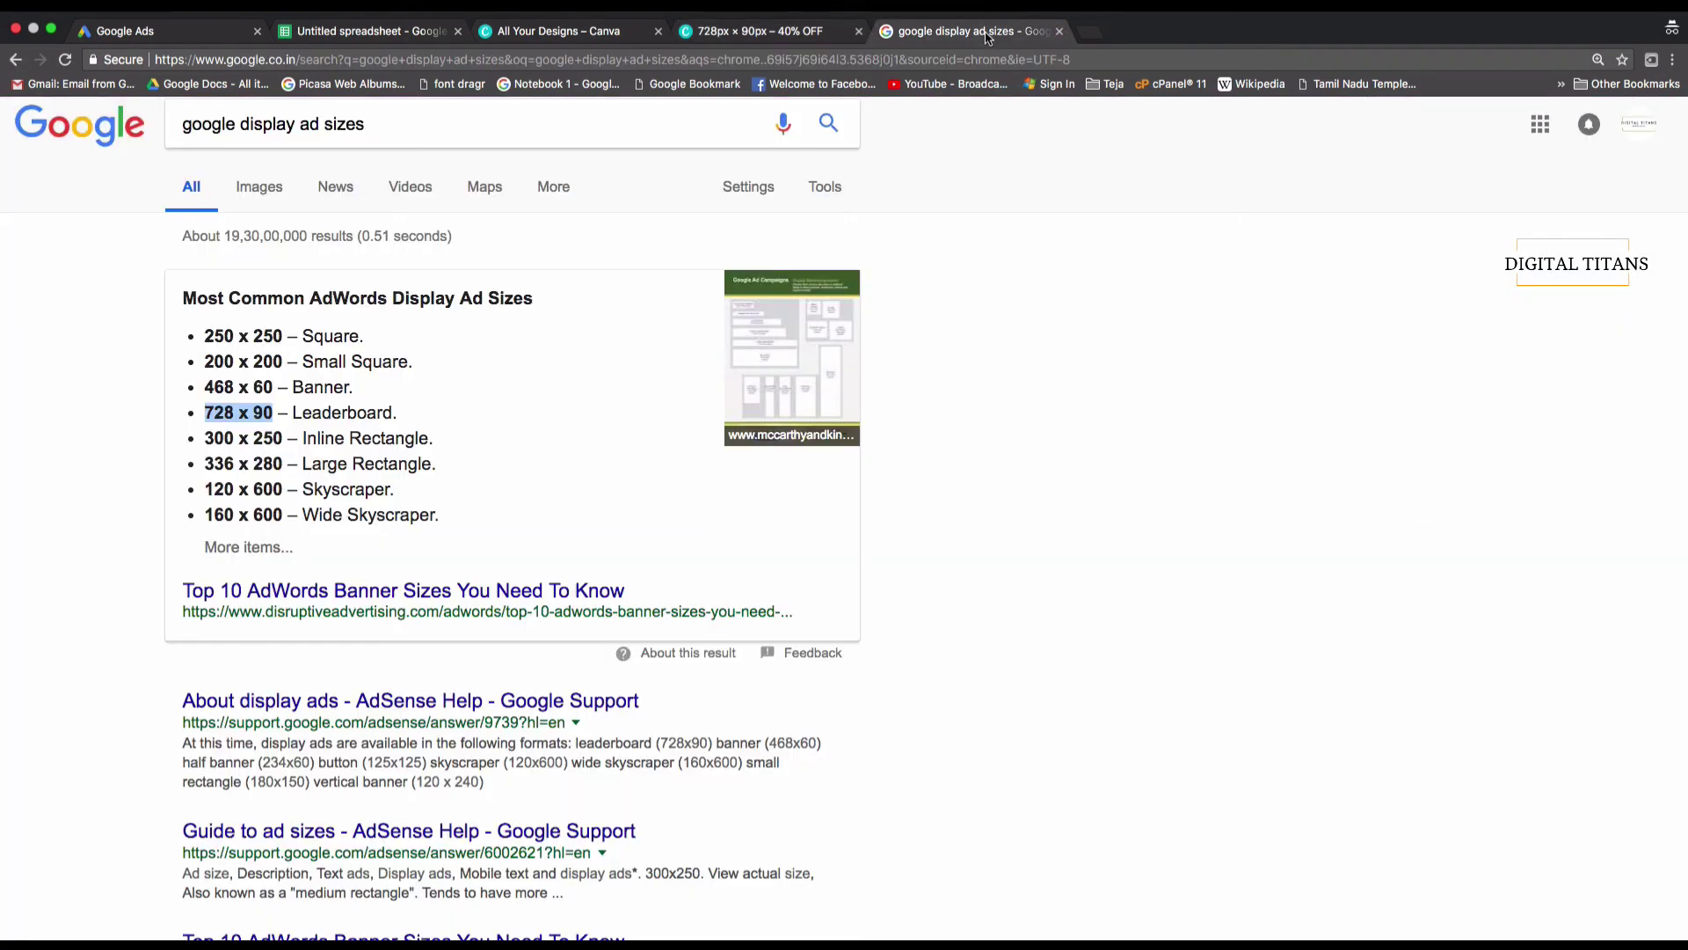
pyautogui.click(941, 60)
pyautogui.write('logo')
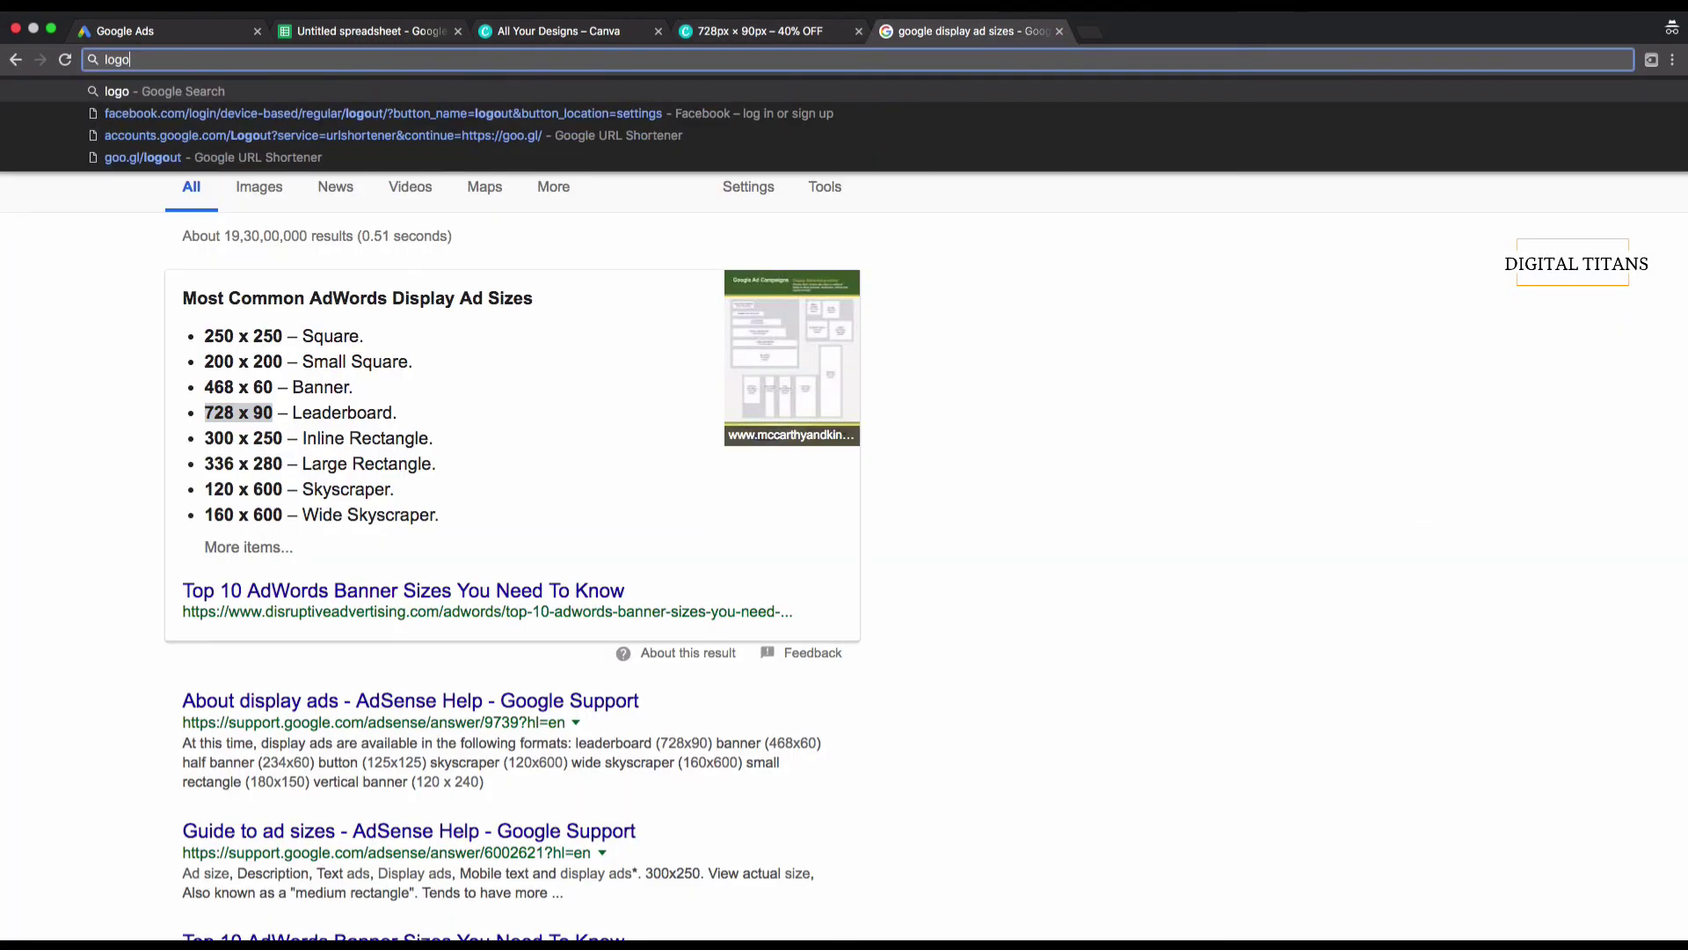
pyautogui.press('Return')
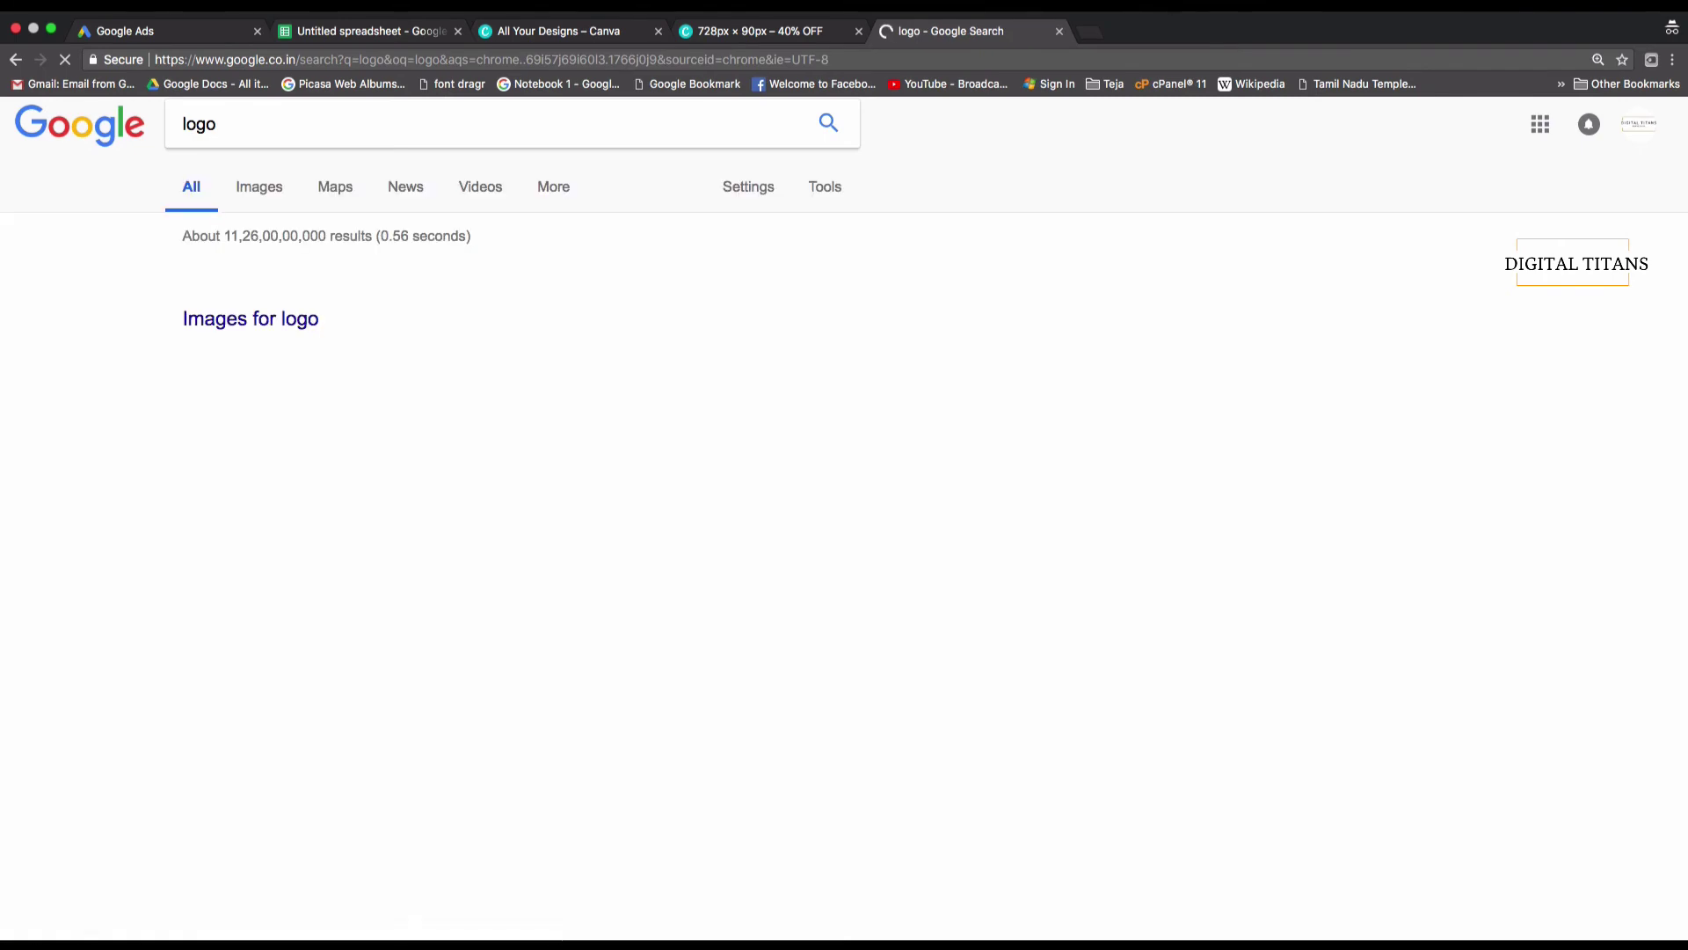
pyautogui.click(941, 59)
pyautogui.write('amazo')
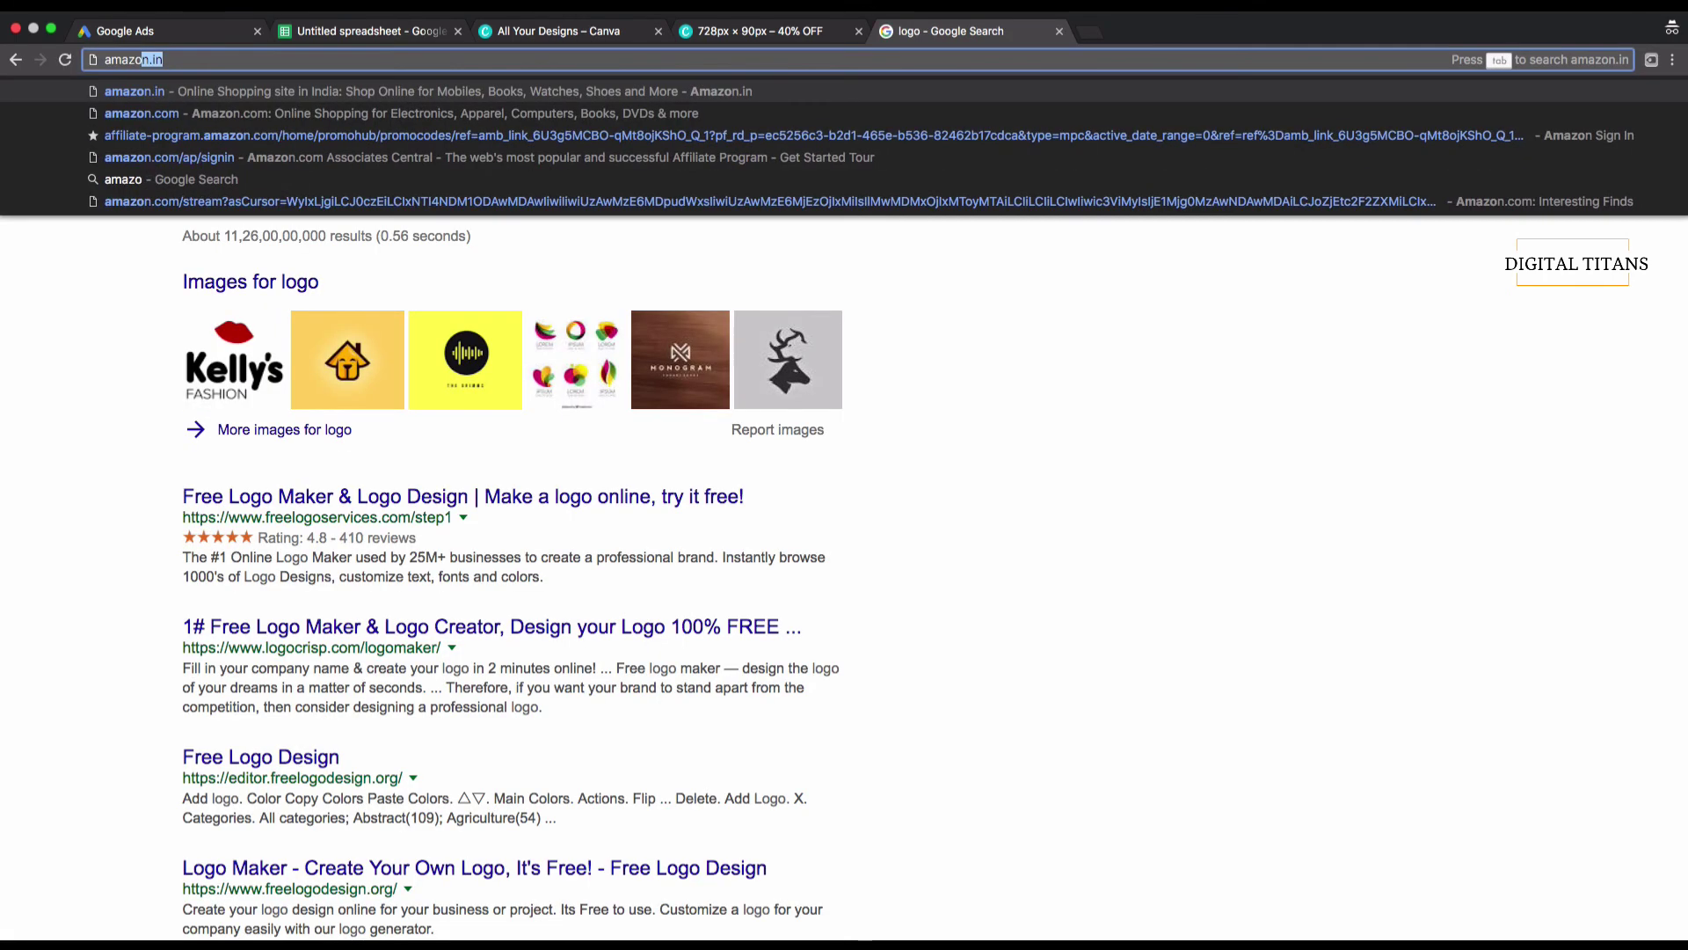
pyautogui.write('n logo')
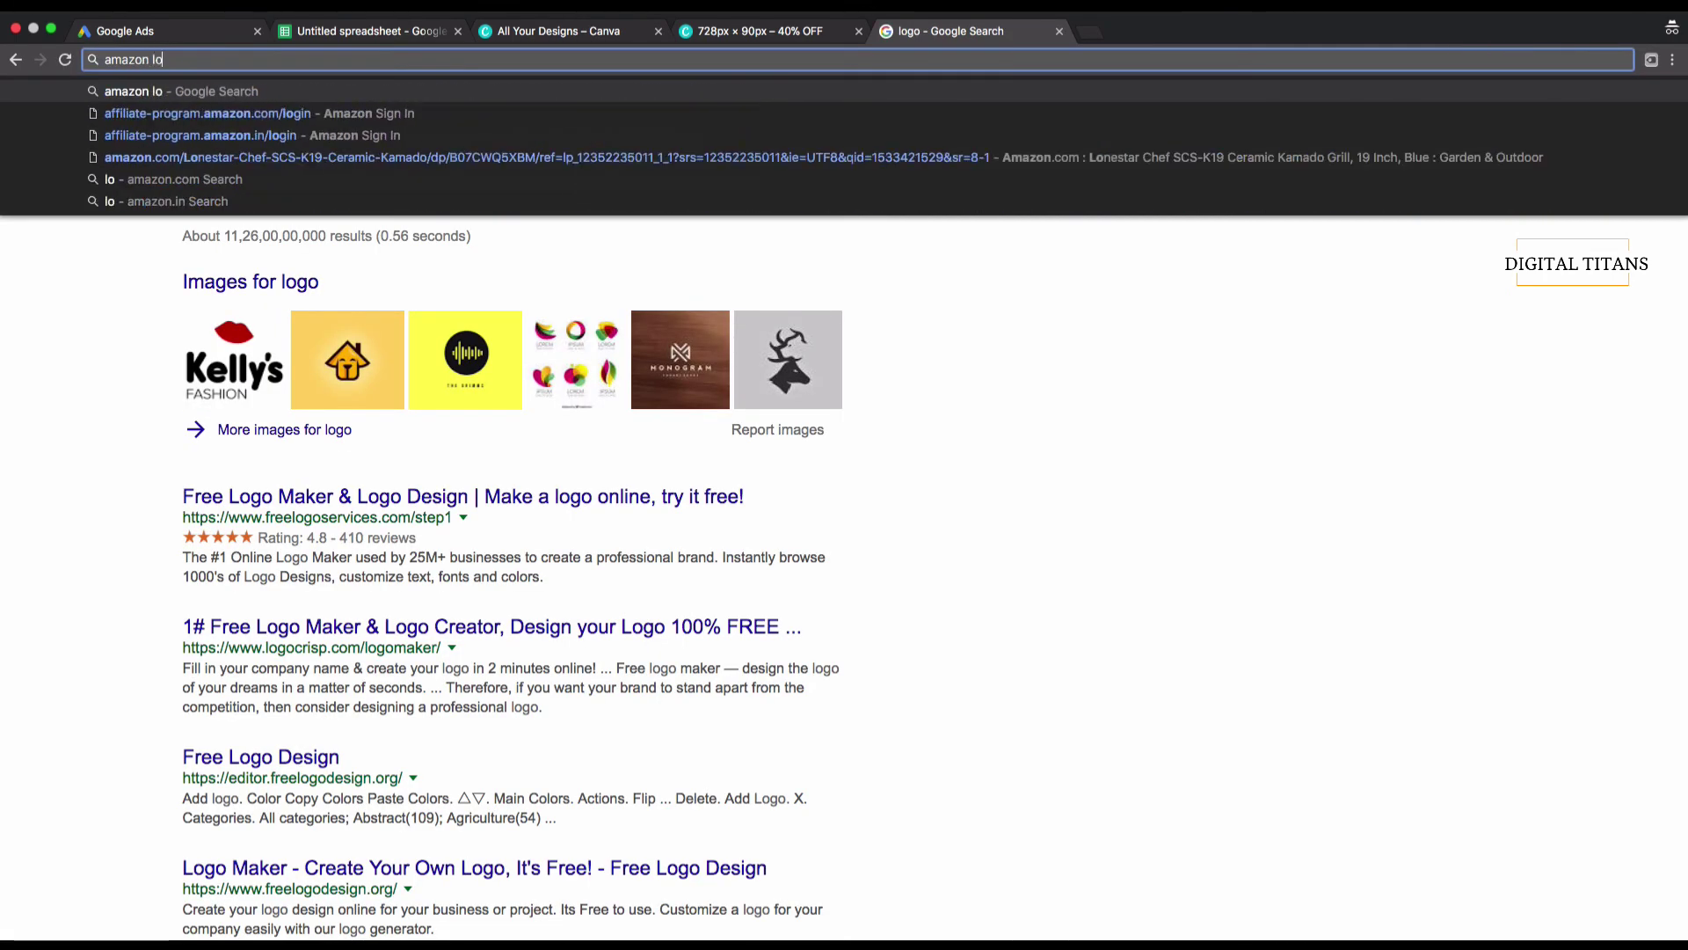
pyautogui.press('Return')
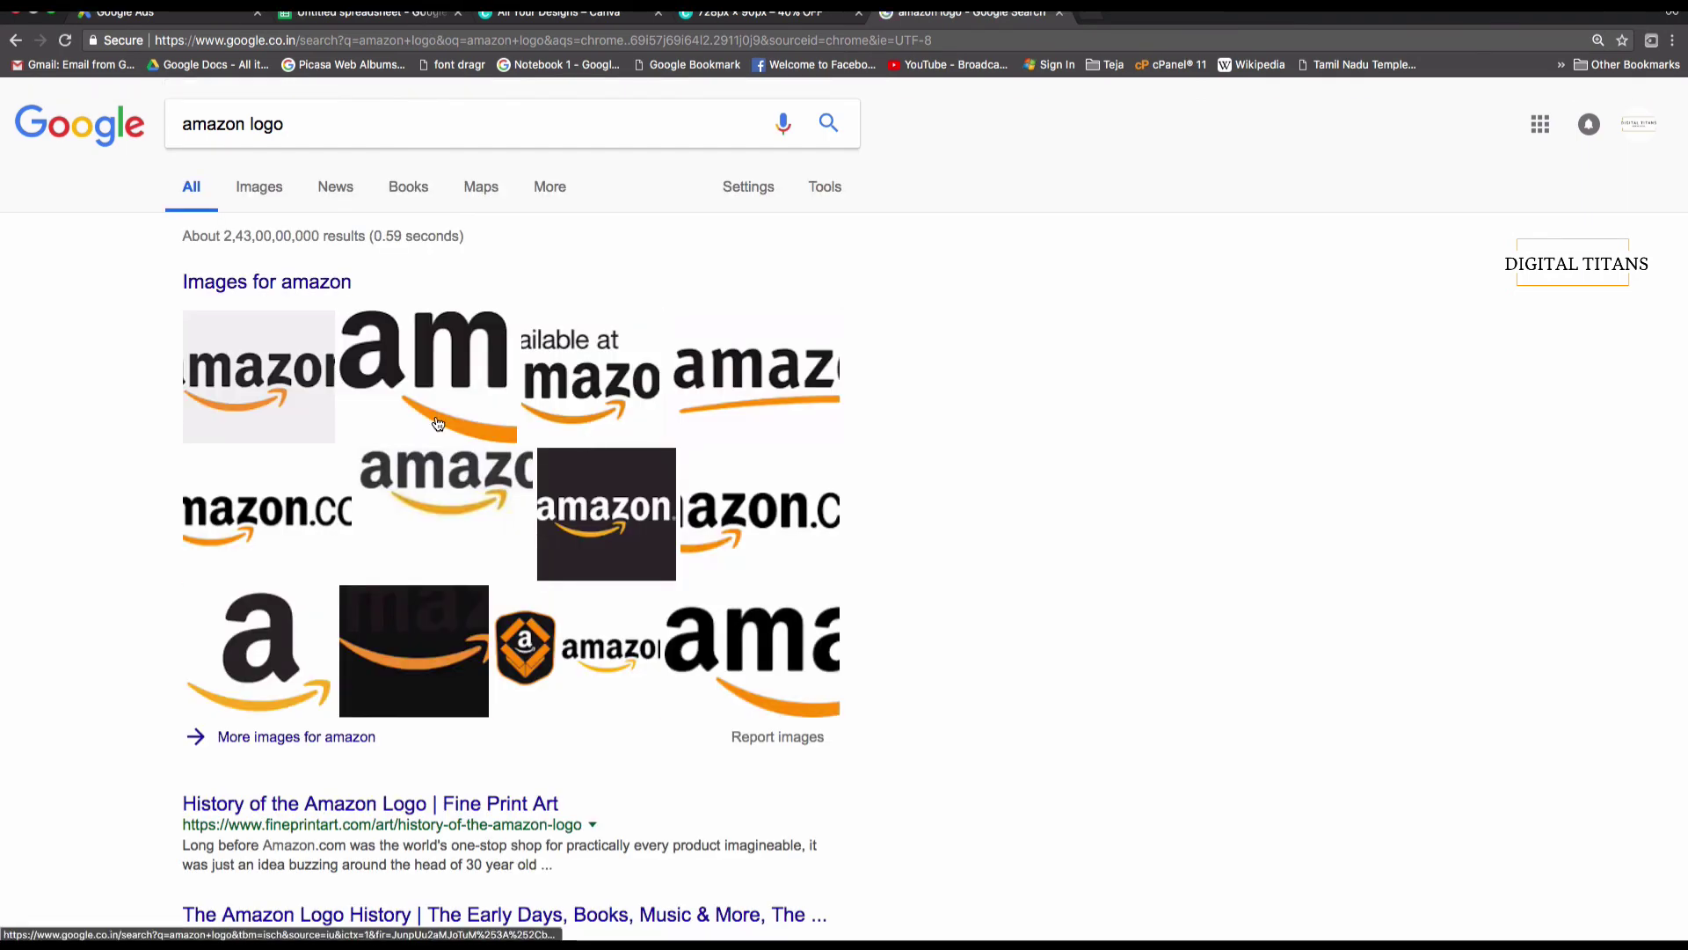
# - Open the black "a" logo with the orange smile from the image results and save it to the Desktop as amazon.png
pyautogui.click(300, 643)
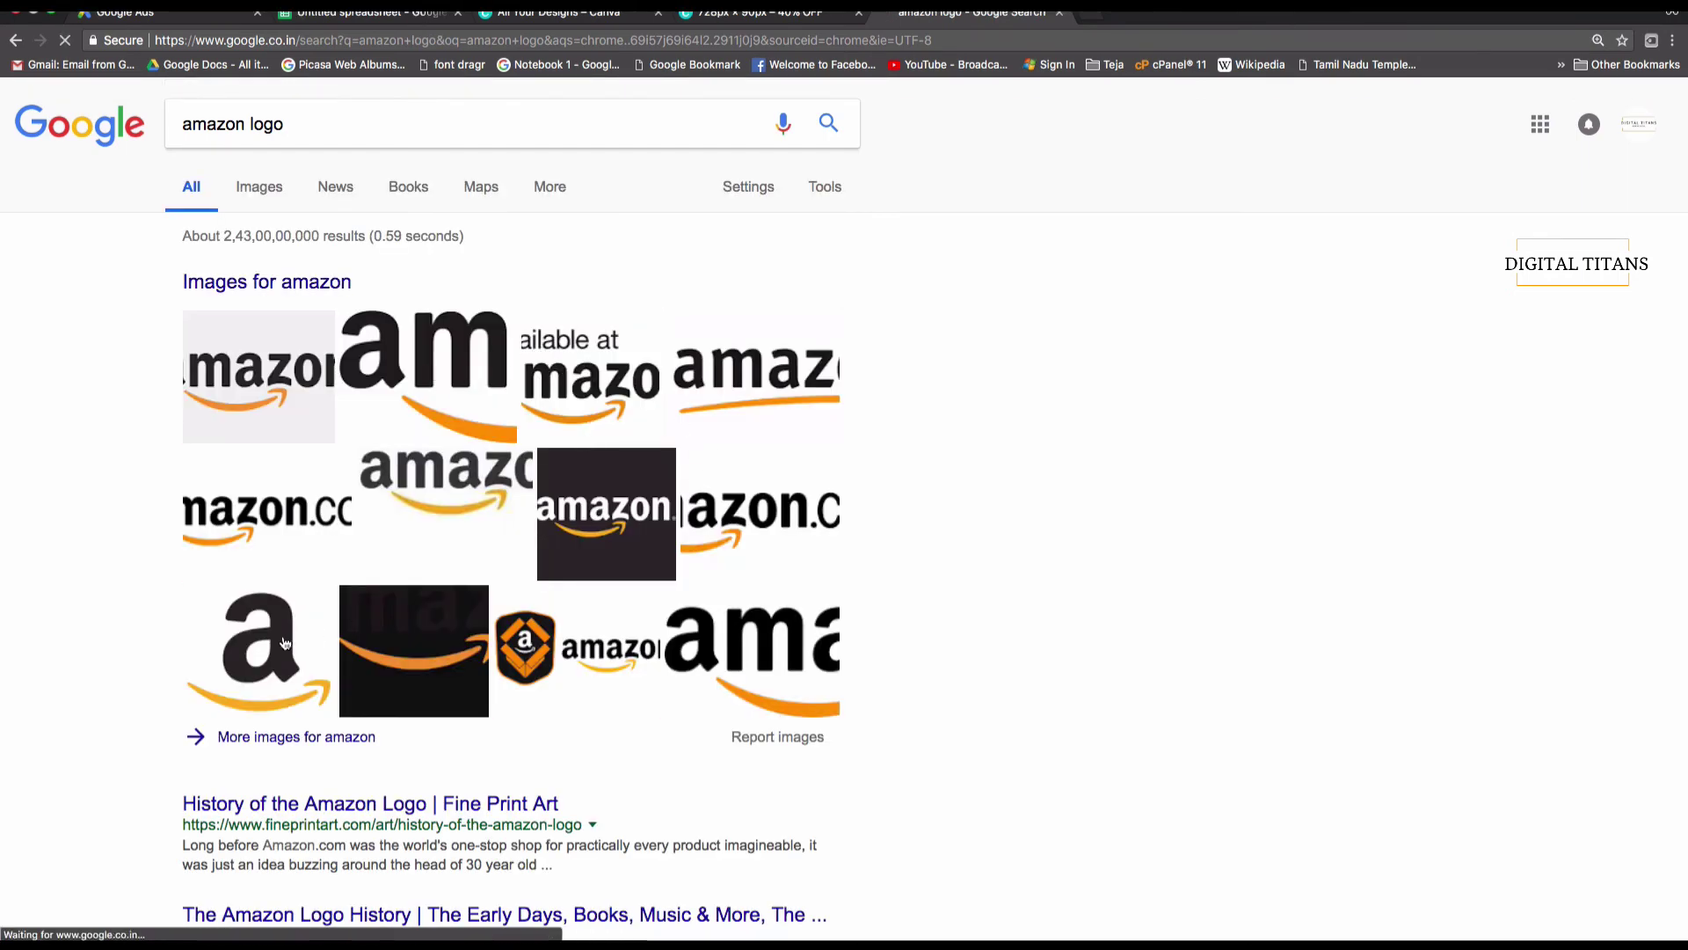
pyautogui.click(193, 417)
pyautogui.rightClick(199, 410)
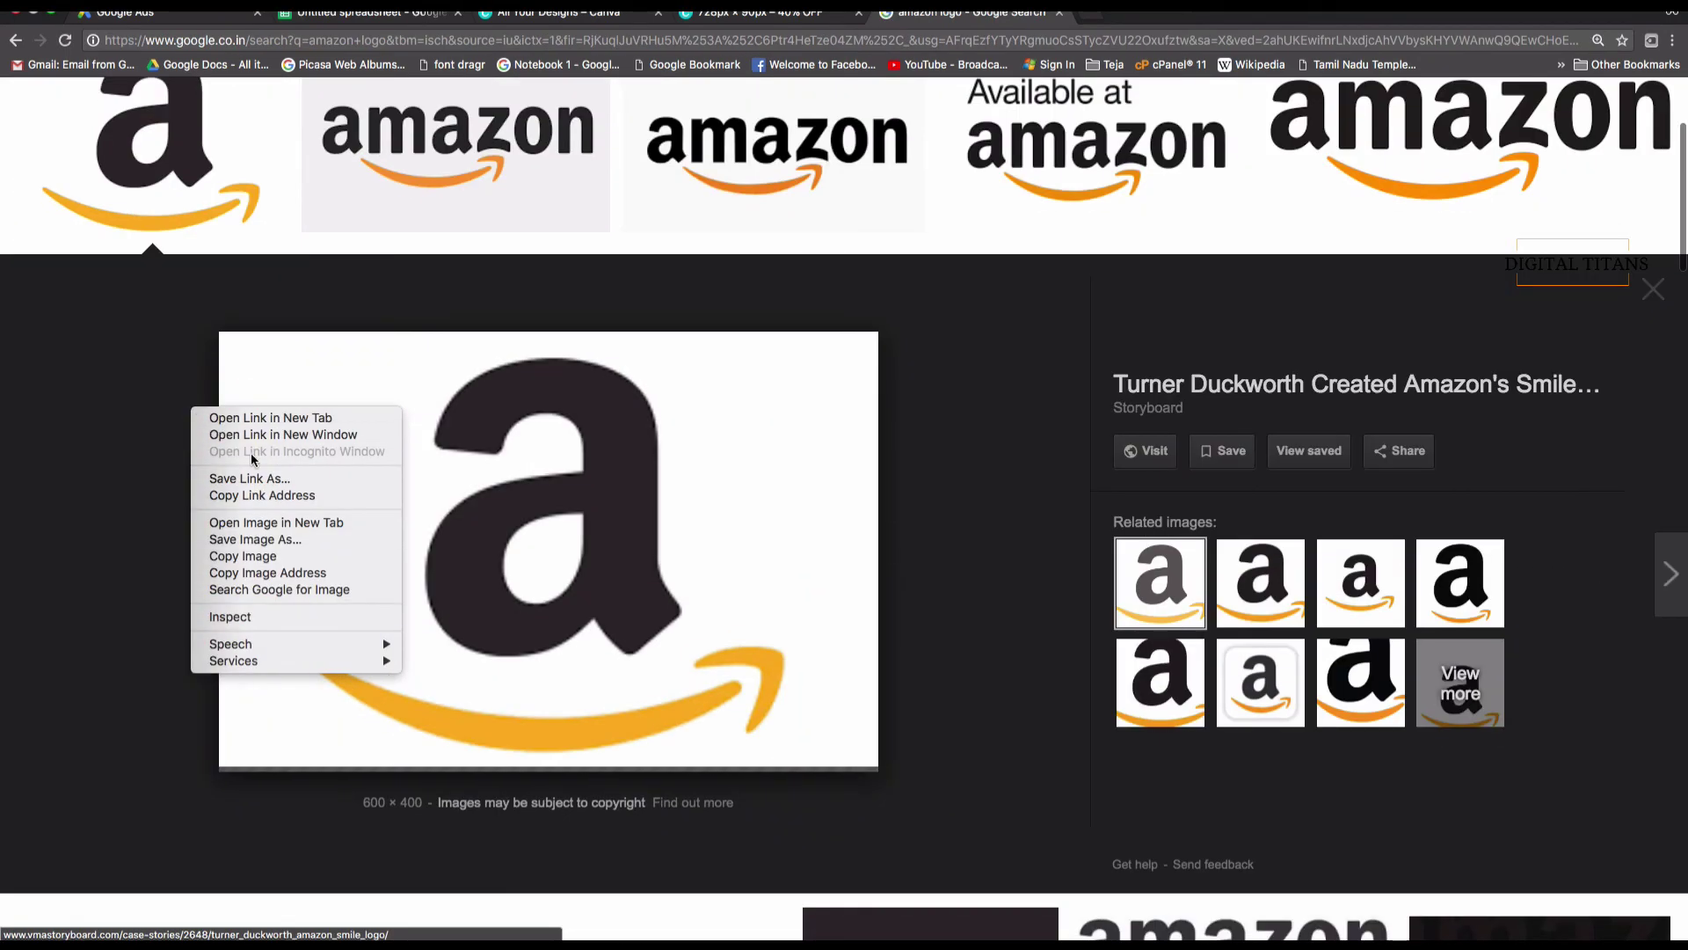
pyautogui.click(252, 547)
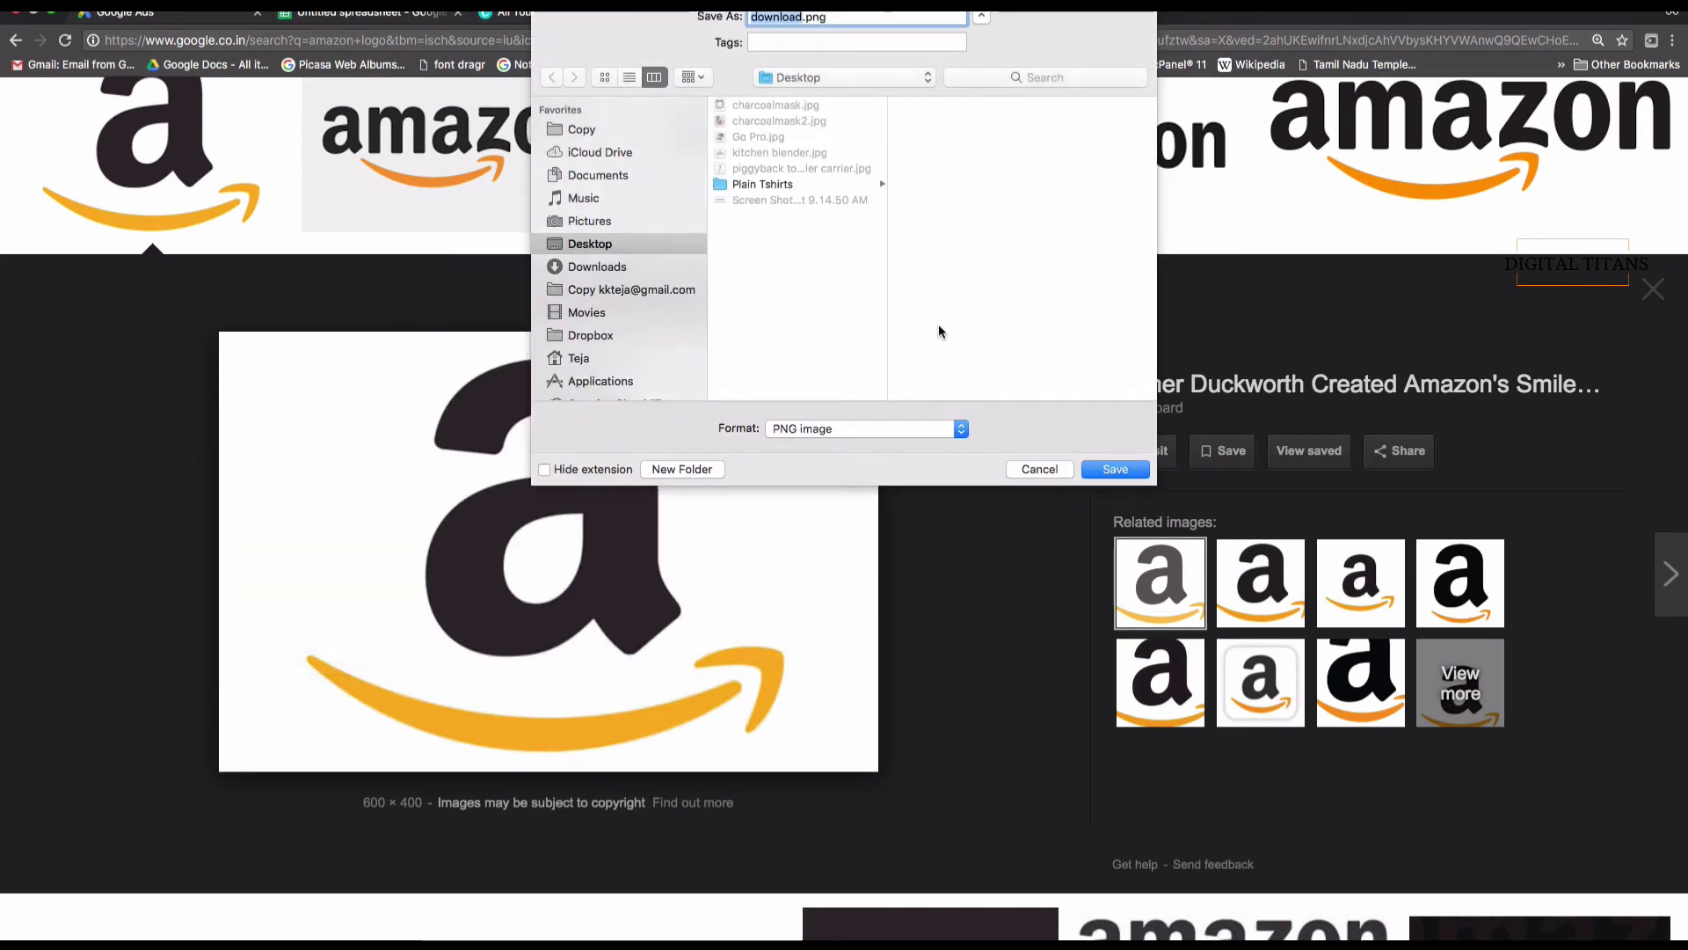
pyautogui.write('amazon')
pyautogui.press('Return')
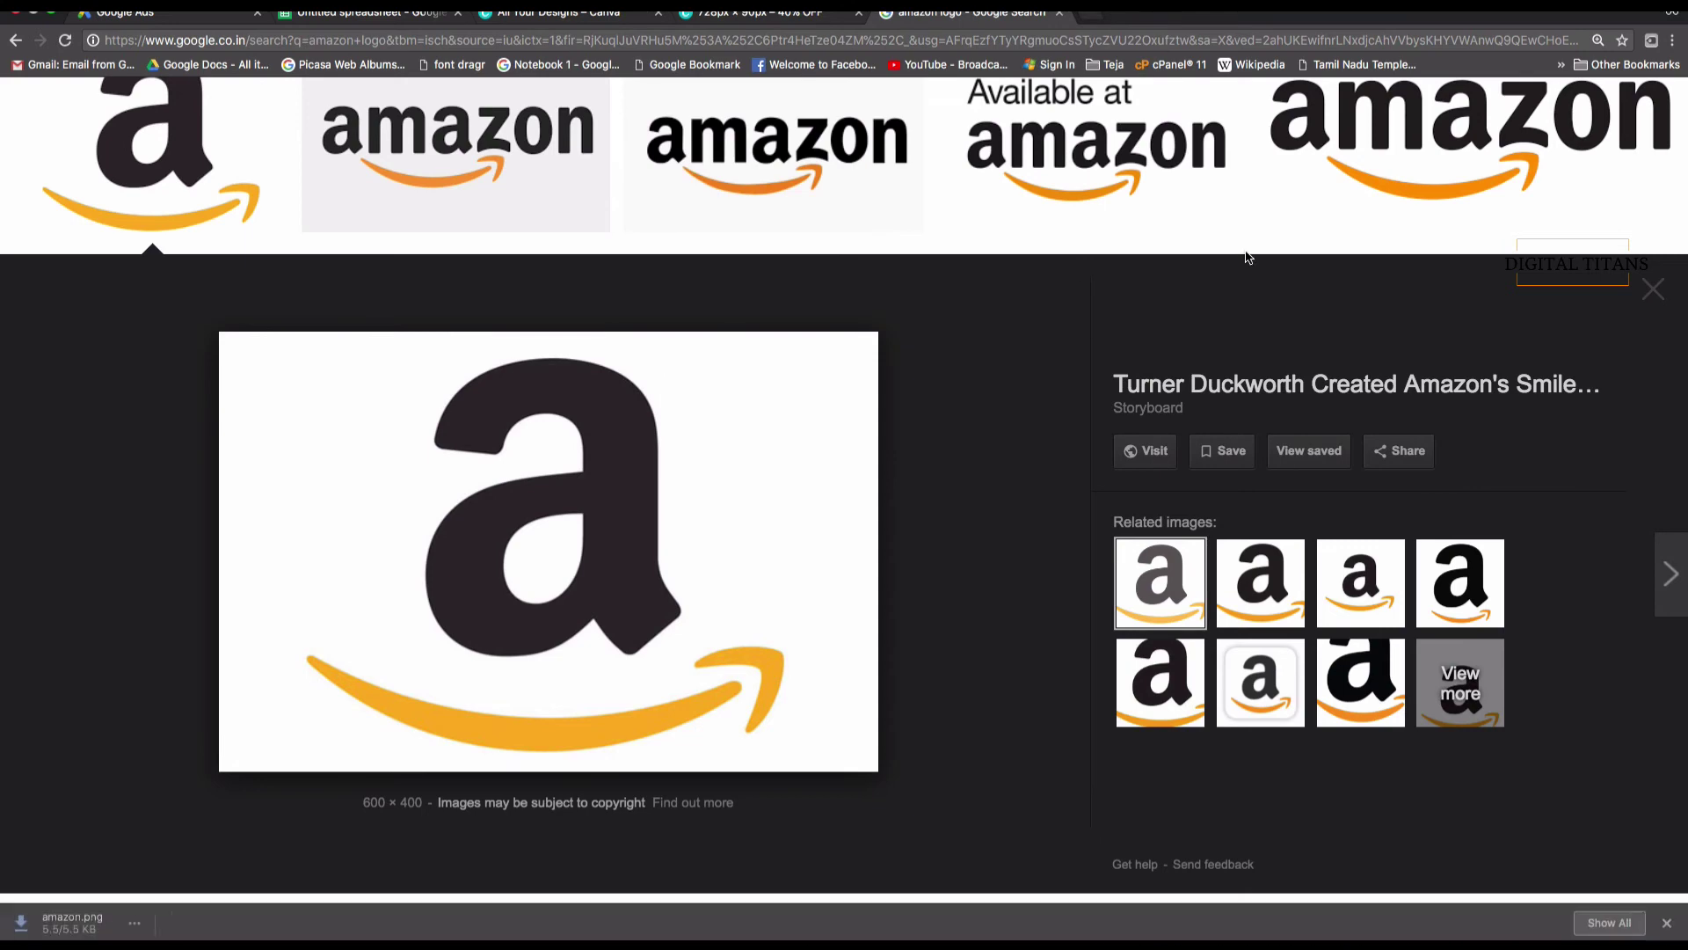
# - Switch back to the Canva banner, upload amazon.png and place the logo between the high-heel shoe and the "40% OFF" text
pyautogui.click(758, 15)
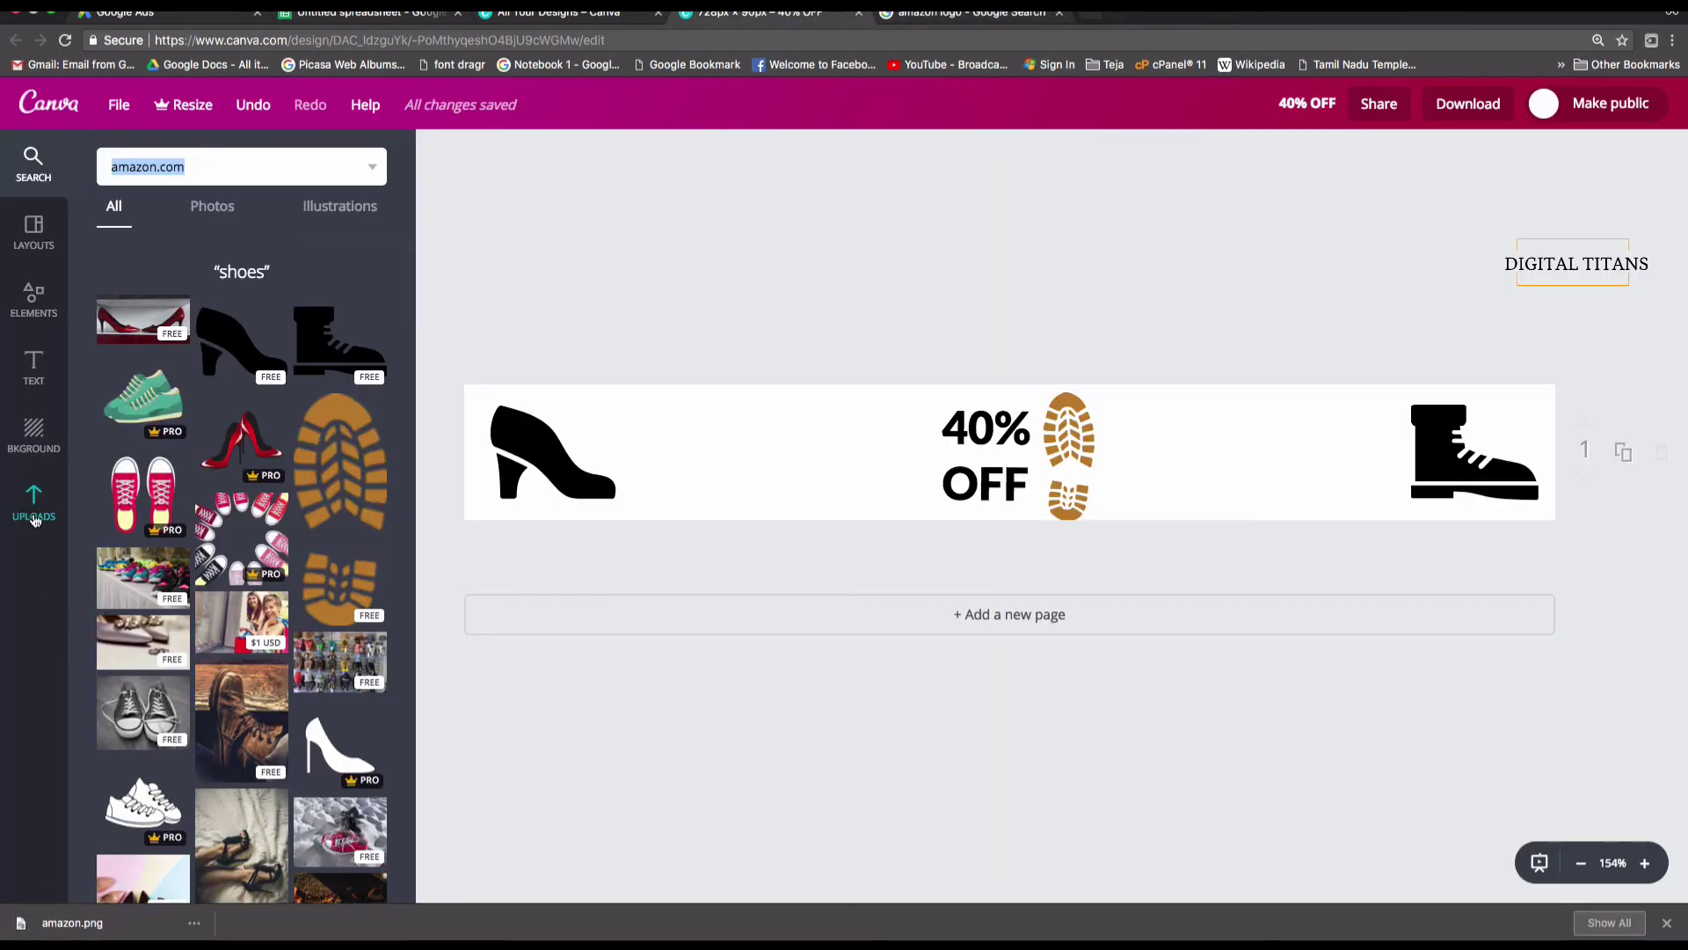
pyautogui.click(33, 519)
pyautogui.moveTo(72, 922); pyautogui.dragTo(214, 577)
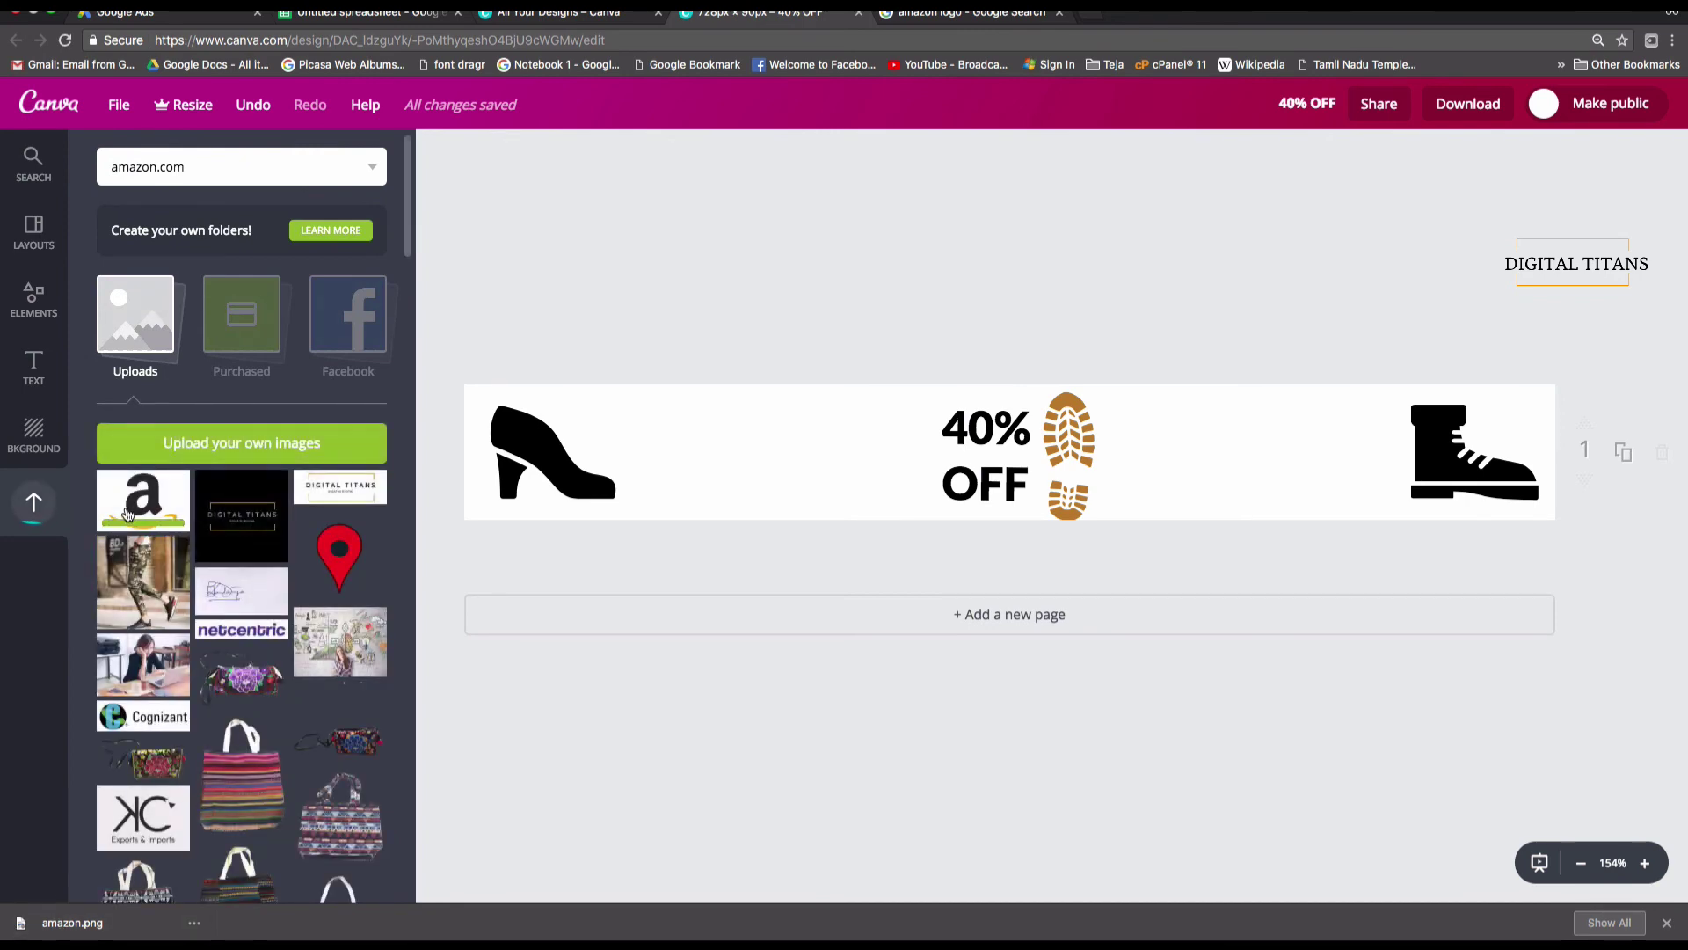
pyautogui.click(127, 515)
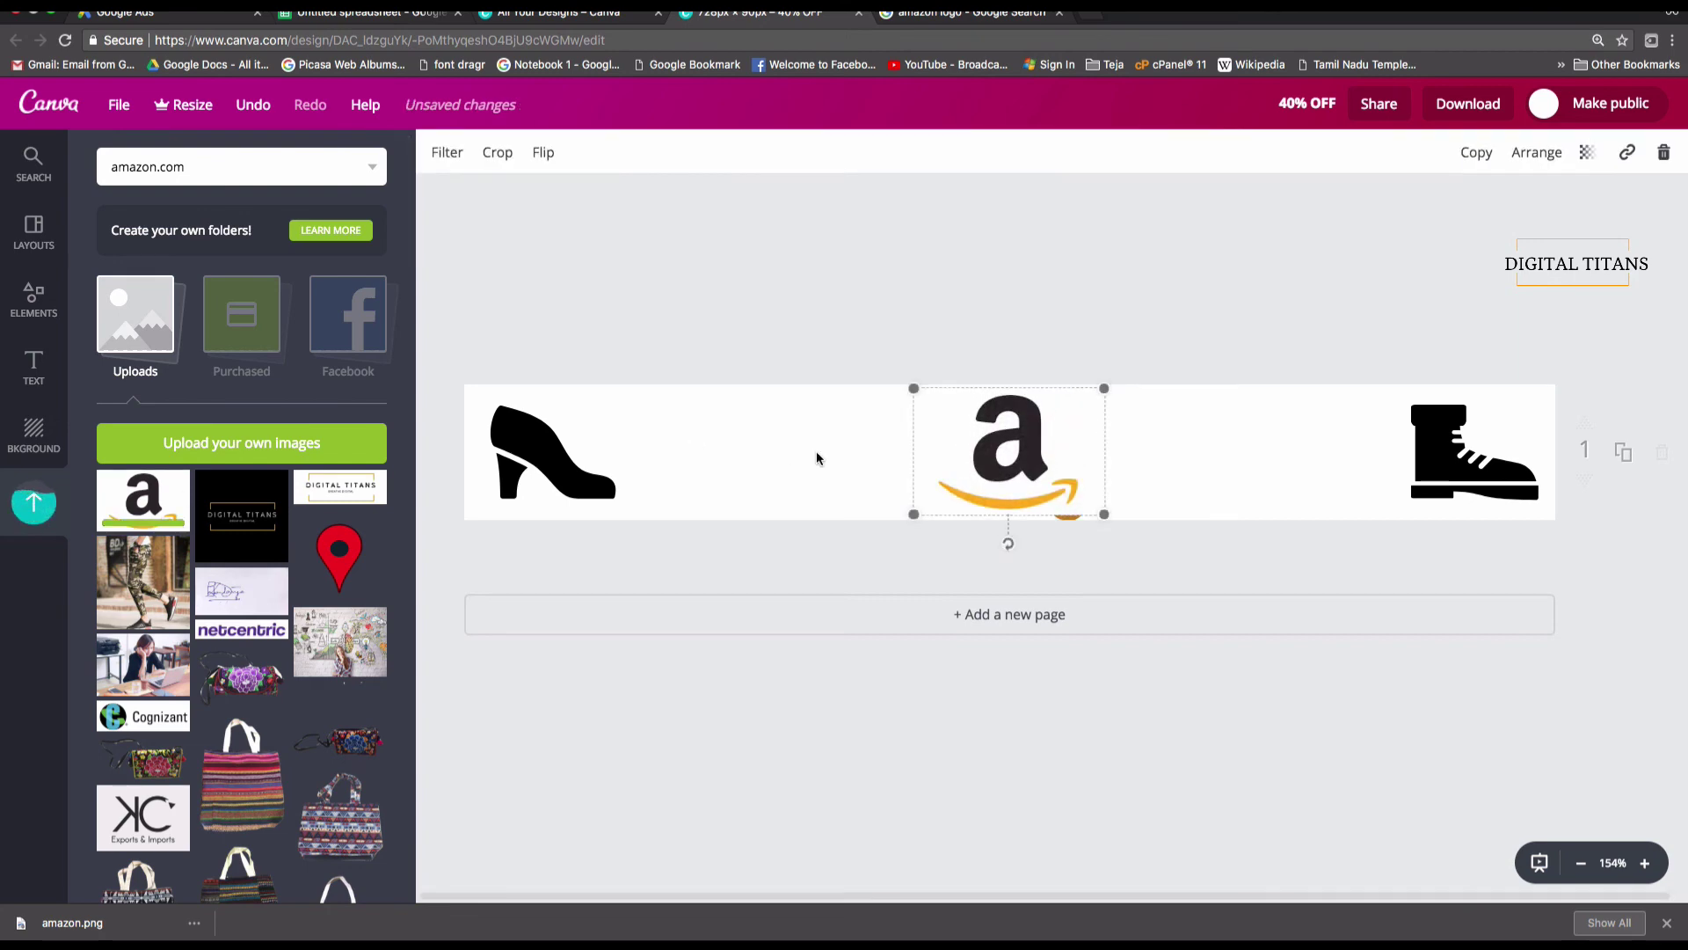
pyautogui.moveTo(1011, 455); pyautogui.dragTo(719, 453)
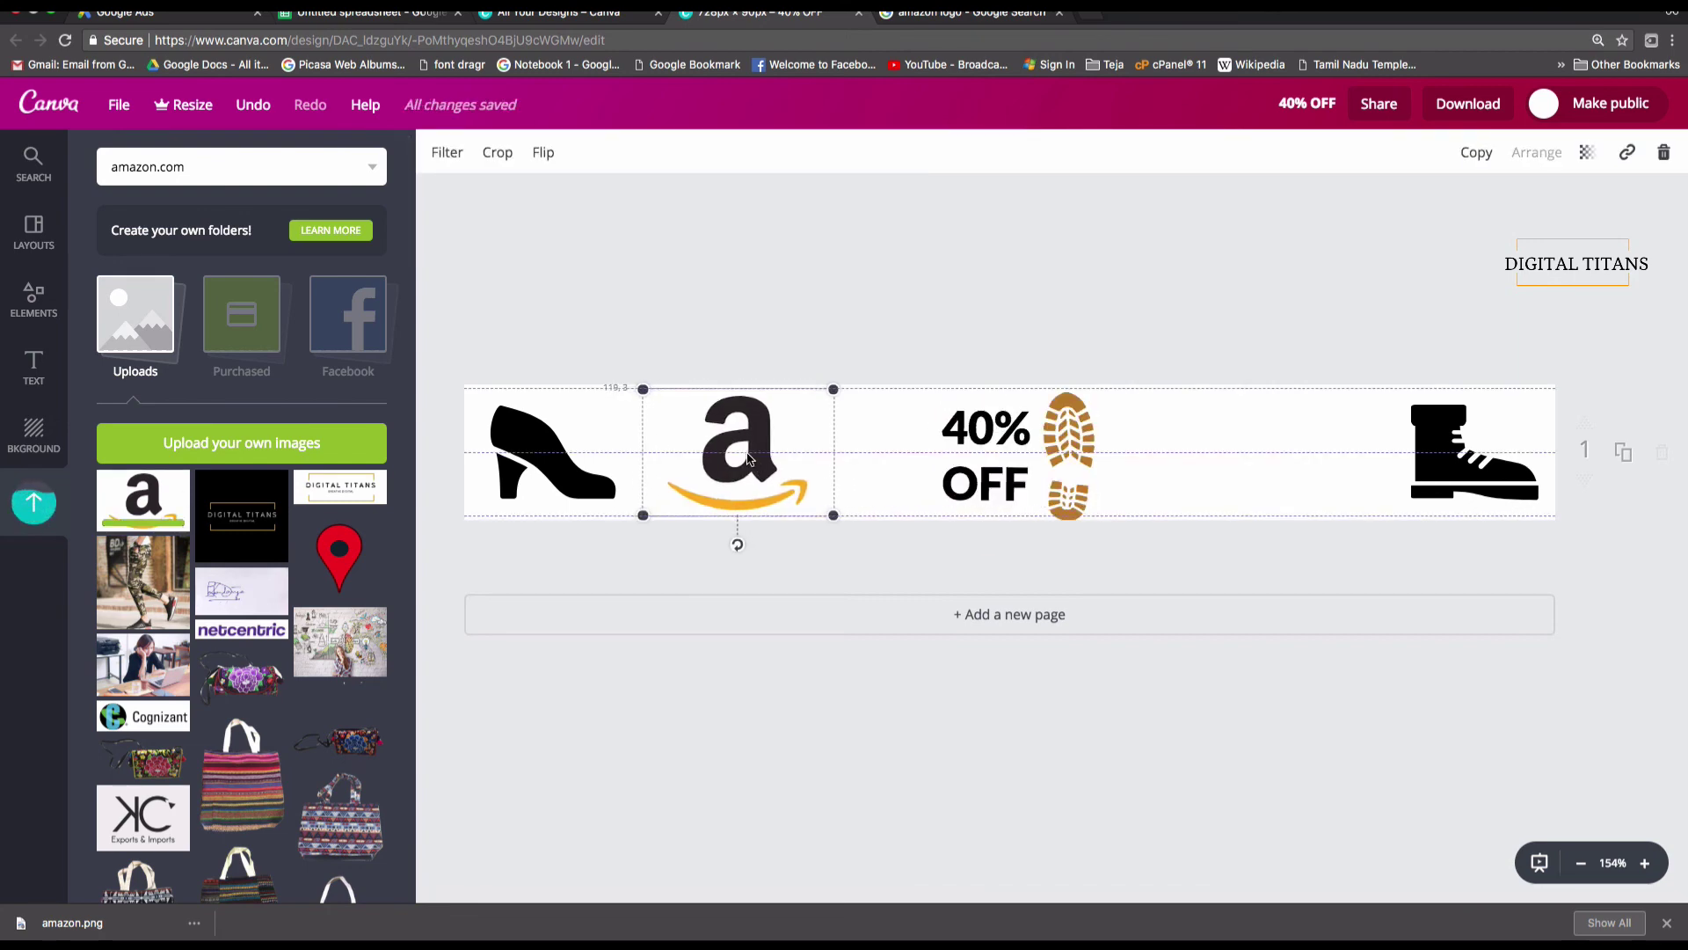
# - Add a subheading reading "Hurry Now." and move it between the shoe sole print and the boot
pyautogui.click(33, 367)
pyautogui.scroll(20, 297, 319)
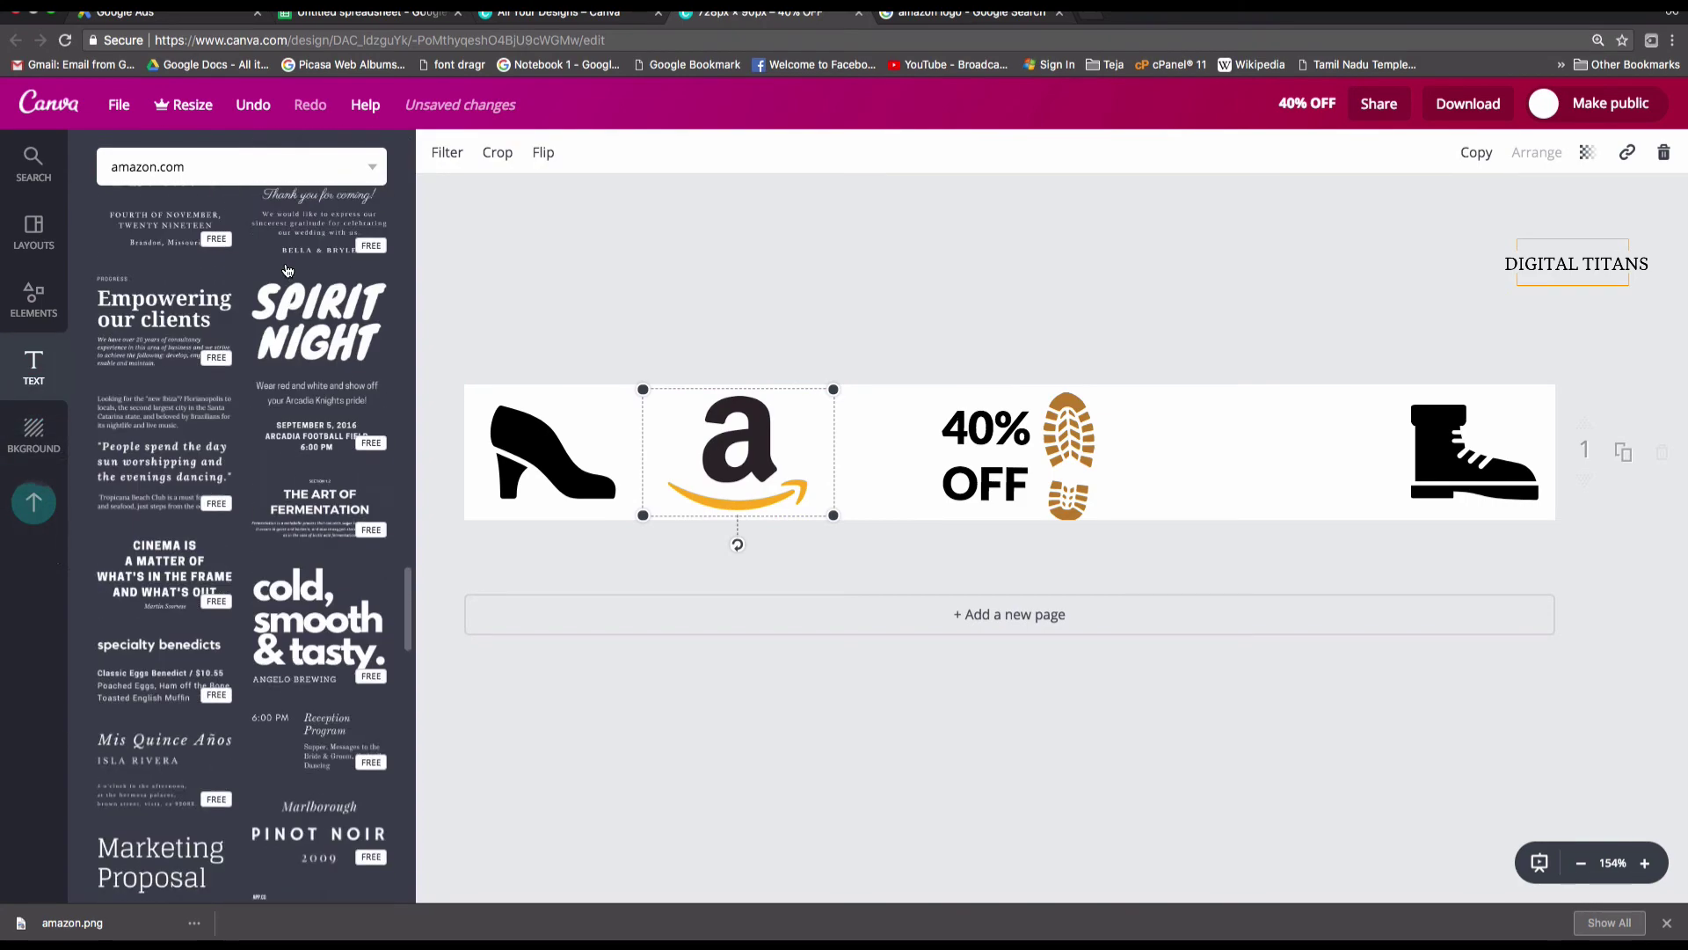
pyautogui.scroll(10, 285, 270)
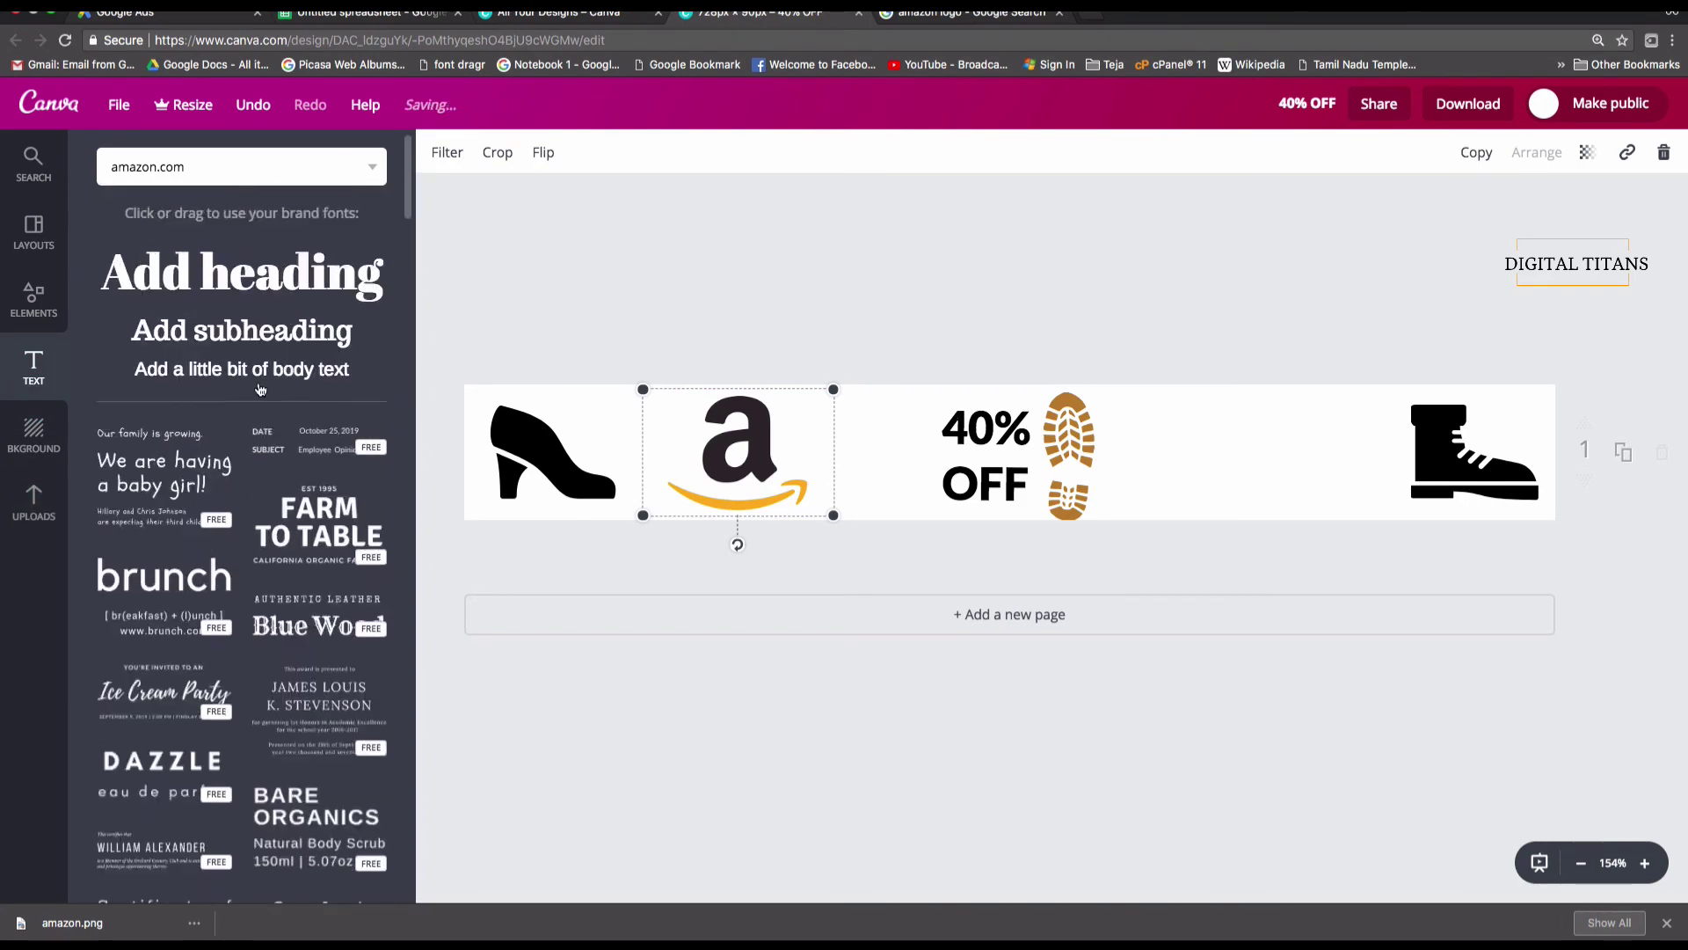
pyautogui.click(331, 339)
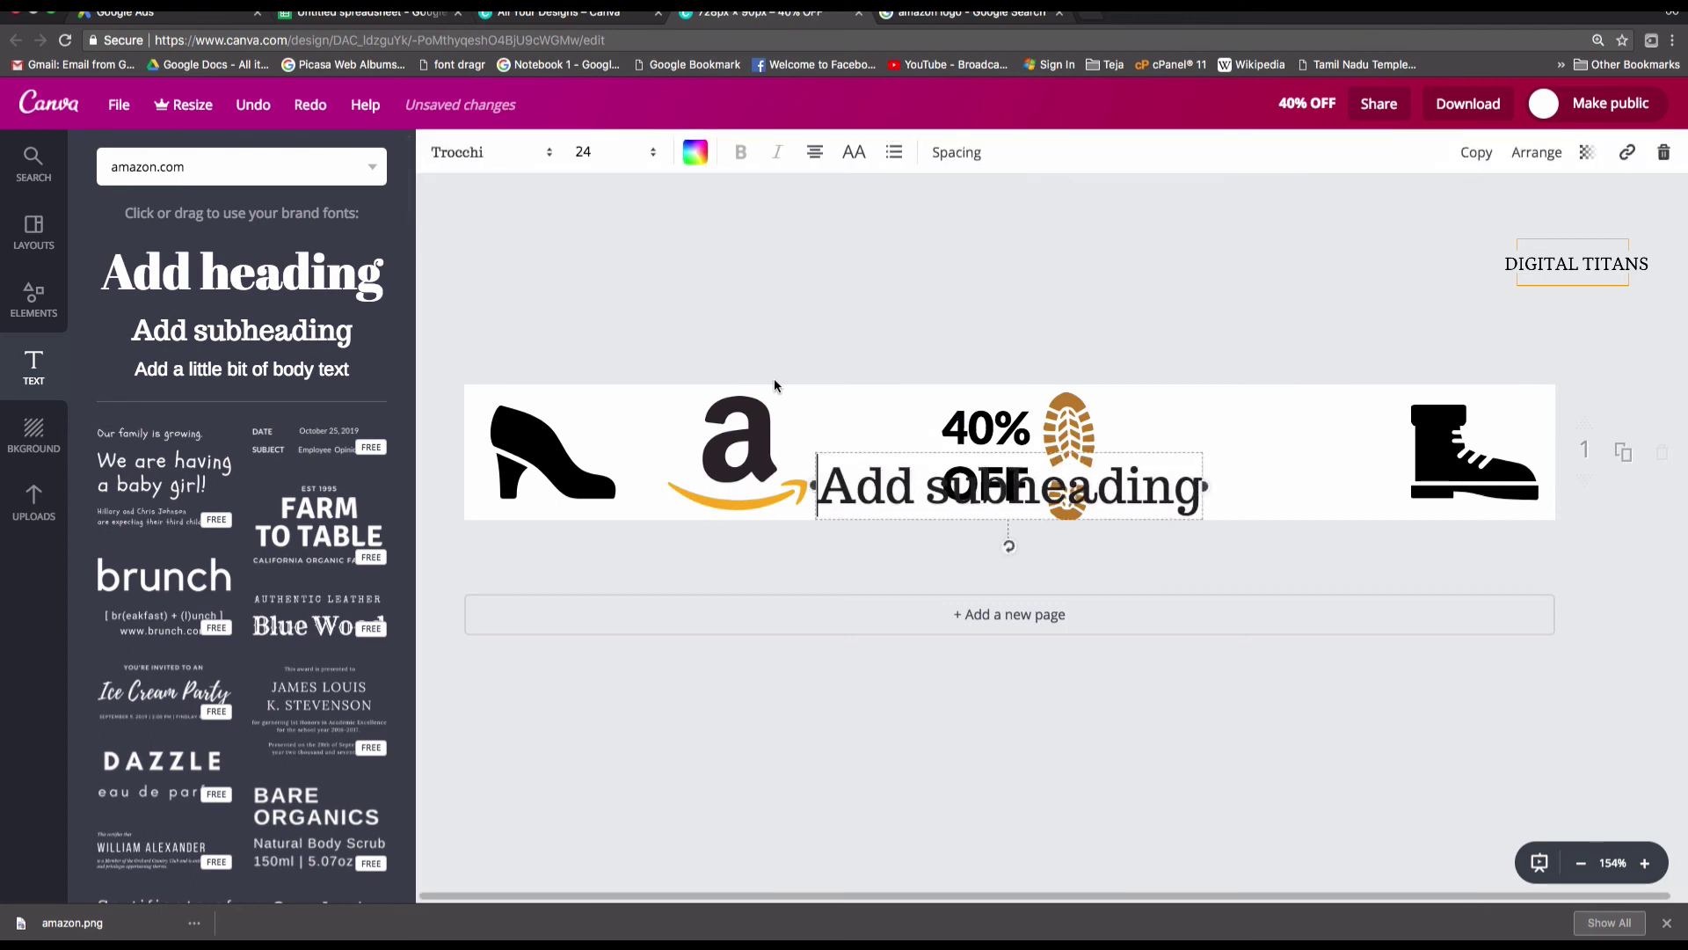
pyautogui.write('Hurry')
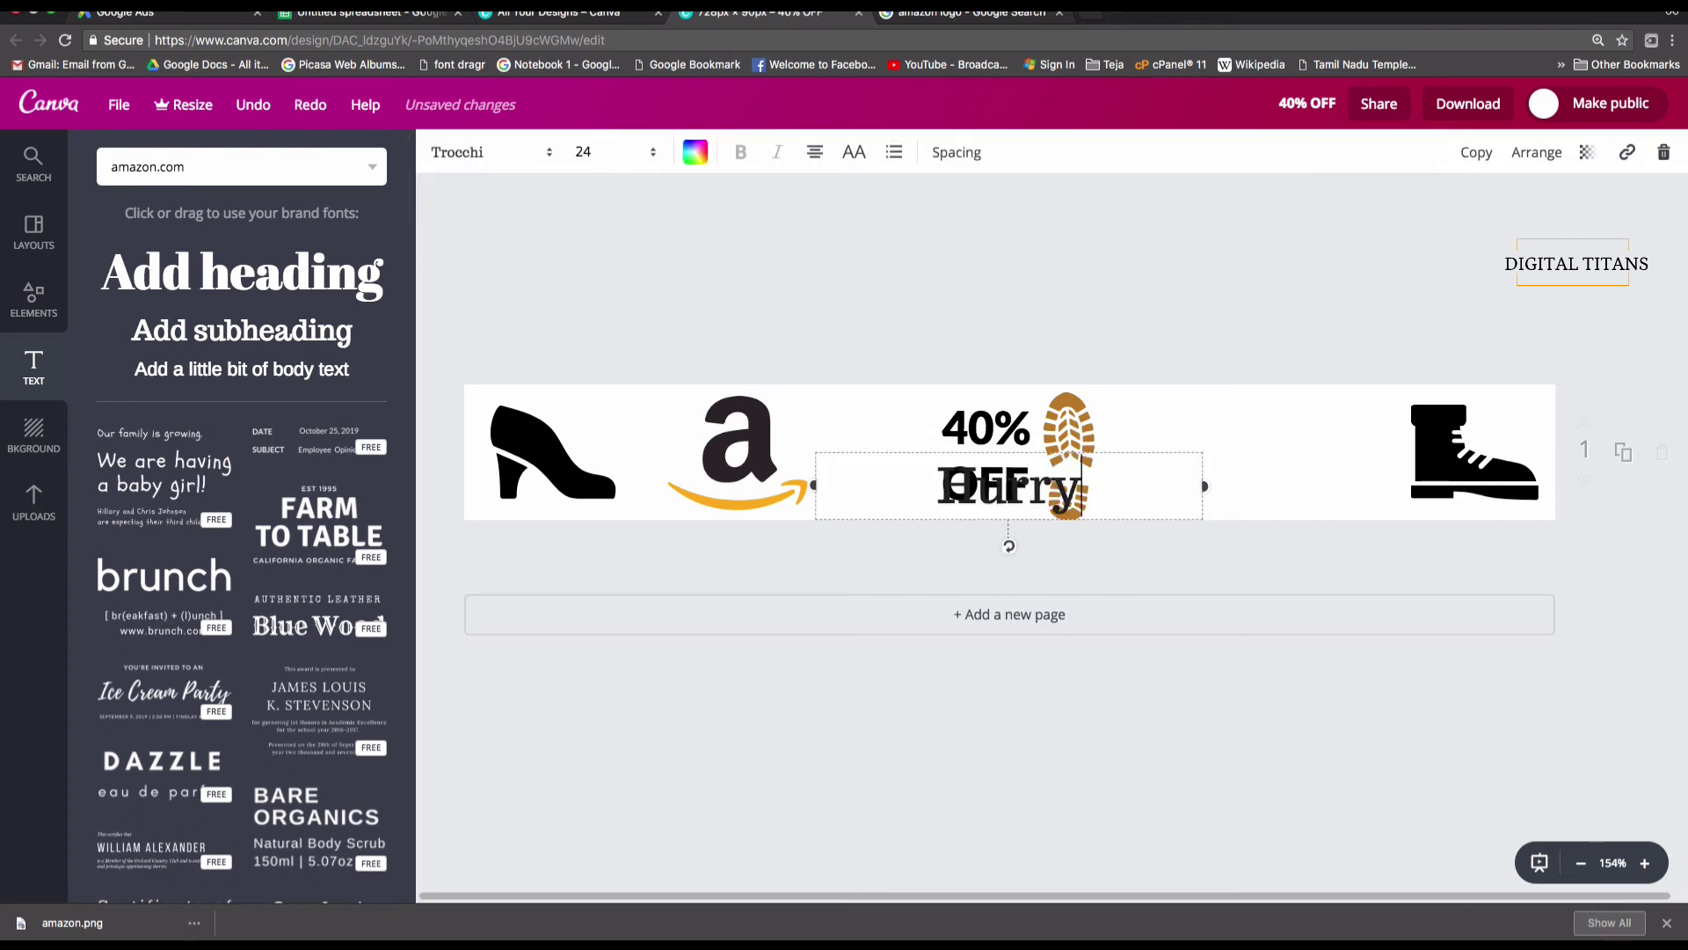
pyautogui.write(' Now.')
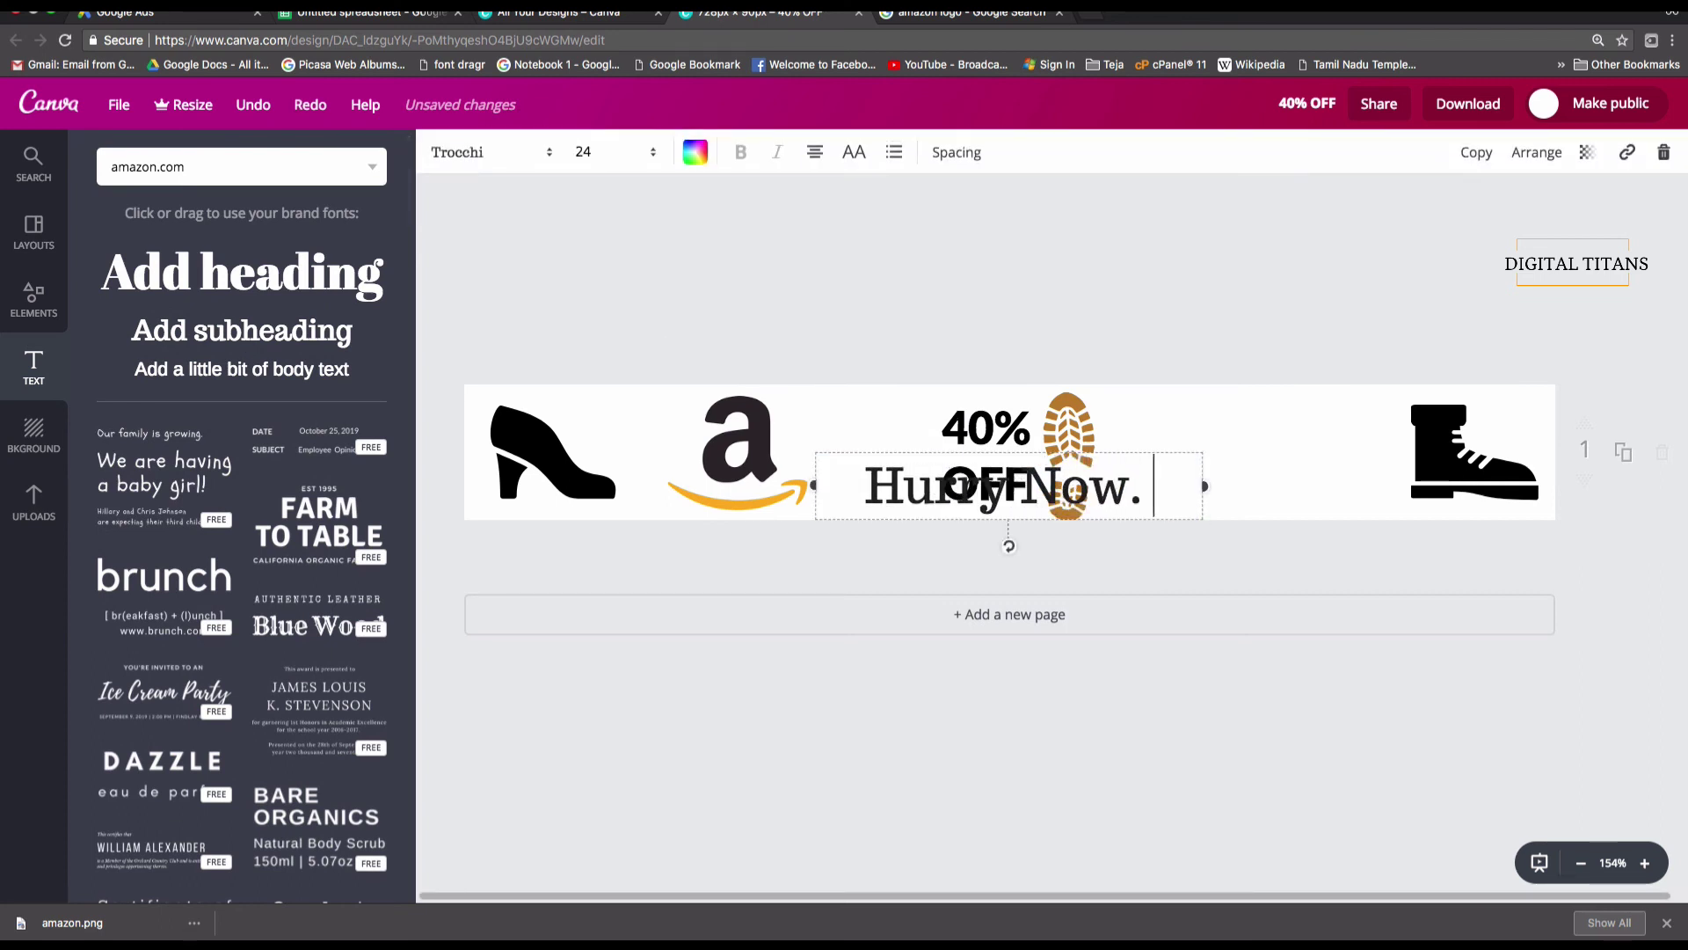
pyautogui.moveTo(980, 431); pyautogui.dragTo(1226, 423)
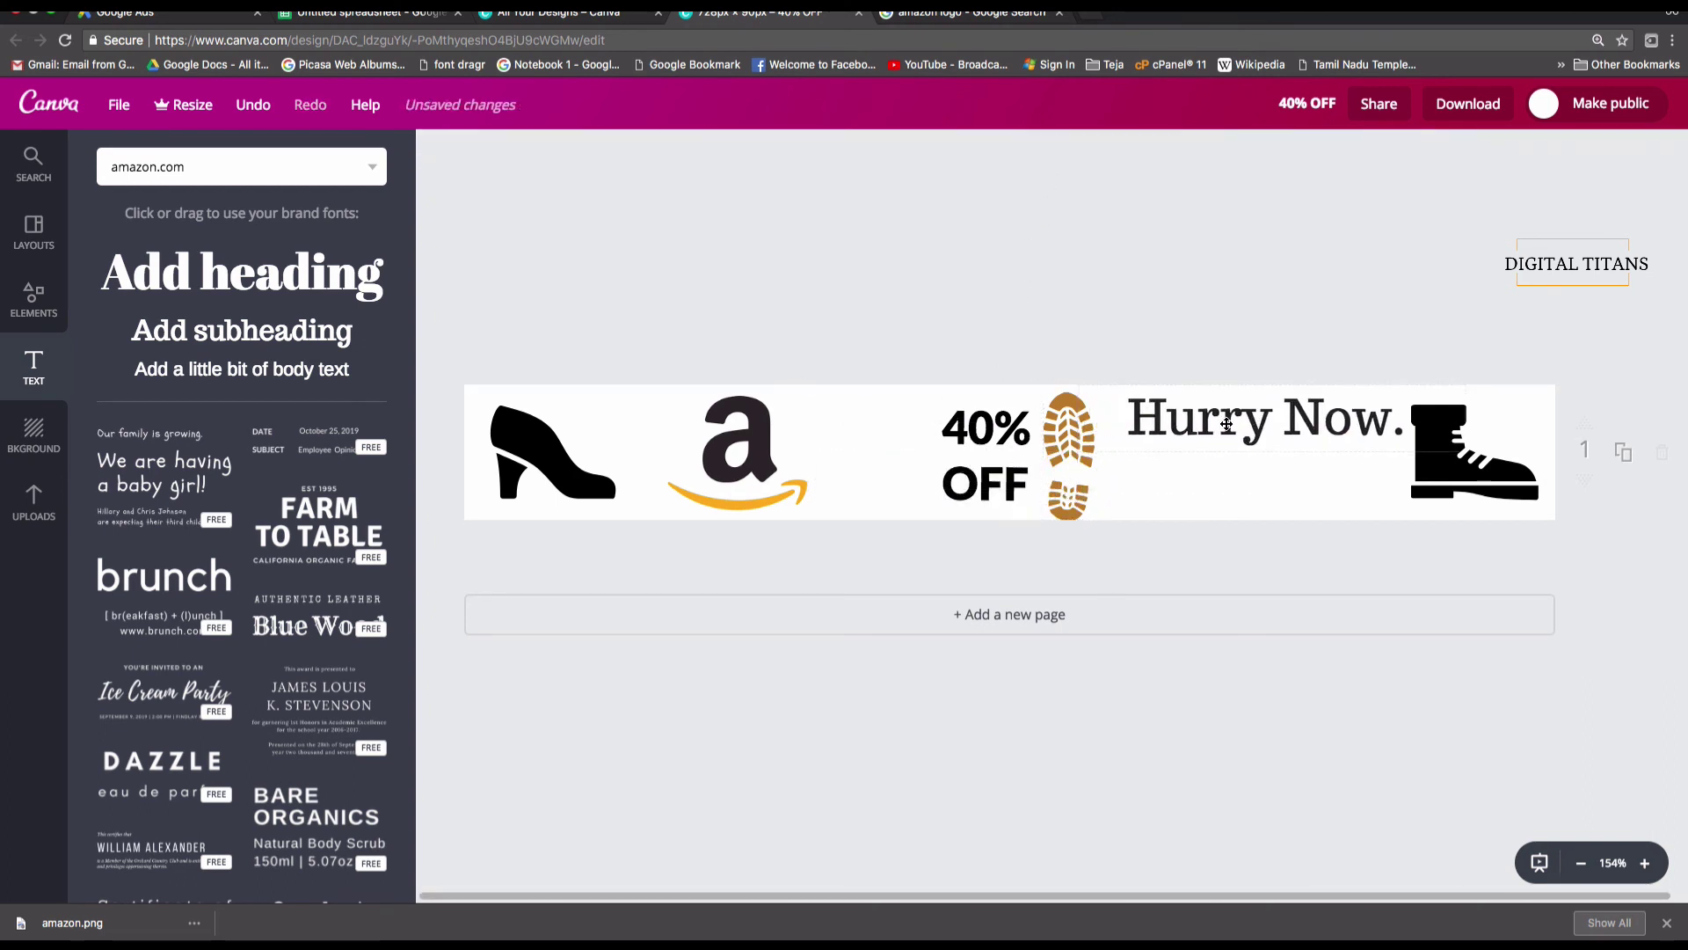
# - Add a second line reading "Limited Offer" below "Hurry Now." in the same text box
pyautogui.click(1218, 428)
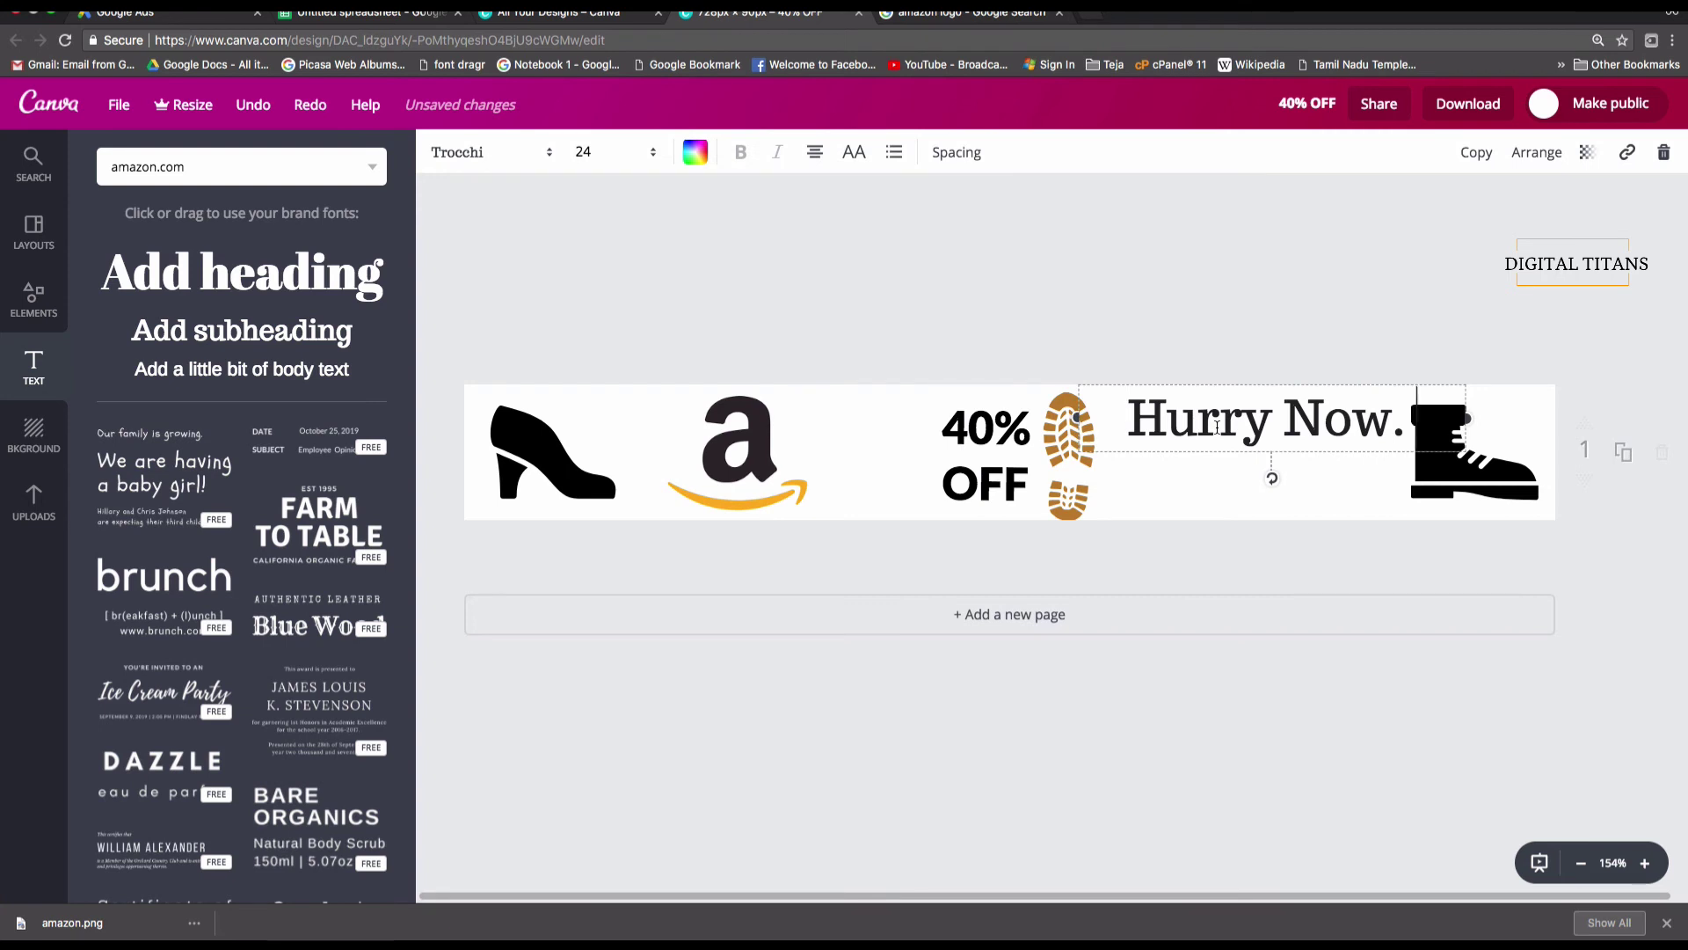
pyautogui.press('Return')
pyautogui.write('Offer')
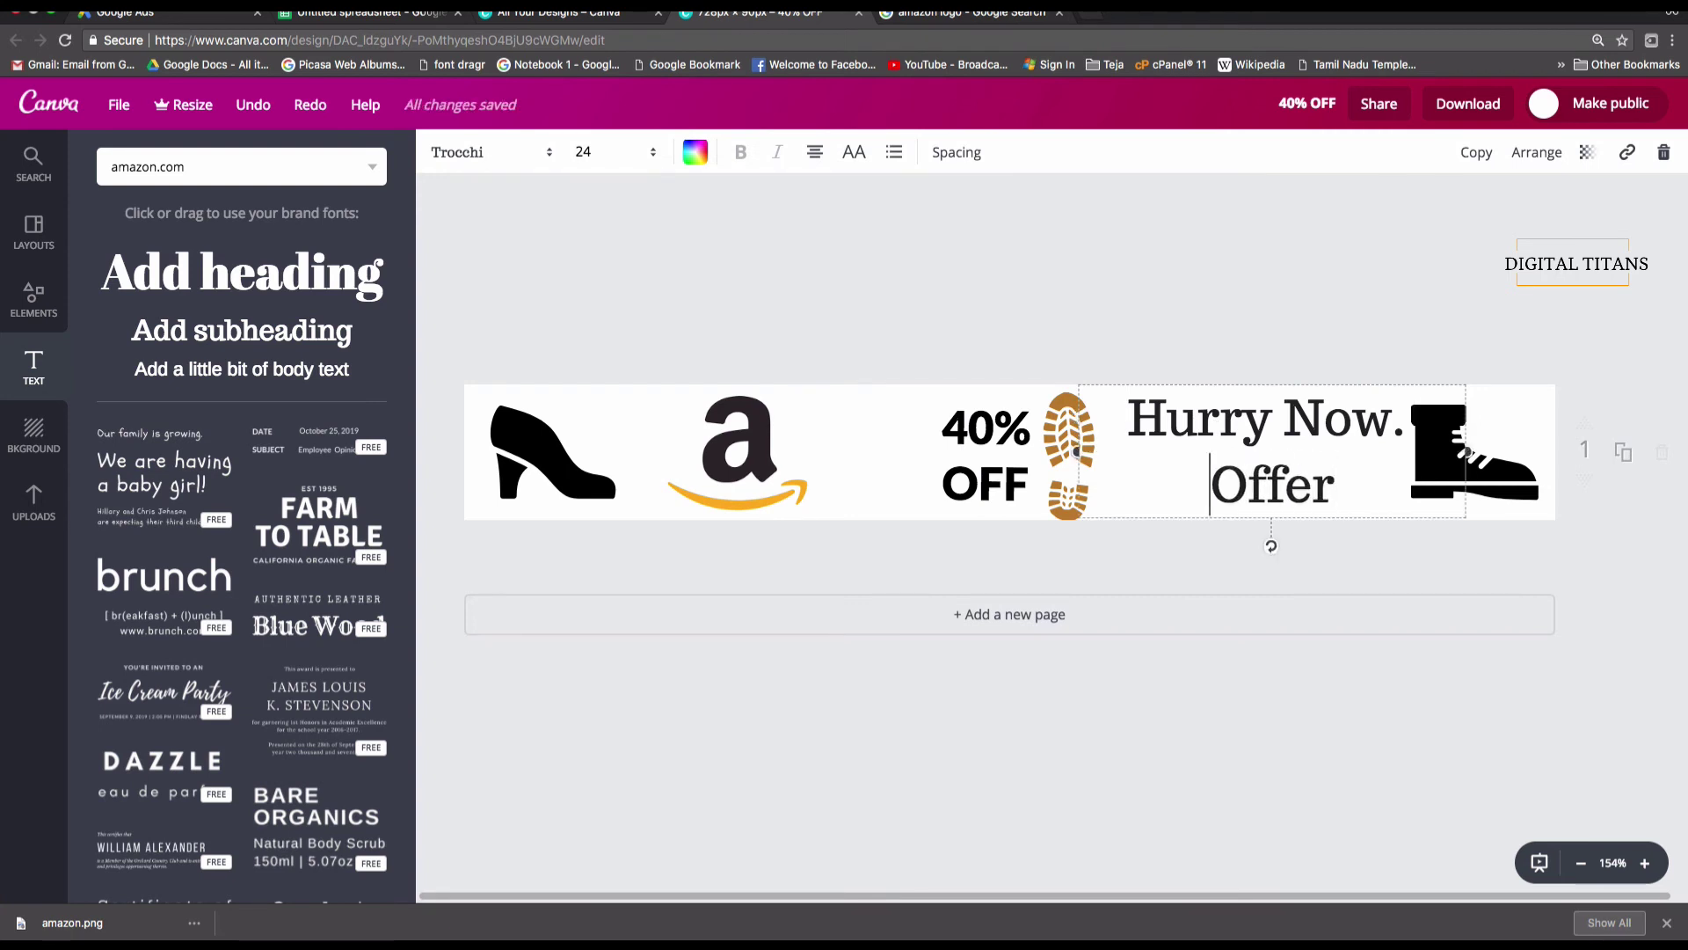
pyautogui.write('Limited')
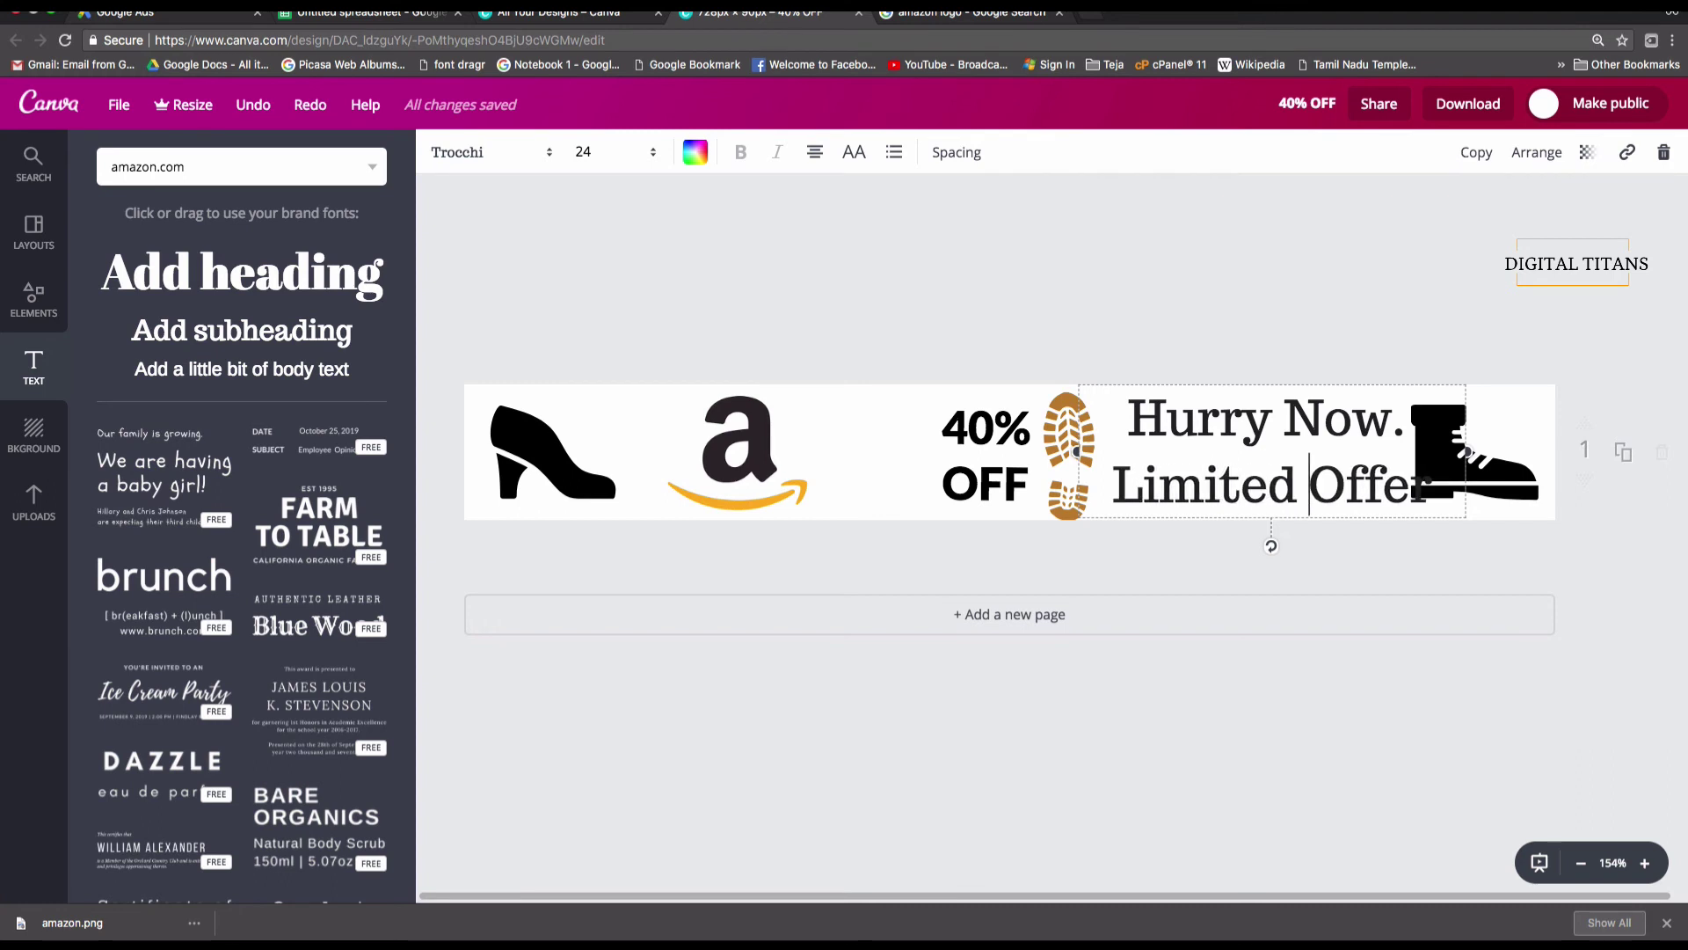
# - Set the "Hurry Now. Limited Offer" text to size 18 and centre it between the sole print and the boot
pyautogui.hotkey('ctrl', 'a')
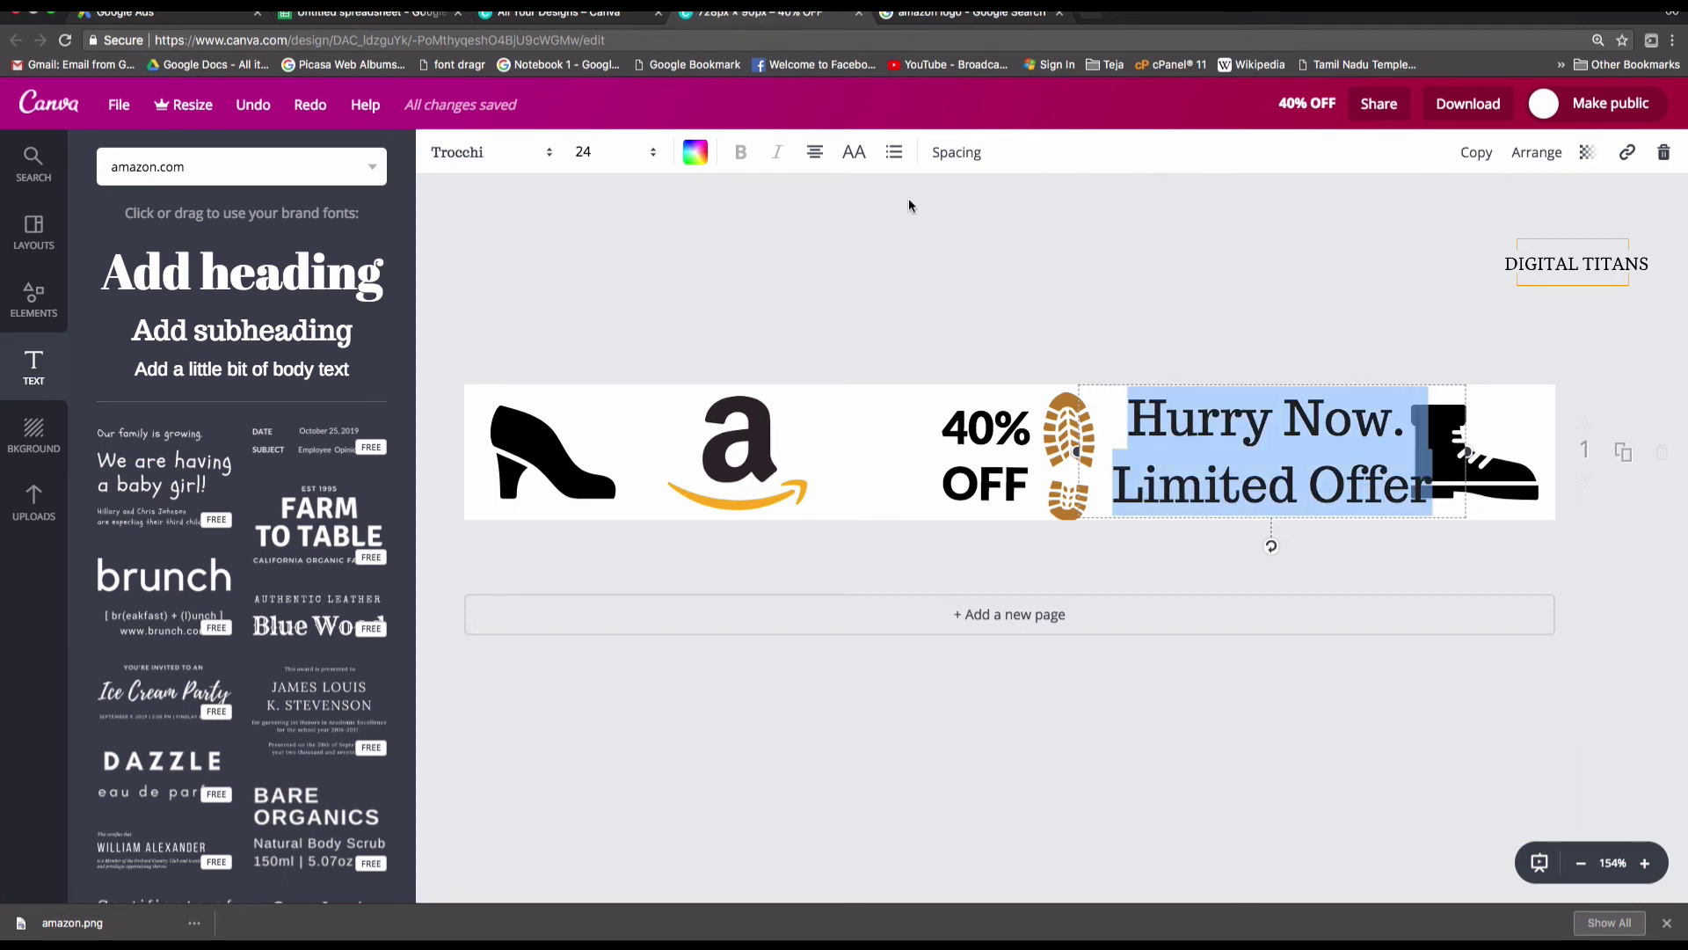
pyautogui.click(626, 157)
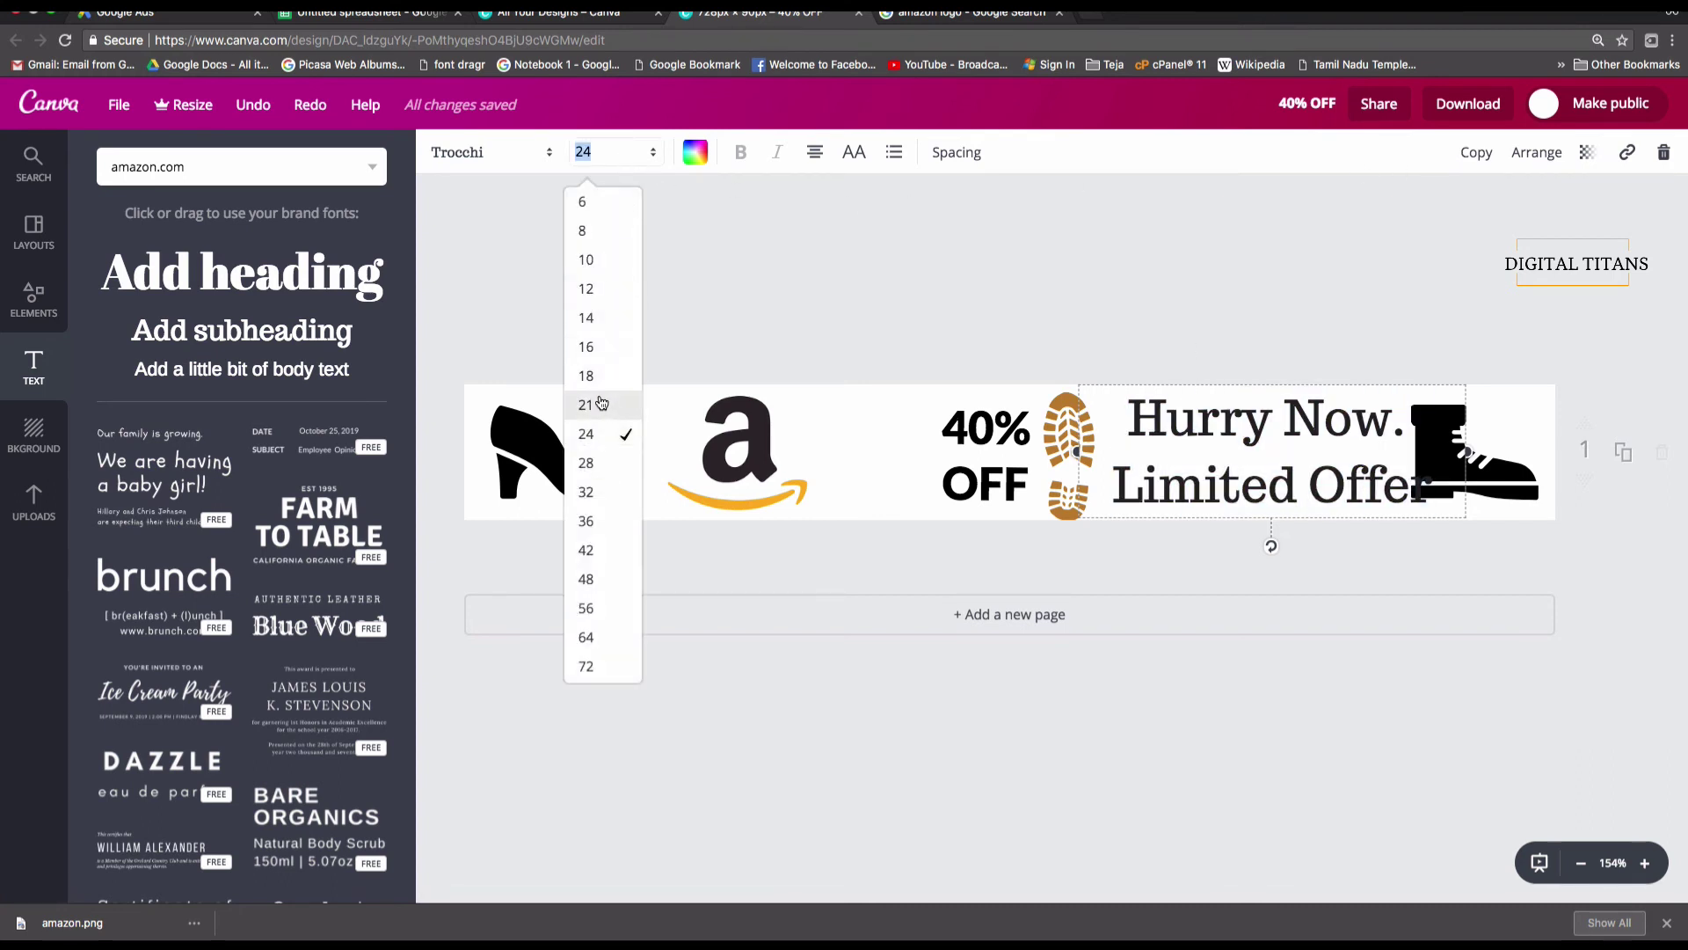
pyautogui.click(591, 378)
pyautogui.click(1156, 362)
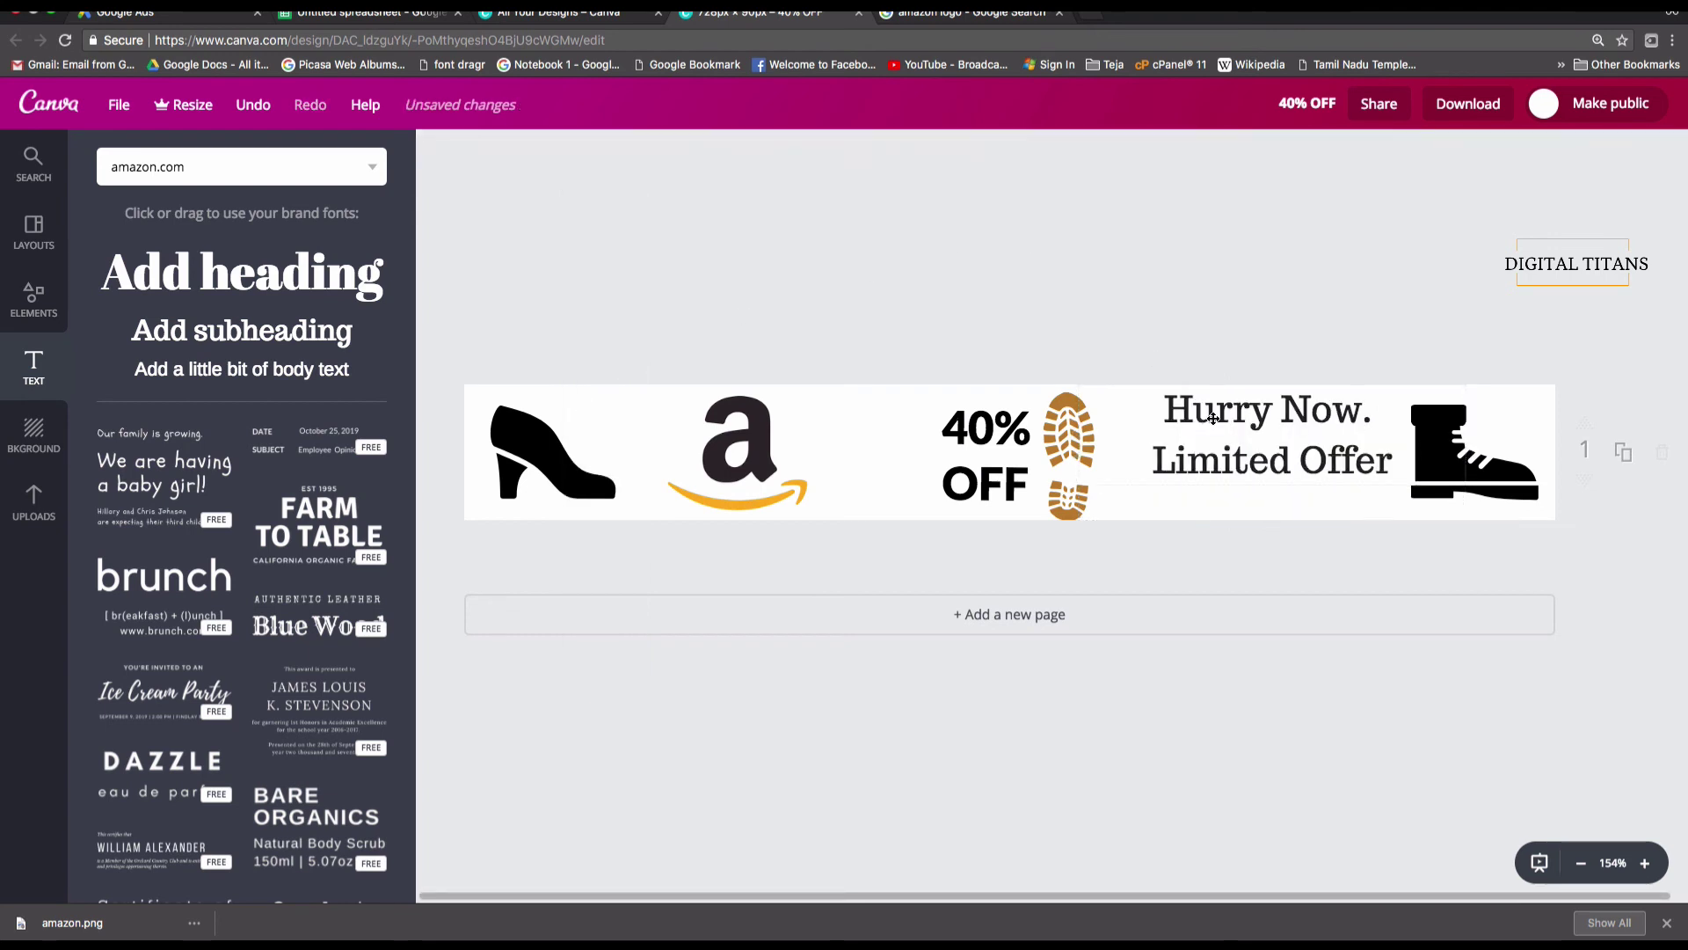
pyautogui.moveTo(1214, 419); pyautogui.dragTo(1199, 435)
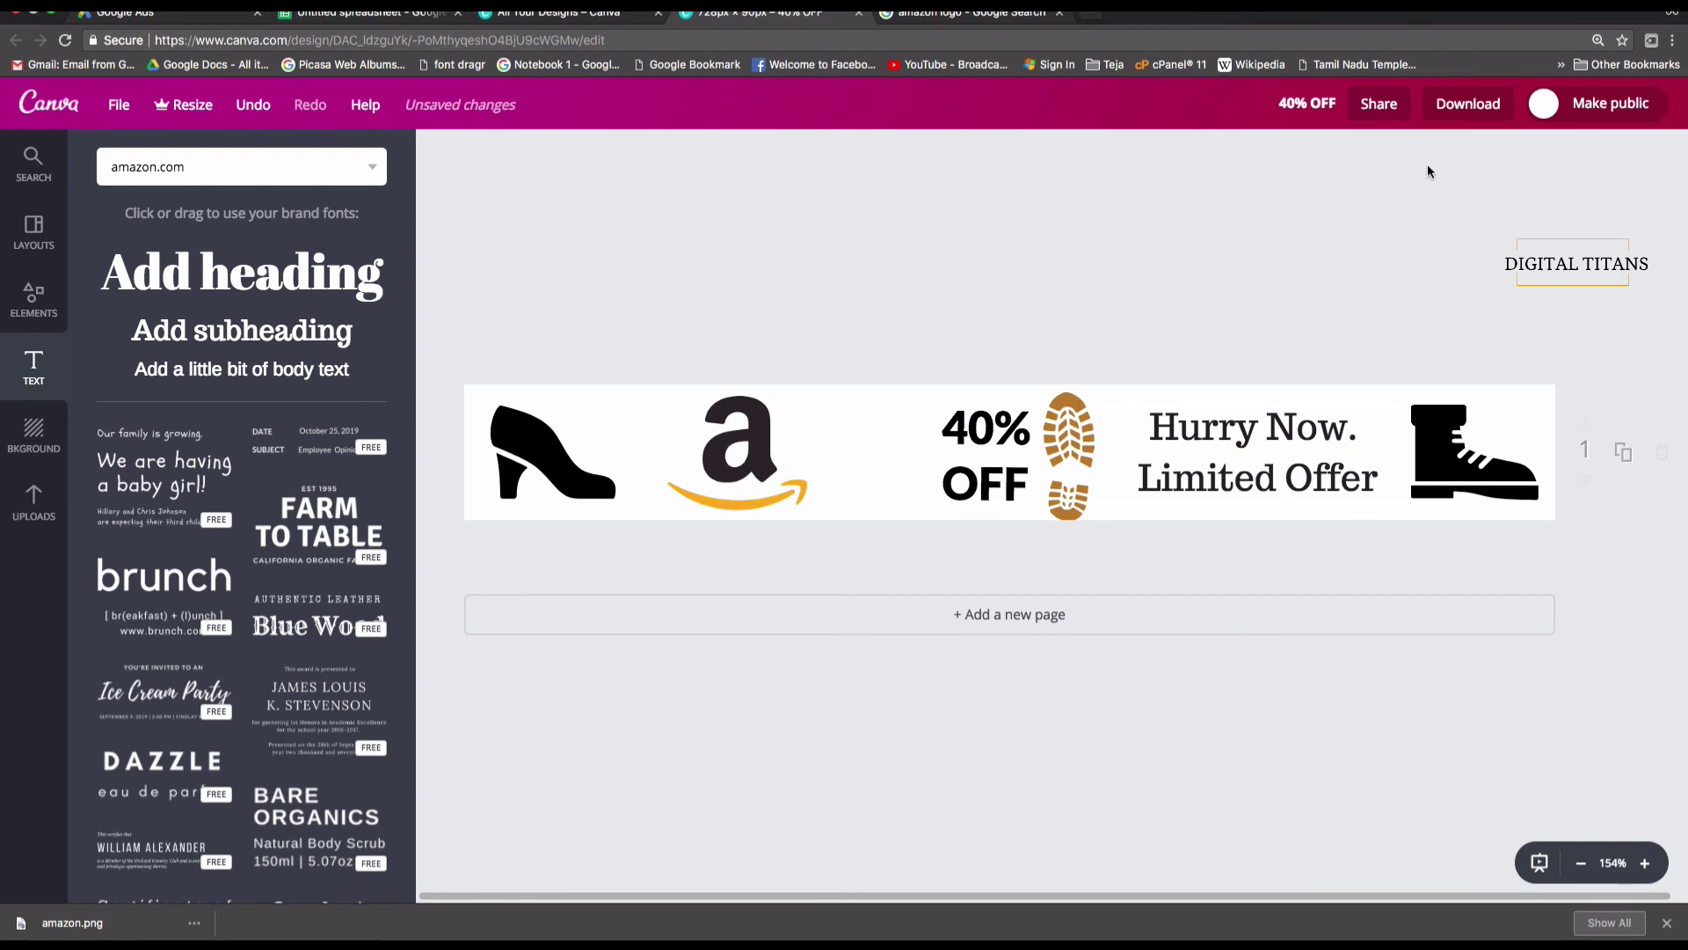
# - Download the finished banner as a PNG file
pyautogui.click(1479, 106)
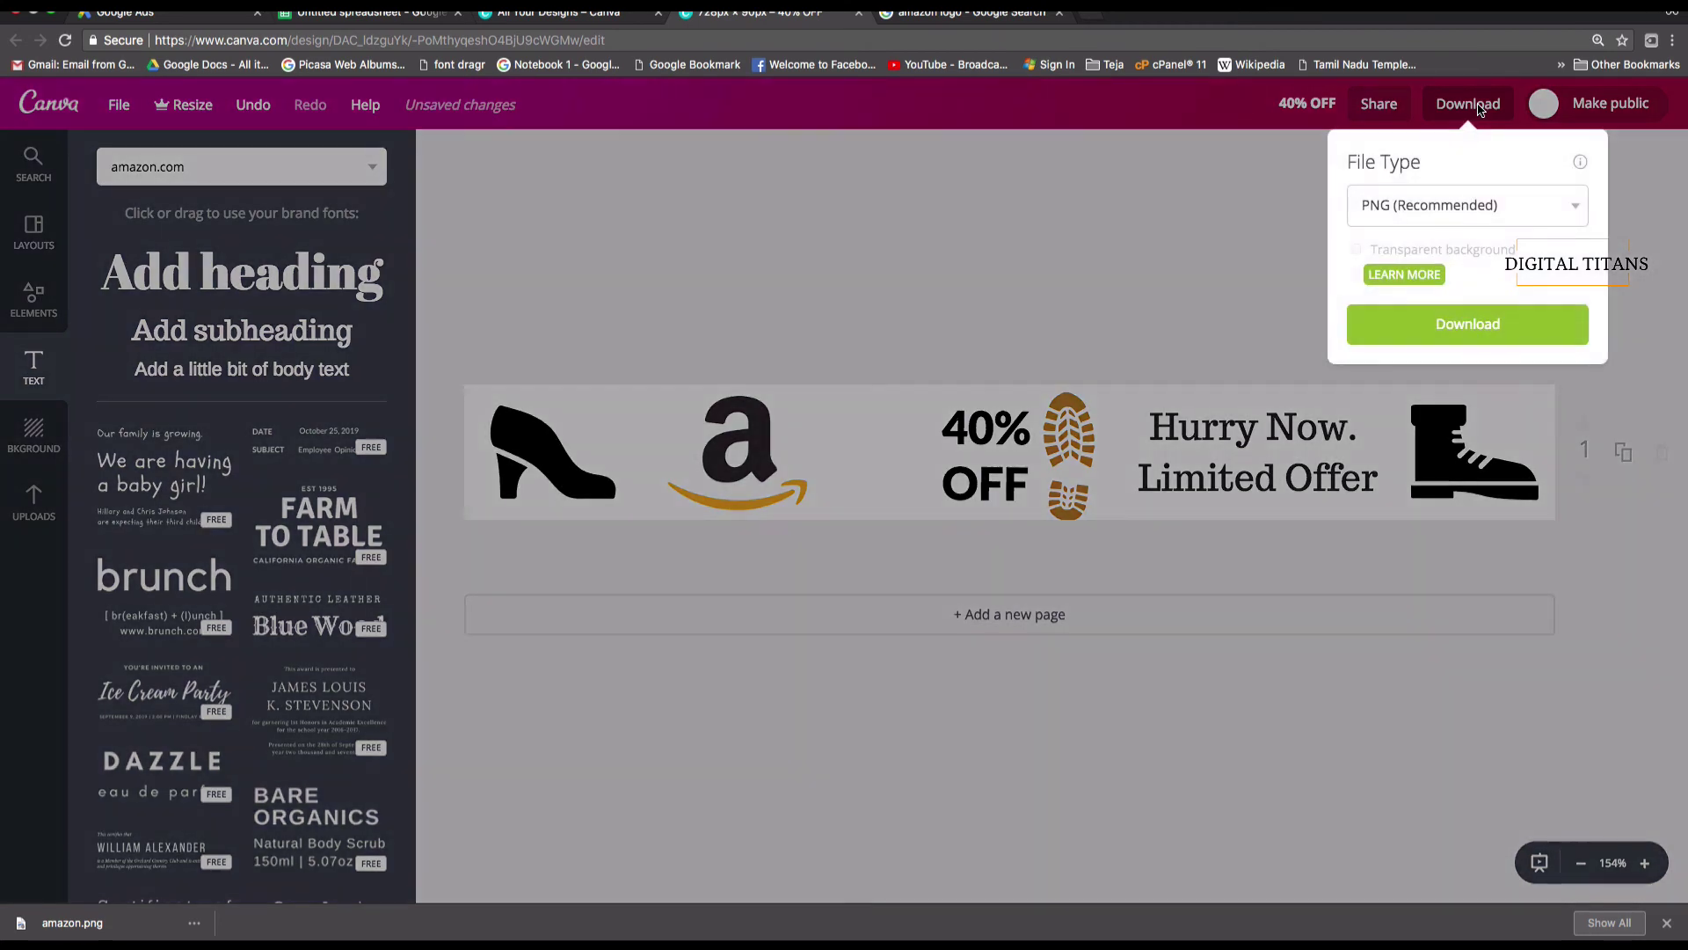
pyautogui.click(1473, 324)
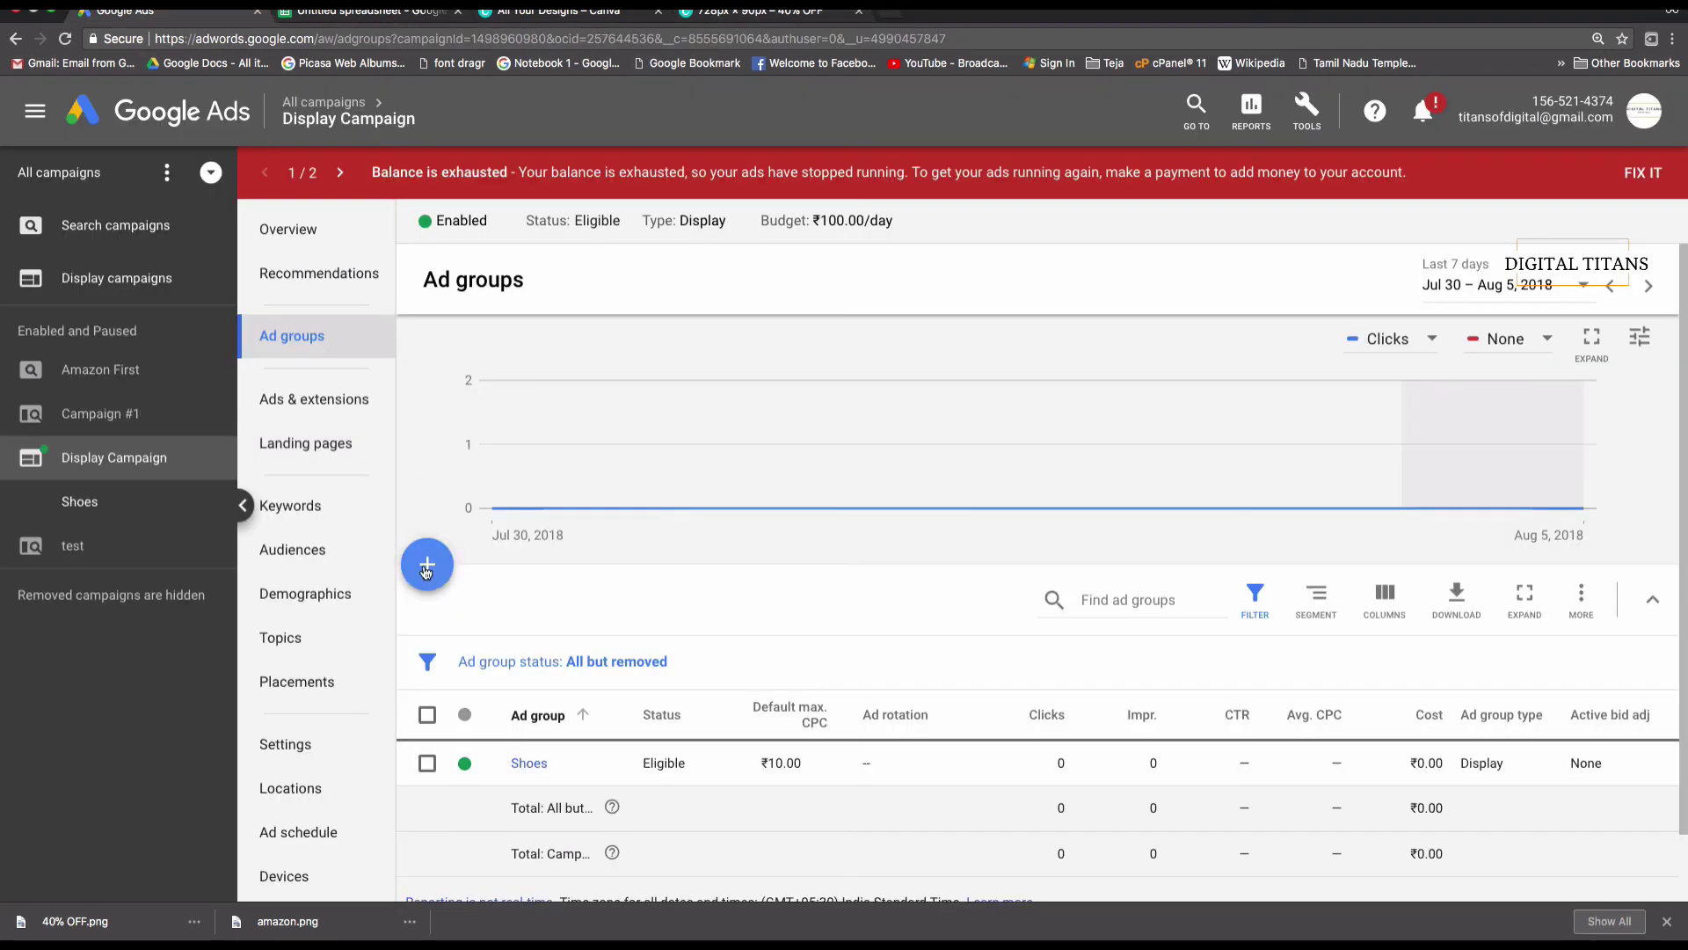
# - Start a new ad group in the Google Ads campaign "Display Campaign"
pyautogui.click(426, 564)
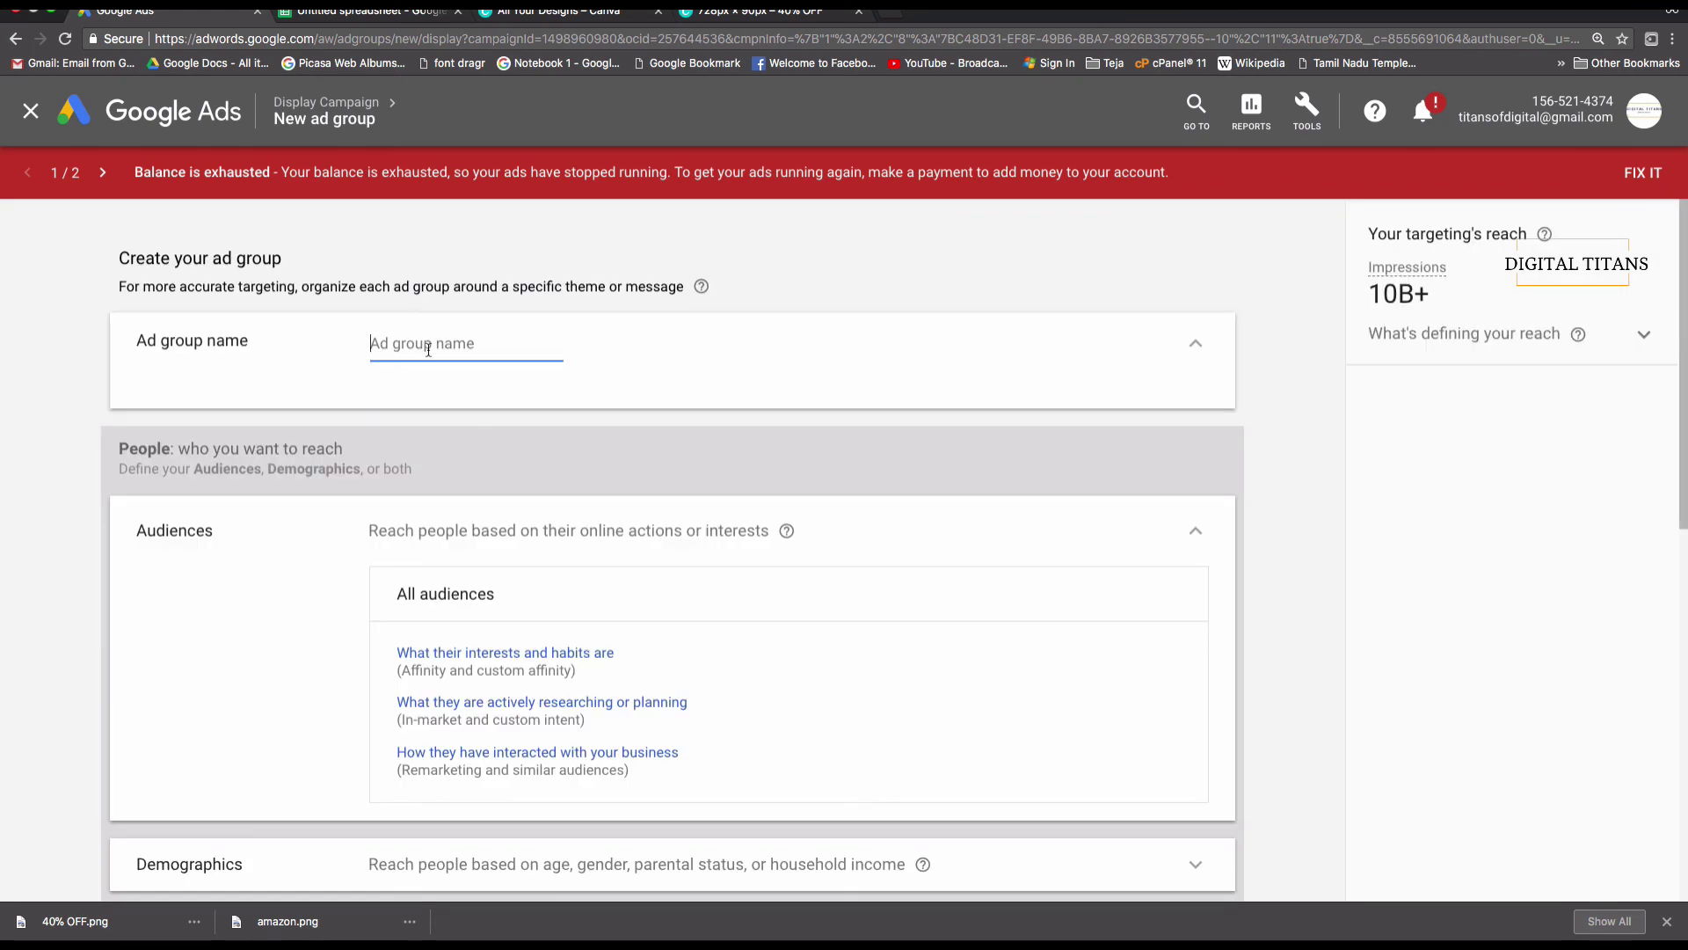
# - Try to add 40% OFF.png to the new ad group as an uploaded display ad
pyautogui.write('Sp')
pyautogui.scroll(-10, 454, 434)
pyautogui.click(294, 664)
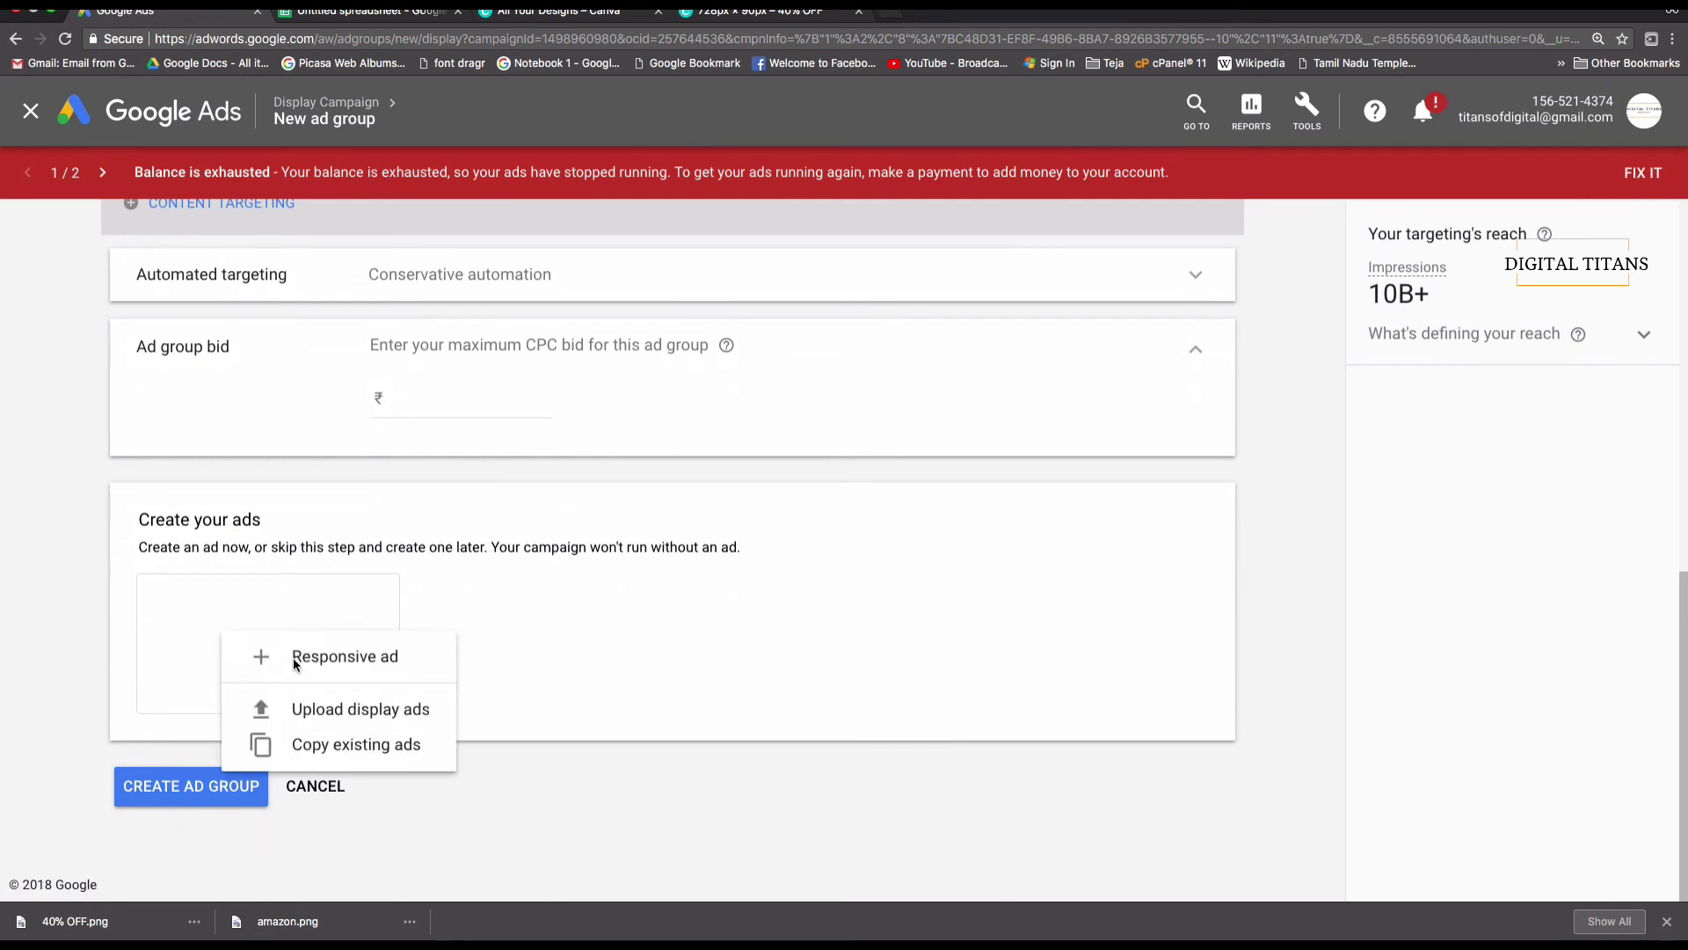
pyautogui.click(347, 709)
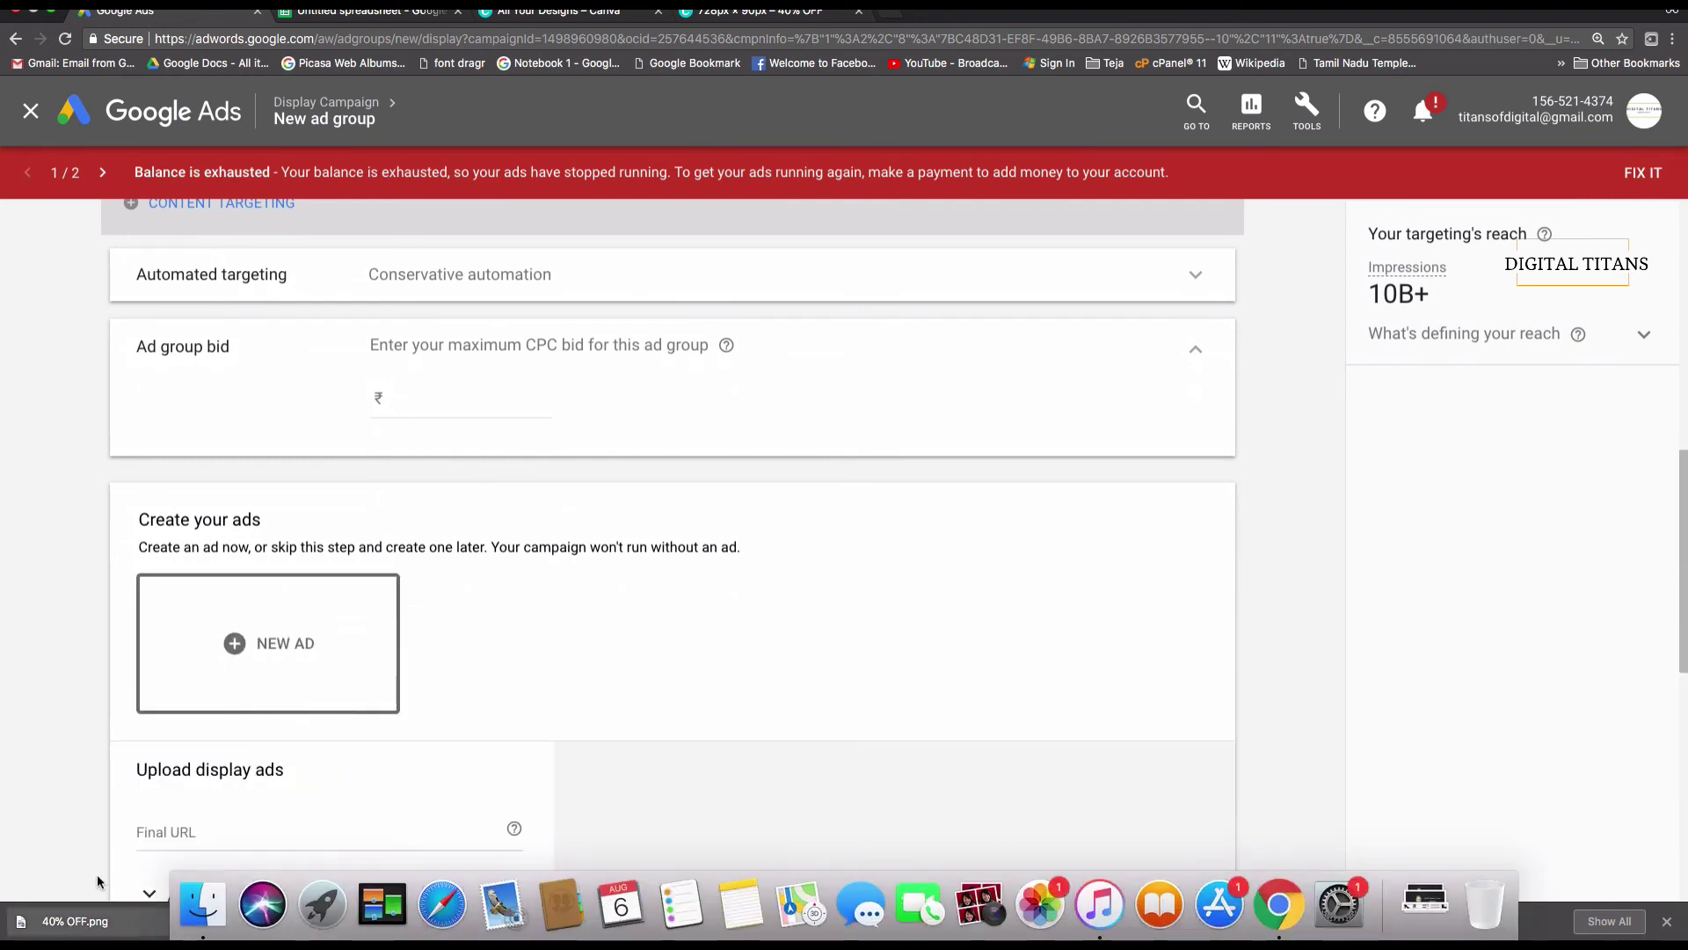
pyautogui.moveTo(75, 920); pyautogui.dragTo(285, 639)
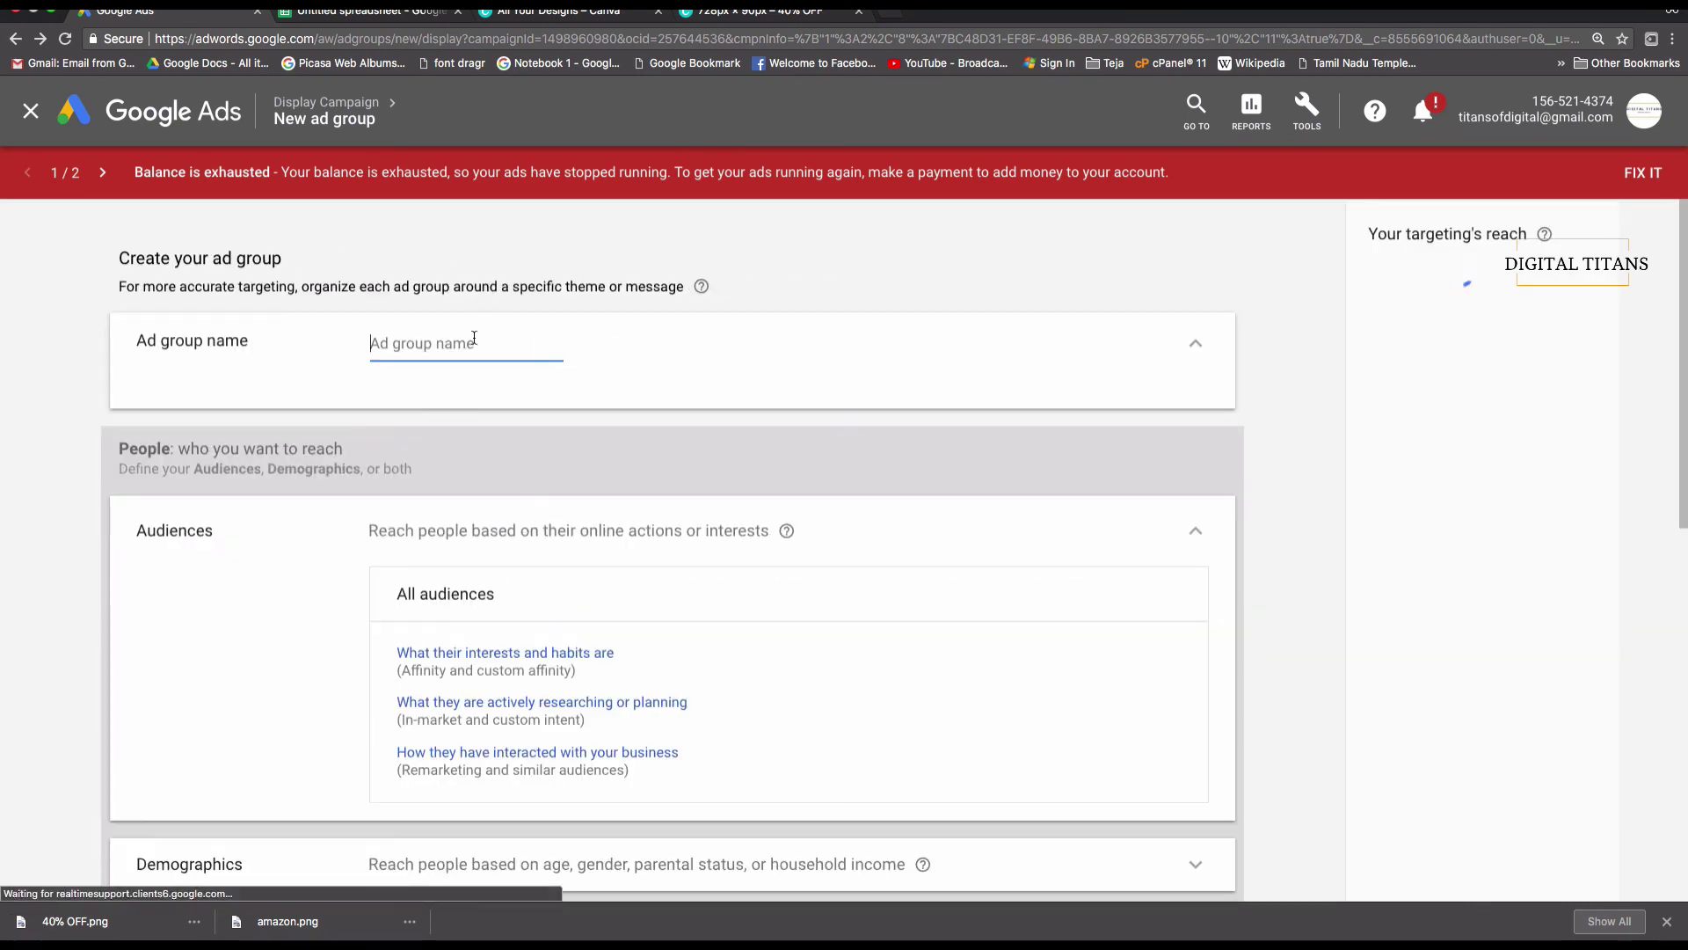
# - Name the new ad group "Discount Shoes"
pyautogui.write('Discount SH')
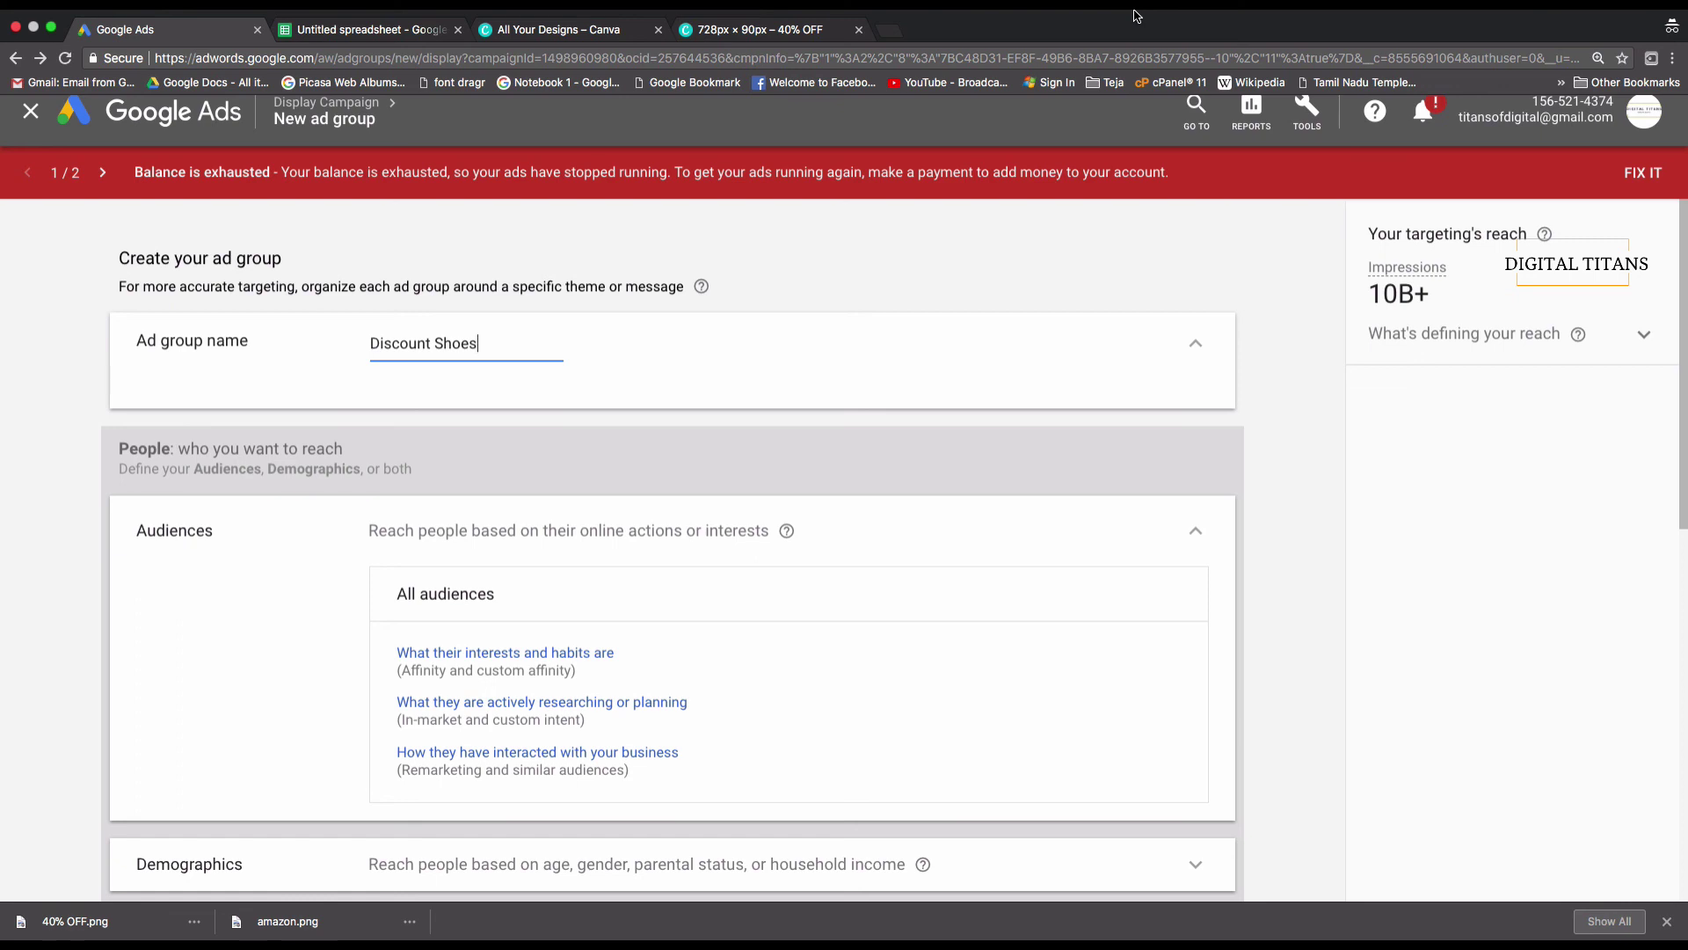
pyautogui.scroll(-2, 687, 525)
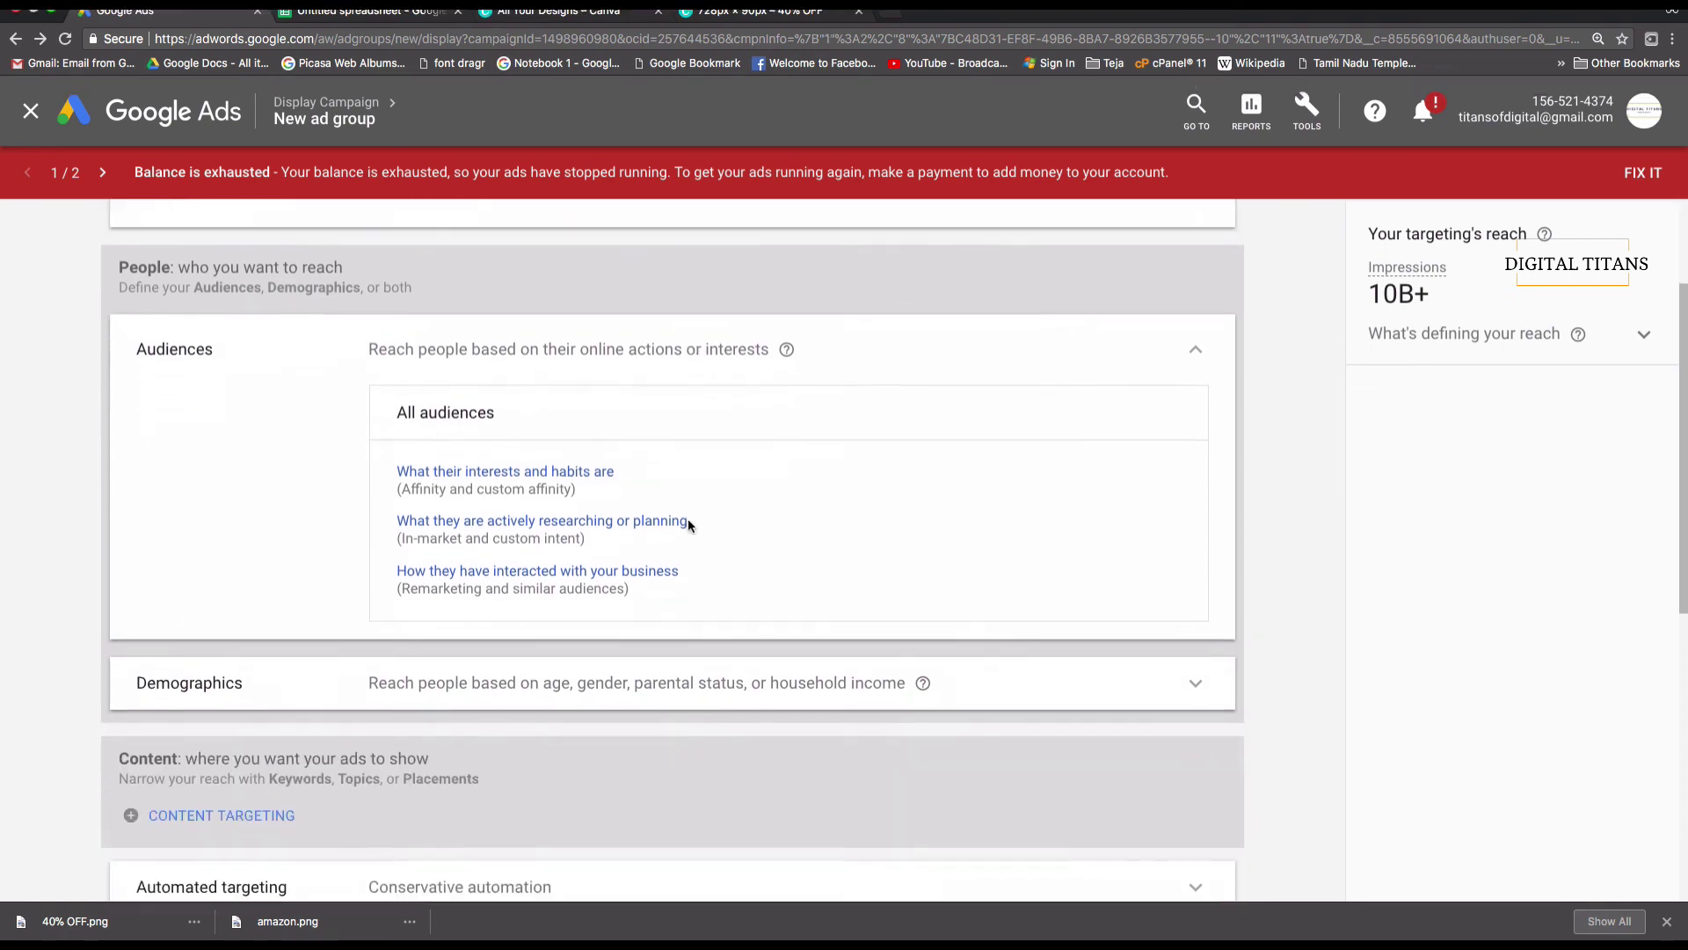
# - Start an uploaded display ad in the new ad group and choose 40% OFF.png as its image file
pyautogui.scroll(-3, 688, 525)
pyautogui.scroll(-1, 688, 525)
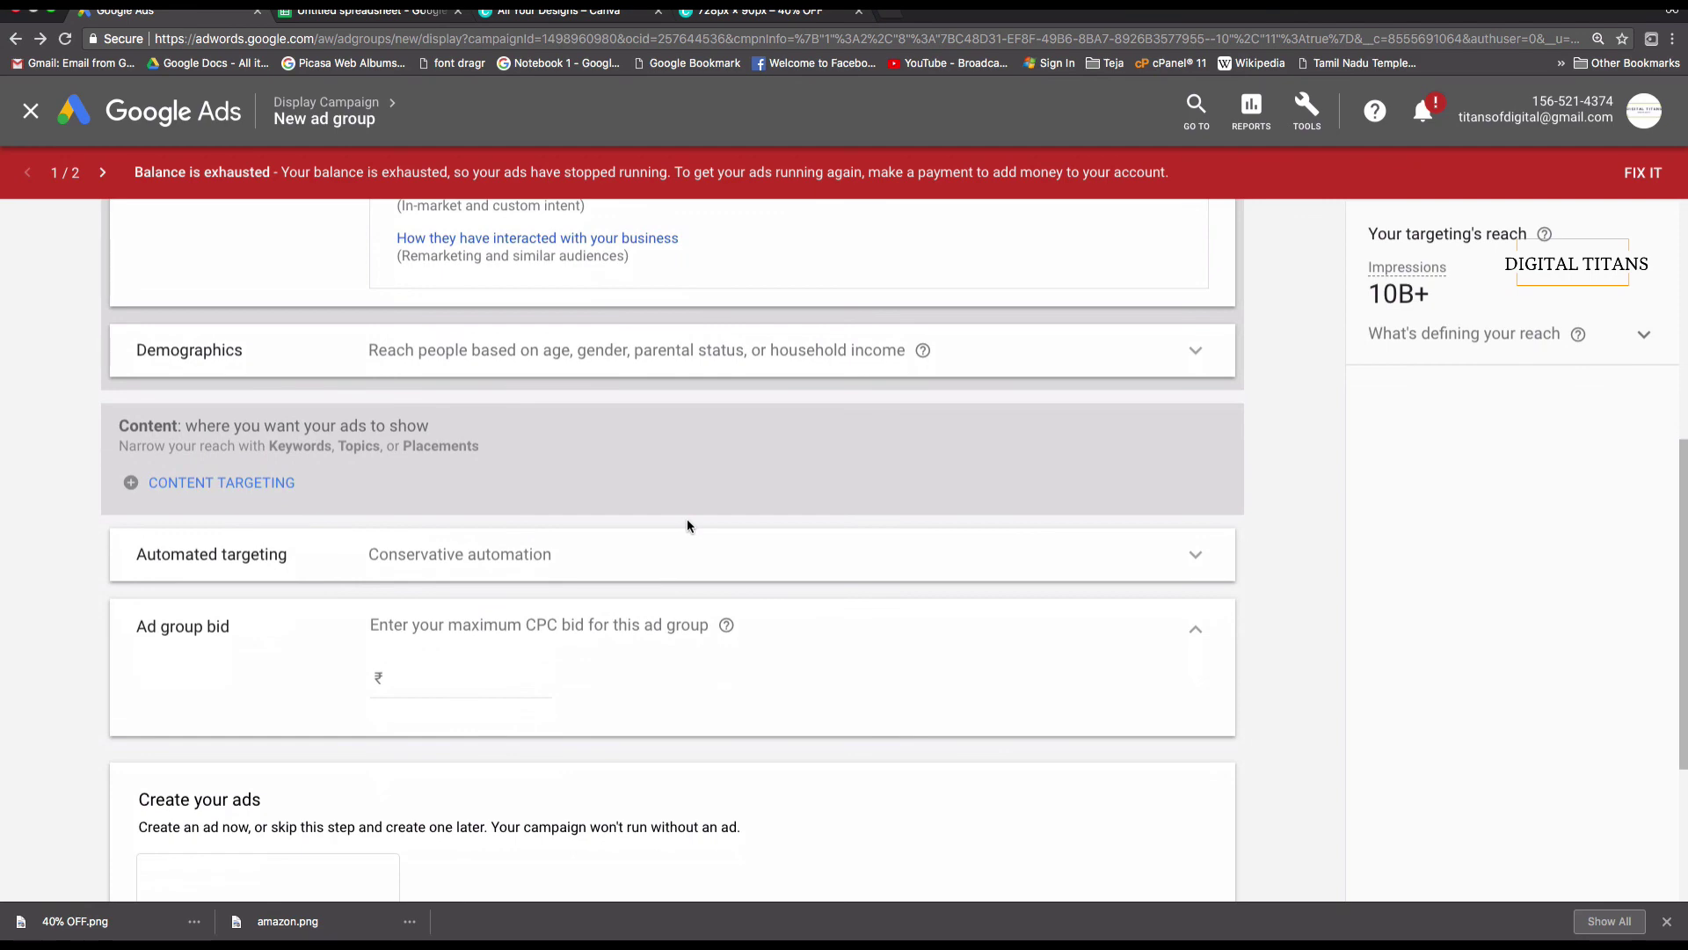
pyautogui.scroll(2, 577, 330)
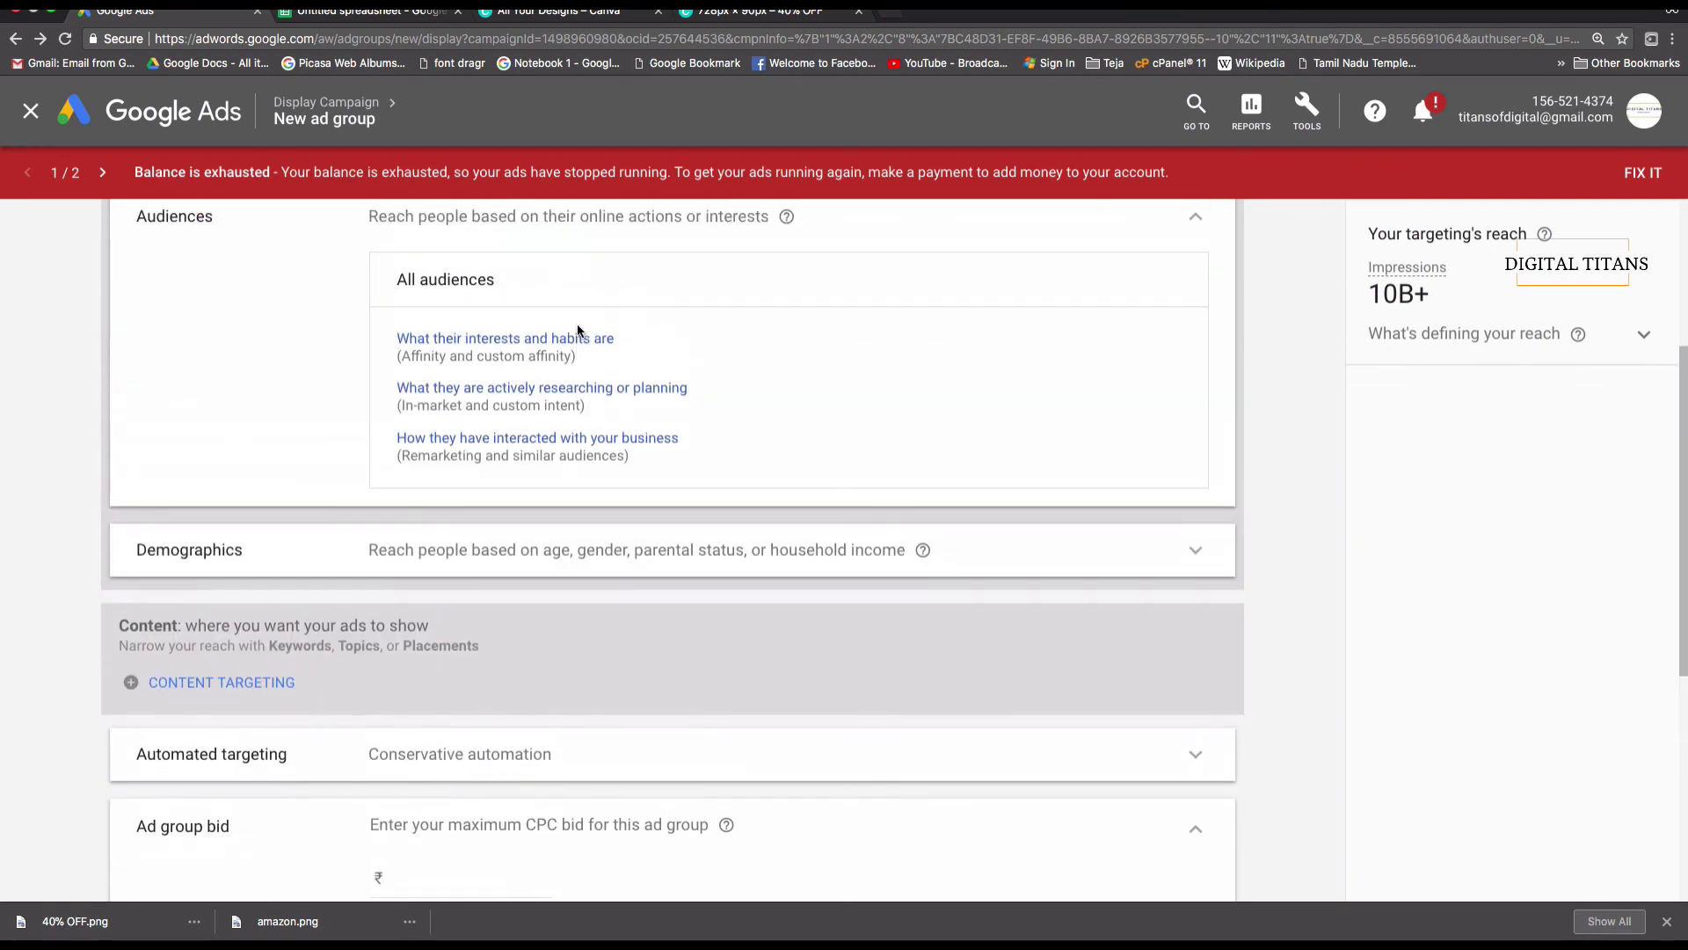
pyautogui.scroll(-5, 577, 330)
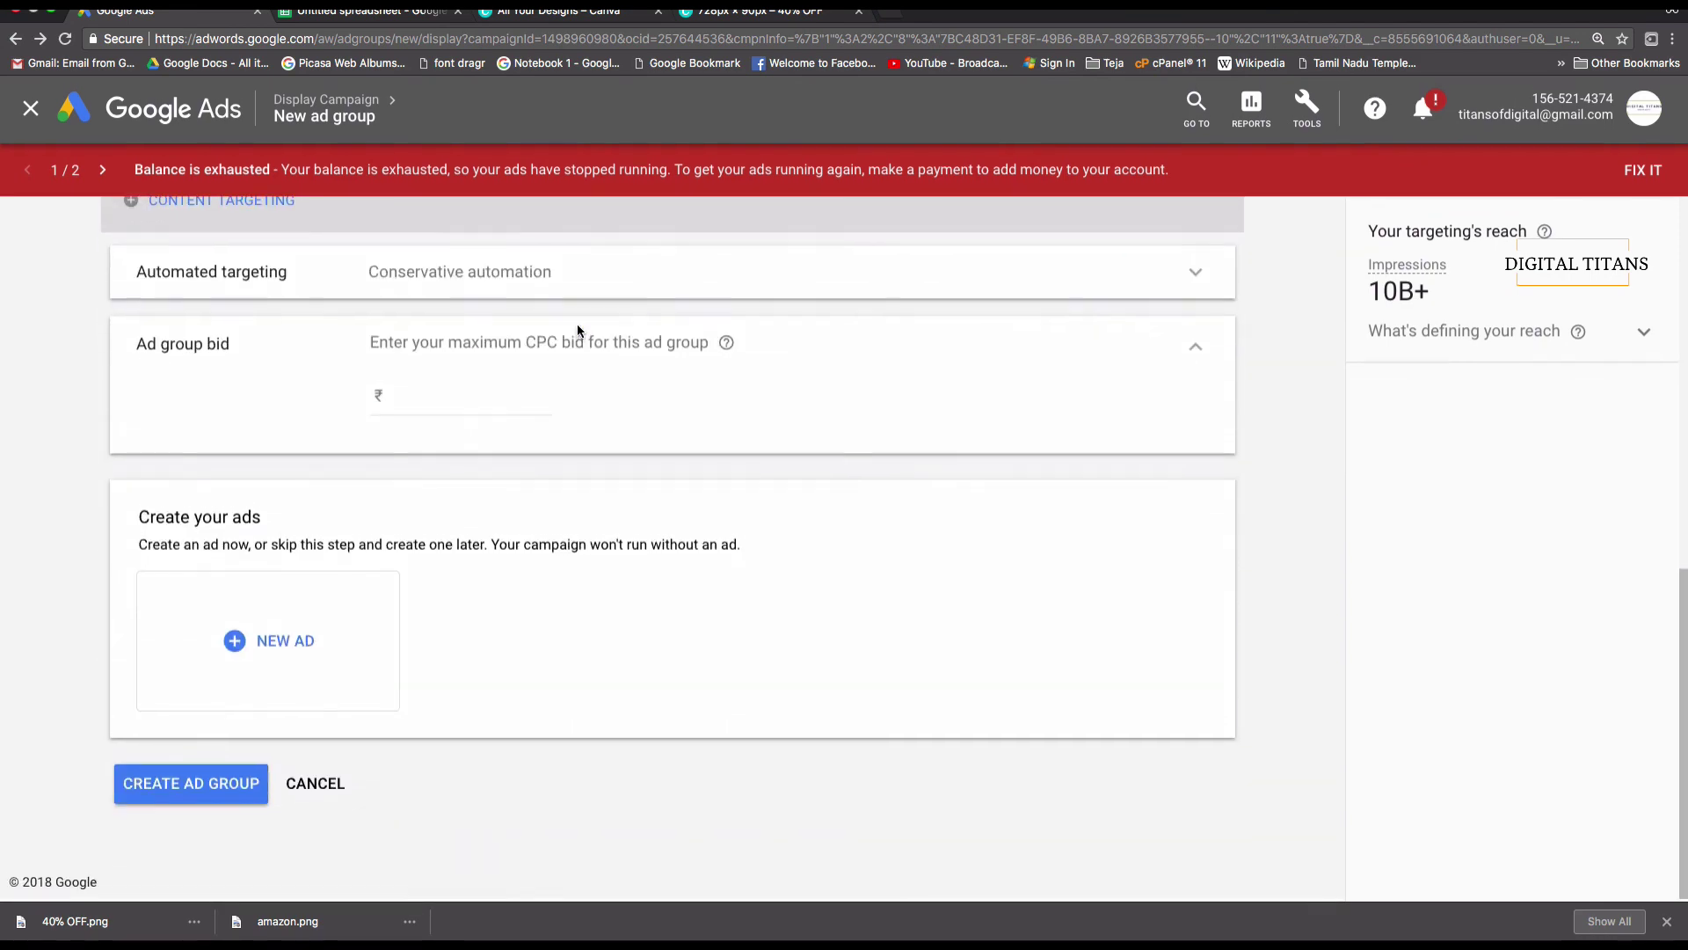
pyautogui.click(253, 673)
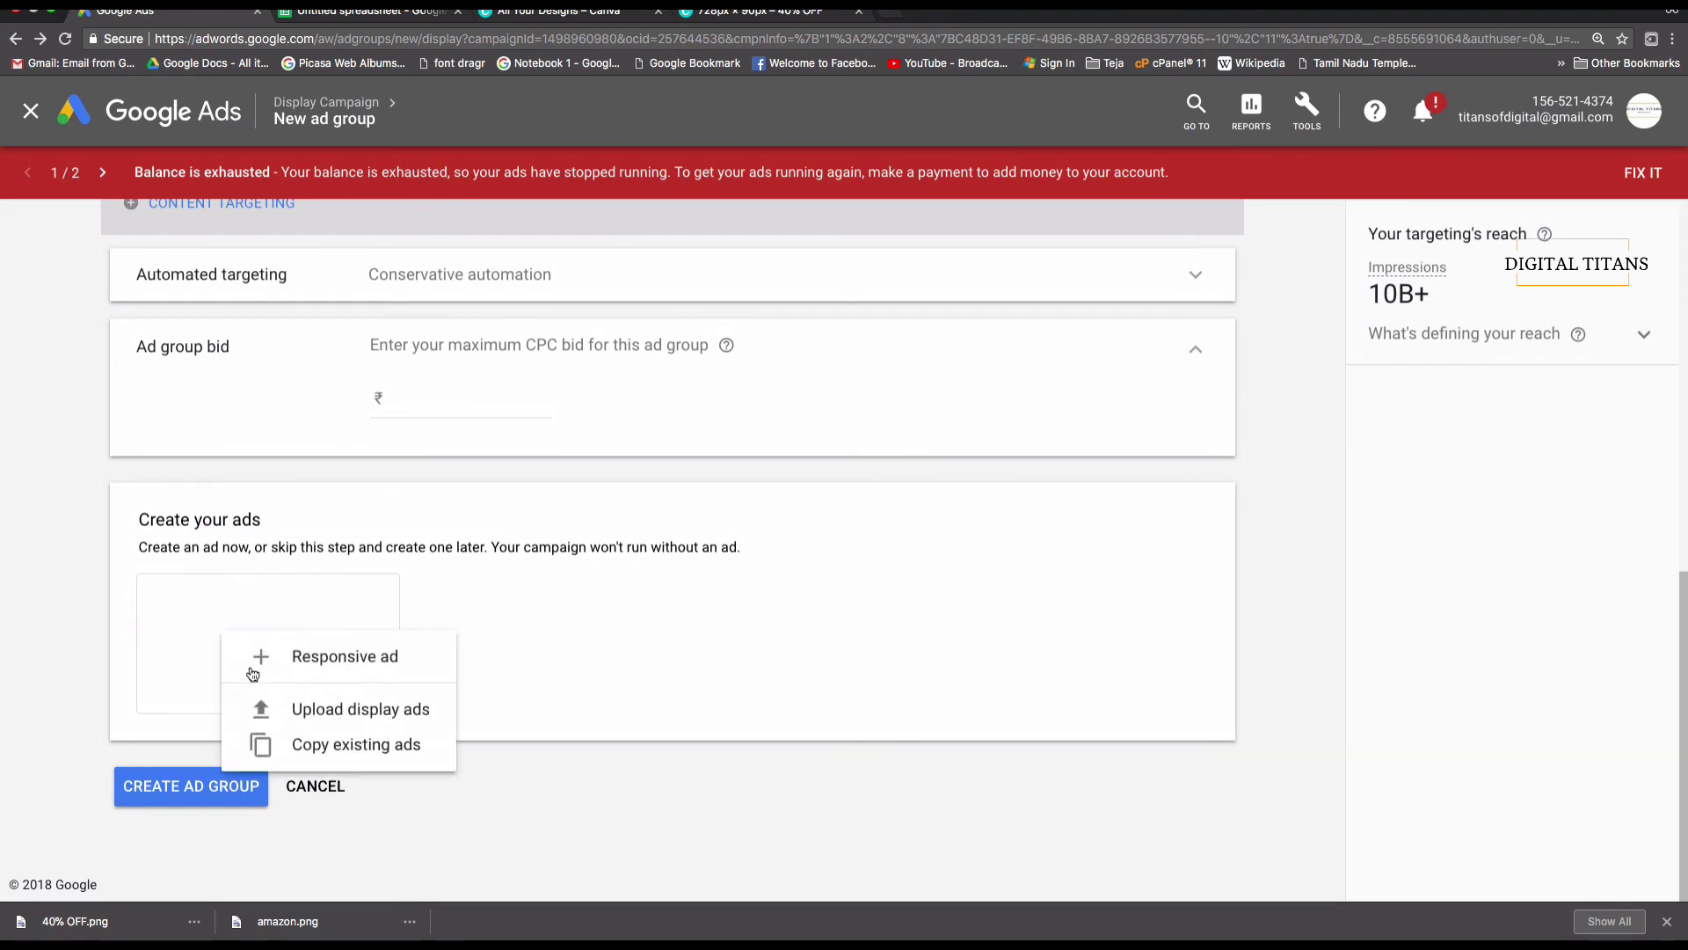
pyautogui.click(354, 711)
pyautogui.scroll(-5, 308, 481)
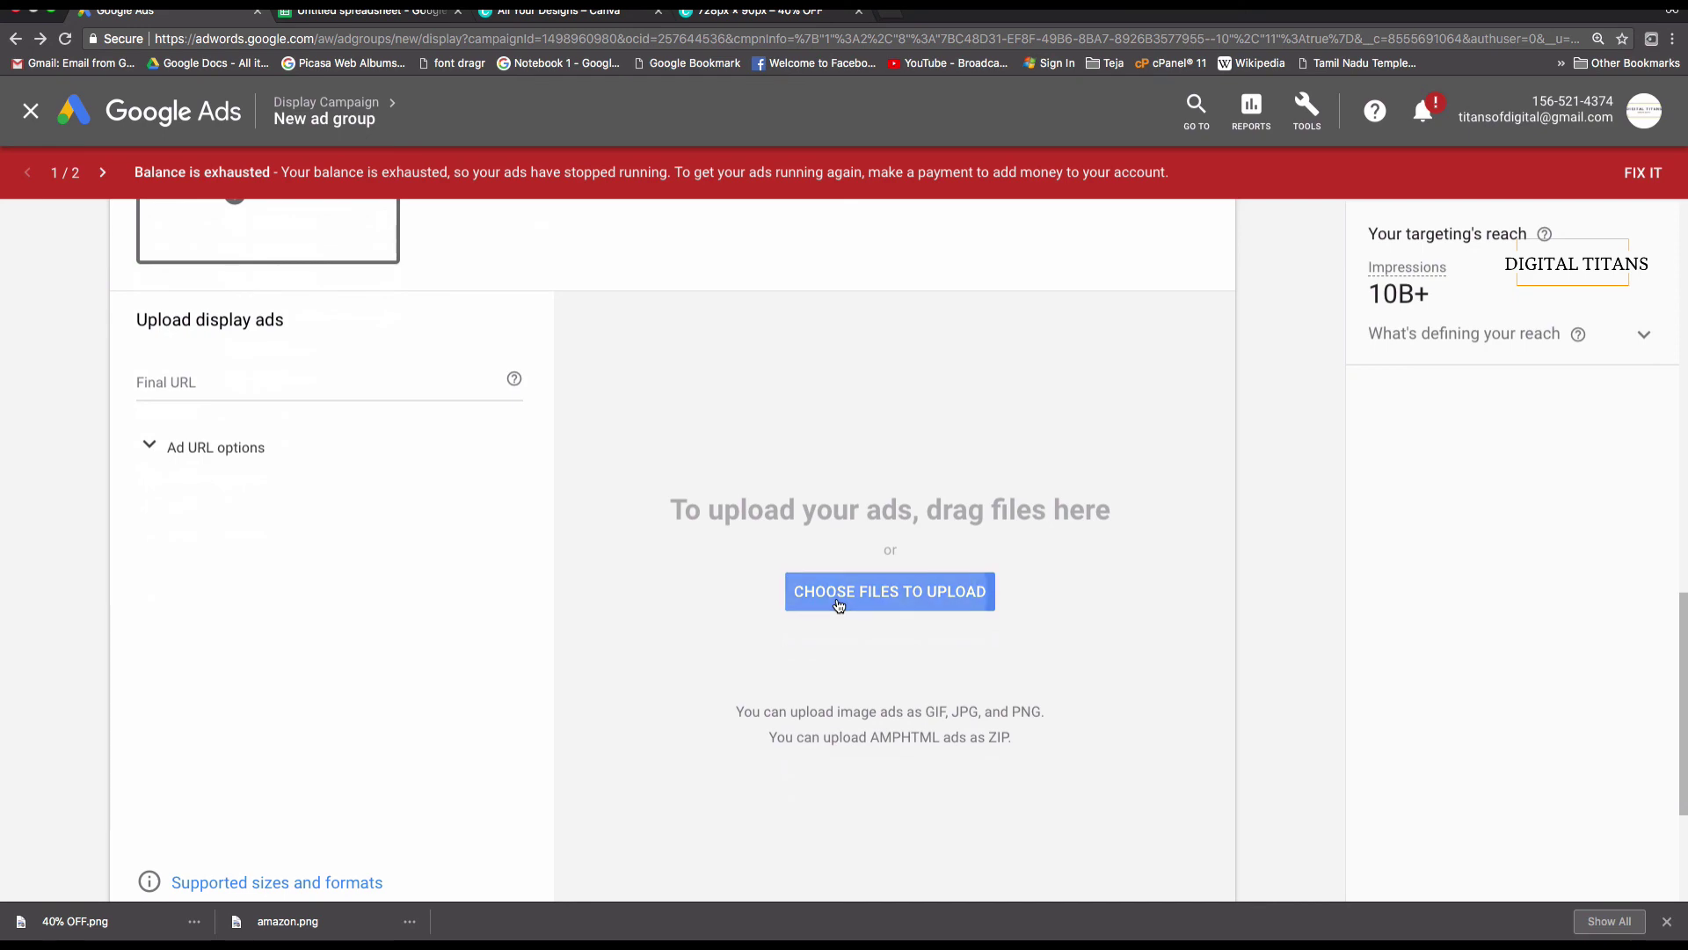
pyautogui.click(838, 605)
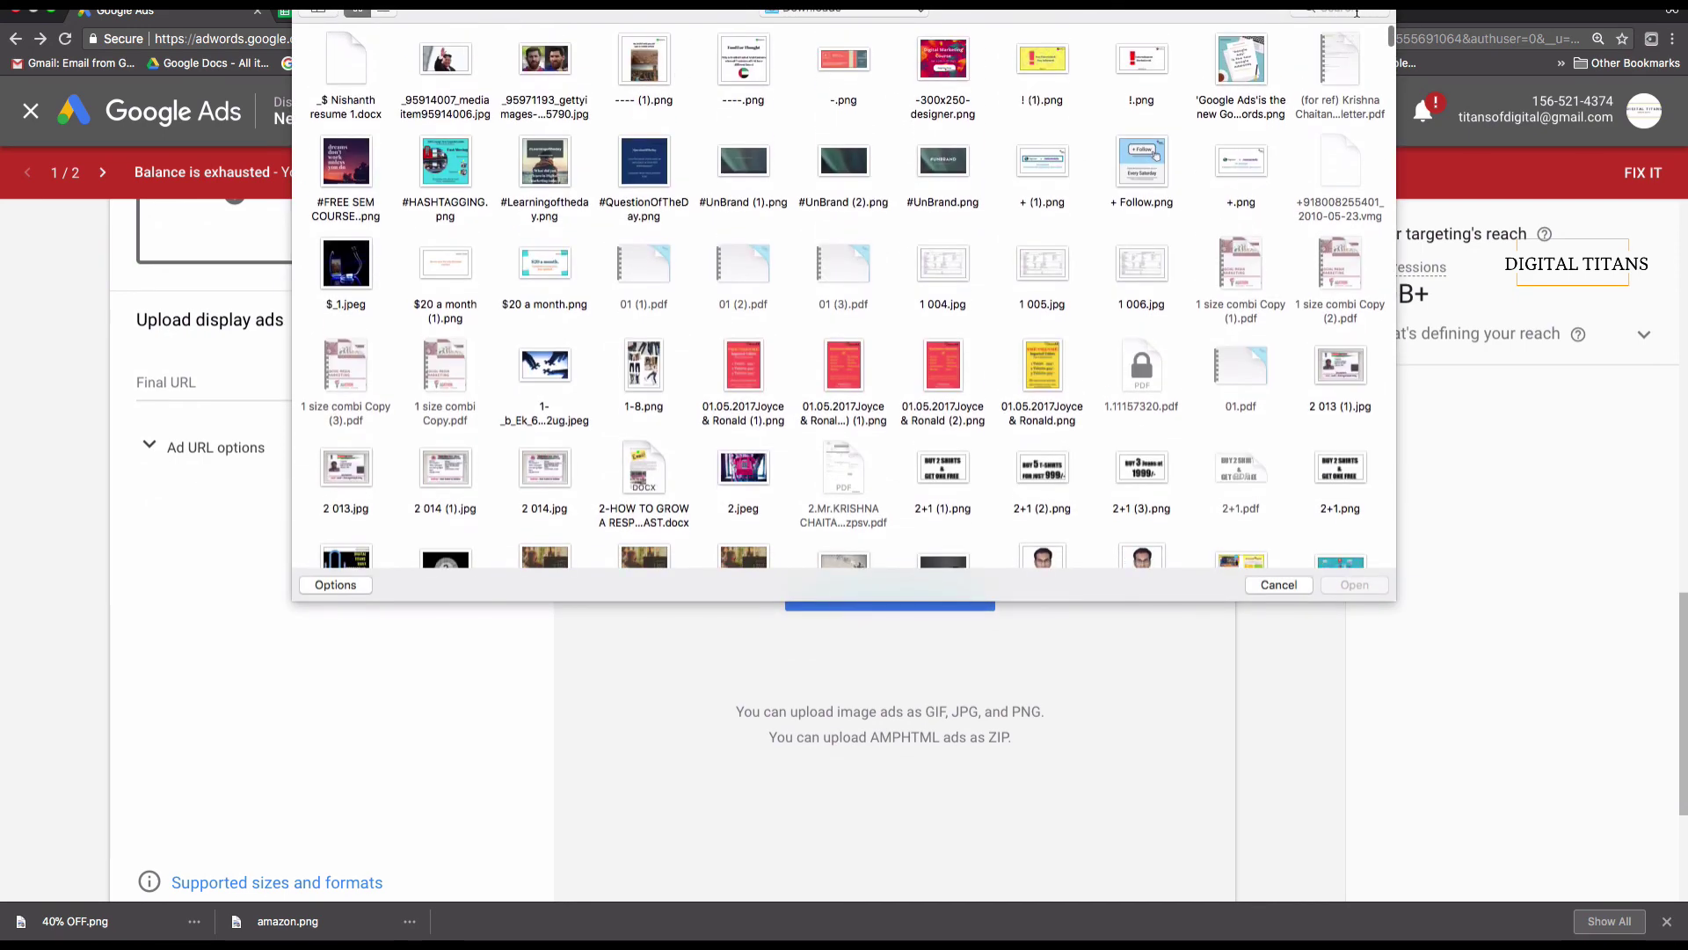
pyautogui.write('40%')
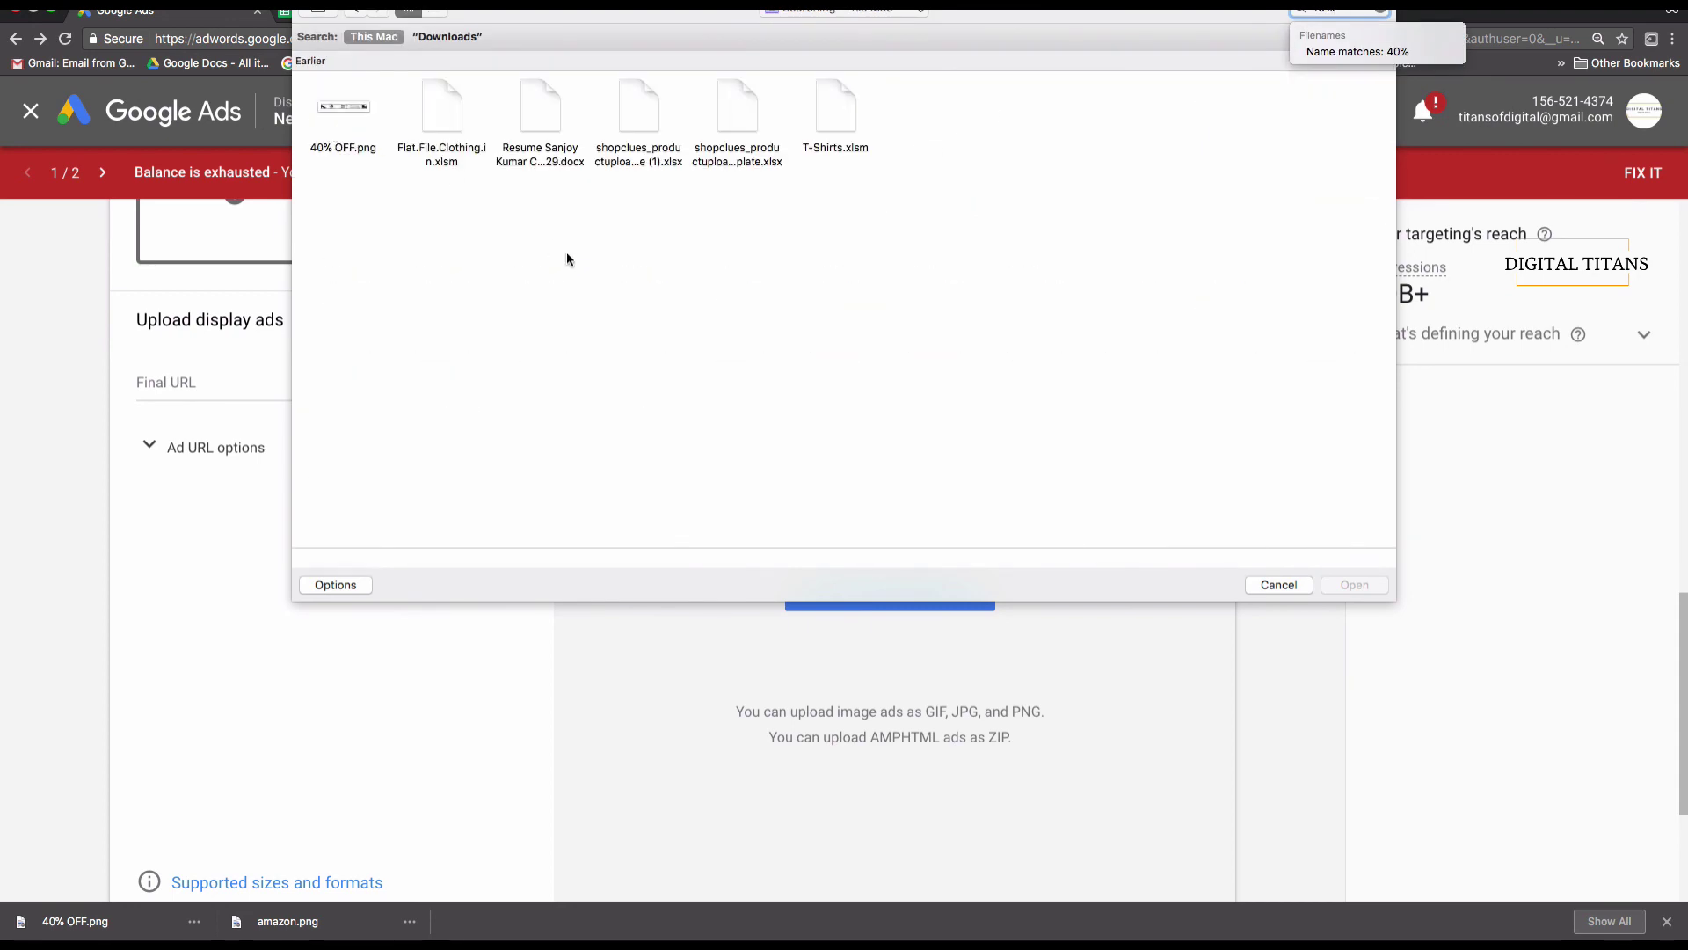
pyautogui.doubleClick(334, 109)
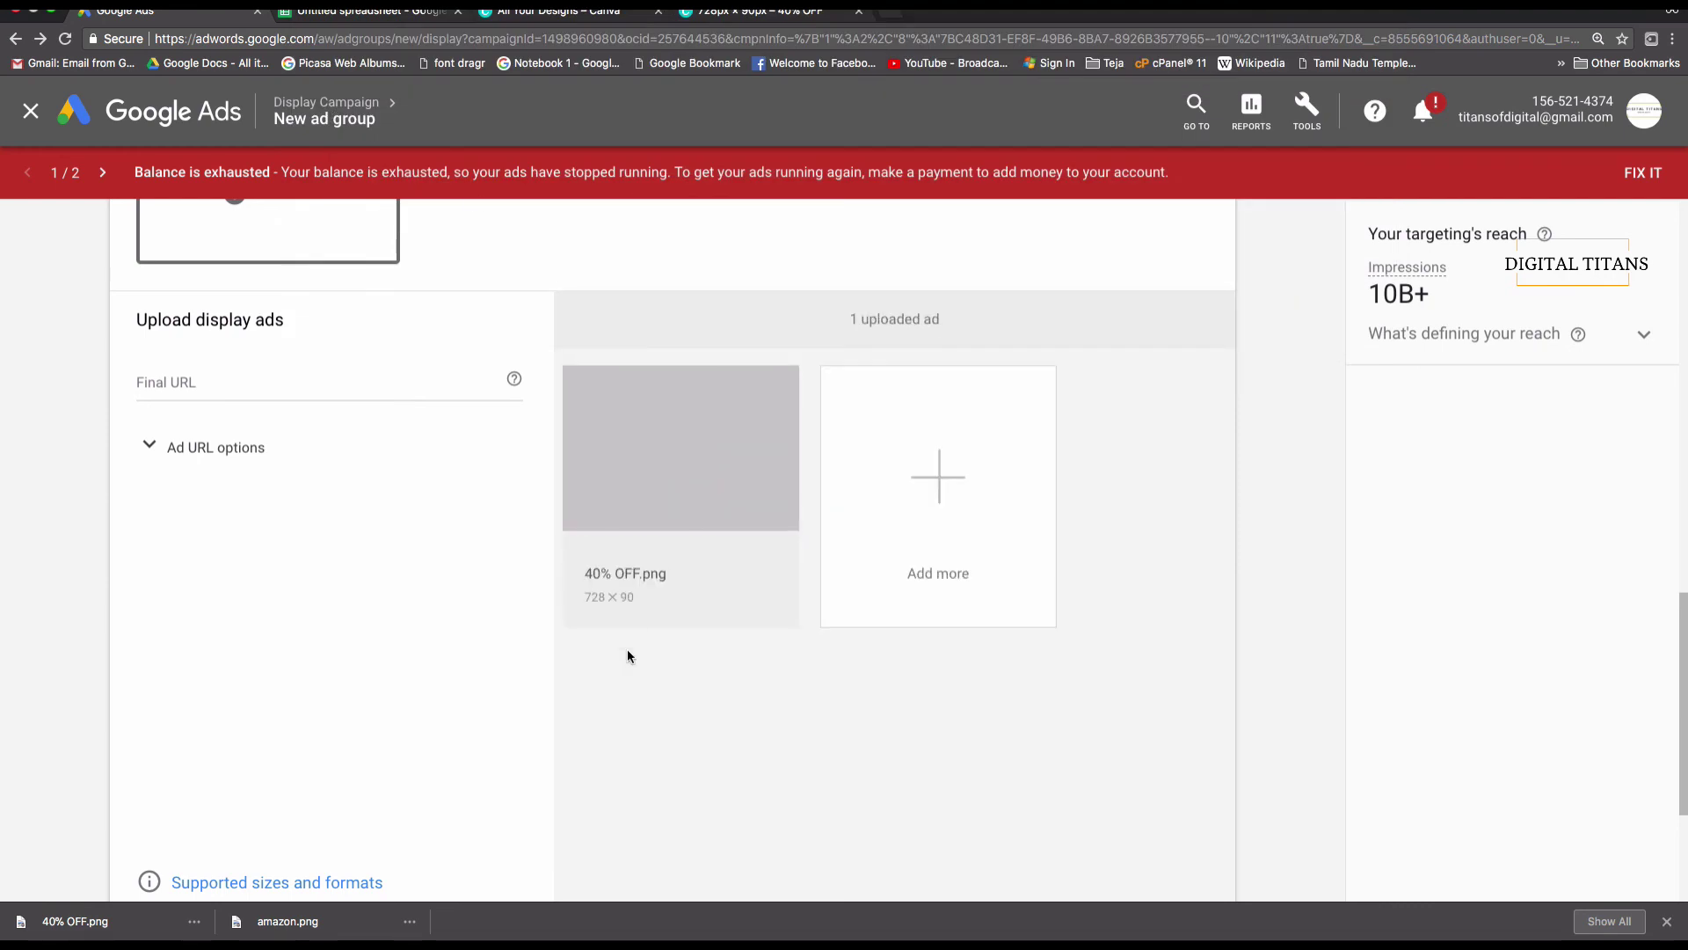
pyautogui.scroll(-5, 626, 649)
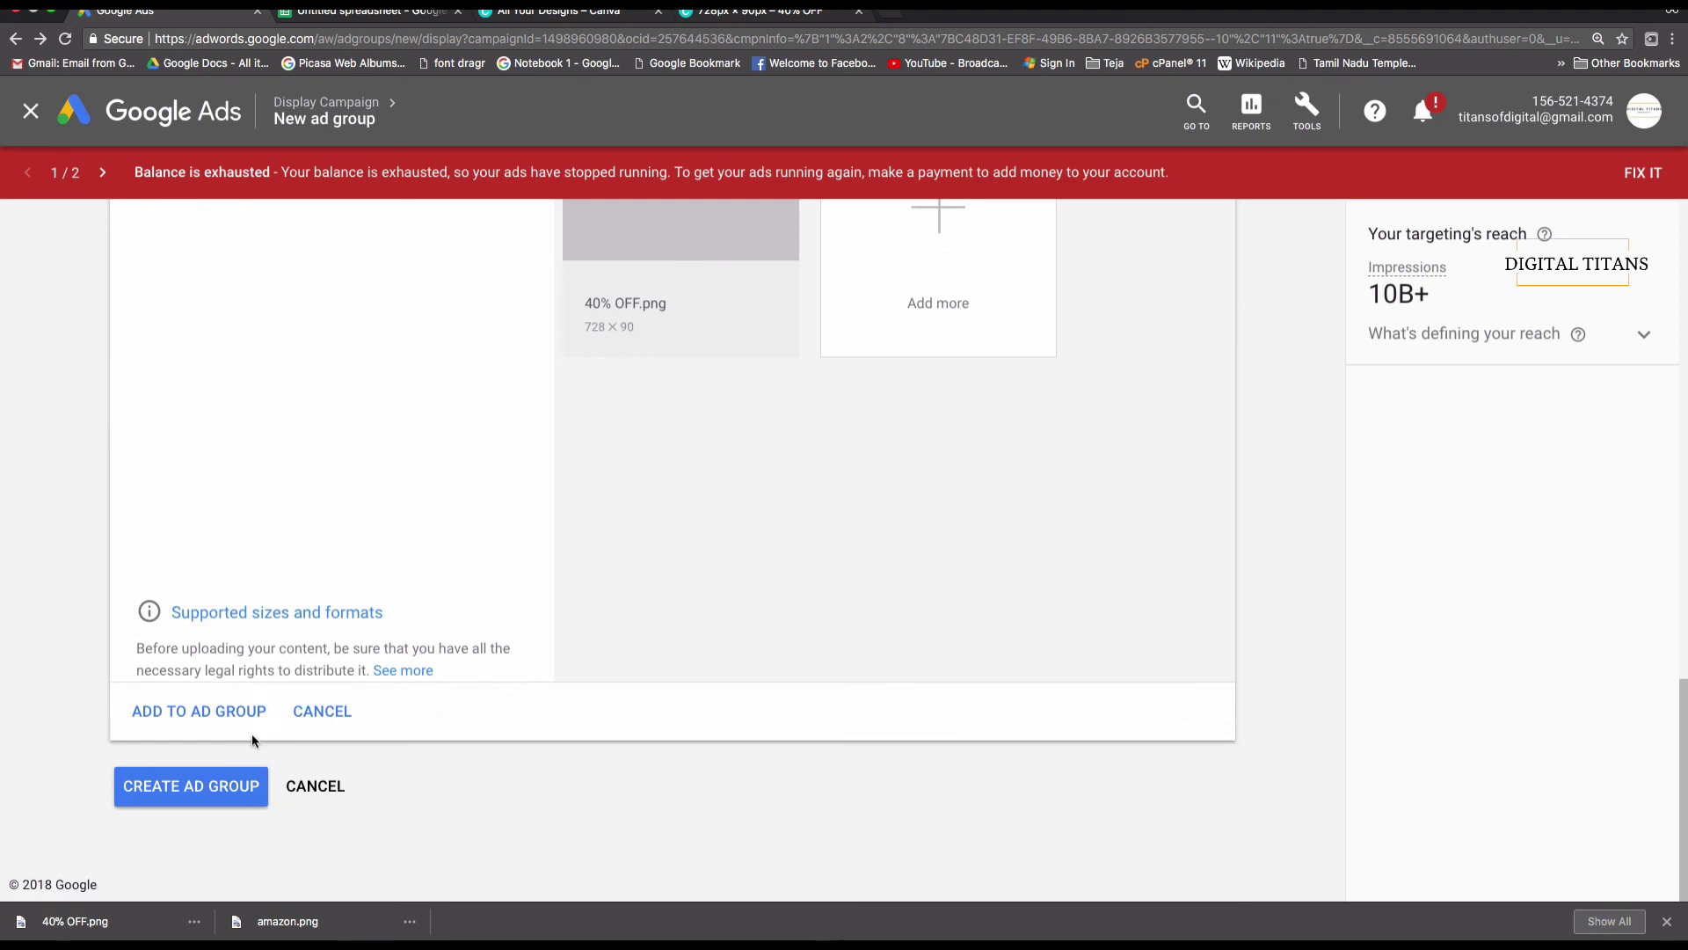
pyautogui.click(205, 710)
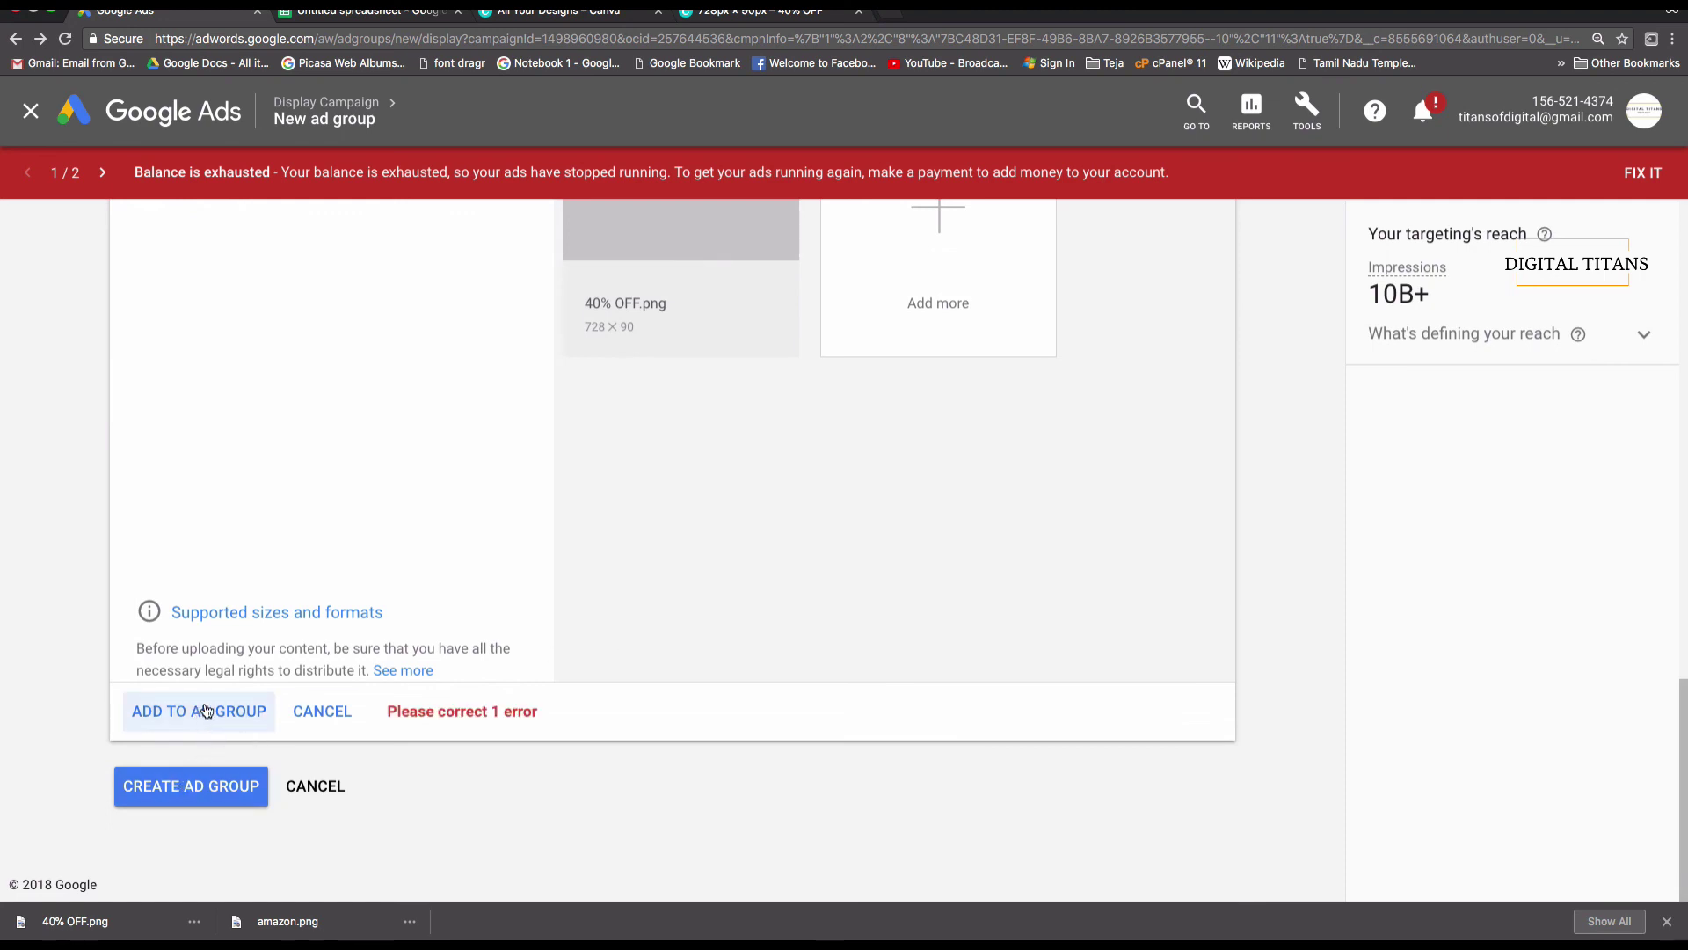
pyautogui.scroll(7, 380, 727)
pyautogui.click(319, 670)
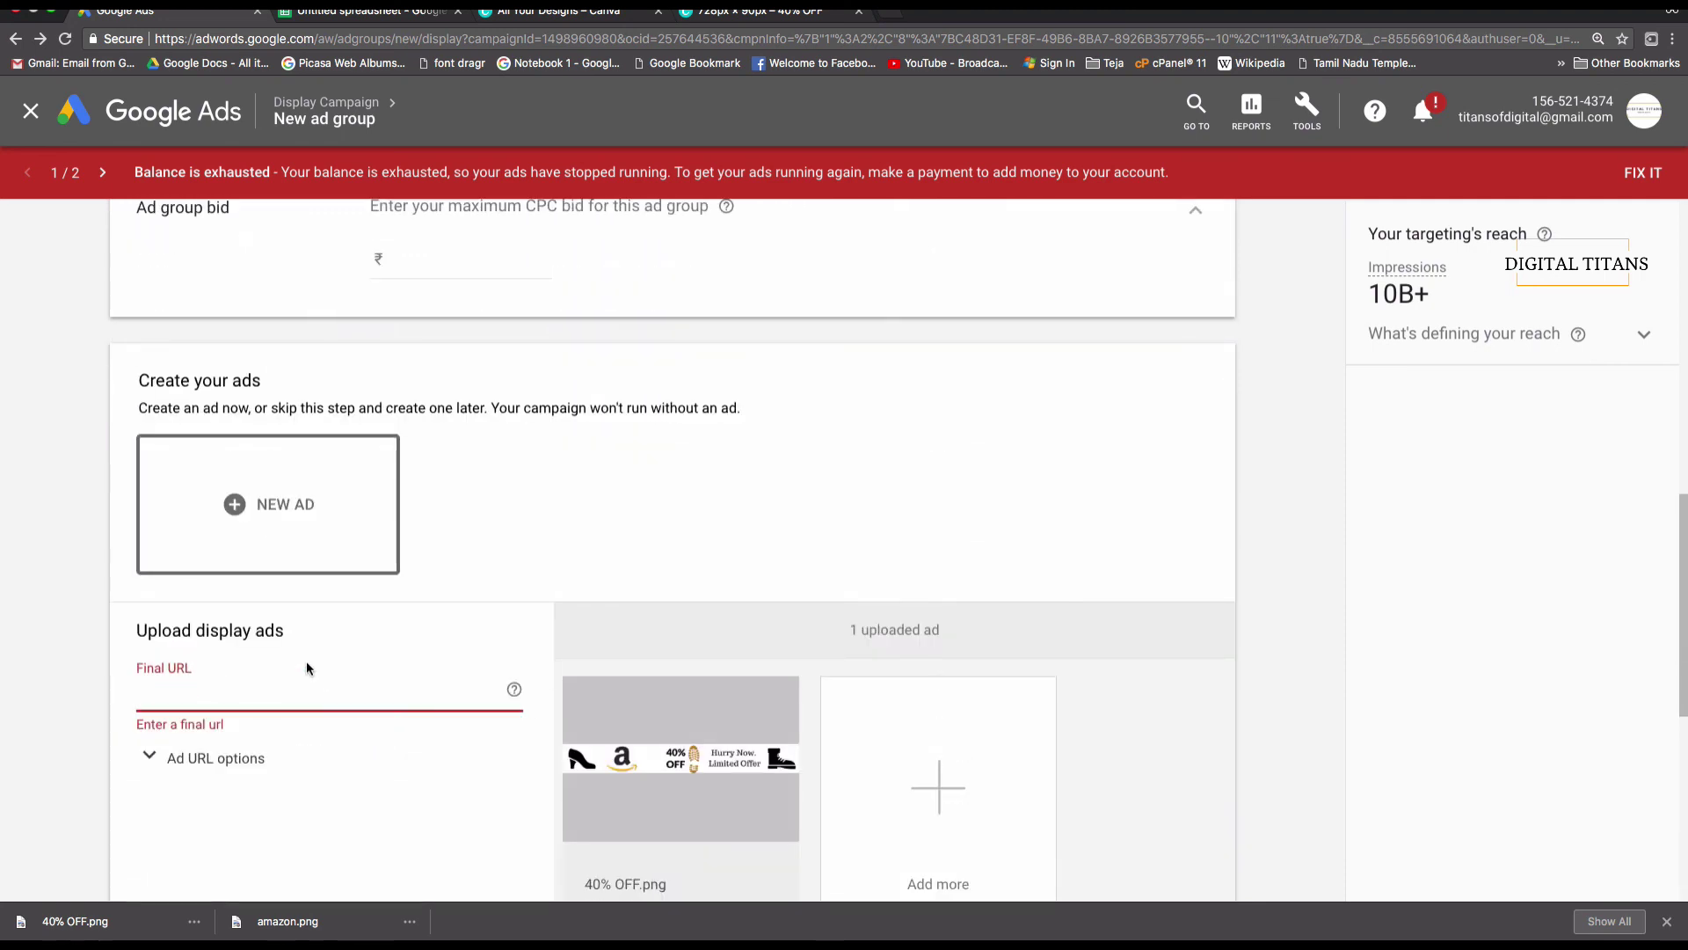
pyautogui.write('http://amazon.com')
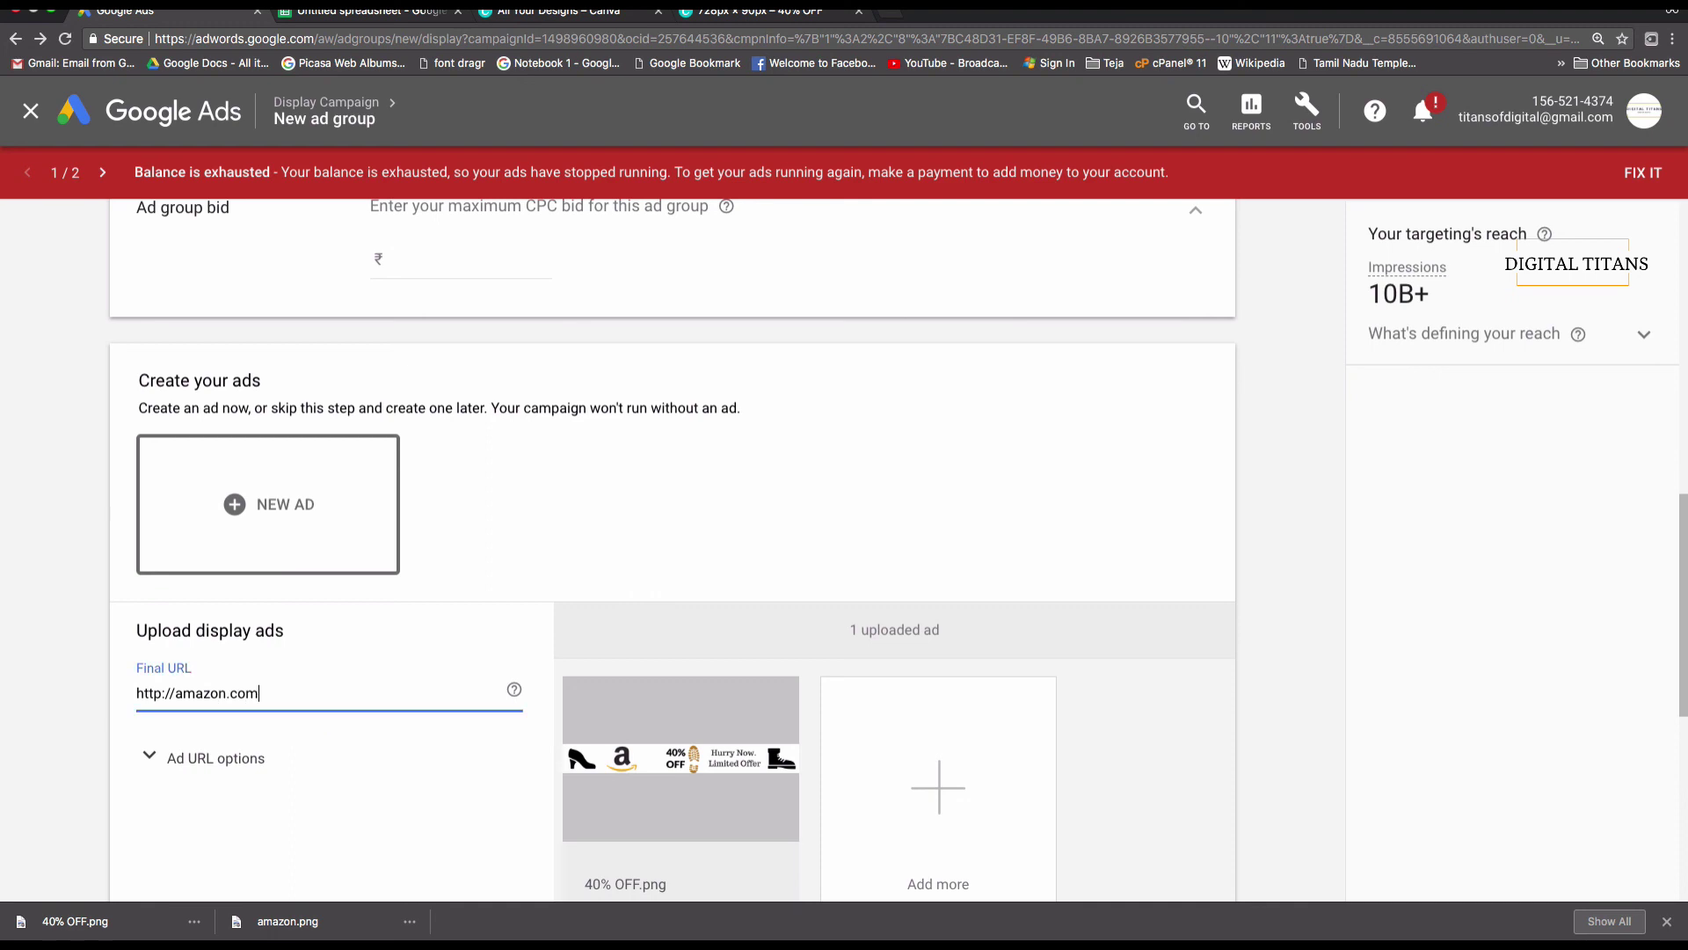
pyautogui.click(314, 832)
pyautogui.scroll(-3, 314, 832)
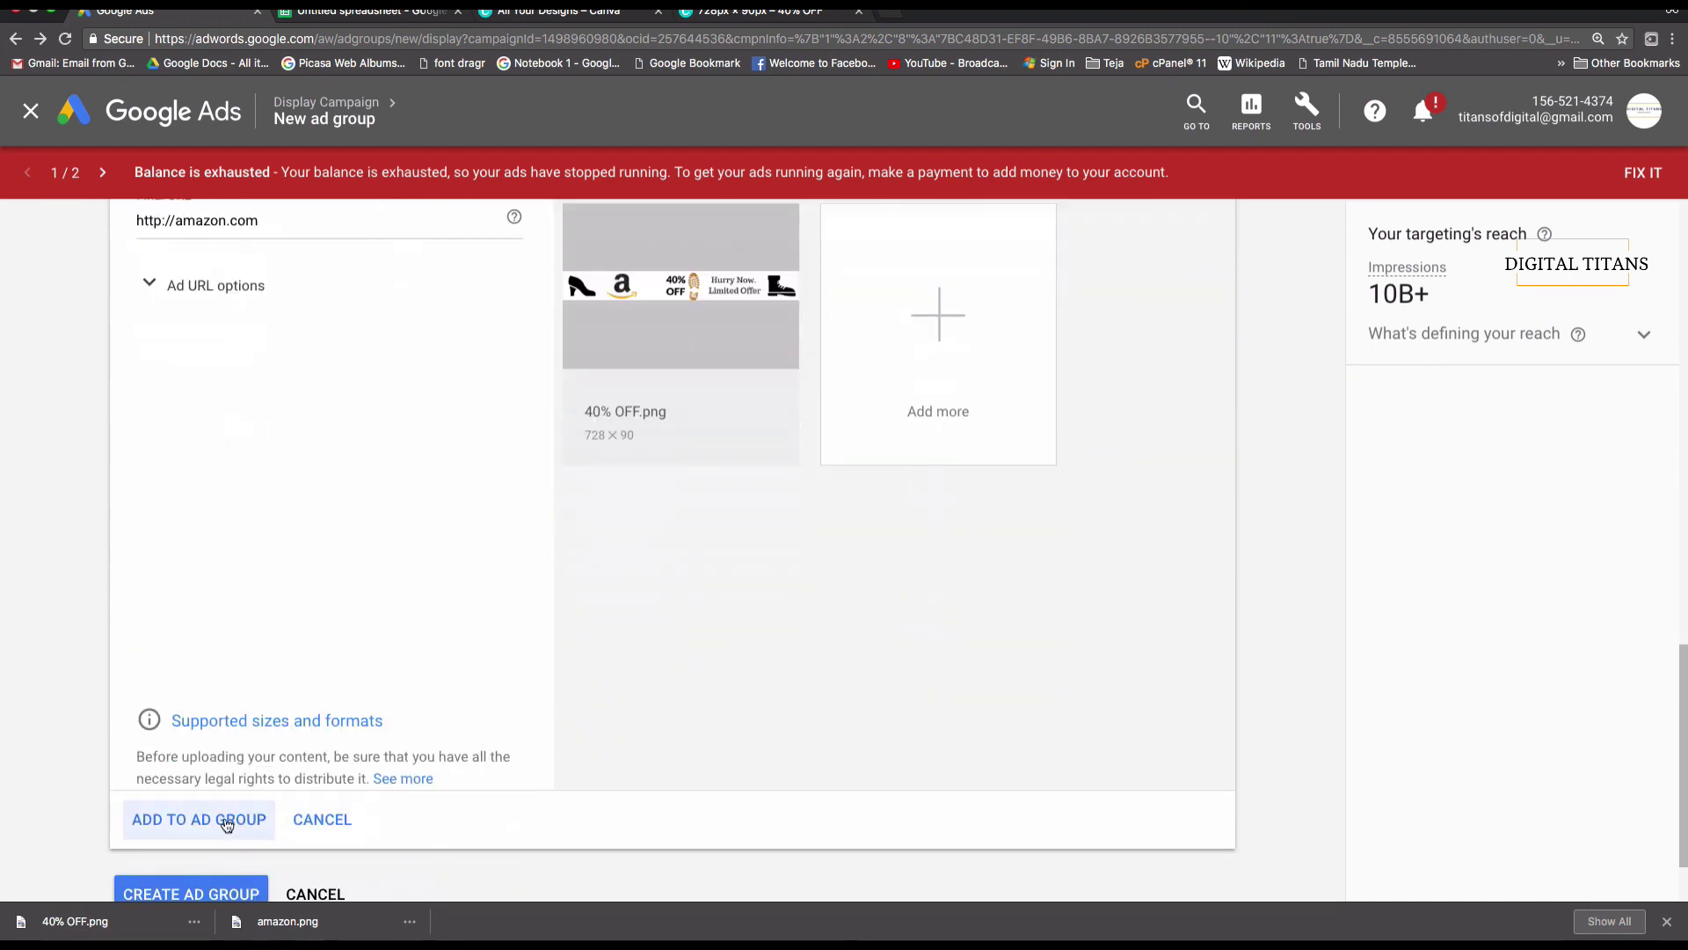
pyautogui.click(226, 822)
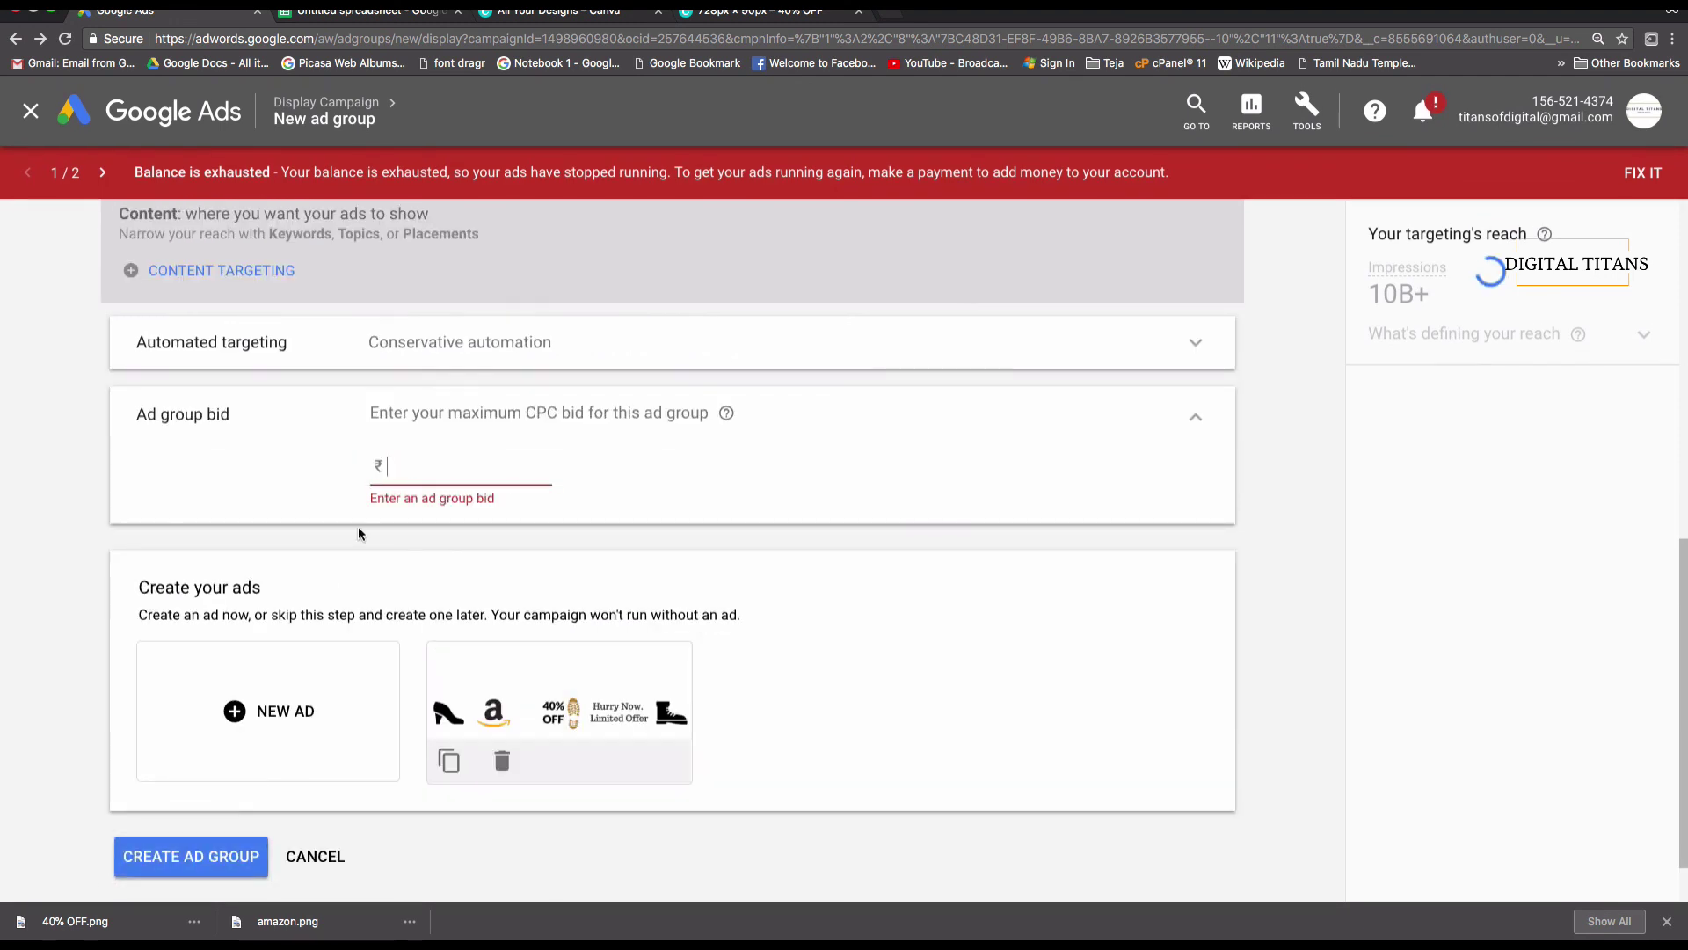
# - Set the ad group's maximum CPC bid to ₹10 and create the ad group without any targeting
pyautogui.write('10')
pyautogui.click(200, 855)
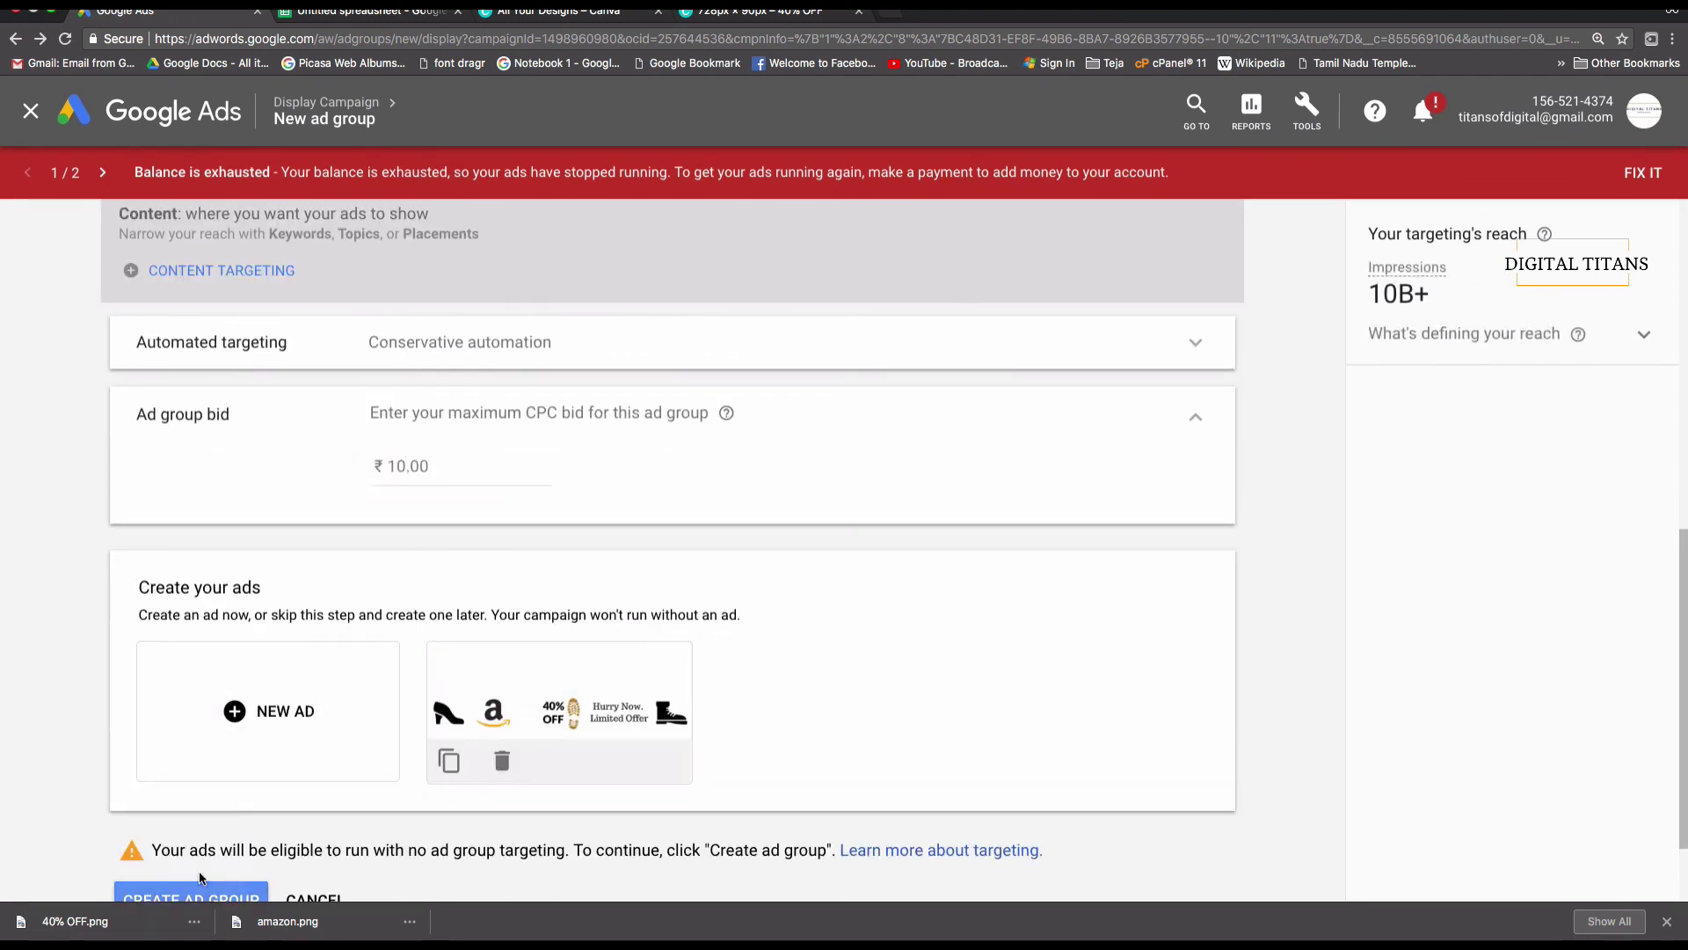
pyautogui.scroll(-2, 198, 875)
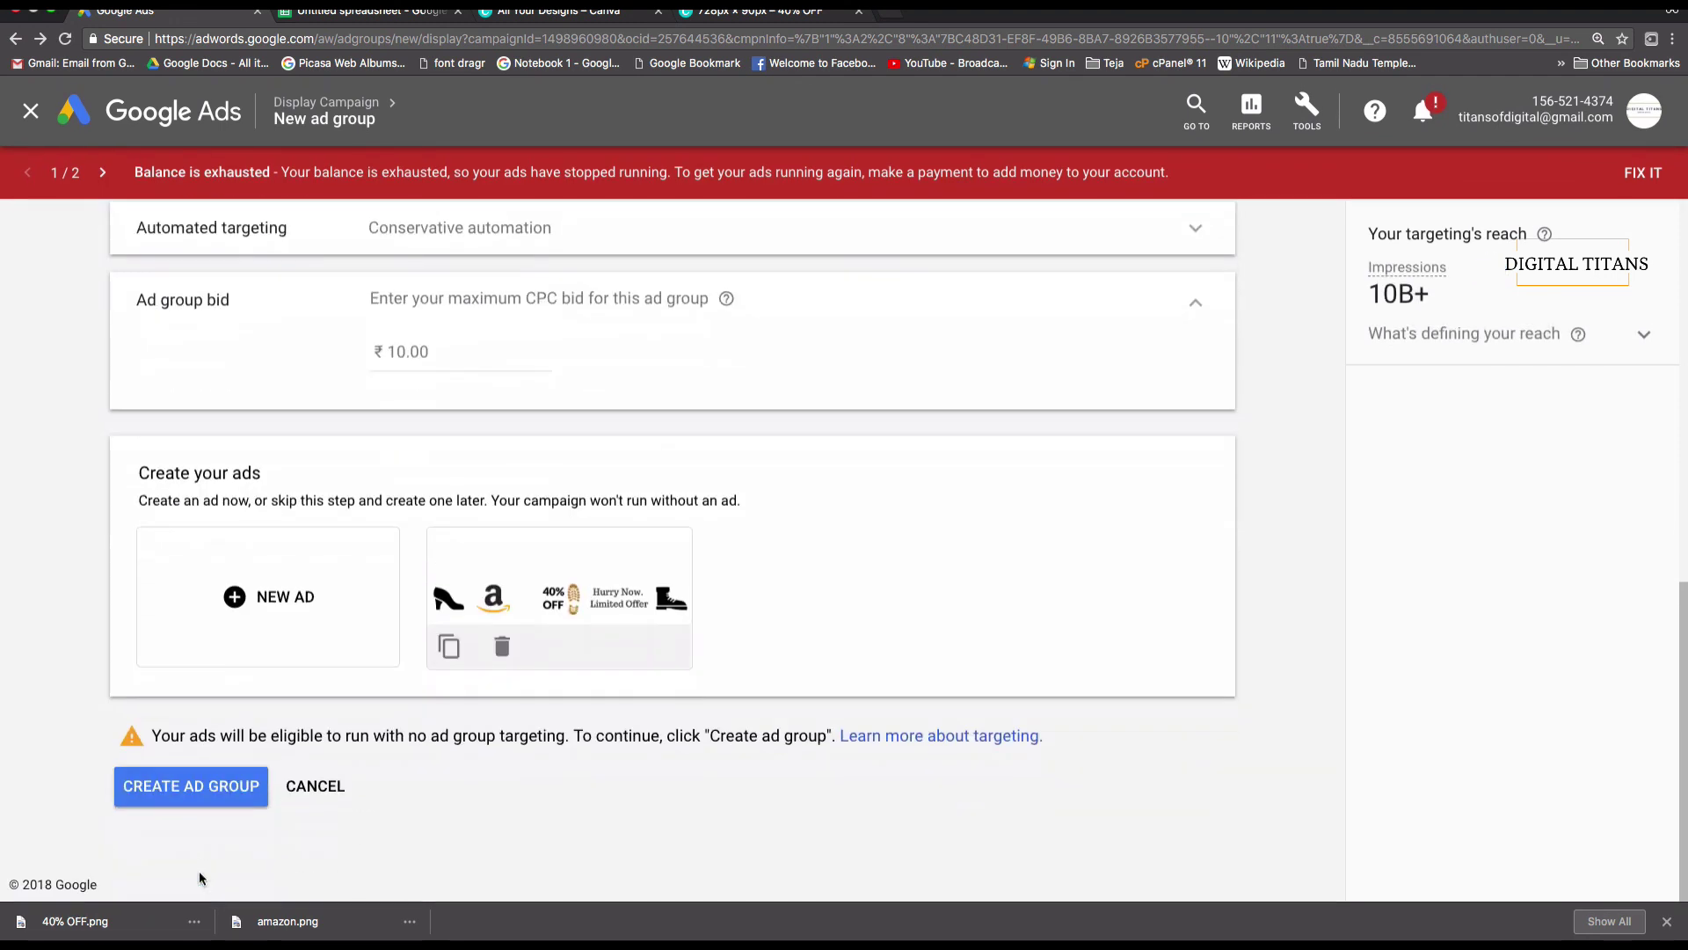
pyautogui.click(233, 790)
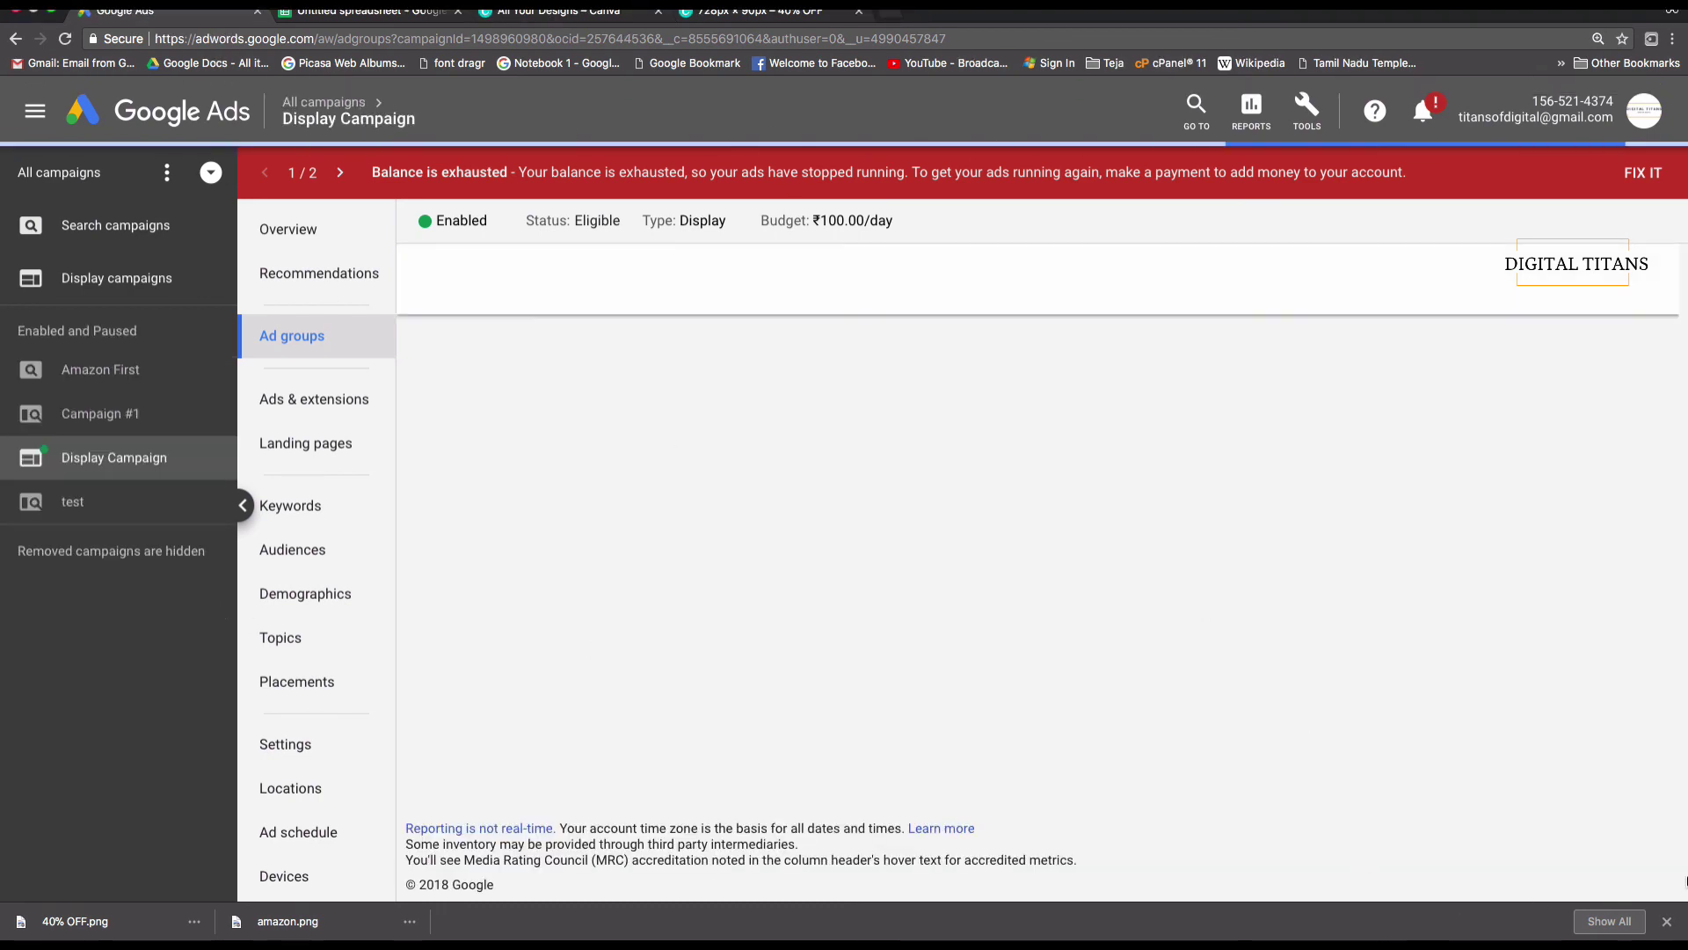
# - Open the Discount Shoes ad group and preview its 40% OFF.png image ad, then close the preview
pyautogui.click(1667, 922)
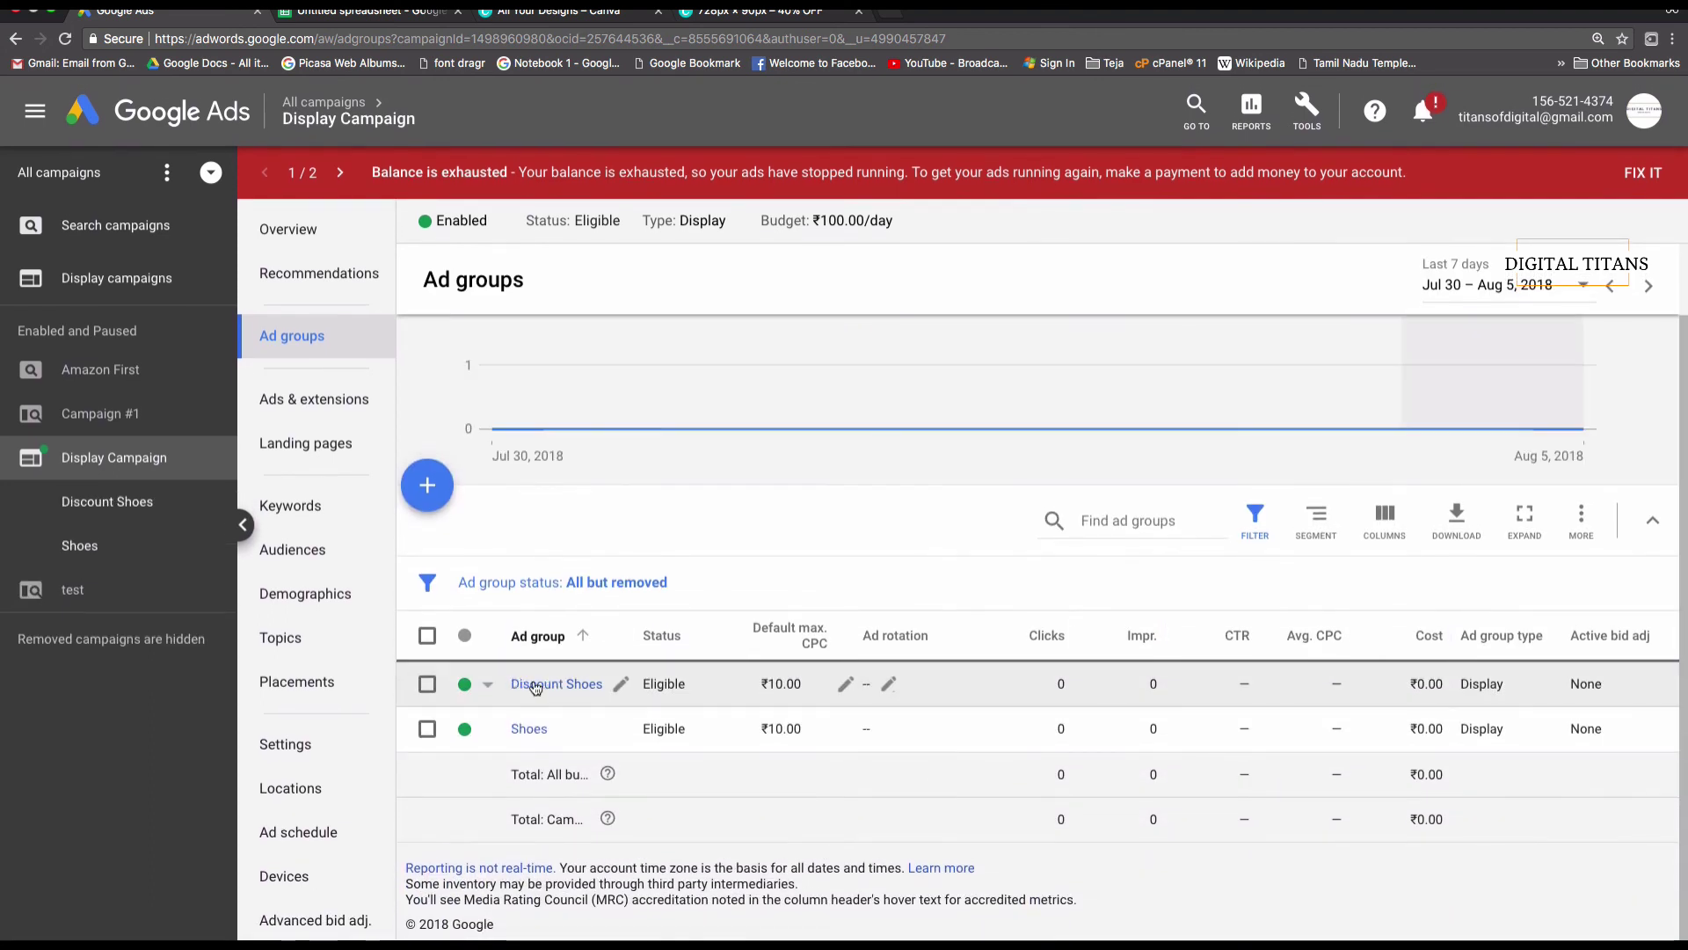
pyautogui.click(535, 685)
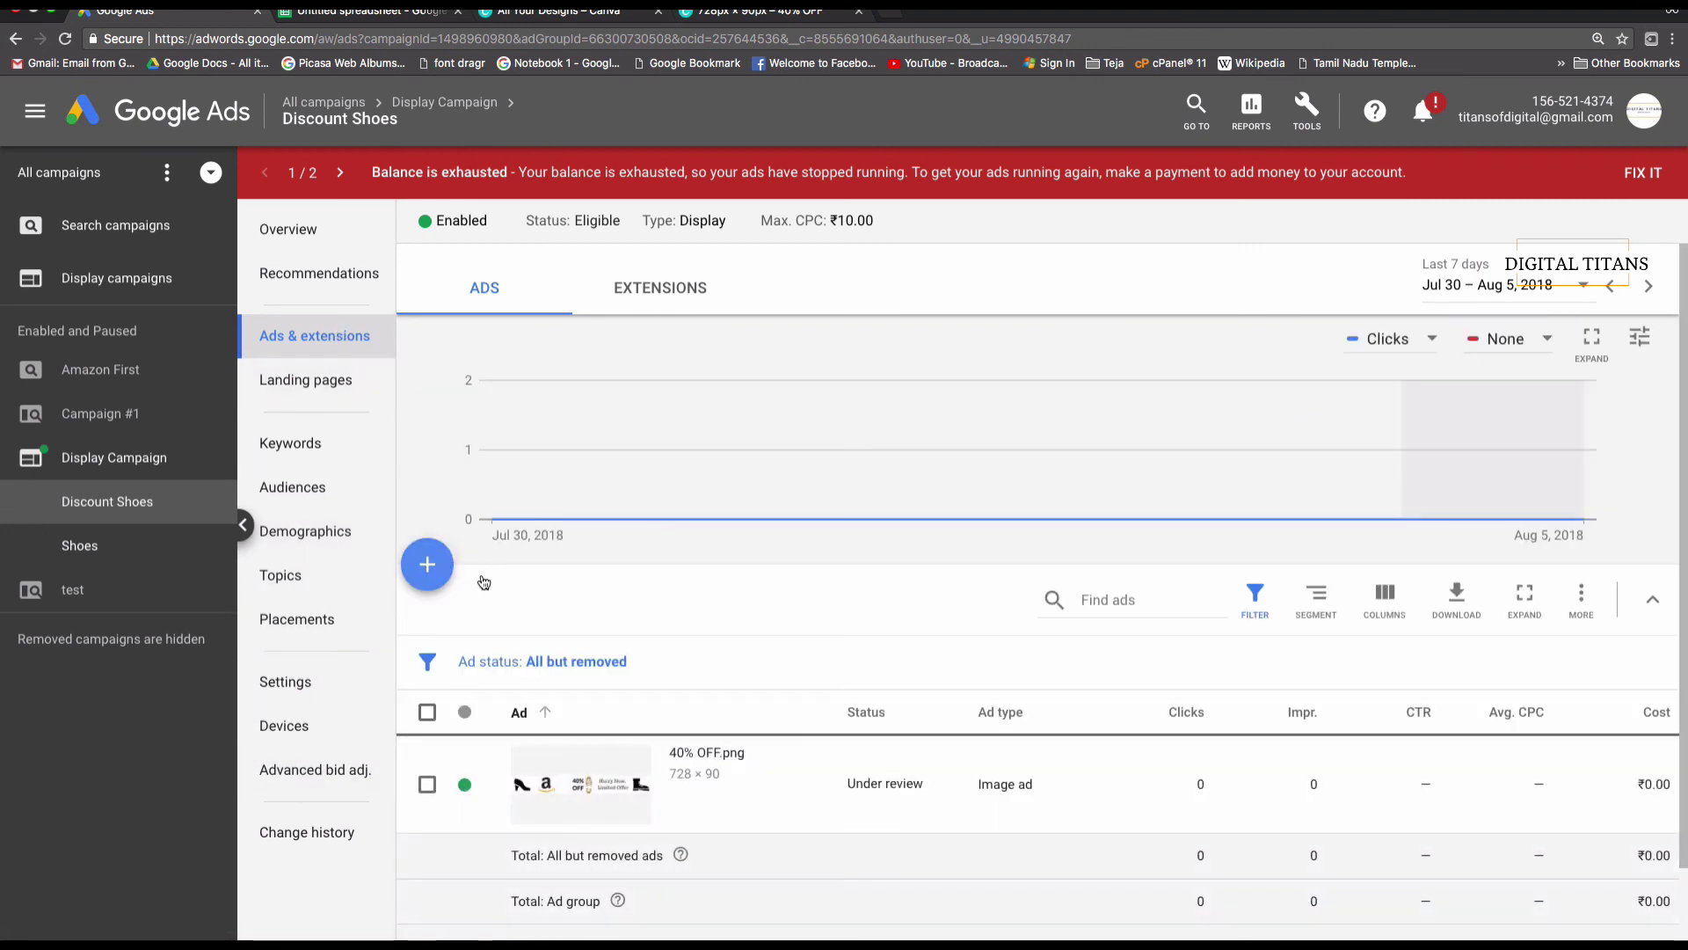
pyautogui.click(557, 788)
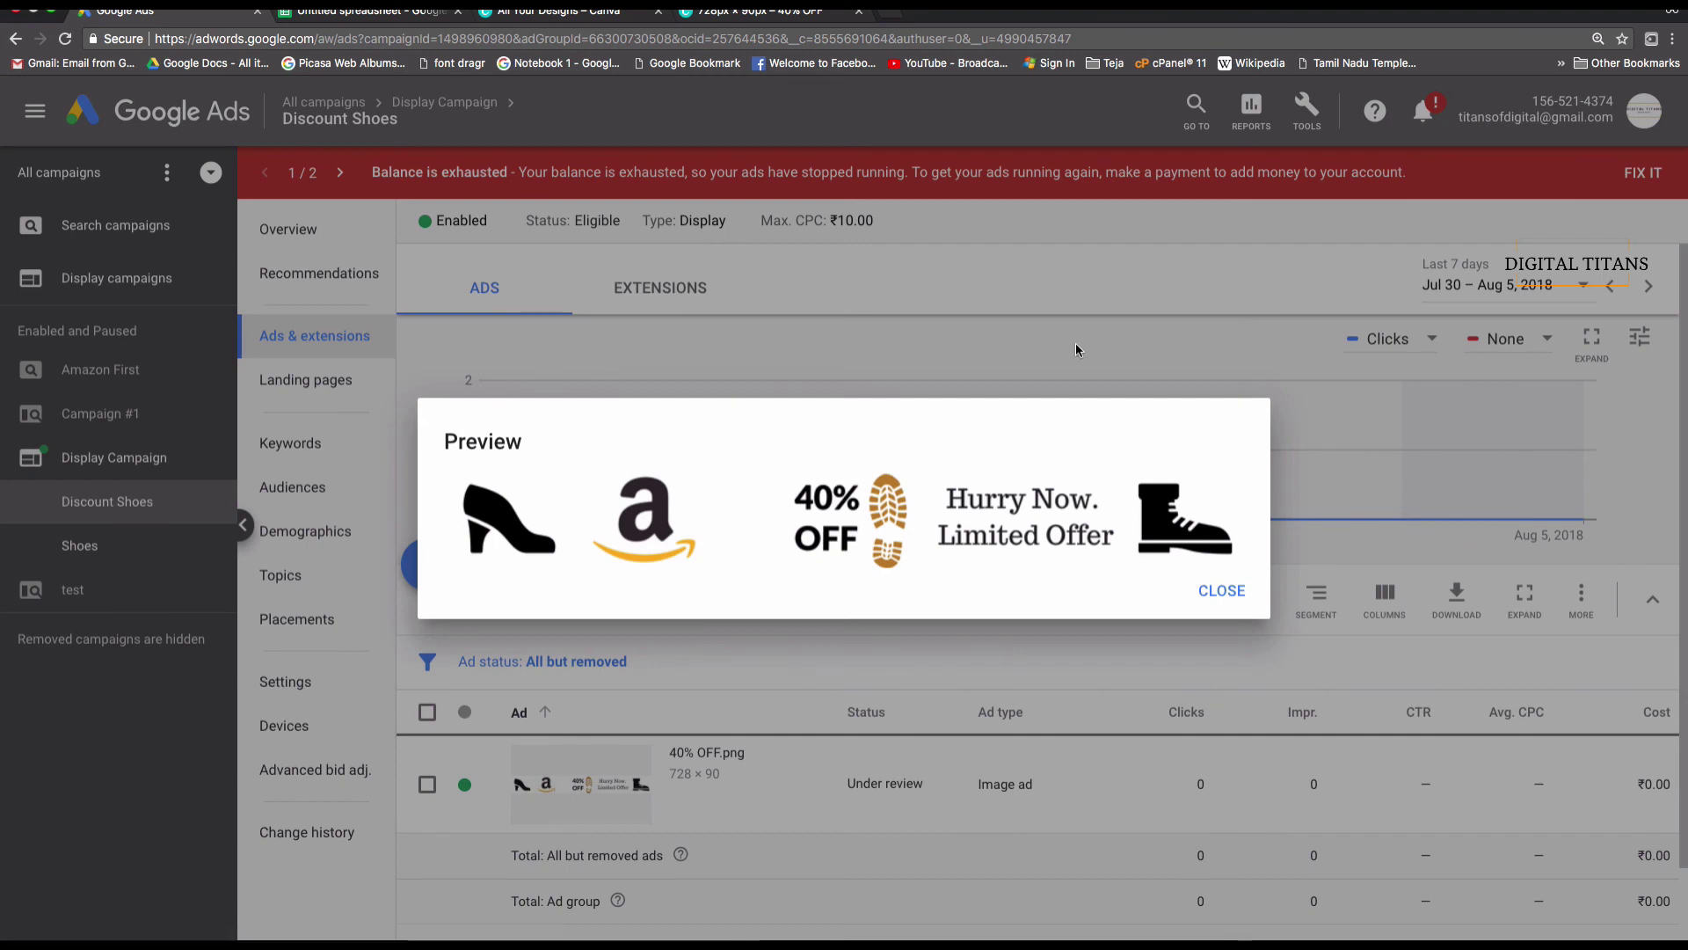
pyautogui.click(1222, 591)
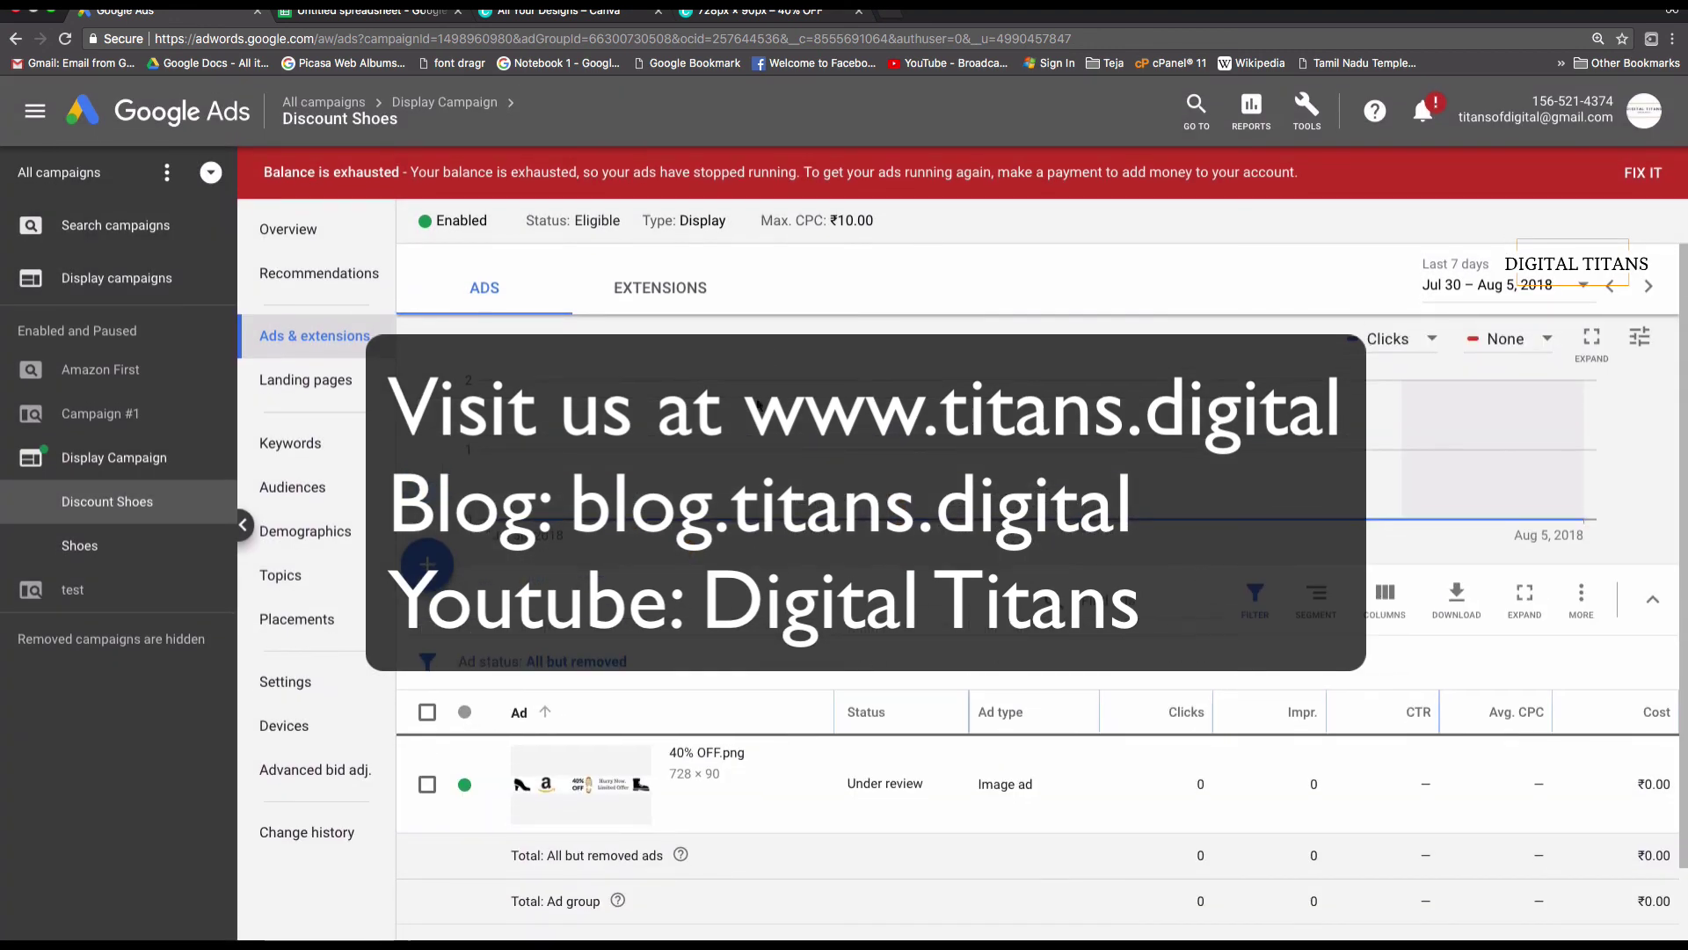